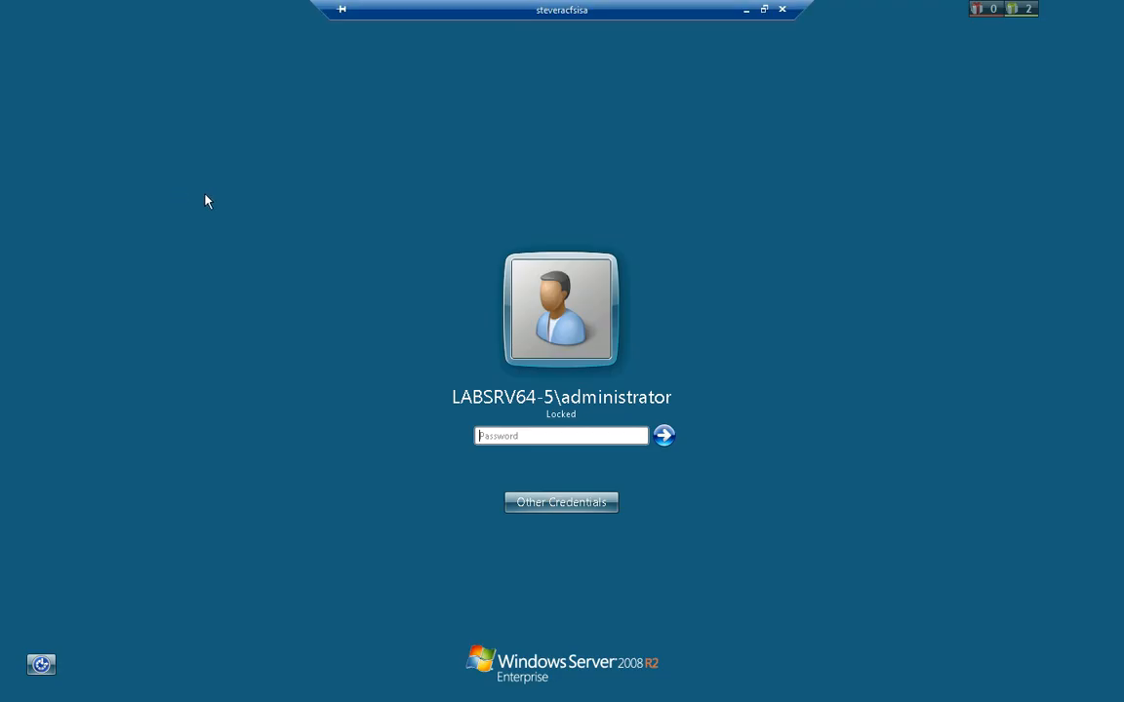
# Unlock the remote server session by entering the administrator account password
pyautogui.write('************')
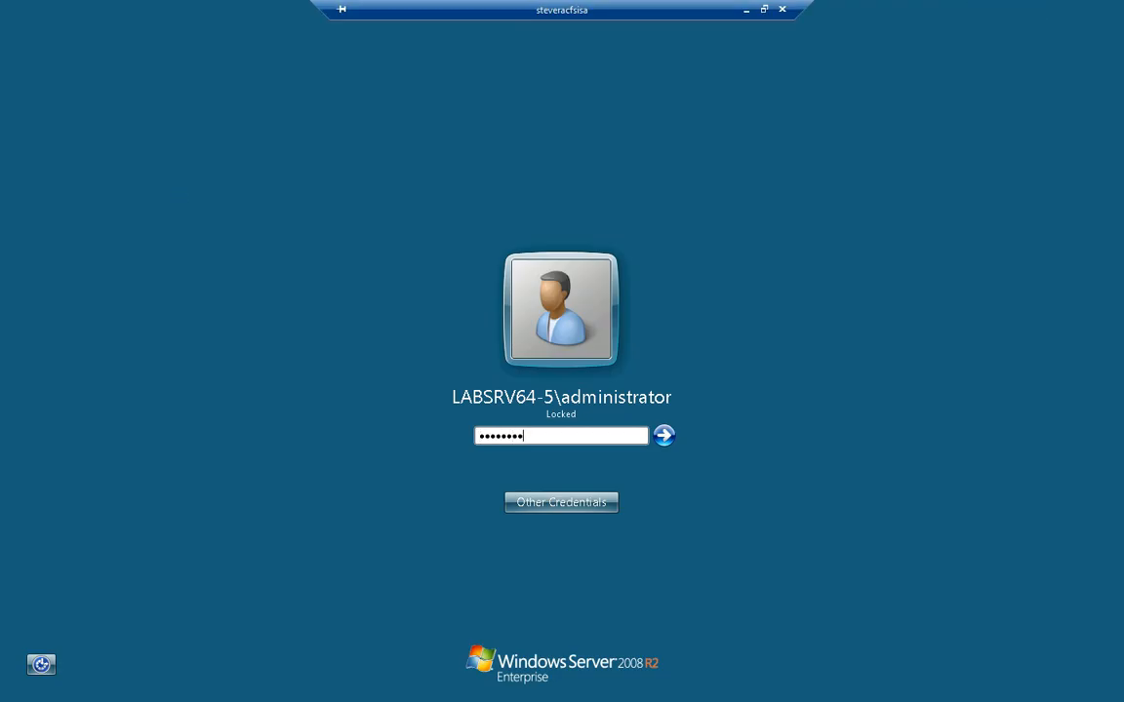
pyautogui.press('Return')
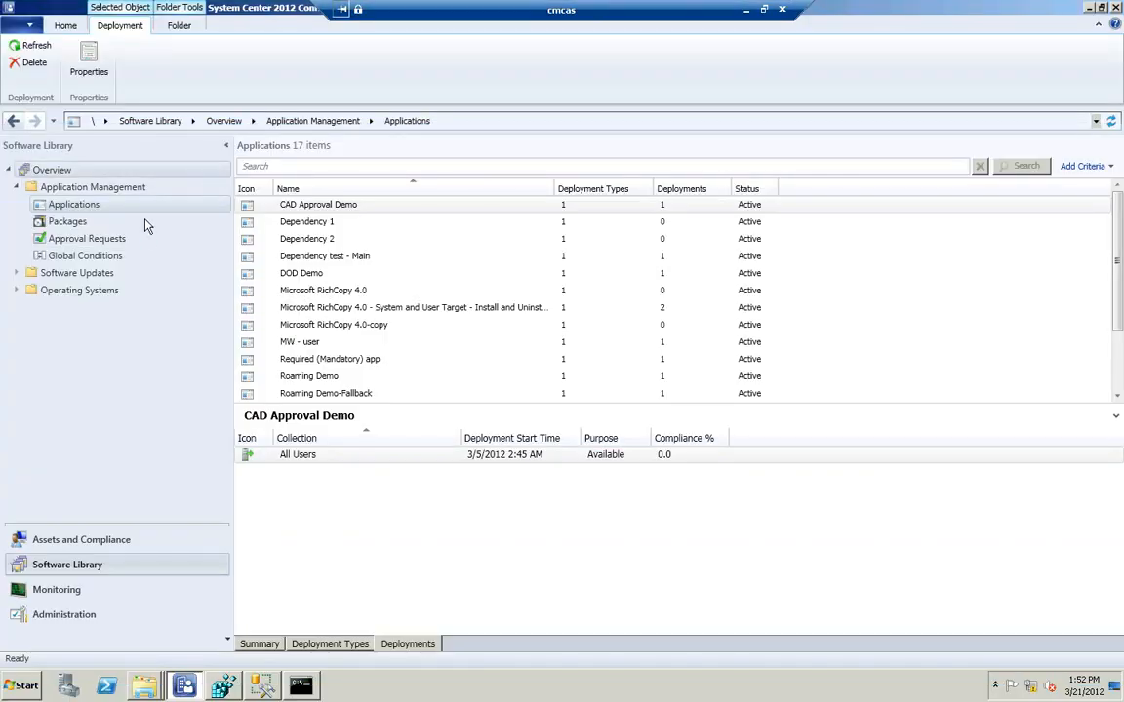
# Start the Create Application Wizard for a new application in the Software Library
pyautogui.rightClick(104, 208)
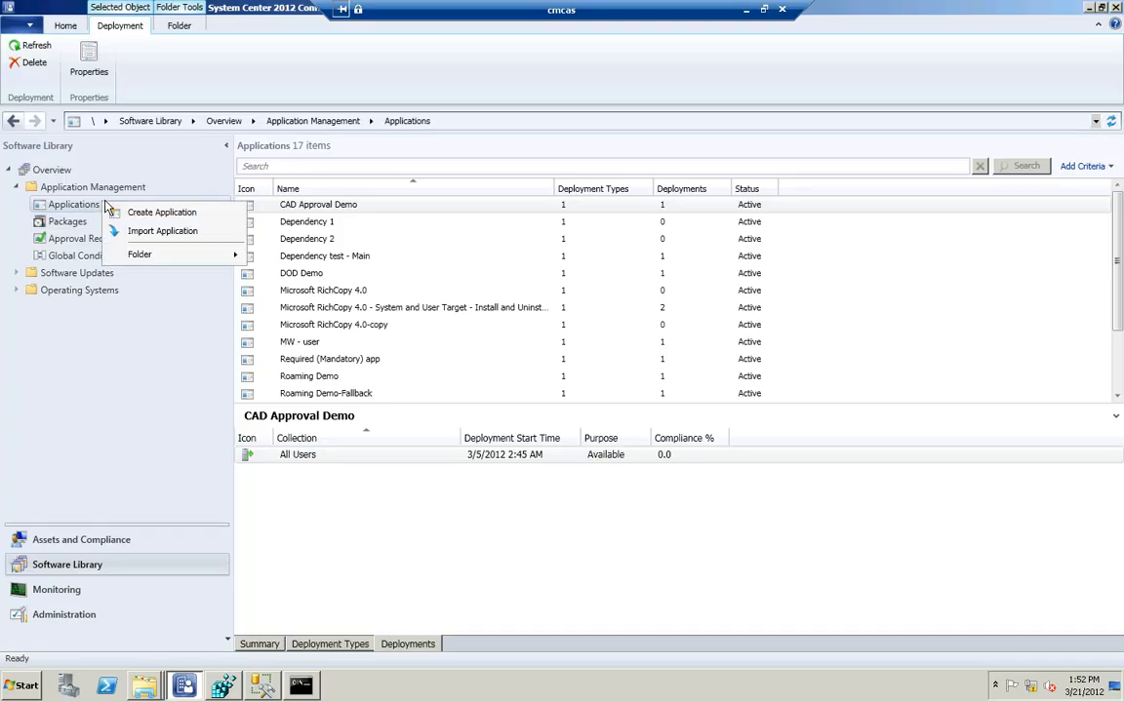
pyautogui.click(154, 214)
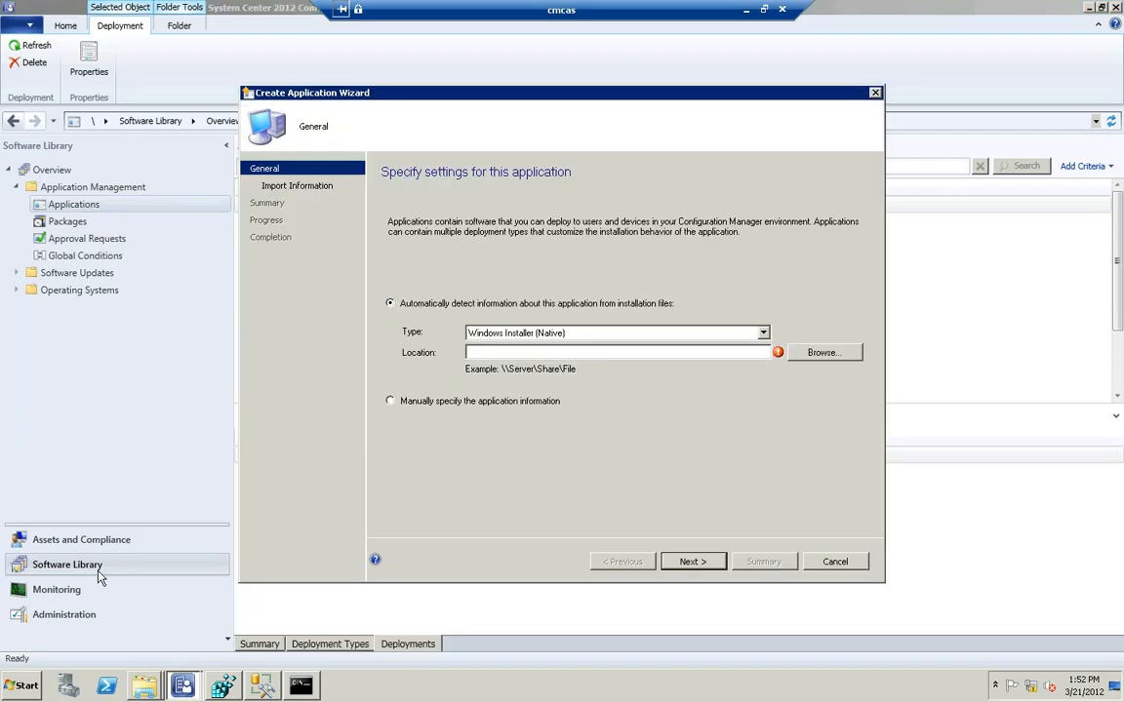
# Switch to the Command Prompt, discard the pending winmgmt command and clear the screen with cls
pyautogui.click(302, 687)
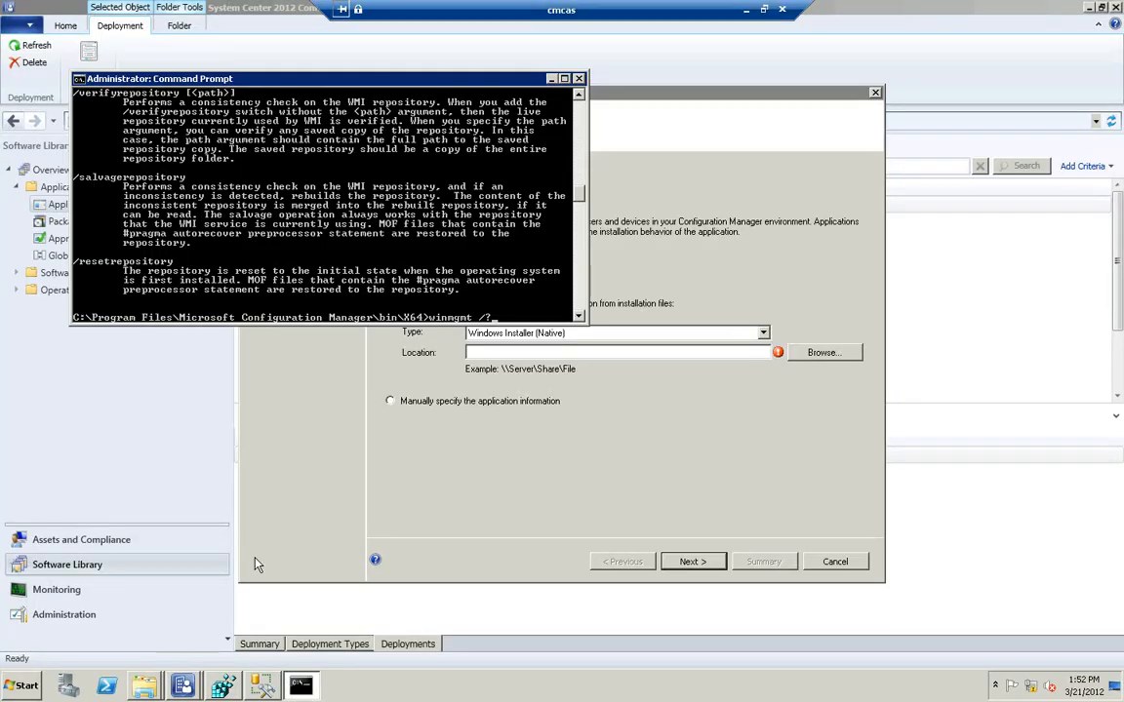
pyautogui.press('Escape')
pyautogui.write('cls')
pyautogui.press('Return')
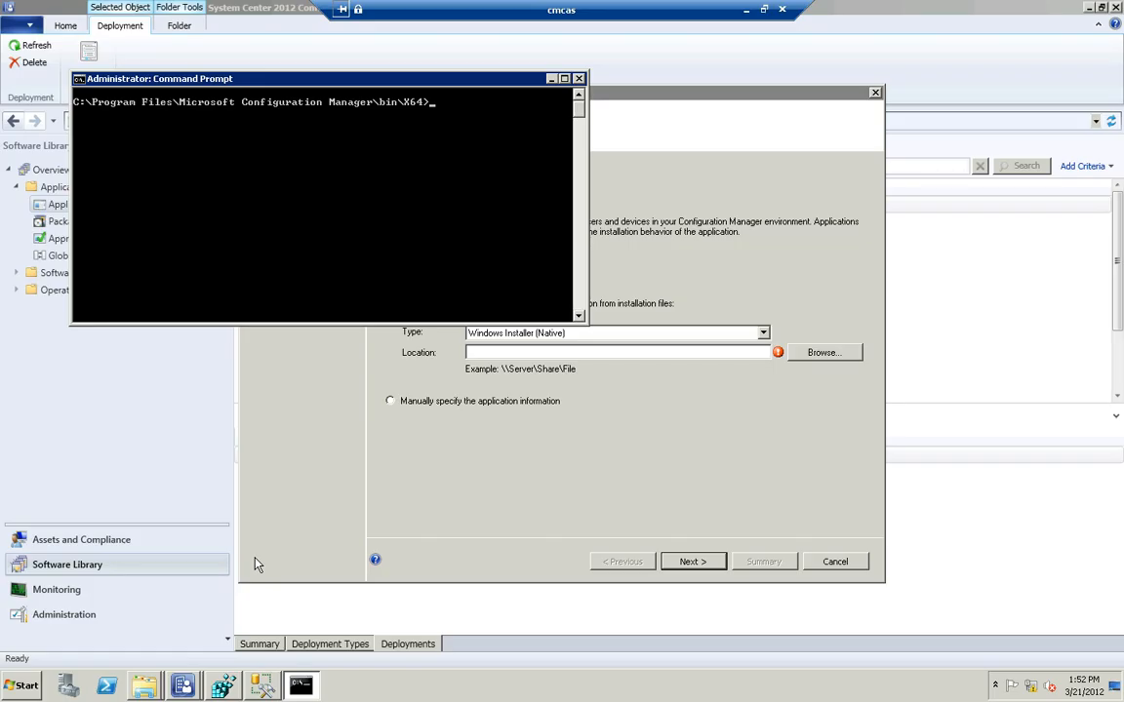
# Rename distmgr.dll to distmgr.dl_ in the Configuration Manager bin\X64 folder
pyautogui.write('rename distmgr.dll distmgr.dl')
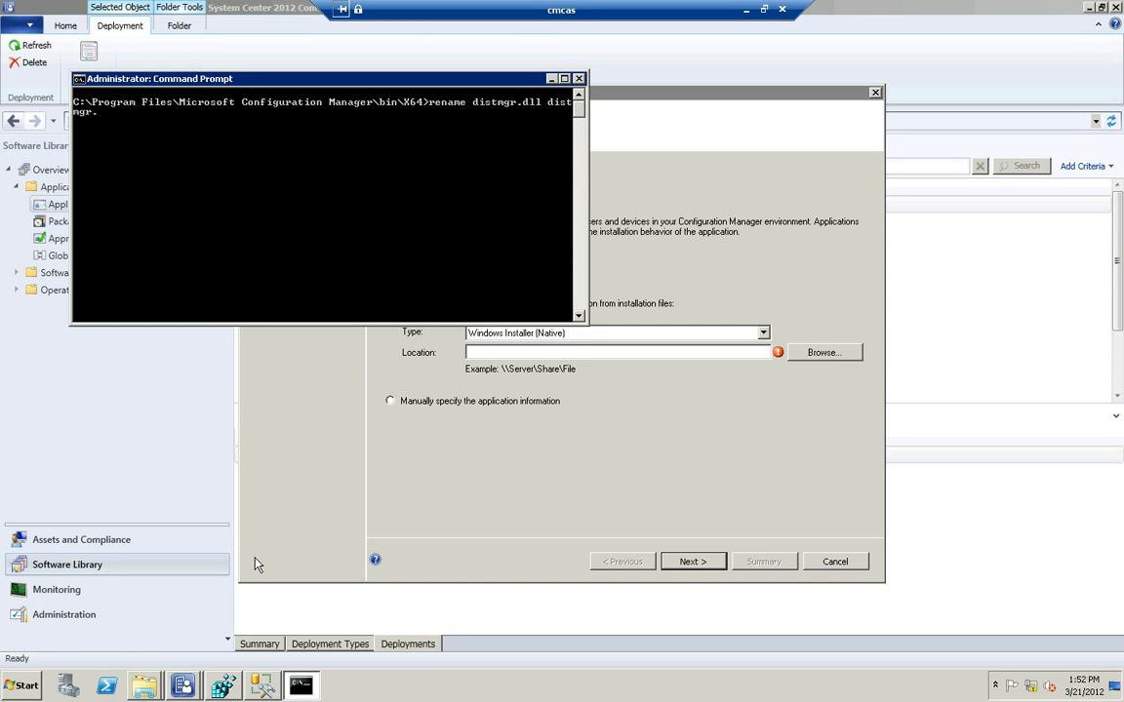
pyautogui.write('_')
pyautogui.press('Return')
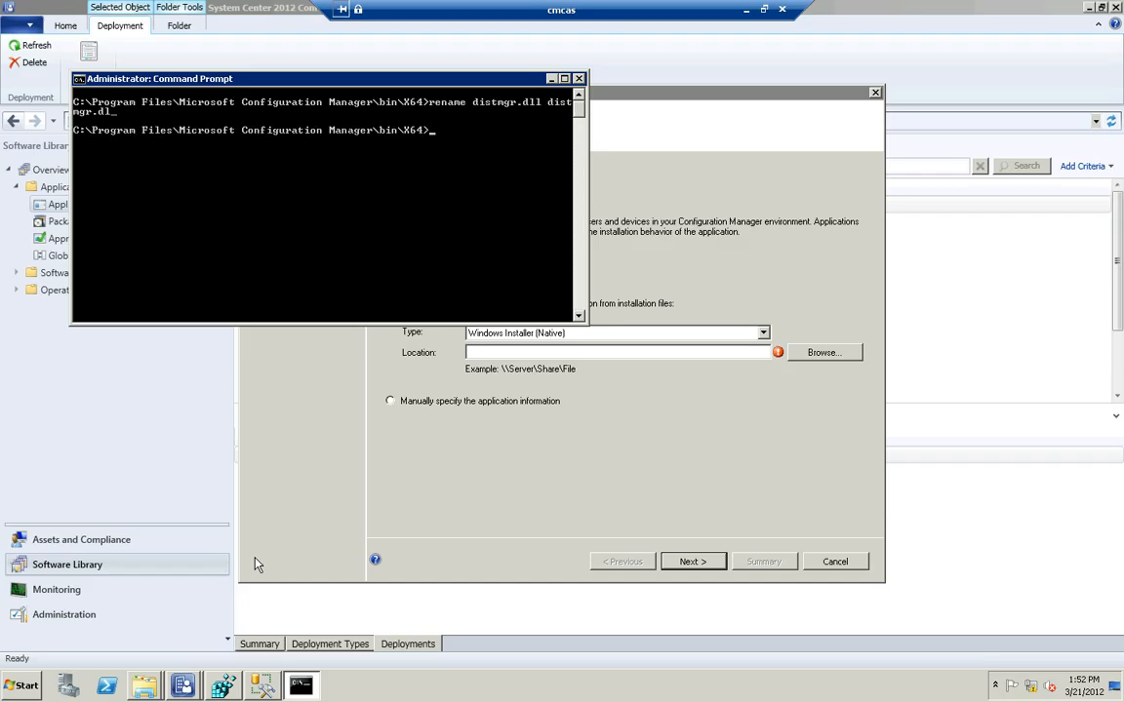
# Rename hman.dll to hman.dl_ in the same folder
pyautogui.write('rename hman.dll hman.dl')
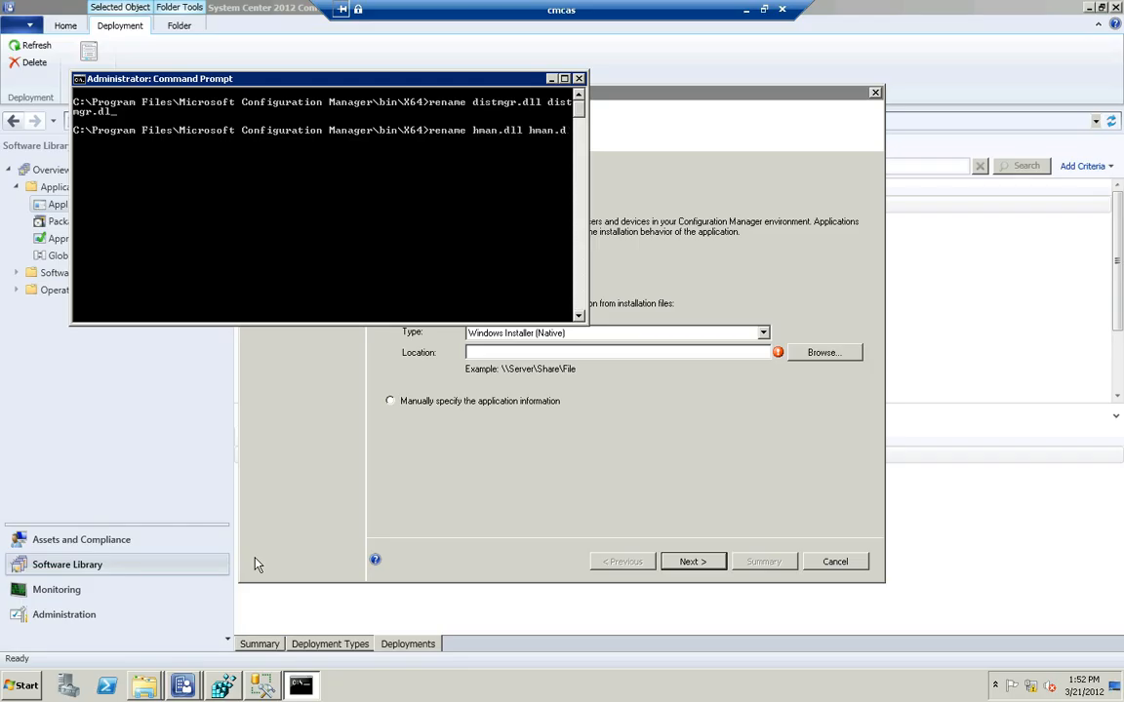
pyautogui.write('_')
pyautogui.press('Return')
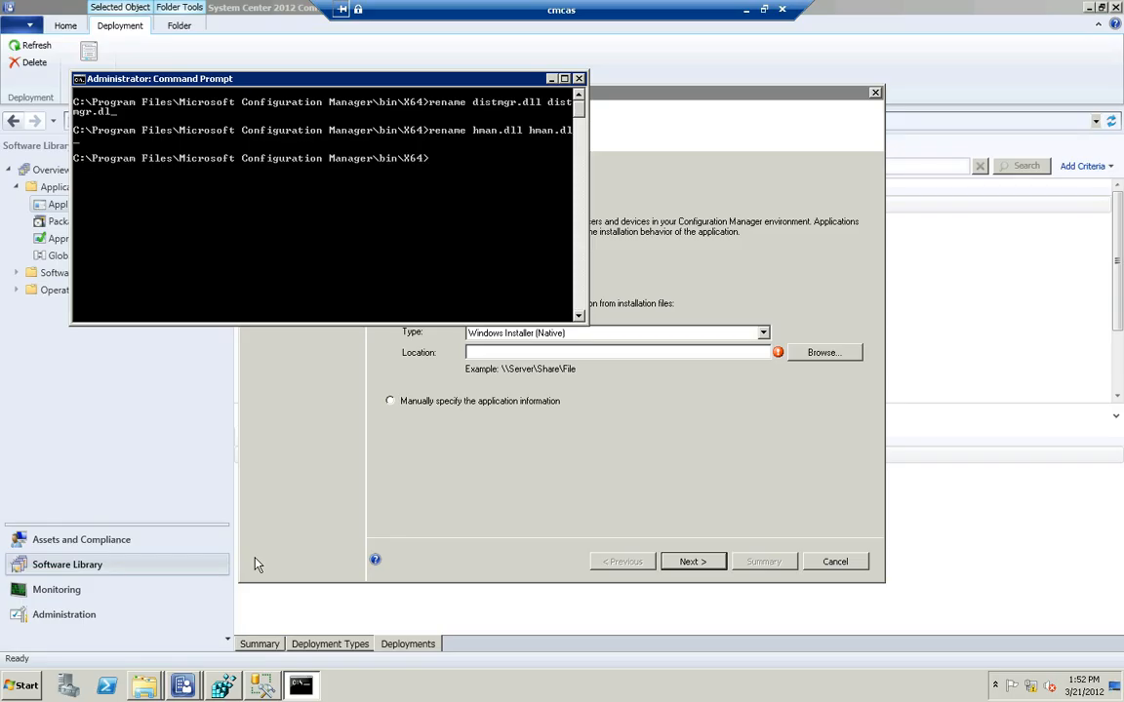
# Rename objreplmgr.dll to objreplmgr.dl_ in the same folder
pyautogui.write('rename objreplmgr.dll')
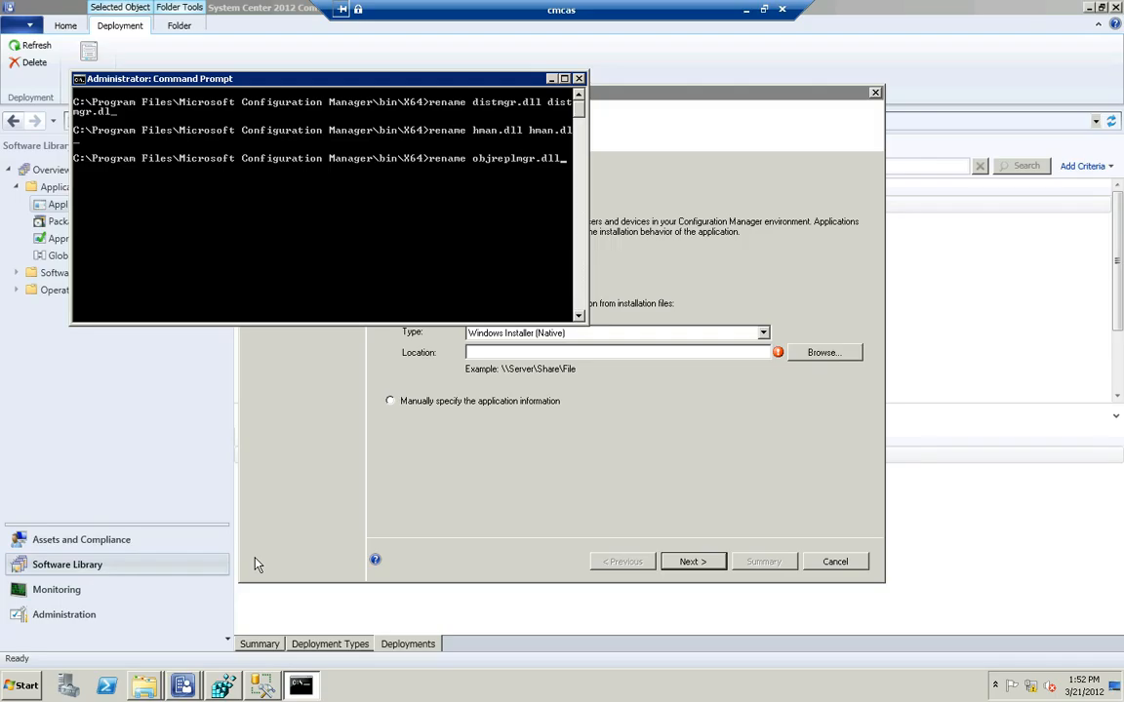
pyautogui.write(' objreplmgr.dl_')
pyautogui.press('Return')
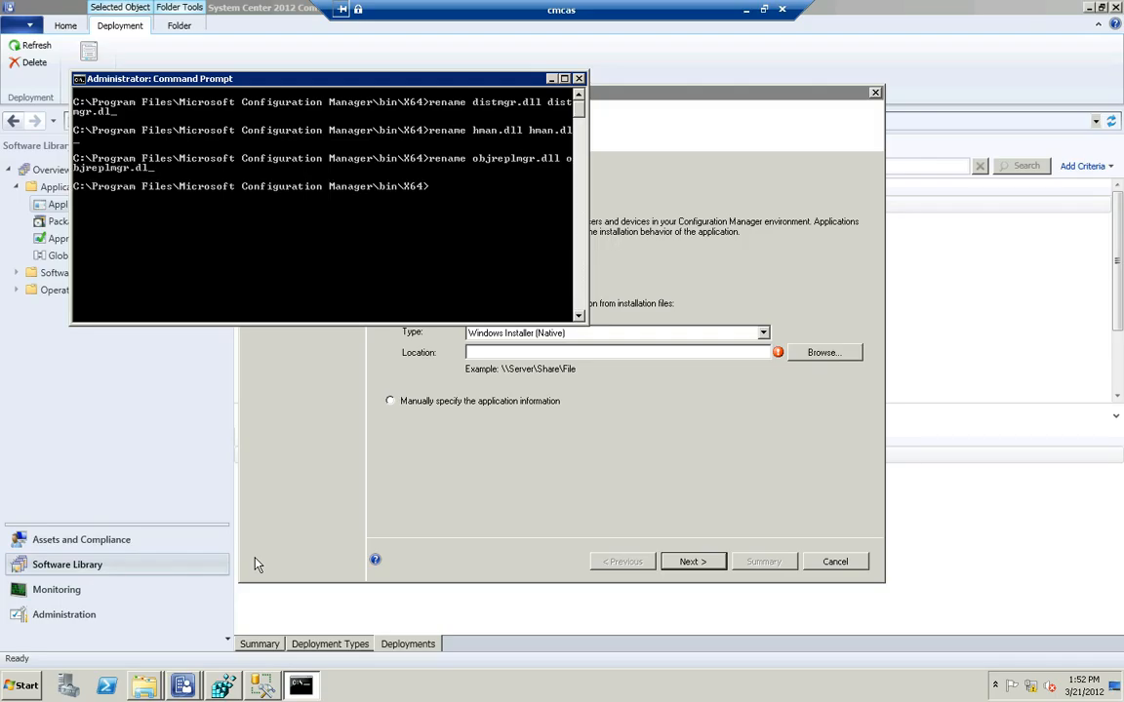
# Stop the sms_executive service with net stop and start it again with net start
pyautogui.write('net stop sms_executive')
pyautogui.press('Return')
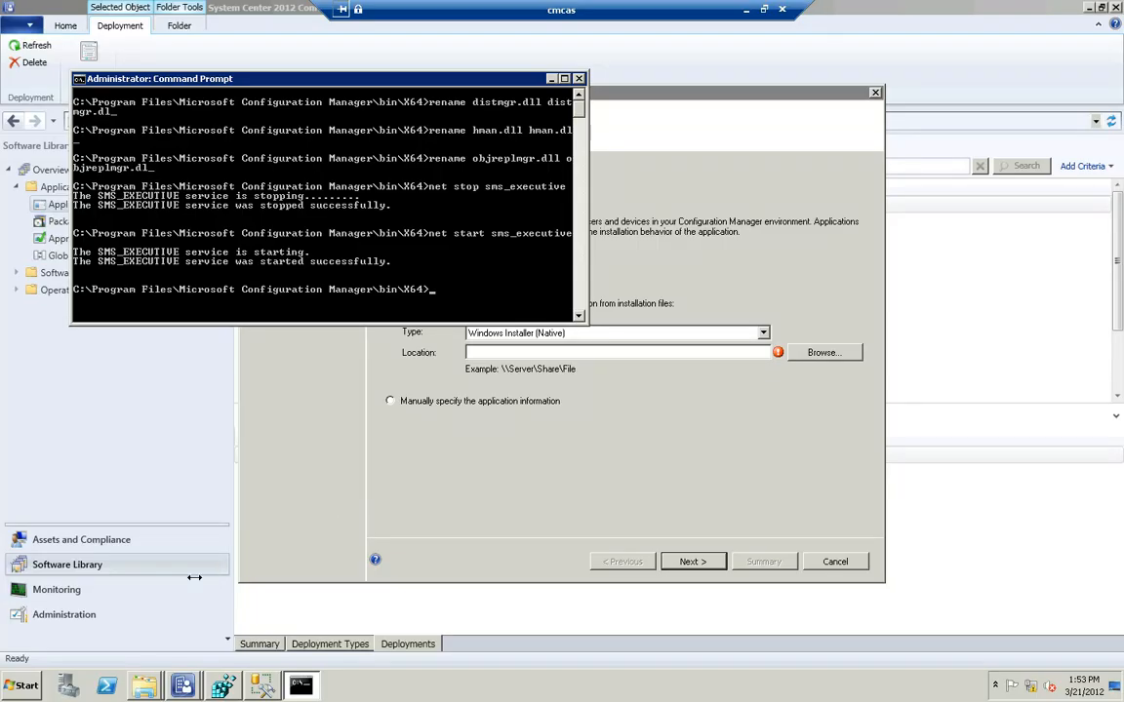
# Choose to specify the application information manually, name the application "deep dive demo" and accept the default Application Catalog entry
pyautogui.click(431, 484)
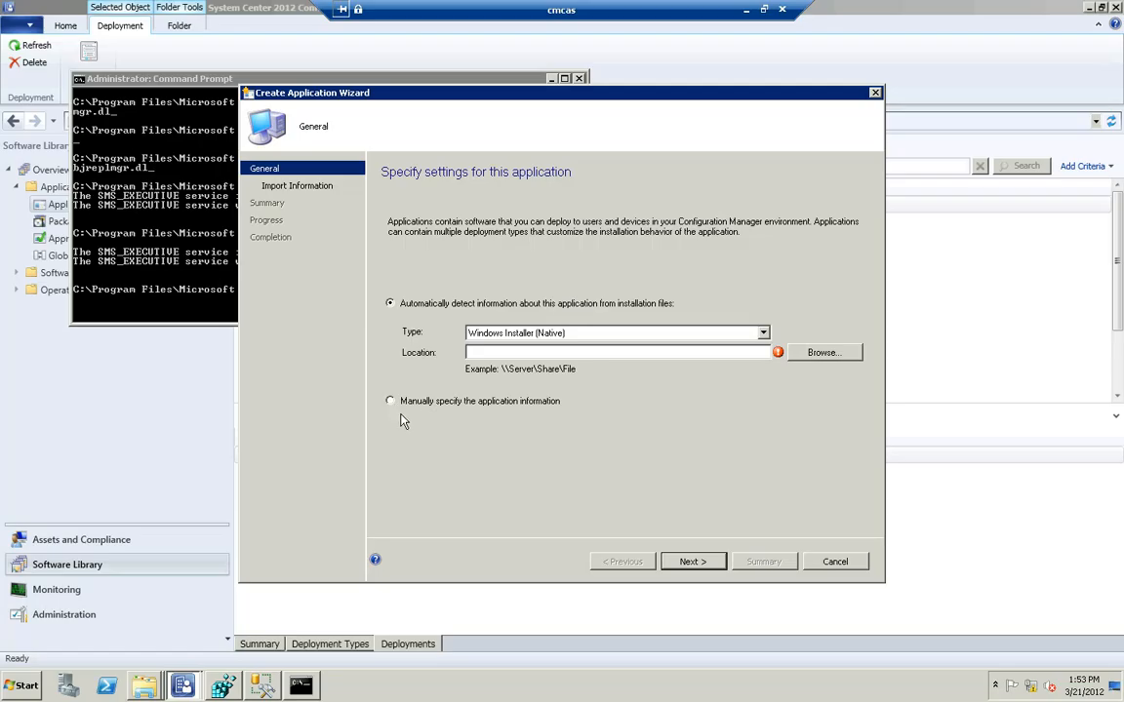
pyautogui.click(391, 401)
pyautogui.click(695, 563)
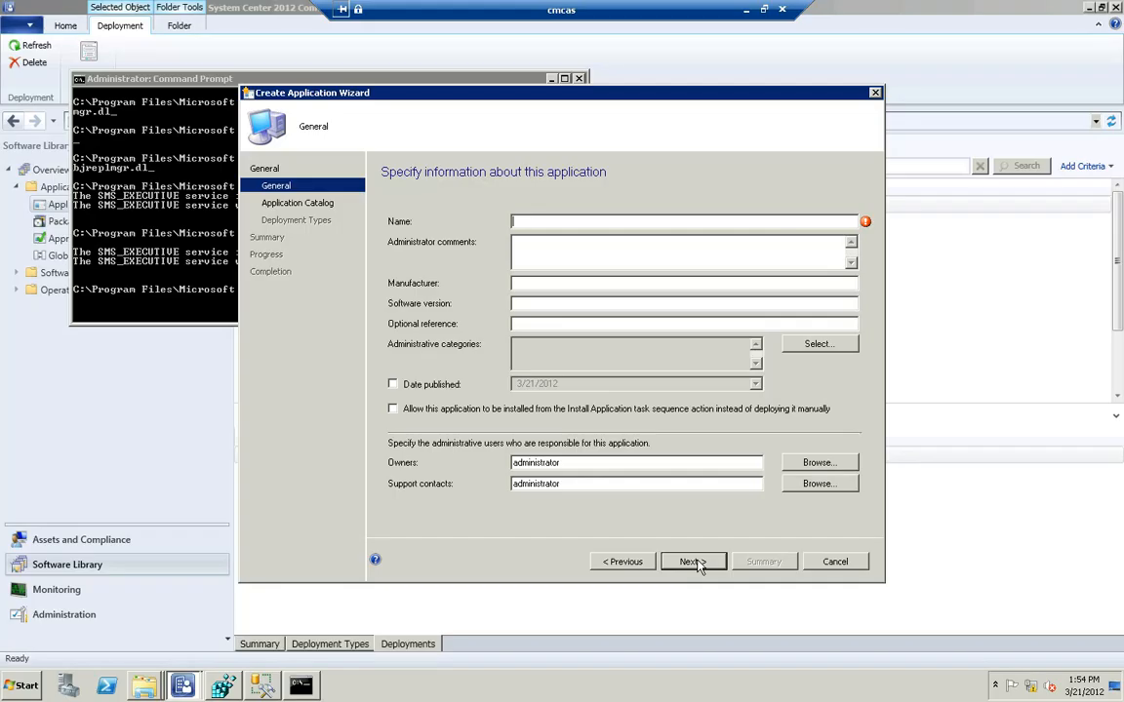
pyautogui.write('deep dive demo')
pyautogui.click(702, 559)
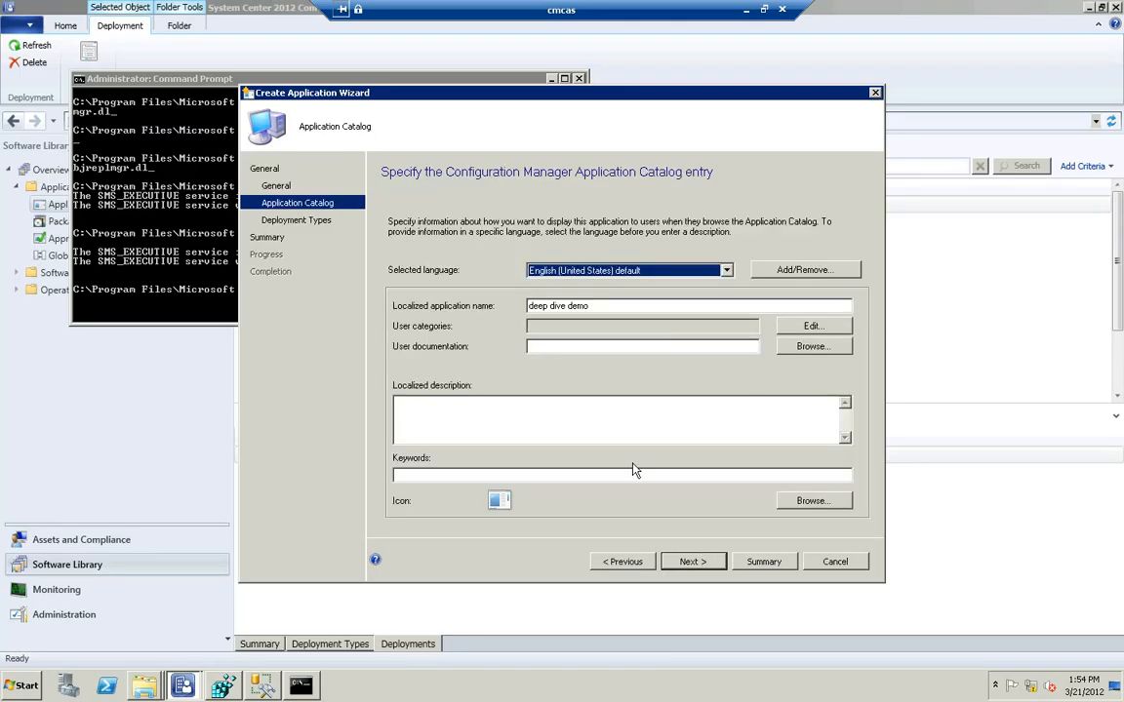
pyautogui.click(685, 561)
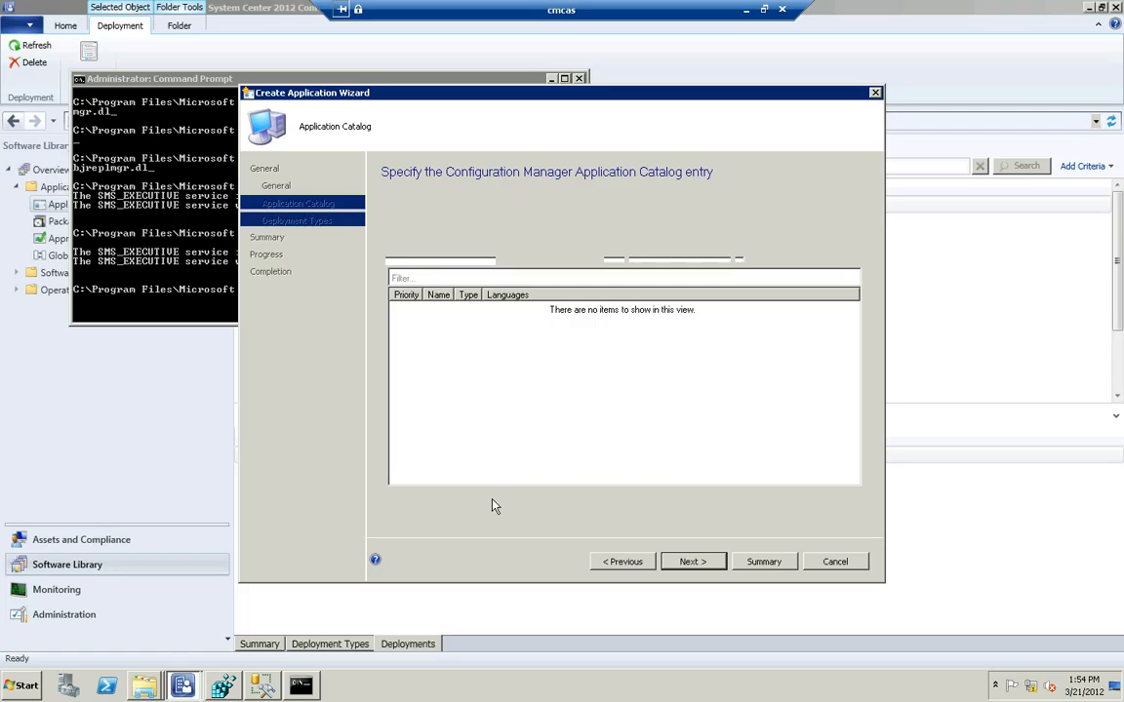
# Add a deployment type of type Script Installer (Native) to the application and name it "depp deive DT"
pyautogui.click(615, 503)
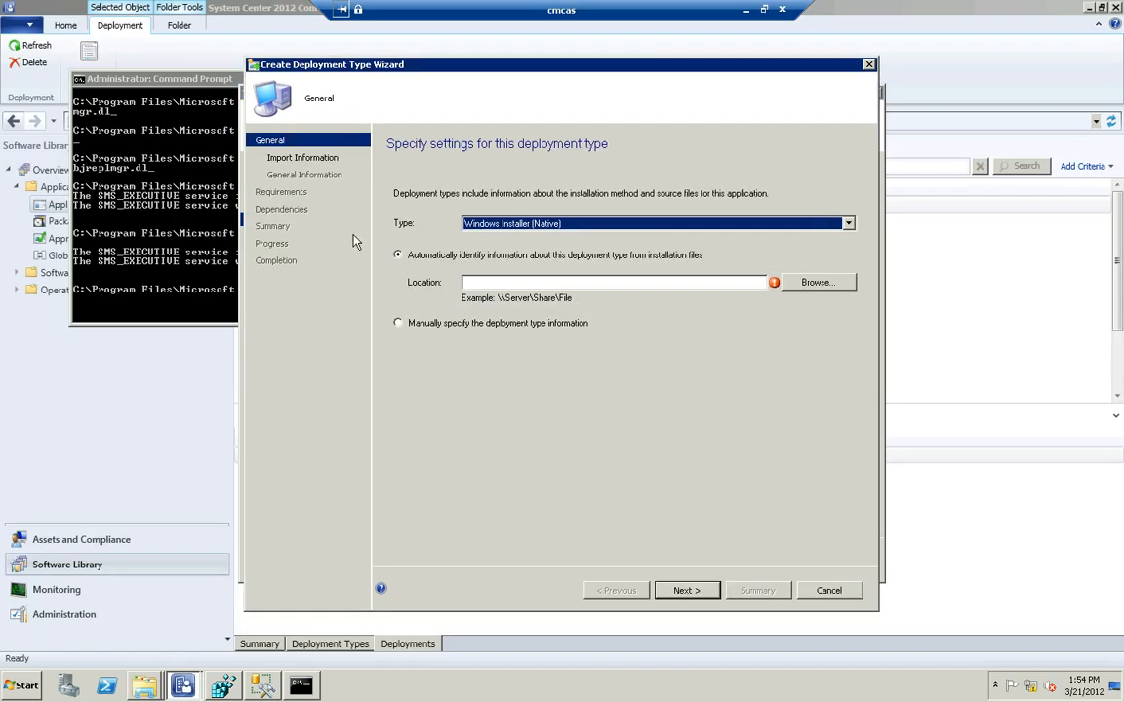
pyautogui.click(483, 230)
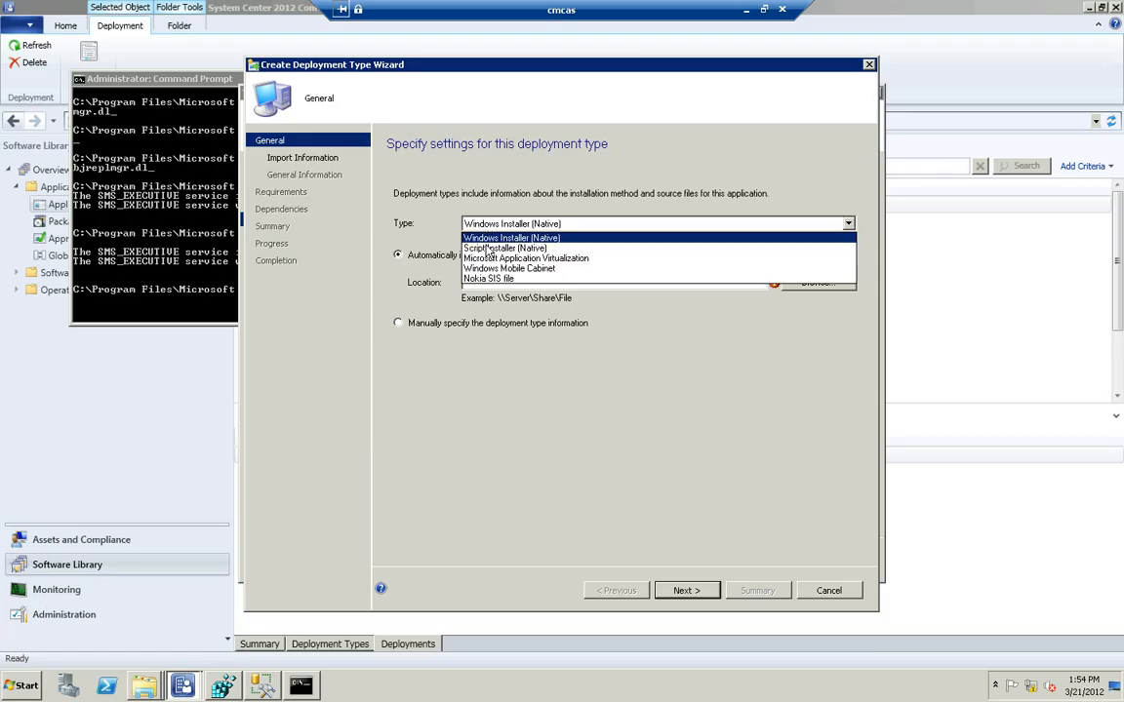
pyautogui.click(487, 250)
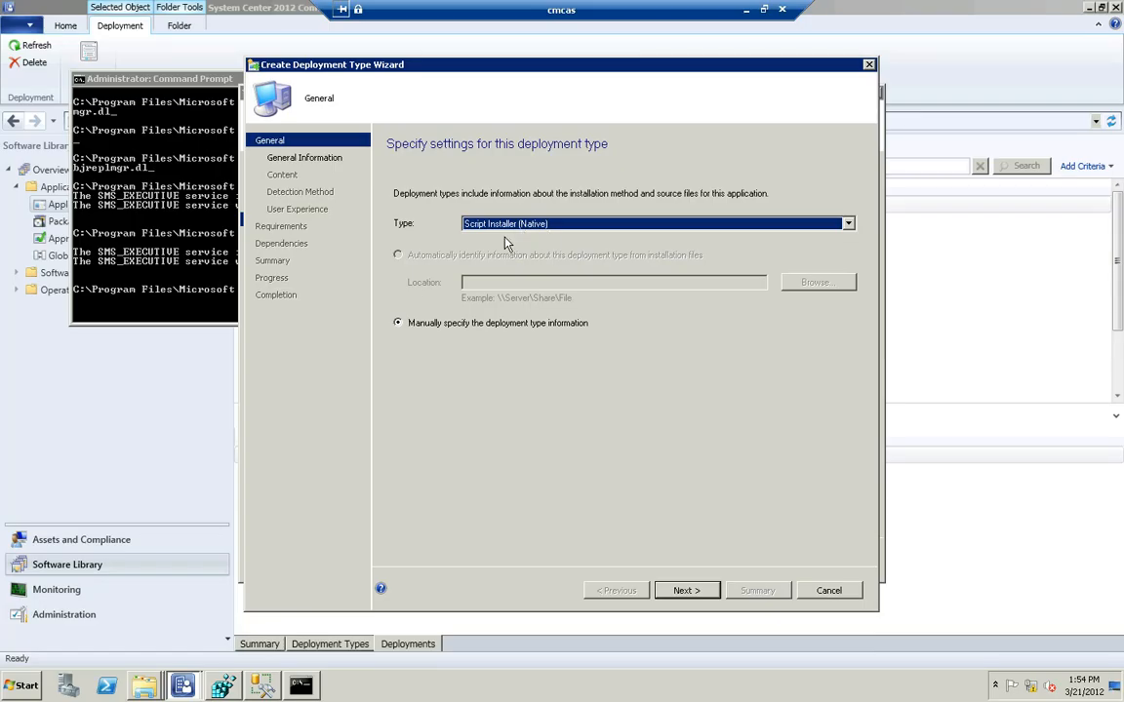
pyautogui.click(686, 590)
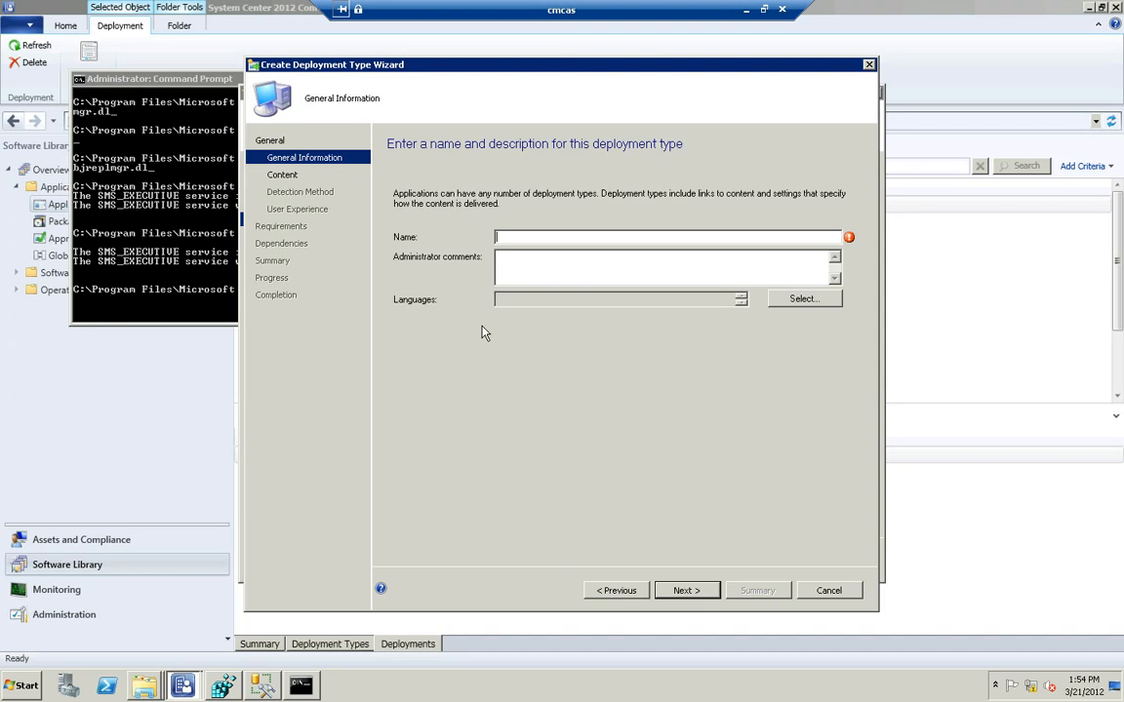
pyautogui.write('depp deive DR')
pyautogui.press('BackSpace')
pyautogui.write('T')
pyautogui.click(676, 592)
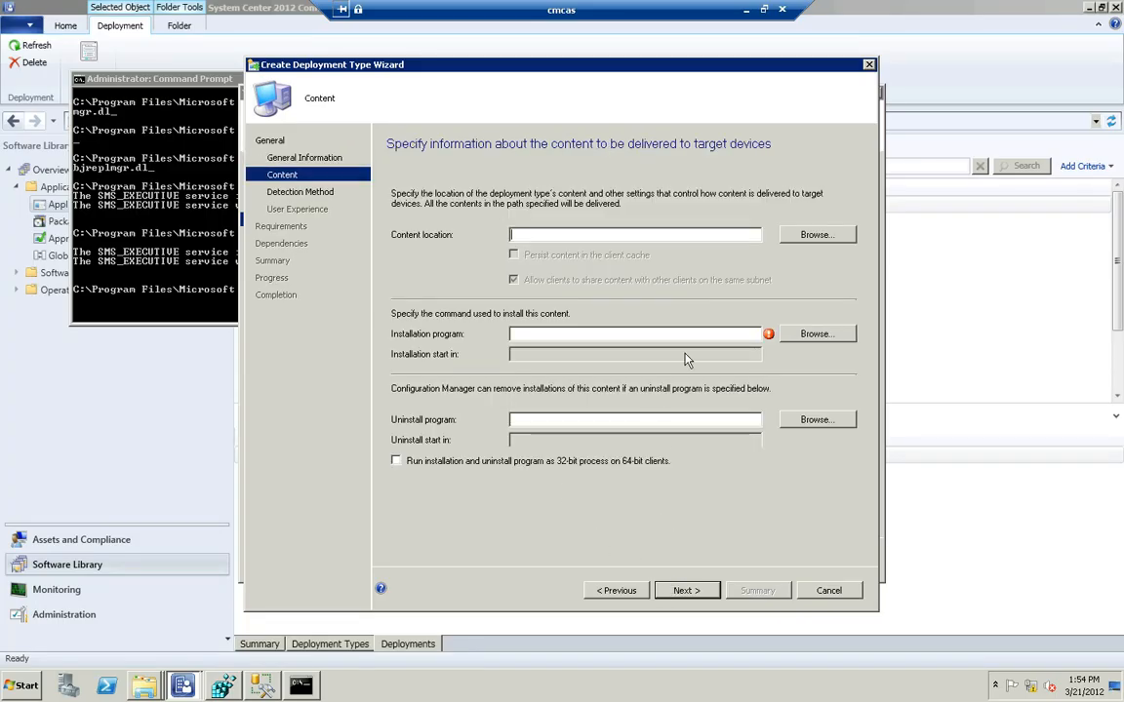
# Set the deployment type's content location to \\cmcas\c$\packagesrc\deep Dive demo
pyautogui.write('\\cm')
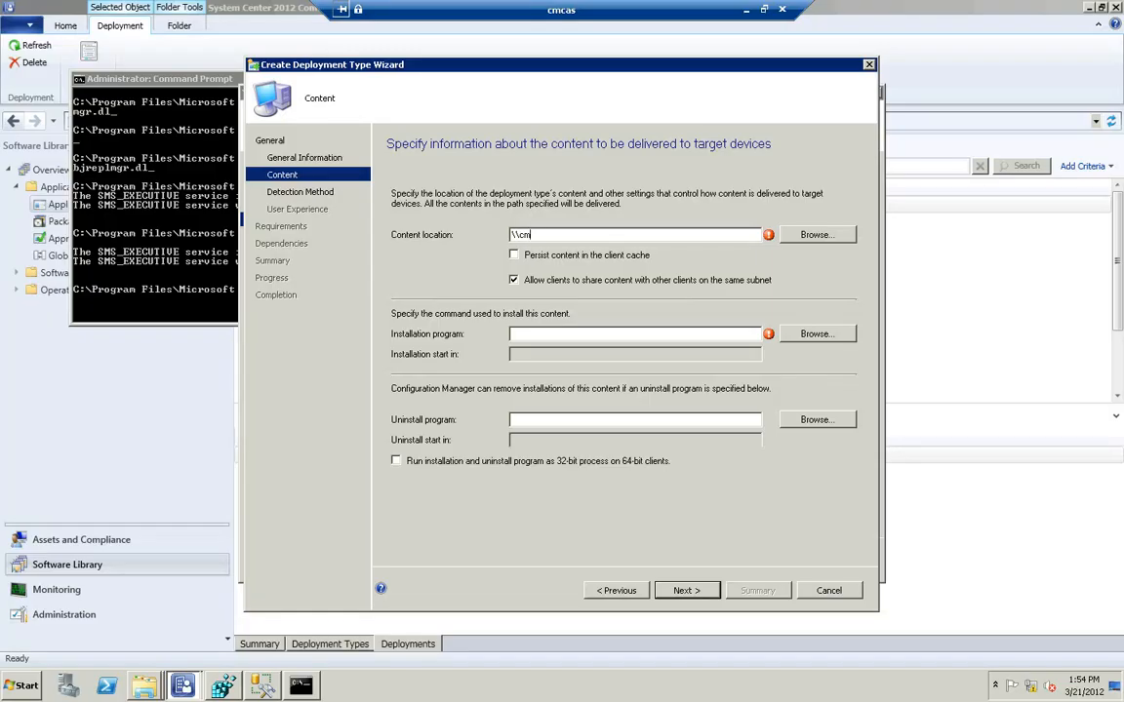
pyautogui.write('cas\\c$\\packagesrc\\dee')
pyautogui.press('End')
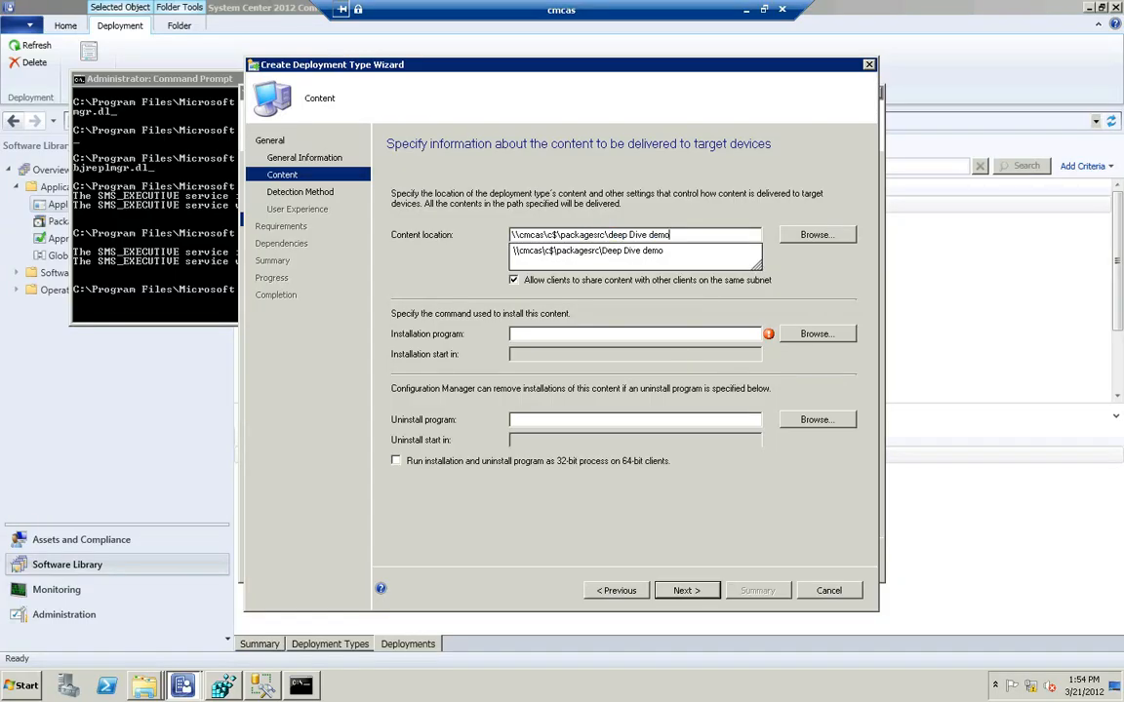
# Show all file types in the content folder, choose DeepDive.bat as the installation program and accept the content settings
pyautogui.click(810, 333)
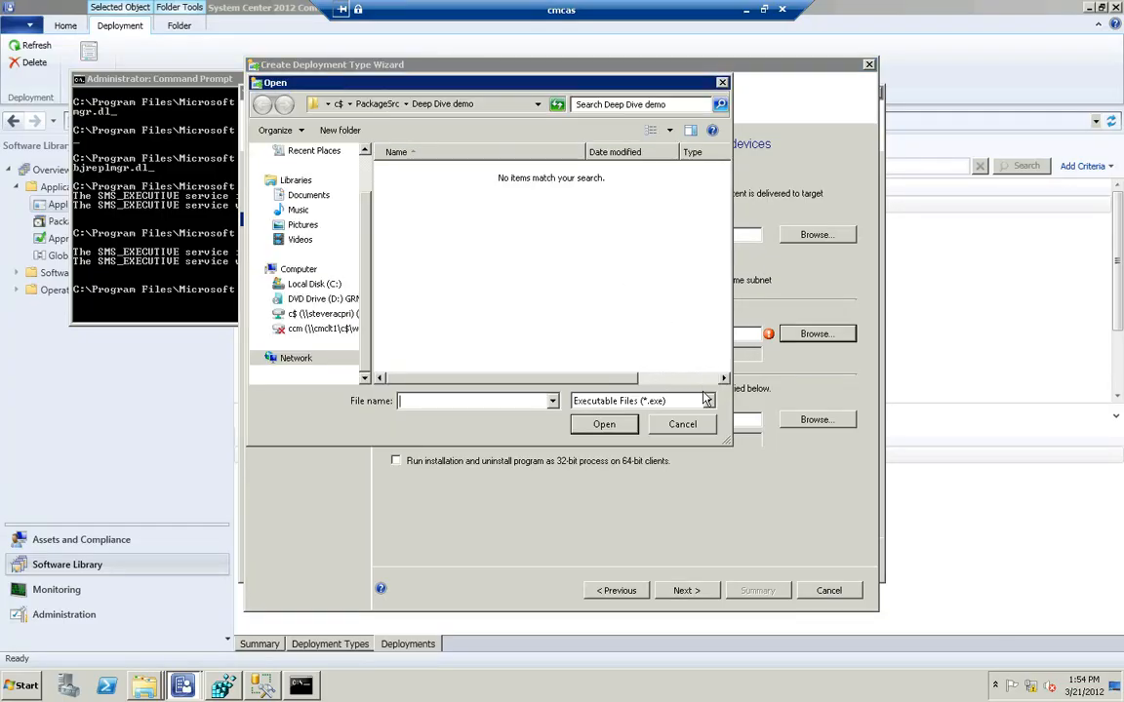
pyautogui.click(707, 400)
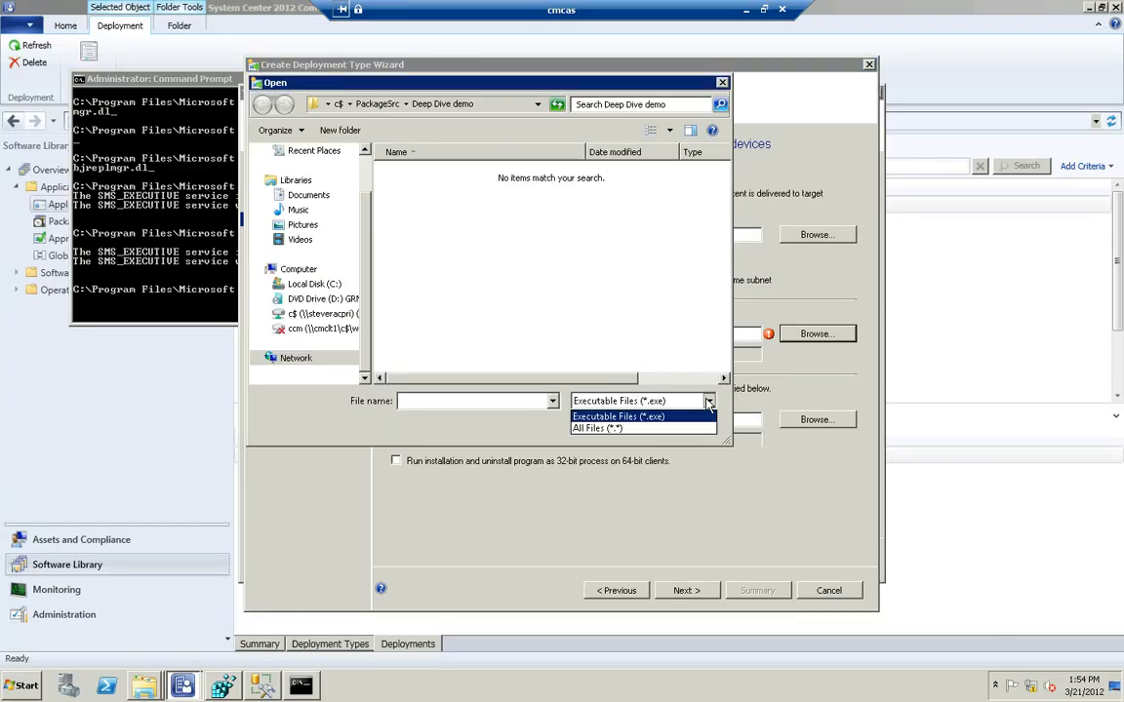
pyautogui.click(641, 431)
pyautogui.doubleClick(402, 174)
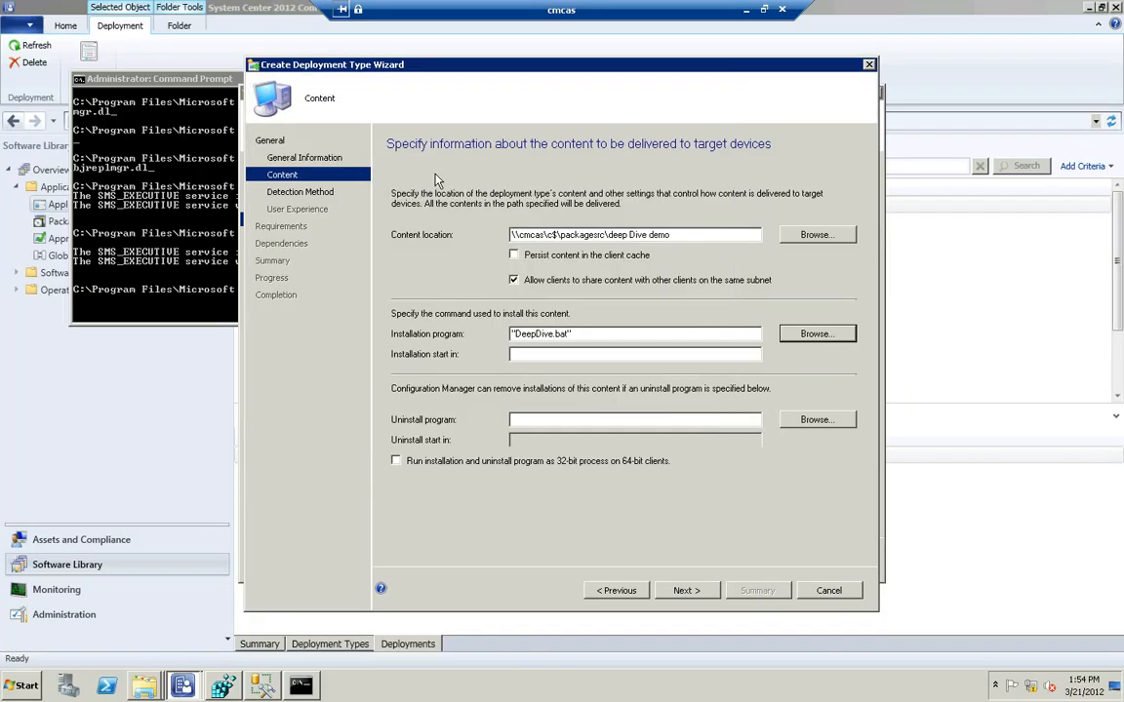
pyautogui.click(686, 592)
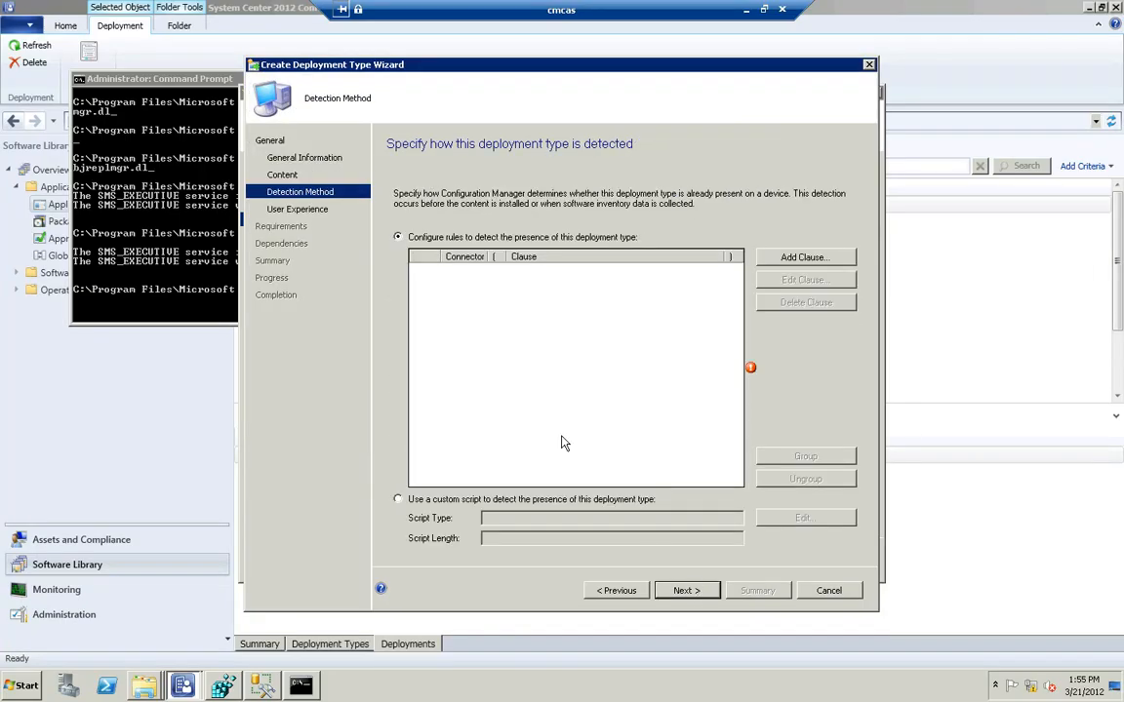
# Add a file system detection rule for a file named c in the path c:\
pyautogui.click(802, 260)
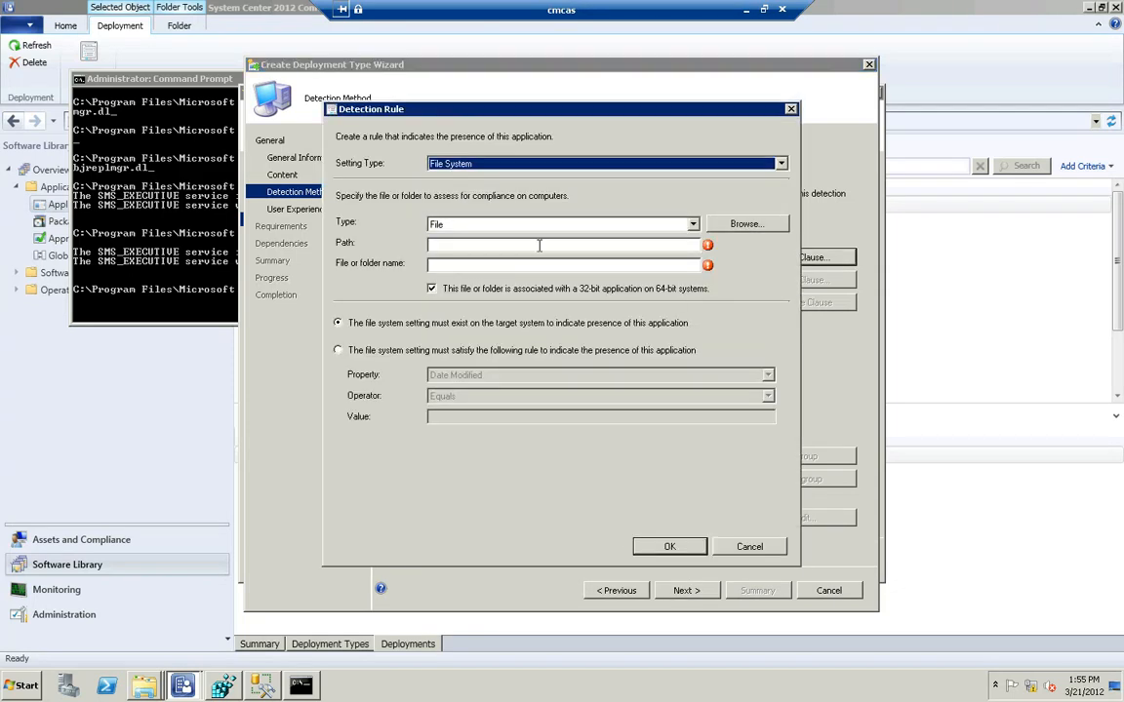
pyautogui.click(539, 245)
pyautogui.write('c:\\')
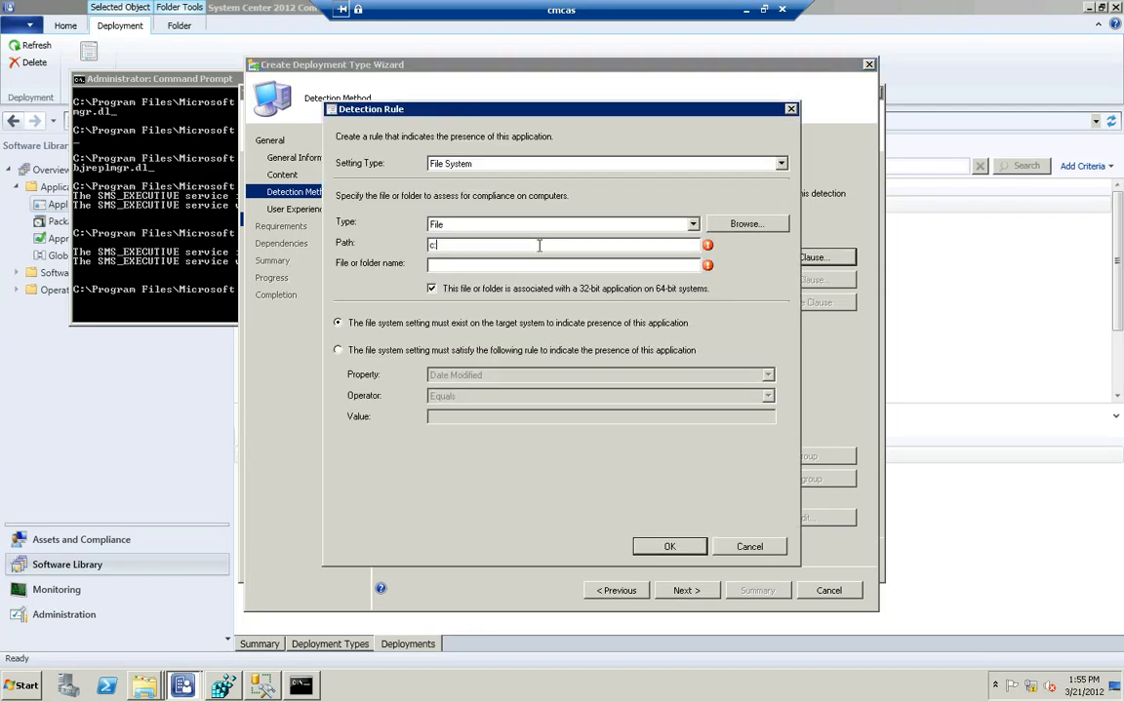
pyautogui.click(569, 263)
pyautogui.write('c')
pyautogui.click(667, 546)
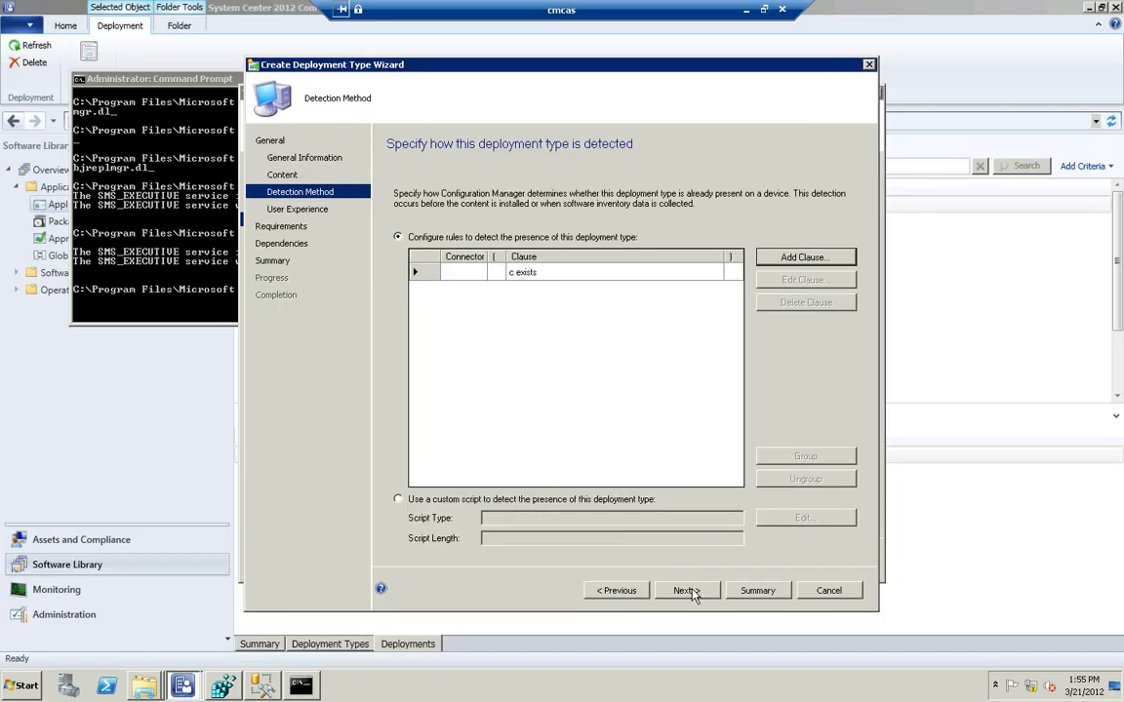
# Accept the default user experience, requirements and dependencies, and create the deployment type from the summary
pyautogui.click(693, 588)
pyautogui.click(693, 590)
pyautogui.click(687, 591)
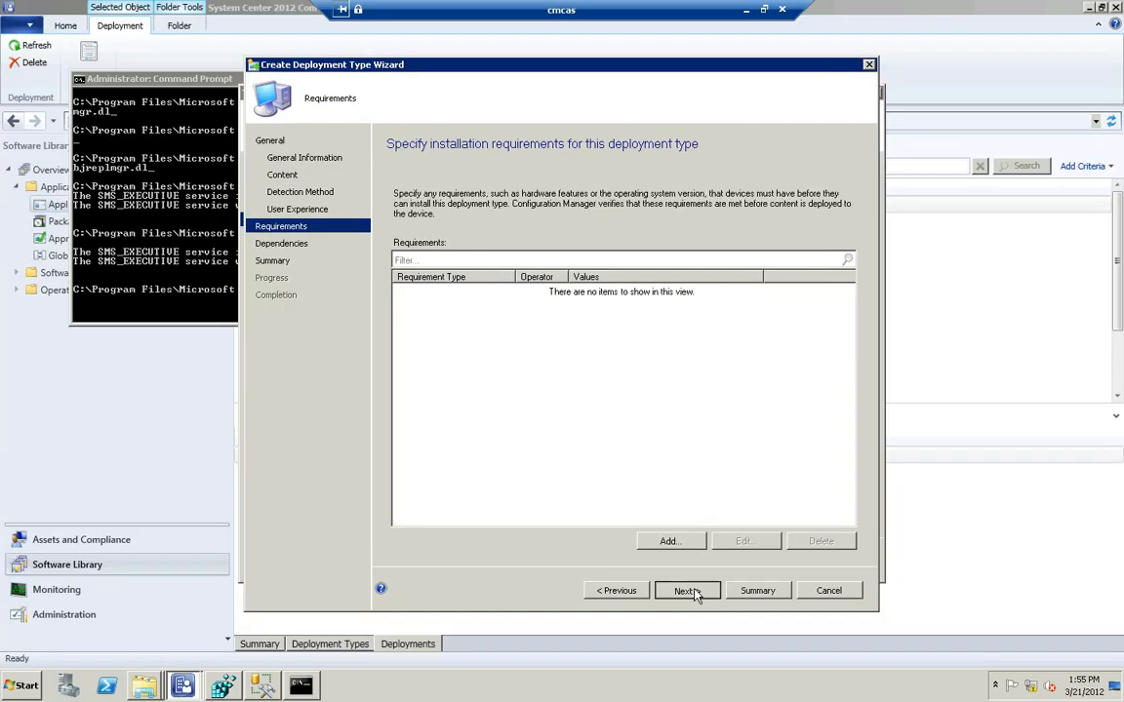
pyautogui.click(686, 590)
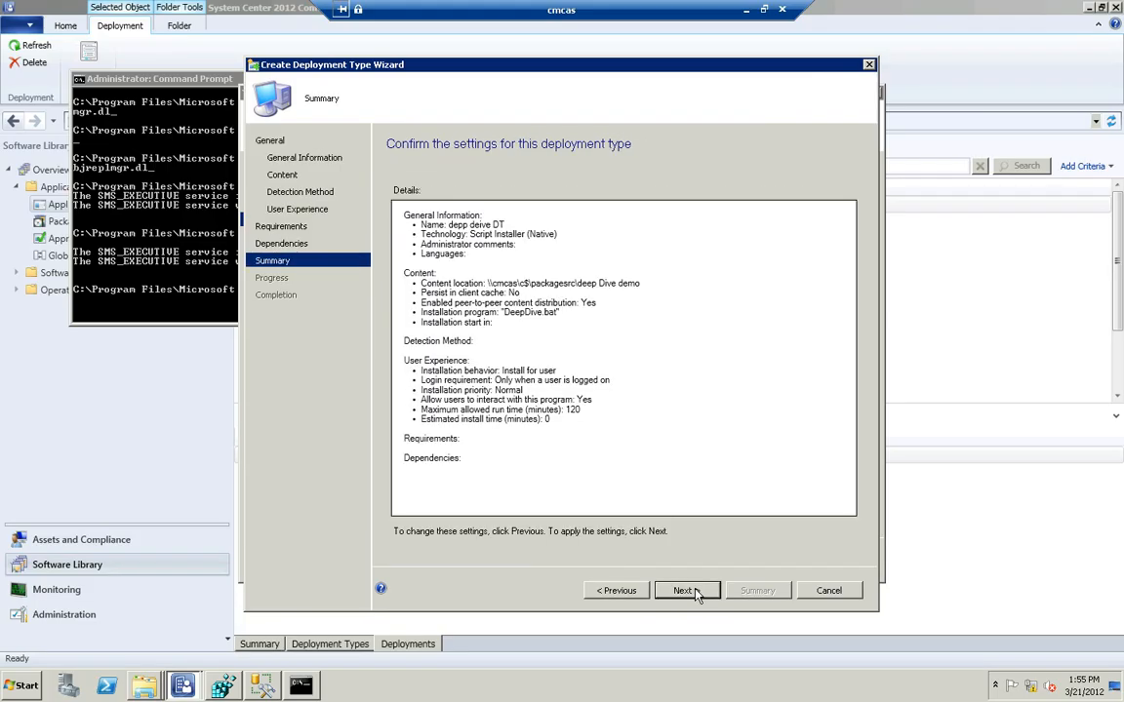
pyautogui.click(695, 591)
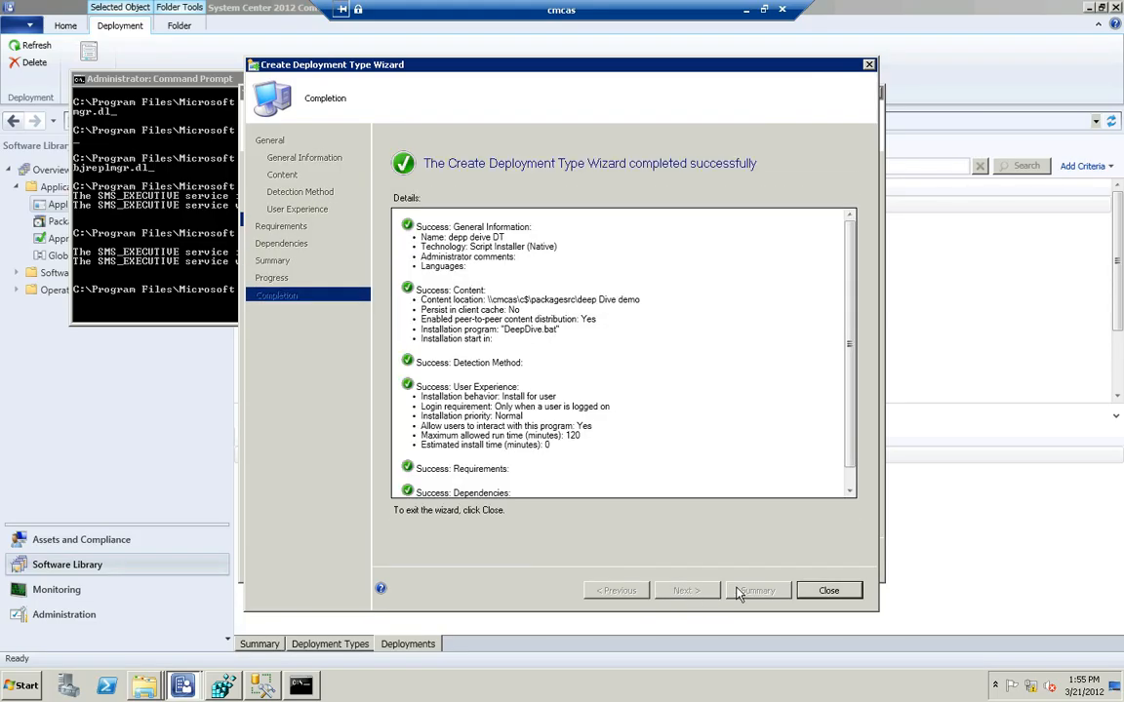
# Close the completed deployment type wizard, then confirm the application summary to create the deep dive demo application and close its wizard
pyautogui.click(828, 594)
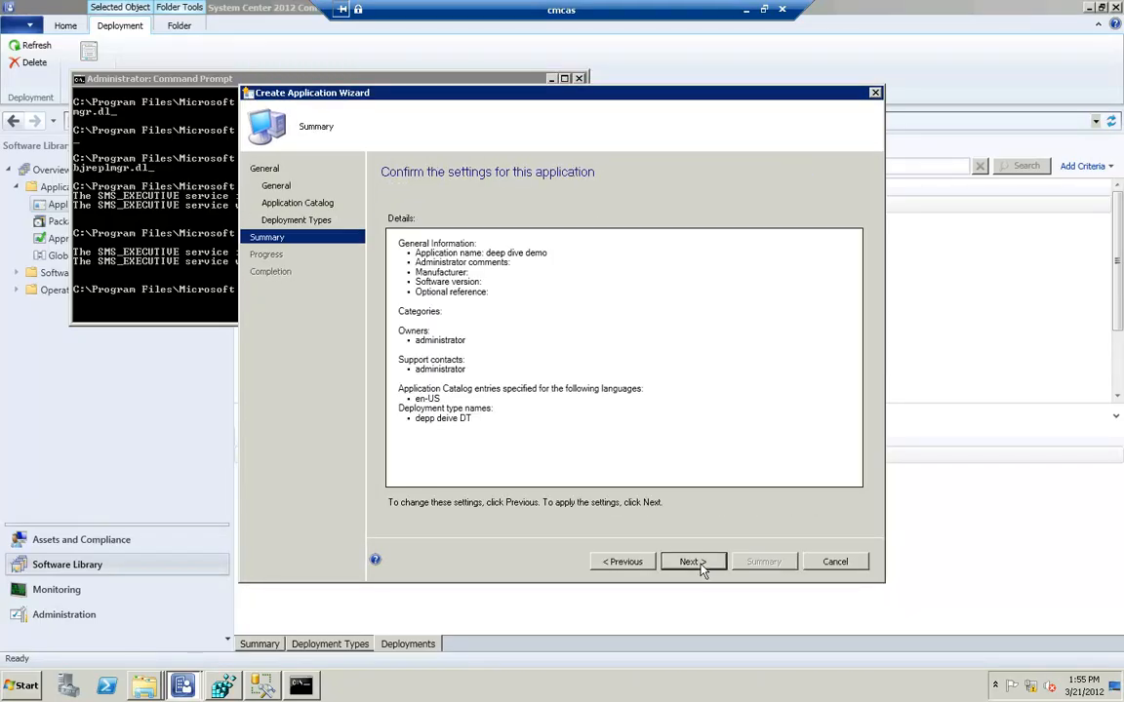
pyautogui.click(710, 563)
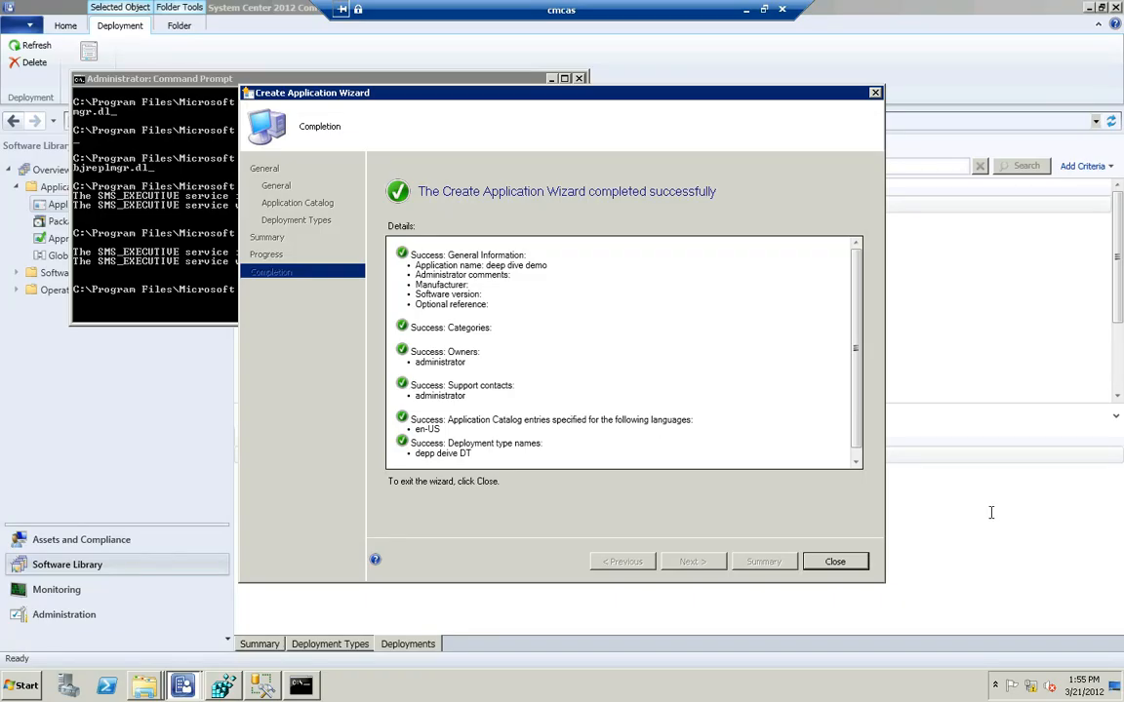
pyautogui.click(845, 564)
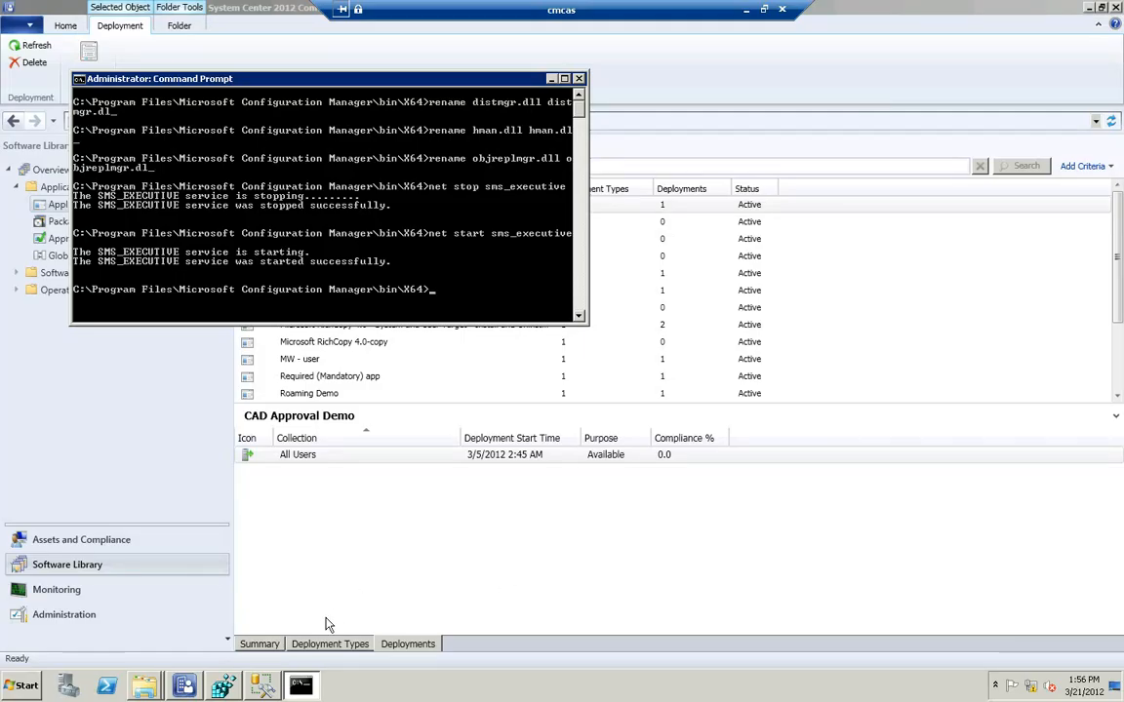
# Sort the Configuration Manager Logs folder by modification date with the newest files first and open SMSProv.log
pyautogui.click(144, 685)
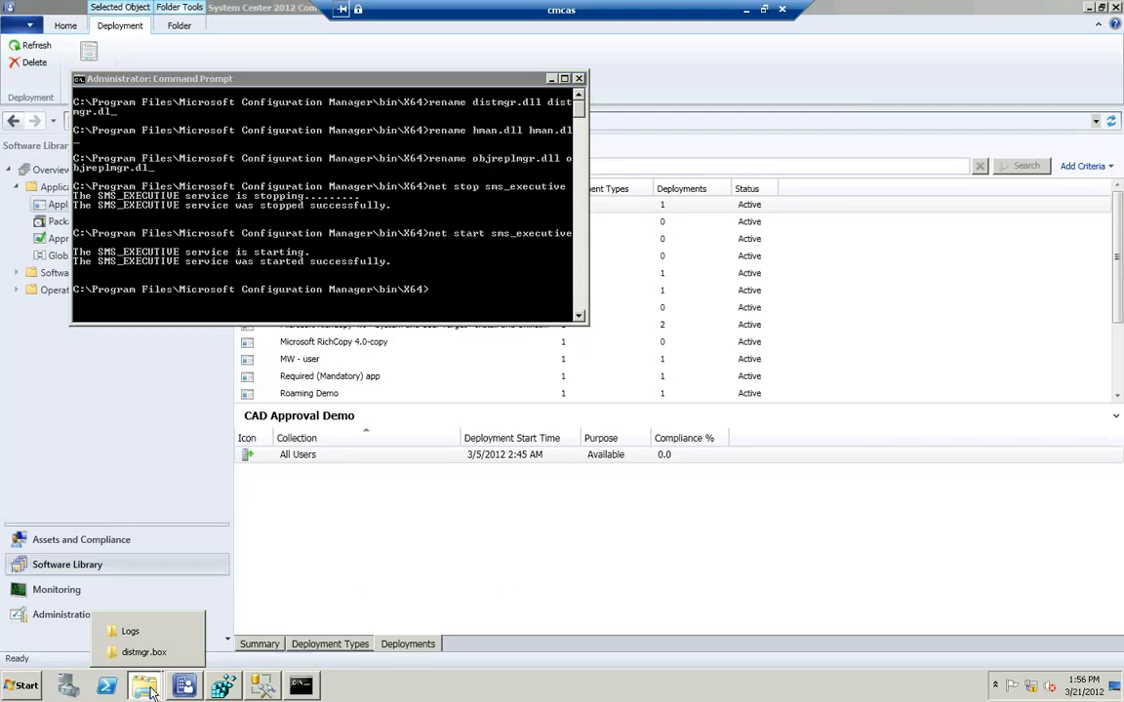
pyautogui.click(133, 634)
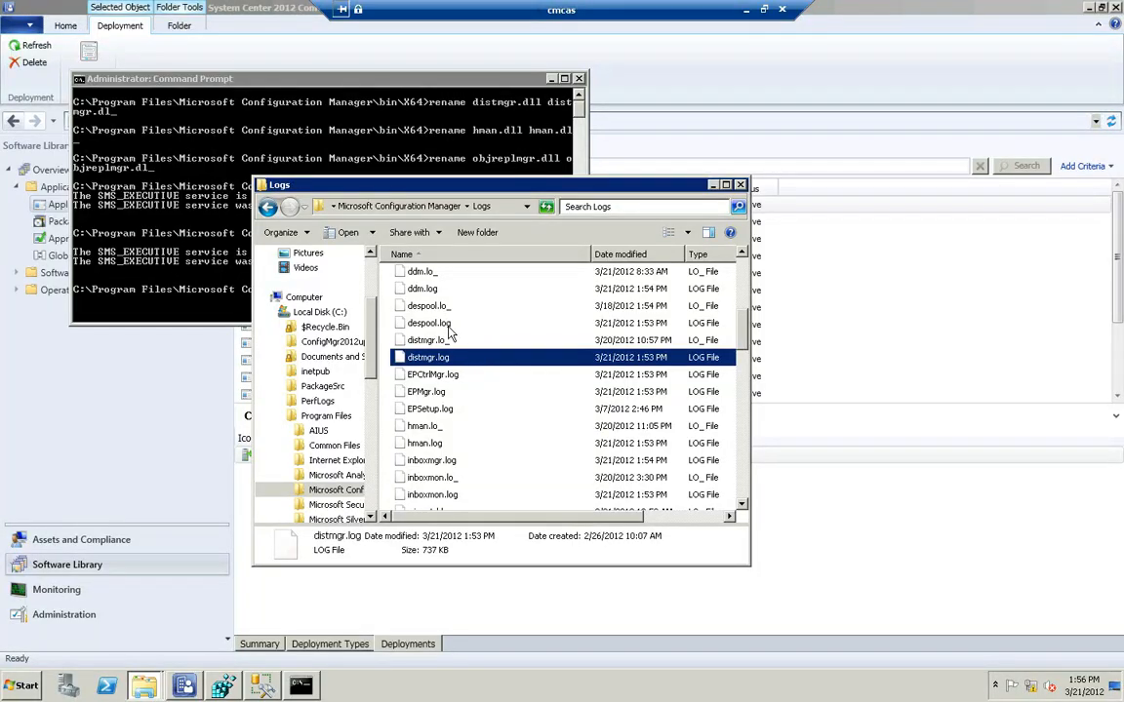
pyautogui.click(619, 255)
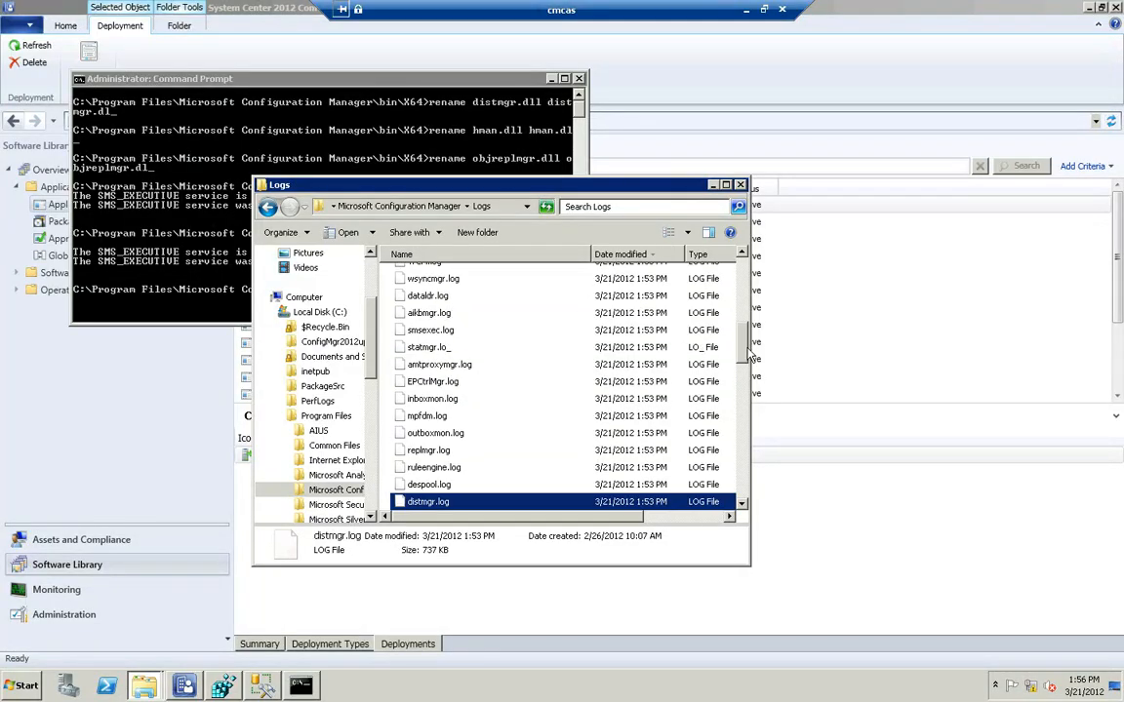
pyautogui.moveTo(747, 343); pyautogui.dragTo(739, 283)
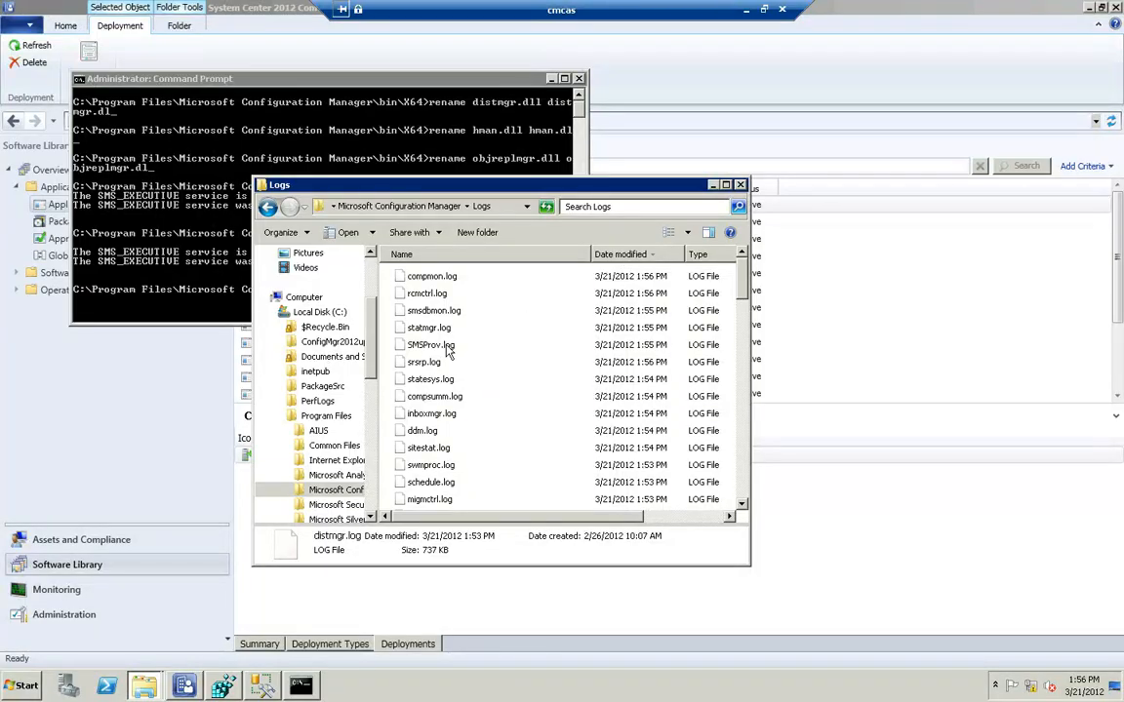
pyautogui.click(460, 345)
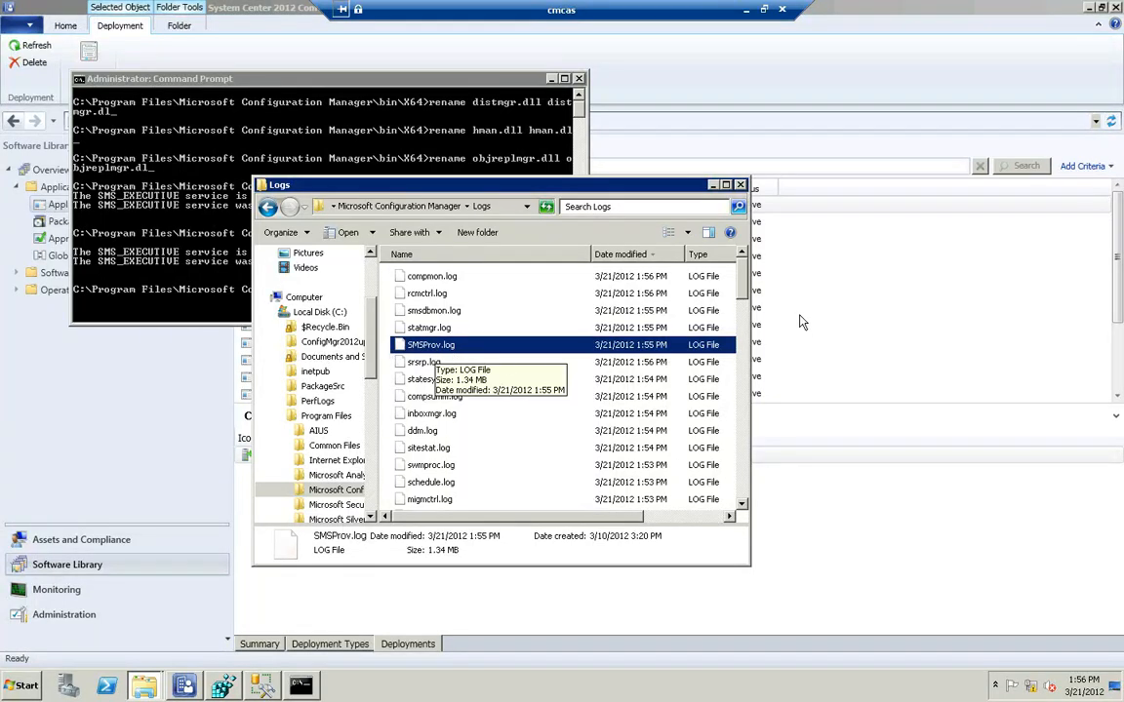
pyautogui.doubleClick(432, 346)
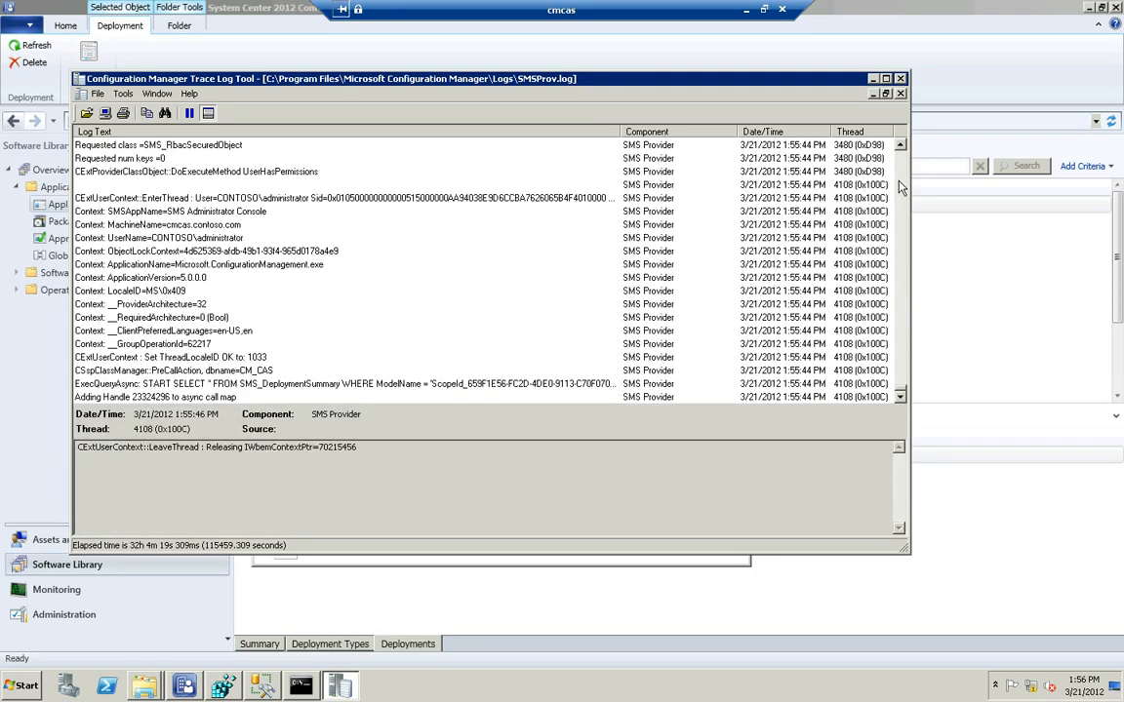
# Examine the SMS Provider log back to the 1:55:23 PM entries, including the SMS_Application query, and pause the log updates
pyautogui.scroll(10, 903, 187)
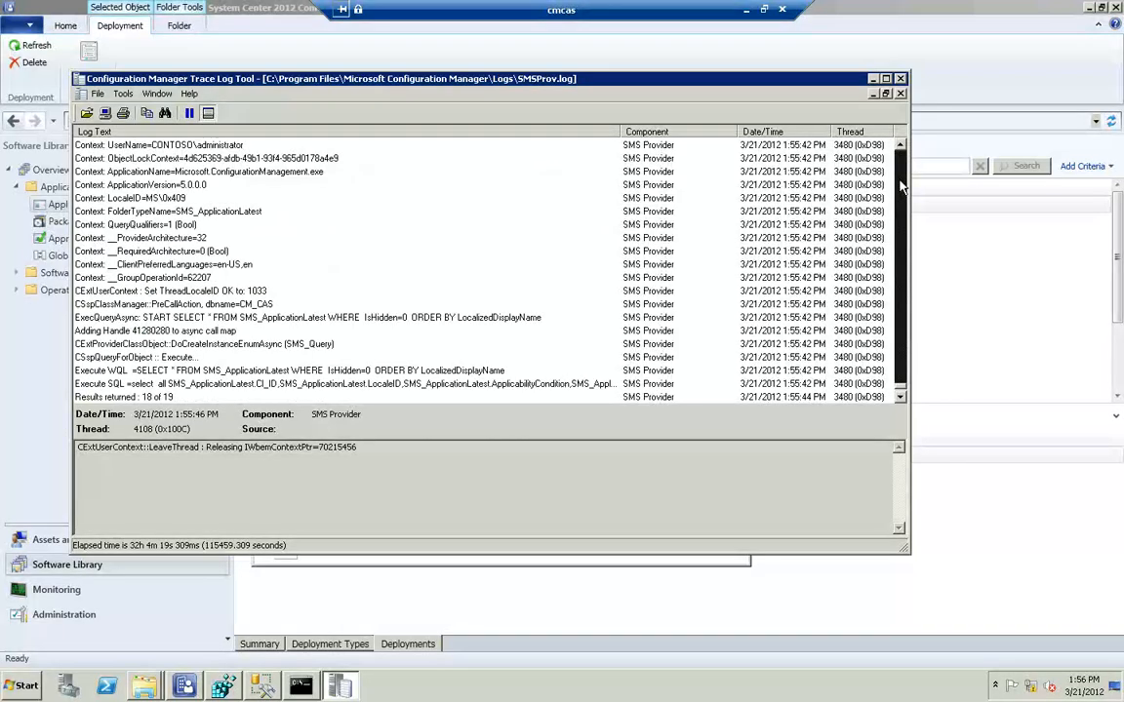
pyautogui.scroll(2, 902, 186)
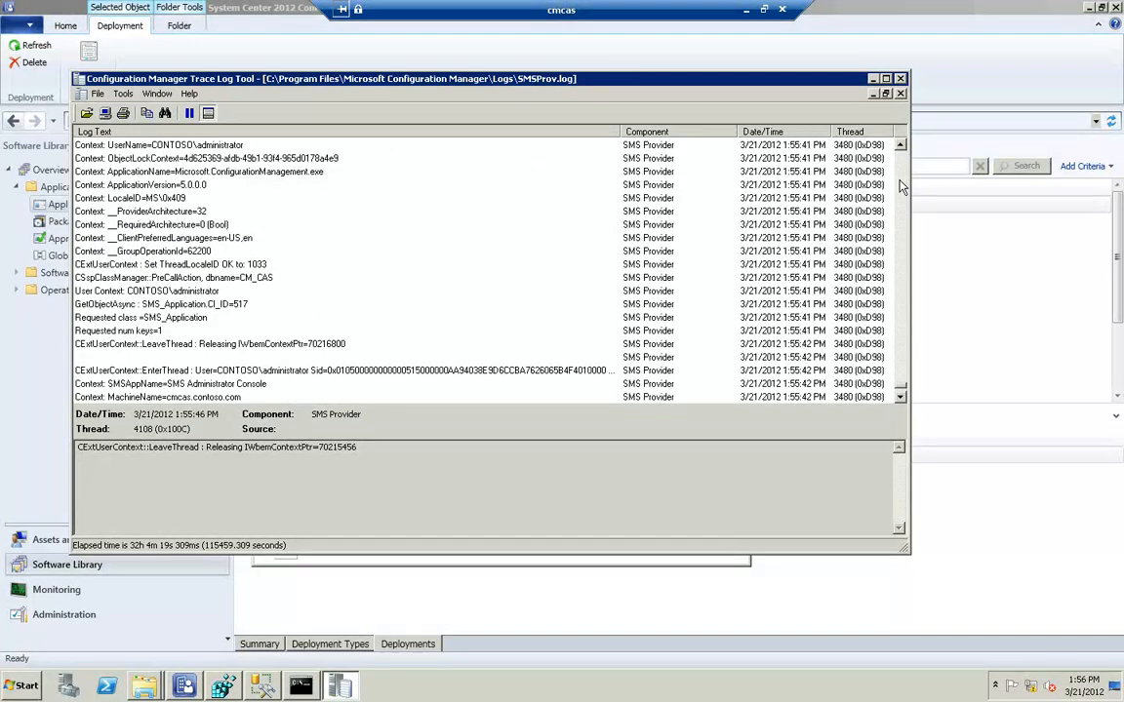
pyautogui.scroll(5, 903, 187)
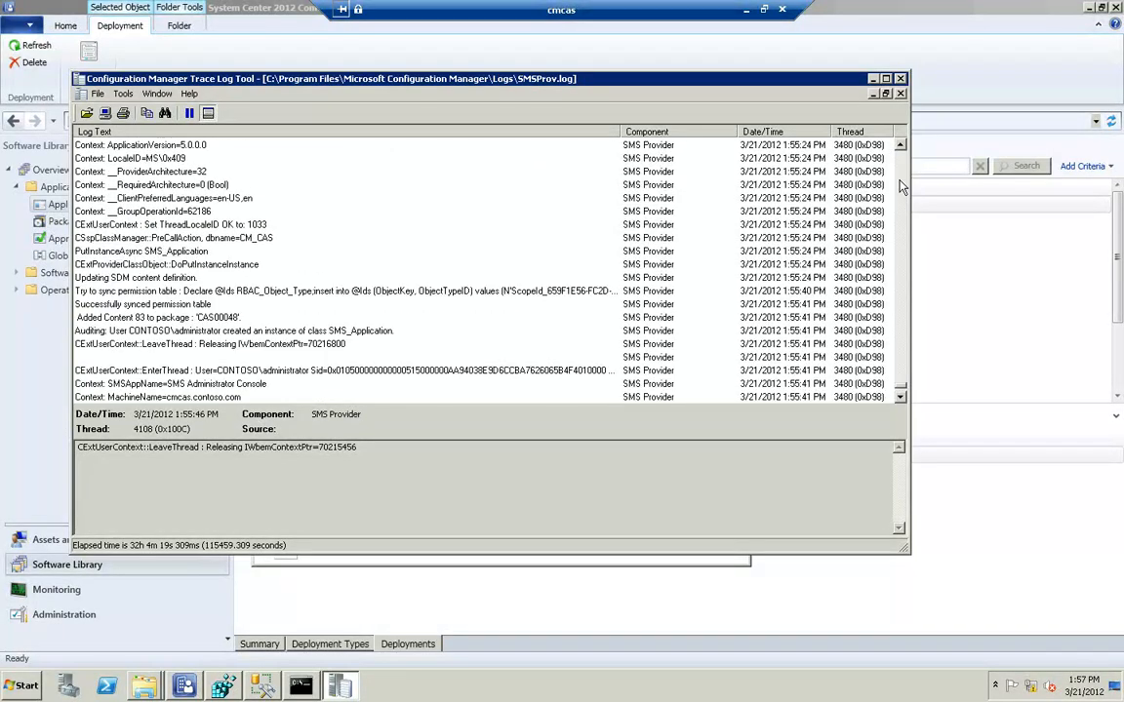
pyautogui.scroll(5, 902, 187)
pyautogui.scroll(5, 902, 187)
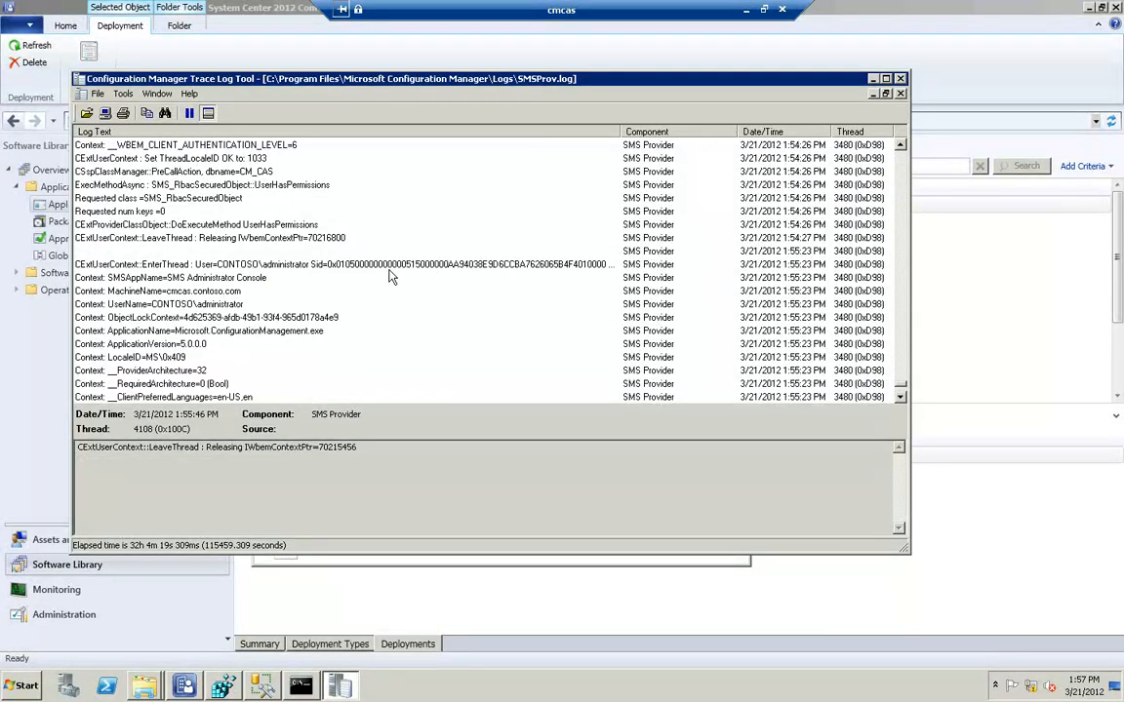
pyautogui.click(295, 267)
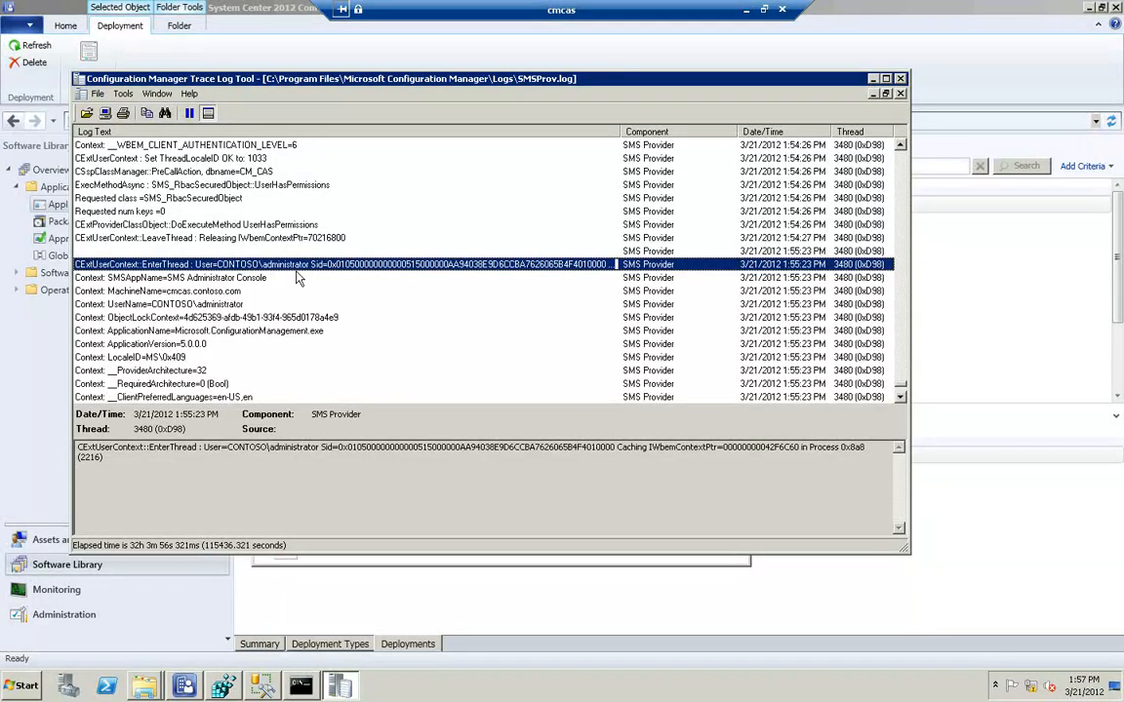
pyautogui.scroll(-3, 298, 277)
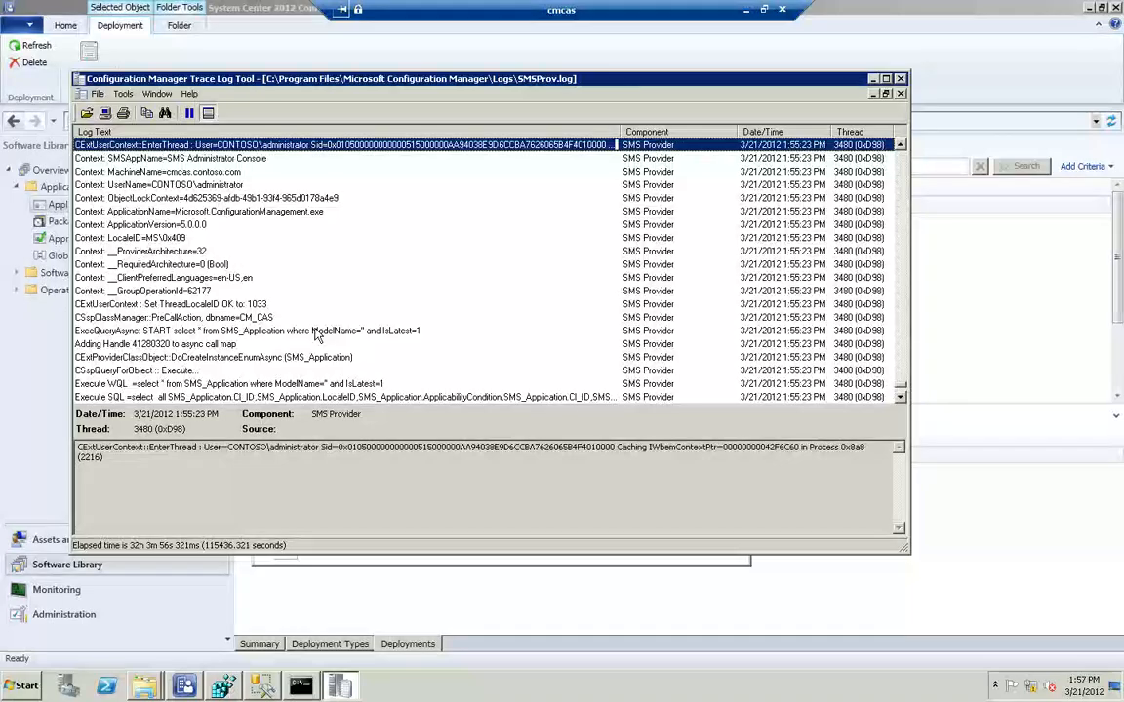
pyautogui.click(309, 333)
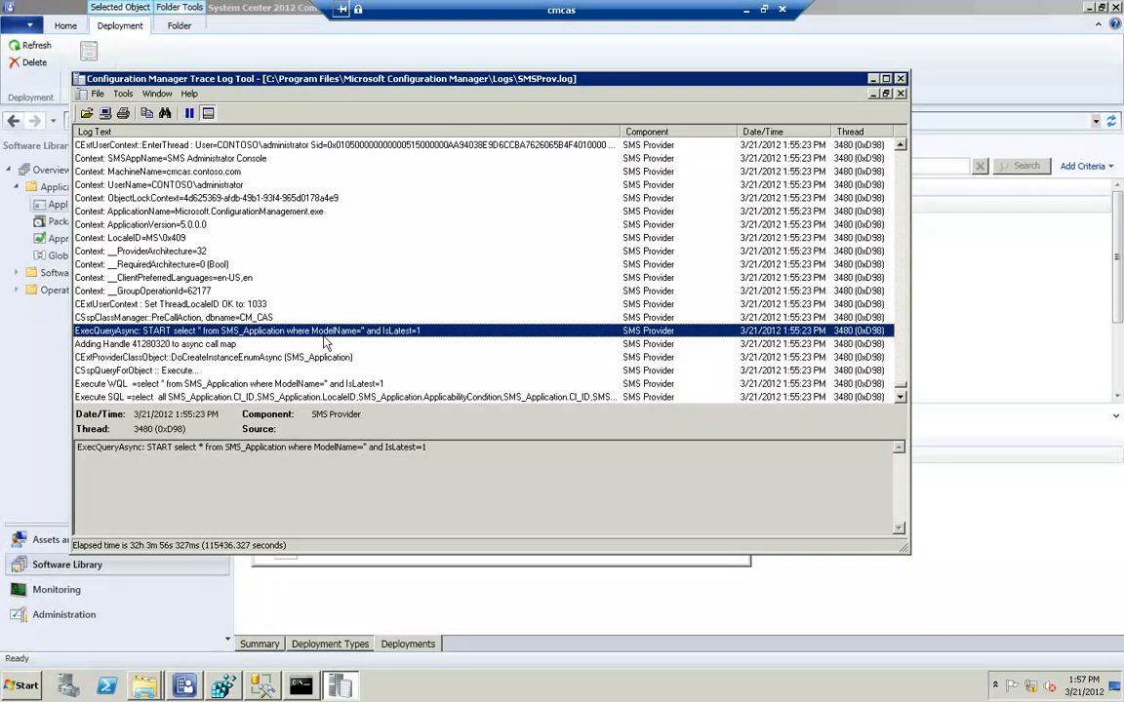
pyautogui.click(189, 114)
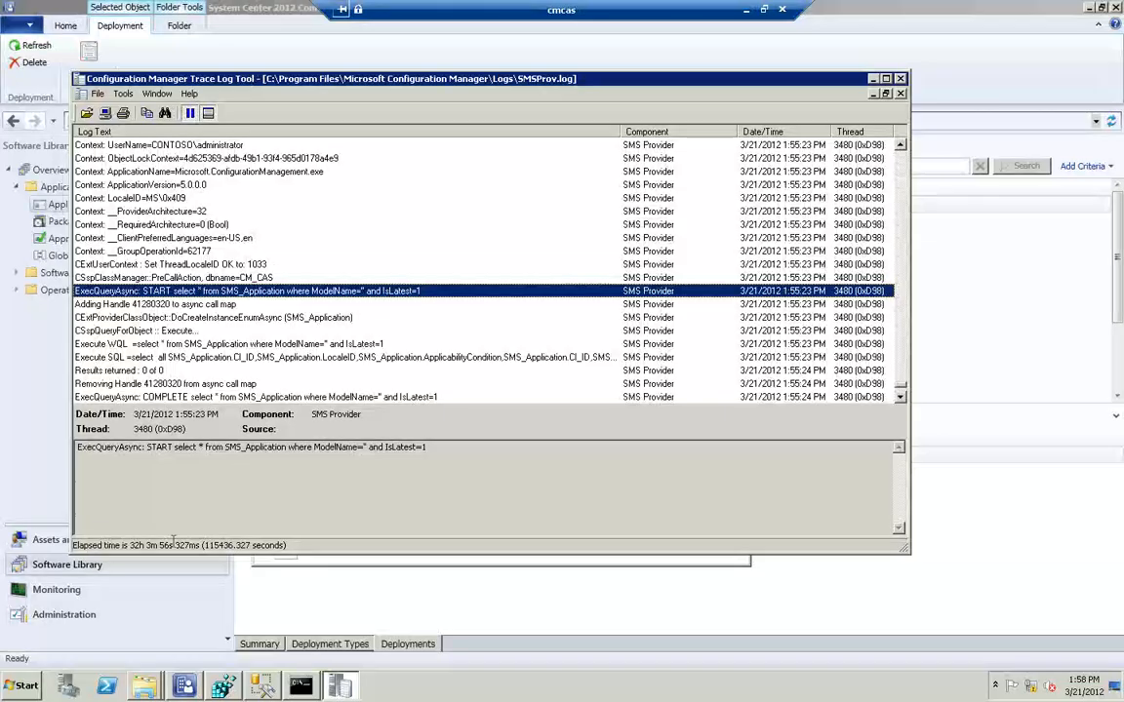
# Run wbemtest and connect the WMI Tester to the root\sms\site_cas namespace
pyautogui.press('super')
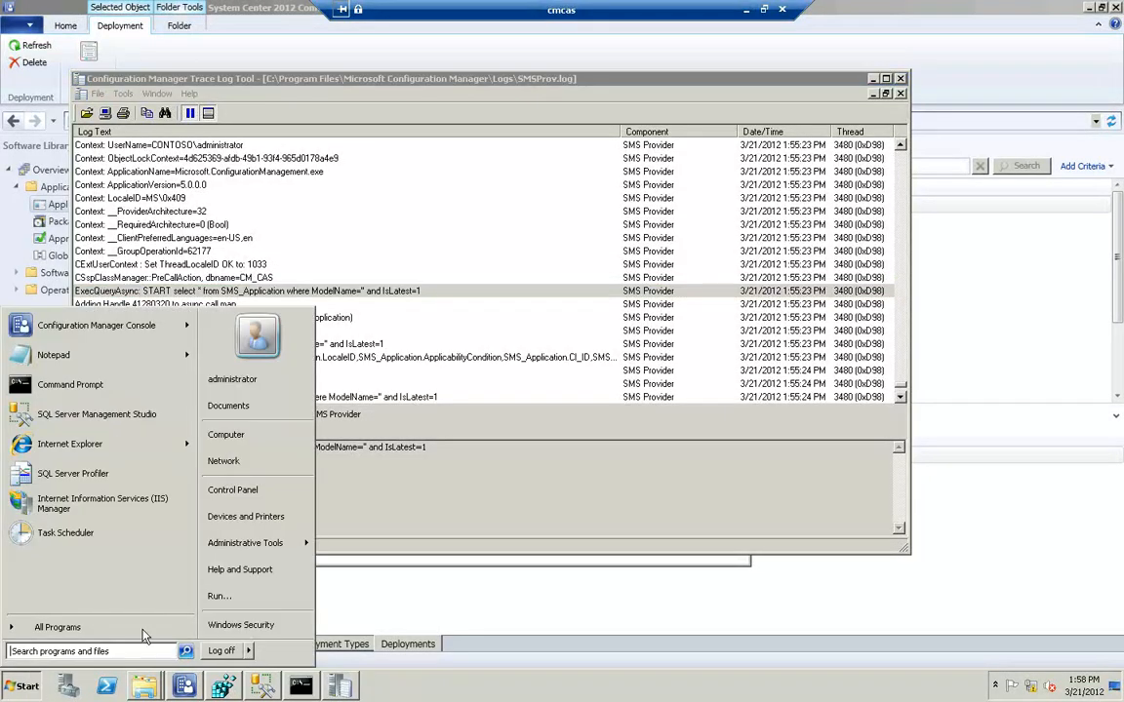
pyautogui.click(224, 599)
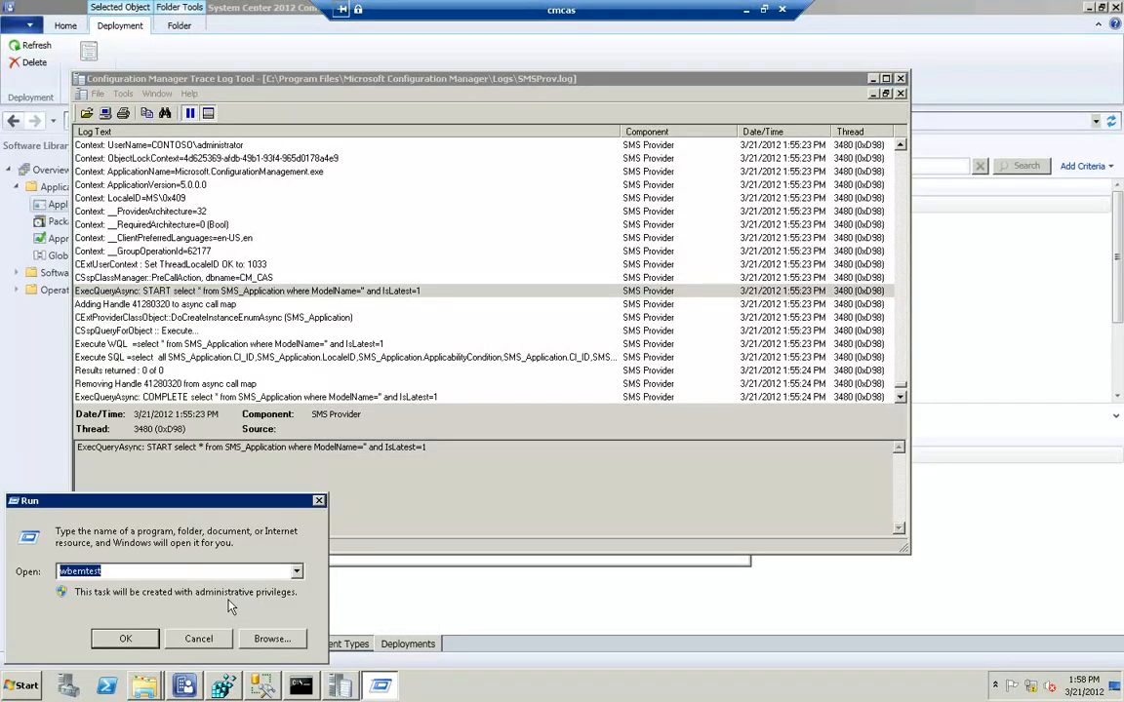
pyautogui.write('wbemtest')
pyautogui.press('Return')
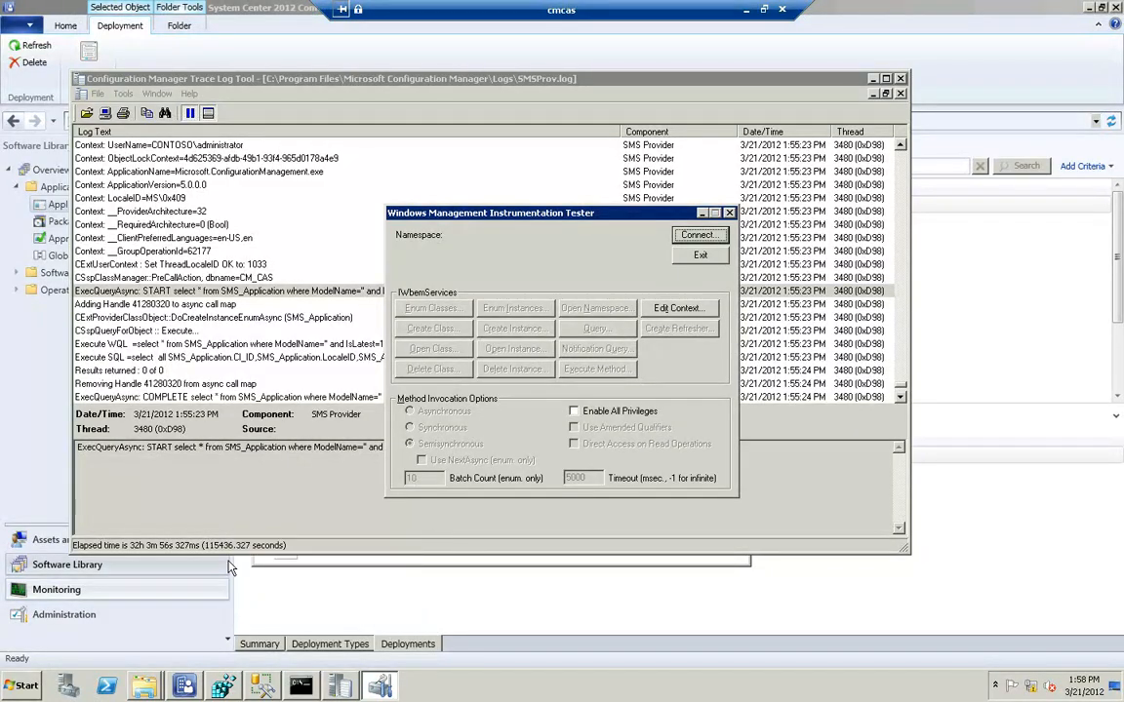
pyautogui.click(693, 237)
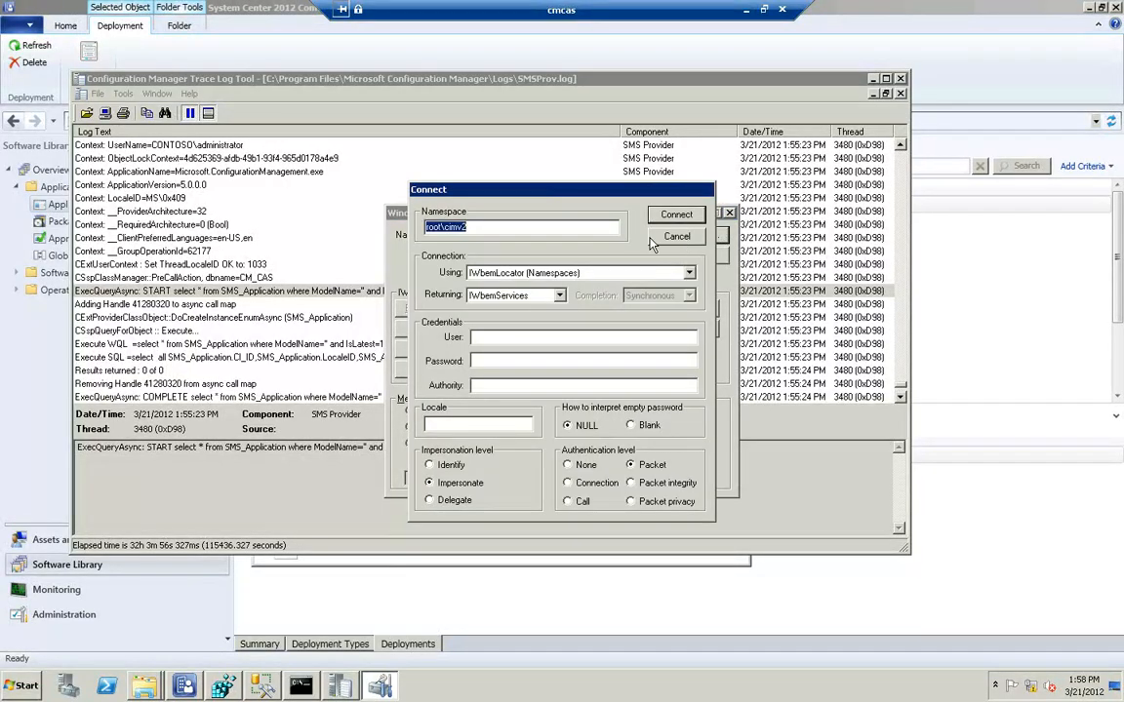
pyautogui.write('root')
pyautogui.click(676, 214)
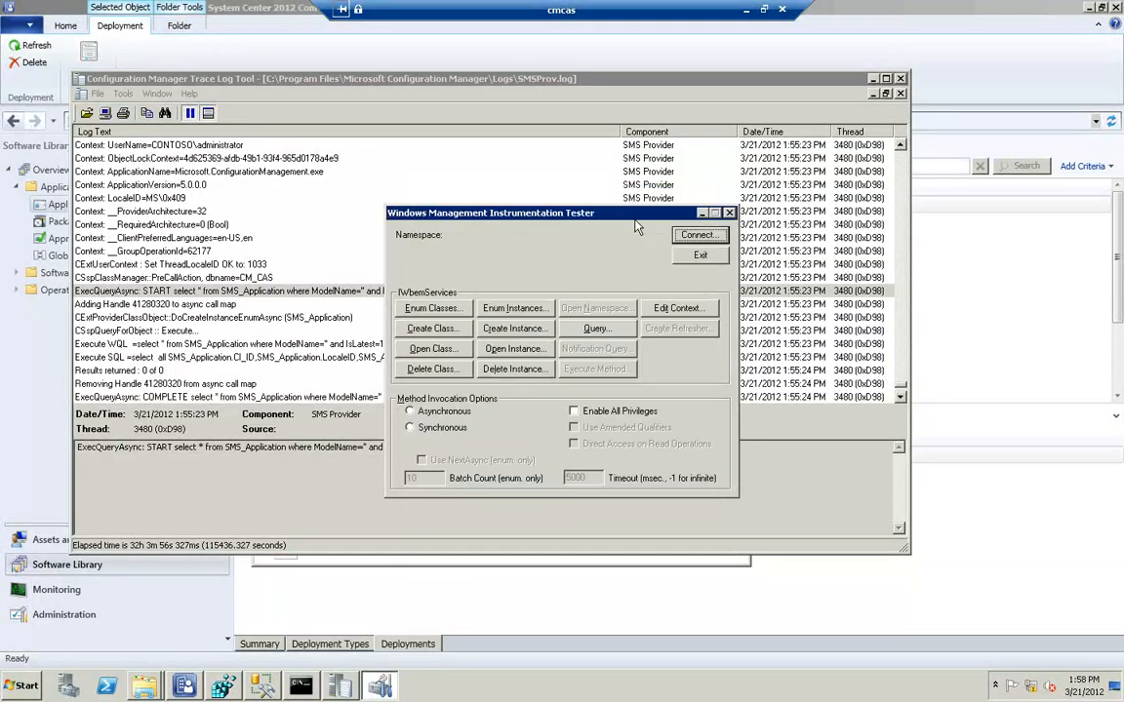
# Enumerate the namespace's classes recursively with no superclass name and open the SMS_Application class
pyautogui.click(439, 308)
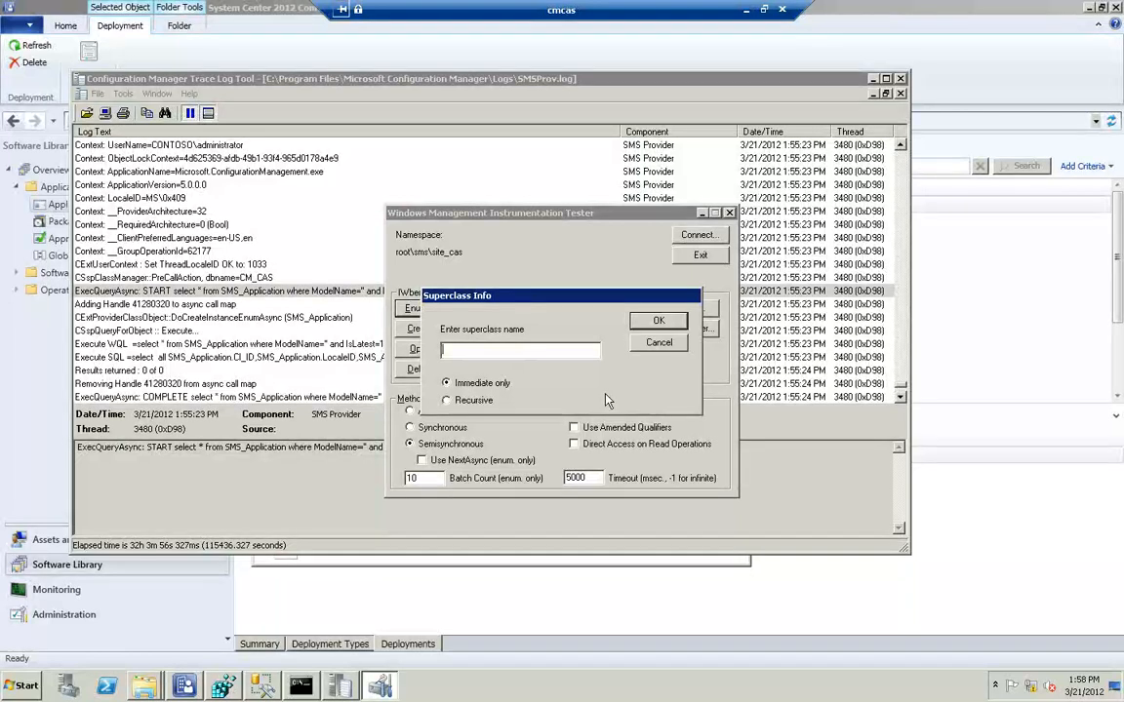
pyautogui.click(671, 326)
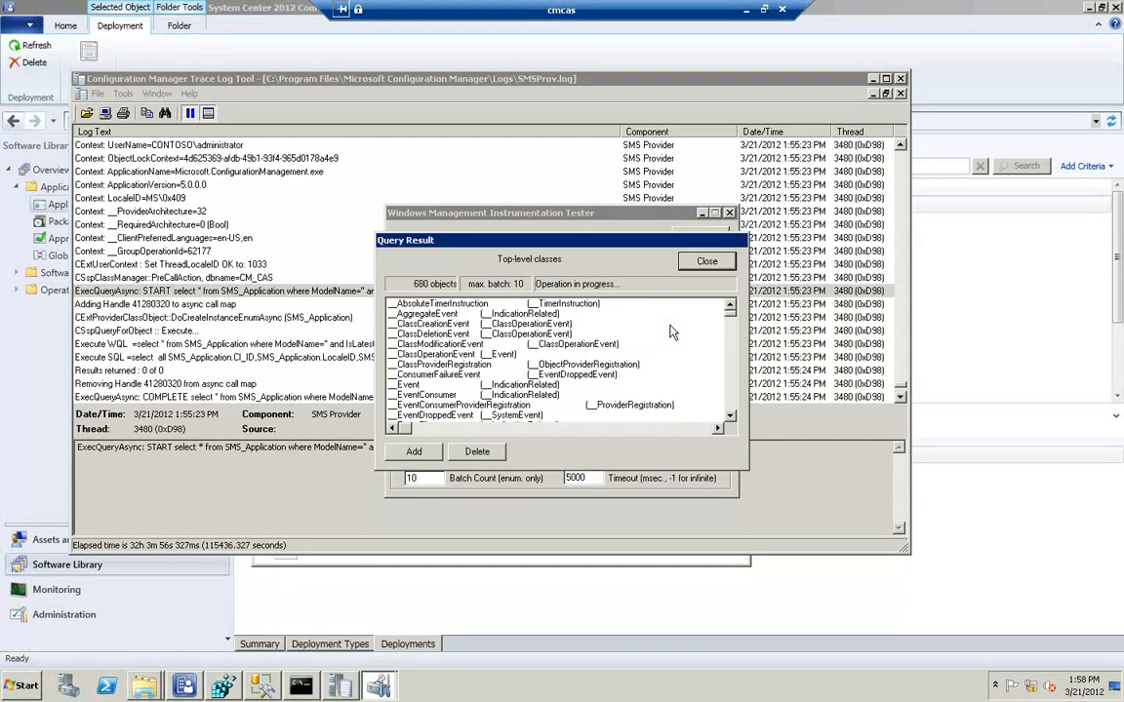
pyautogui.click(730, 390)
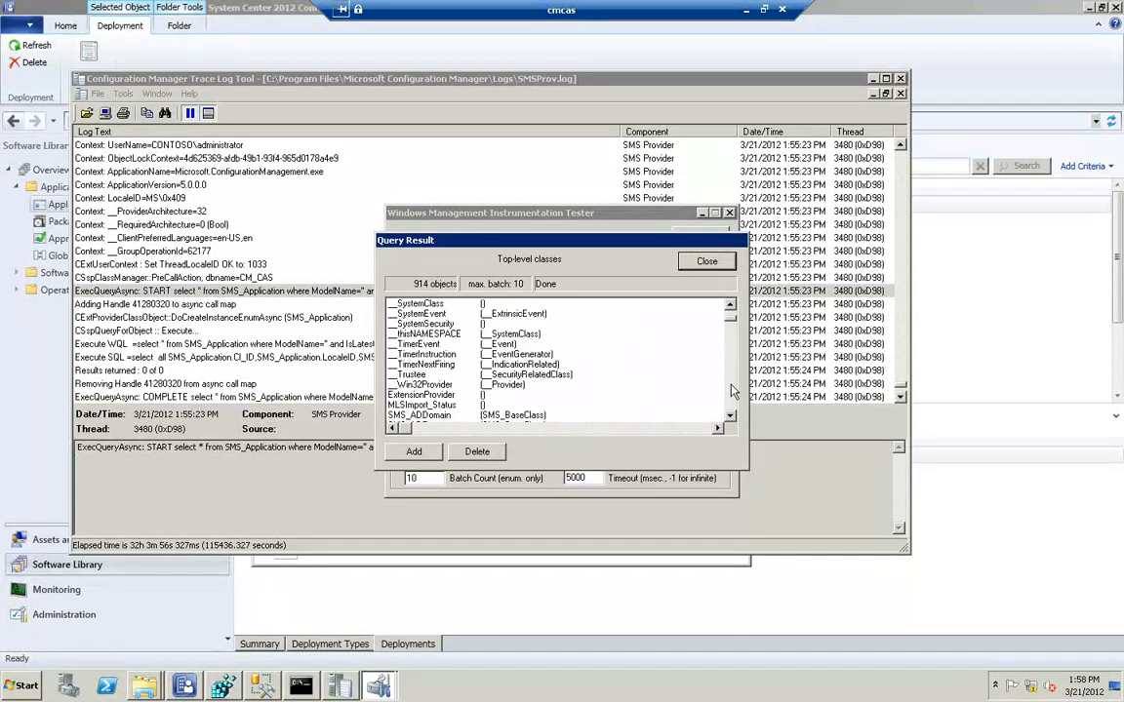
pyautogui.click(729, 392)
pyautogui.click(730, 394)
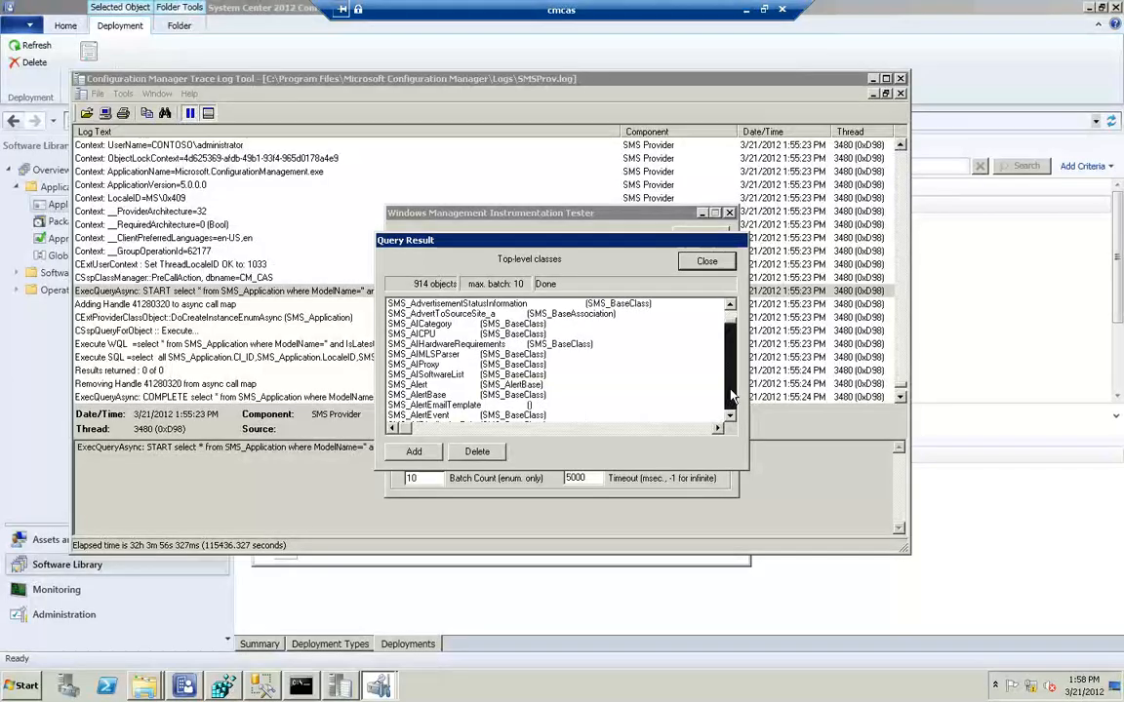
pyautogui.click(730, 394)
pyautogui.click(731, 394)
pyautogui.click(730, 394)
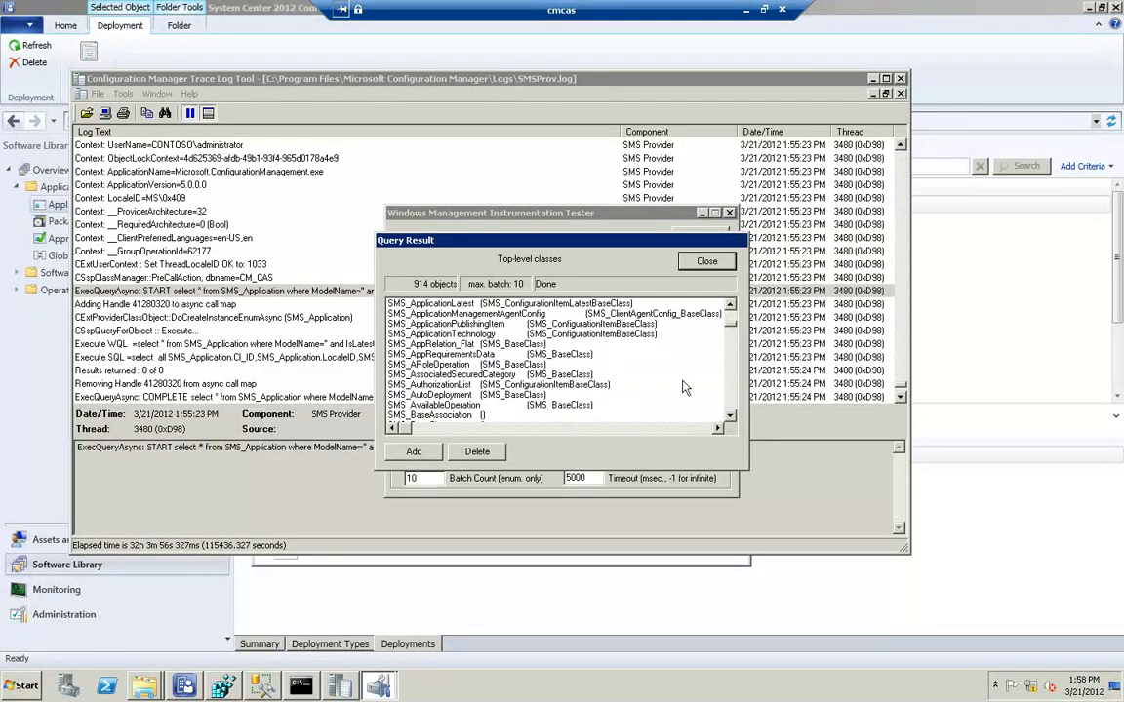
pyautogui.click(730, 307)
pyautogui.click(729, 308)
pyautogui.click(731, 308)
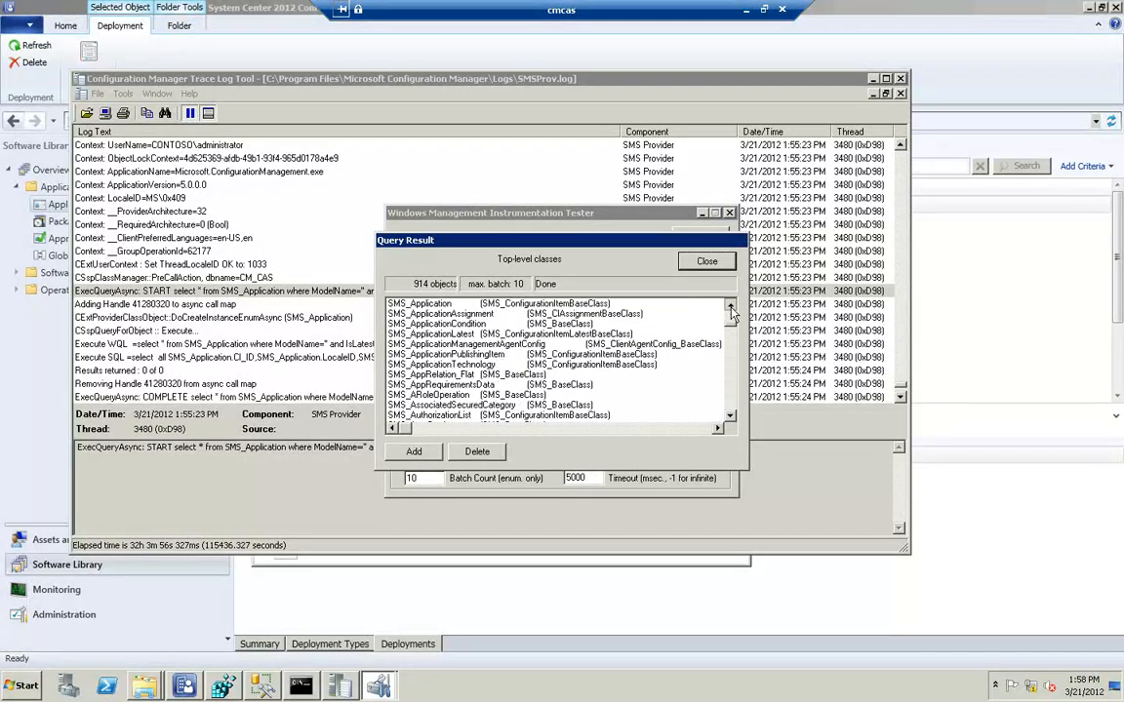
pyautogui.click(730, 307)
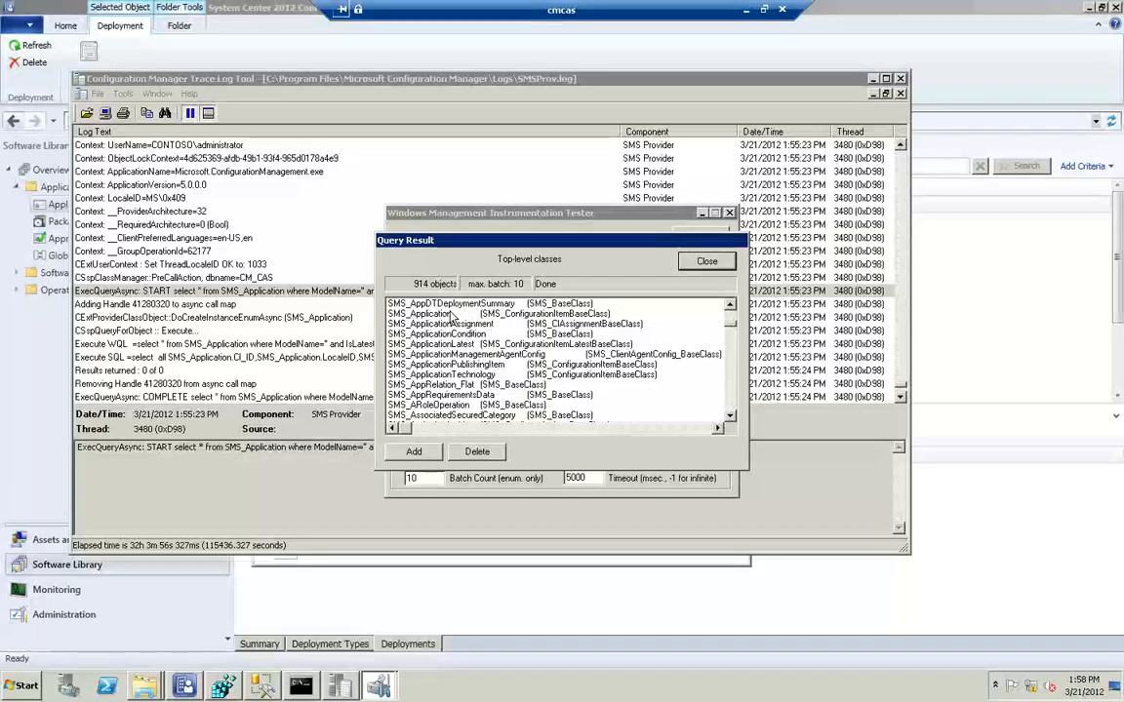
pyautogui.click(447, 314)
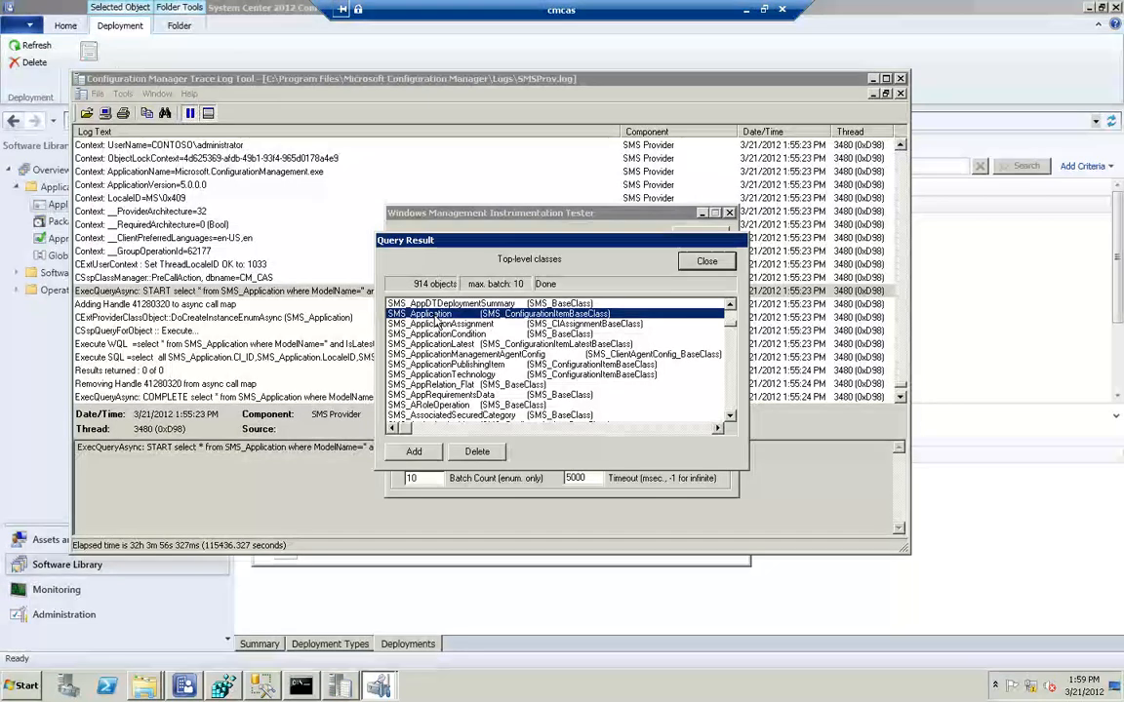
pyautogui.doubleClick(437, 317)
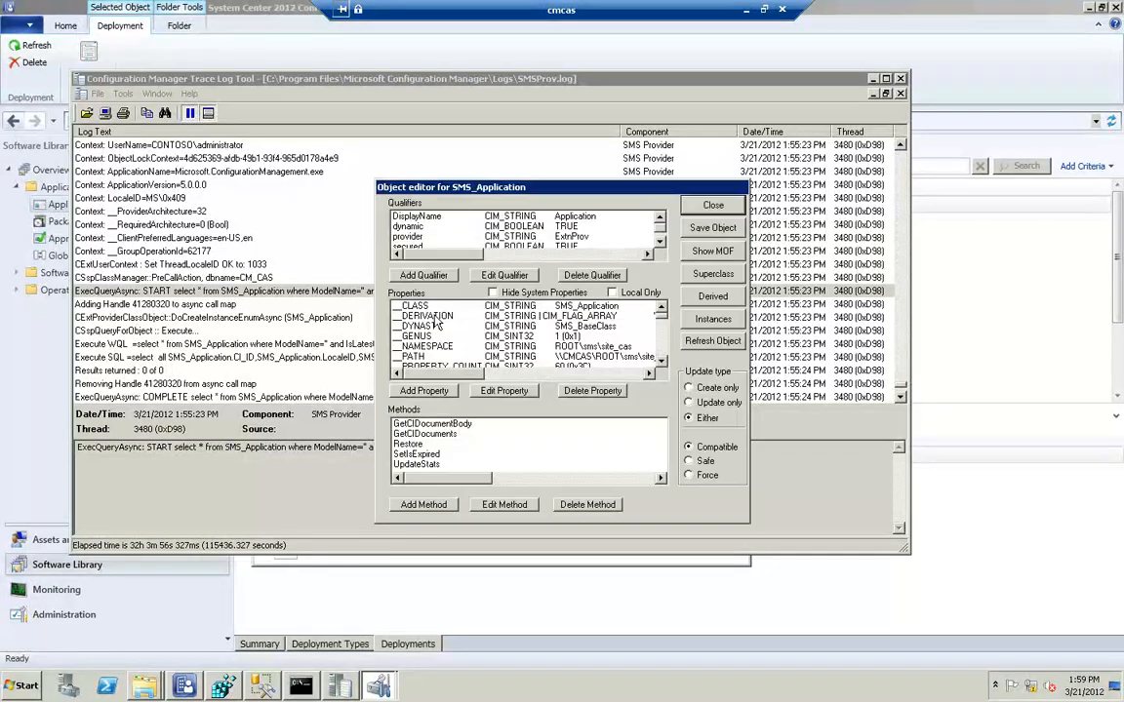
# List the instances of SMS_Application and open the instance with CI_ID 517
pyautogui.click(709, 319)
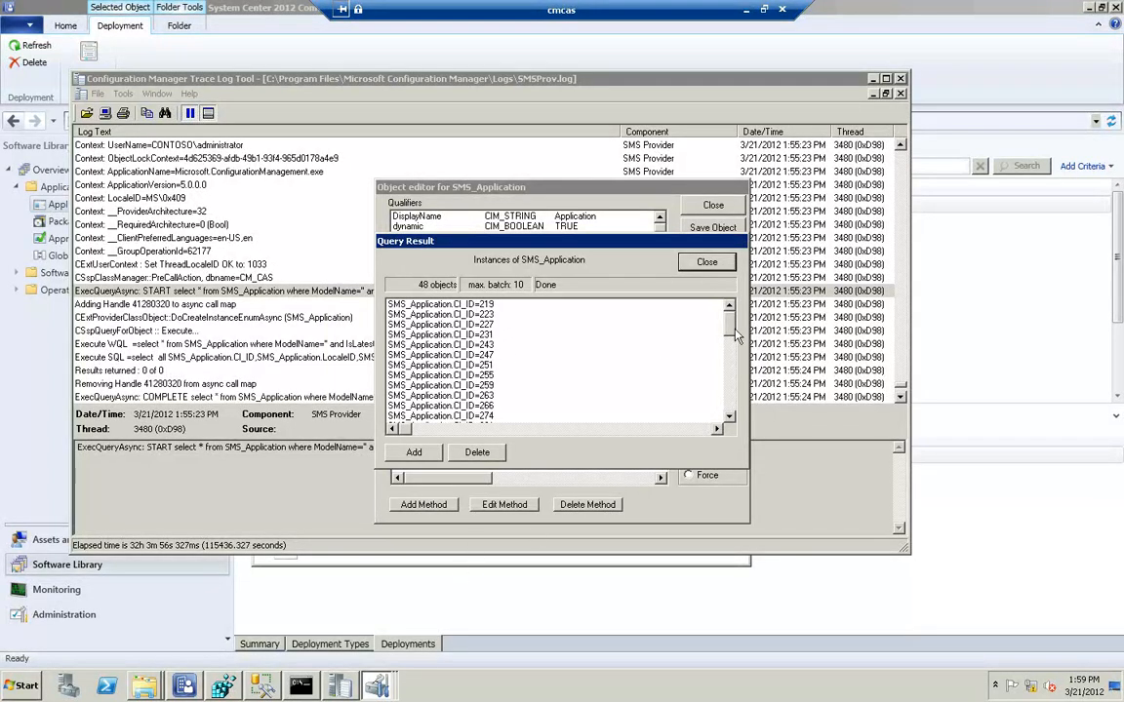
pyautogui.moveTo(730, 330); pyautogui.dragTo(682, 417)
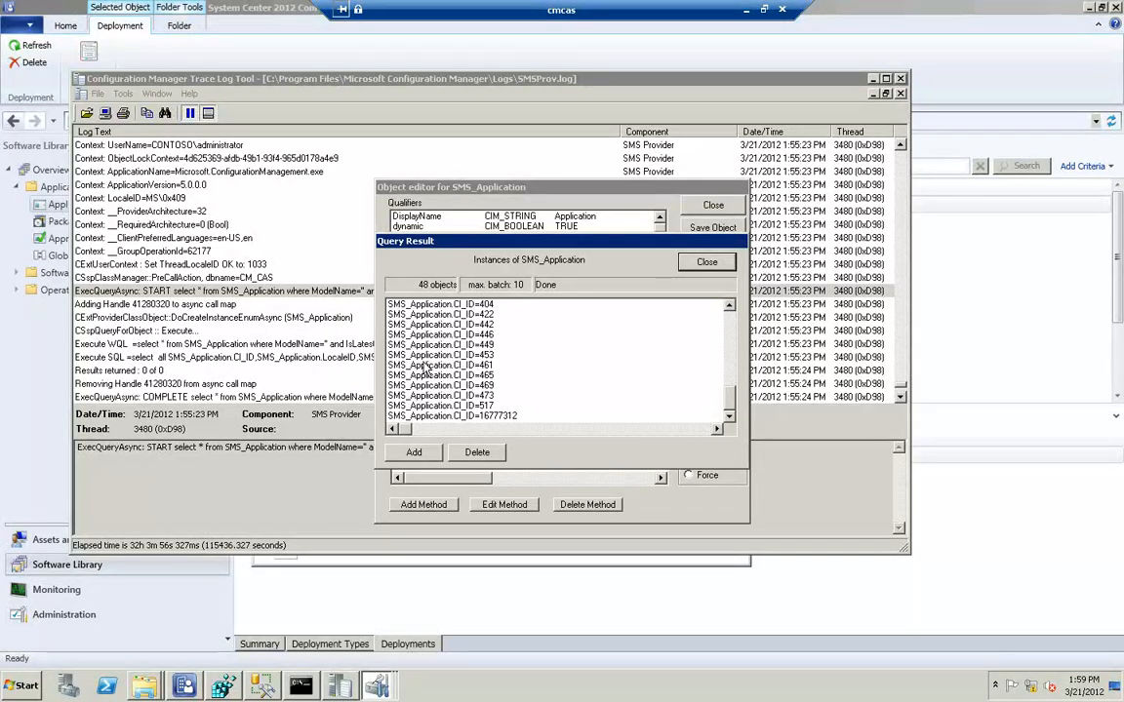
pyautogui.click(477, 407)
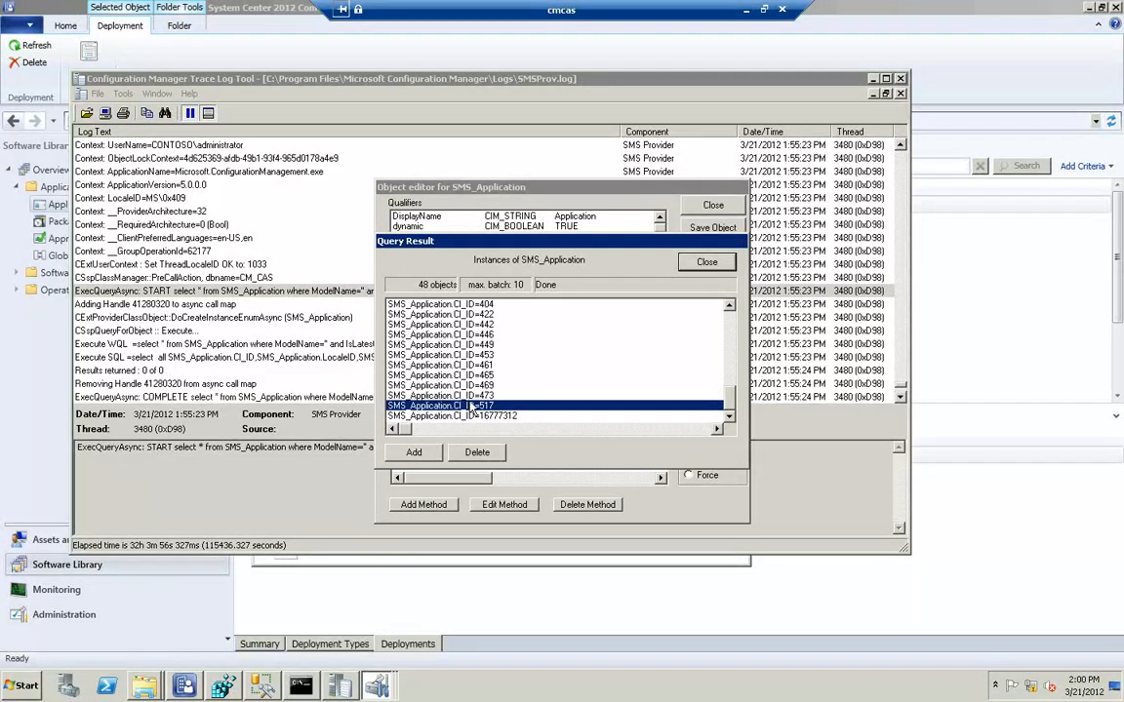
pyautogui.doubleClick(472, 406)
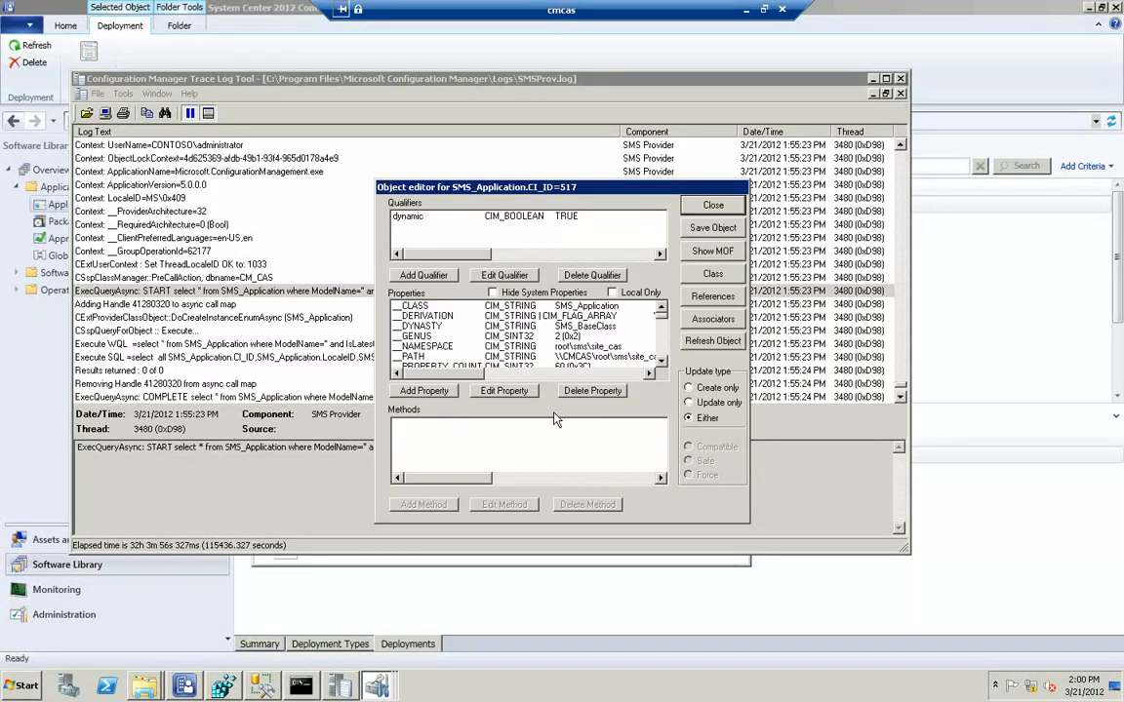
# Show the MOF of the CI_ID 517 instance and examine its CI_ID and full CI_UniqueID values
pyautogui.click(715, 250)
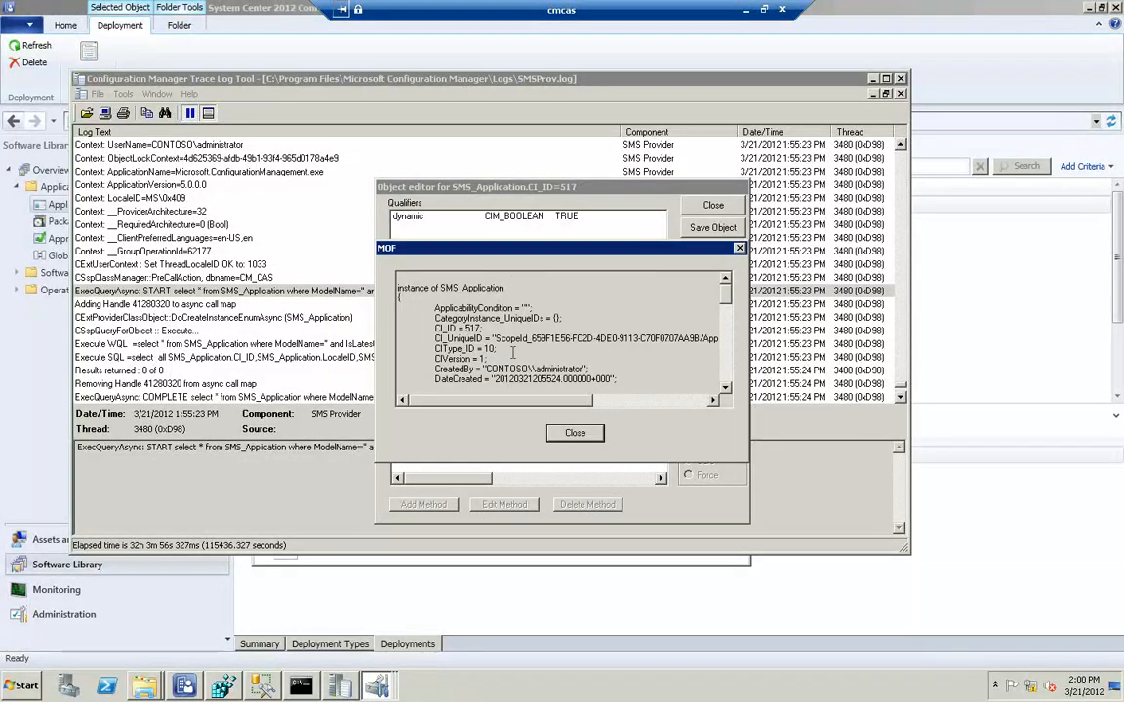
pyautogui.moveTo(535, 402); pyautogui.dragTo(540, 402)
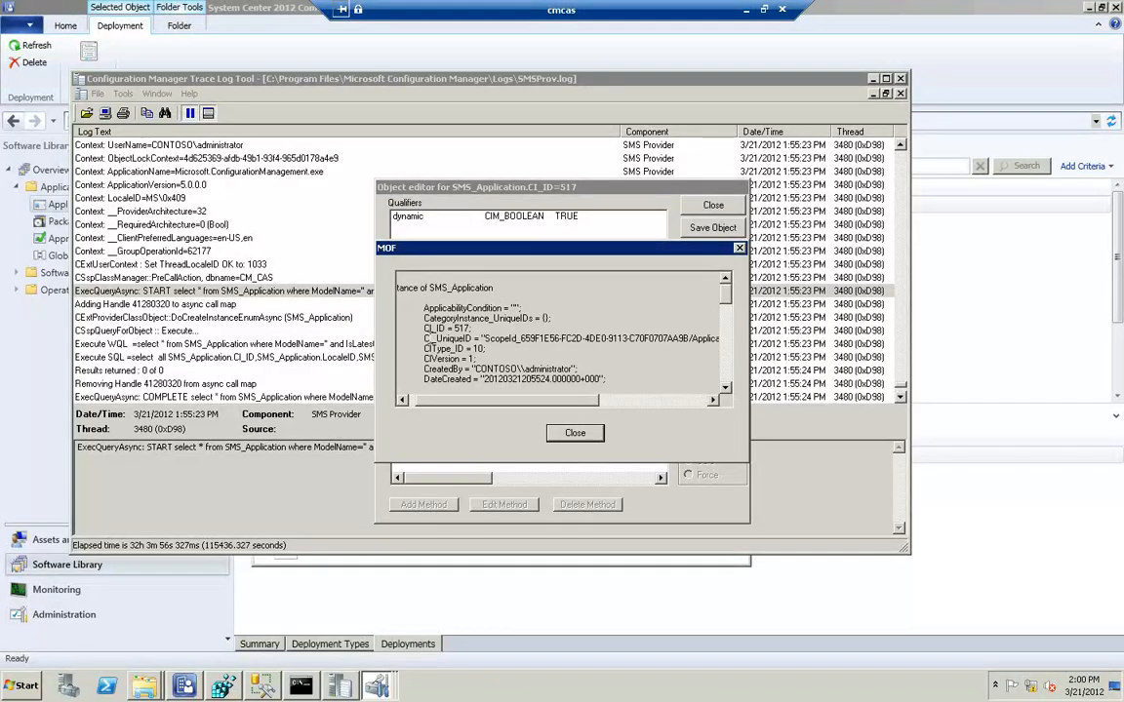
pyautogui.moveTo(453, 329); pyautogui.dragTo(469, 328)
pyautogui.moveTo(424, 339); pyautogui.dragTo(473, 338)
pyautogui.moveTo(567, 402); pyautogui.dragTo(576, 401)
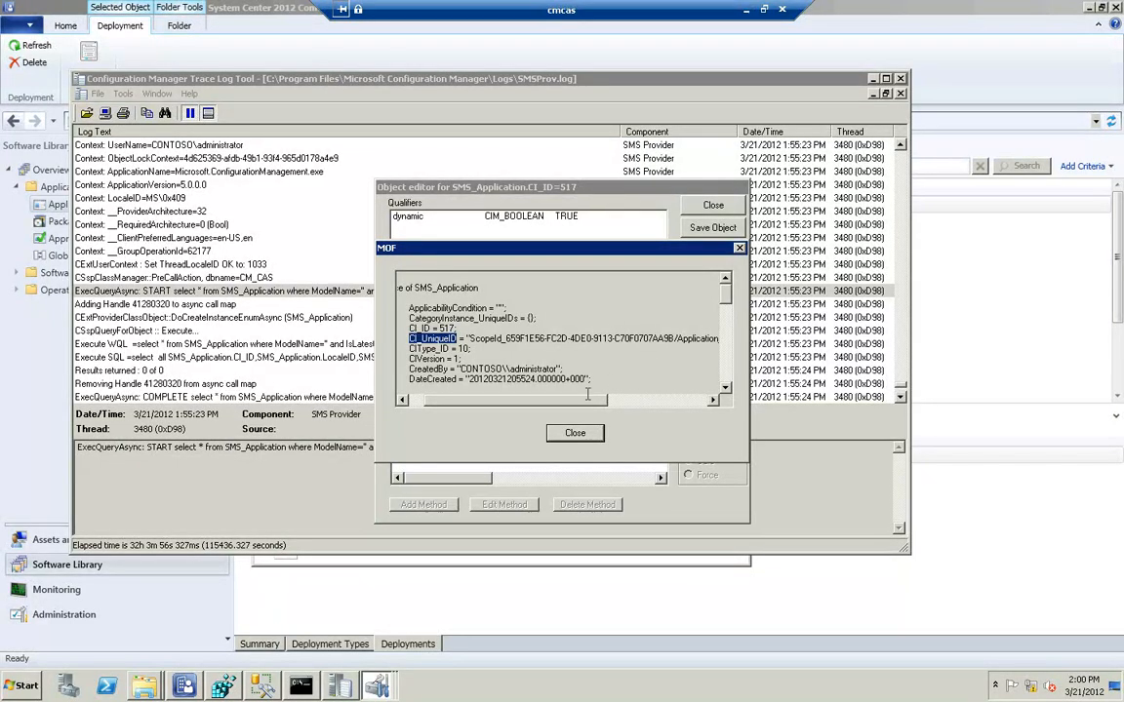
pyautogui.moveTo(564, 404); pyautogui.dragTo(604, 406)
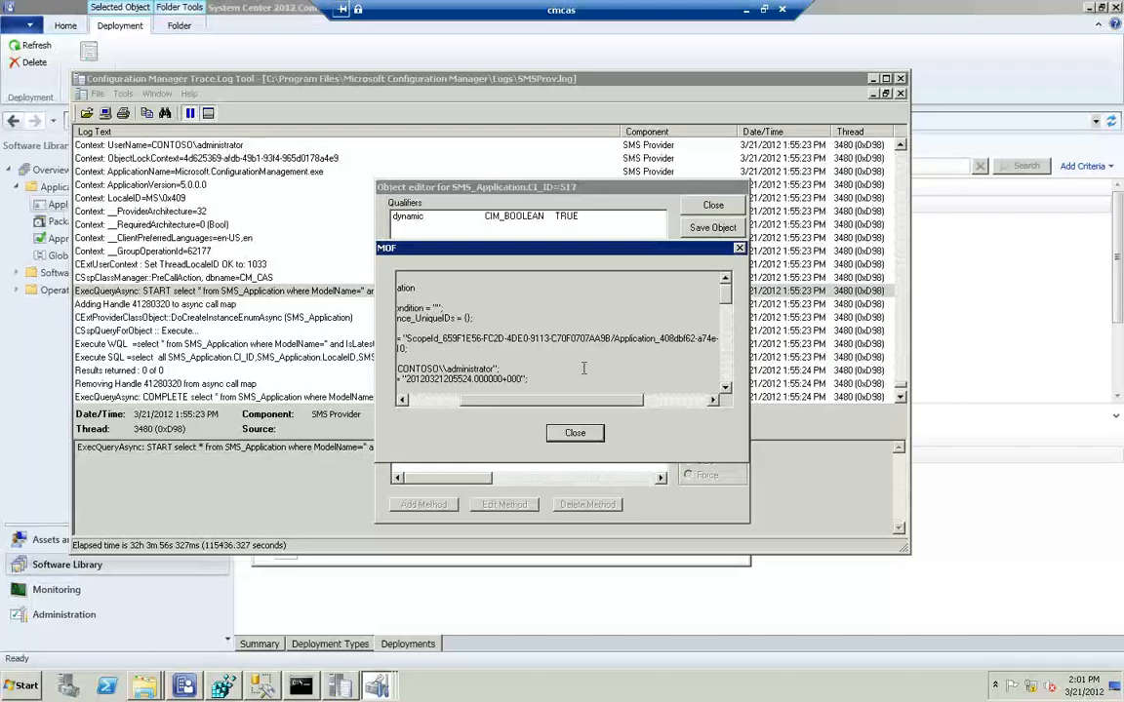
# Read through the remaining MOF properties, including LocalizedDisplayName, down to SourceSite, and close the MOF view
pyautogui.scroll(-3, 583, 368)
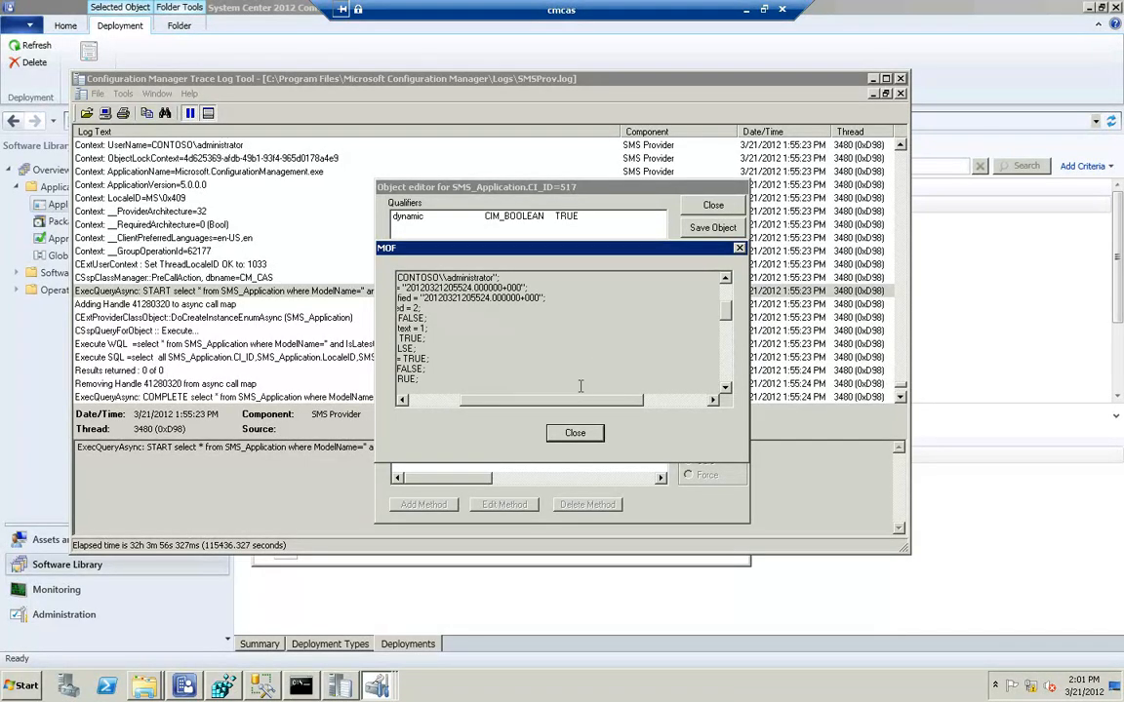
pyautogui.moveTo(581, 406); pyautogui.dragTo(527, 375)
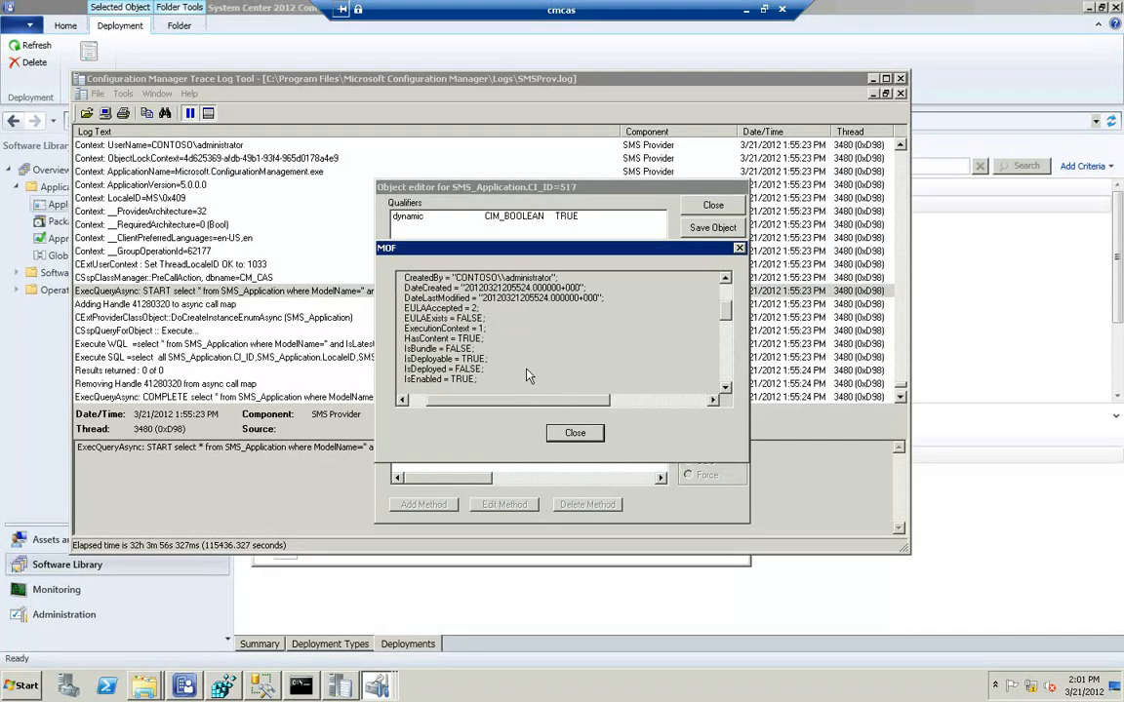
pyautogui.scroll(-3, 527, 368)
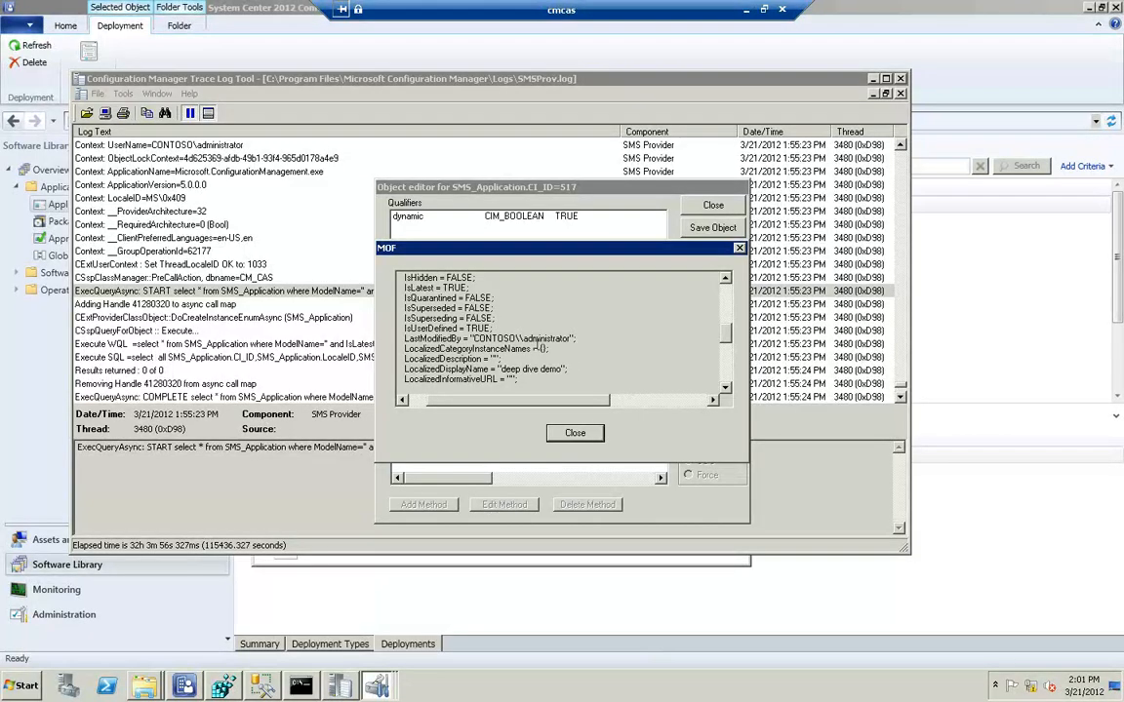
pyautogui.moveTo(566, 369); pyautogui.dragTo(401, 368)
pyautogui.scroll(-2, 434, 322)
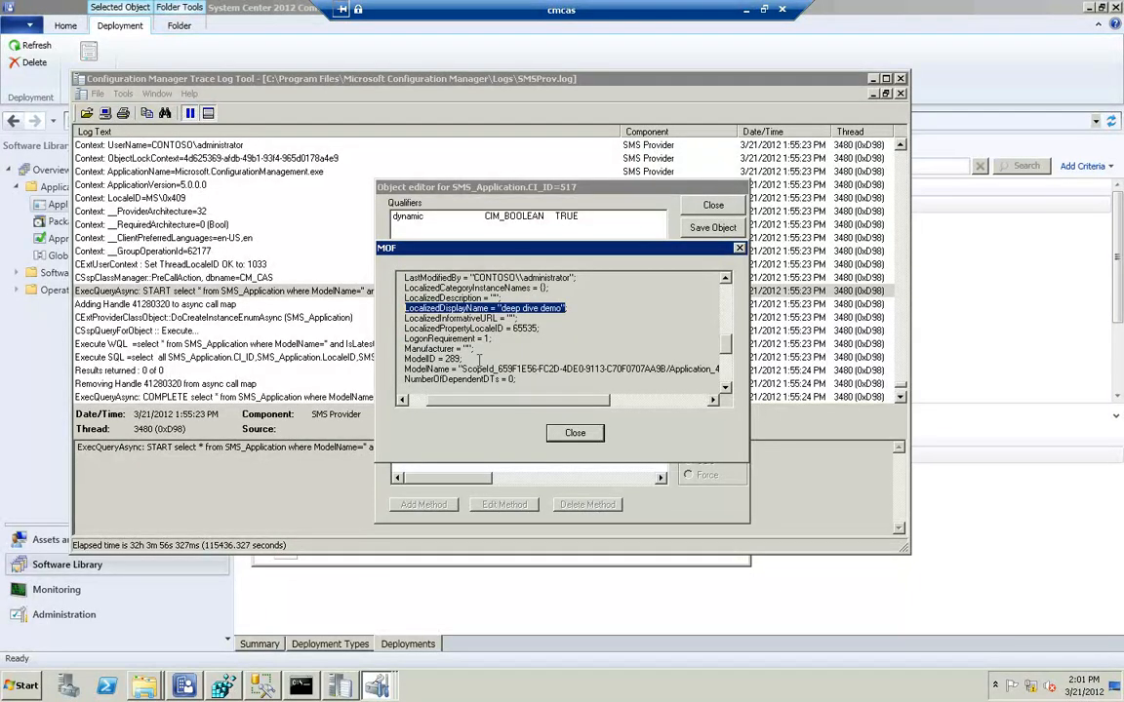
pyautogui.scroll(-4, 478, 361)
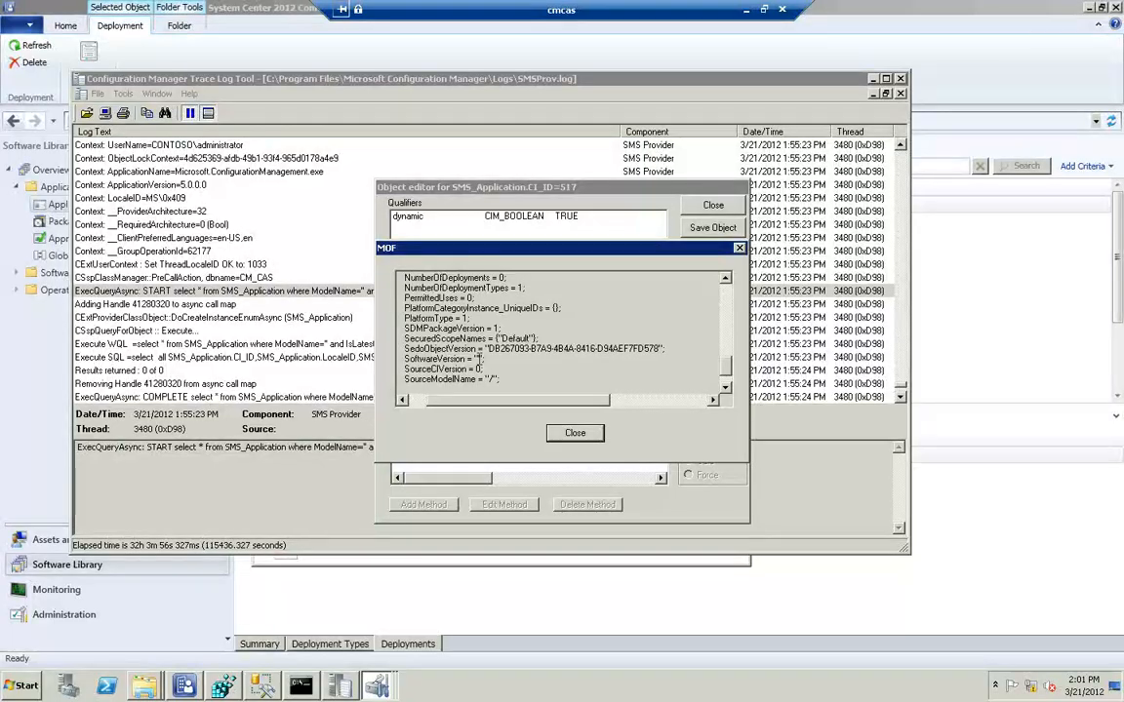
pyautogui.scroll(-1, 478, 359)
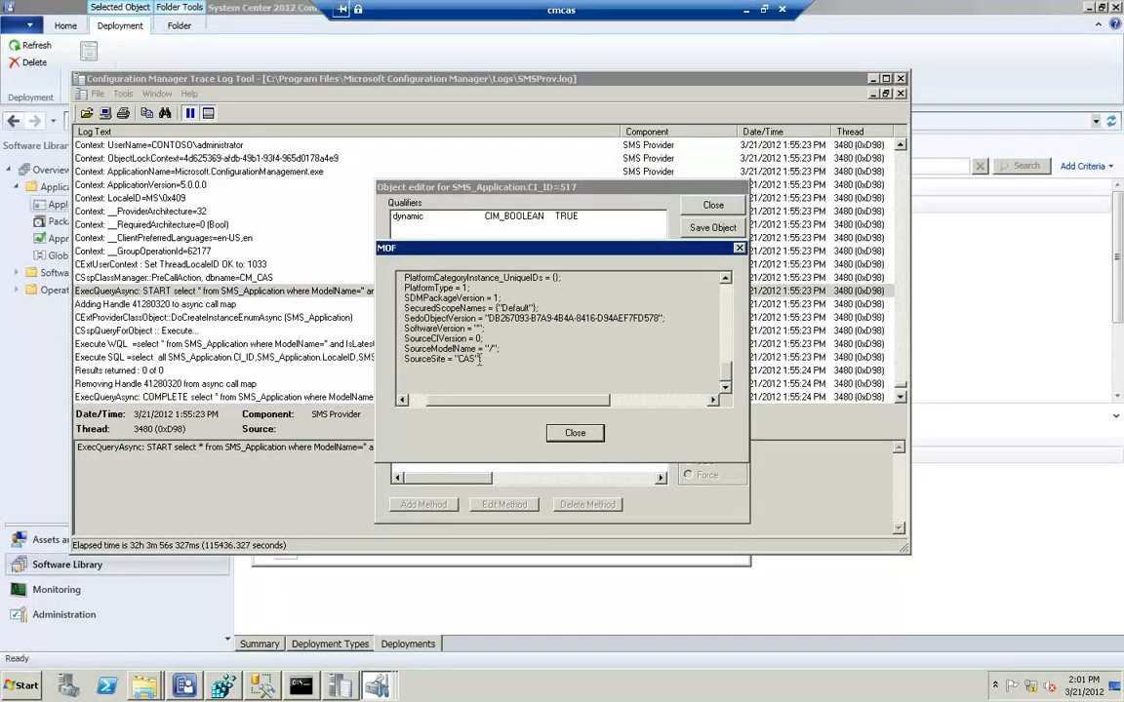
pyautogui.click(578, 435)
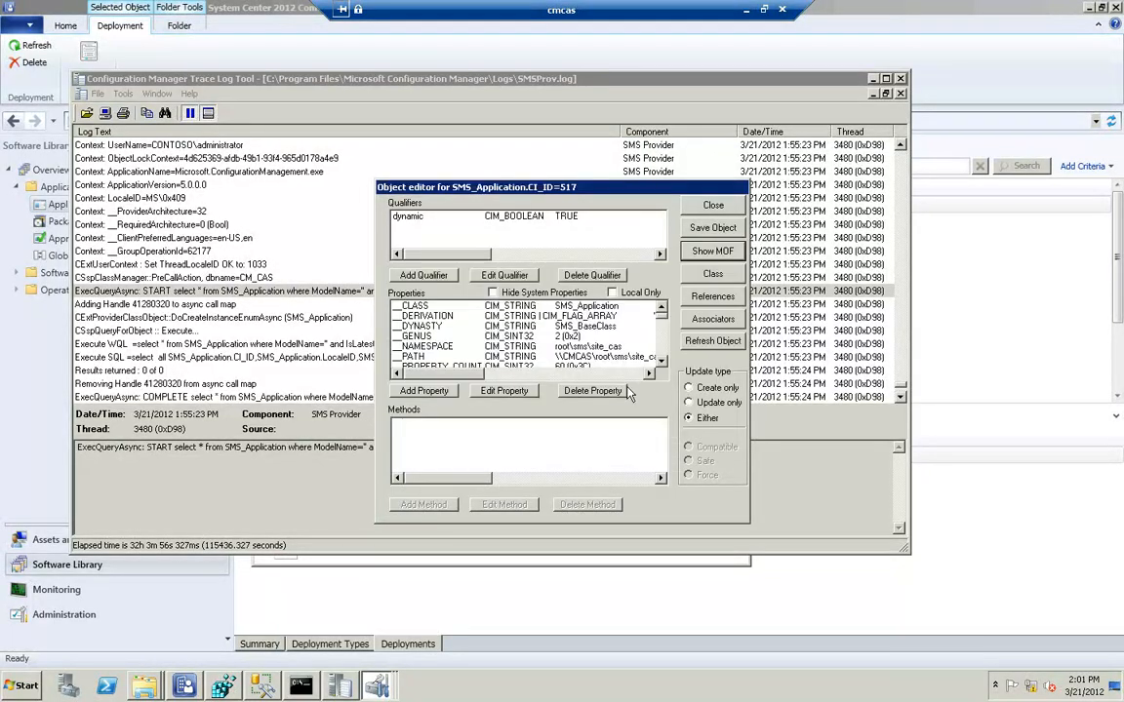
# Close the instance and its list, look at the SMS_Application class once more, and exit the WMI Tester
pyautogui.click(713, 207)
pyautogui.click(710, 259)
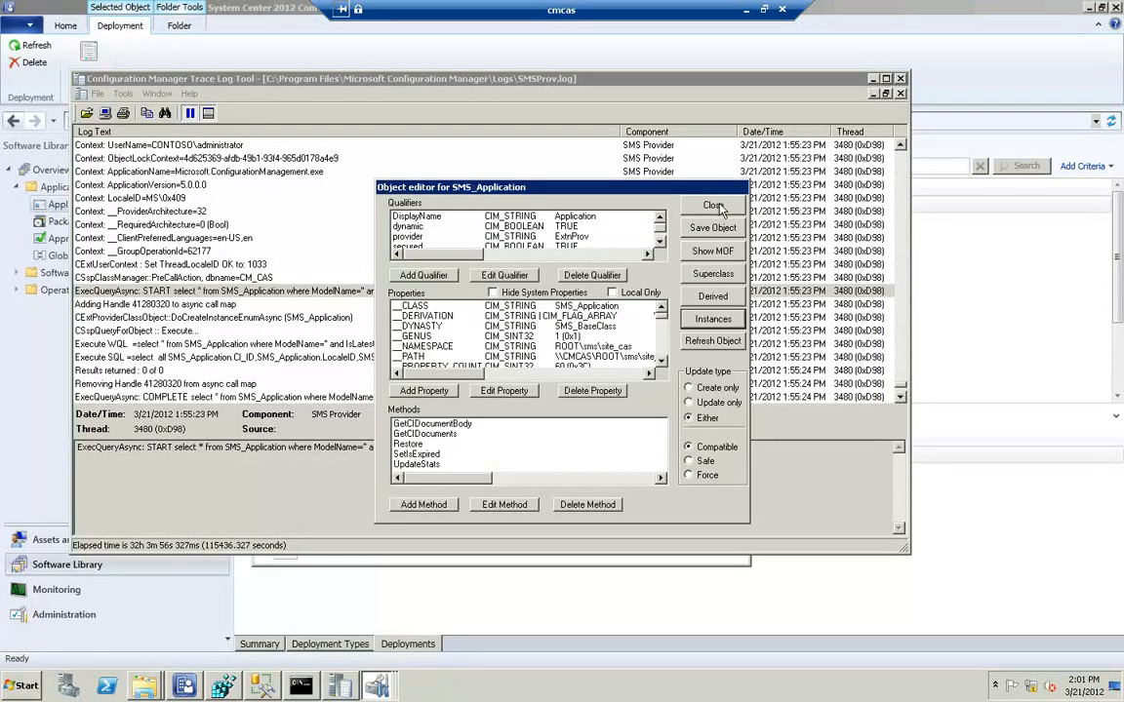
pyautogui.click(713, 206)
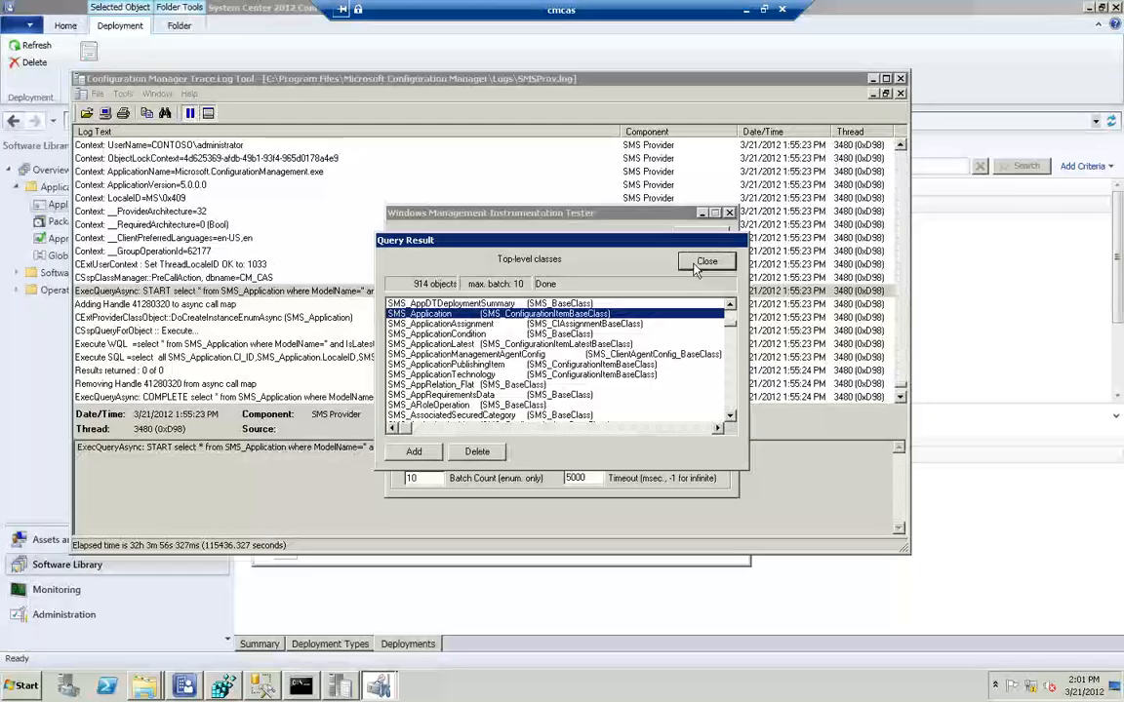
pyautogui.doubleClick(443, 315)
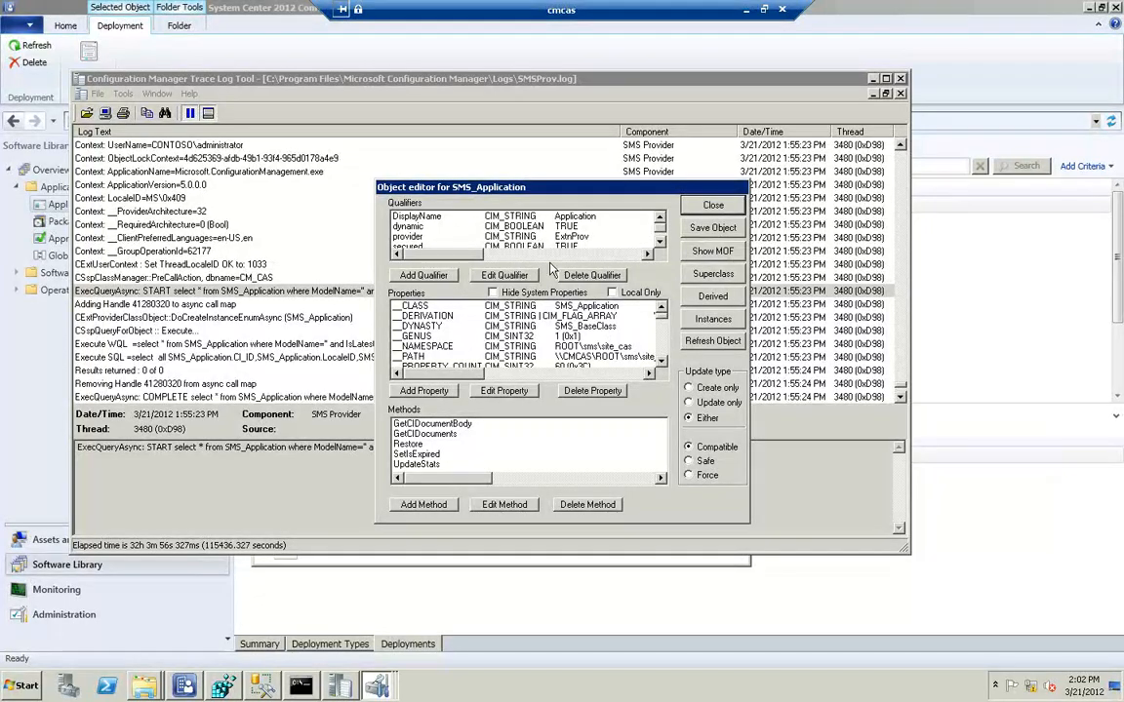
pyautogui.click(713, 206)
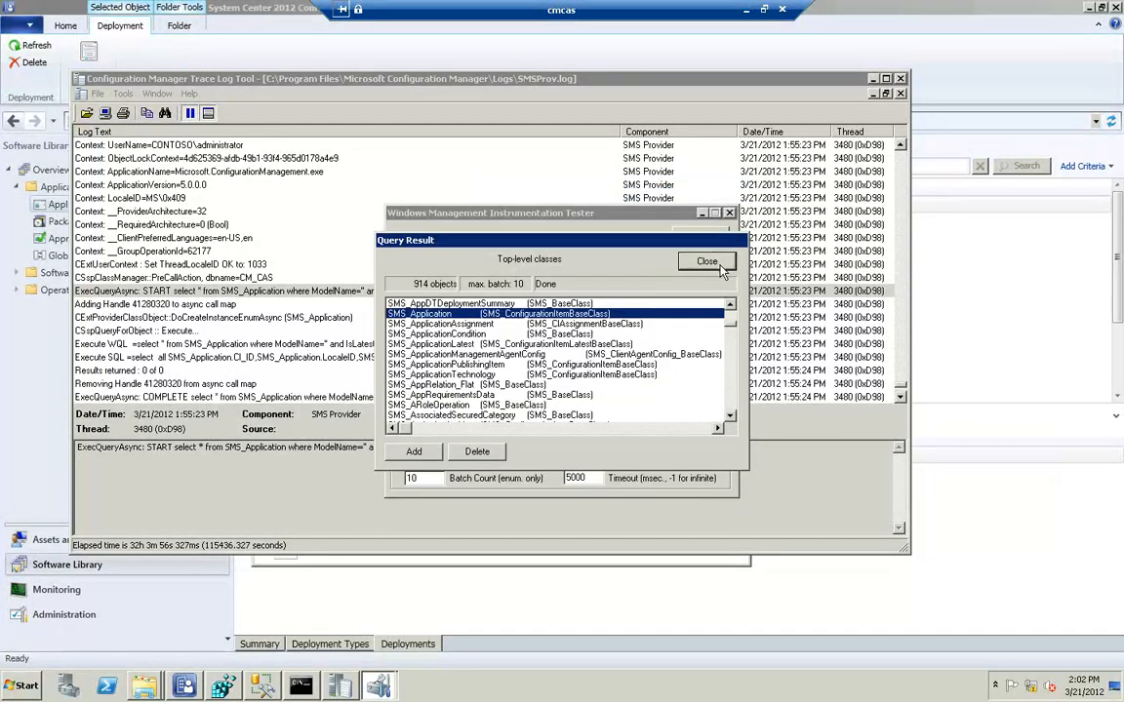
pyautogui.click(715, 264)
pyautogui.click(701, 257)
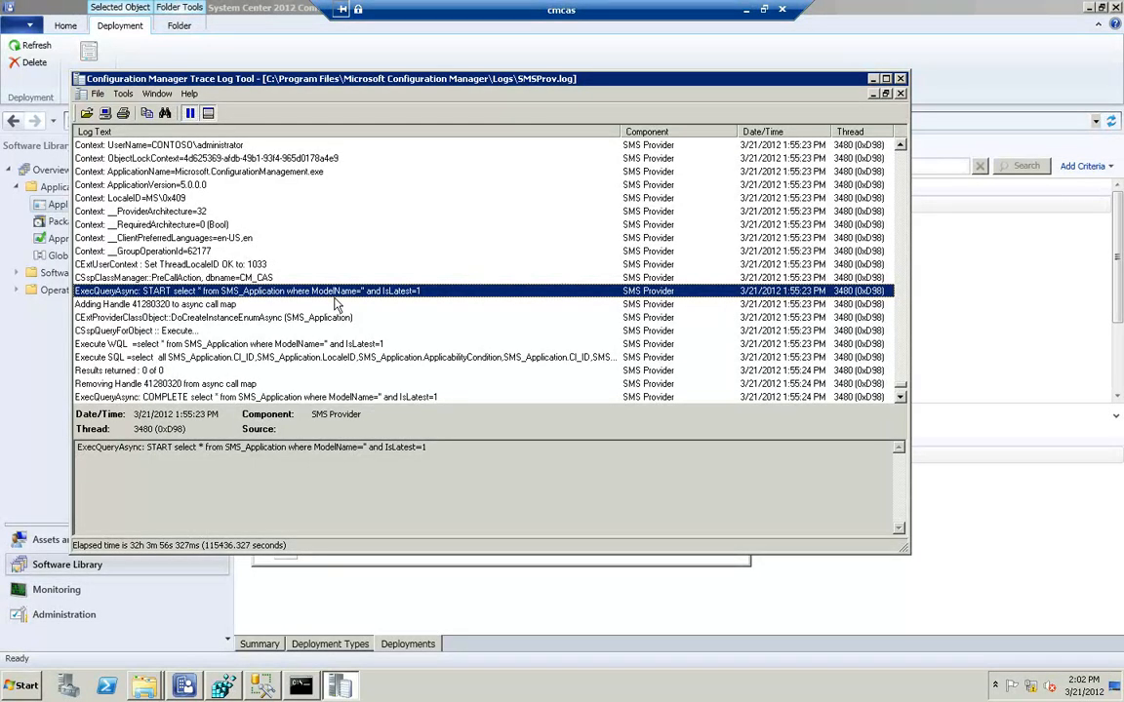
# Examine the SMS Provider log entry that completes the SMS_Application ModelName query
pyautogui.scroll(-3, 283, 293)
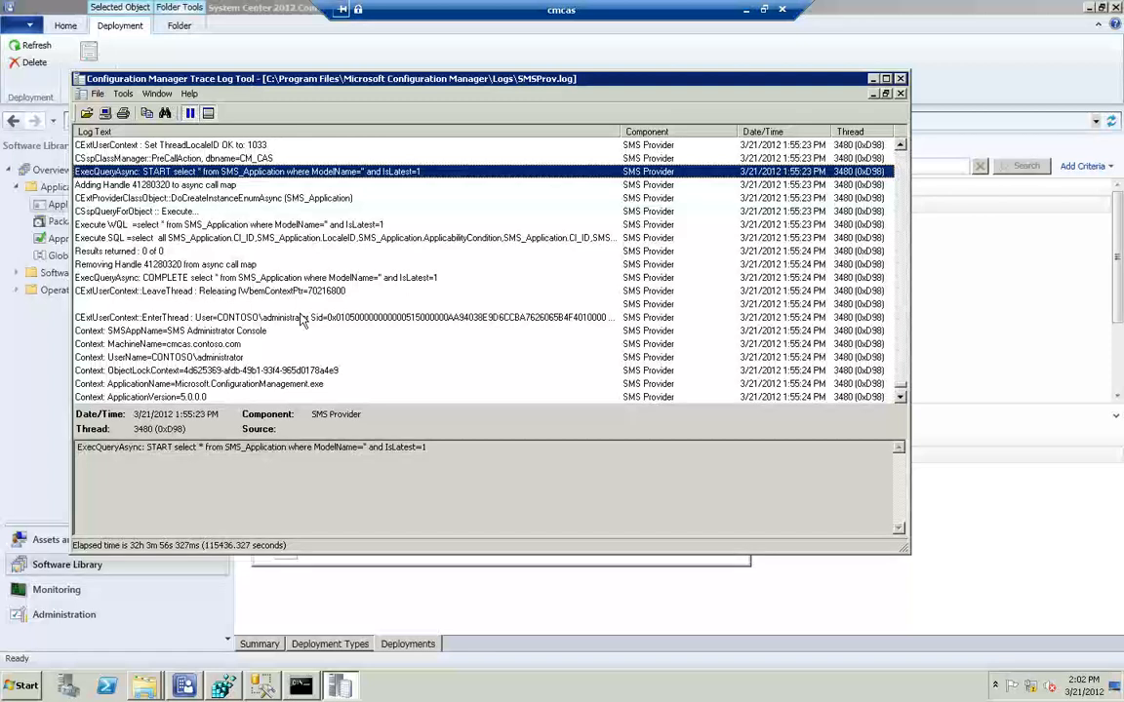
pyautogui.click(525, 276)
pyautogui.scroll(-2, 297, 278)
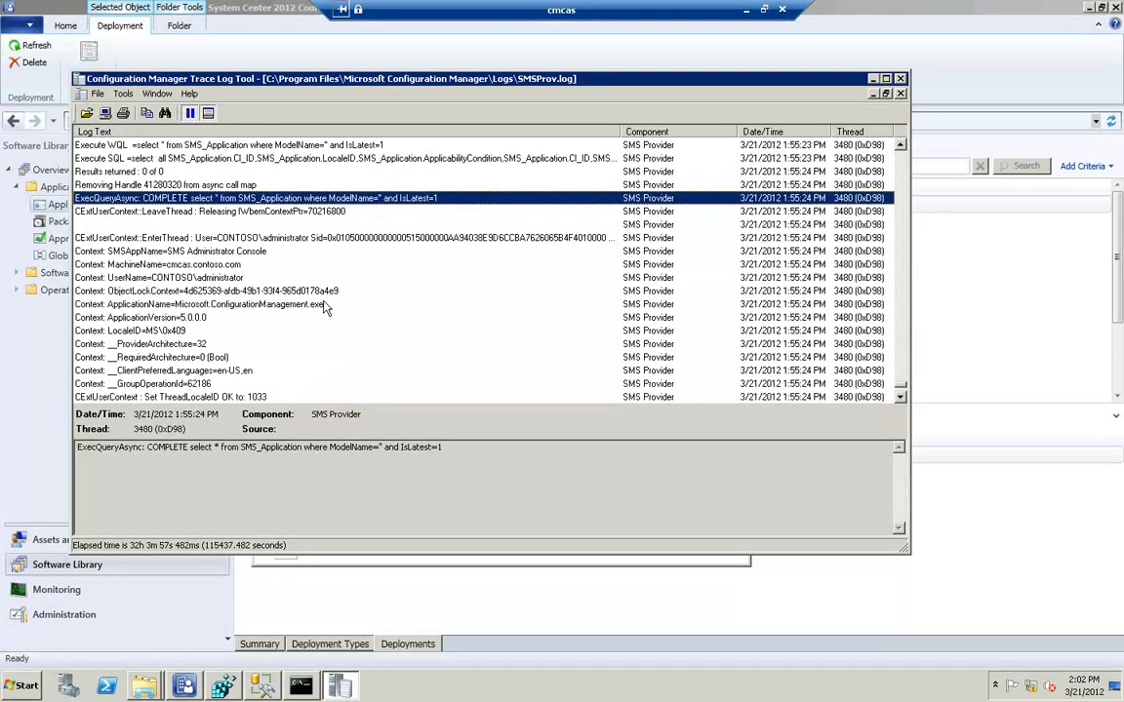
# Examine the PutInstanceAsync SMS_Application, SDM content update, permission sync and package content entries, then close the SMS Provider log
pyautogui.scroll(-3, 326, 302)
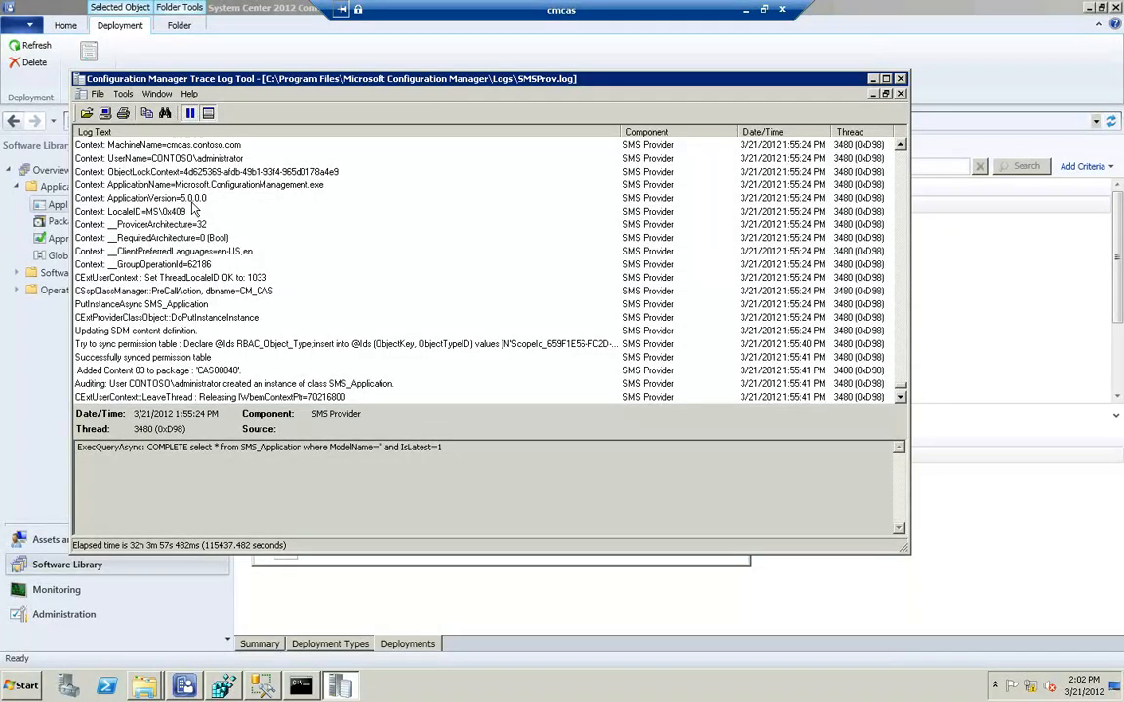
pyautogui.click(102, 304)
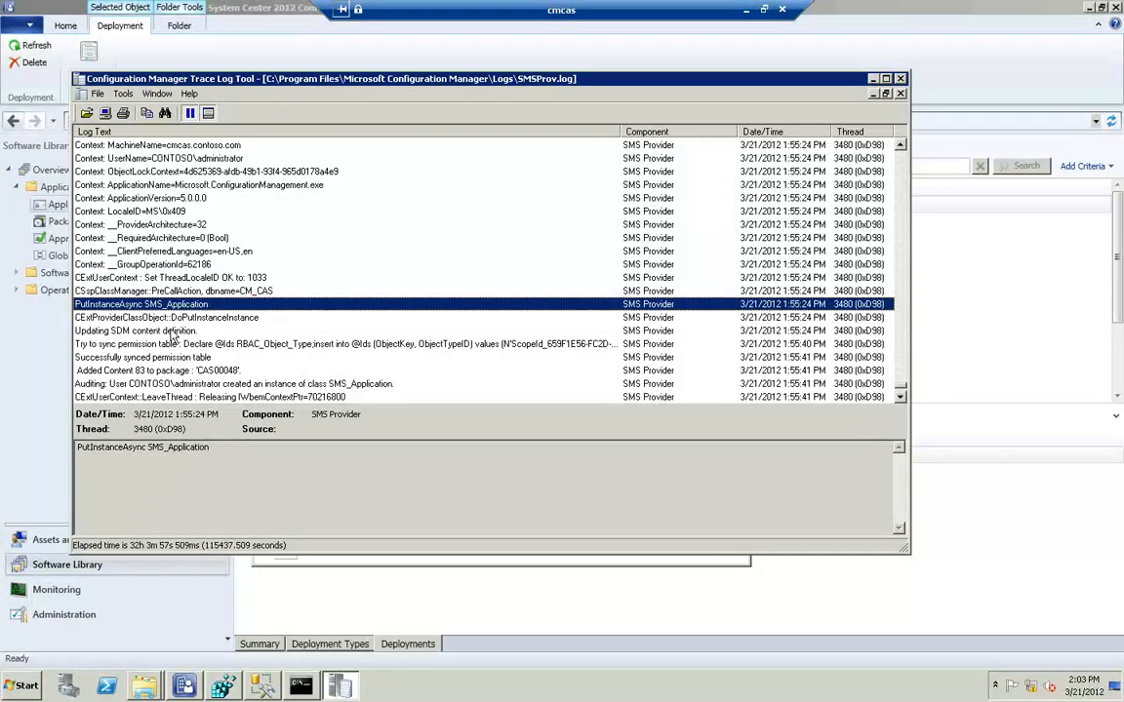
pyautogui.press('Down')
pyautogui.press('Down')
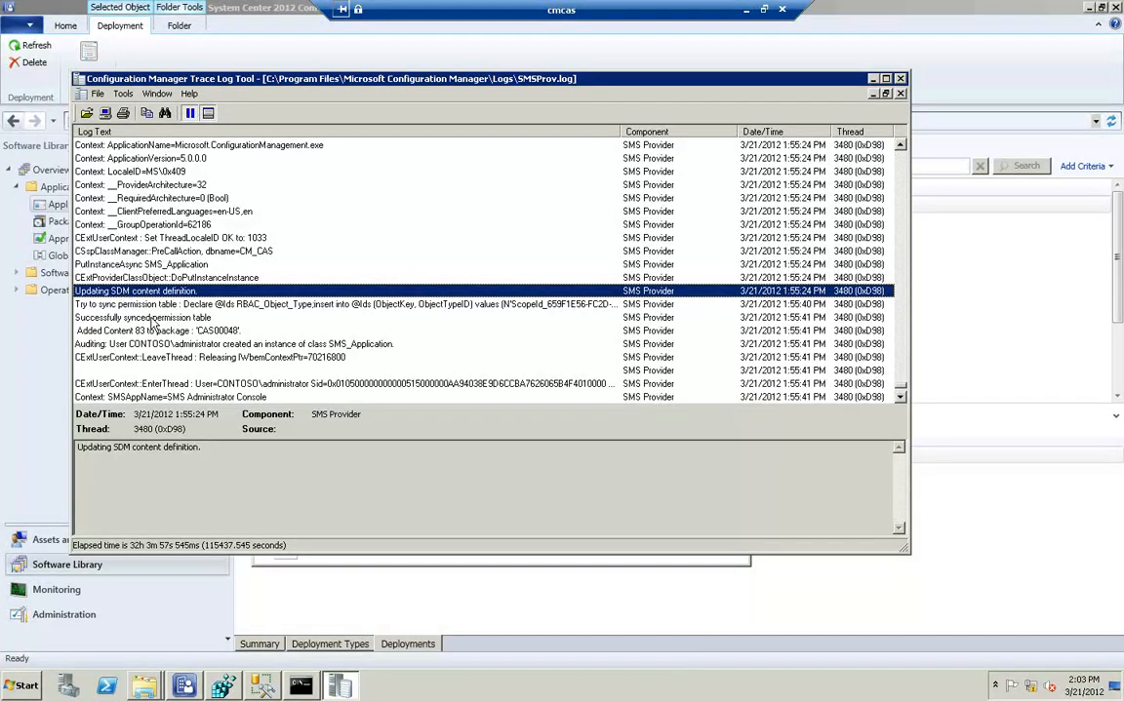
pyautogui.click(143, 305)
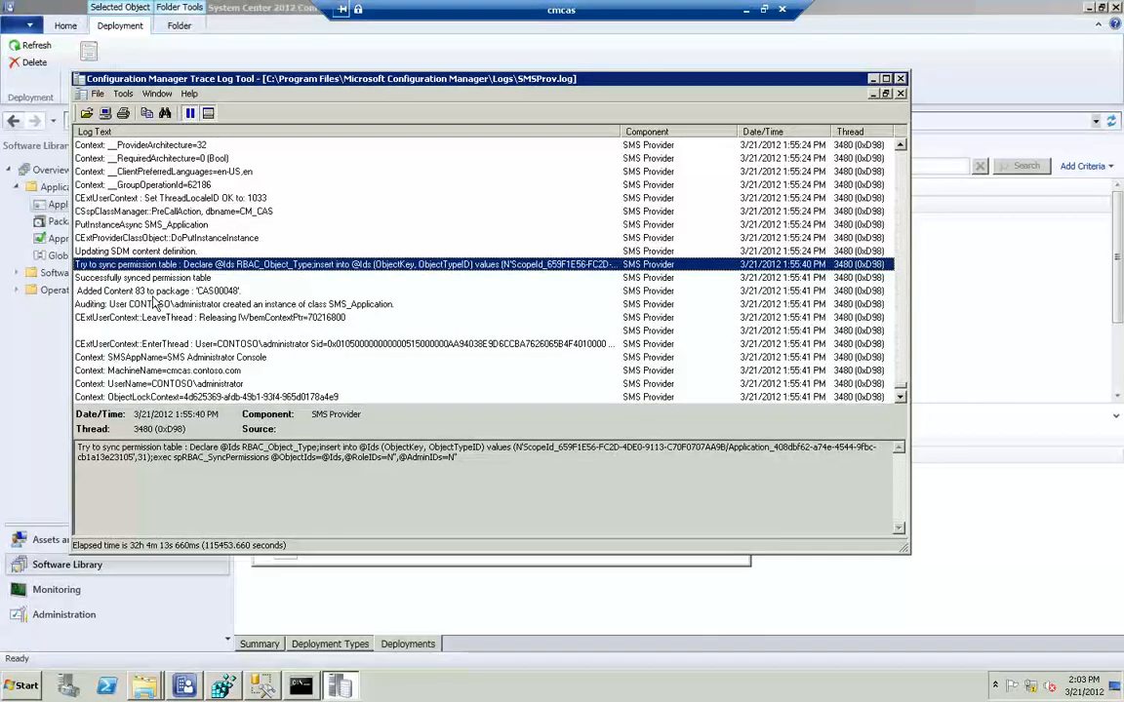
pyautogui.click(179, 293)
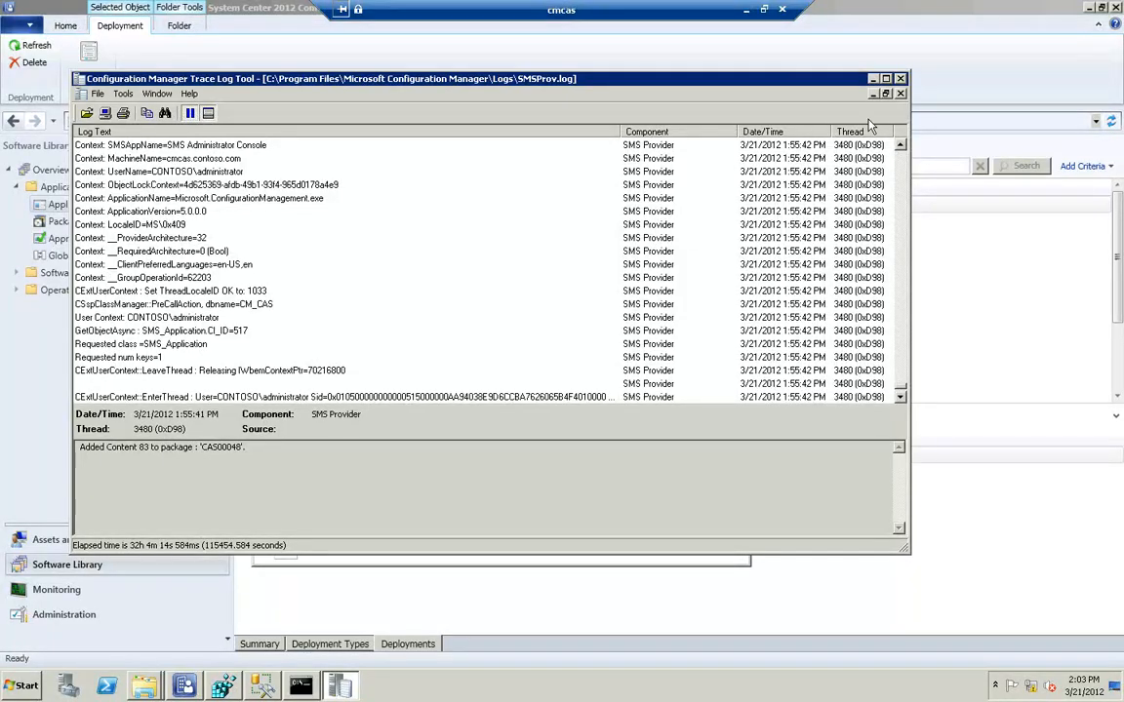
pyautogui.click(899, 78)
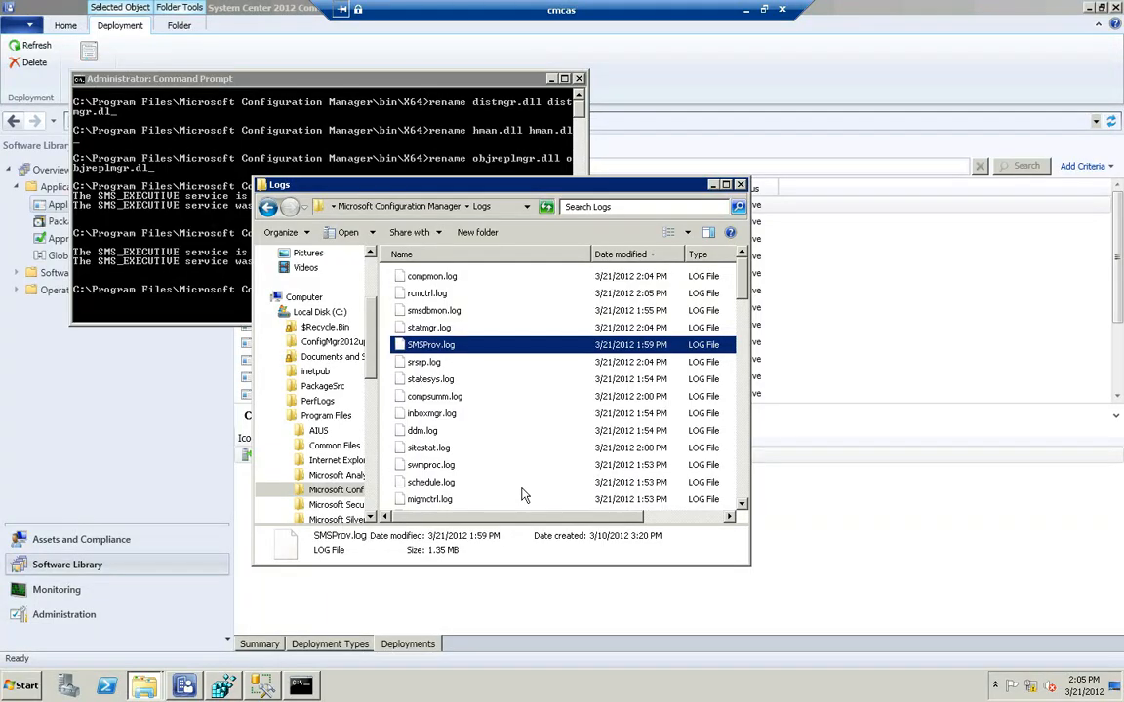
# Open smsdbmon.log from the Configuration Manager Logs folder
pyautogui.click(449, 447)
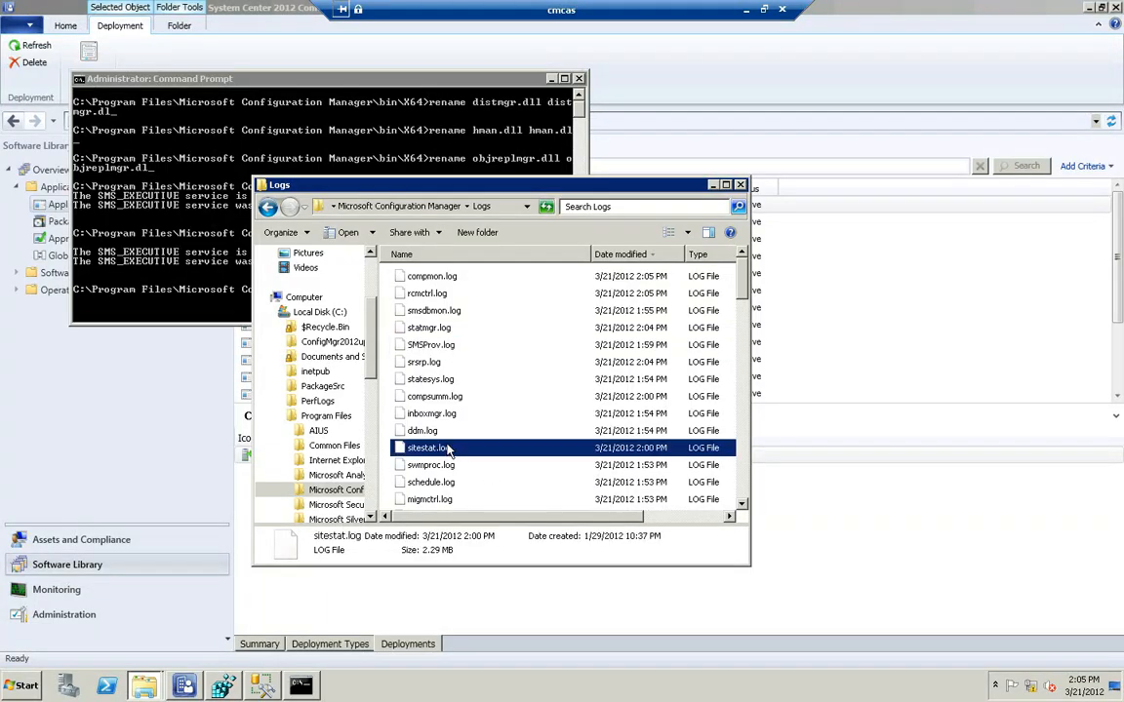
pyautogui.click(455, 312)
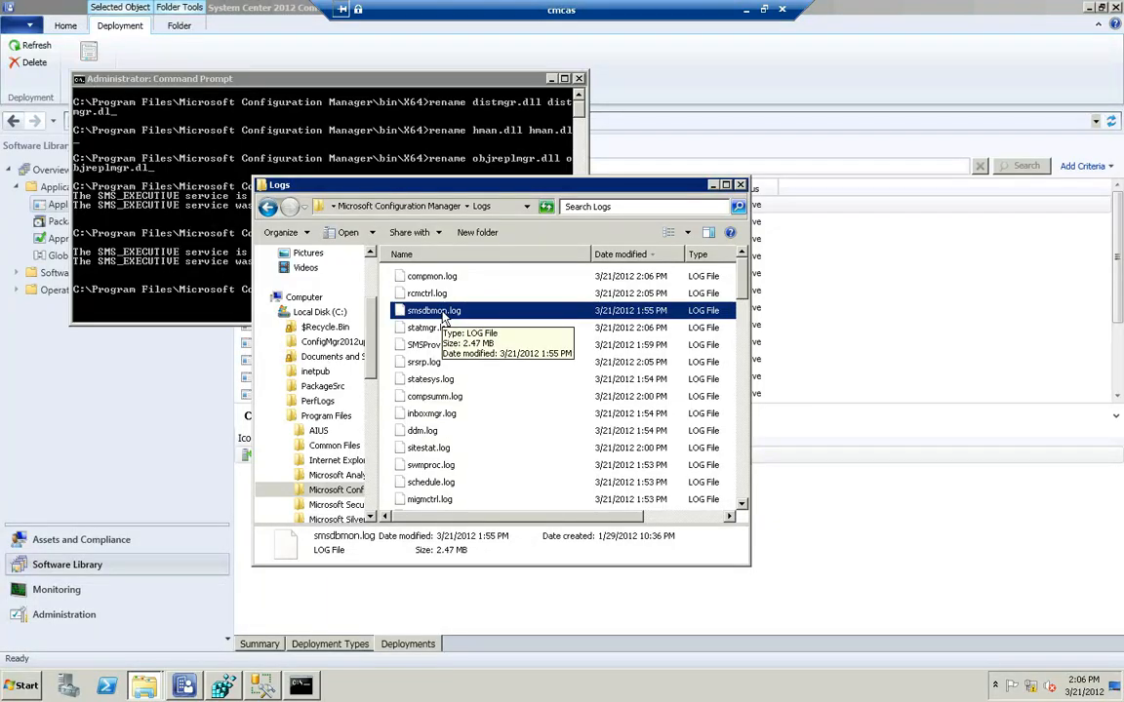
pyautogui.doubleClick(441, 313)
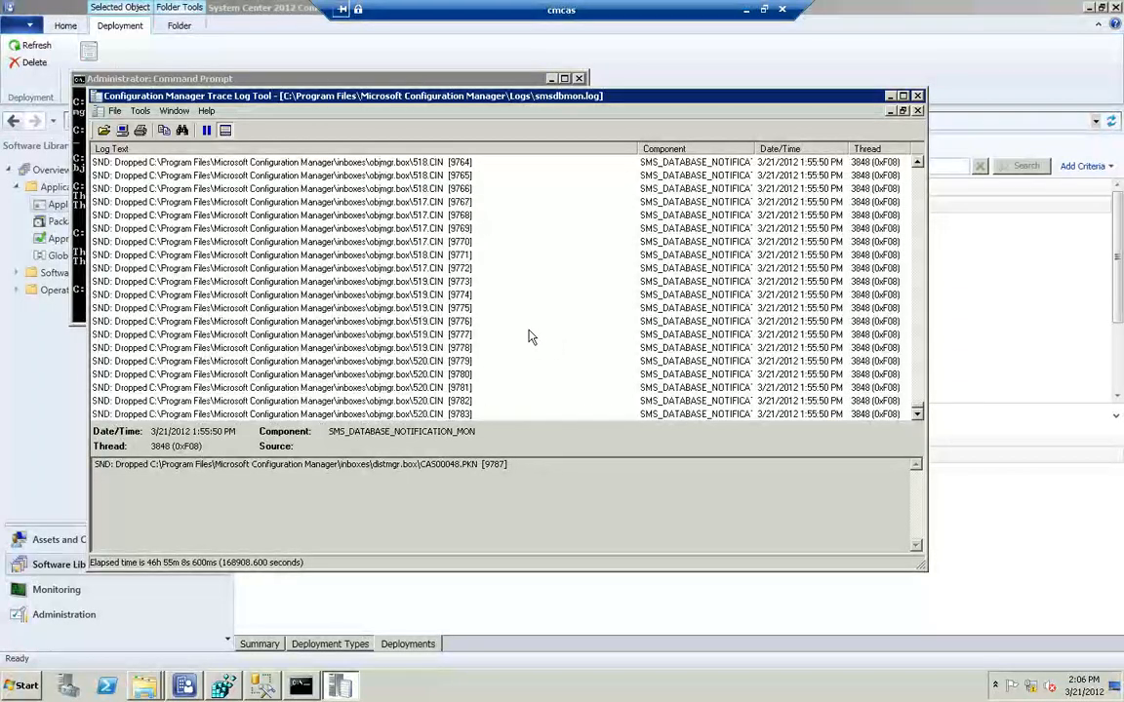
# Examine smsdbmon.log's trigger definitions, the 1:55:50 PM CI_ConfigurationItems and CI_ConfigurationItemRelations_Flat notifications, and the files dropped into objmgr.box
pyautogui.scroll(8, 532, 336)
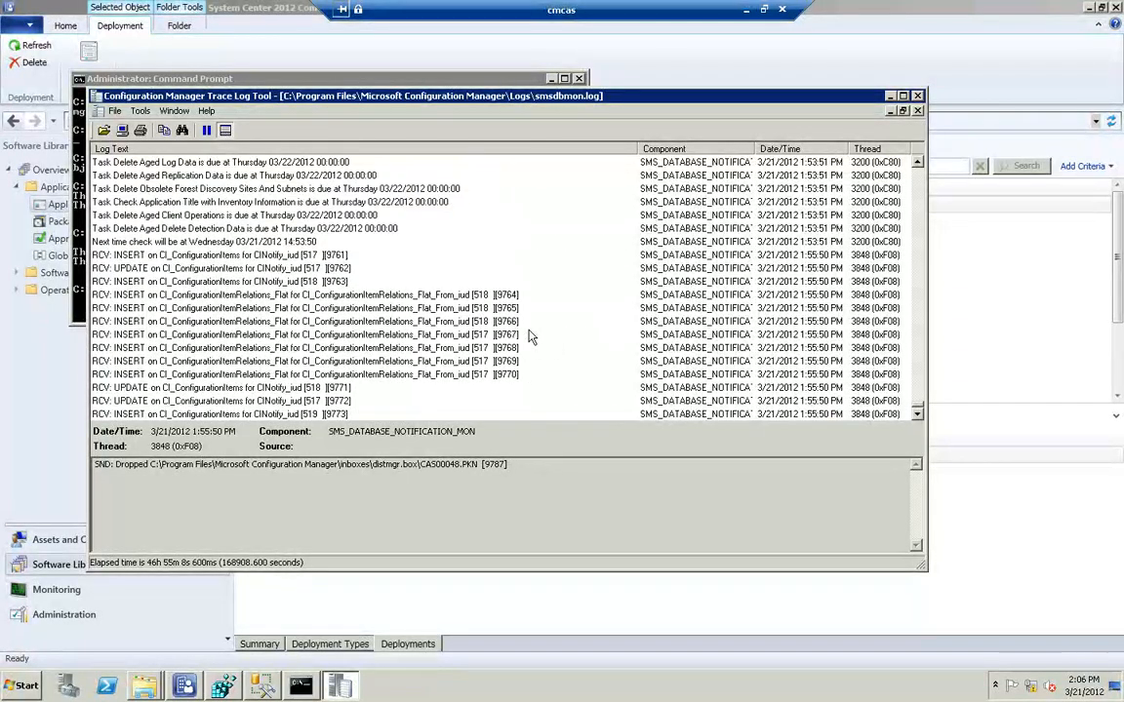
pyautogui.scroll(7, 562, 336)
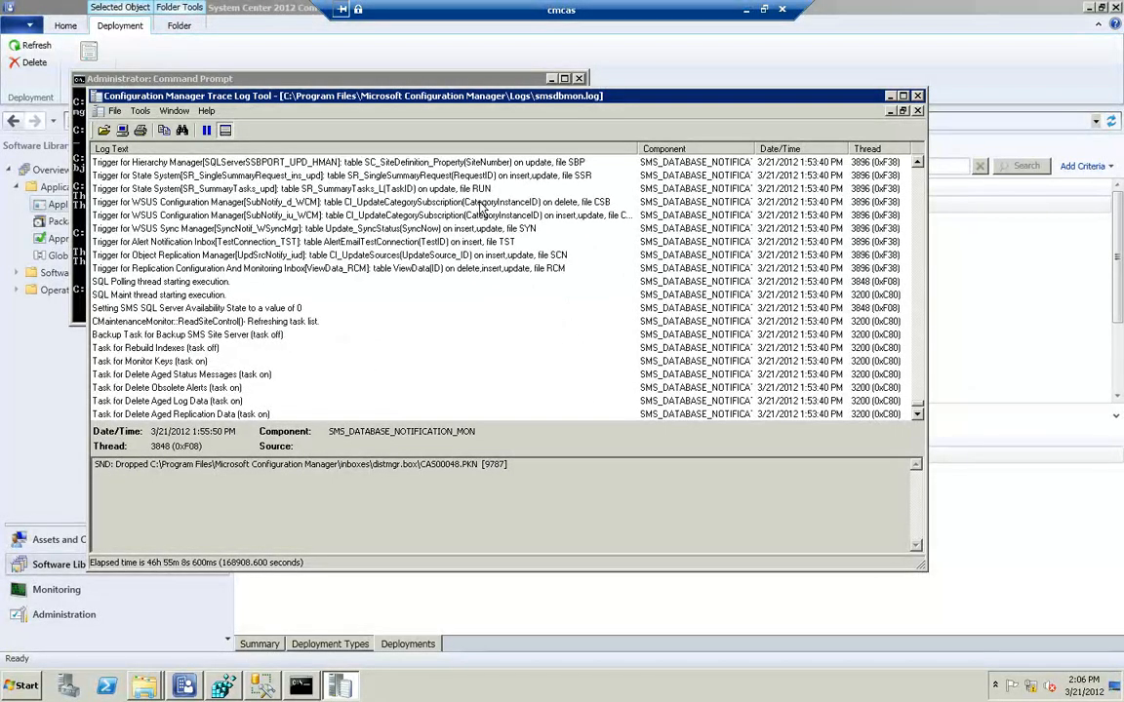
pyautogui.scroll(6, 473, 205)
pyautogui.scroll(-10, 479, 208)
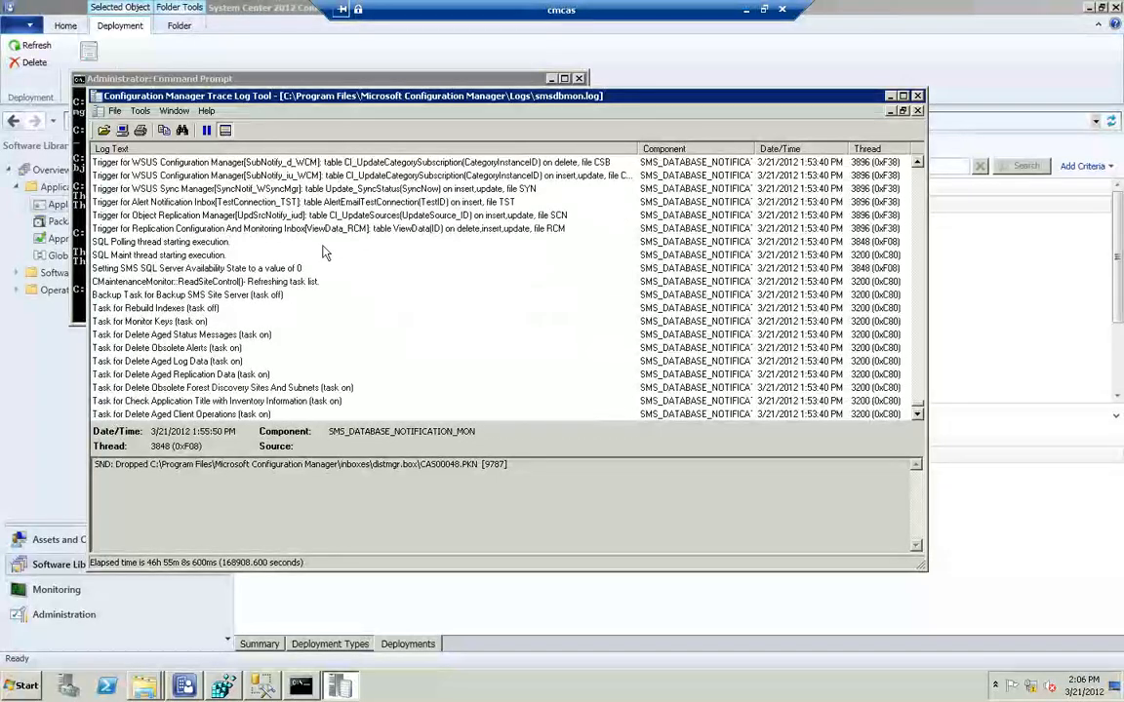
pyautogui.scroll(-6, 312, 259)
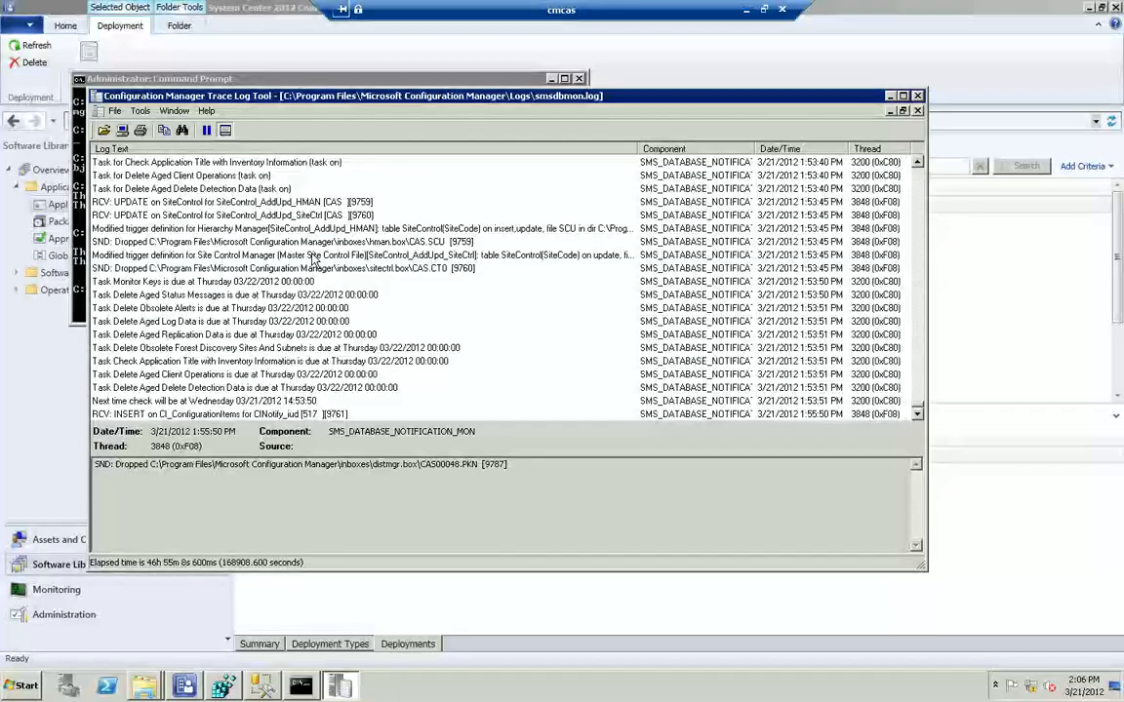
pyautogui.scroll(-6, 313, 259)
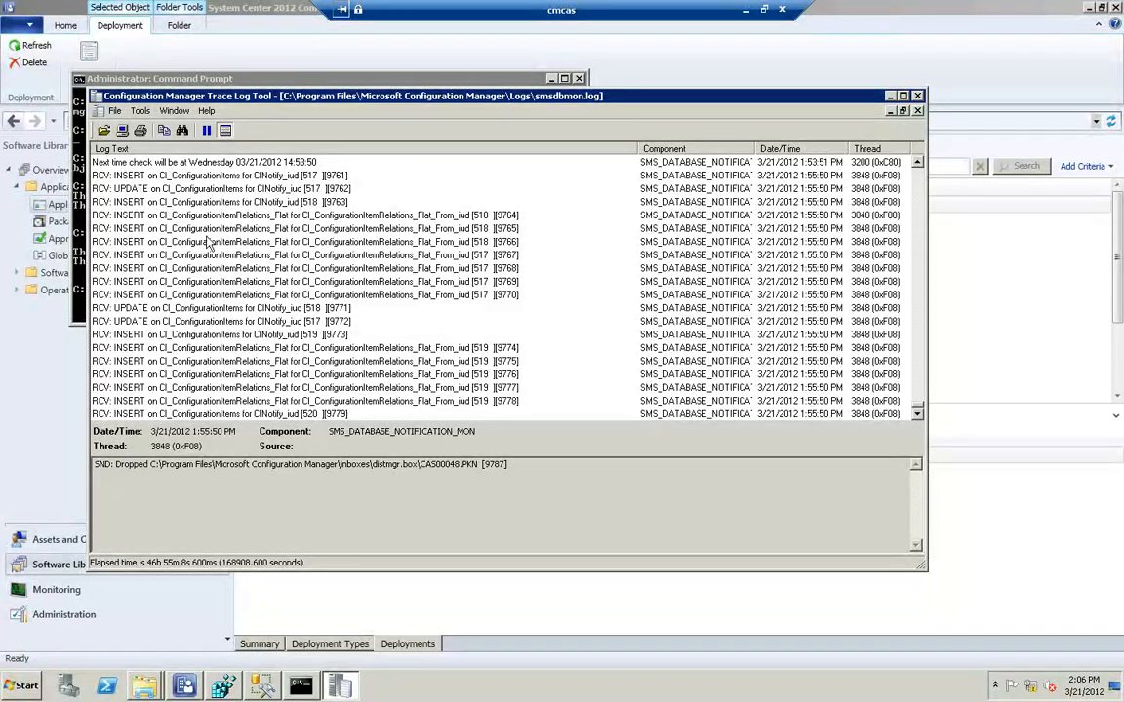
pyautogui.click(178, 178)
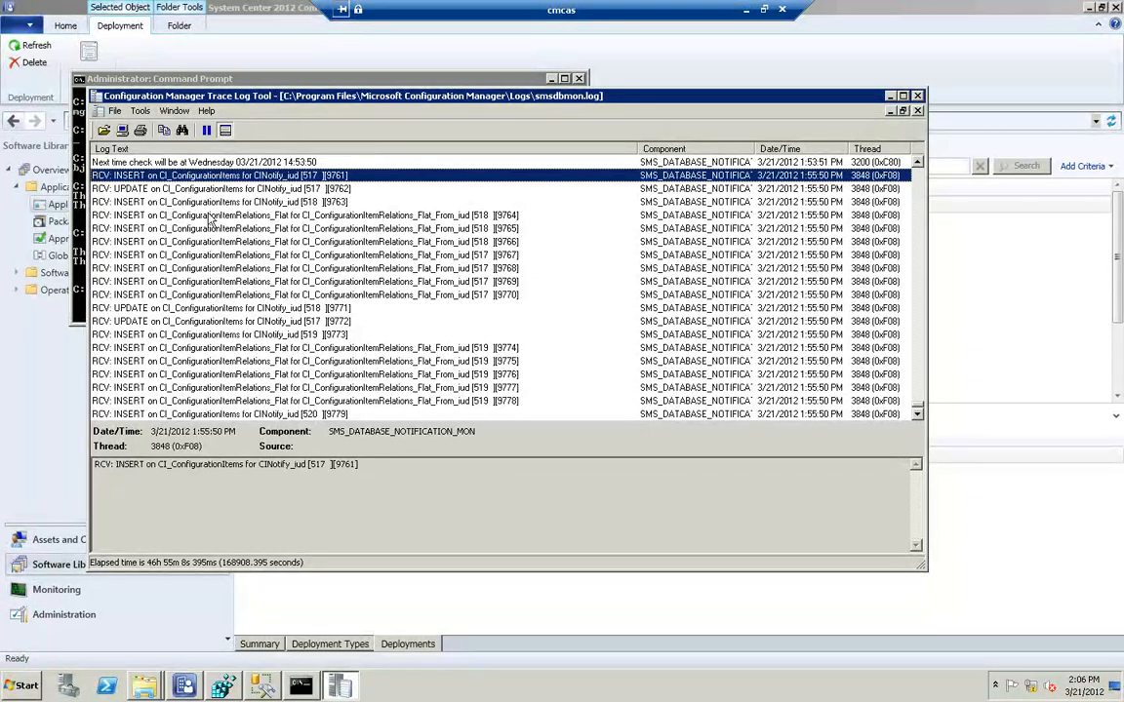
pyautogui.click(186, 215)
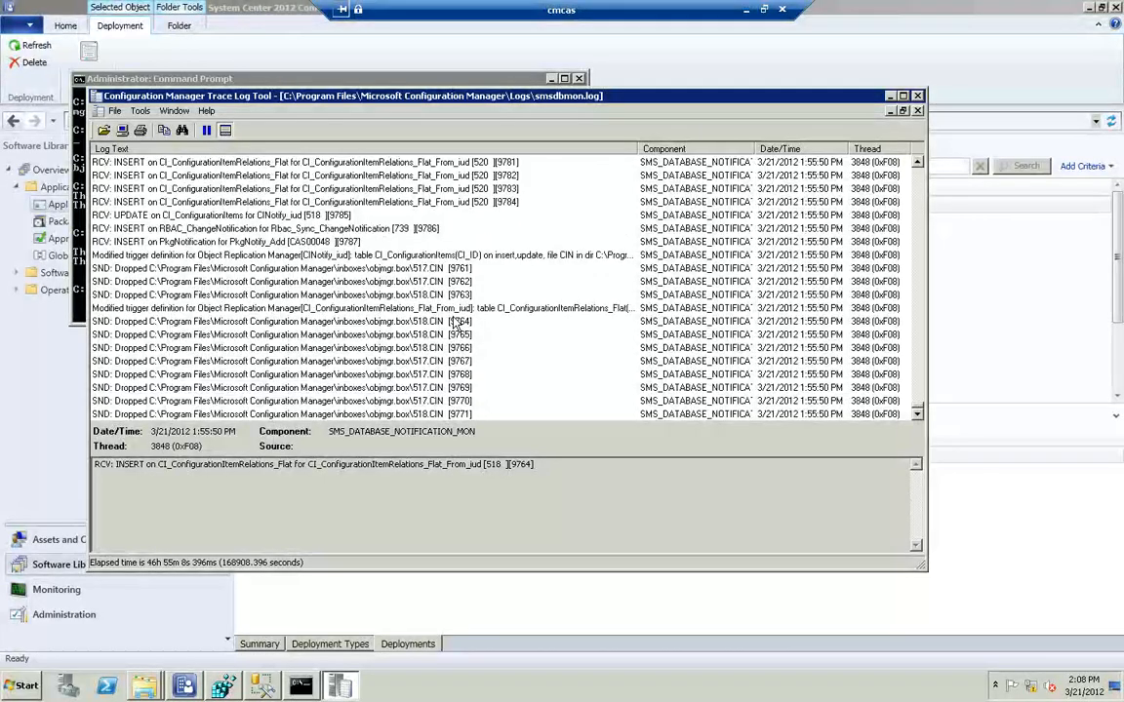
pyautogui.scroll(6, 454, 322)
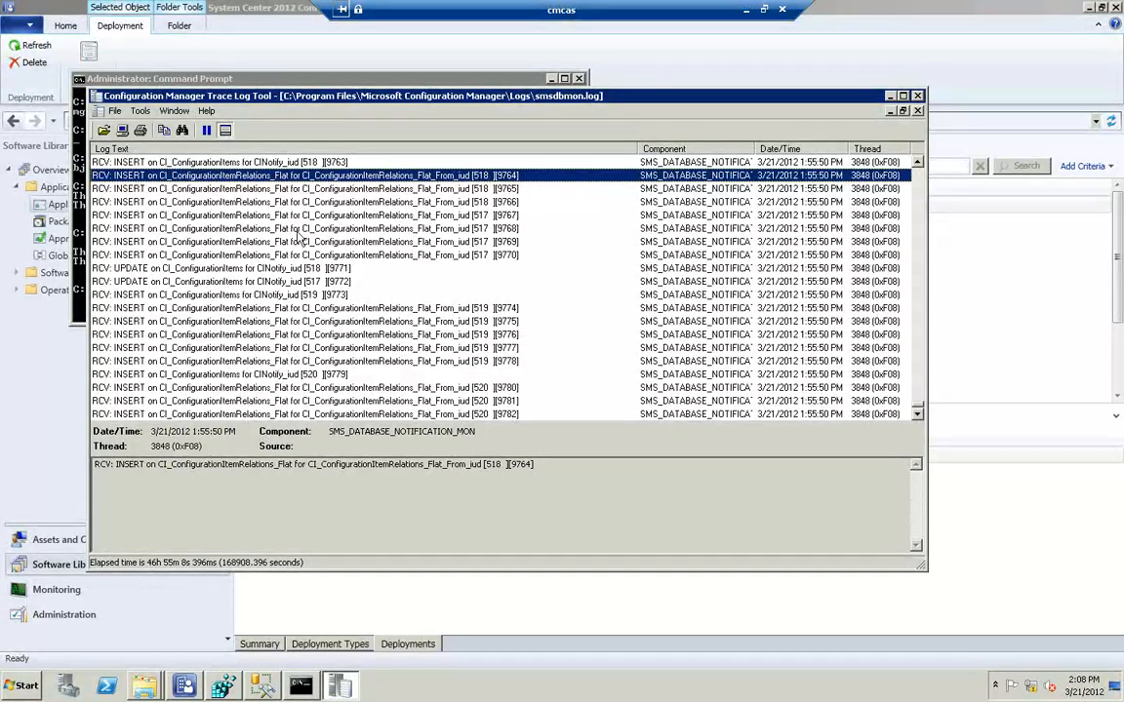
# Examine the smsdbmon.log entries for the 517.CIN to 520.CIN files dropped into objmgr.box and the drops that follow for hman.box and distmgr.box
pyautogui.scroll(2, 283, 229)
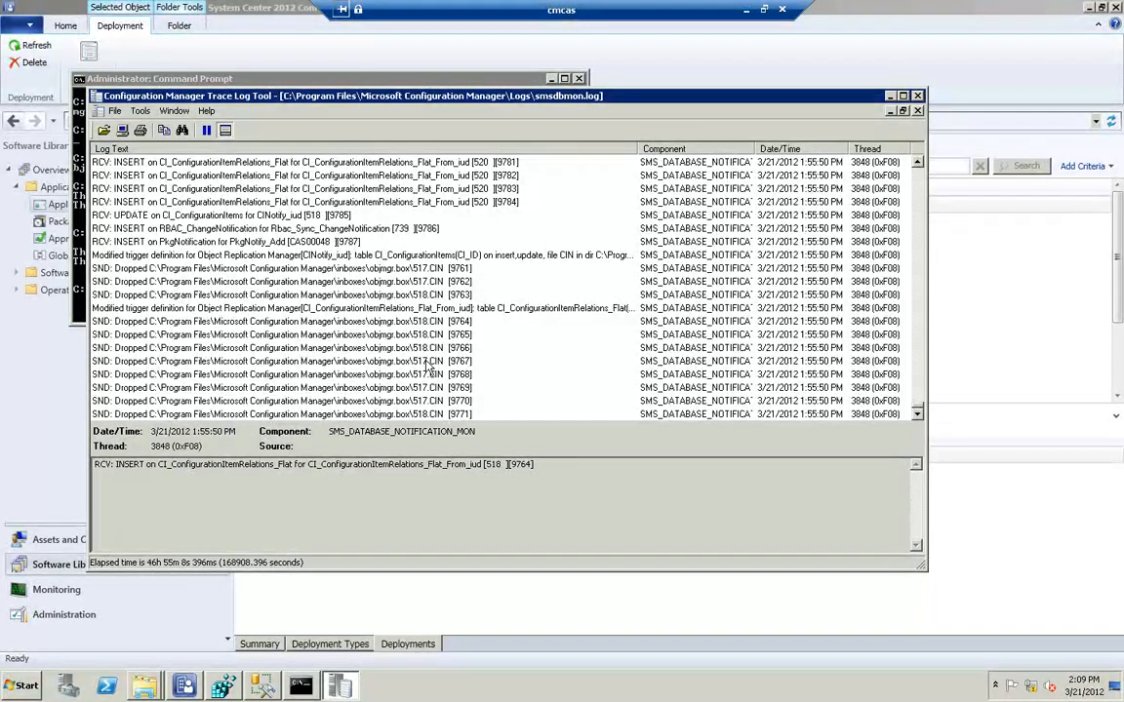
pyautogui.click(423, 269)
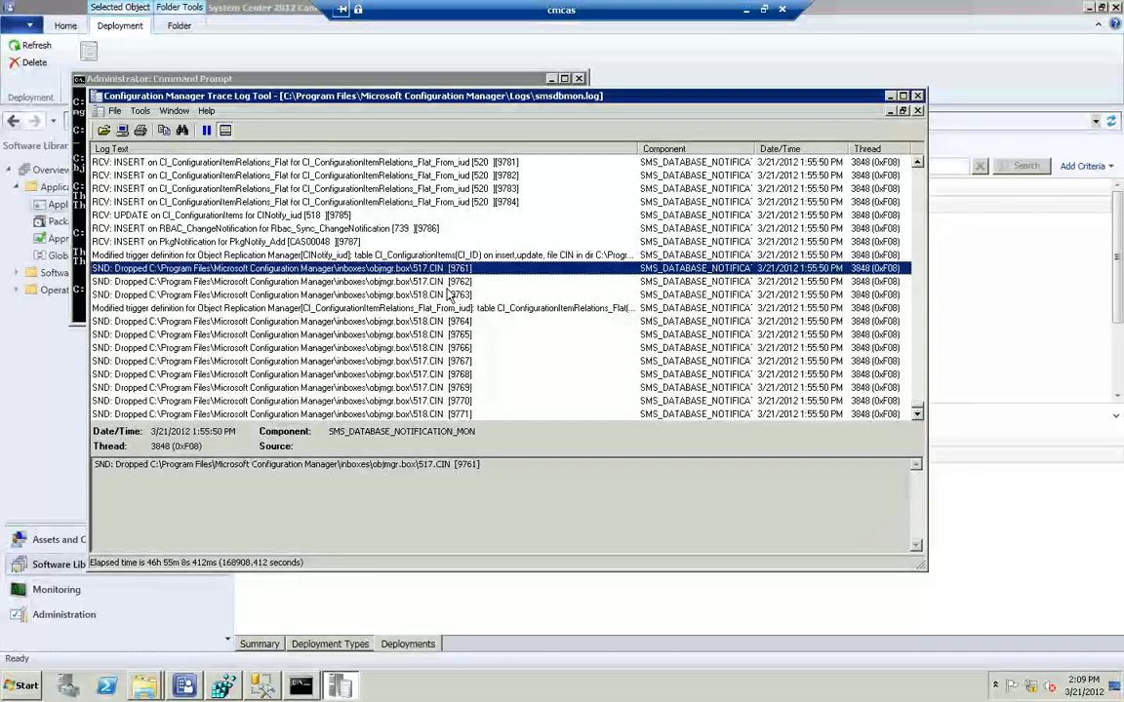
pyautogui.scroll(-1, 400, 261)
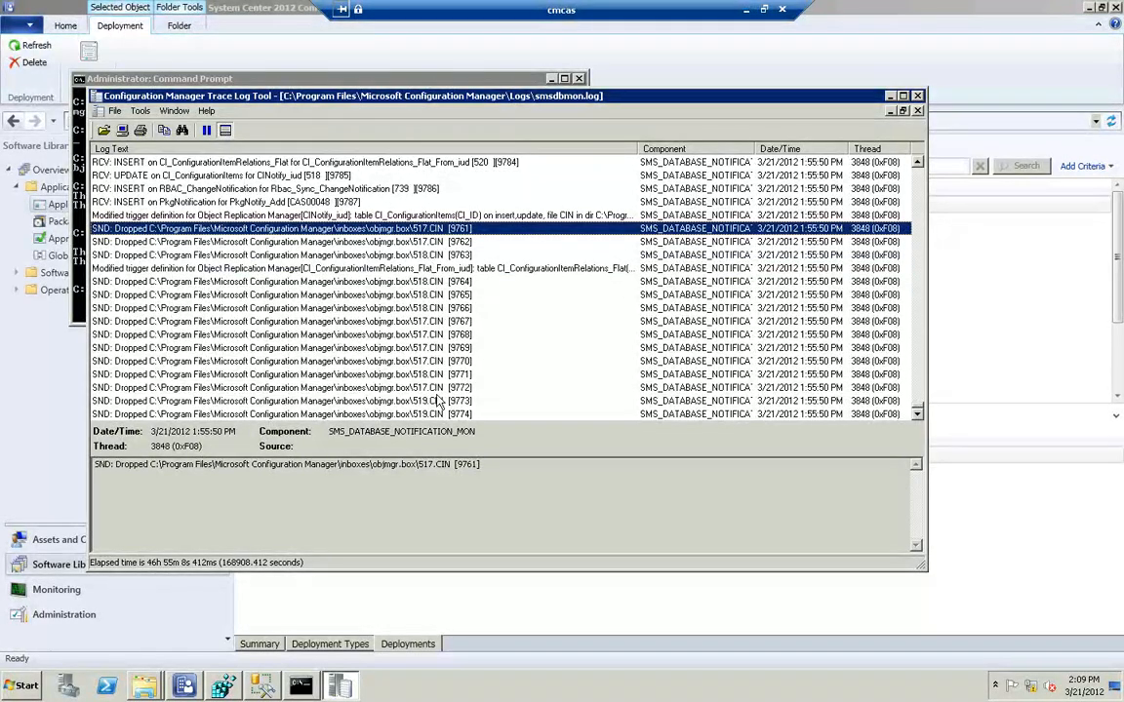
pyautogui.scroll(-3, 423, 347)
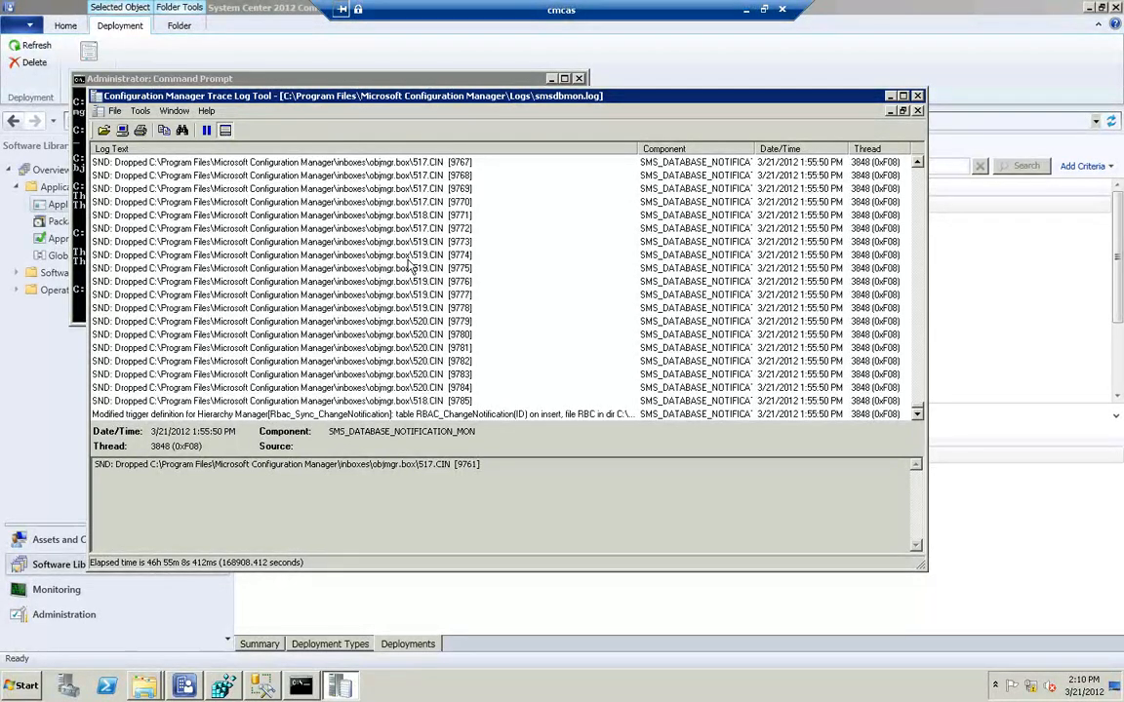
pyautogui.scroll(4, 410, 265)
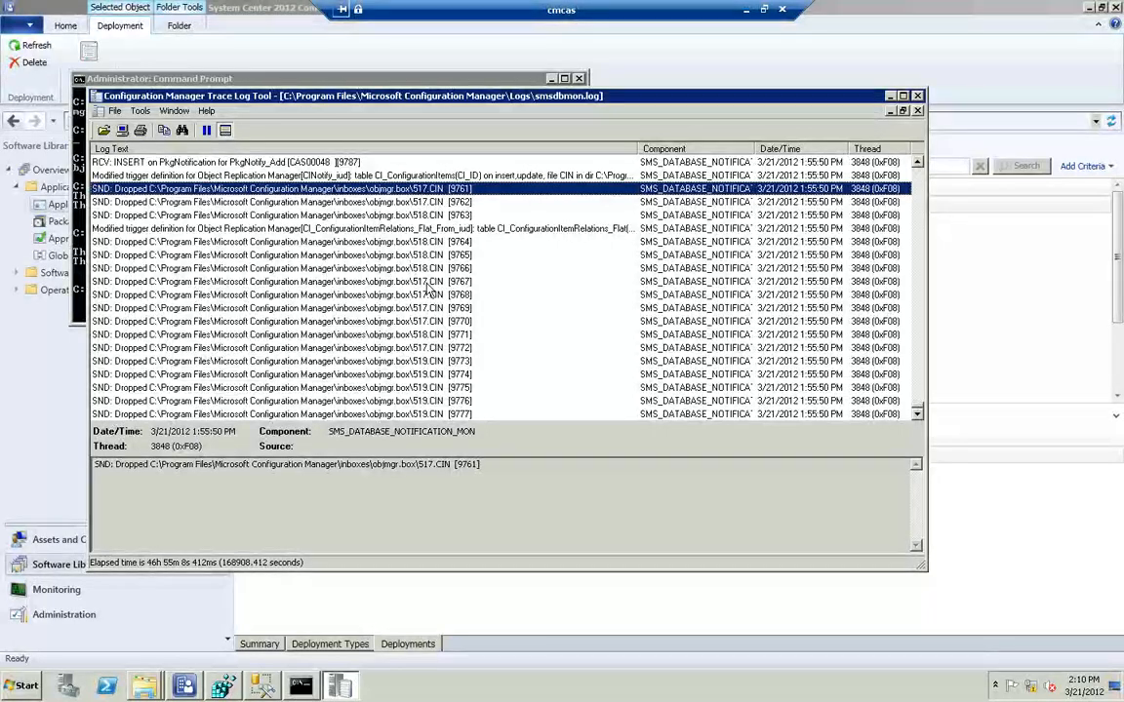
pyautogui.scroll(-4, 433, 285)
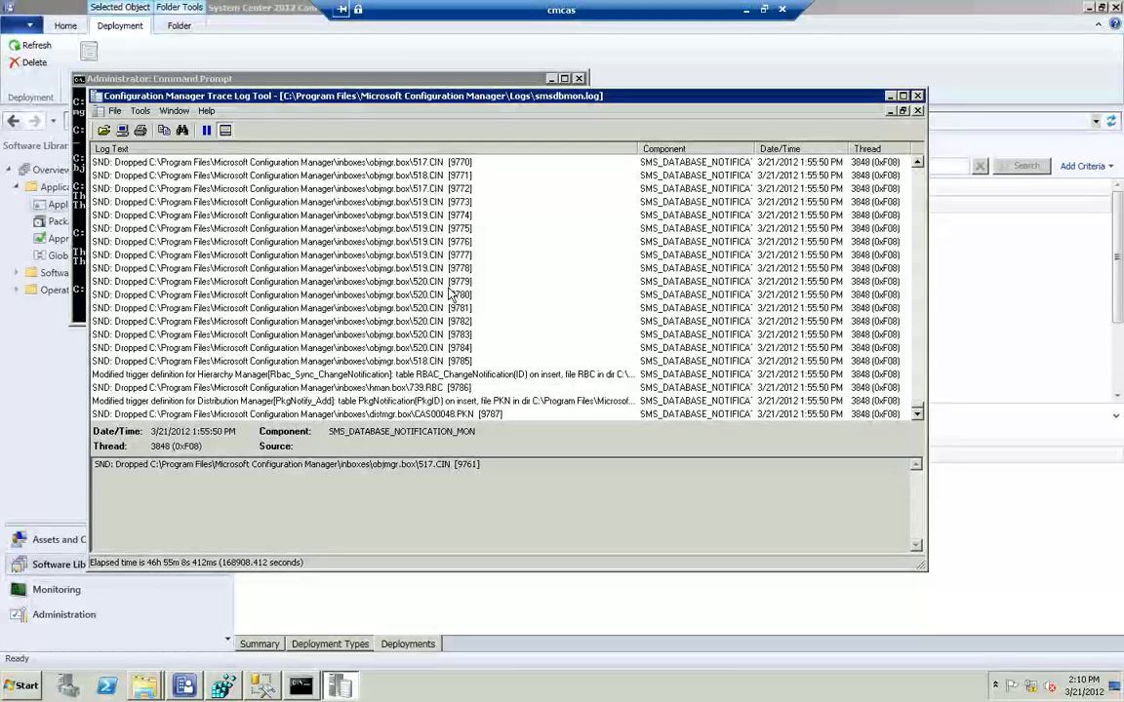
pyautogui.scroll(2, 451, 293)
pyautogui.scroll(1, 451, 293)
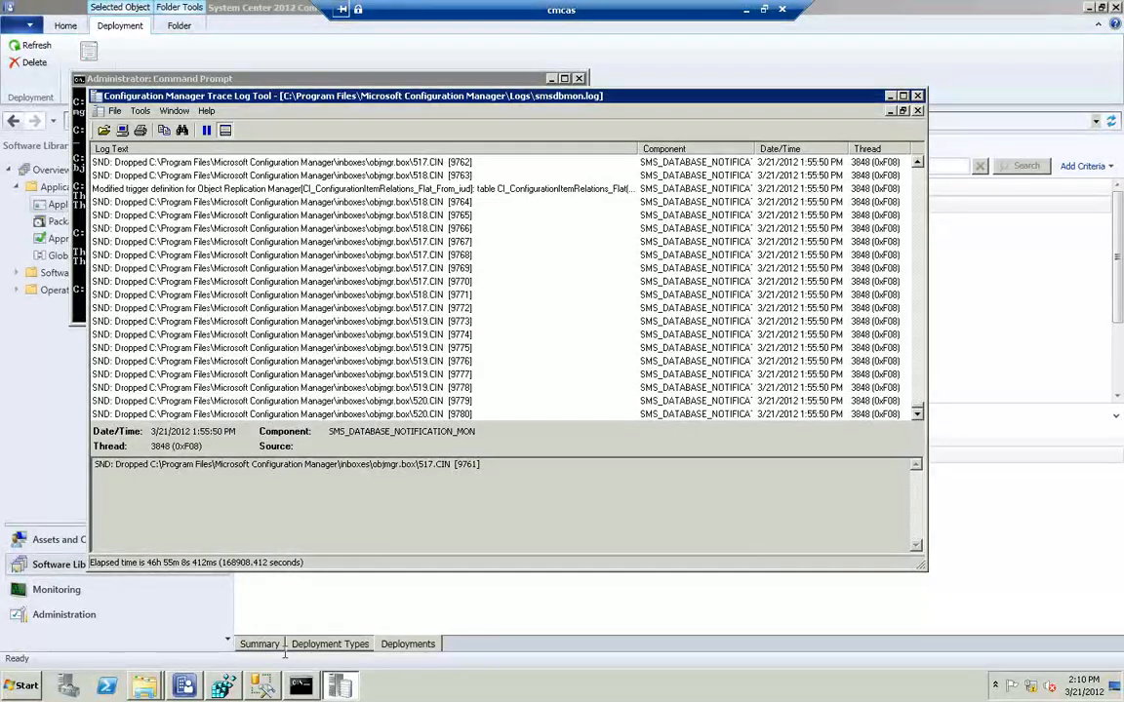
# Switch to SQL Server Management Studio and set the first ci_Configurationitems query's CI_ID list to 517, 518, 519, 520
pyautogui.click(261, 686)
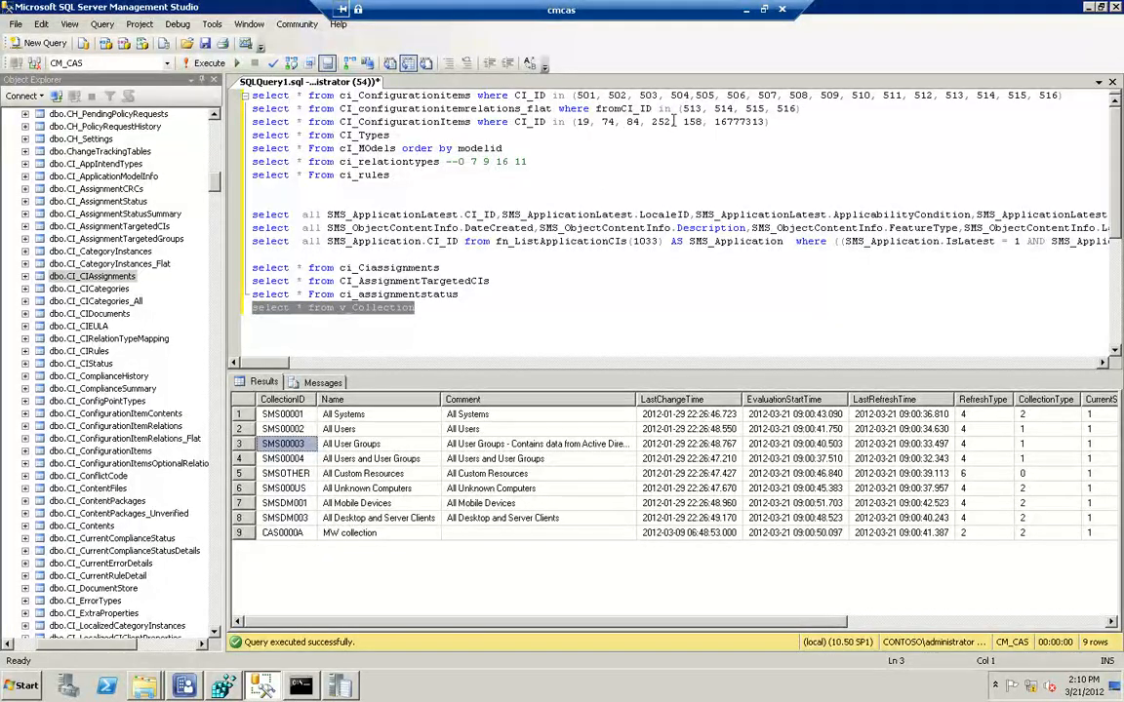
pyautogui.click(576, 96)
pyautogui.hotkey('shift', 'End')
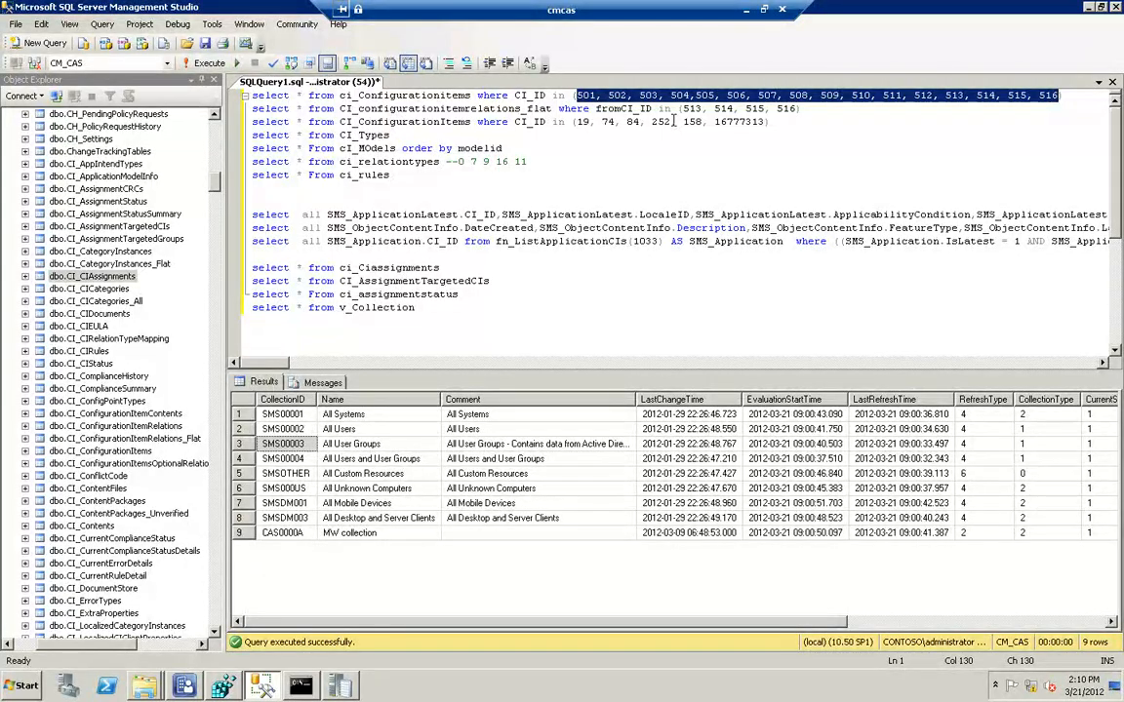
pyautogui.write('51')
pyautogui.write('7')
pyautogui.write(', 518,')
pyautogui.write(' 519, 52')
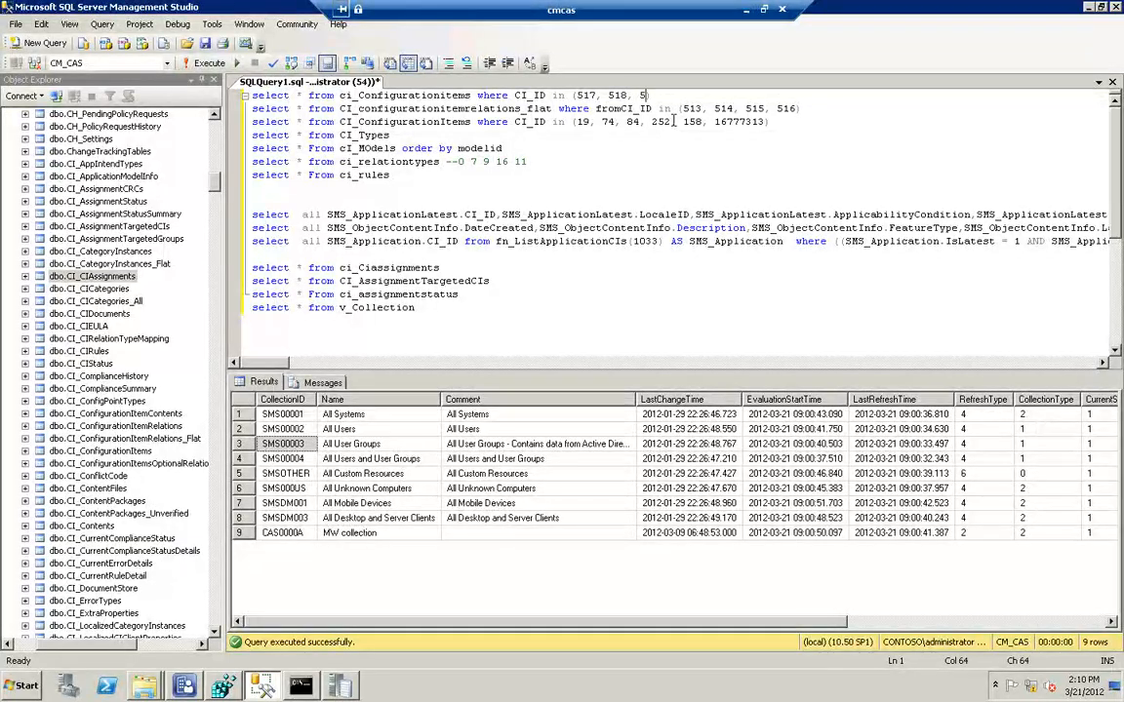
pyautogui.write('0')
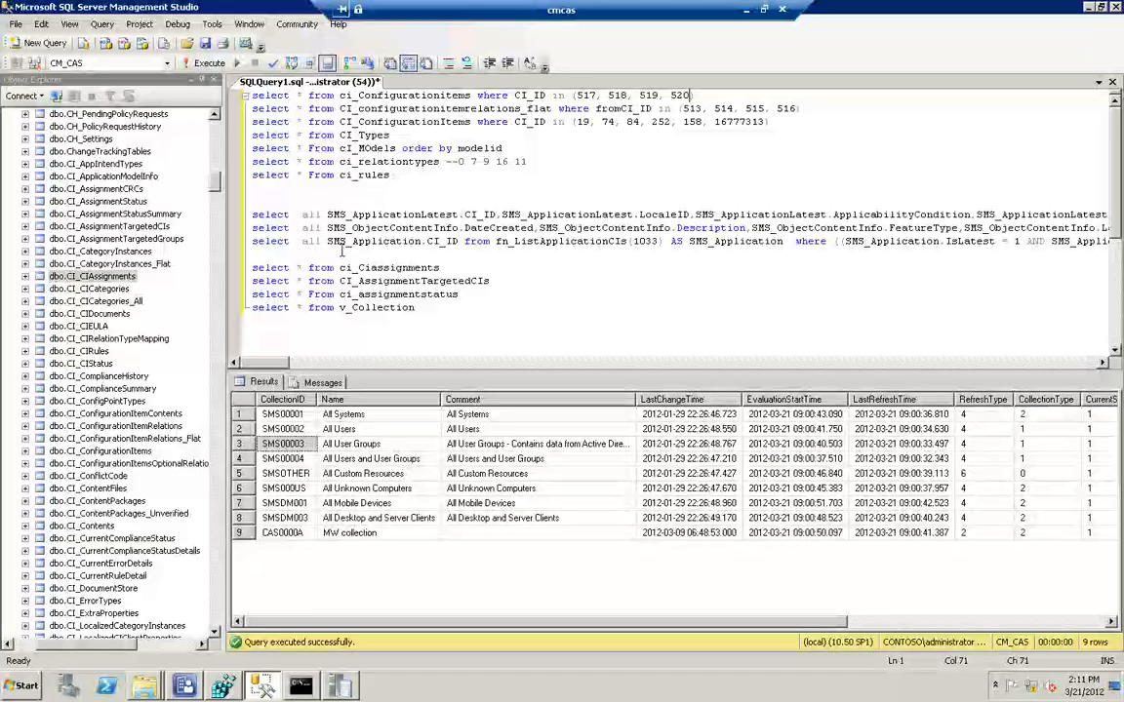
# Examine the CI_ConfigurationItems table and the other CI_ tables listed below it in the CM_CAS database
pyautogui.click(146, 451)
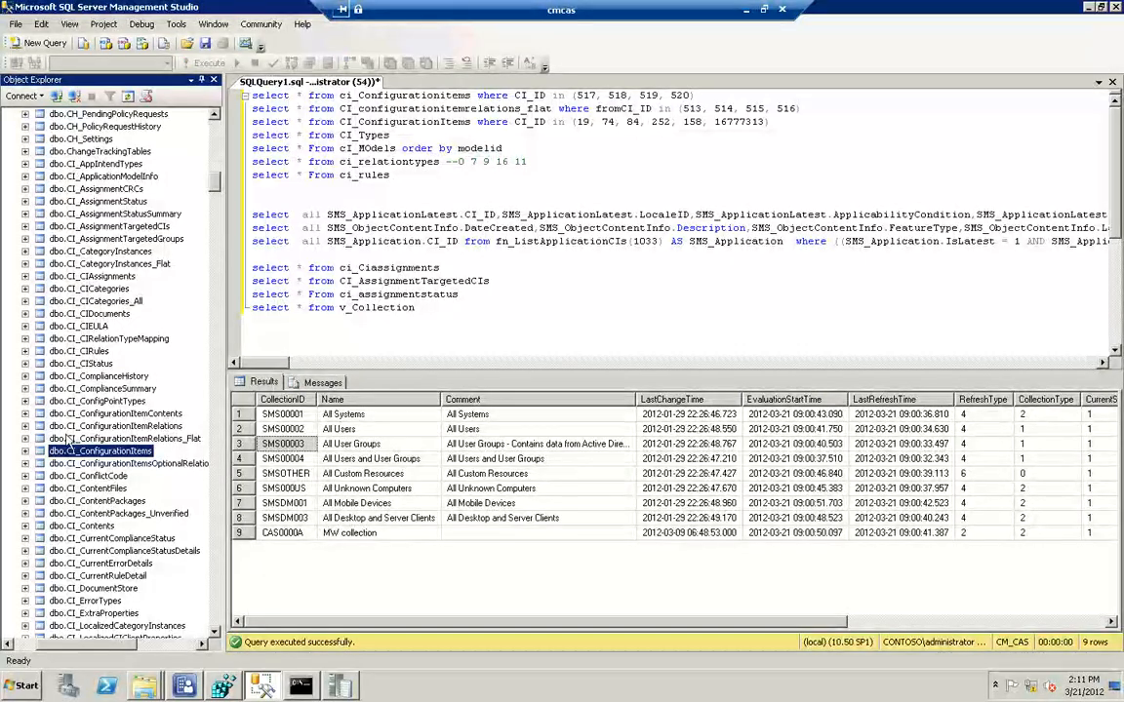
pyautogui.moveTo(213, 631); pyautogui.dragTo(214, 634)
pyautogui.click(214, 632)
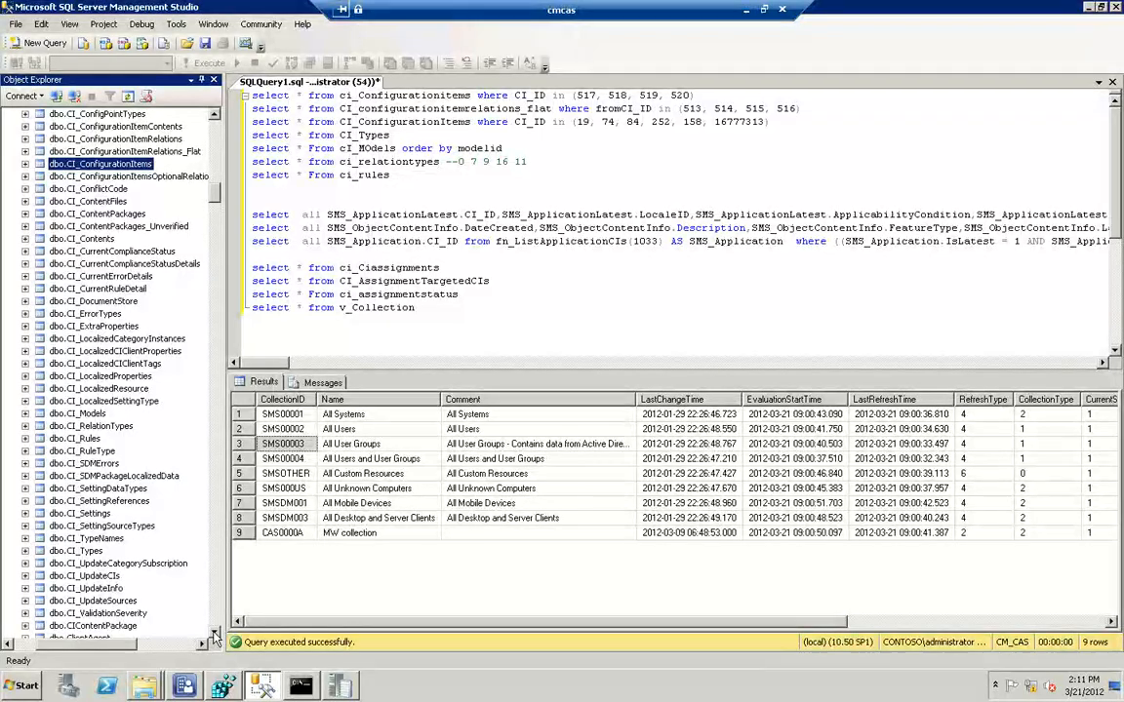
pyautogui.click(214, 634)
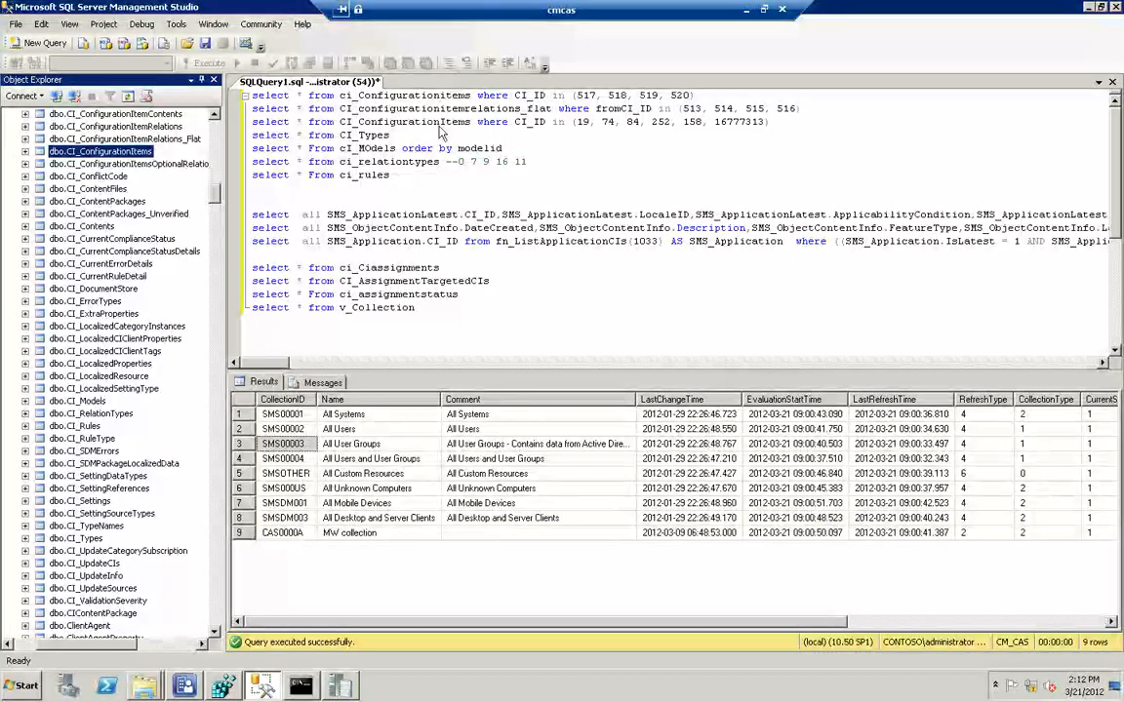
# Run only the ci_Configurationitems query for CI_IDs 517 to 520 and widen the CI_UniqueID result column
pyautogui.moveTo(690, 95); pyautogui.dragTo(192, 94)
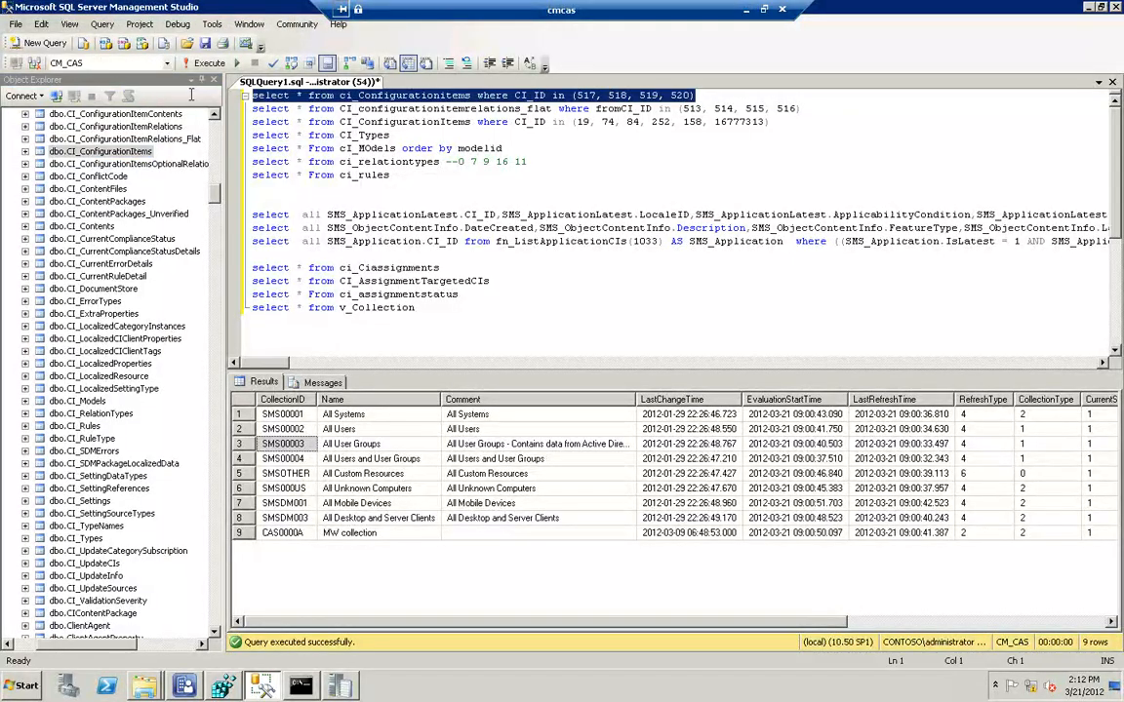
pyautogui.press('F5')
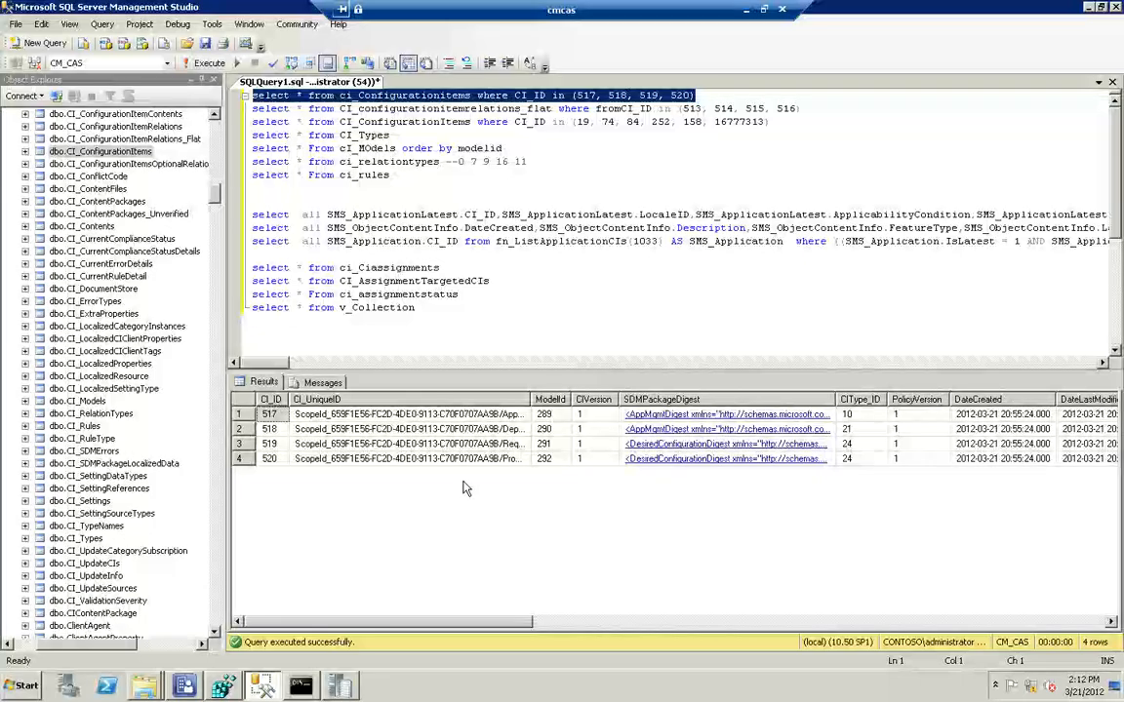
pyautogui.moveTo(532, 404); pyautogui.dragTo(714, 400)
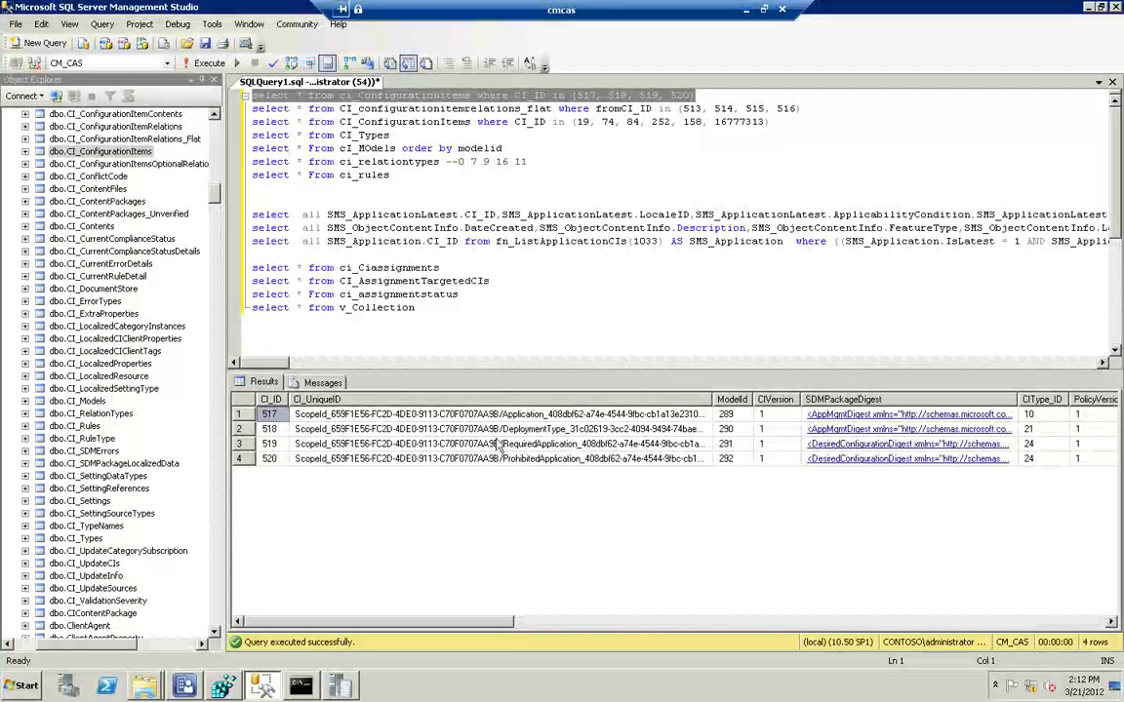
# Examine the CI_UniqueID values of the four returned rows to compare the kind of configuration item each represents
pyautogui.click(412, 417)
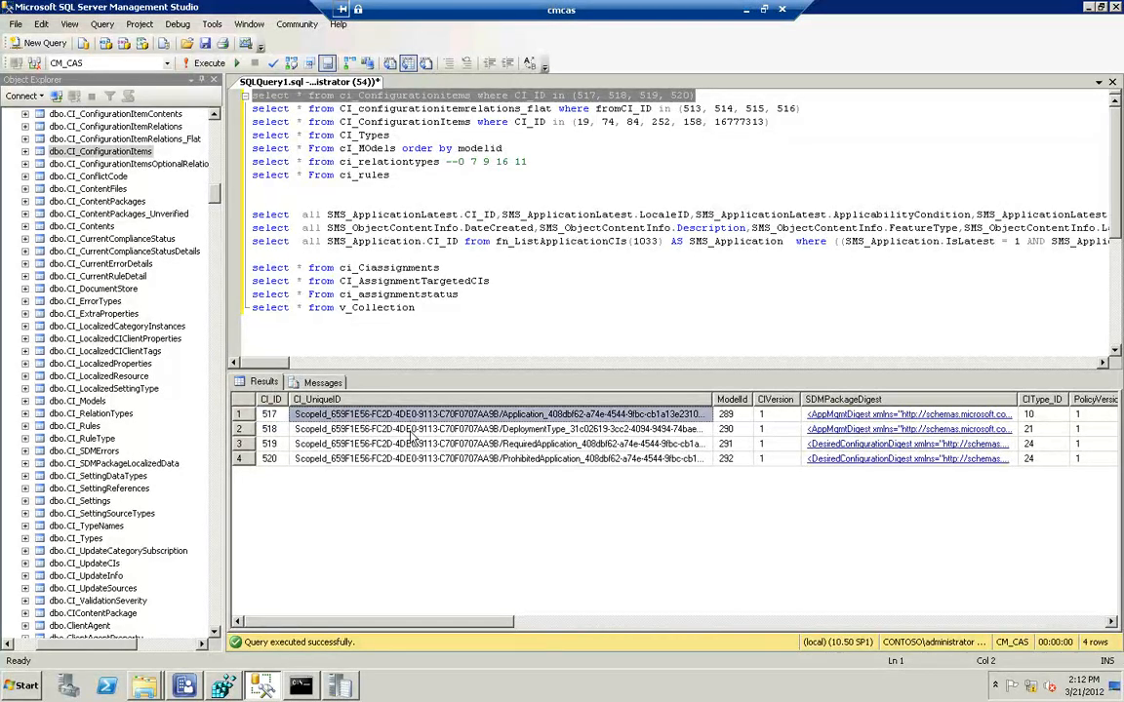
pyautogui.click(414, 431)
pyautogui.click(414, 446)
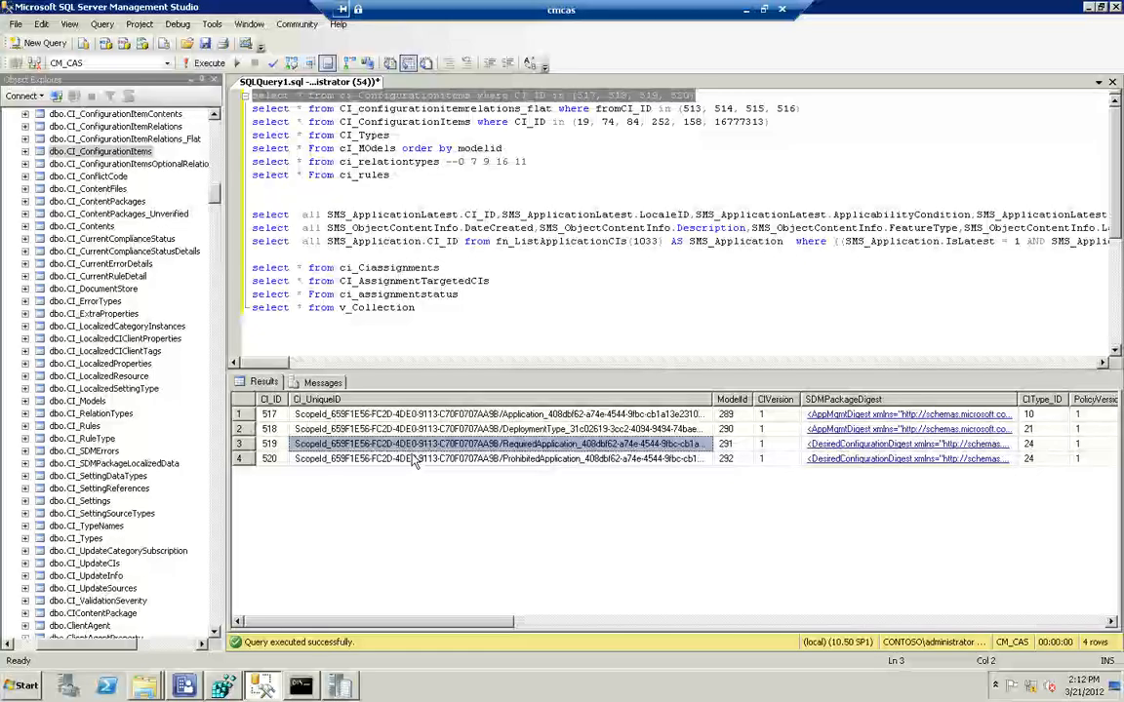
pyautogui.click(415, 460)
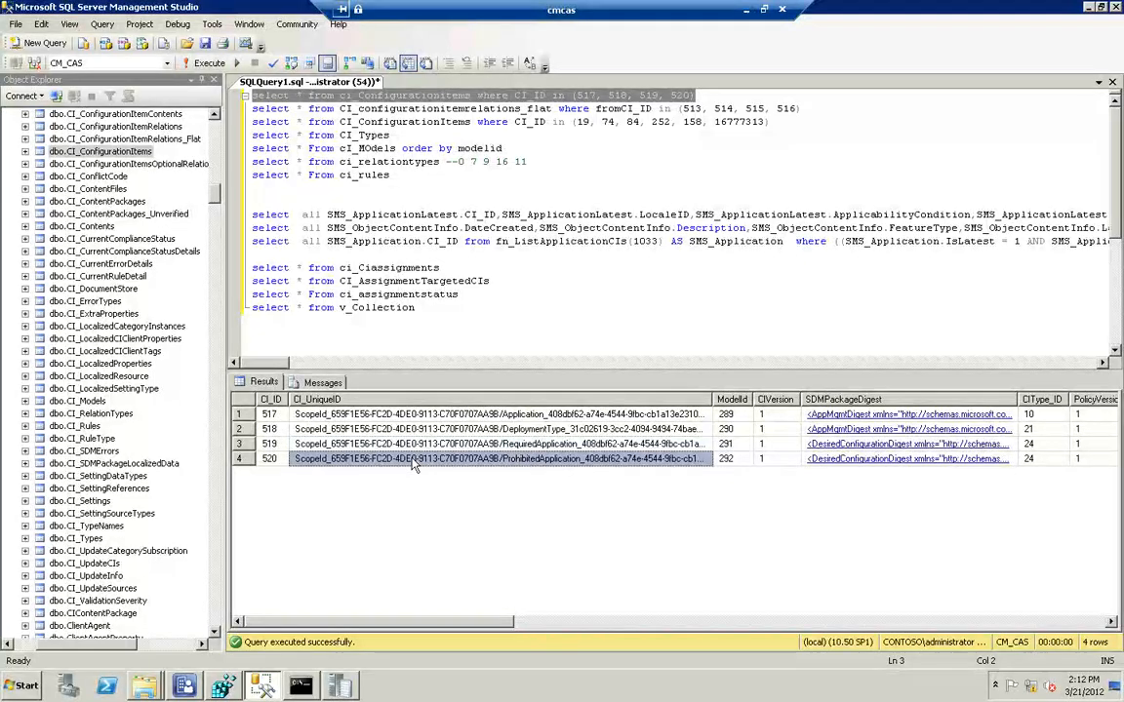
pyautogui.click(500, 417)
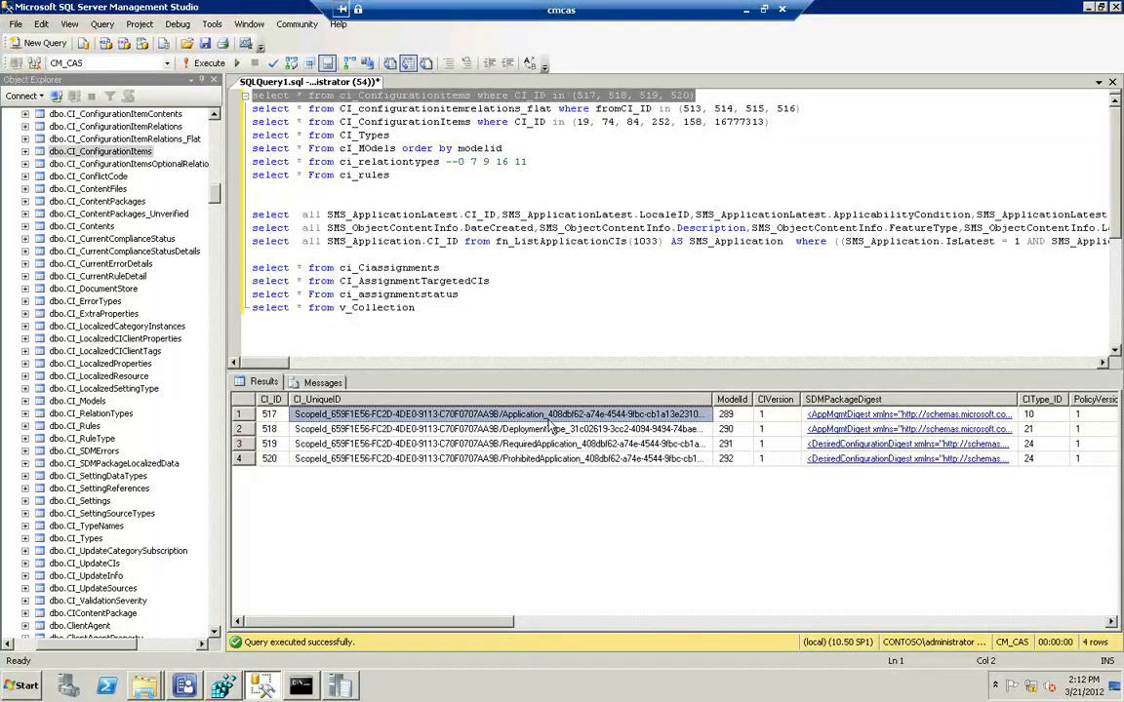
pyautogui.click(535, 430)
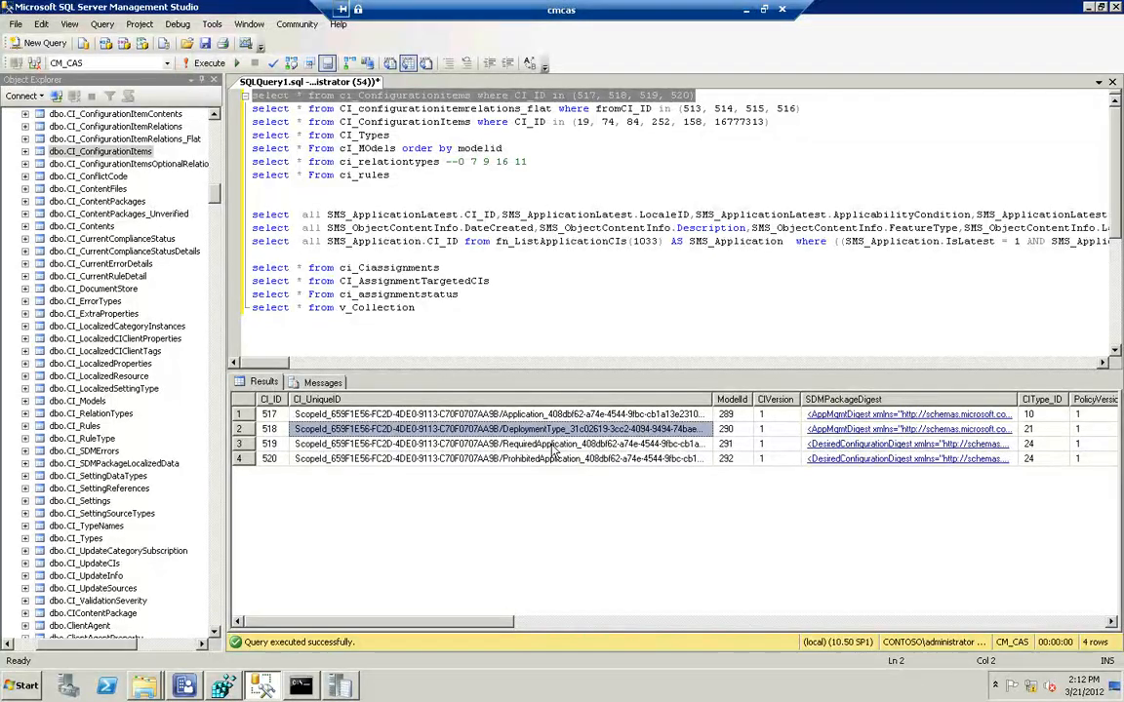
pyautogui.click(553, 445)
pyautogui.click(554, 460)
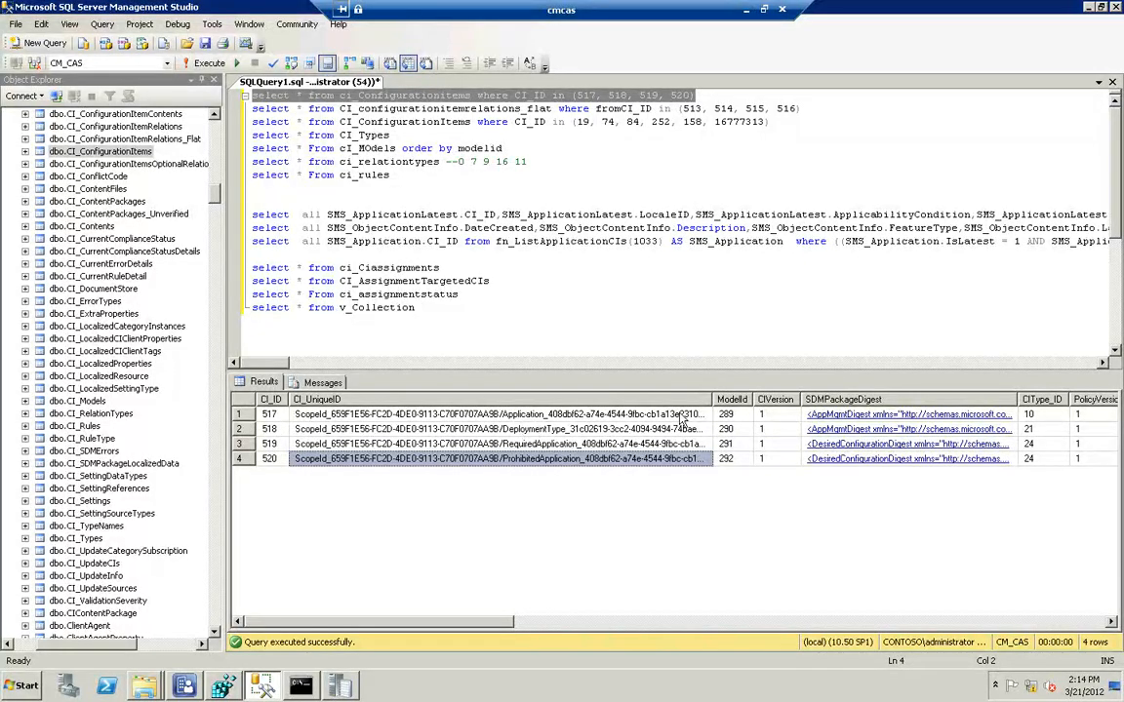
# Open the SDMPackageDigest XML of CI 517, examine its application title, and close the XML document
pyautogui.click(896, 416)
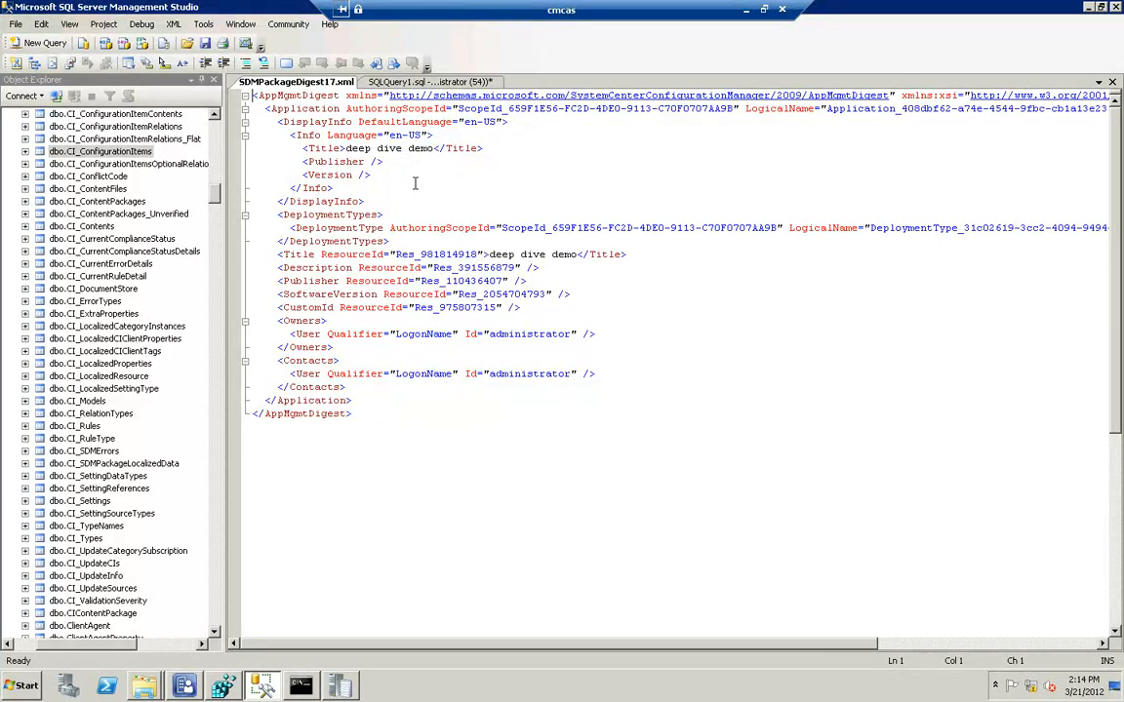
pyautogui.moveTo(482, 148); pyautogui.dragTo(290, 149)
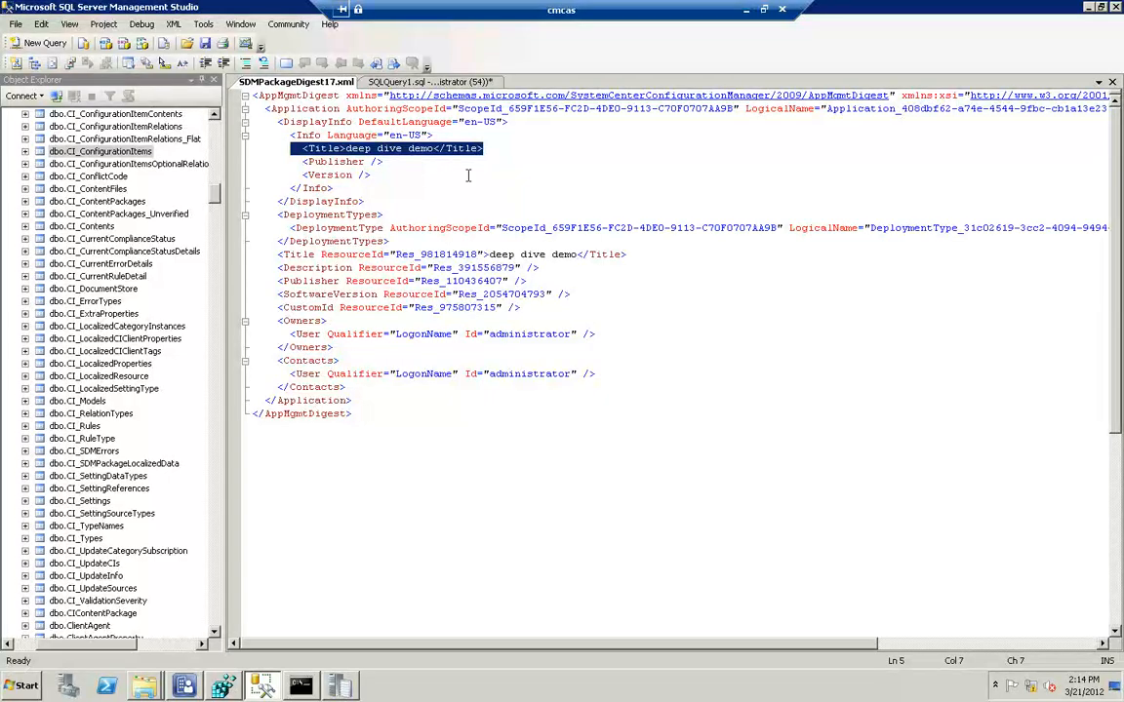
pyautogui.click(1112, 82)
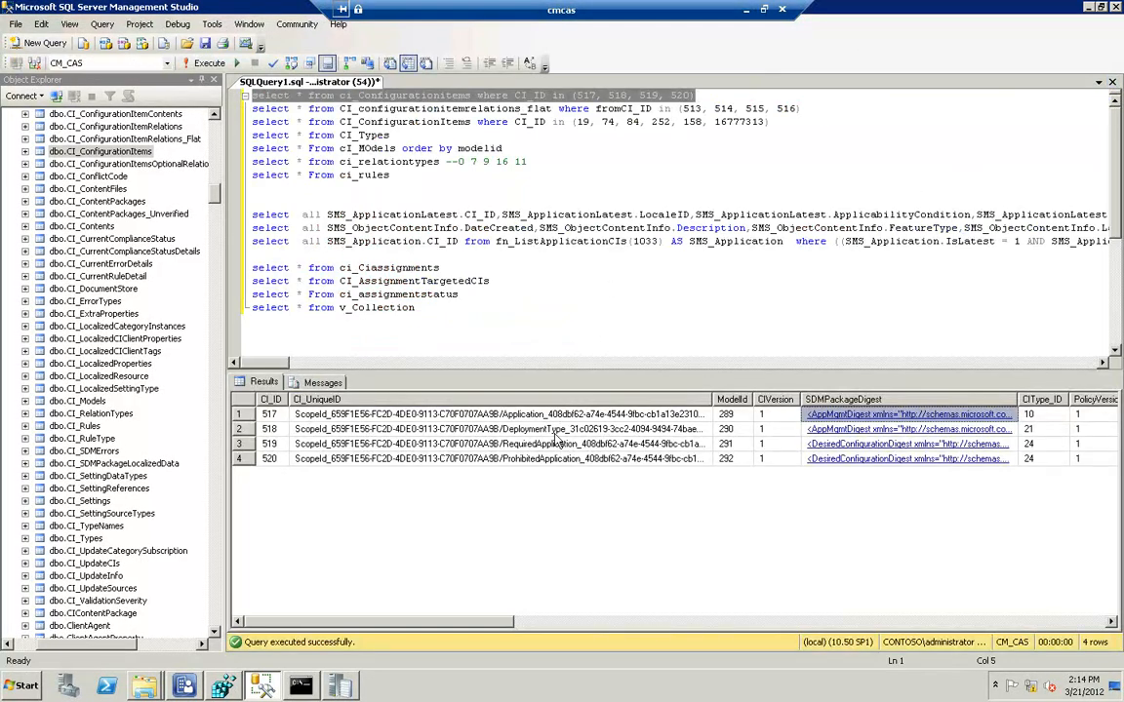
# Open the SDMPackageDigest XML of CI 518 and examine its installer technology, execution context, logon requirement and content location
pyautogui.click(837, 436)
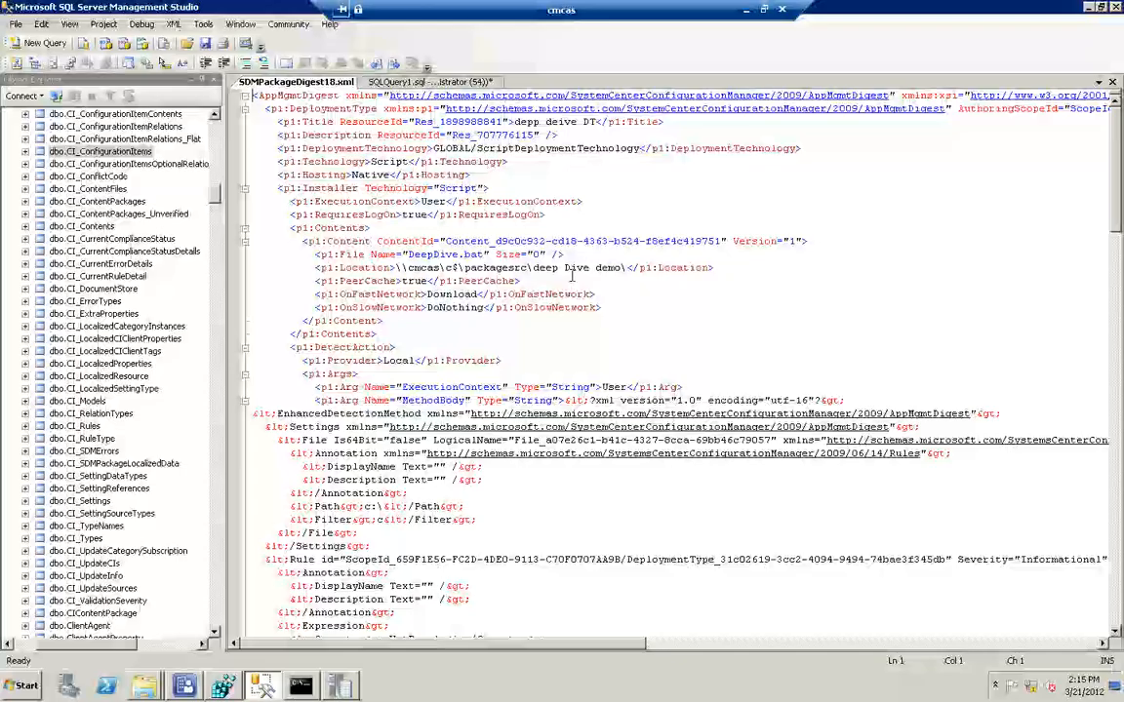
pyautogui.click(415, 200)
pyautogui.moveTo(452, 201); pyautogui.dragTo(411, 200)
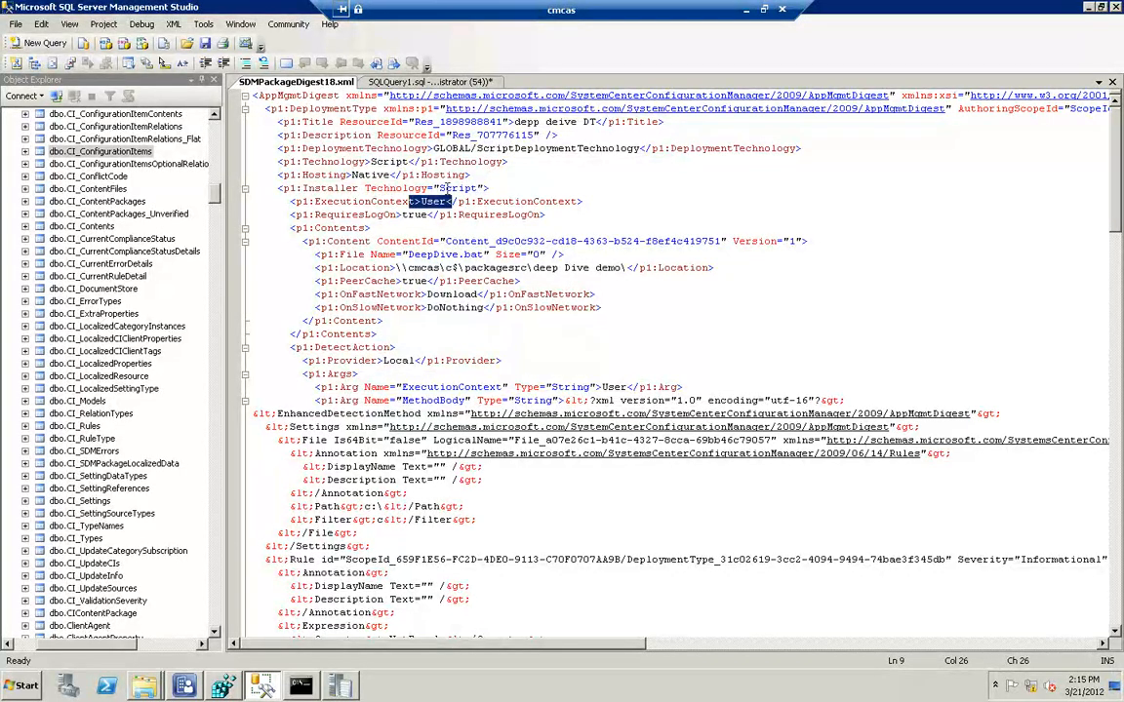
pyautogui.moveTo(446, 188); pyautogui.dragTo(297, 188)
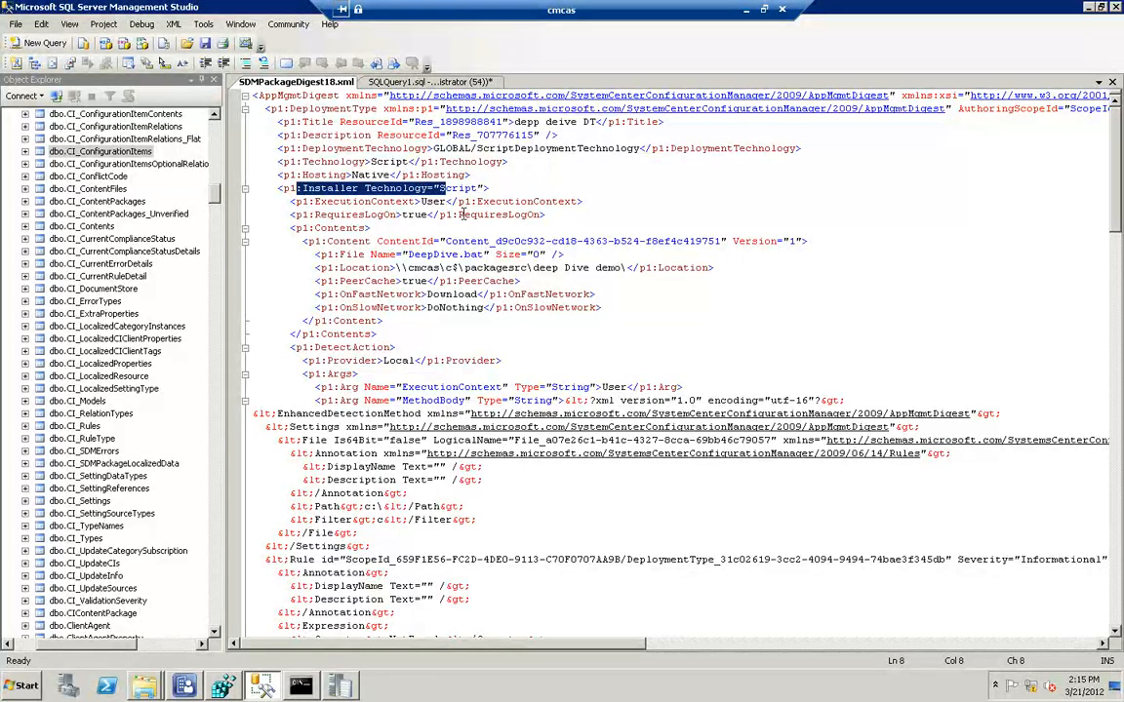
pyautogui.moveTo(462, 215); pyautogui.dragTo(374, 215)
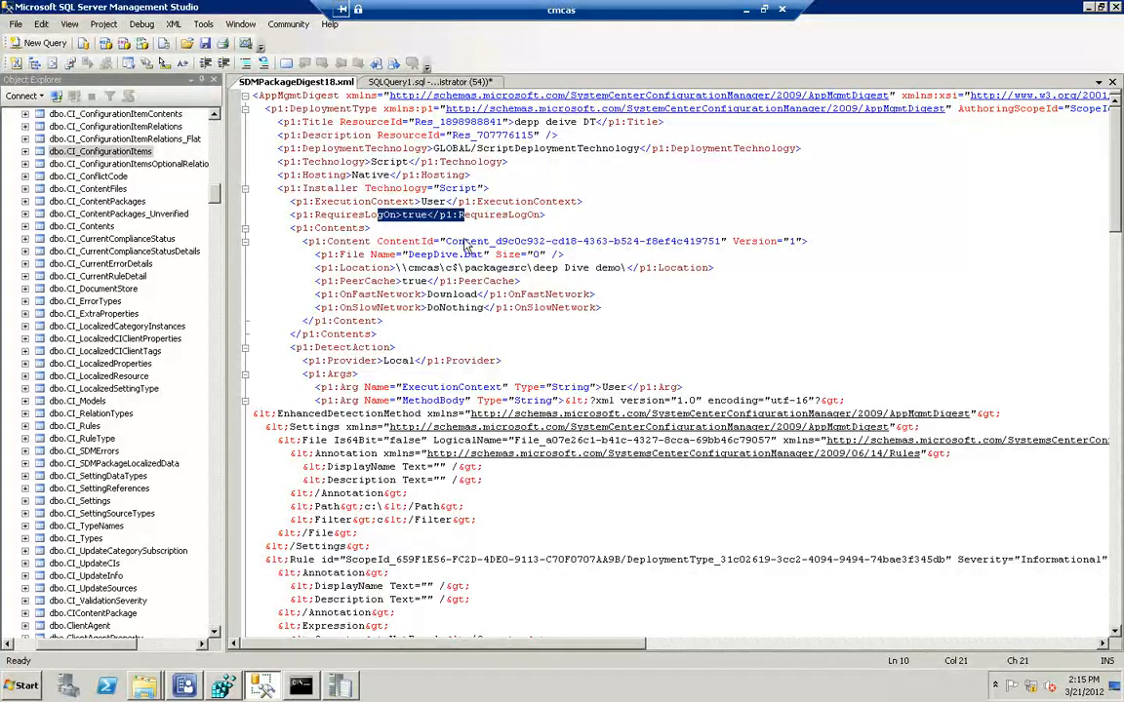
pyautogui.moveTo(694, 268); pyautogui.dragTo(314, 268)
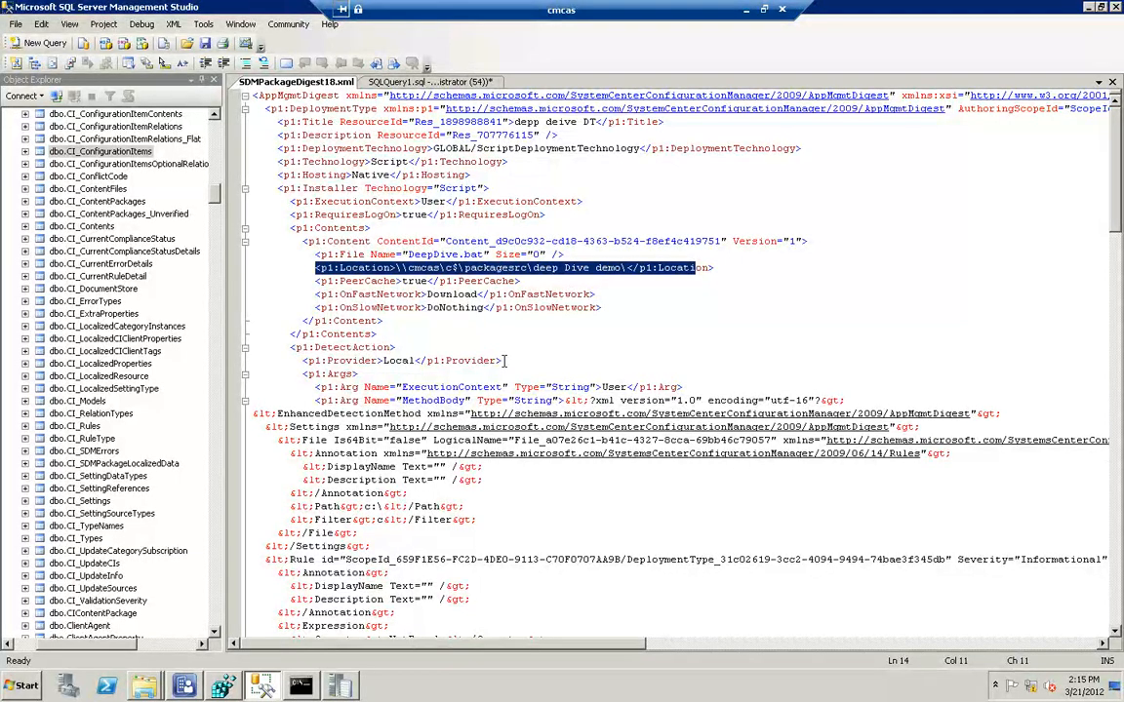
# Examine the detection method, install action arguments, custom data and exit codes in CI 518's SDMPackageDigest XML
pyautogui.scroll(-4, 506, 376)
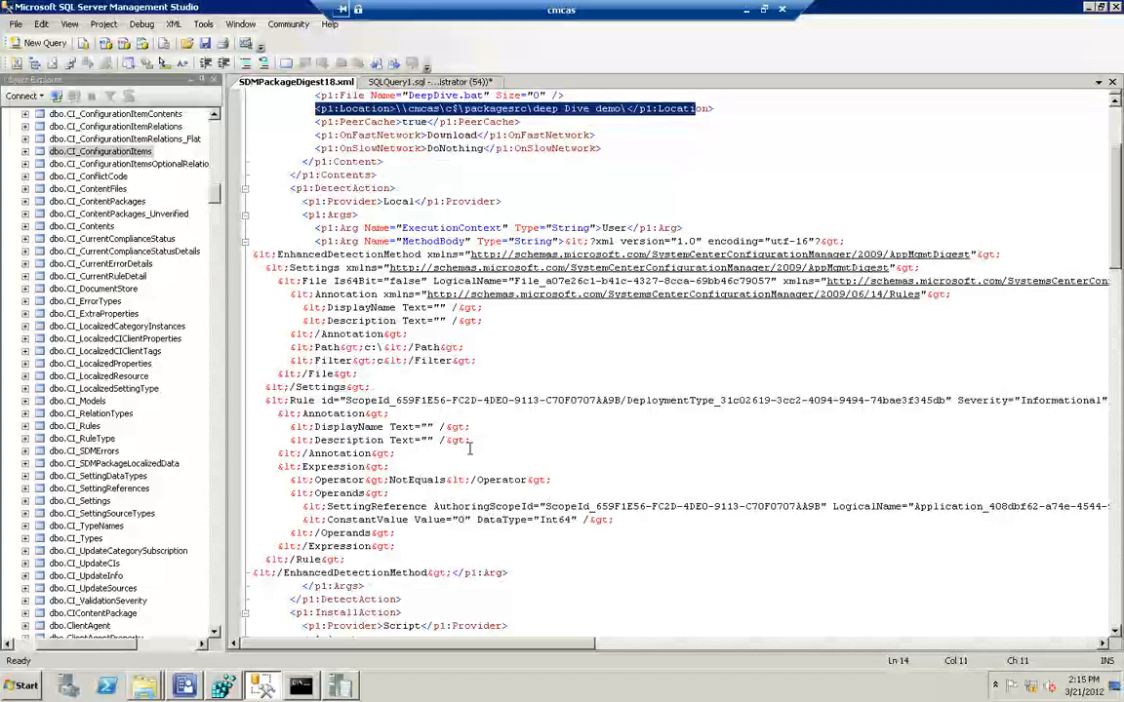
pyautogui.scroll(-9, 460, 408)
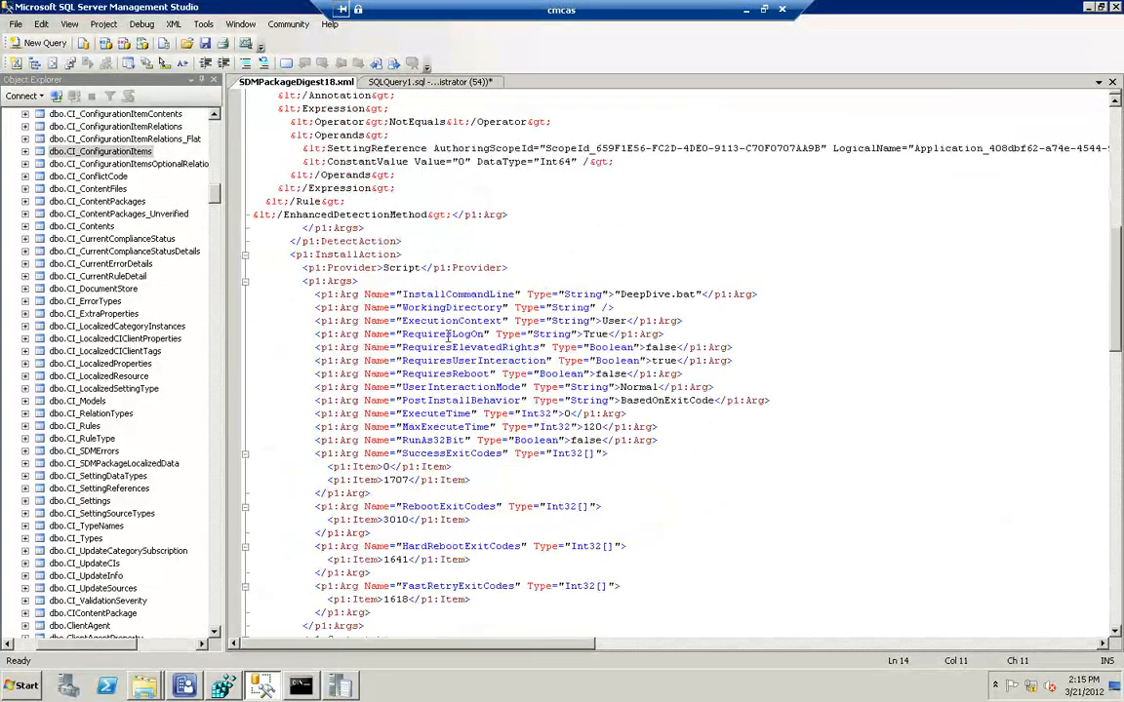
pyautogui.scroll(-13, 446, 337)
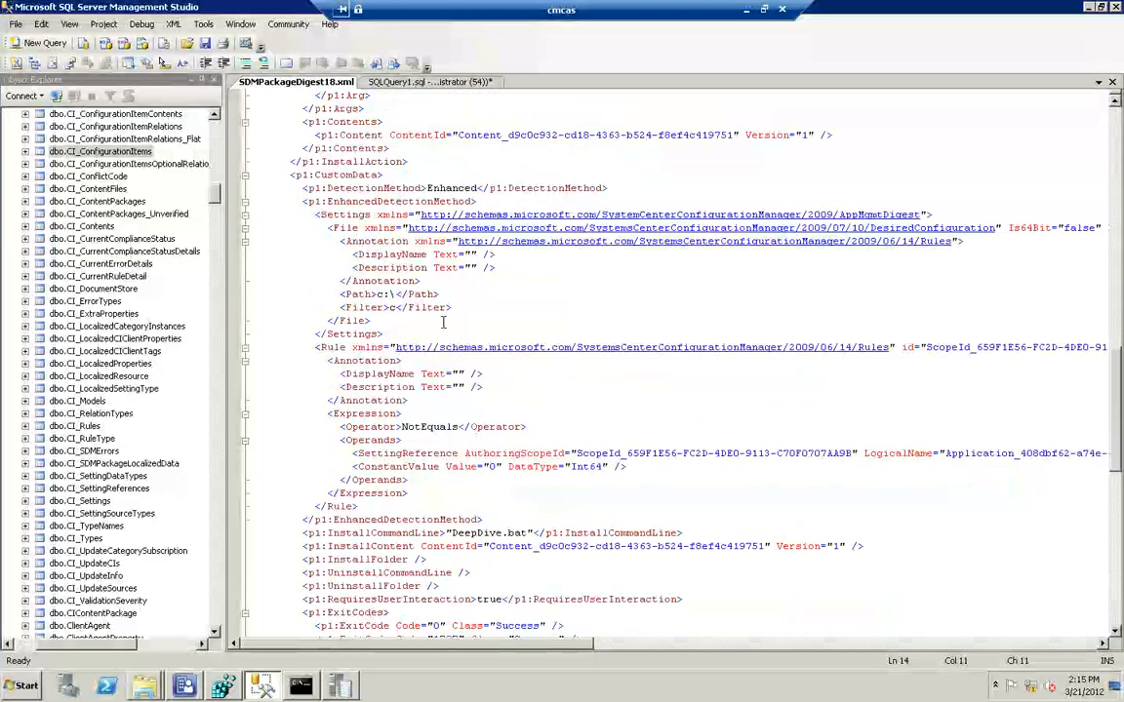
pyautogui.scroll(-6, 459, 328)
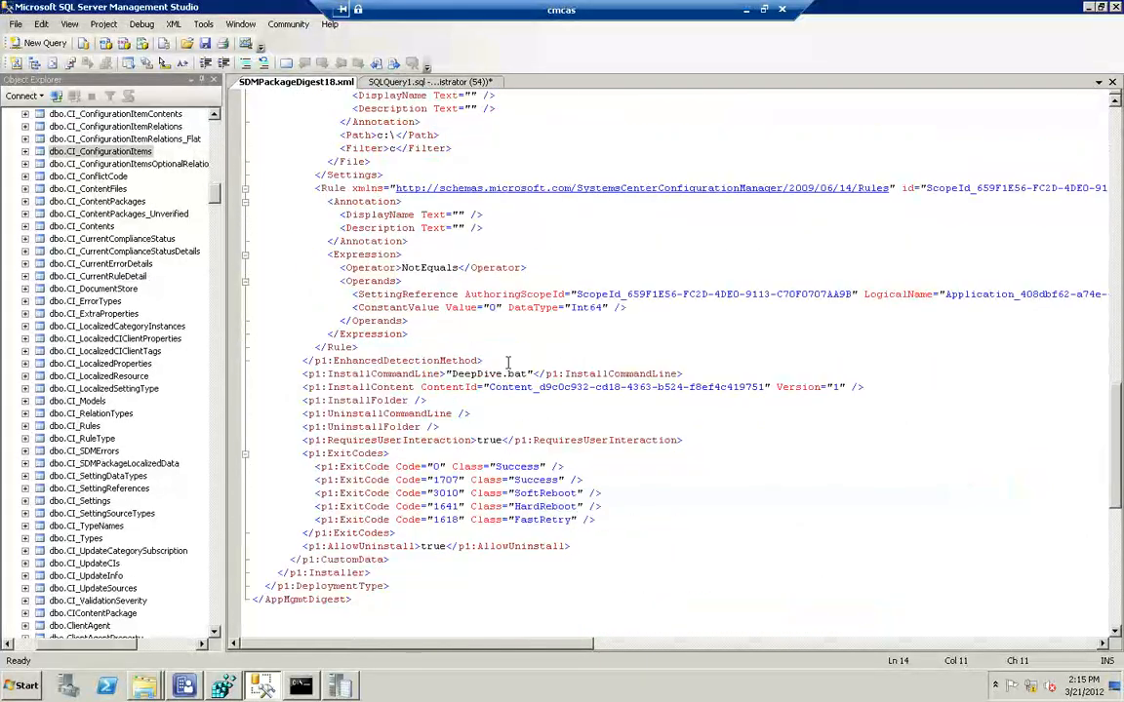
# Examine the install command line and exit codes at the end of CI 518's digest, and close the XML document
pyautogui.scroll(-5, 507, 361)
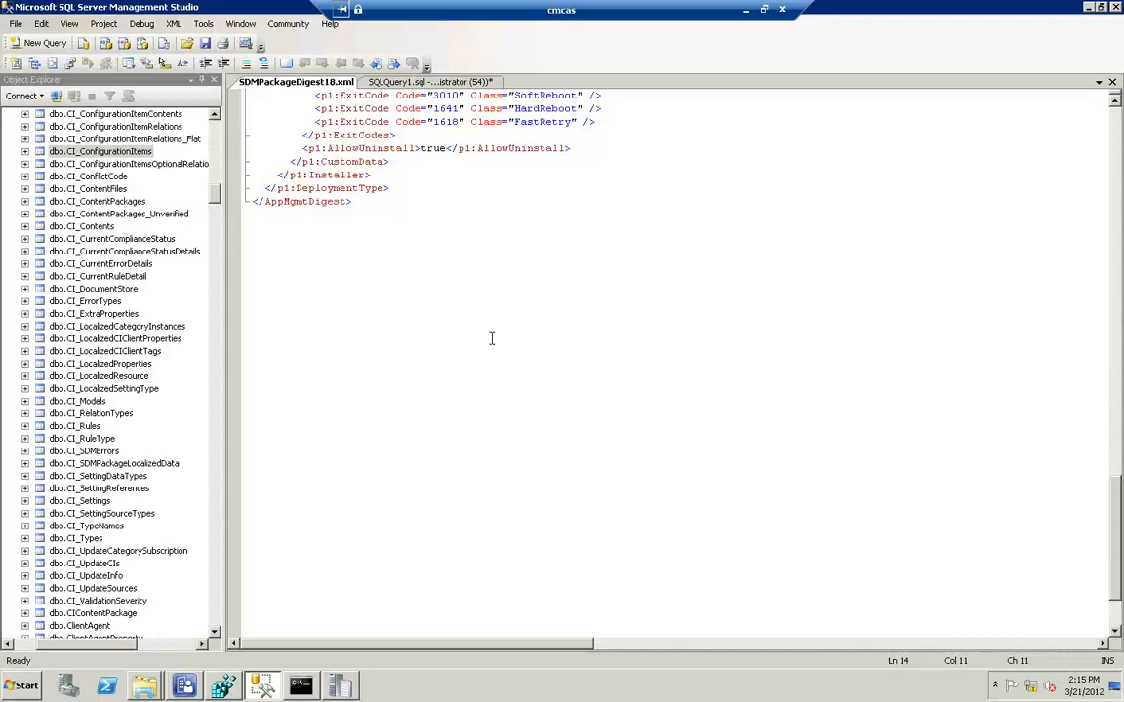
pyautogui.scroll(2, 507, 322)
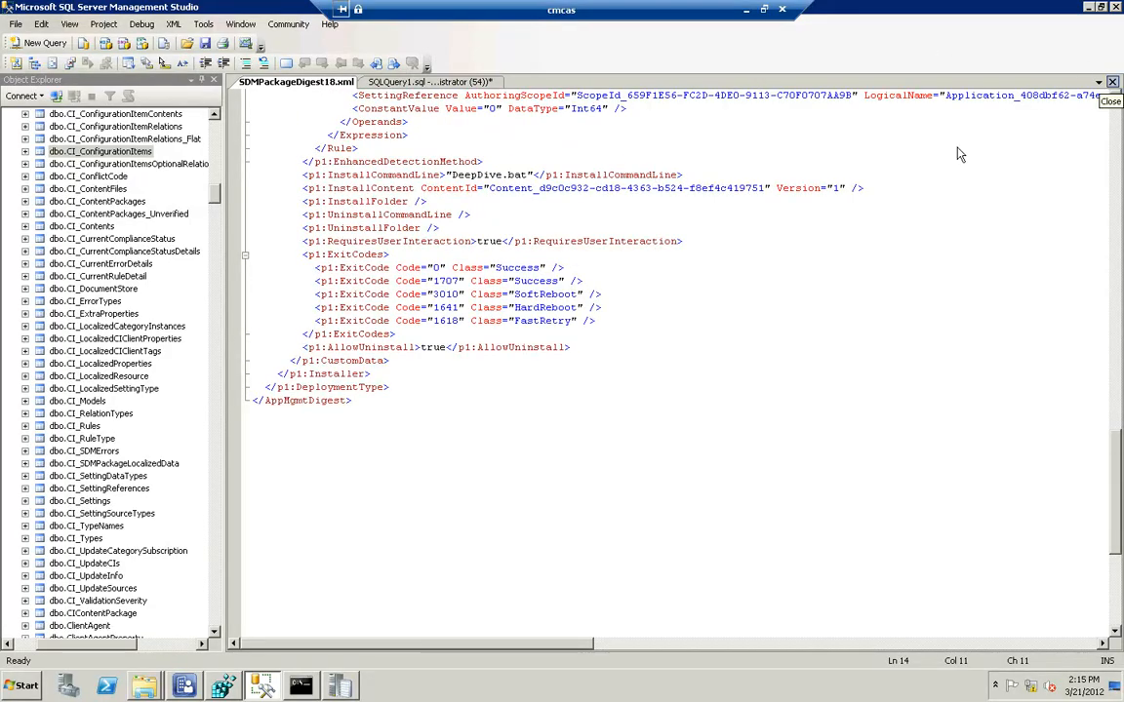
pyautogui.click(1110, 81)
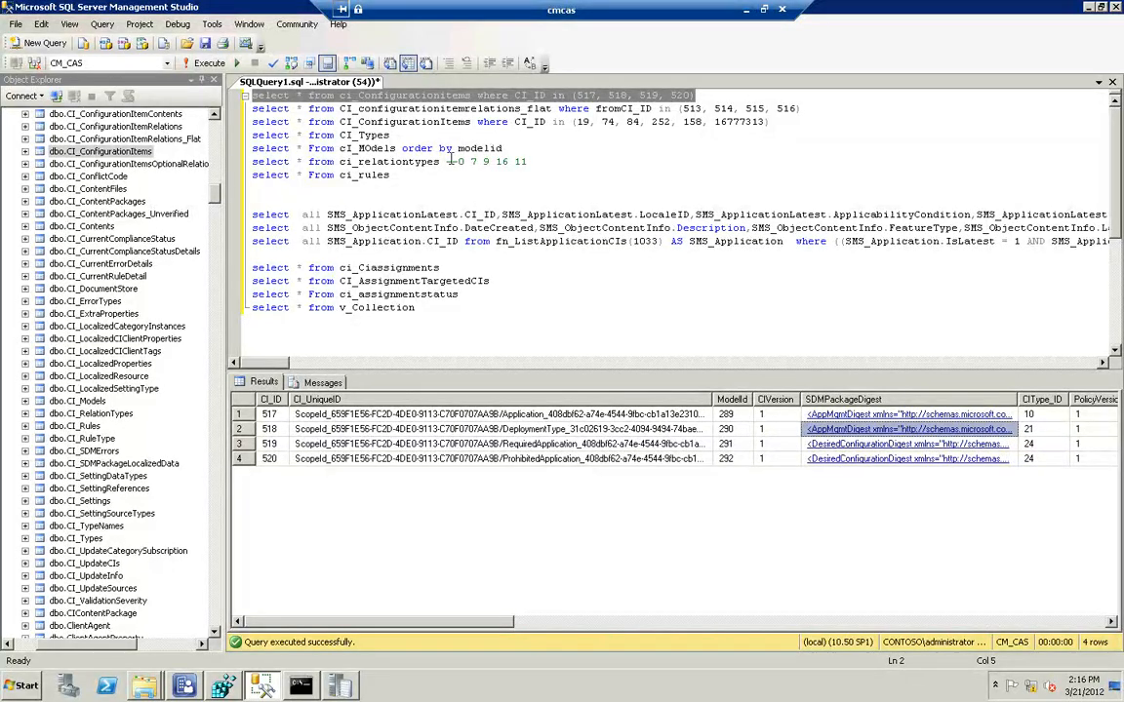
# Run the CI_Models query ordered by modelid, and widen the ModelName column to read the names of models 289 to 292
pyautogui.moveTo(503, 148); pyautogui.dragTo(233, 147)
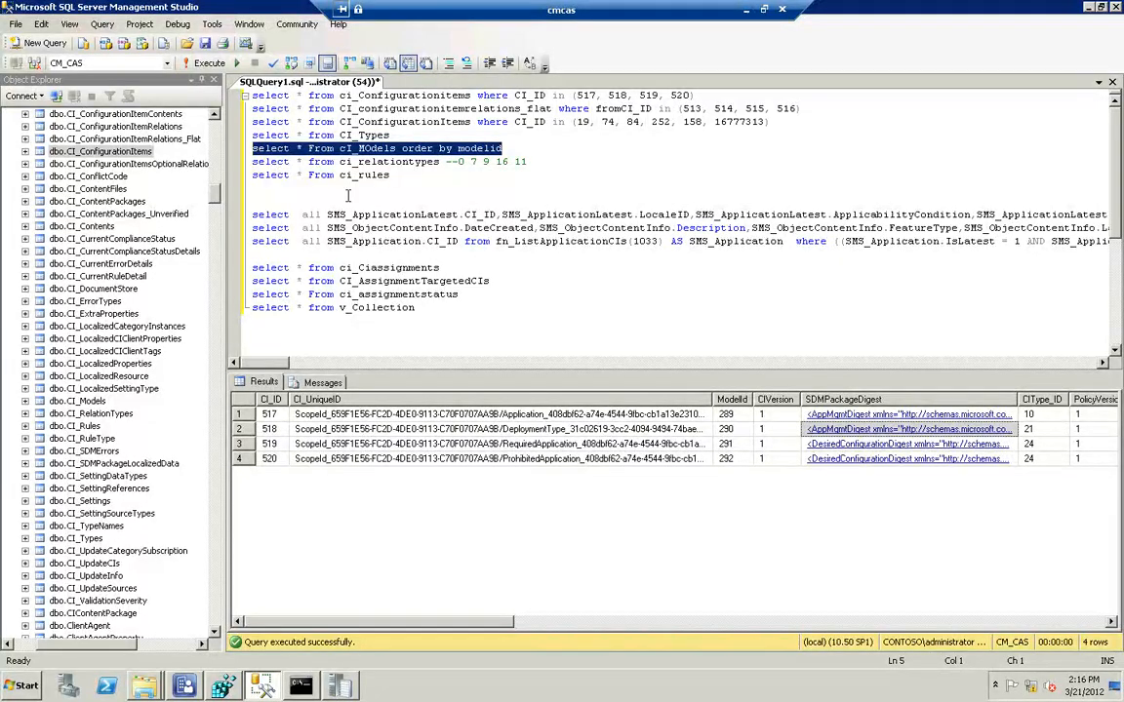
pyautogui.press('F5')
pyautogui.click(576, 548)
pyautogui.scroll(-10, 576, 548)
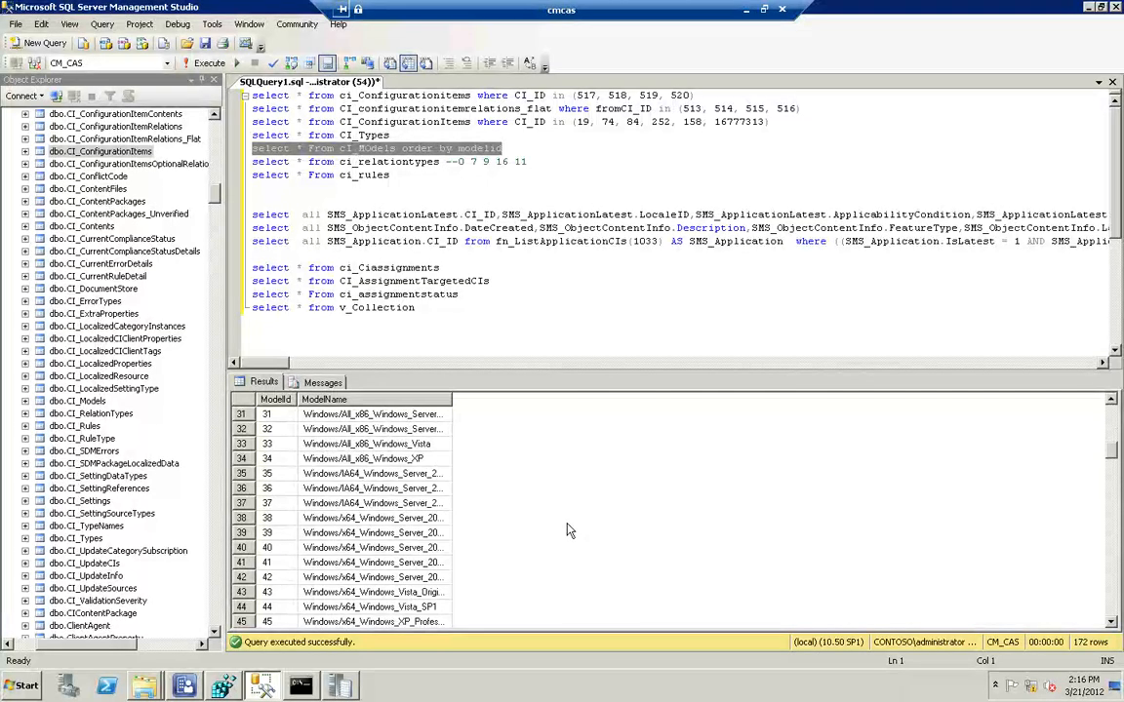
pyautogui.scroll(-16, 570, 531)
pyautogui.scroll(-7, 576, 516)
pyautogui.rightClick(568, 514)
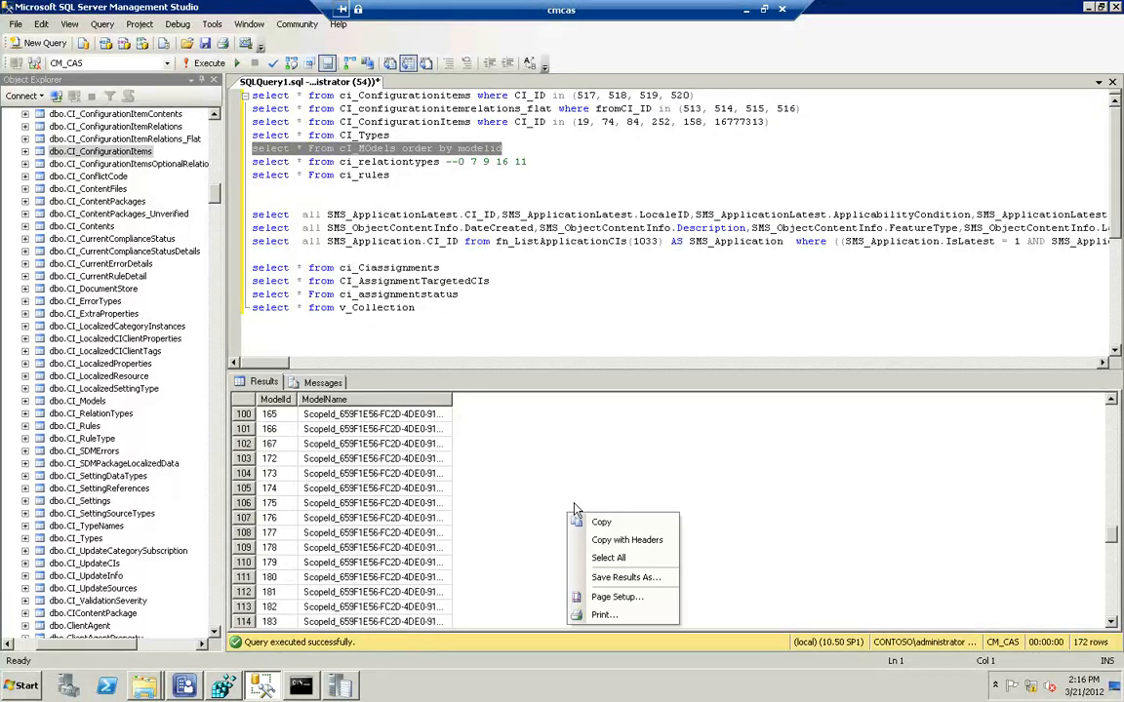
pyautogui.click(536, 528)
pyautogui.scroll(-10, 537, 523)
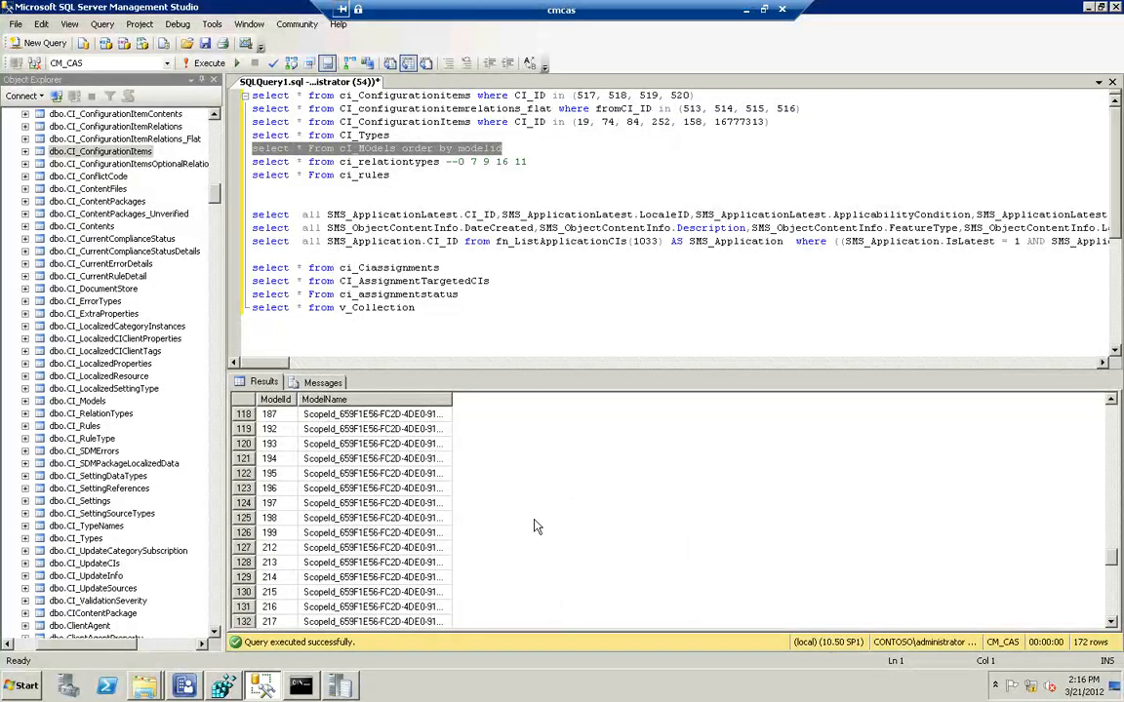
pyautogui.scroll(-10, 535, 522)
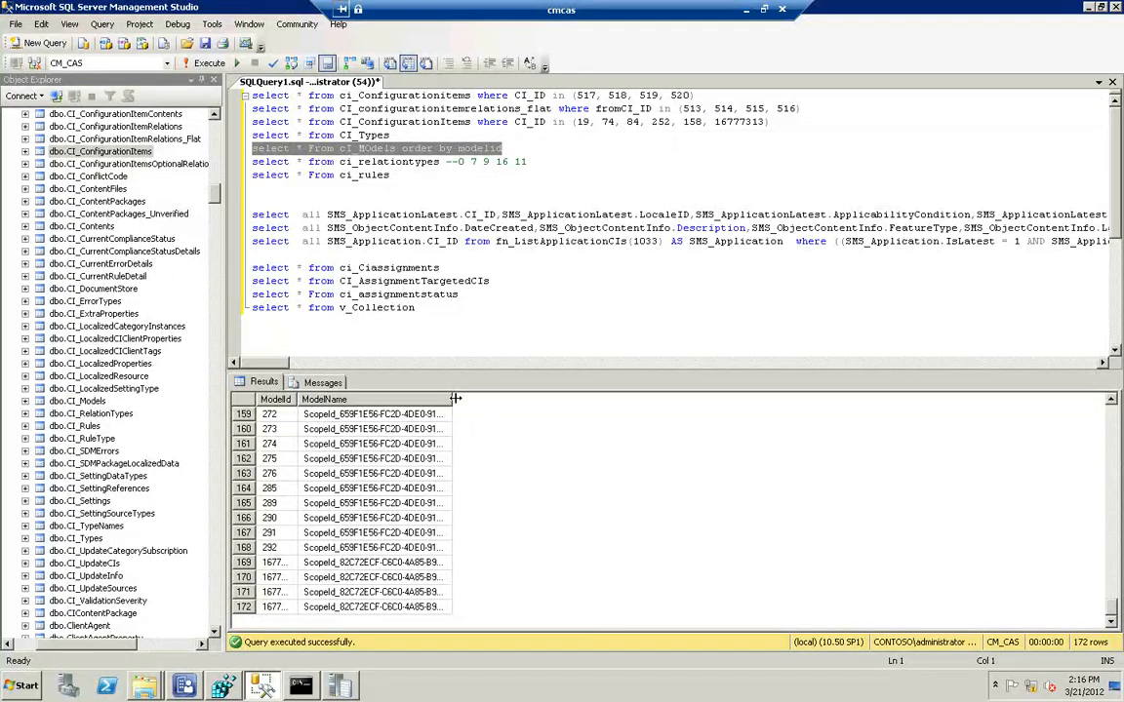
pyautogui.moveTo(466, 399); pyautogui.dragTo(572, 401)
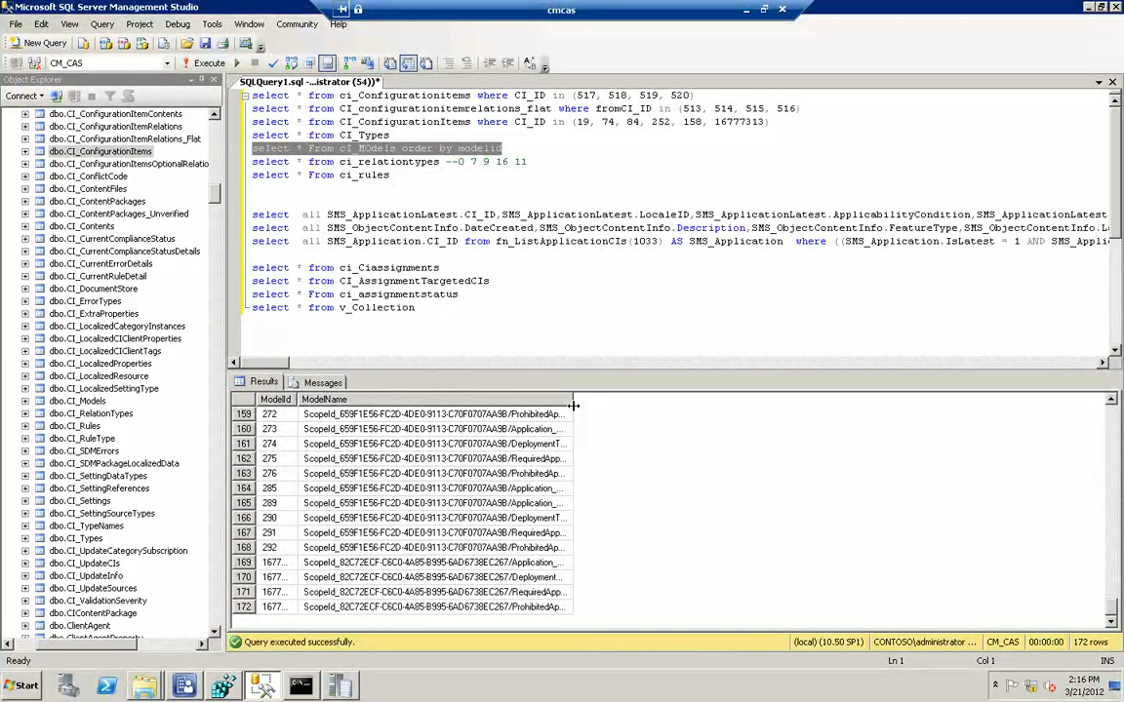
pyautogui.moveTo(601, 406); pyautogui.dragTo(617, 410)
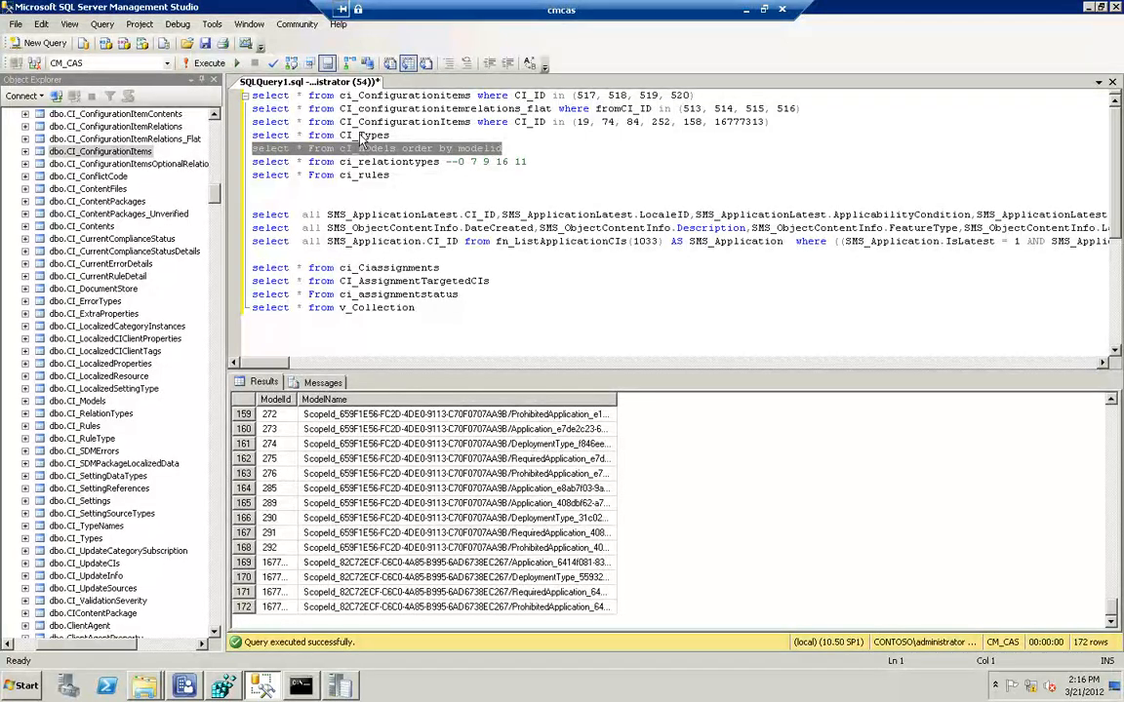
# Rerun the ci_Configurationitems query for CI_IDs 517, 518, 519 and 520
pyautogui.moveTo(706, 95); pyautogui.dragTo(167, 90)
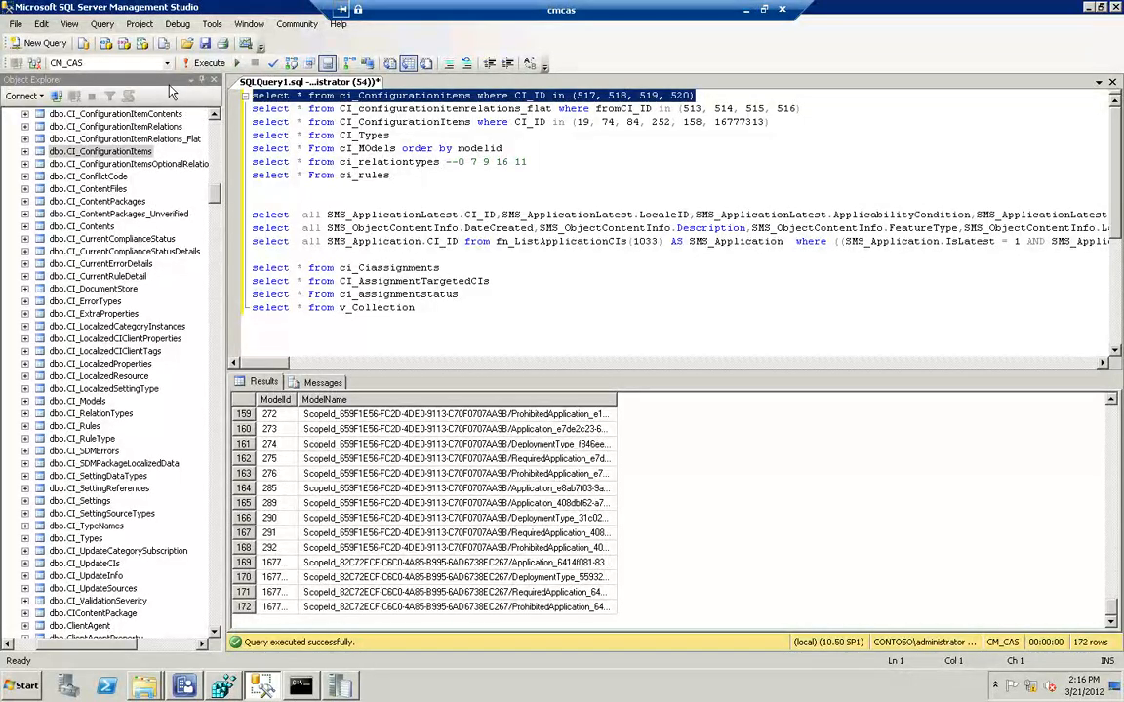
pyautogui.press('F5')
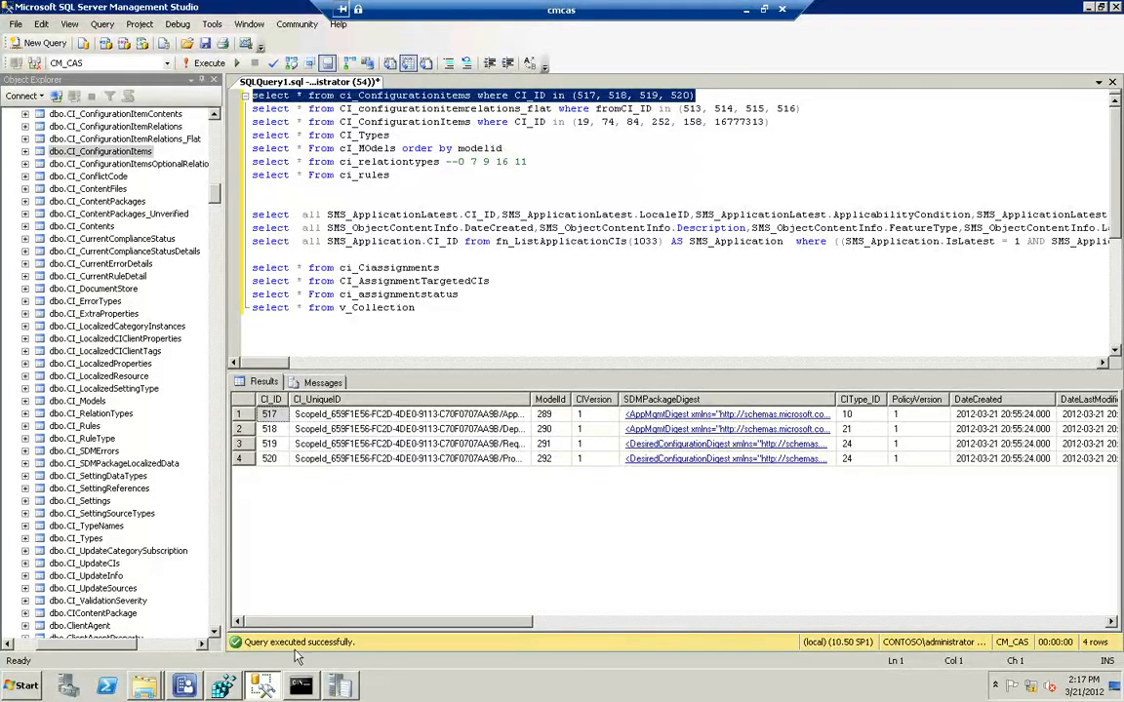
# Switch to the Configuration Manager console, view the revision history of the deep dive demo application, and dismiss it without changes
pyautogui.click(198, 687)
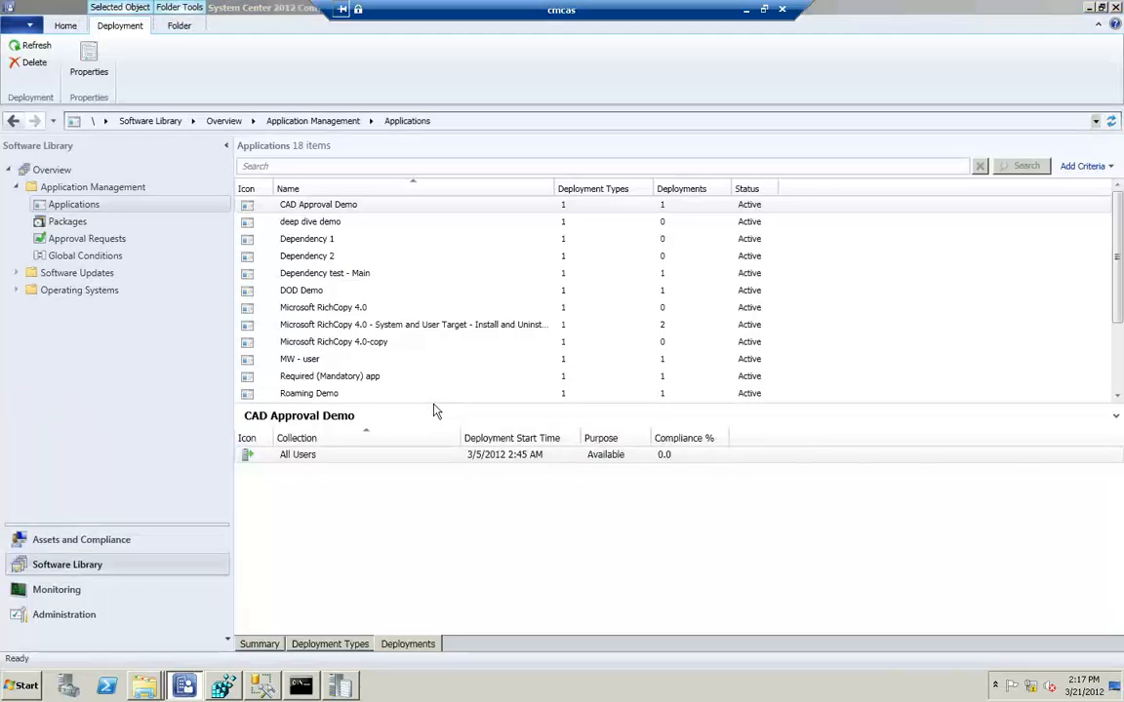
pyautogui.click(328, 222)
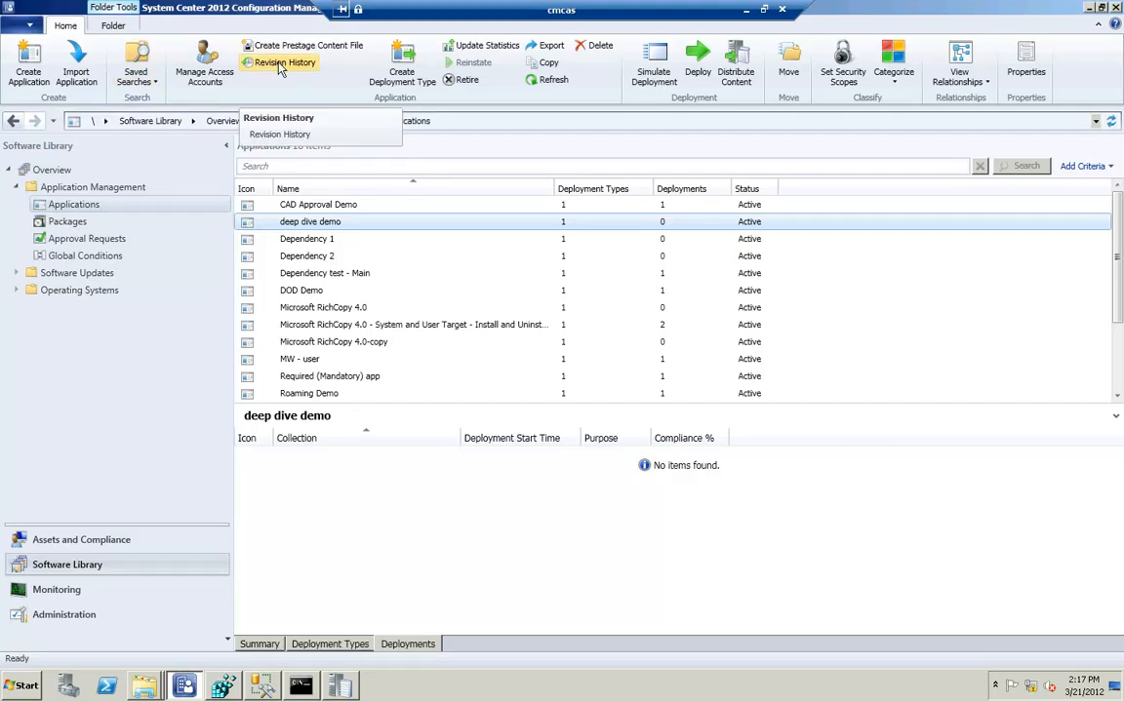
pyautogui.click(279, 64)
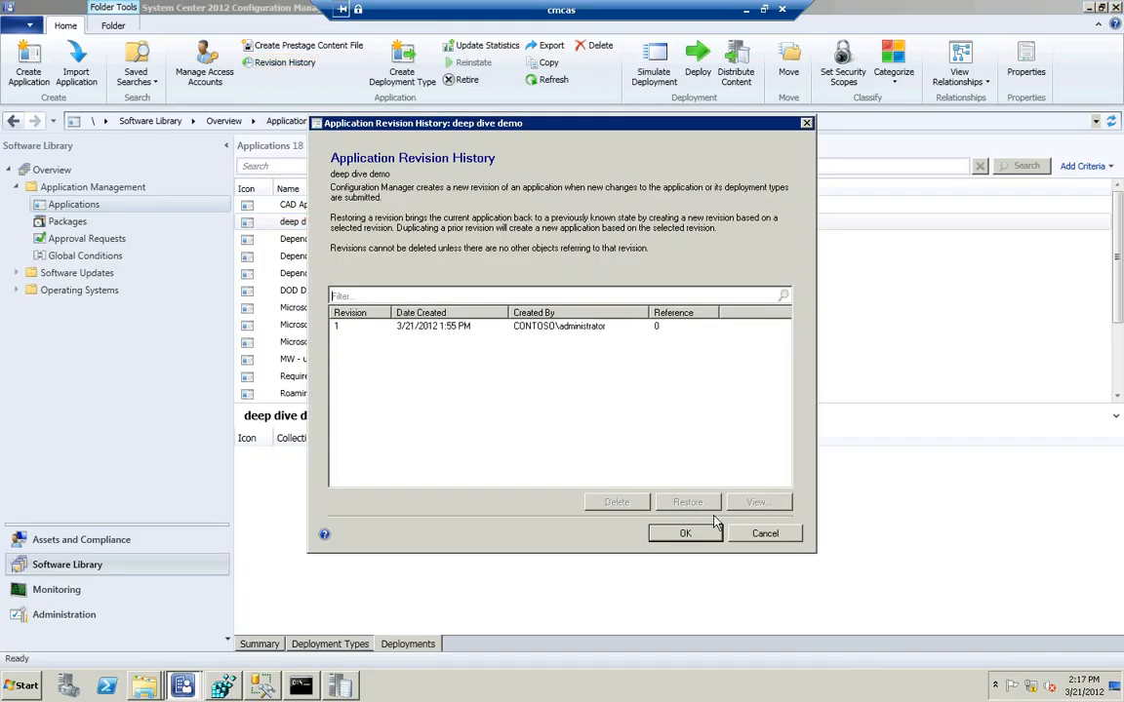
pyautogui.click(765, 535)
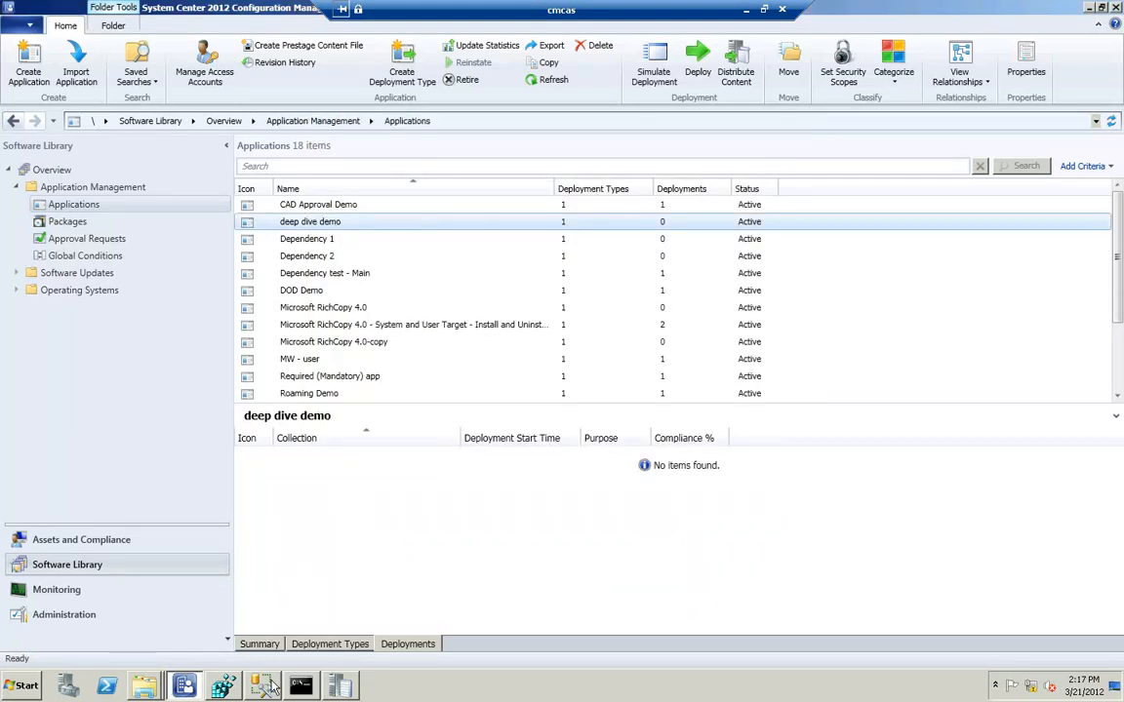
# Return to SQL Server Management Studio, run the CI_Types query, and examine the type names matching CIType_ID 10, 21 and 24
pyautogui.hotkey('alt', 'Tab')
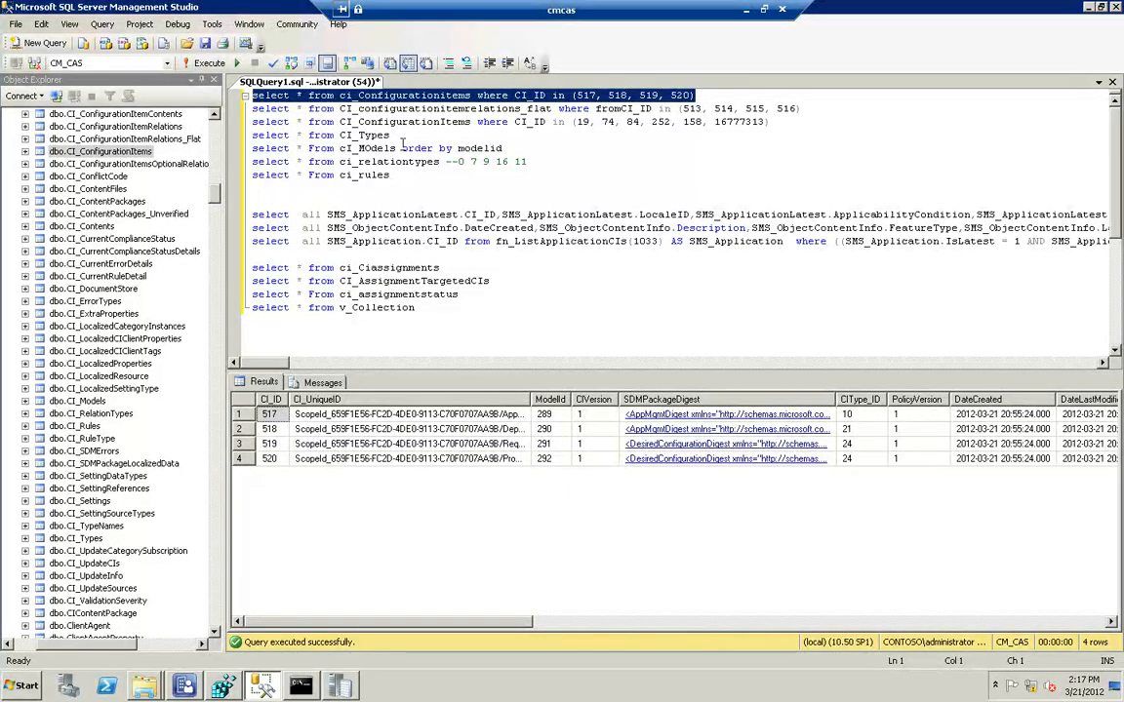
pyautogui.moveTo(390, 135); pyautogui.dragTo(230, 133)
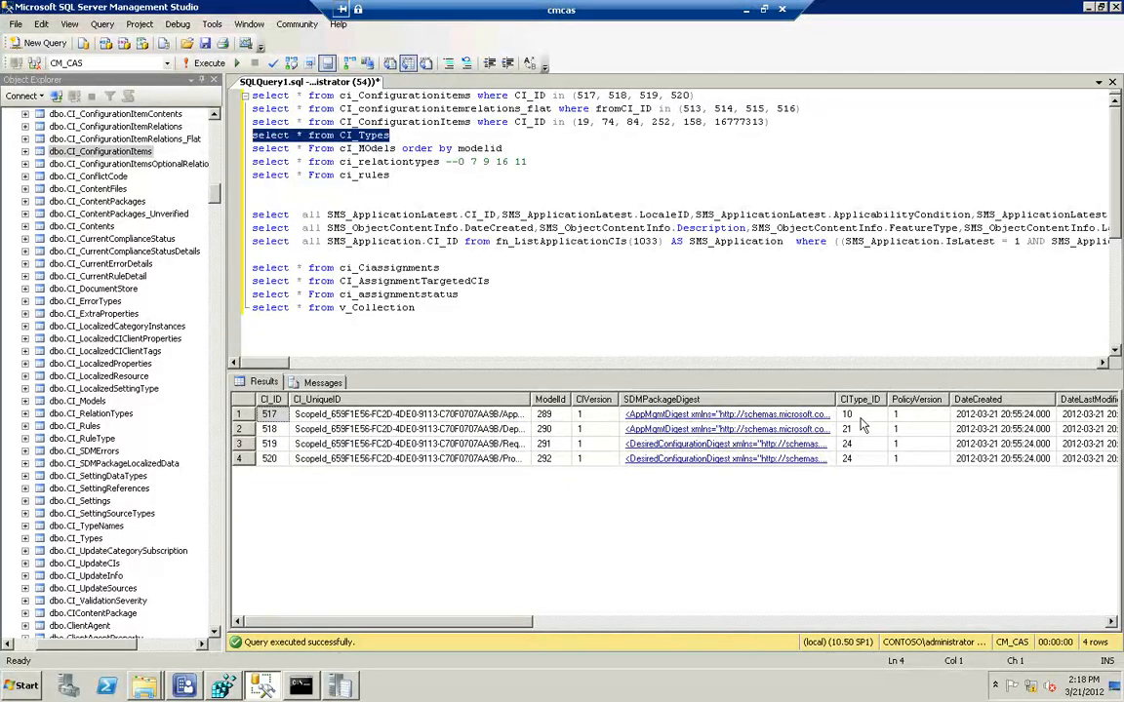
pyautogui.press('F5')
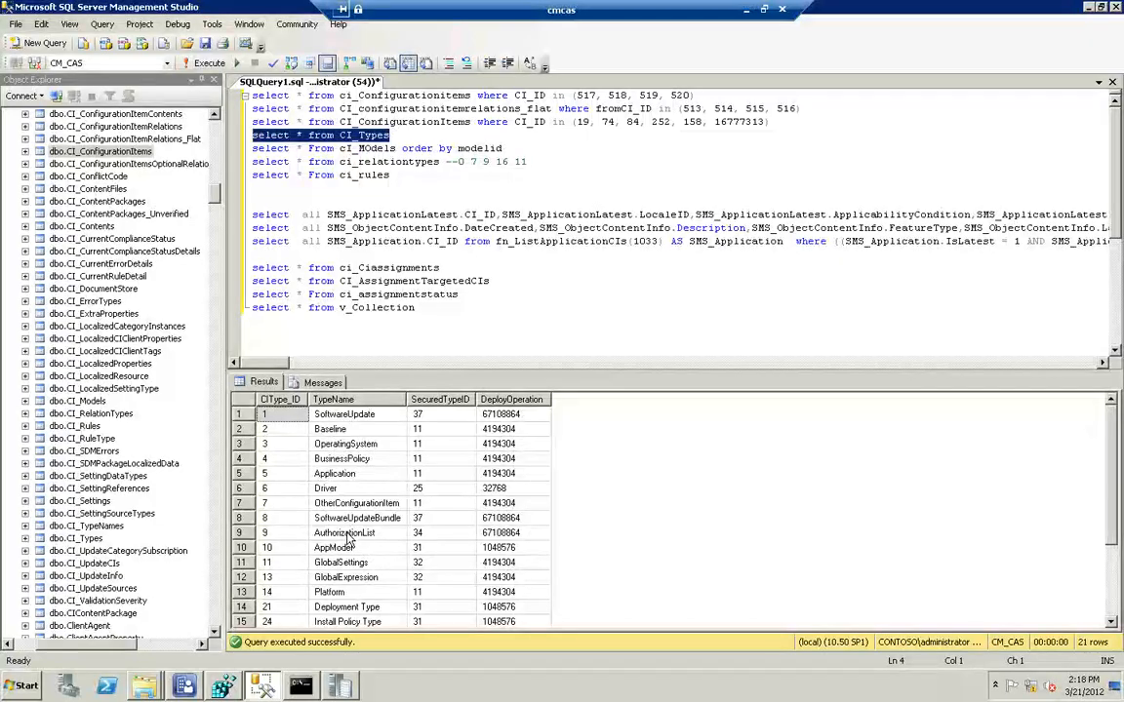
pyautogui.scroll(-4, 348, 540)
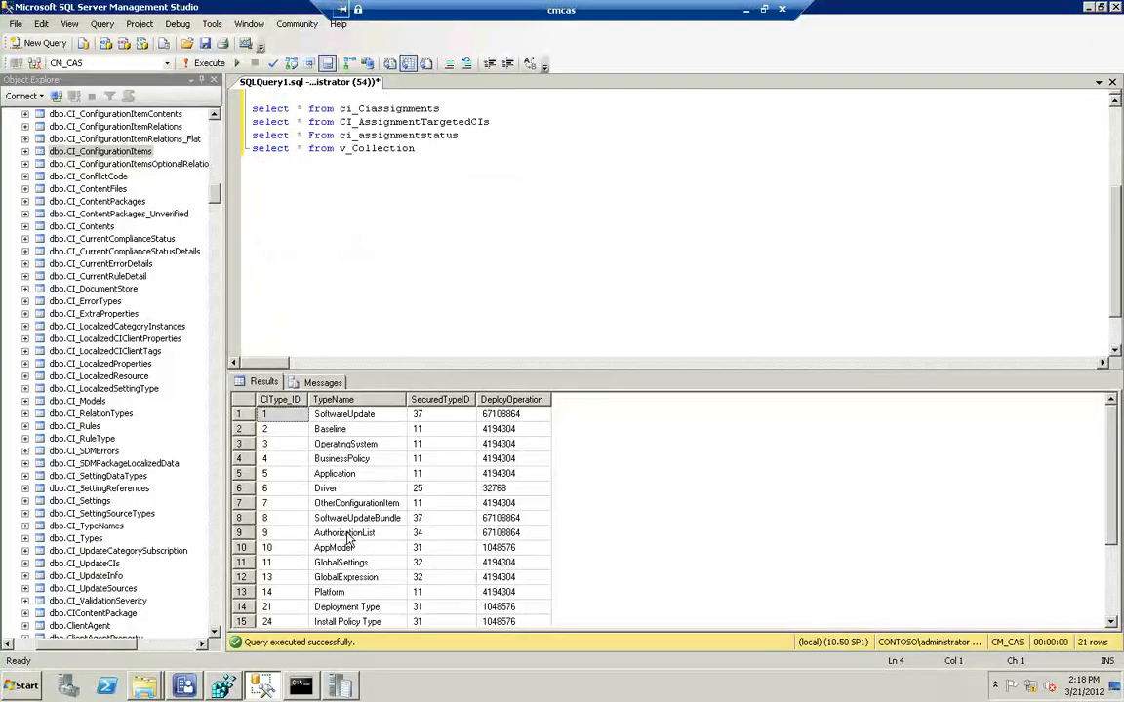
pyautogui.click(569, 530)
pyautogui.scroll(-3, 569, 531)
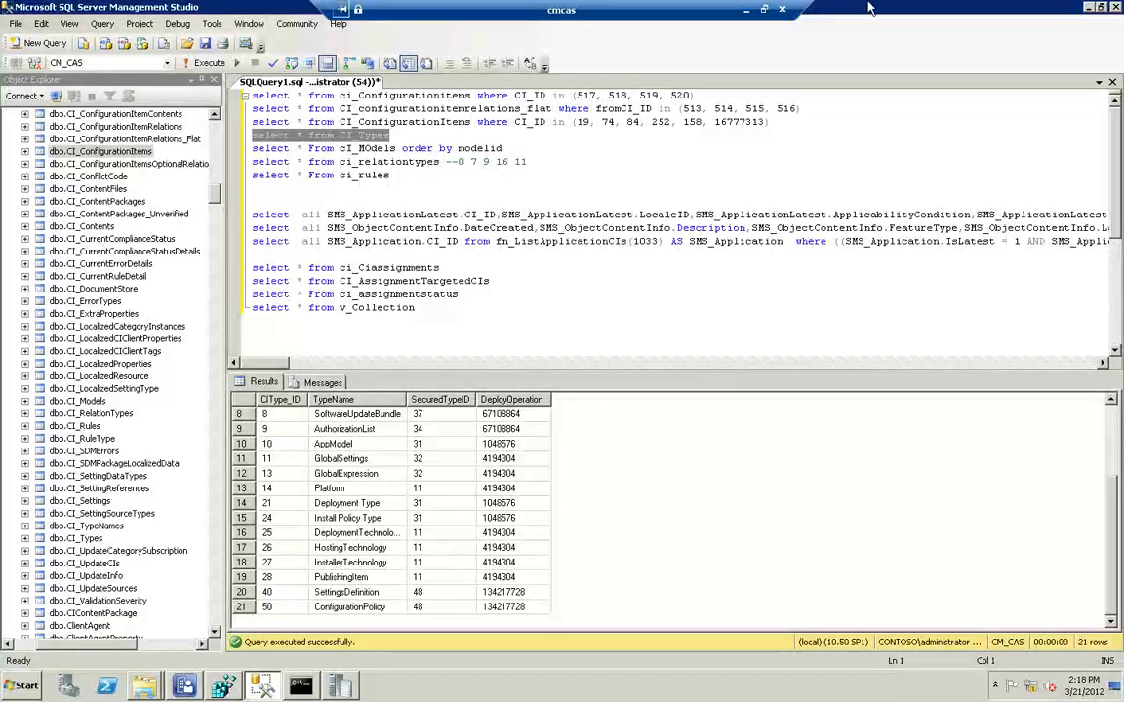
# Query ci_Configurationitems again for CI_IDs 517 to 520 and examine the policy version, creation and modification columns
pyautogui.click(766, 94)
pyautogui.hotkey('shift', 'Home')
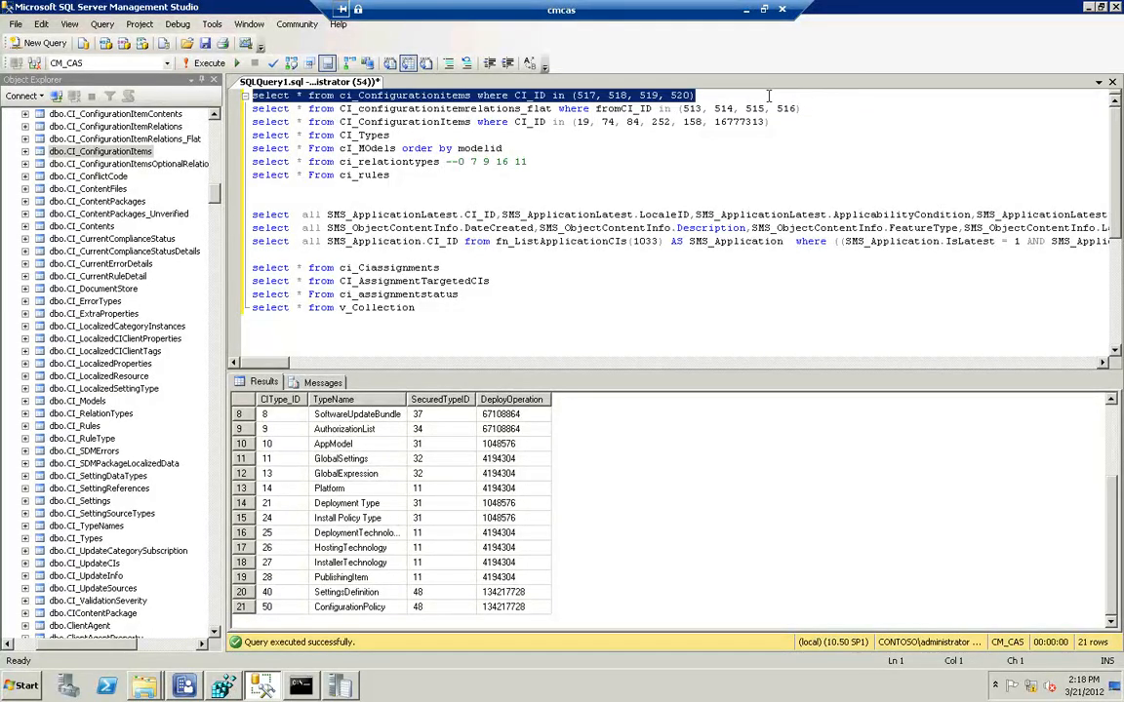
pyautogui.press('F5')
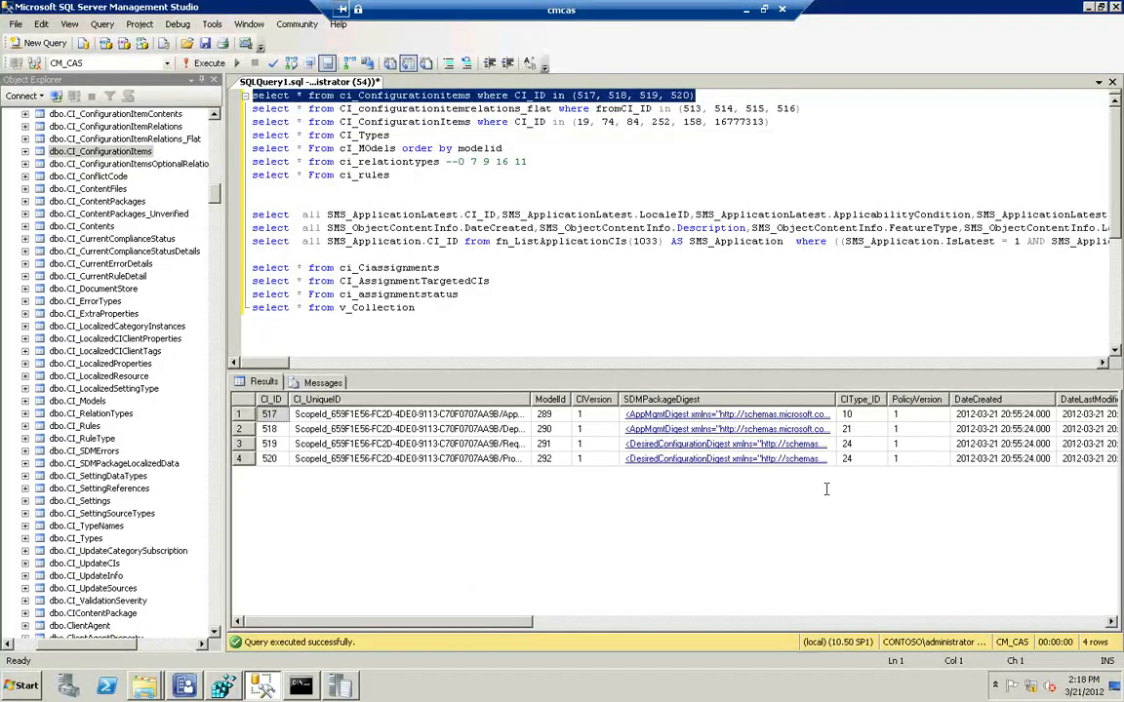
pyautogui.moveTo(551, 625); pyautogui.dragTo(644, 595)
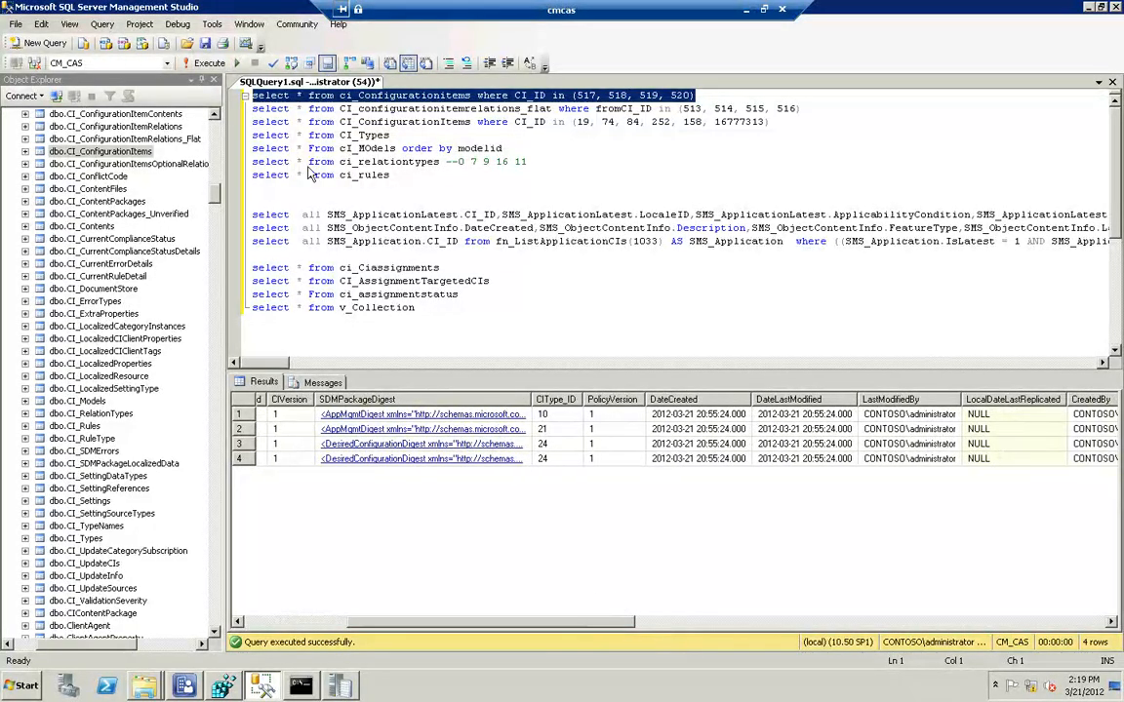
# Examine the triggers of the dbo.CI_ConfigurationItems table, including CI_ConfigurationItems_iud, and collapse the table
pyautogui.doubleClick(51, 153)
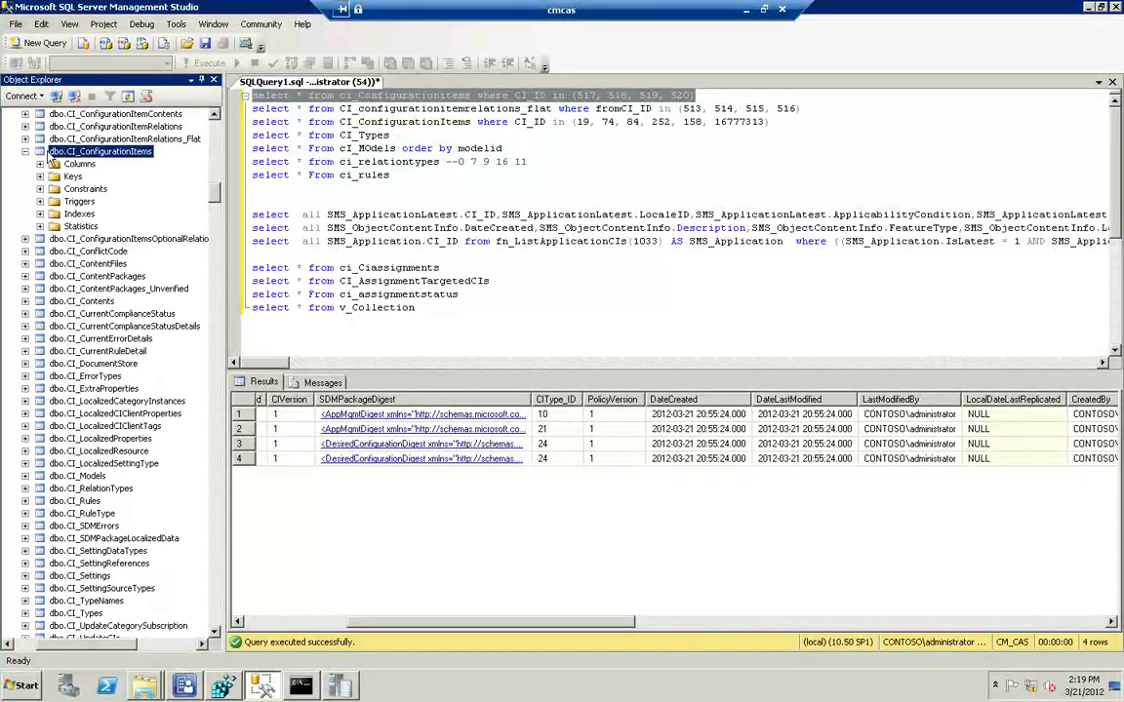
pyautogui.click(40, 201)
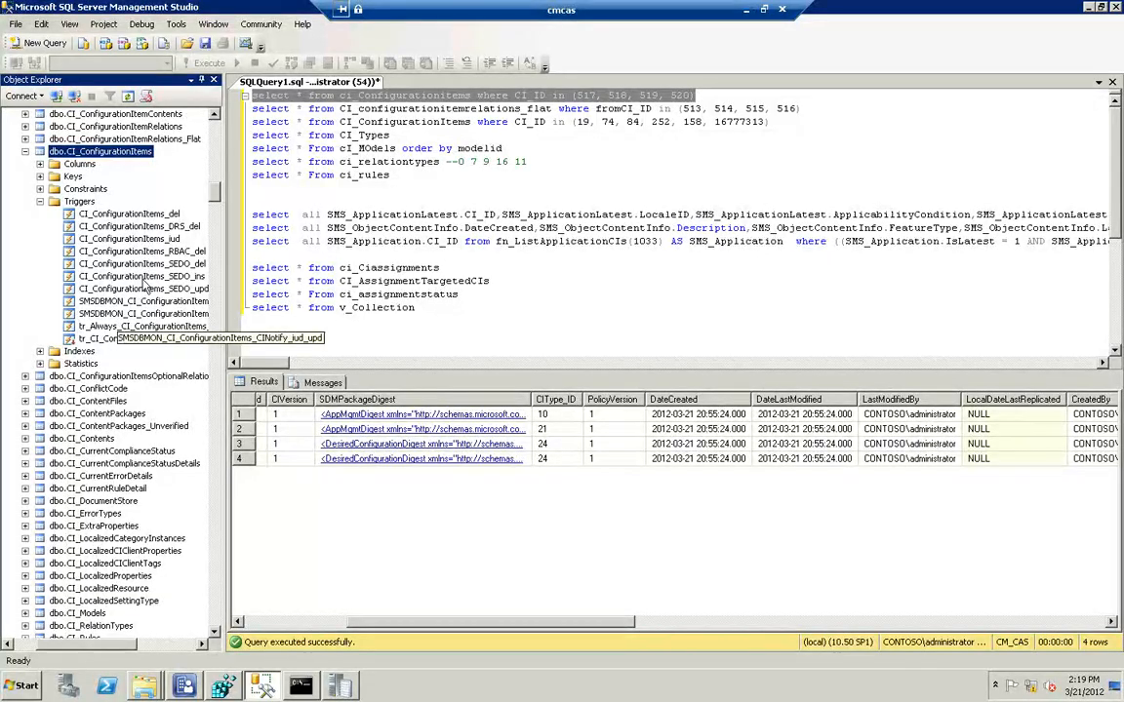
pyautogui.click(137, 239)
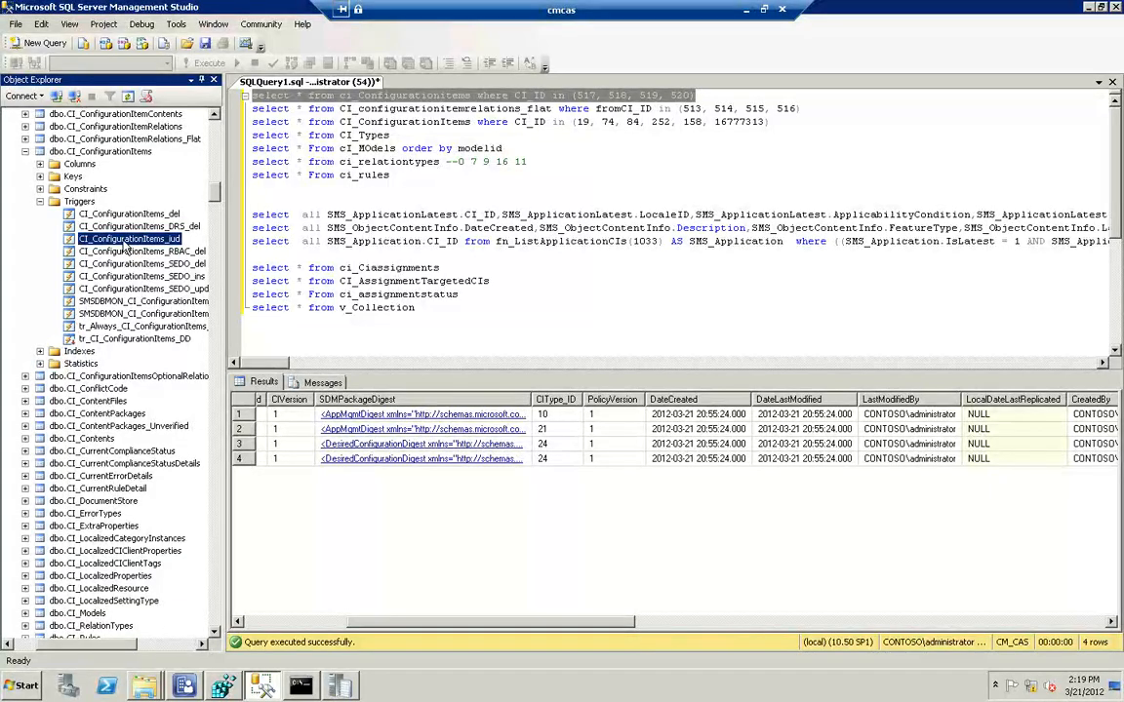
pyautogui.rightClick(125, 245)
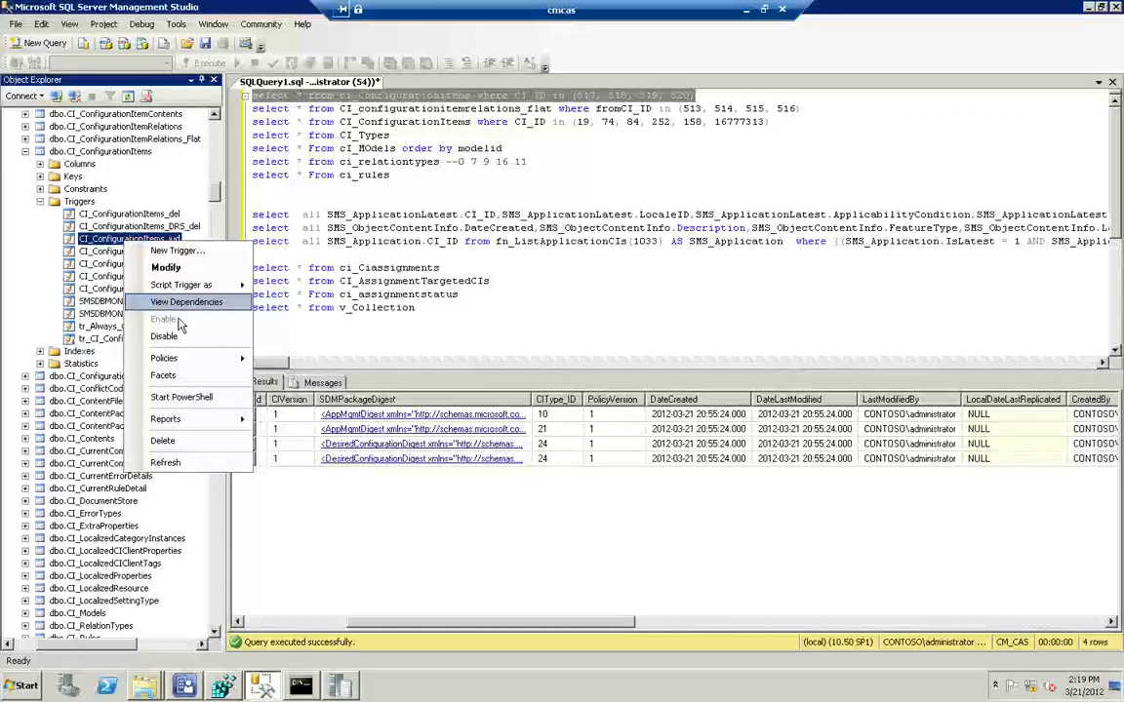
pyautogui.click(59, 172)
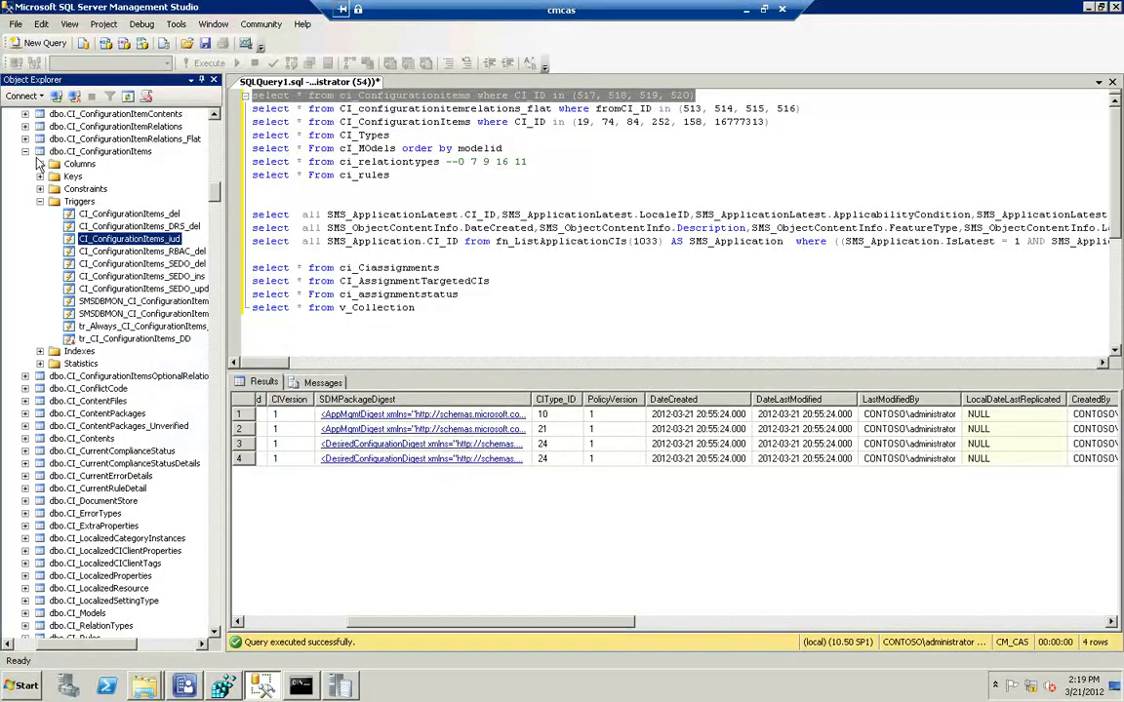
pyautogui.click(25, 151)
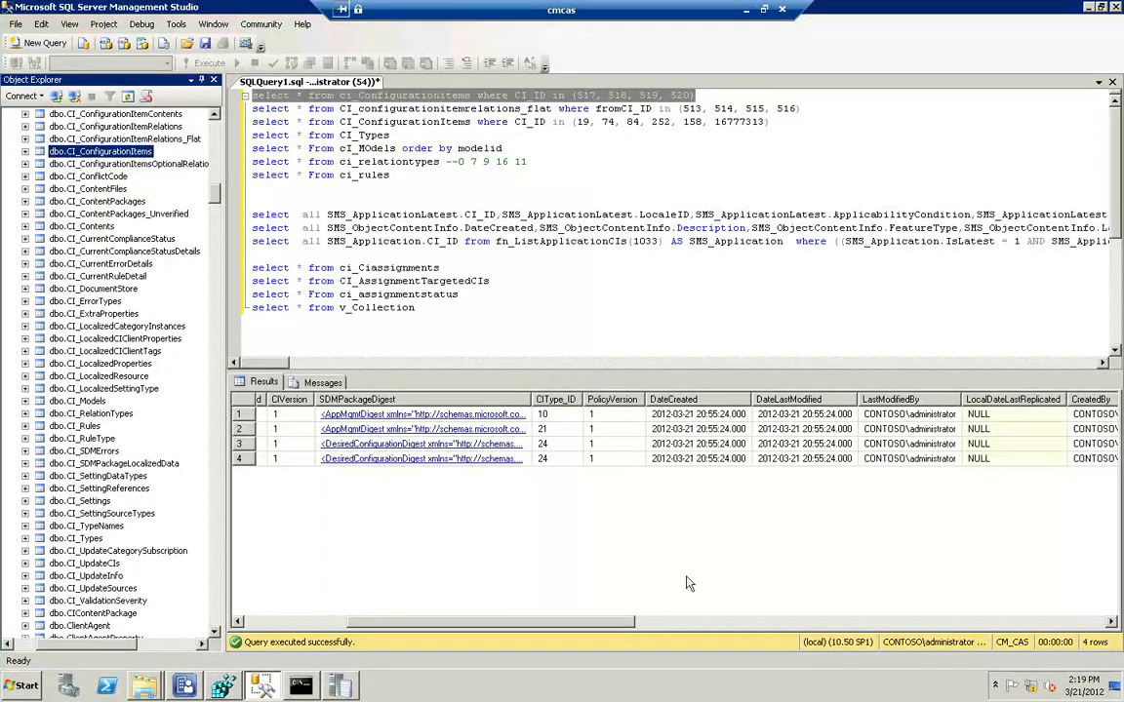
# Examine the four rows' remaining columns, such as IsEnabled, IsLatest and SourceSite, and return to the first columns
pyautogui.moveTo(639, 628); pyautogui.dragTo(858, 624)
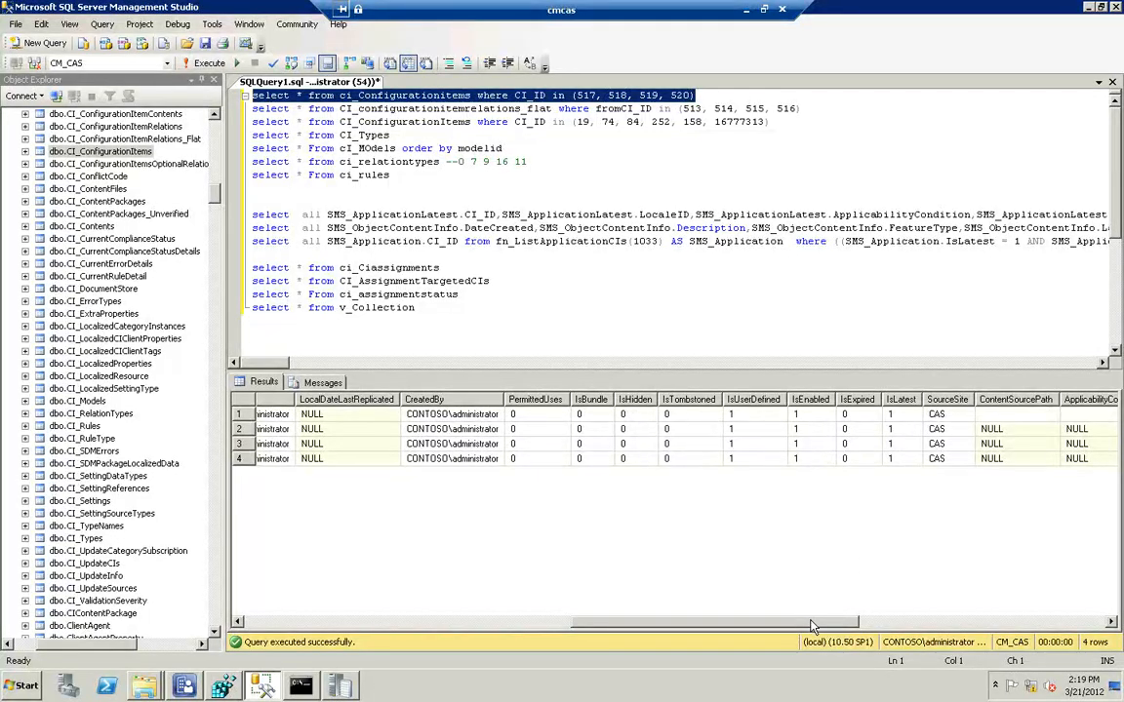
pyautogui.moveTo(810, 626); pyautogui.dragTo(298, 612)
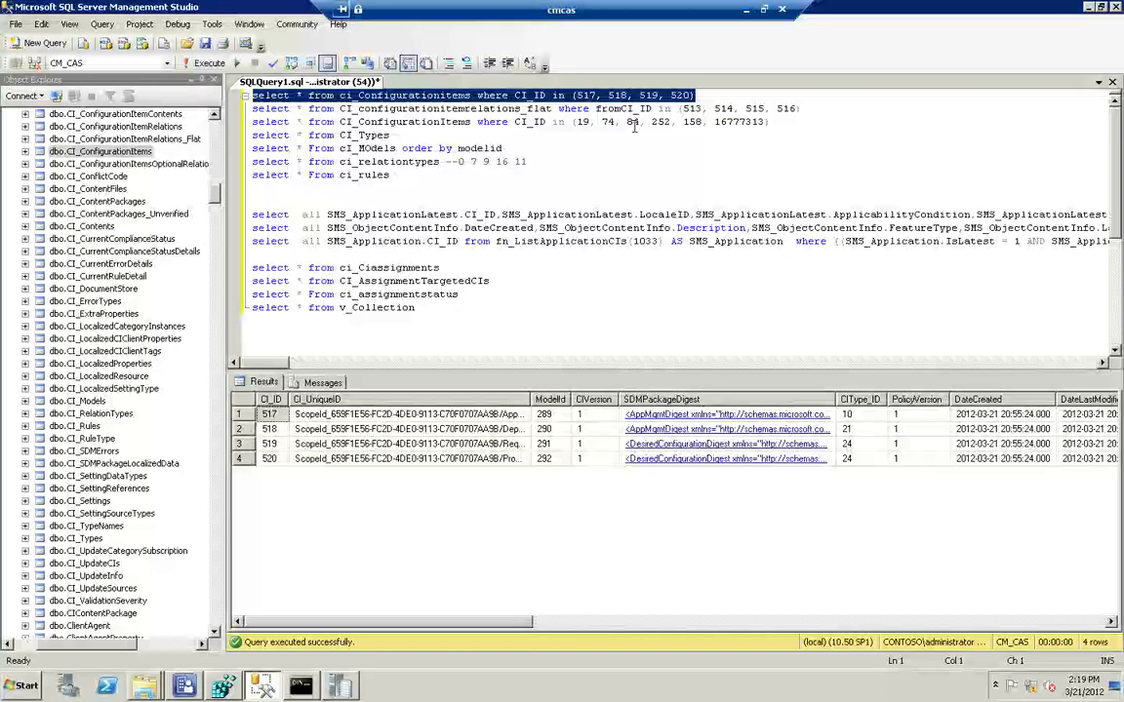
# Replace the fromCI_ID list in the CI_configurationitemrelations_flat query with (517, 518, 519, 520) and run that query
pyautogui.moveTo(705, 95); pyautogui.dragTo(575, 95)
pyautogui.hotkey('ctrl', 'c')
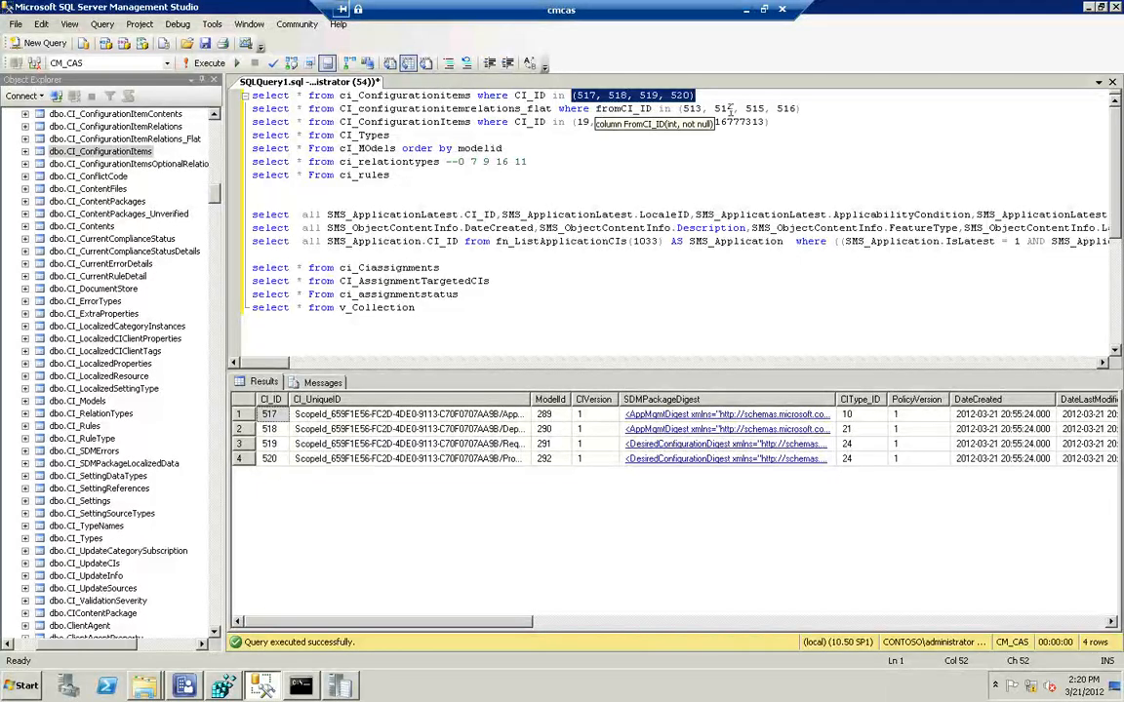
pyautogui.moveTo(800, 108); pyautogui.dragTo(683, 109)
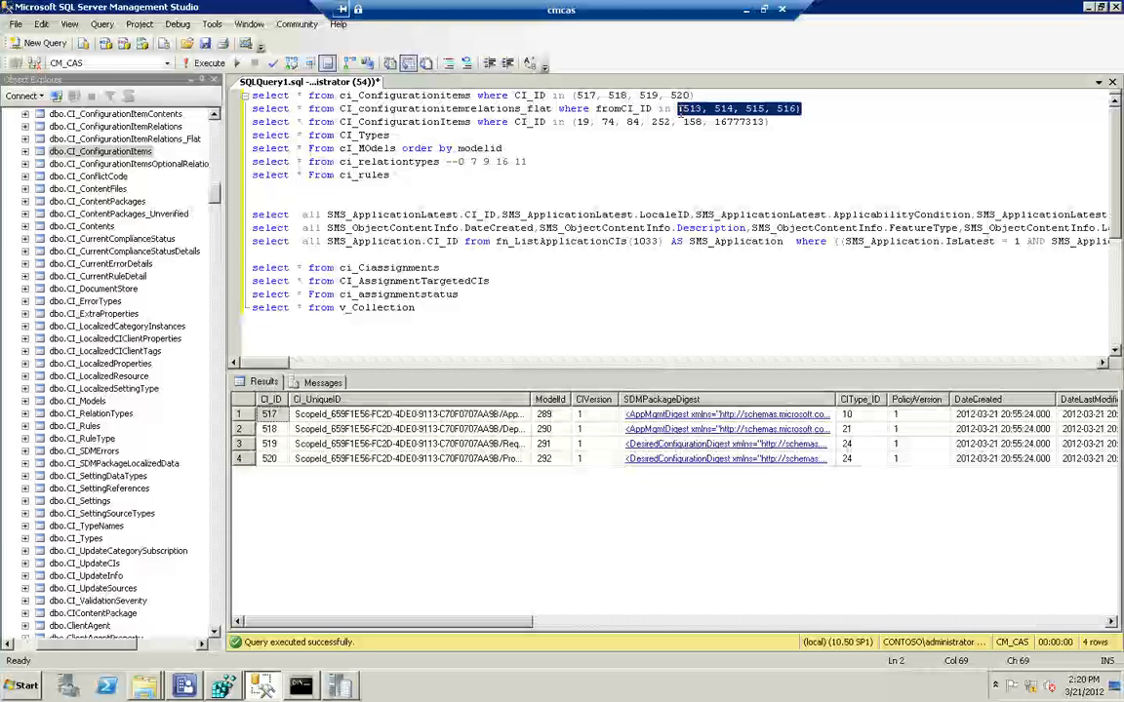
pyautogui.hotkey('ctrl', 'v')
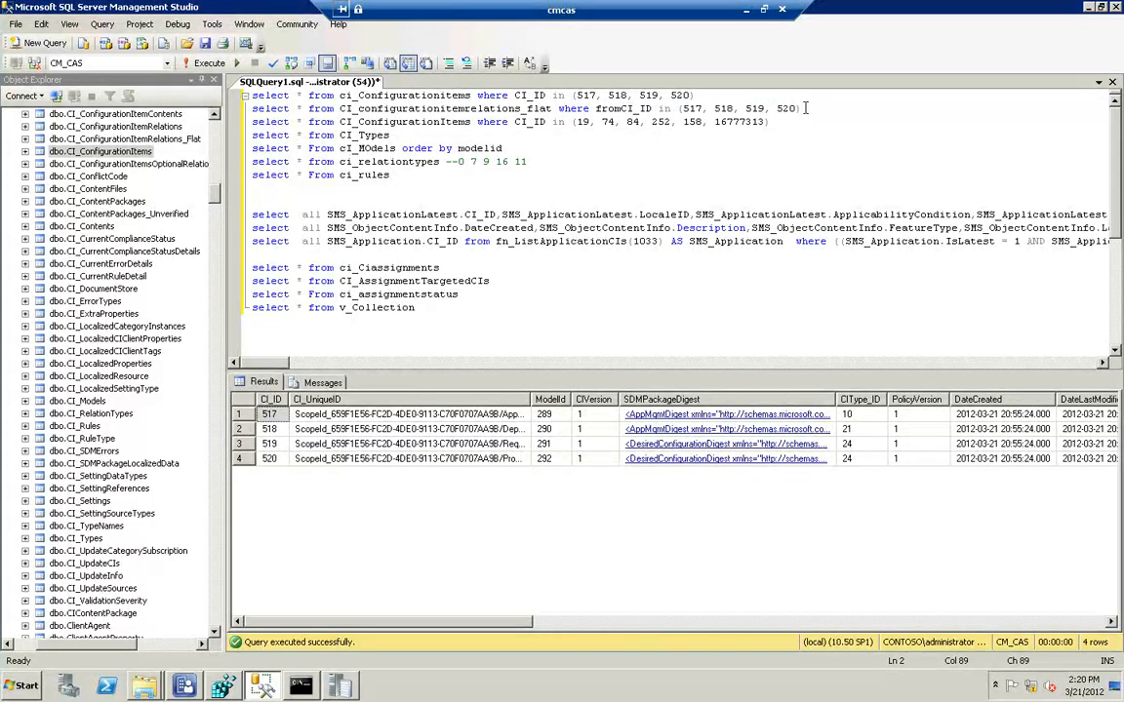
pyautogui.hotkey('shift', 'Home')
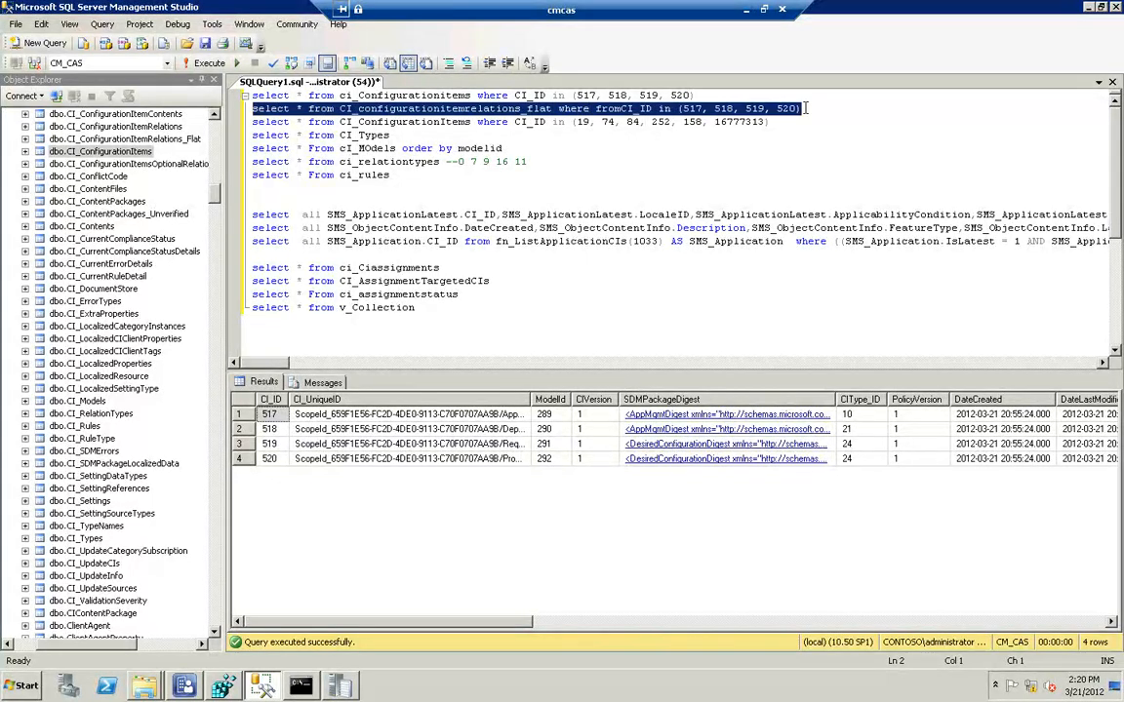
pyautogui.press('F5')
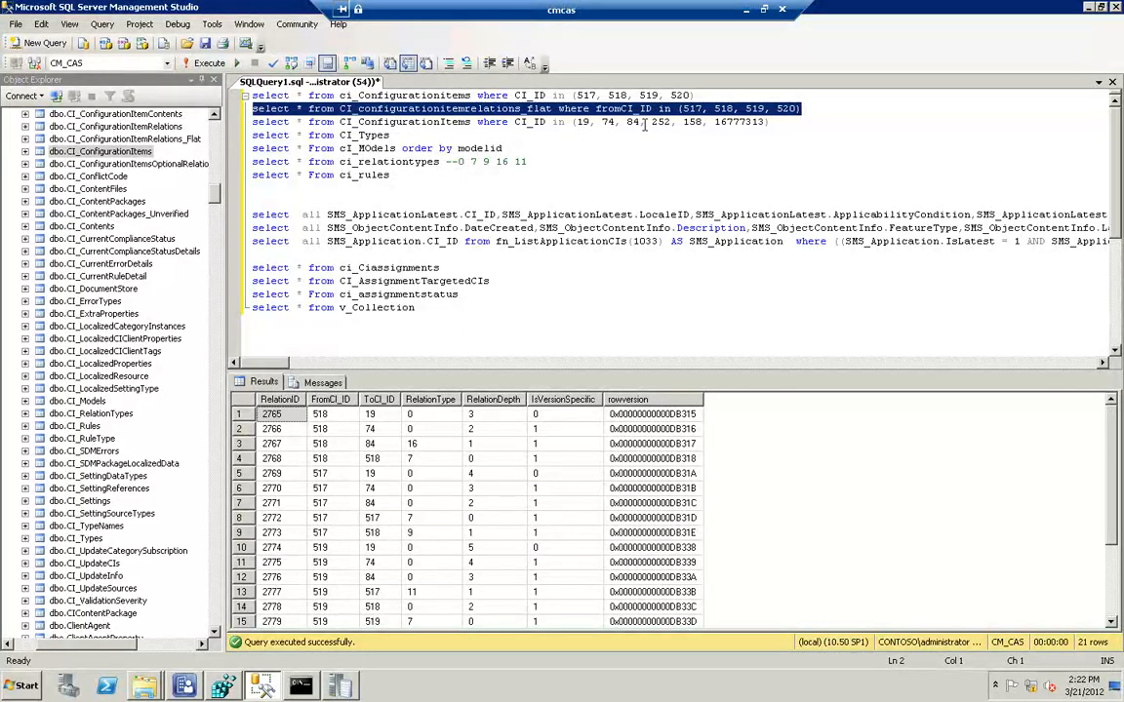
# Change the CI_ID list in the second CI_ConfigurationItems query to (19, 74, 84, 518)
pyautogui.moveTo(639, 122); pyautogui.dragTo(767, 122)
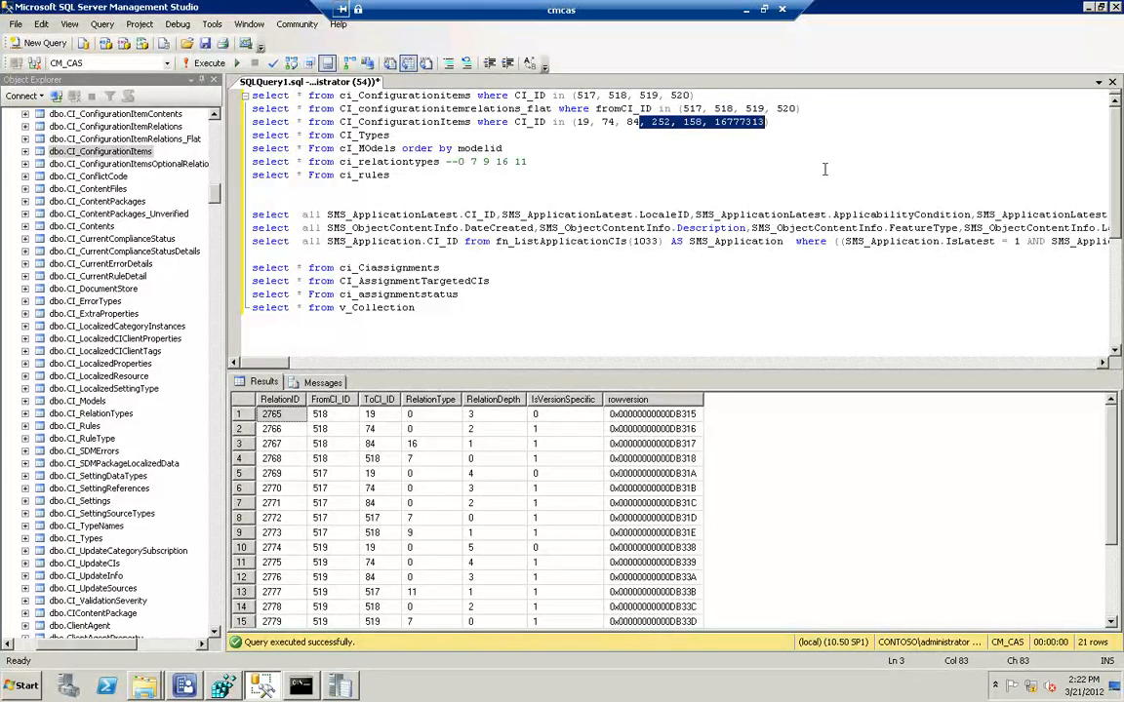
pyautogui.press('BackSpace')
pyautogui.write('518')
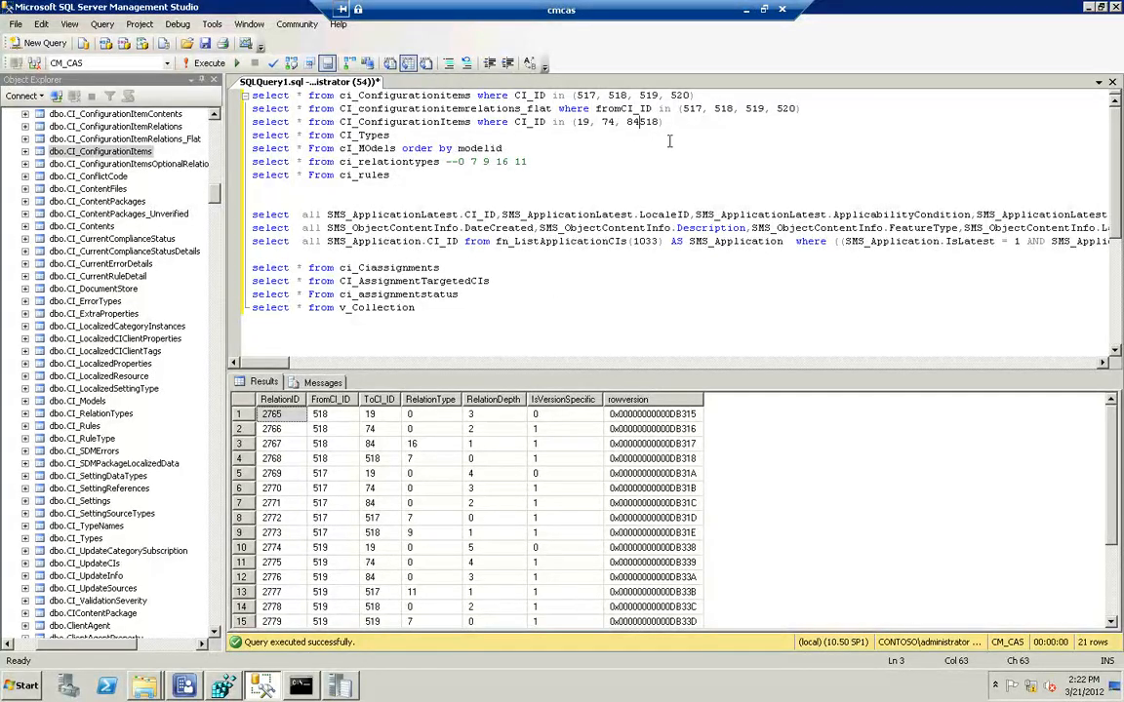
pyautogui.write(',')
pyautogui.press('Home')
pyautogui.hotkey('shift', 'End')
pyautogui.write('(517, 518, 519, 520)')
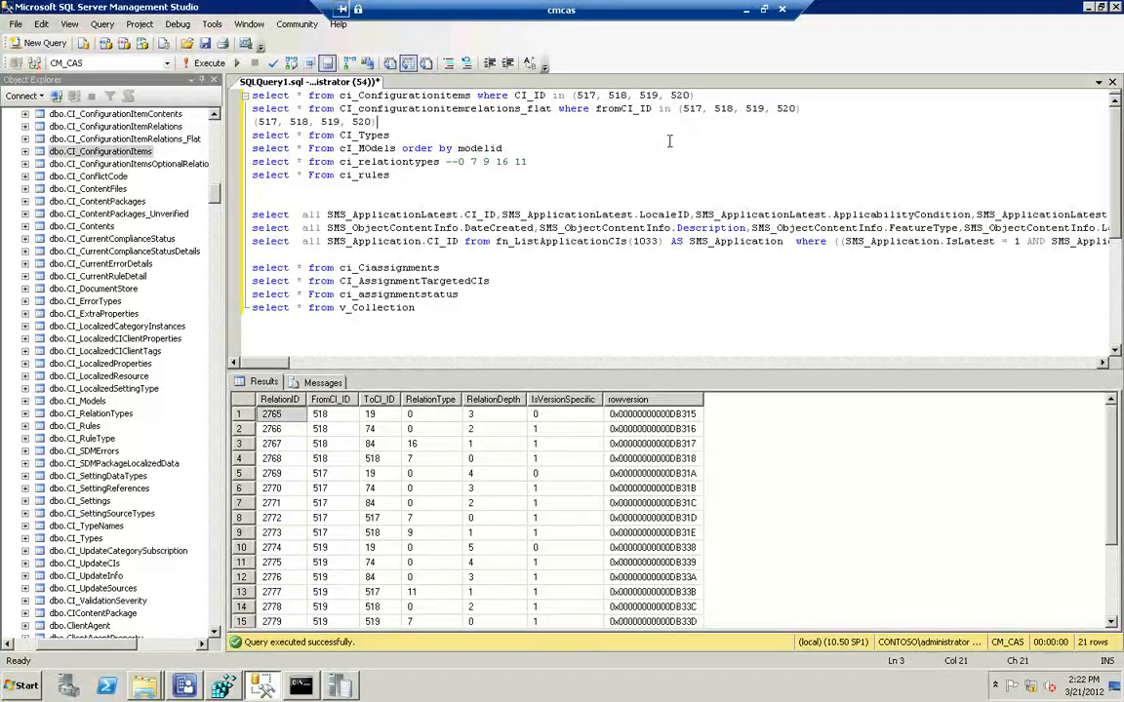
pyautogui.click(41, 23)
pyautogui.hotkey('ctrl', 'z')
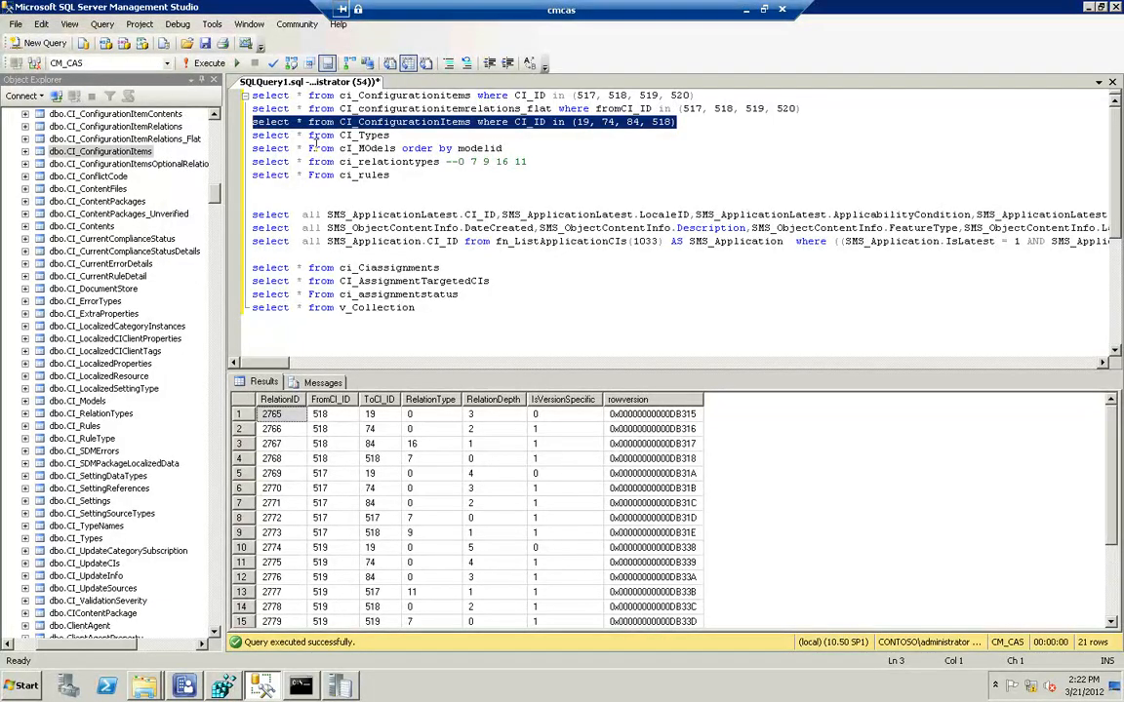
# Run the query for CI_IDs 19, 74, 84 and 518, widen the CI_UniqueID column and examine the GLOBAL/ScriptDeploymentTechnology entry
pyautogui.press('F5')
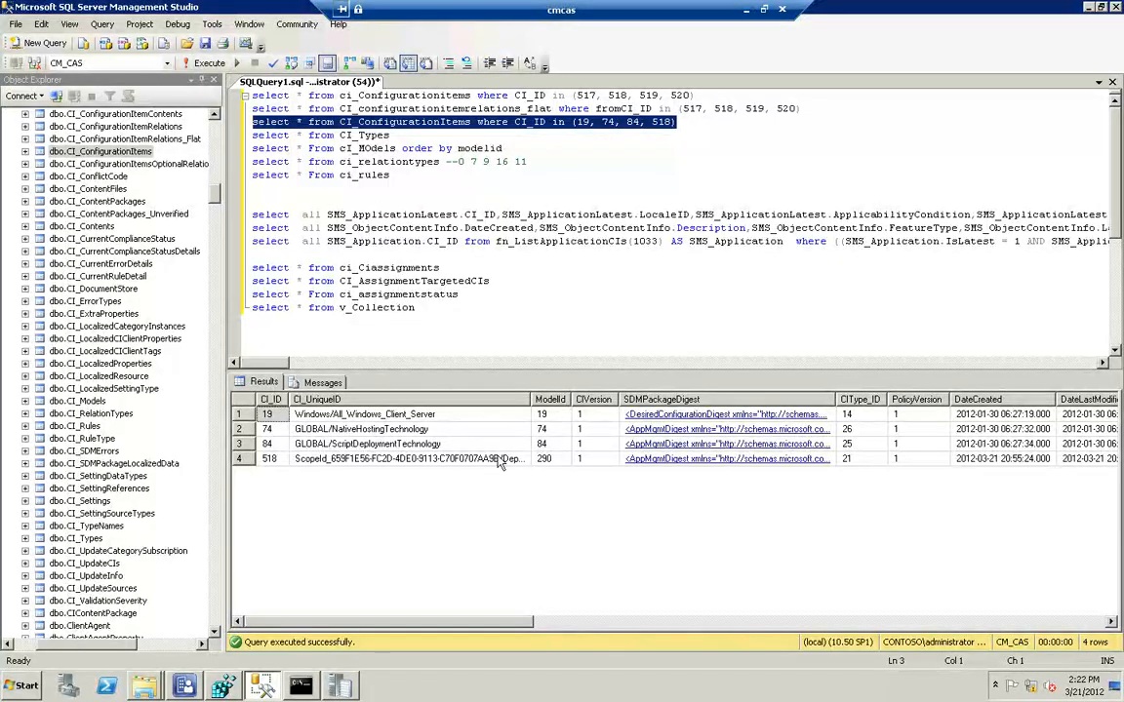
pyautogui.moveTo(530, 399); pyautogui.dragTo(651, 399)
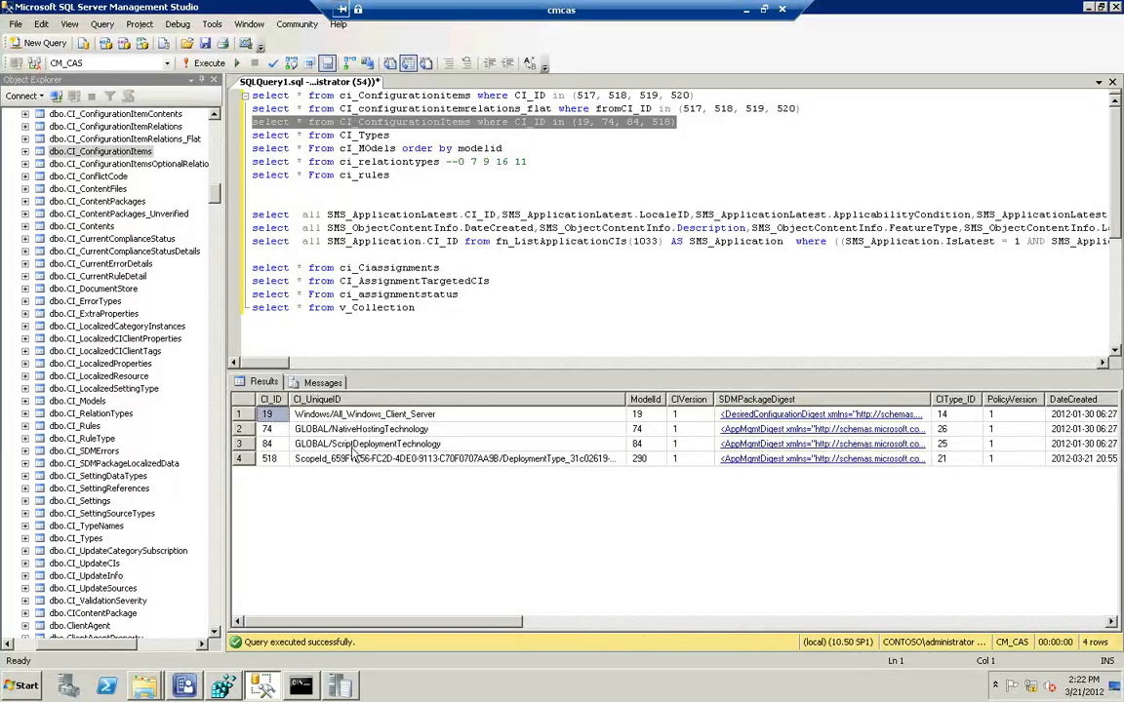
pyautogui.click(354, 445)
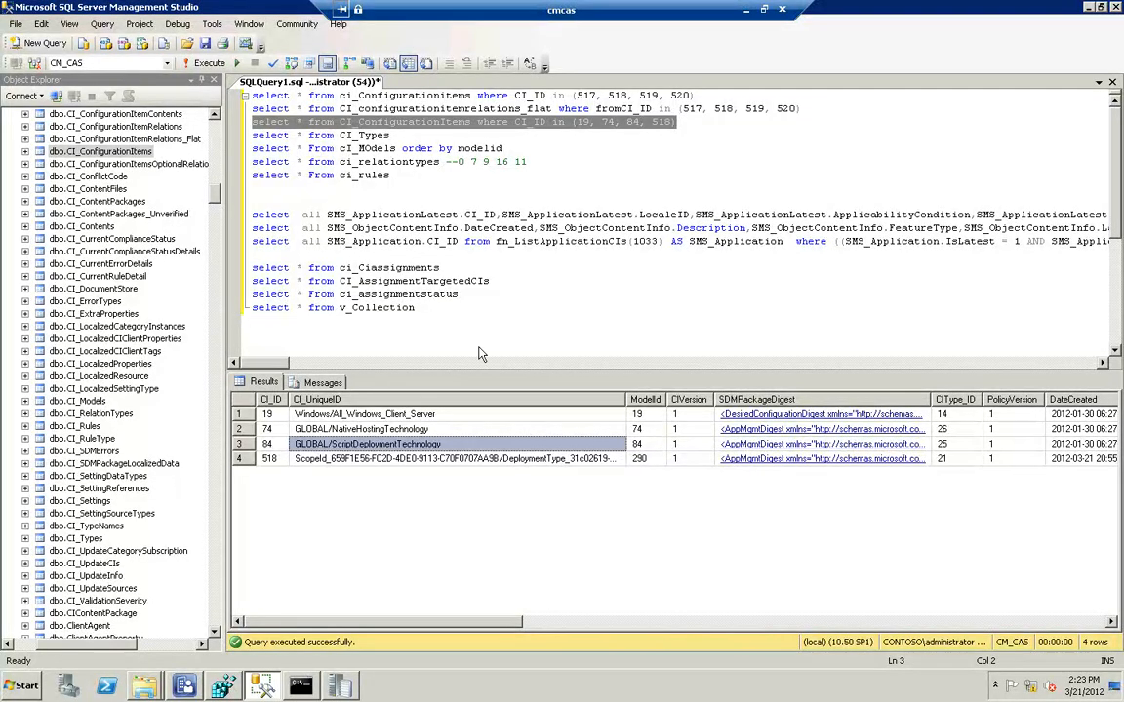
# Duplicate the CI_ConfigurationItems query for CI_IDs 19, 74, 84 and 518 on a new line directly beneath it
pyautogui.click(689, 123)
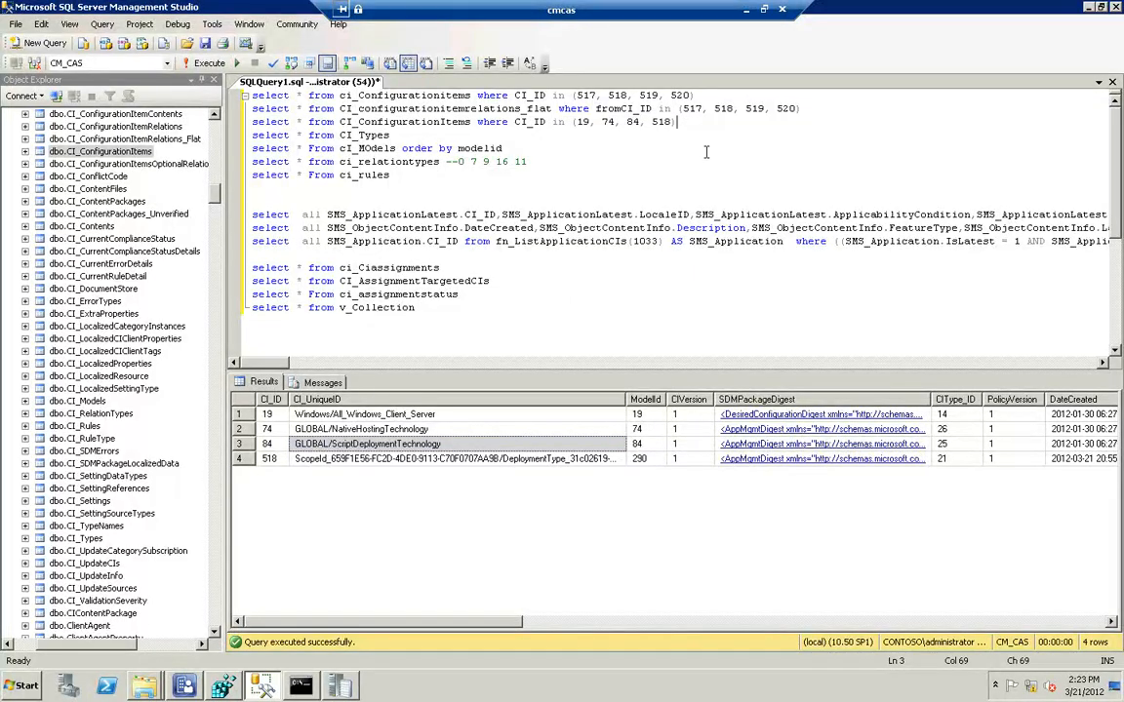
pyautogui.press('Return')
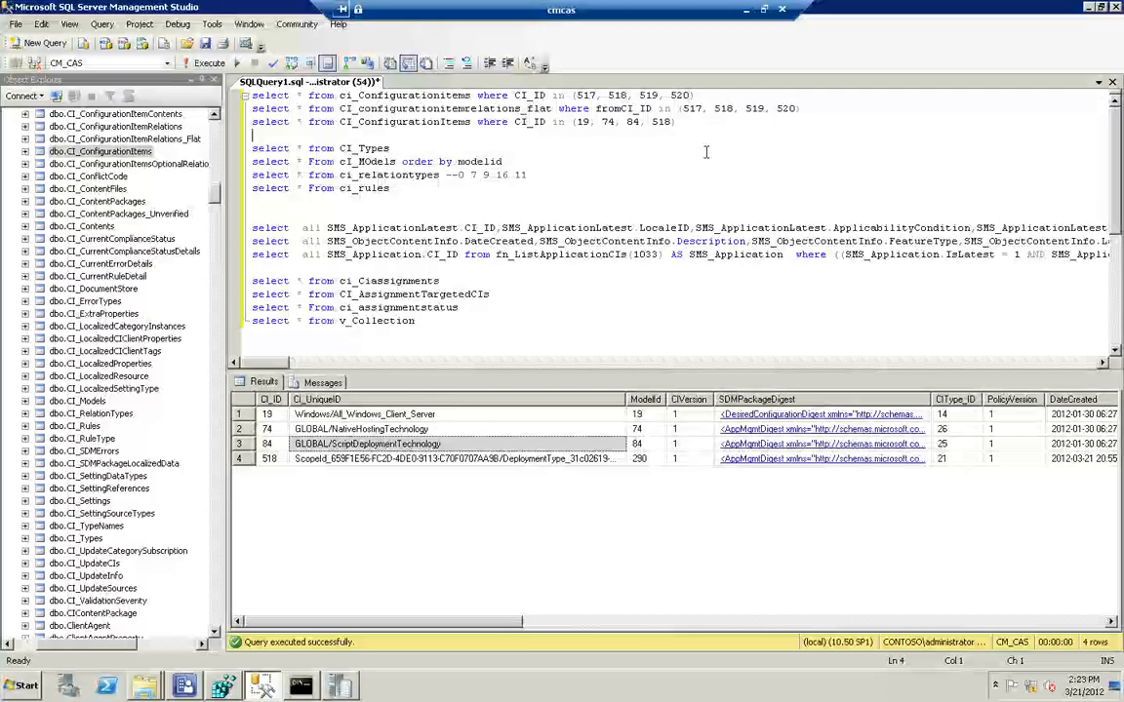
pyautogui.press('Up')
pyautogui.hotkey('shift', 'End')
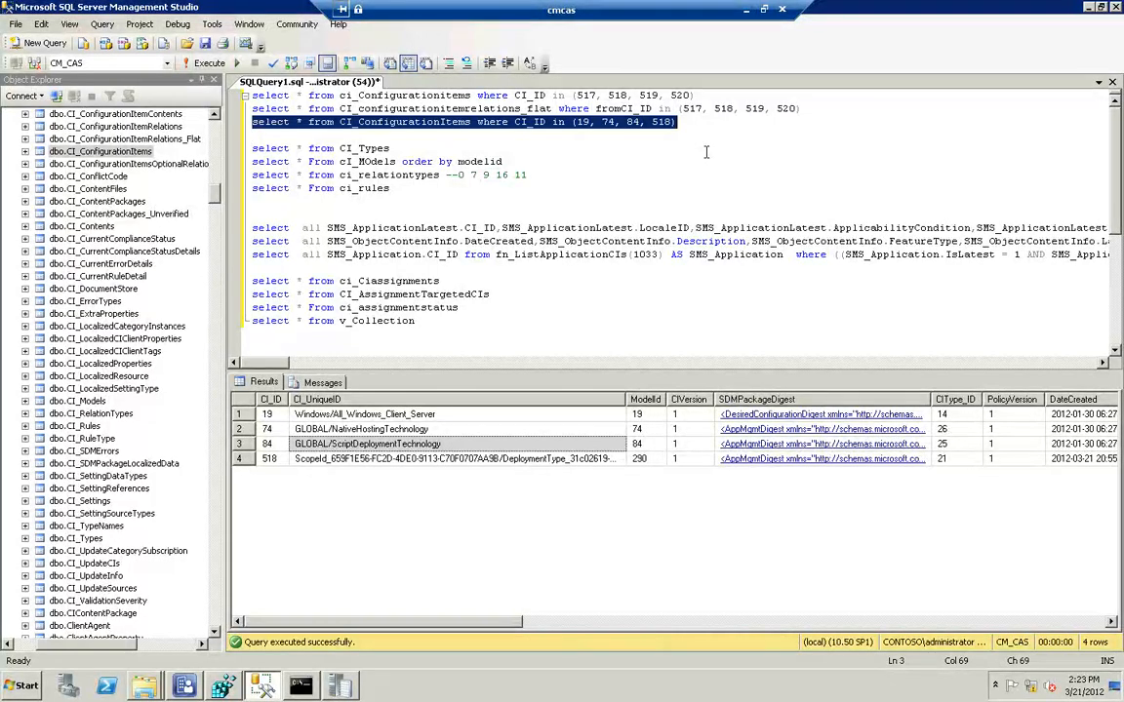
pyautogui.scroll(-1, 706, 151)
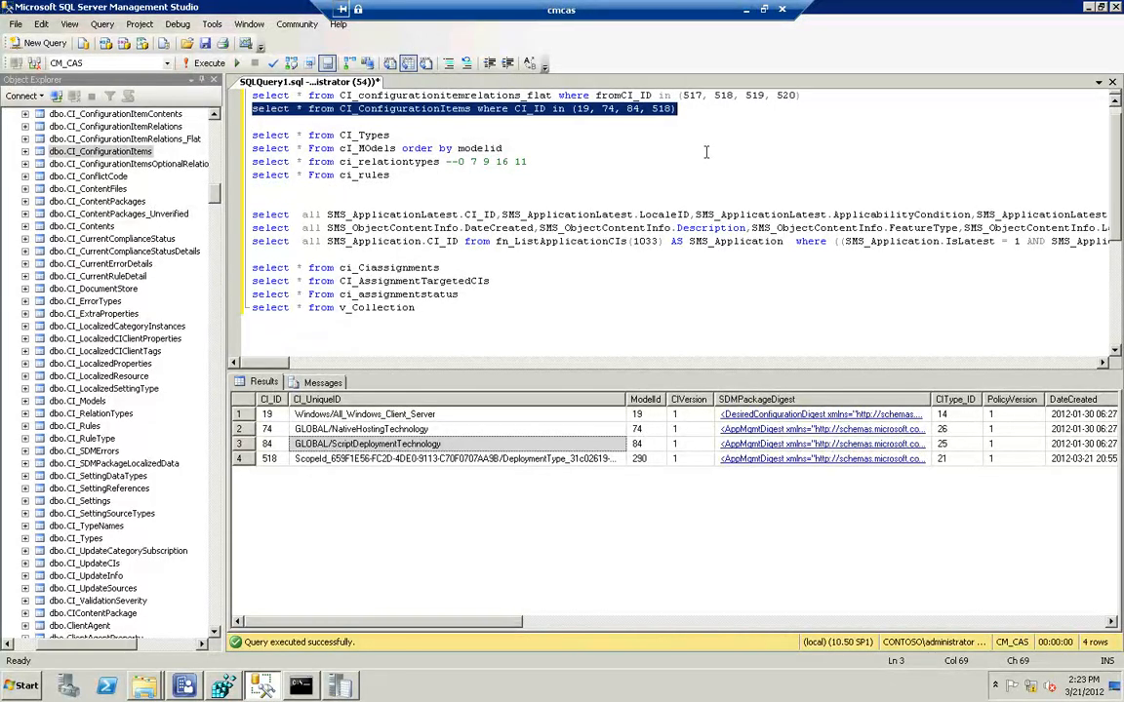
pyautogui.hotkey('ctrl', 'c')
pyautogui.press('Down')
pyautogui.press('Down')
pyautogui.hotkey('ctrl', 'shift', 'Left')
pyautogui.hotkey('ctrl', 'v')
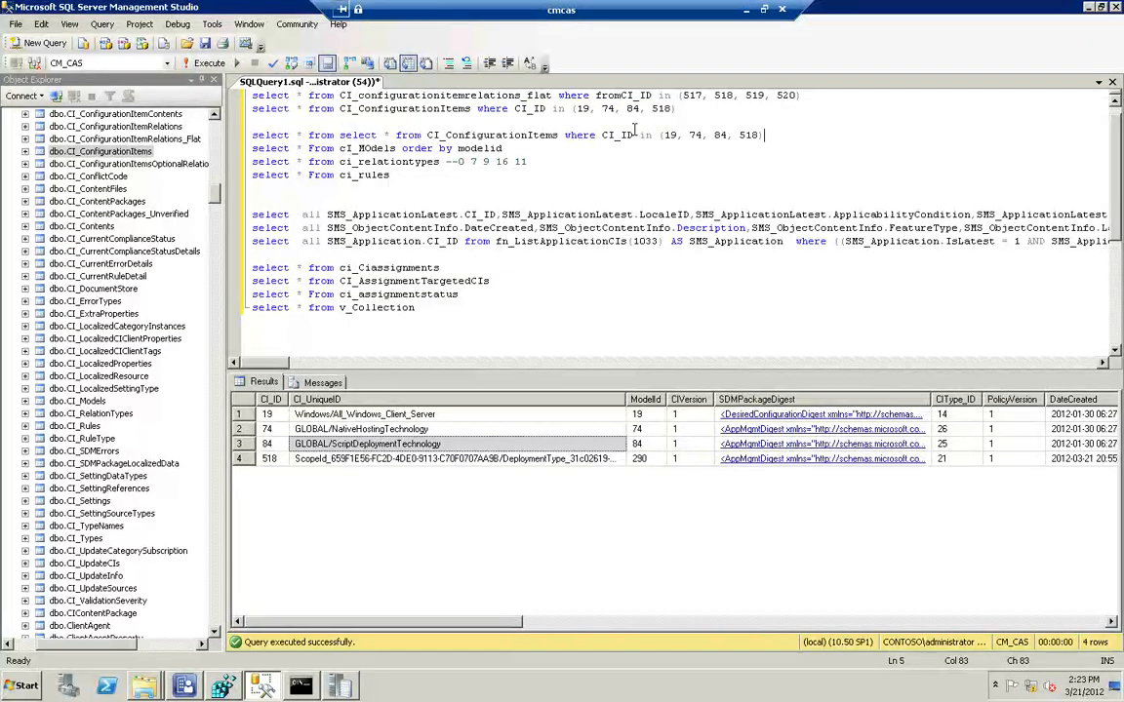
pyautogui.hotkey('alt', 'e')
pyautogui.press('Return')
pyautogui.click(286, 121)
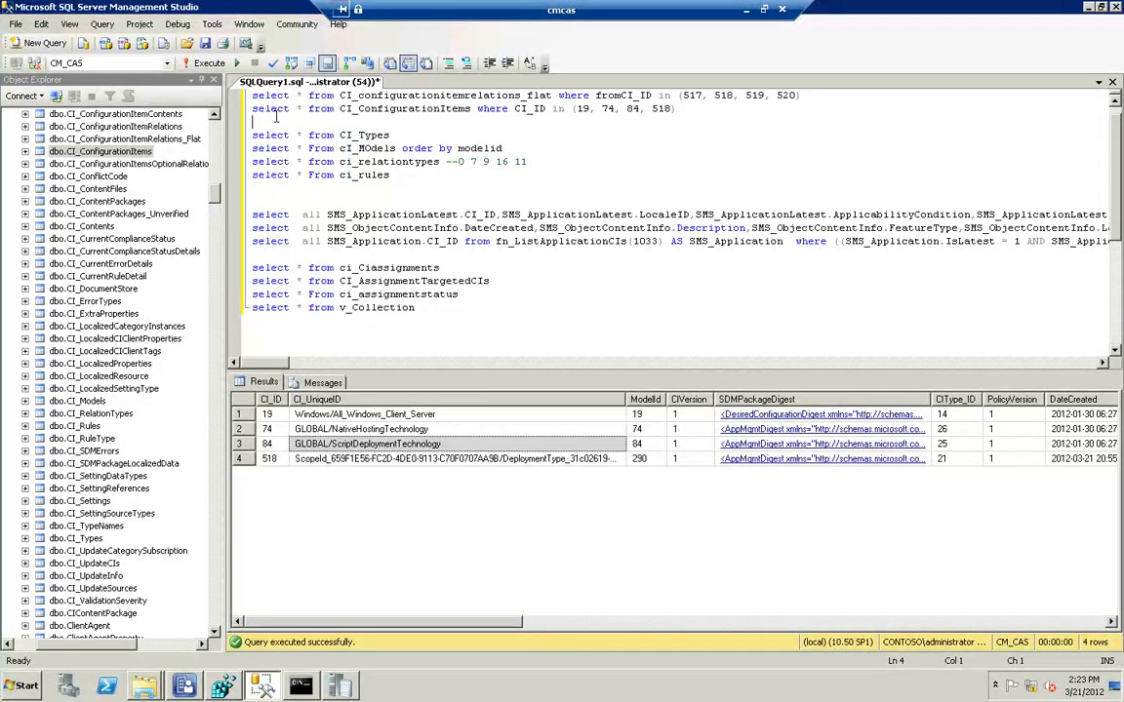
pyautogui.hotkey('ctrl', 'v')
# Replace the ID list condition in the duplicated CI_ConfigurationItems query with CI_ID >80 and CI_ID < 90
pyautogui.press('Right')
pyautogui.press('Right')
pyautogui.press('Right')
pyautogui.press('Right')
pyautogui.press('Right')
pyautogui.press('Right')
pyautogui.press('Right')
pyautogui.press('Right')
pyautogui.press('Right')
pyautogui.press('Right')
pyautogui.press('Right')
pyautogui.press('Right')
pyautogui.press('Right')
pyautogui.press('Right')
pyautogui.press('Right')
pyautogui.press('Right')
pyautogui.press('Right')
pyautogui.press('Right')
pyautogui.press('Right')
pyautogui.press('Right')
pyautogui.press('Up')
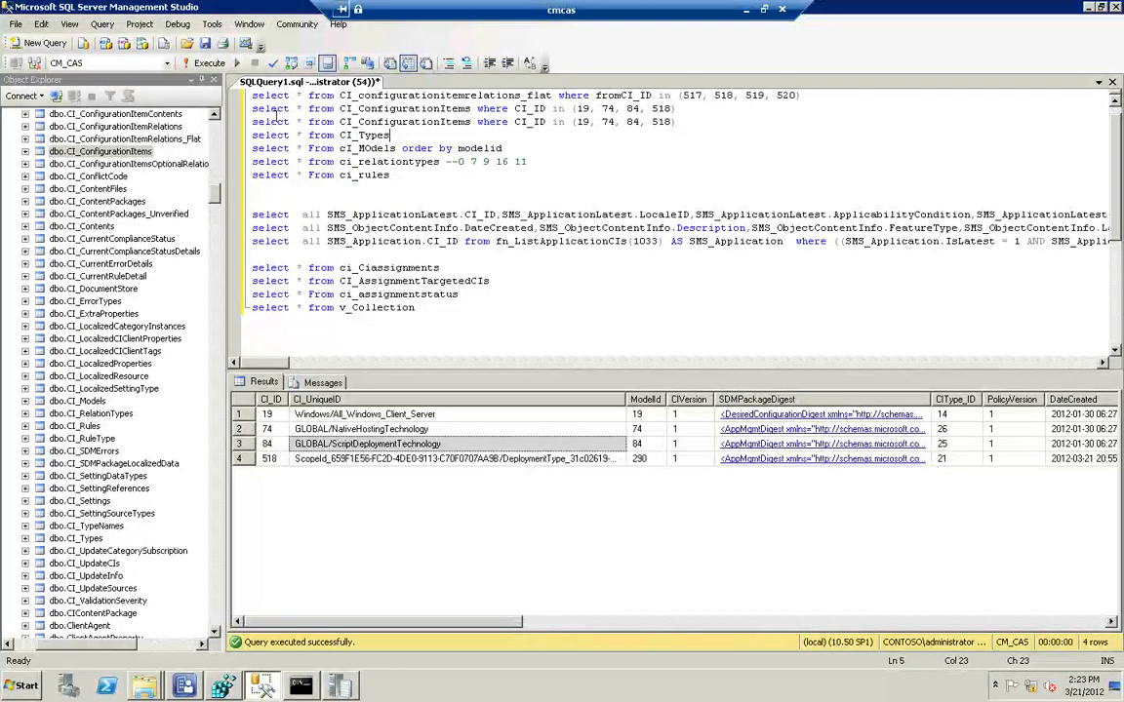
pyautogui.press('Up')
pyautogui.press('Up')
pyautogui.press('Down')
pyautogui.press('End')
pyautogui.press('BackSpace')
pyautogui.press('BackSpace')
pyautogui.press('BackSpace')
pyautogui.press('BackSpace')
pyautogui.press('BackSpace')
pyautogui.press('BackSpace')
pyautogui.press('BackSpace')
pyautogui.press('BackSpace')
pyautogui.press('BackSpace')
pyautogui.press('BackSpace')
pyautogui.press('BackSpace')
pyautogui.press('BackSpace')
pyautogui.press('BackSpace')
pyautogui.press('BackSpace')
pyautogui.press('BackSpace')
pyautogui.press('BackSpace')
pyautogui.press('BackSpace')
pyautogui.press('BackSpace')
pyautogui.press('BackSpace')
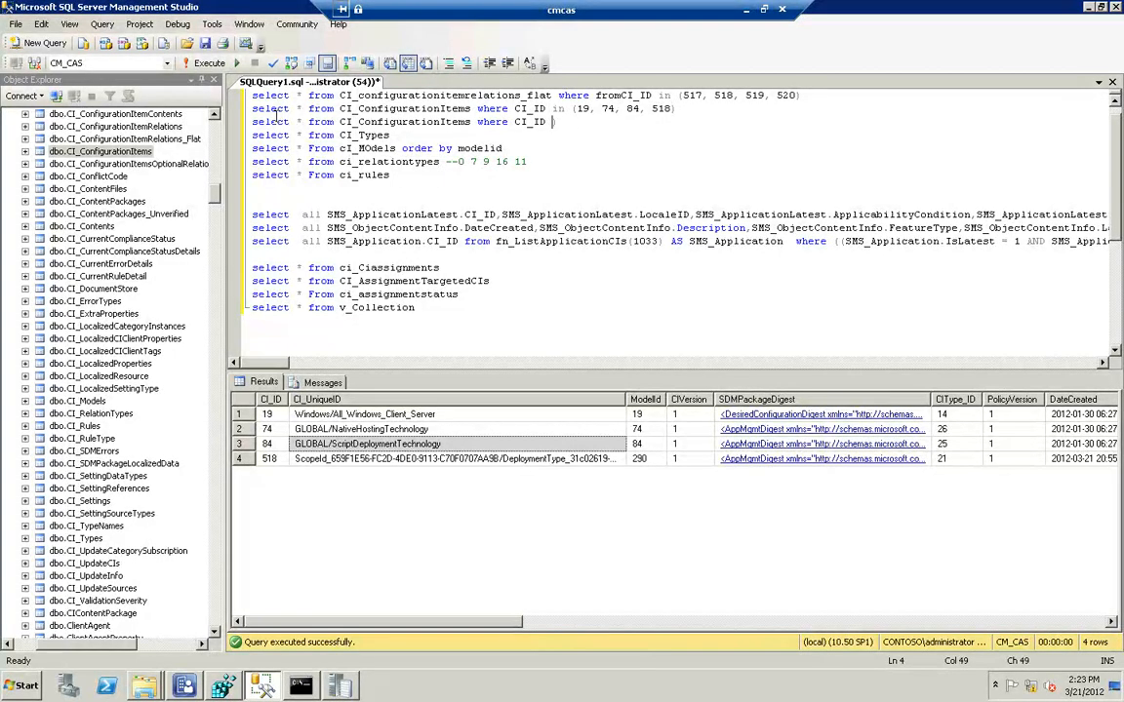
pyautogui.write('>80 and CI_ID ')
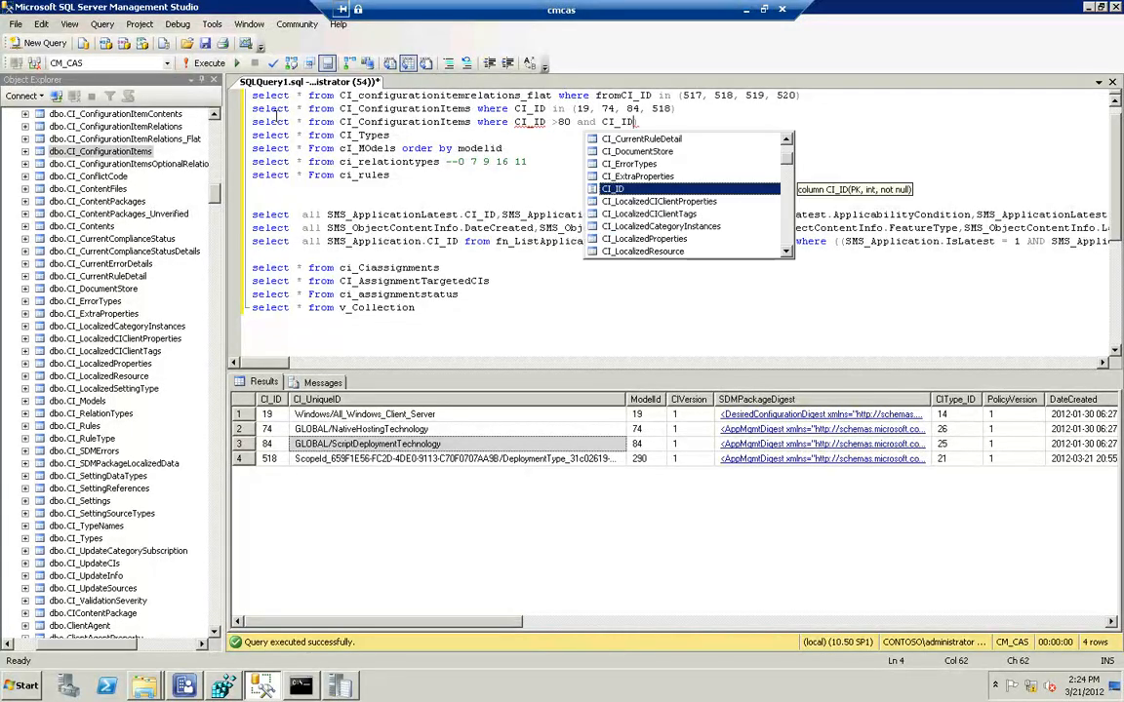
pyautogui.write('< 90')
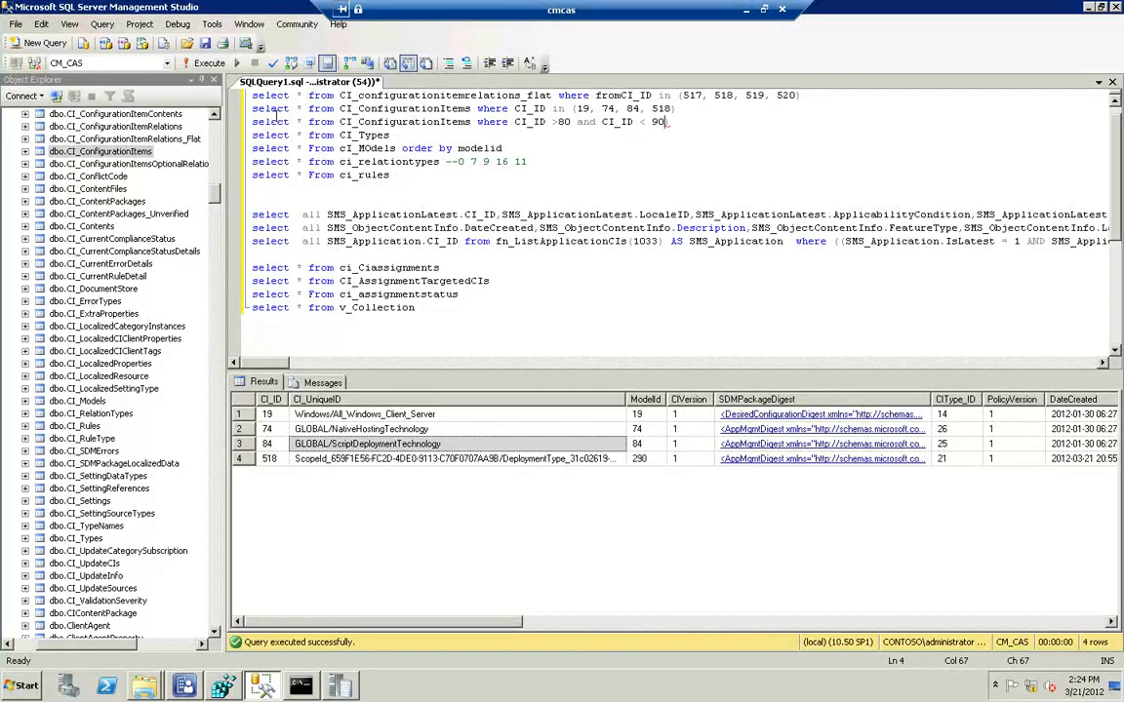
# Run the CI_ID range query and examine the installer and deployment technology names, including the MSI and App-V entries
pyautogui.hotkey('shift', 'Home')
pyautogui.press('F5')
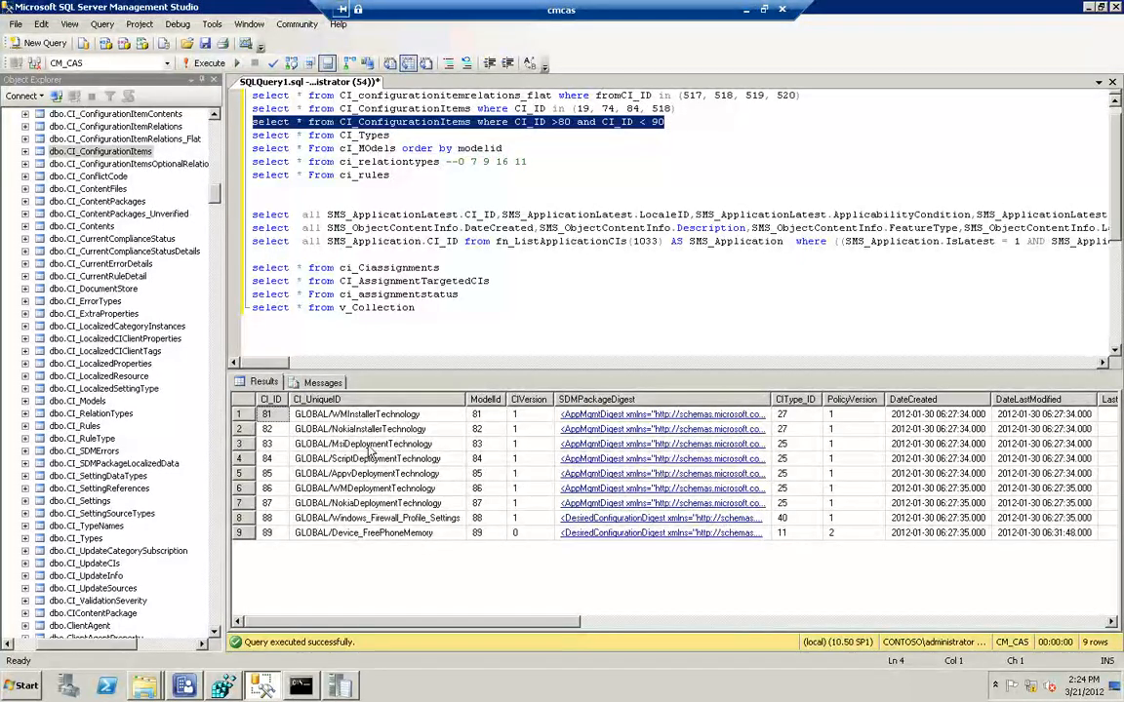
pyautogui.click(368, 442)
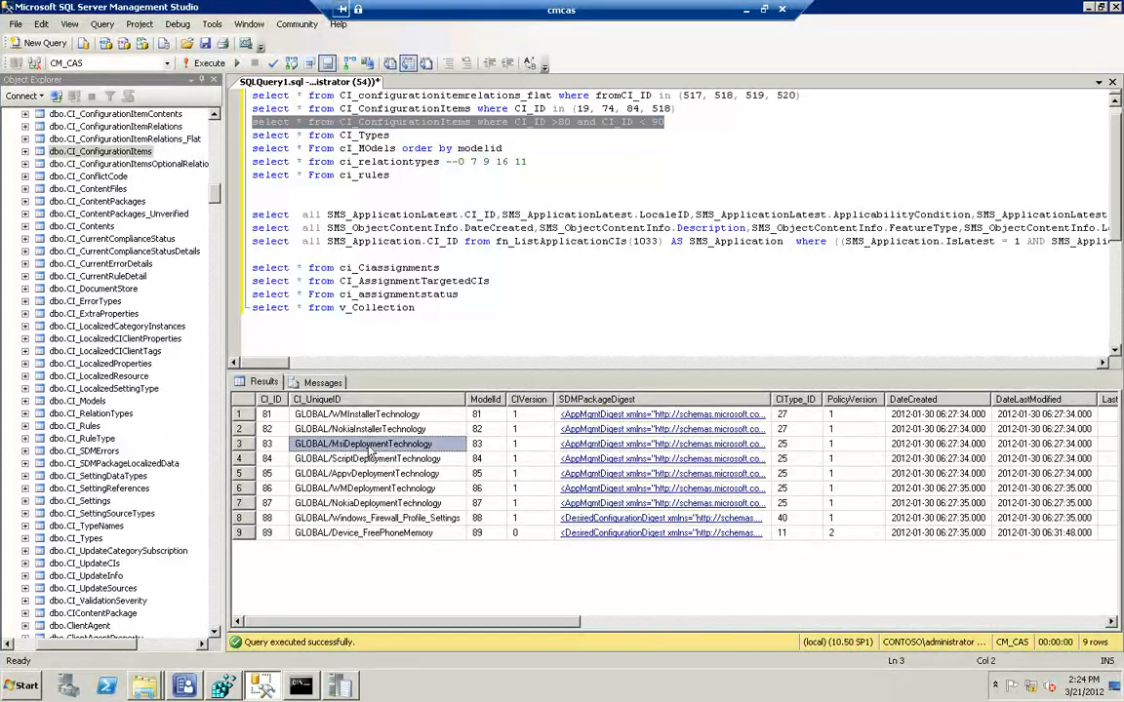
pyautogui.click(334, 427)
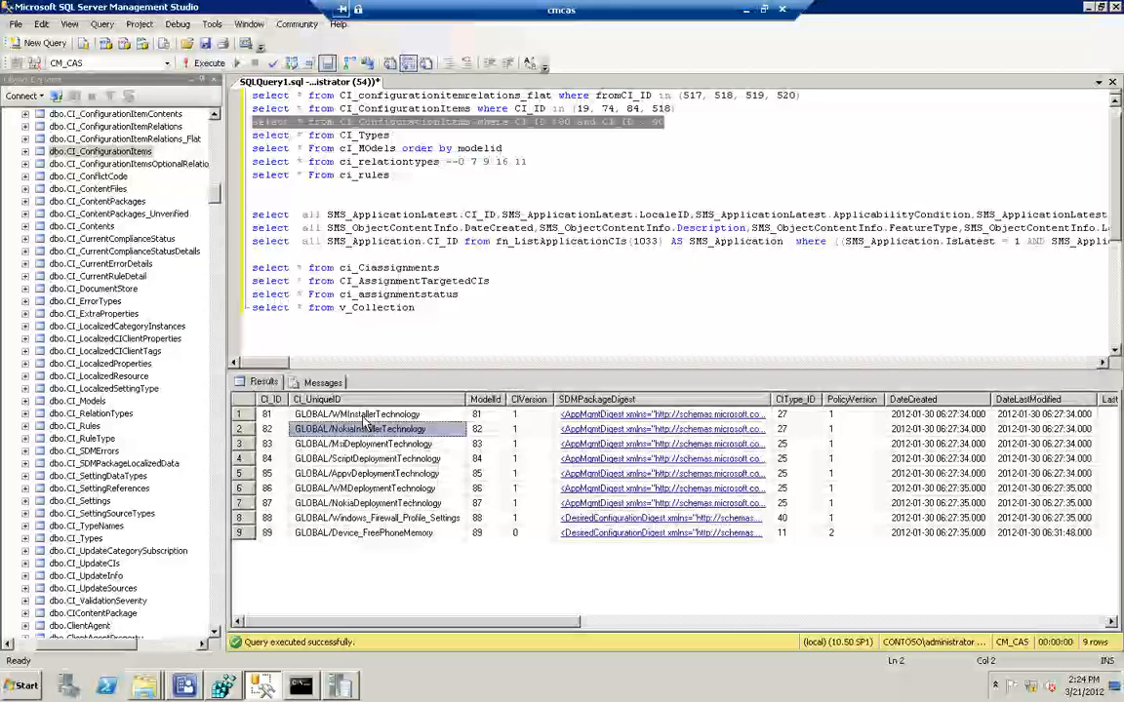
pyautogui.click(361, 414)
pyautogui.click(363, 475)
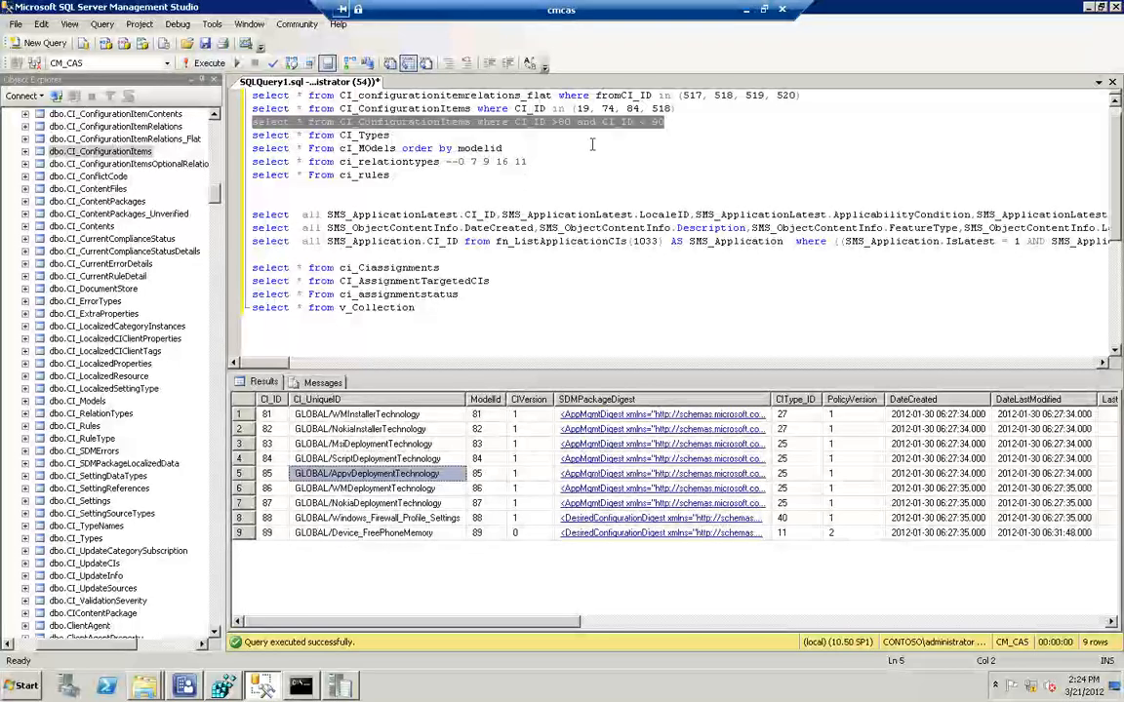
# Undo the condition edits in the duplicated query until it reads CI_ID in (19, 74, 84)
pyautogui.click(688, 118)
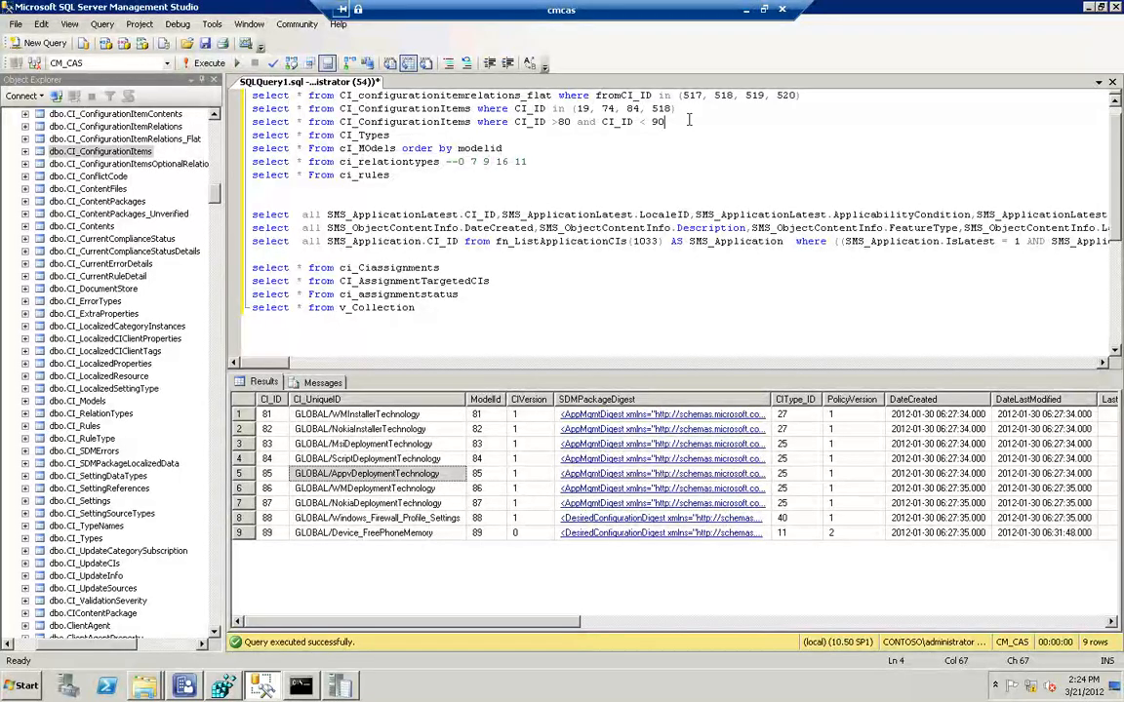
pyautogui.click(41, 24)
pyautogui.click(60, 41)
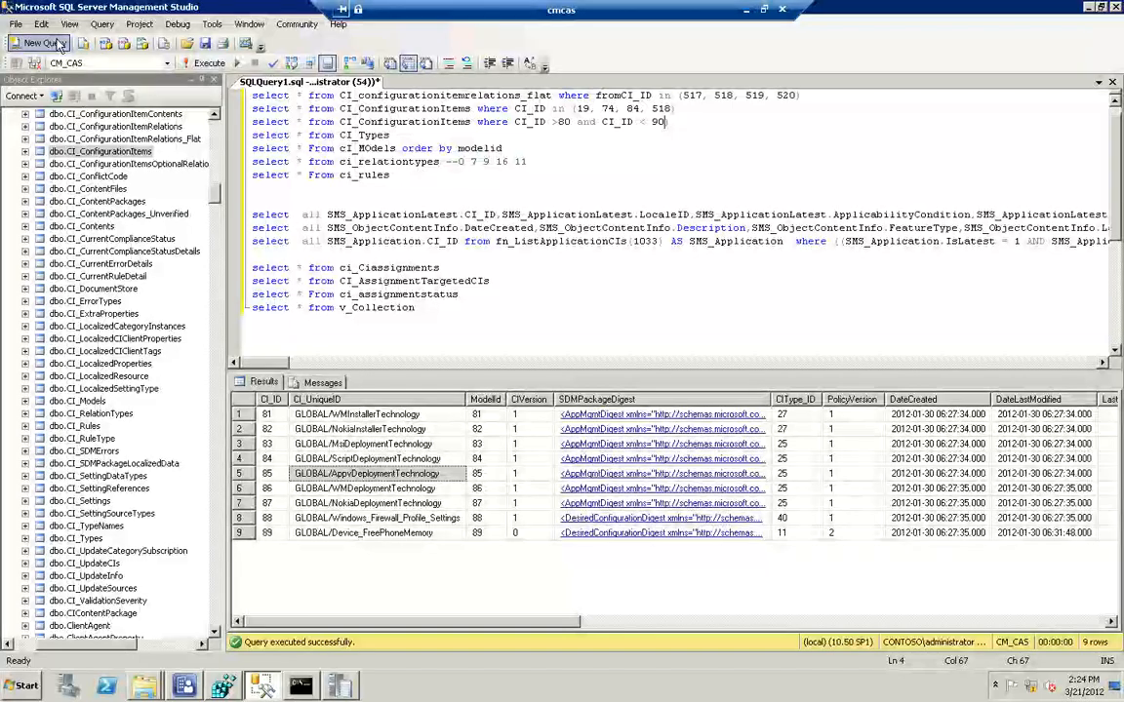
pyautogui.click(41, 23)
pyautogui.click(47, 45)
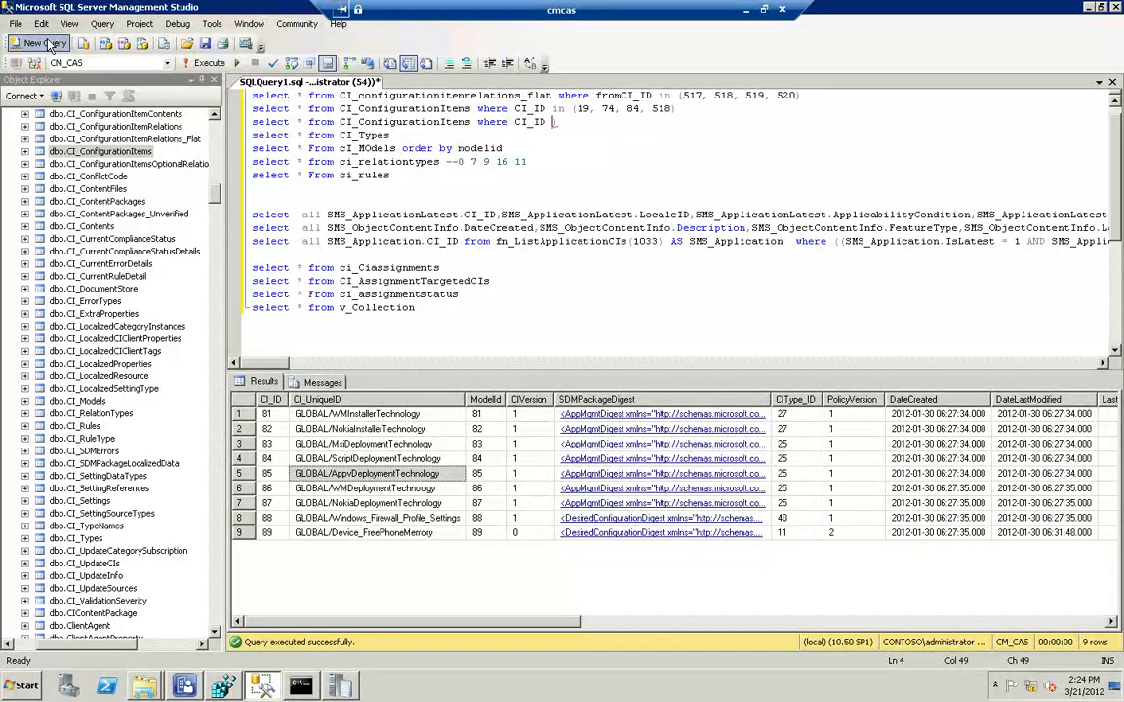
pyautogui.click(41, 23)
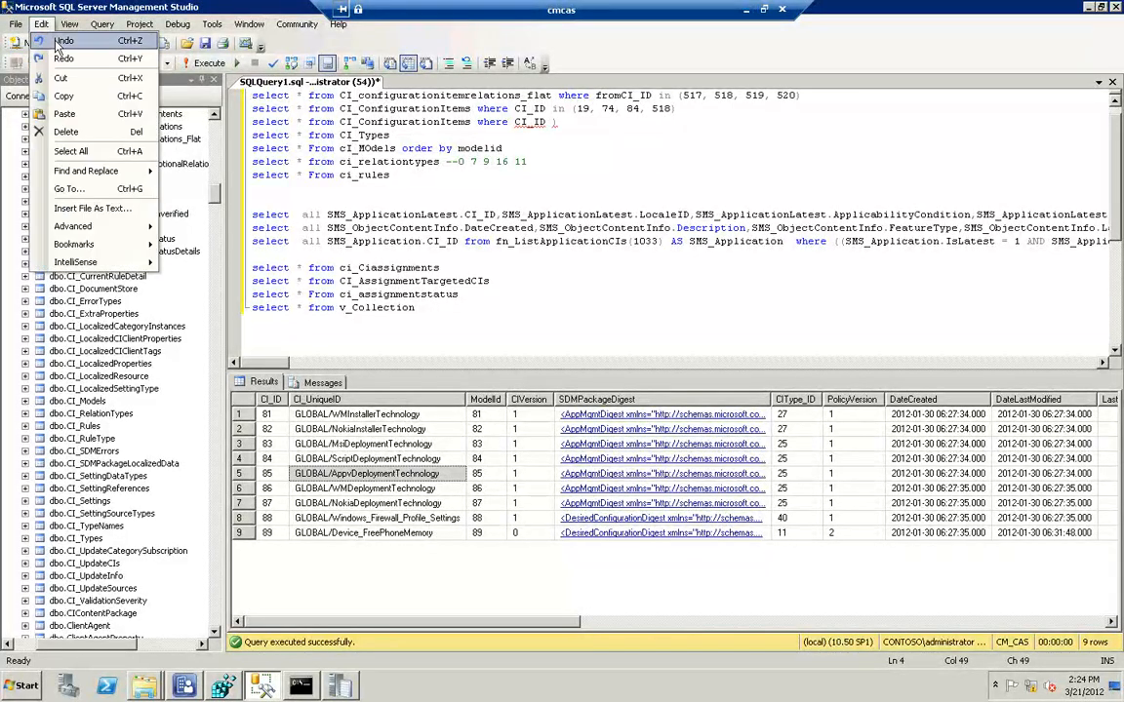
pyautogui.click(55, 41)
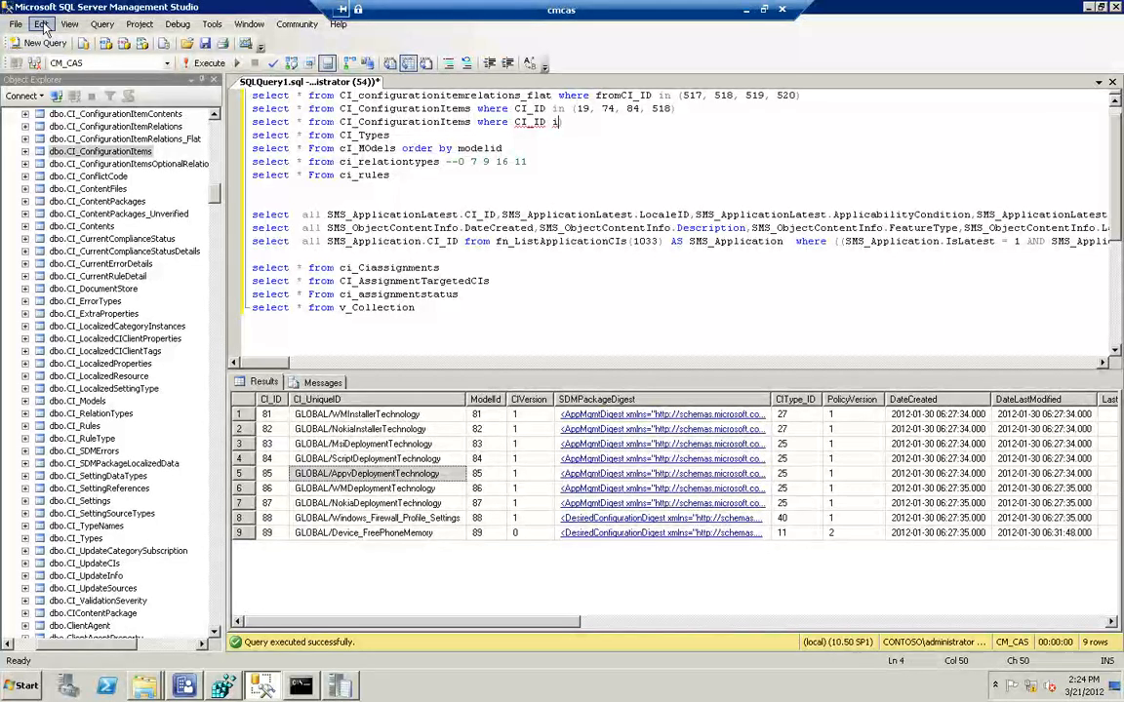
pyautogui.click(41, 24)
pyautogui.click(55, 41)
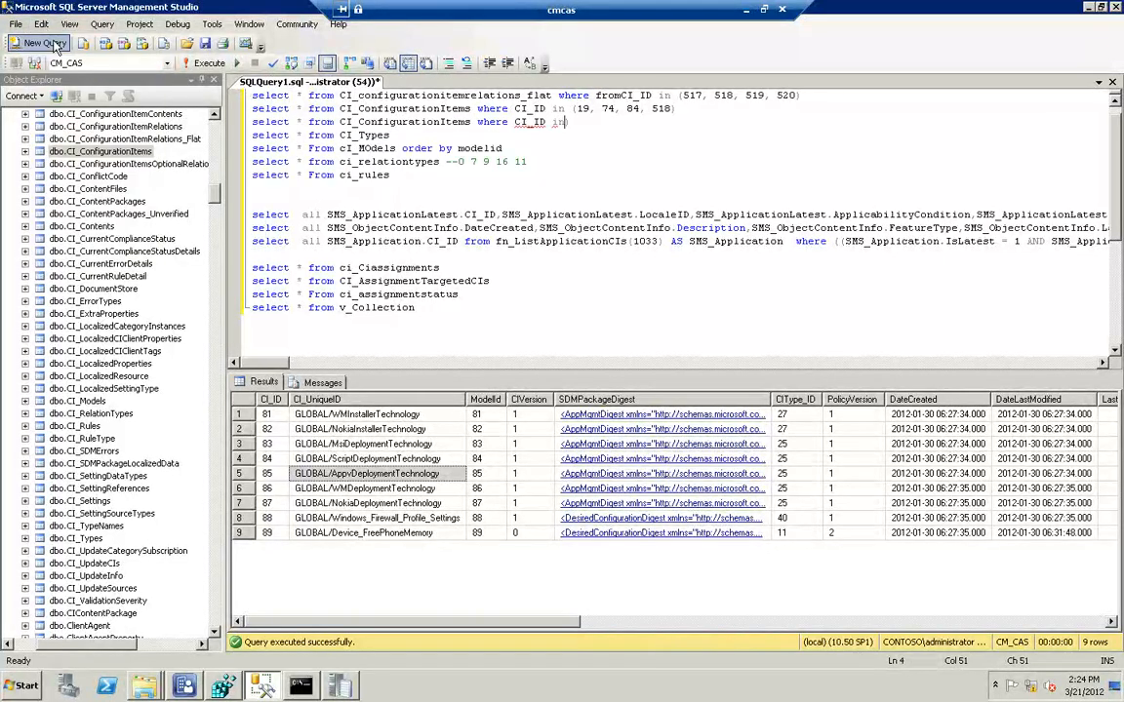
pyautogui.click(41, 24)
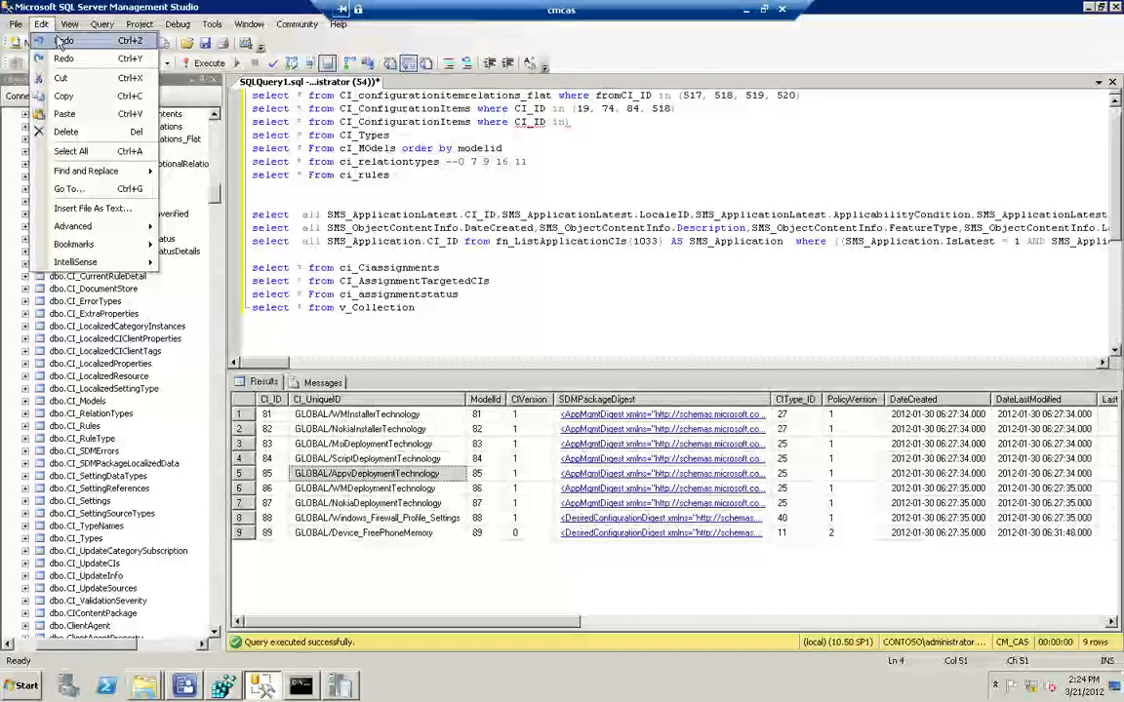
pyautogui.click(59, 41)
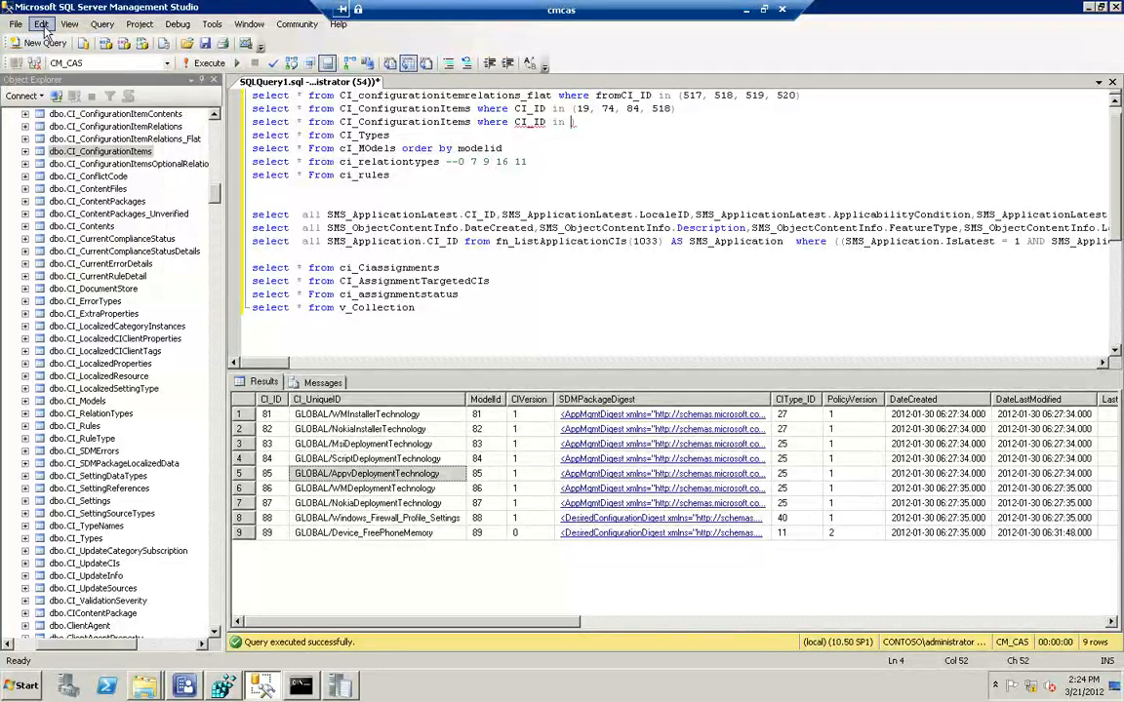
pyautogui.click(41, 24)
pyautogui.click(58, 41)
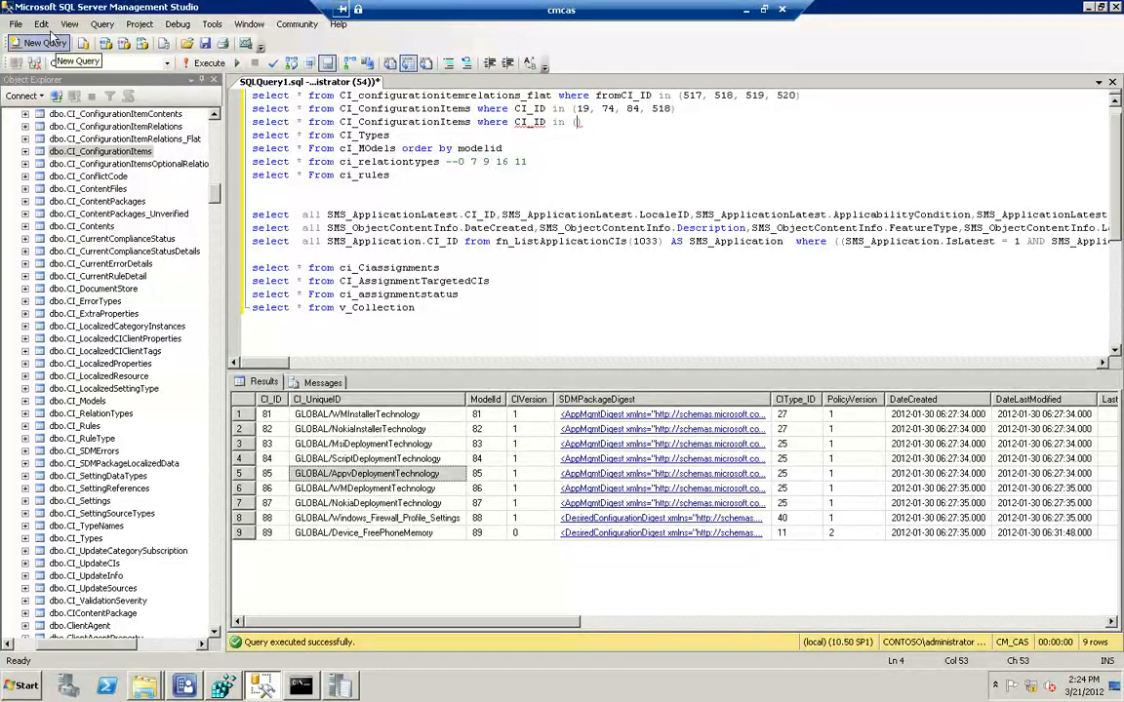
pyautogui.click(41, 23)
pyautogui.click(59, 41)
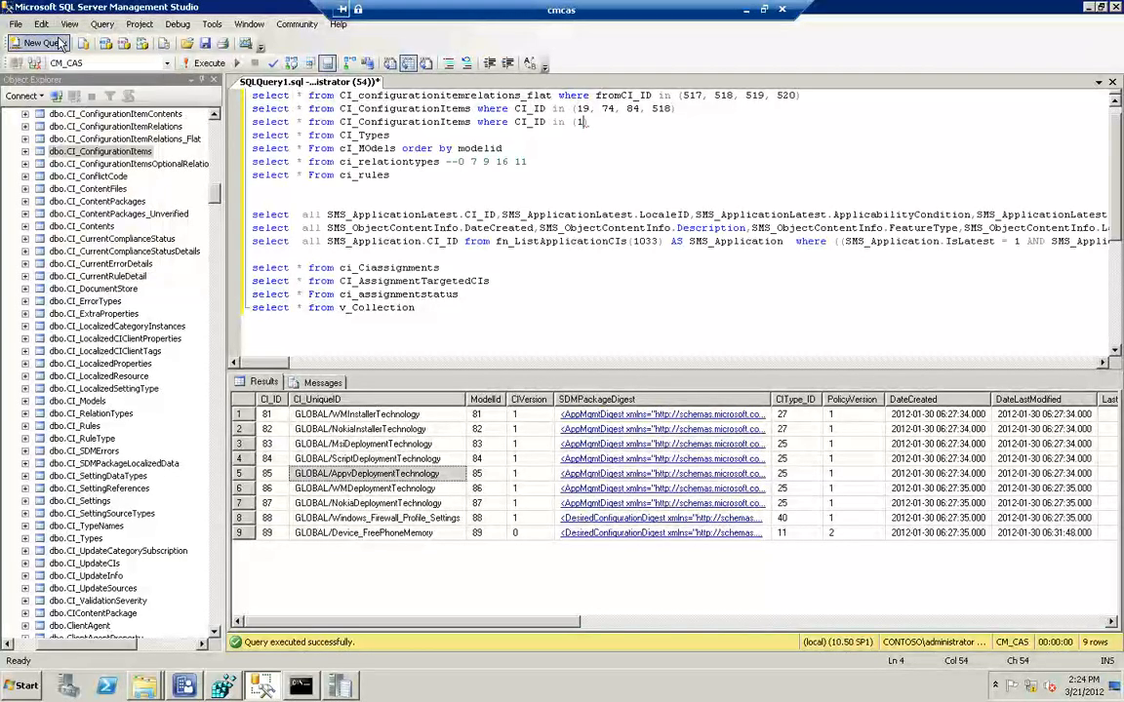
pyautogui.click(42, 25)
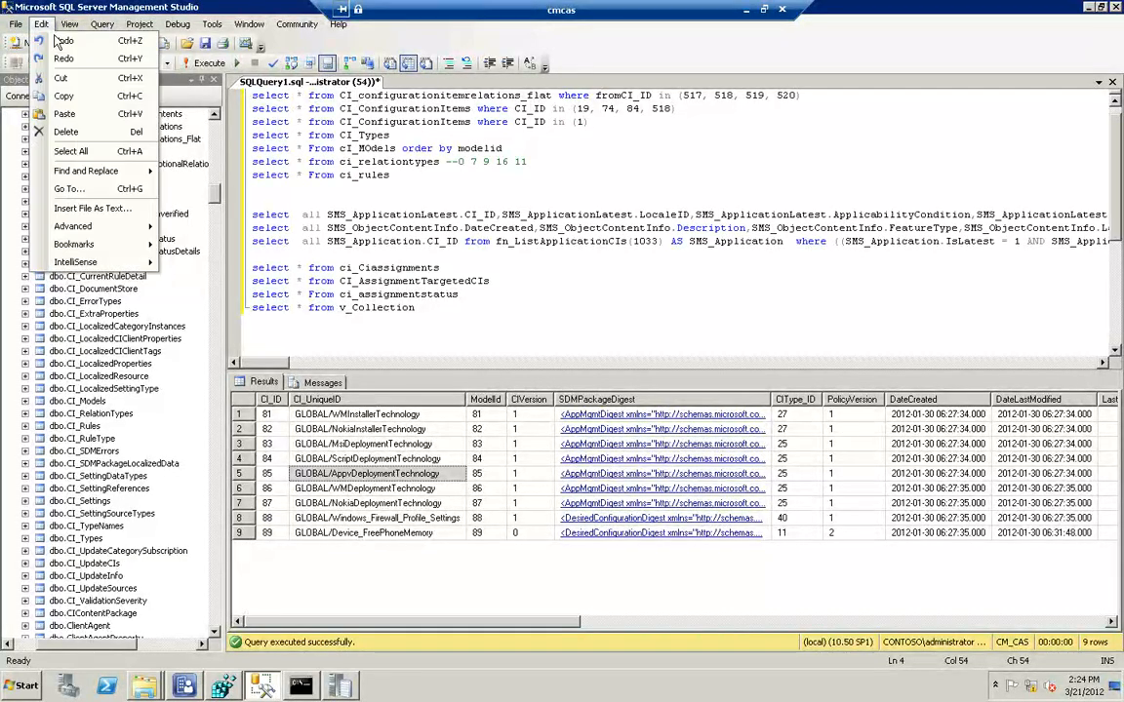
pyautogui.click(54, 41)
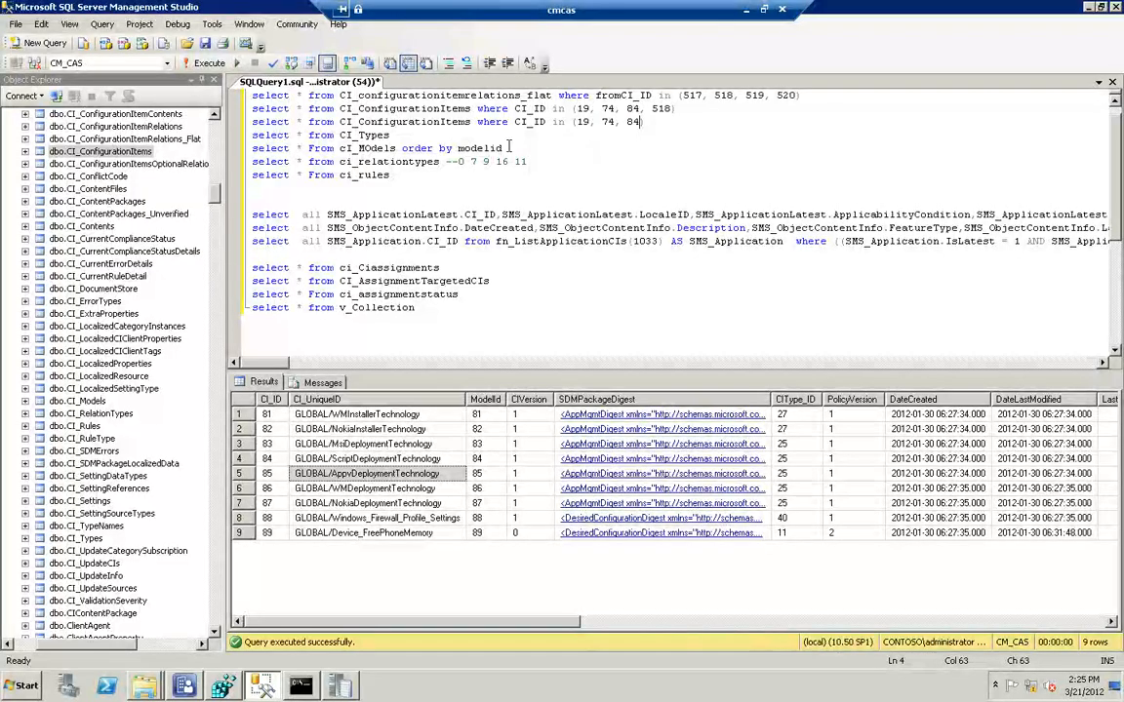
# Run the CI_ConfigurationItems query for CI_IDs 19, 74, 84 and 518 again
pyautogui.click(680, 110)
pyautogui.moveTo(680, 109); pyautogui.dragTo(240, 109)
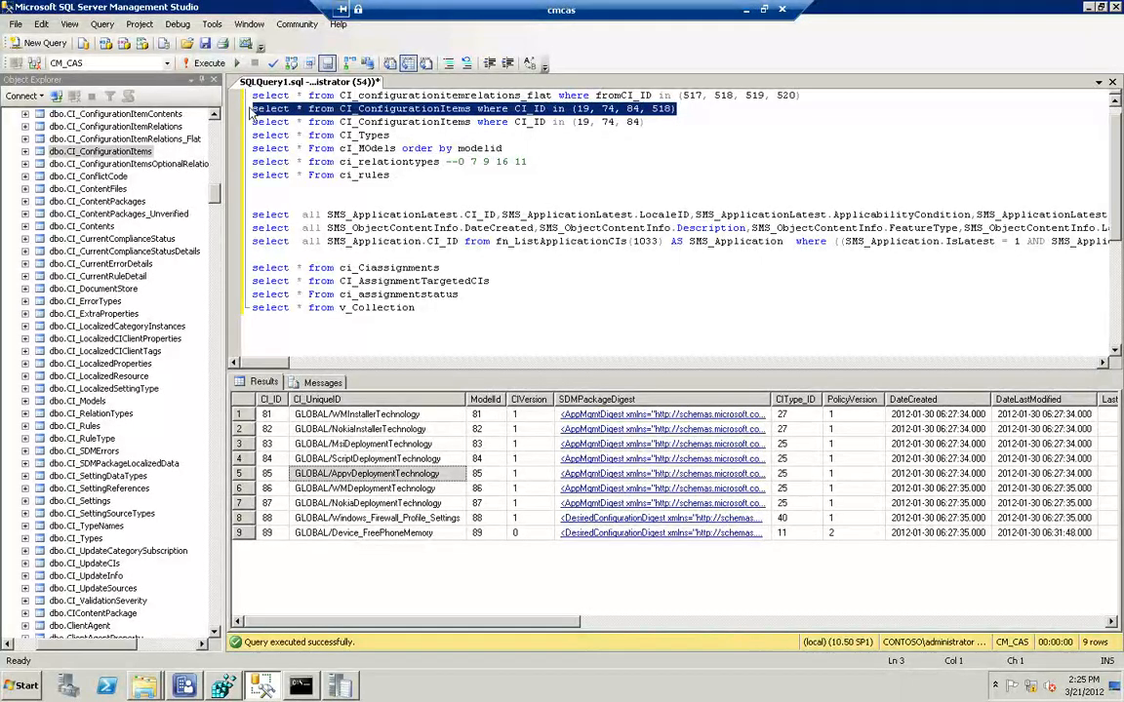
pyautogui.press('F5')
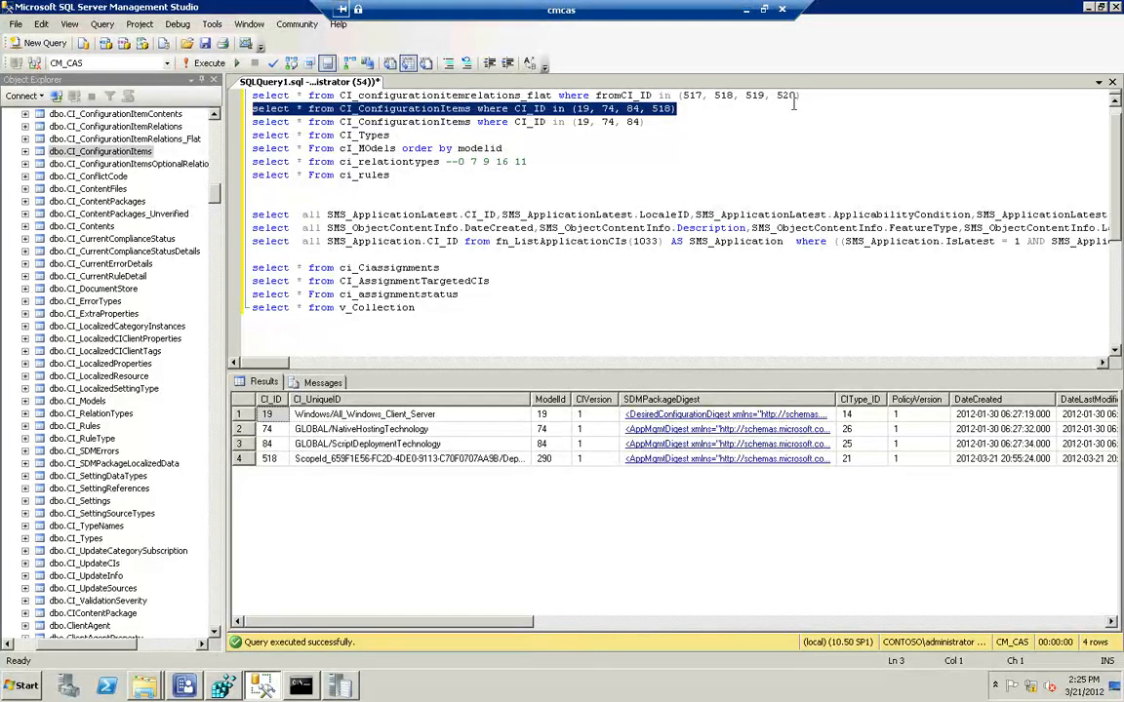
# Run the CI_configurationitemrelations_flat query for fromCI_IDs 517, 518, 519 and 520, and look up its relation types with the ci_relationtypes query
pyautogui.moveTo(807, 97); pyautogui.dragTo(234, 110)
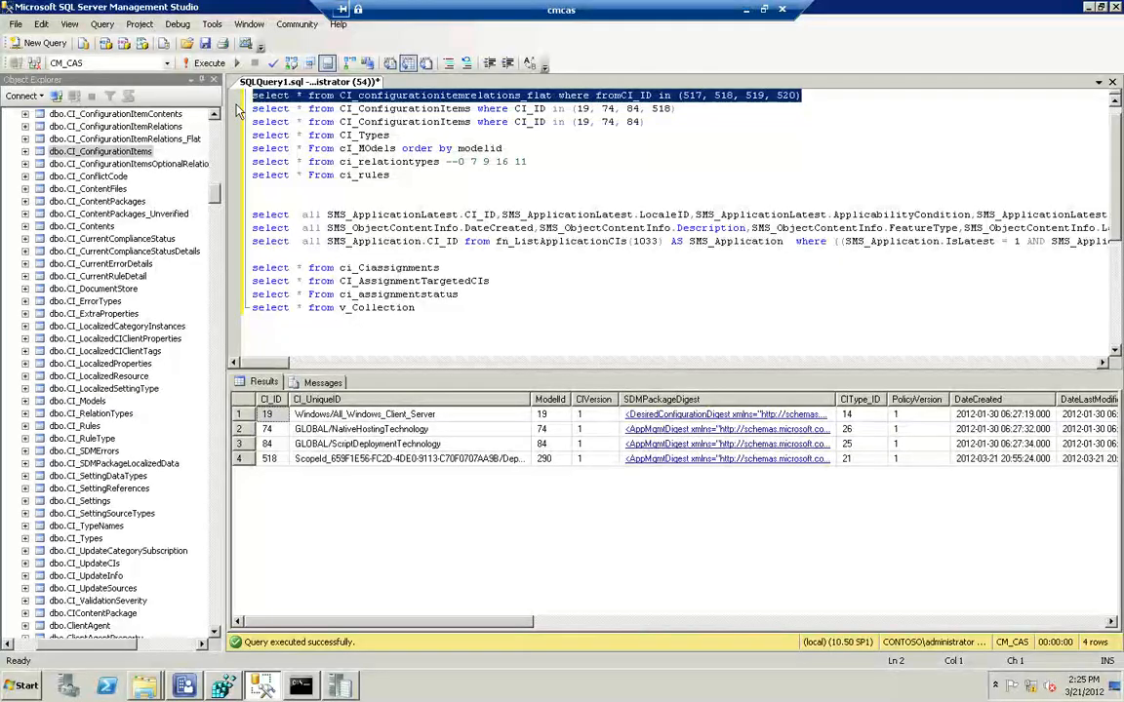
pyautogui.press('F5')
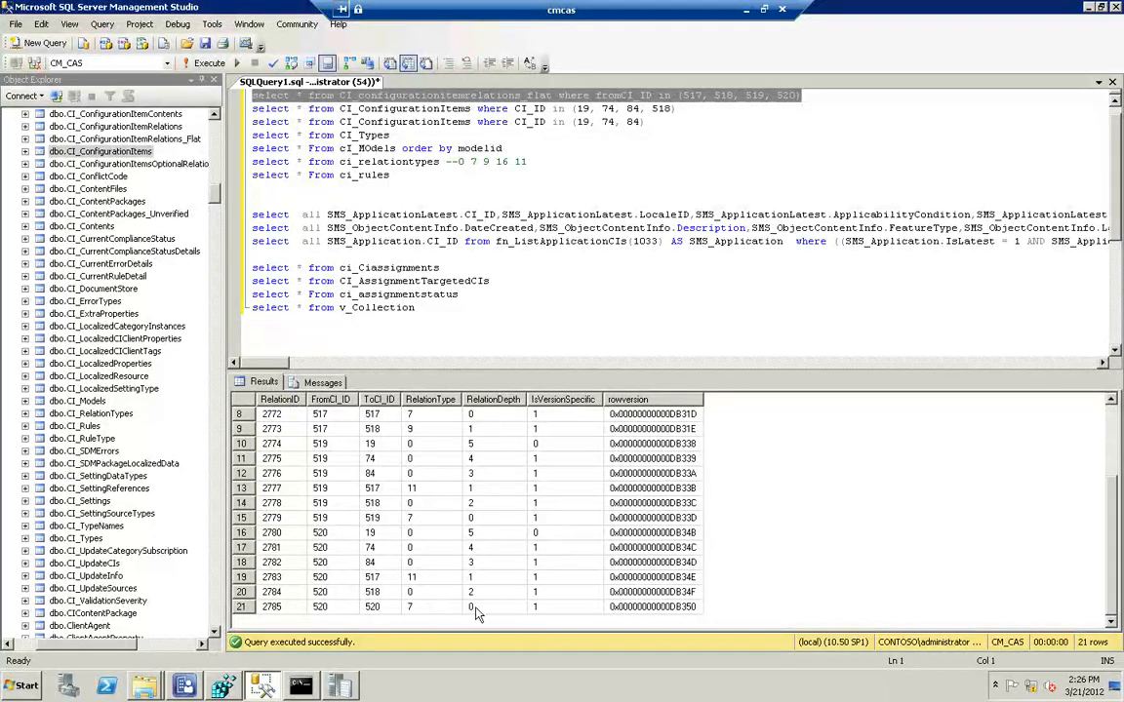
pyautogui.click(409, 429)
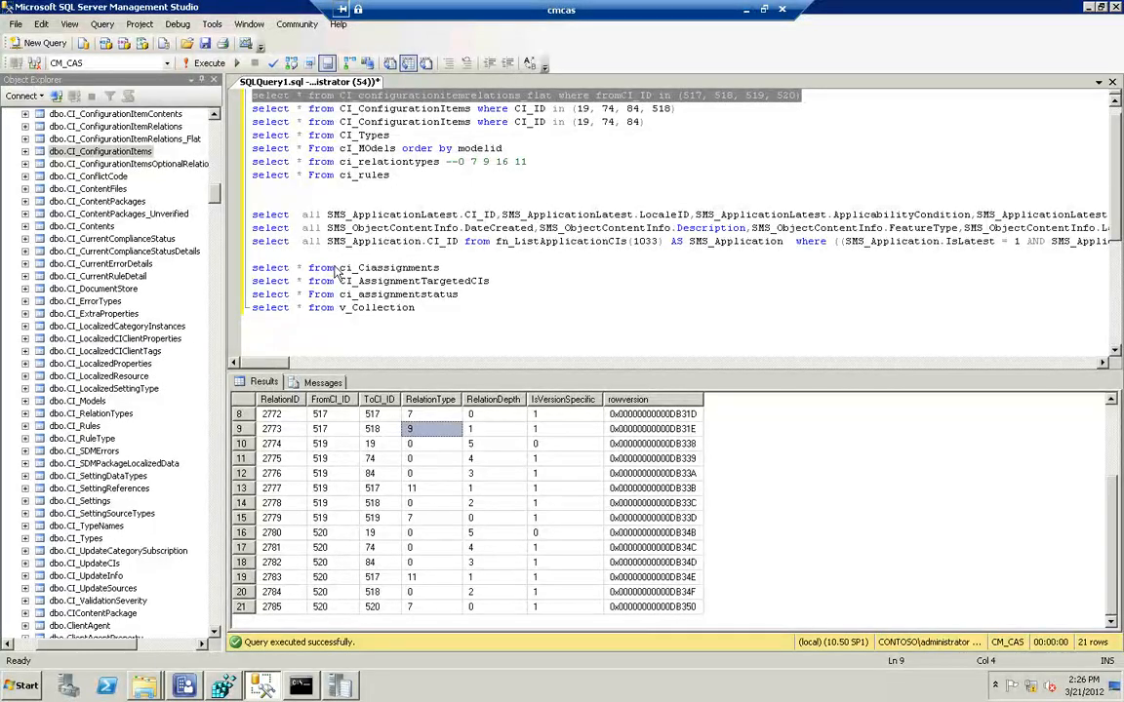
pyautogui.moveTo(439, 162); pyautogui.dragTo(219, 147)
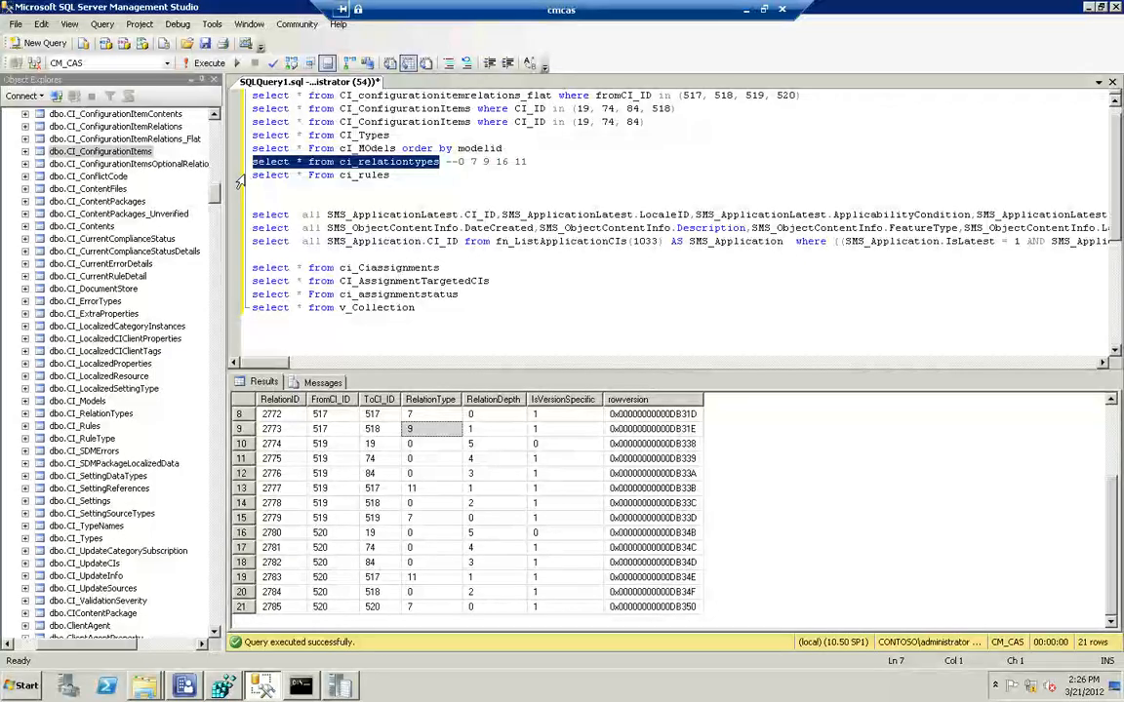
pyautogui.press('F5')
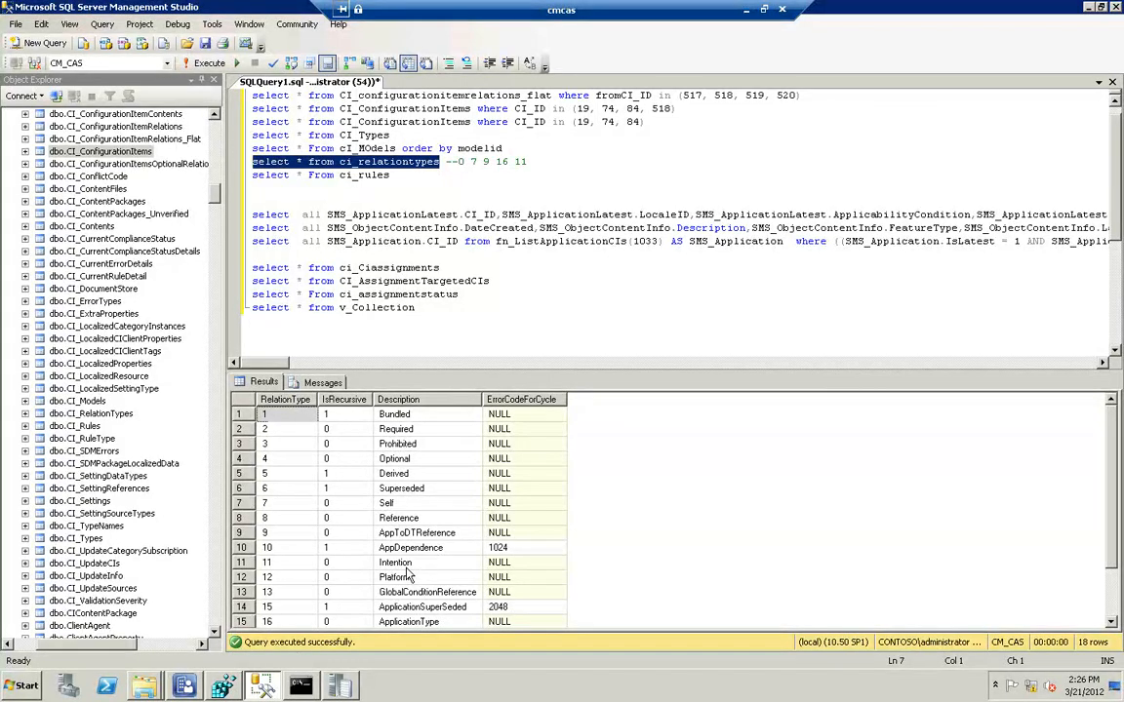
# Run the CI_configurationitemrelations_flat query again and compare its rows with the relation type descriptions
pyautogui.click(814, 95)
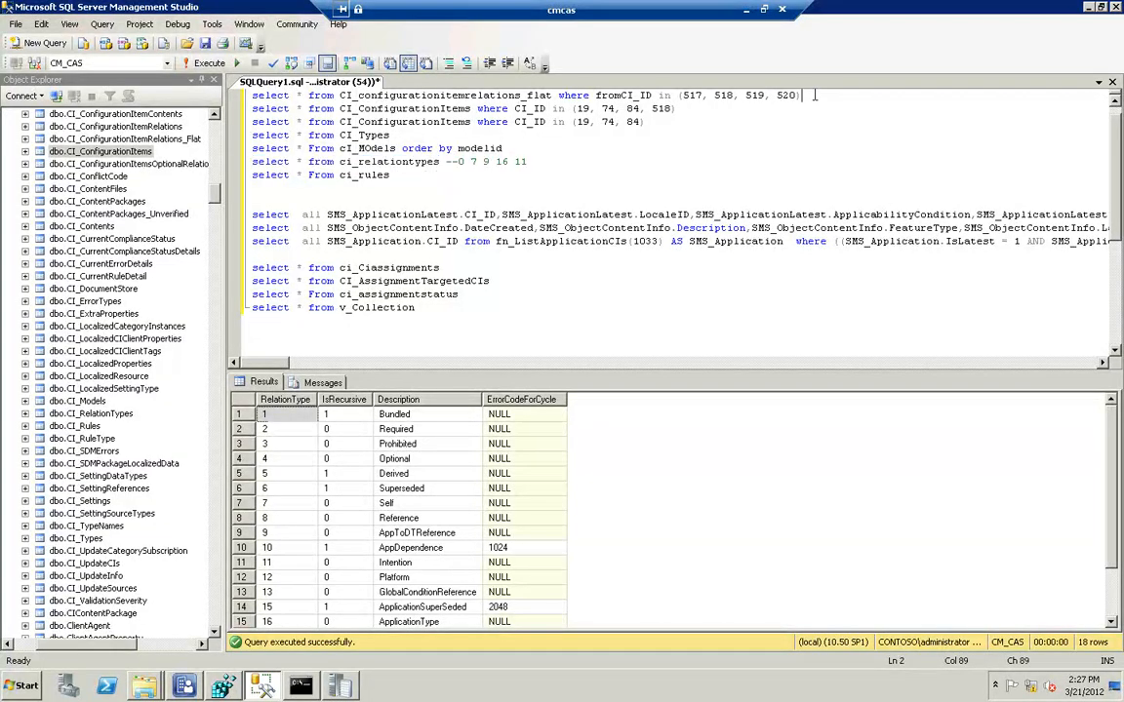
pyautogui.hotkey('shift', 'Home')
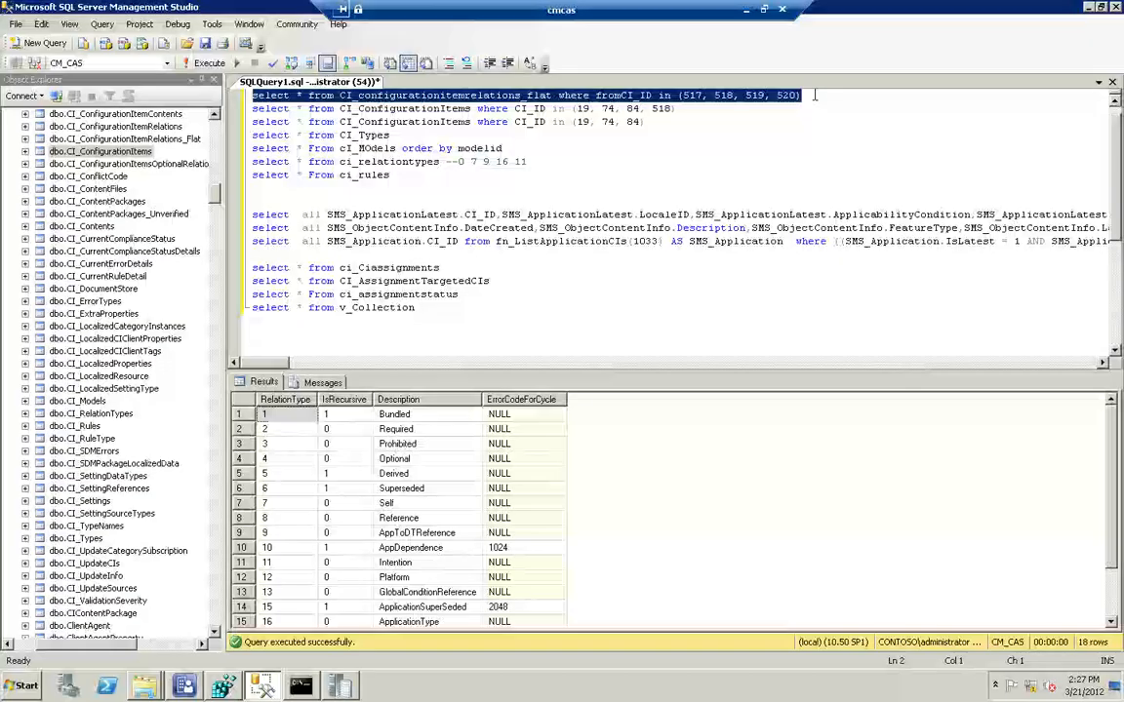
pyautogui.press('F5')
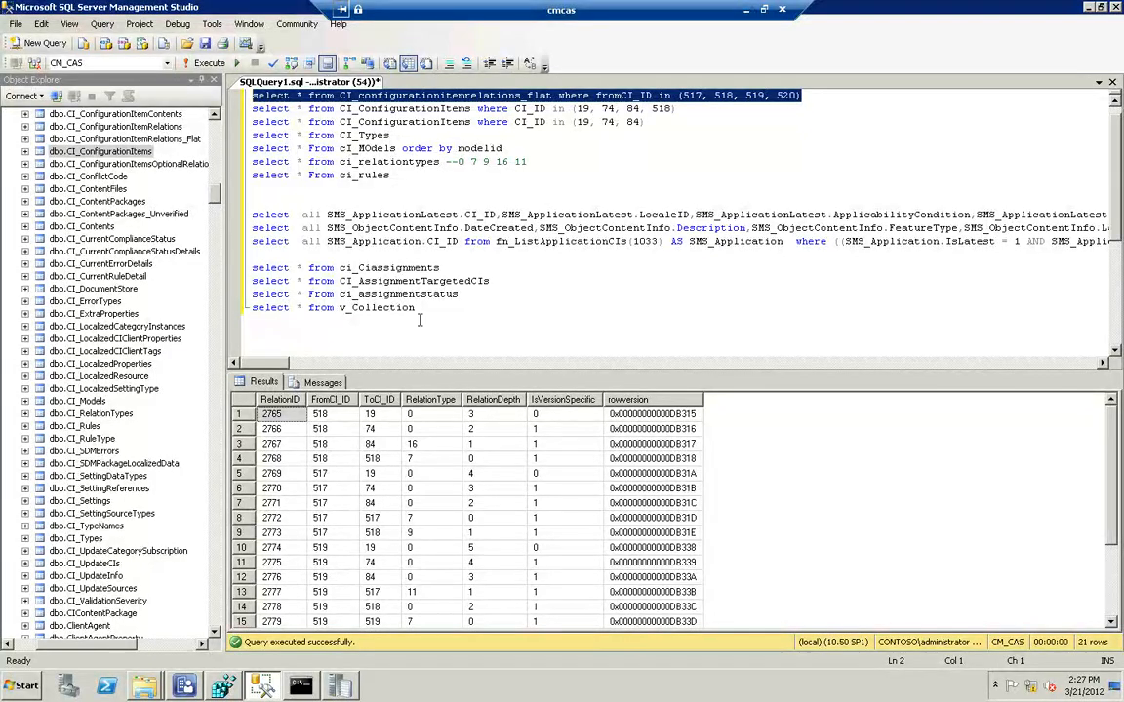
pyautogui.click(746, 10)
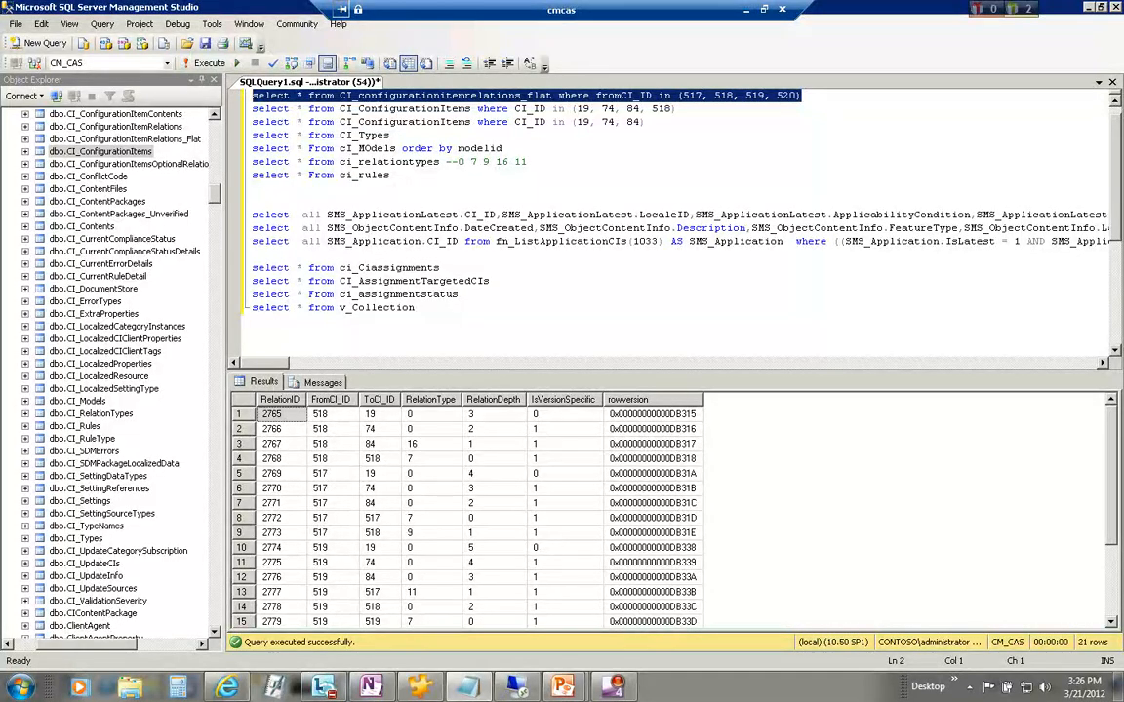
pyautogui.click(519, 310)
pyautogui.click(478, 319)
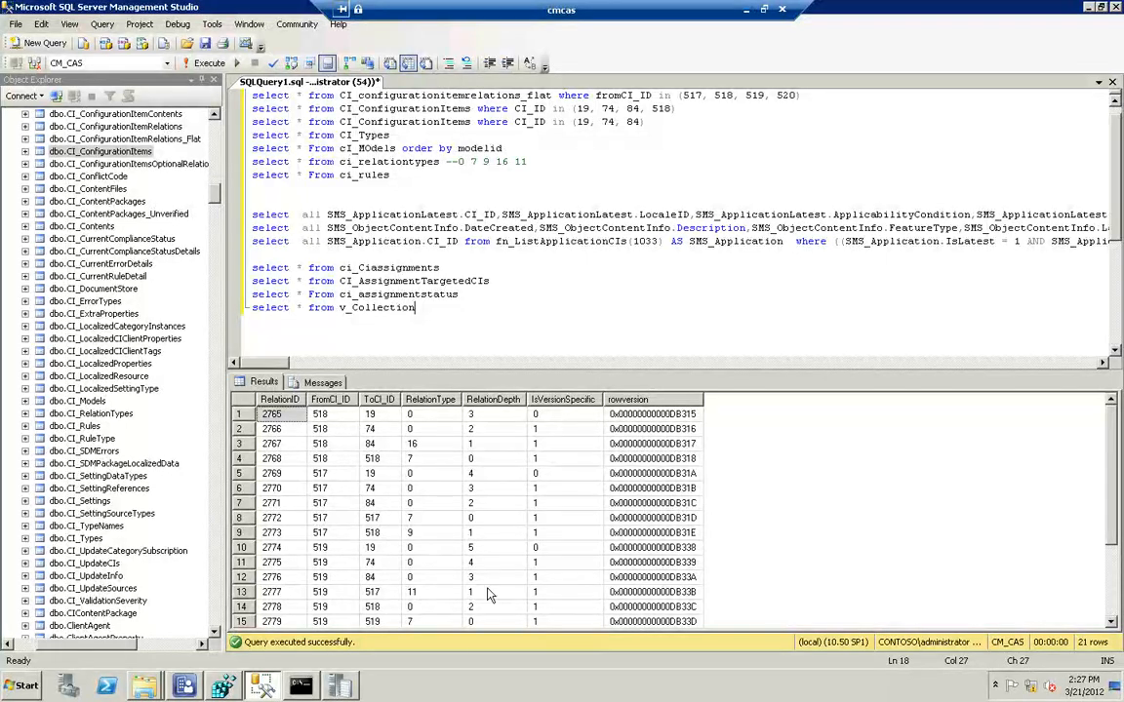
# Switch to the Command Prompt and rename hman.dl_ to hman.dll in the Configuration Manager bin\X64 folder
pyautogui.click(311, 688)
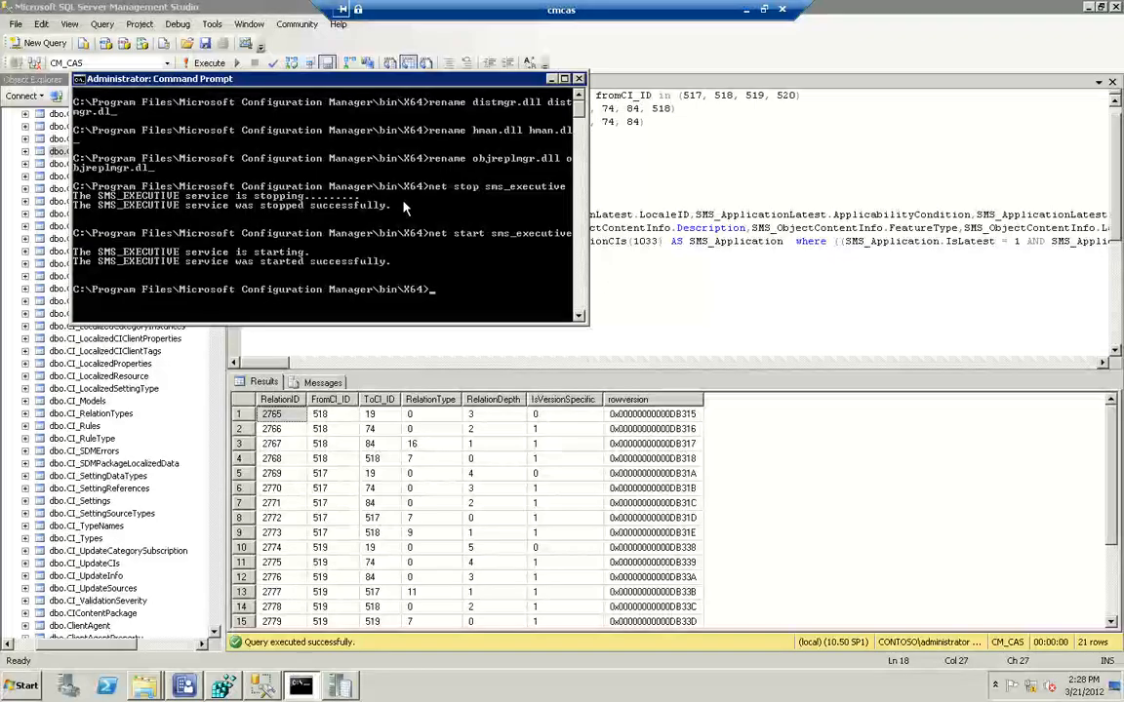
pyautogui.write('rename hm')
pyautogui.press('Tab')
pyautogui.write('hman')
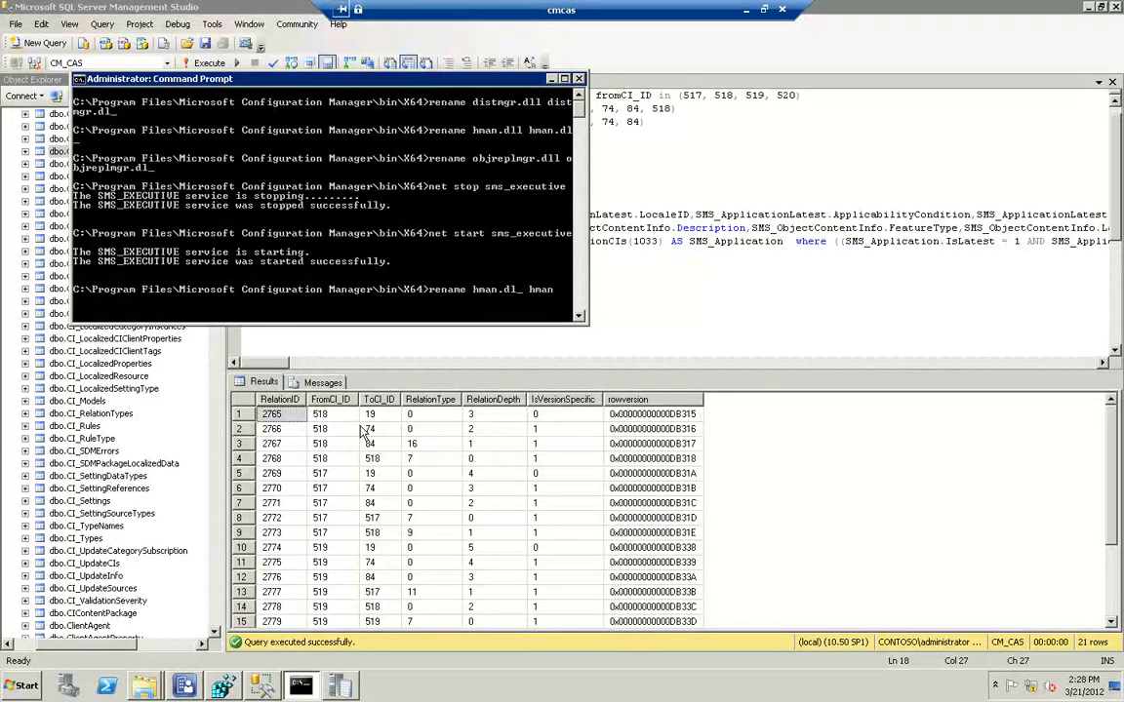
pyautogui.write('.dl')
pyautogui.write('l')
pyautogui.press('Return')
pyautogui.press('super')
pyautogui.click(429, 261)
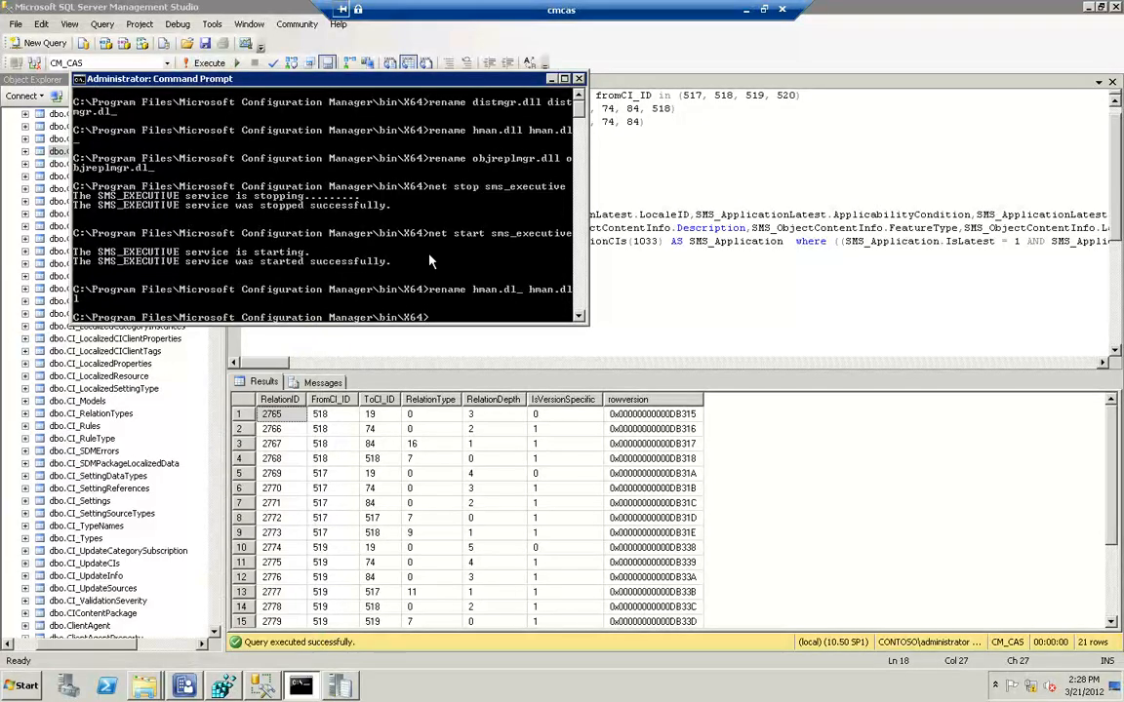
# Stop the SMS_EXECUTIVE service with net stop sms_executive
pyautogui.press('Up')
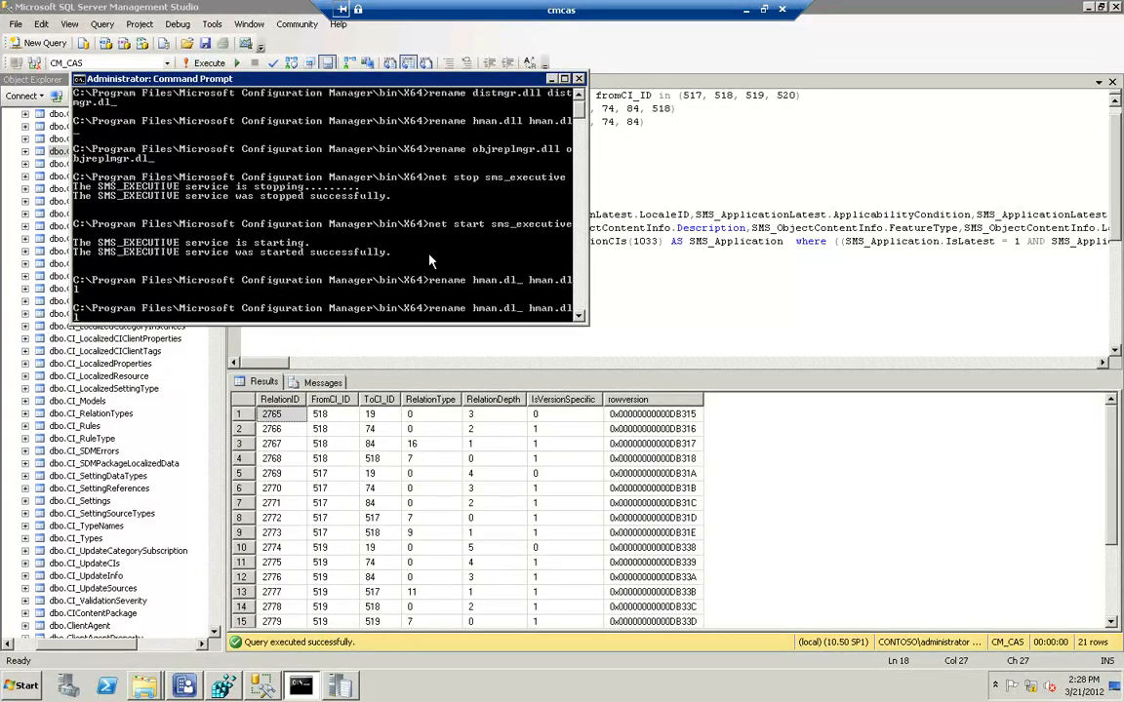
pyautogui.press('Up')
pyautogui.press('Up')
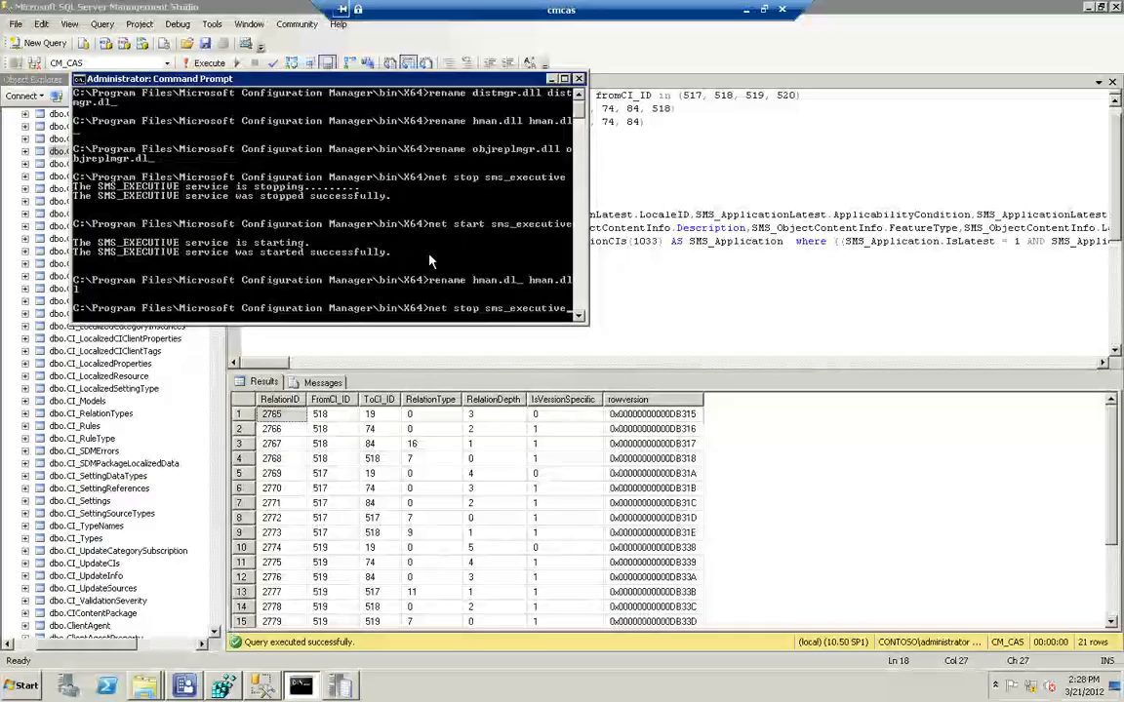
pyautogui.press('Return')
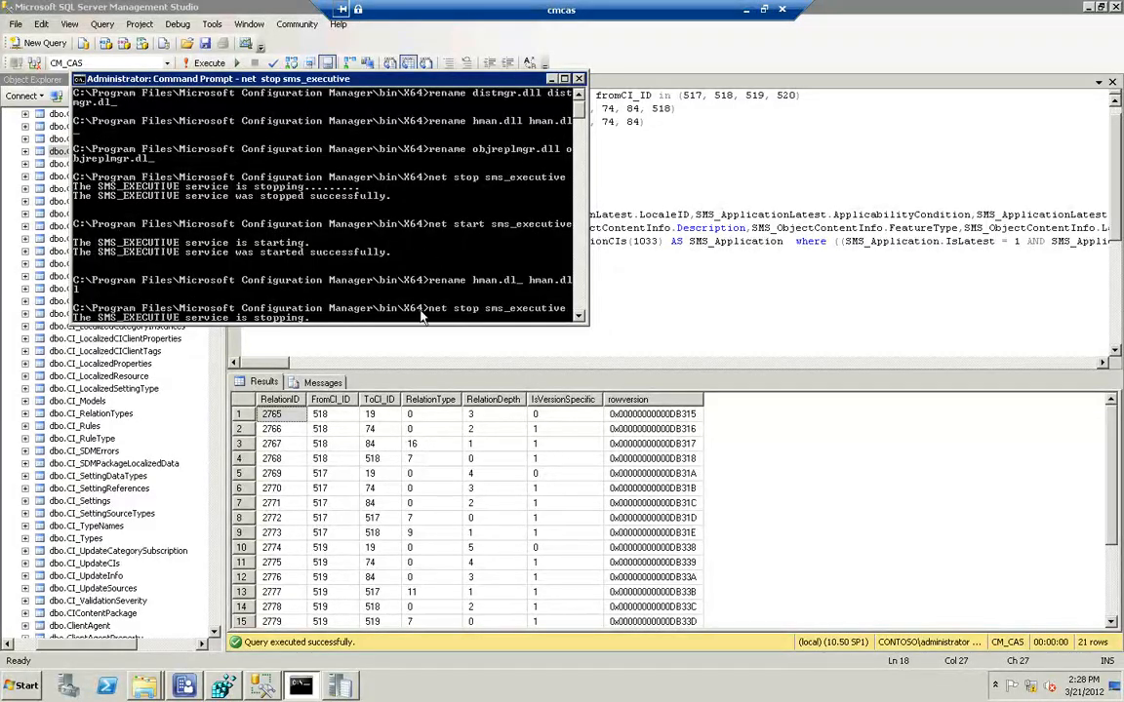
# Open hman.log from the Configuration Manager Logs folder in the Trace Log Tool and move its window clear of the Command Prompt
pyautogui.click(147, 687)
pyautogui.click(130, 631)
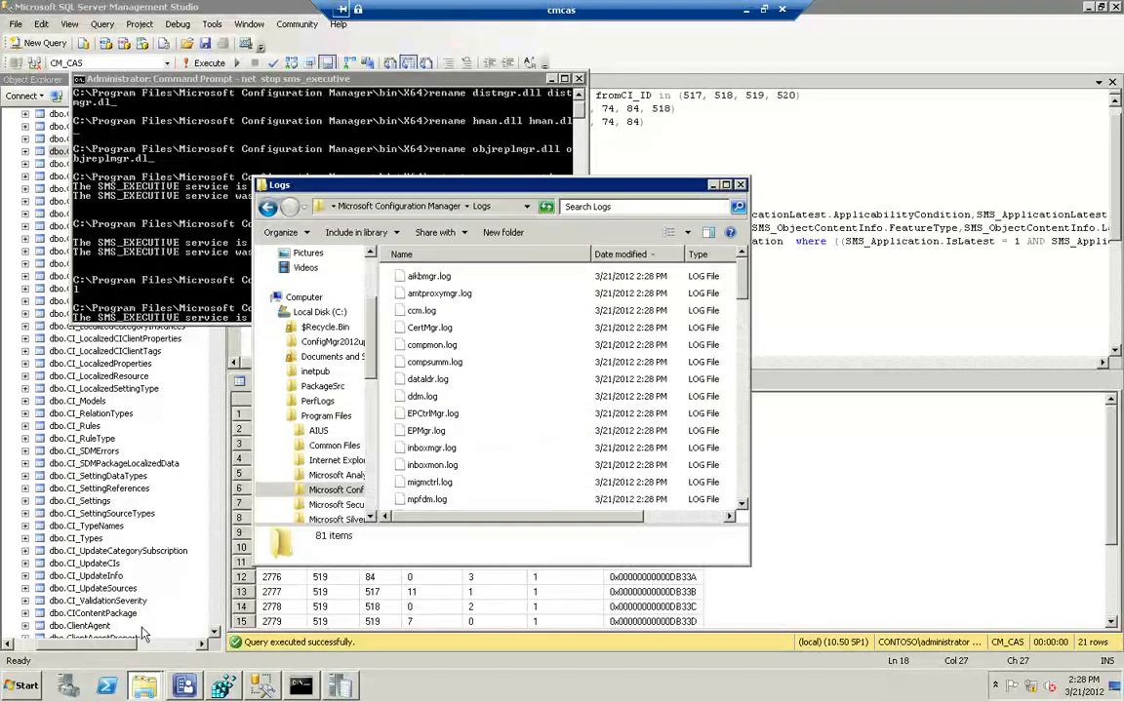
pyautogui.click(426, 432)
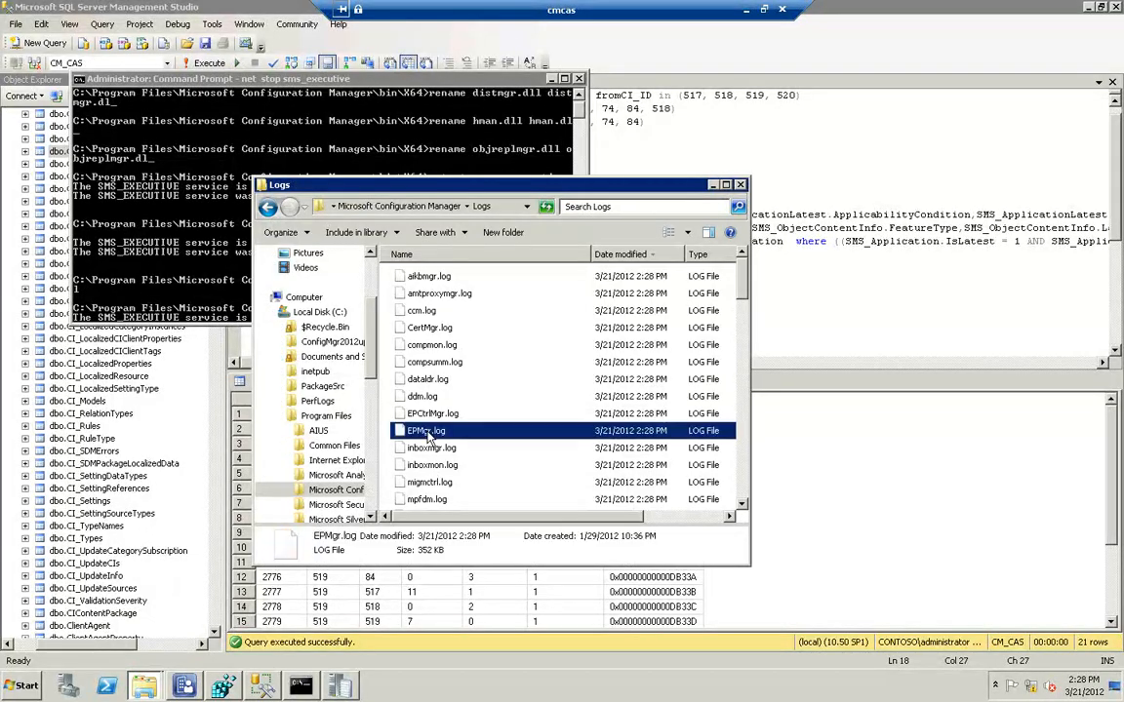
pyautogui.press('h')
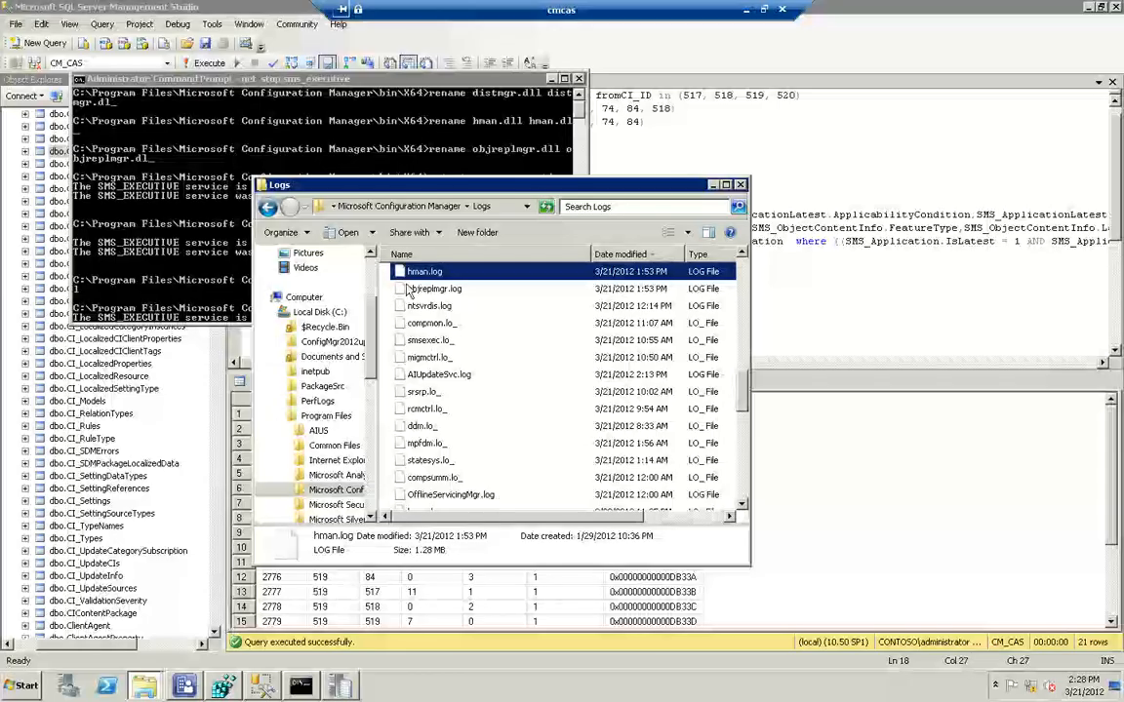
pyautogui.doubleClick(422, 272)
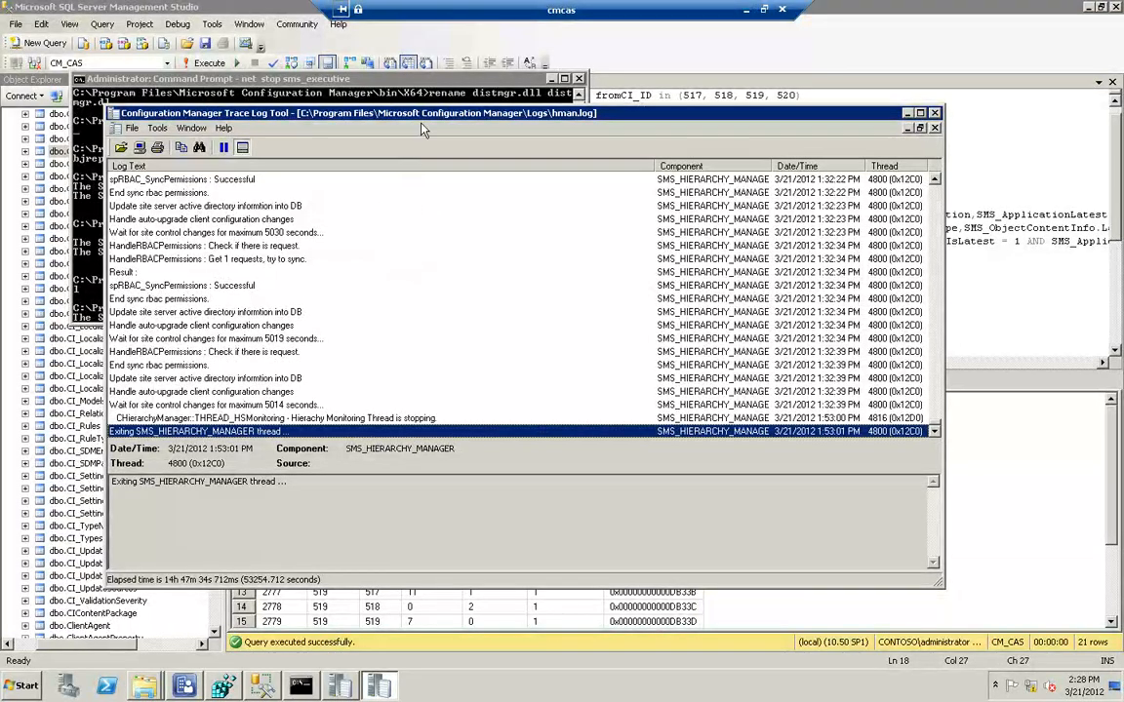
pyautogui.moveTo(481, 120); pyautogui.dragTo(640, 111)
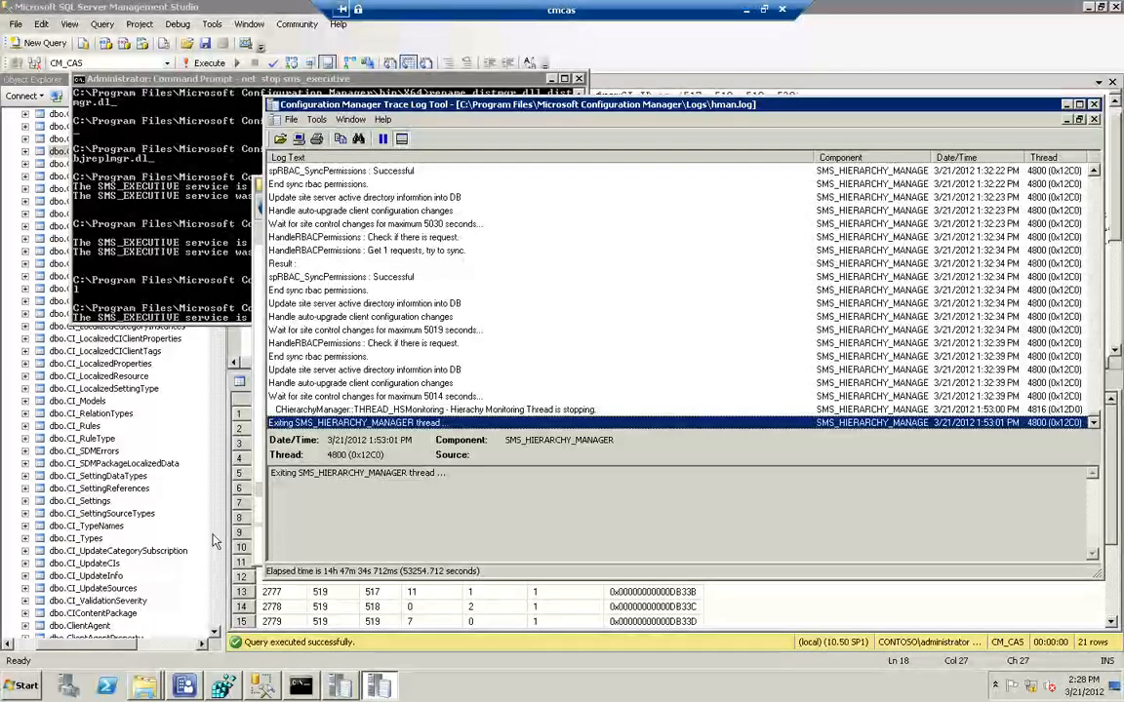
# Open the hman.box folder under the Configuration Manager inboxes and examine its pending files
pyautogui.click(144, 686)
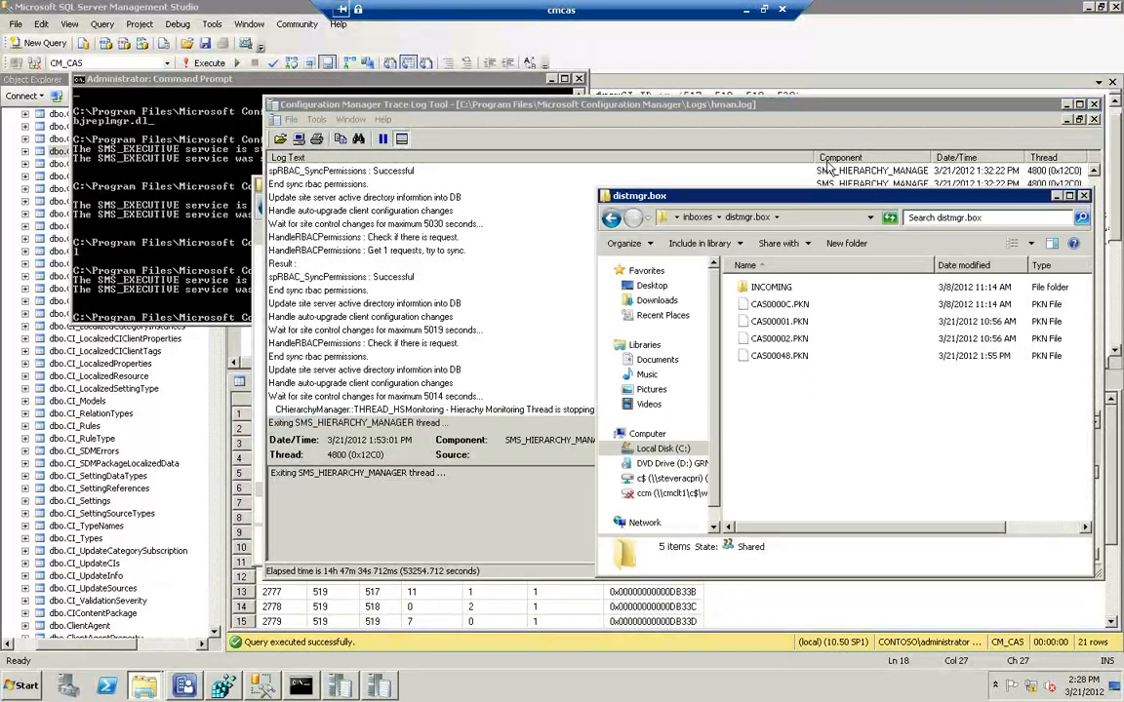
pyautogui.click(610, 217)
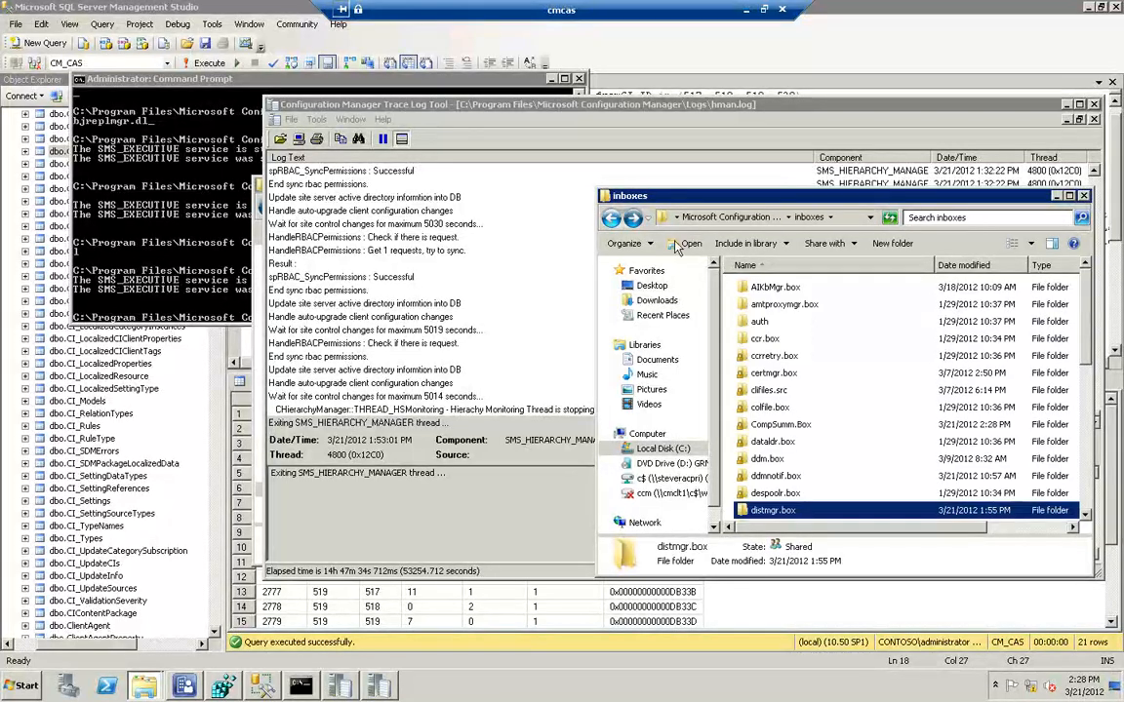
pyautogui.scroll(-5, 771, 414)
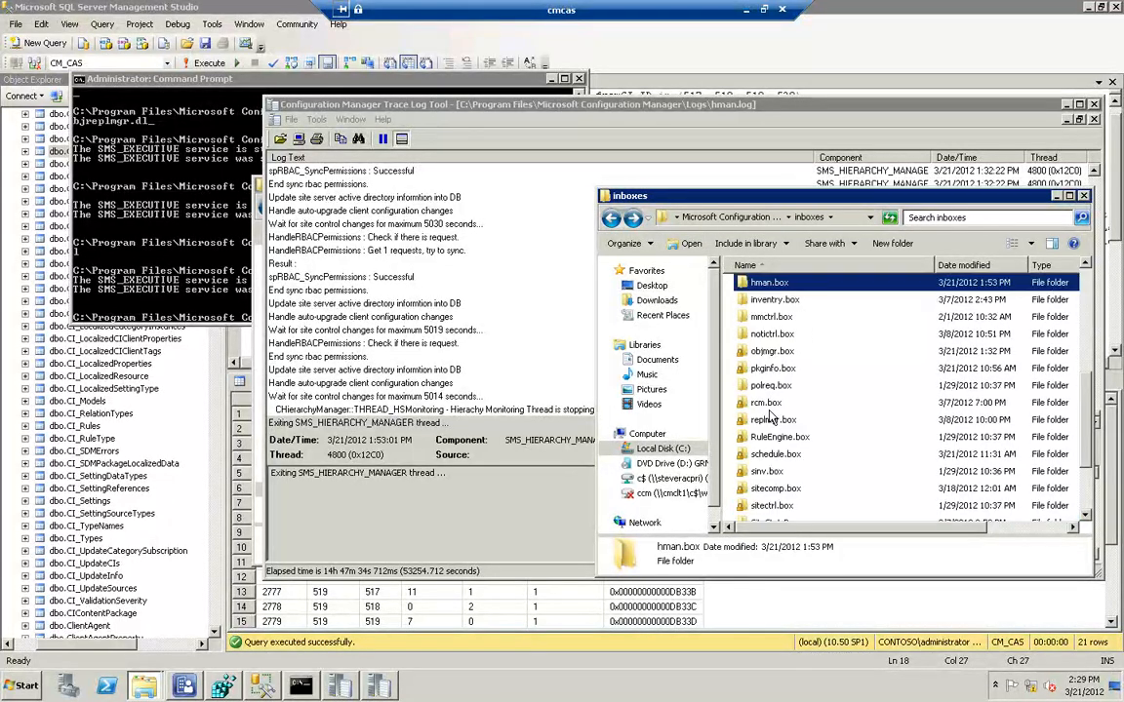
pyautogui.click(770, 285)
pyautogui.doubleClick(770, 283)
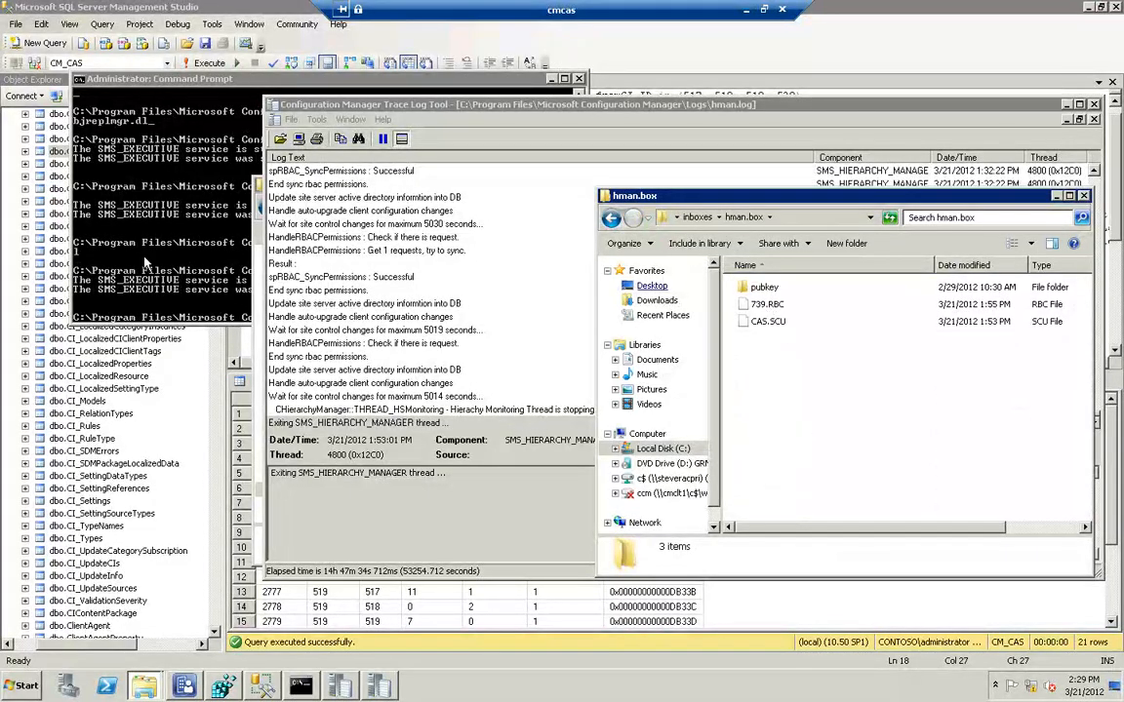
# Start the SMS_EXECUTIVE service with net start sms_executive in the Command Prompt
pyautogui.click(168, 308)
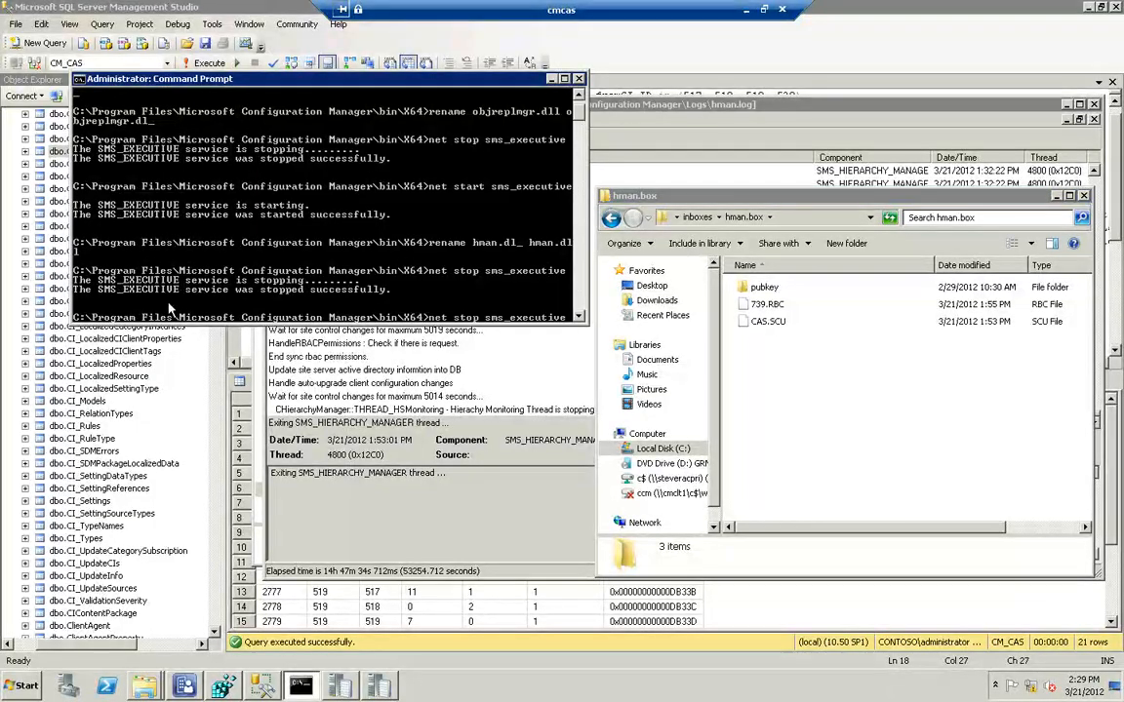
pyautogui.press('Up')
pyautogui.press('Up')
pyautogui.press('Up')
pyautogui.press('Up')
pyautogui.press('Up')
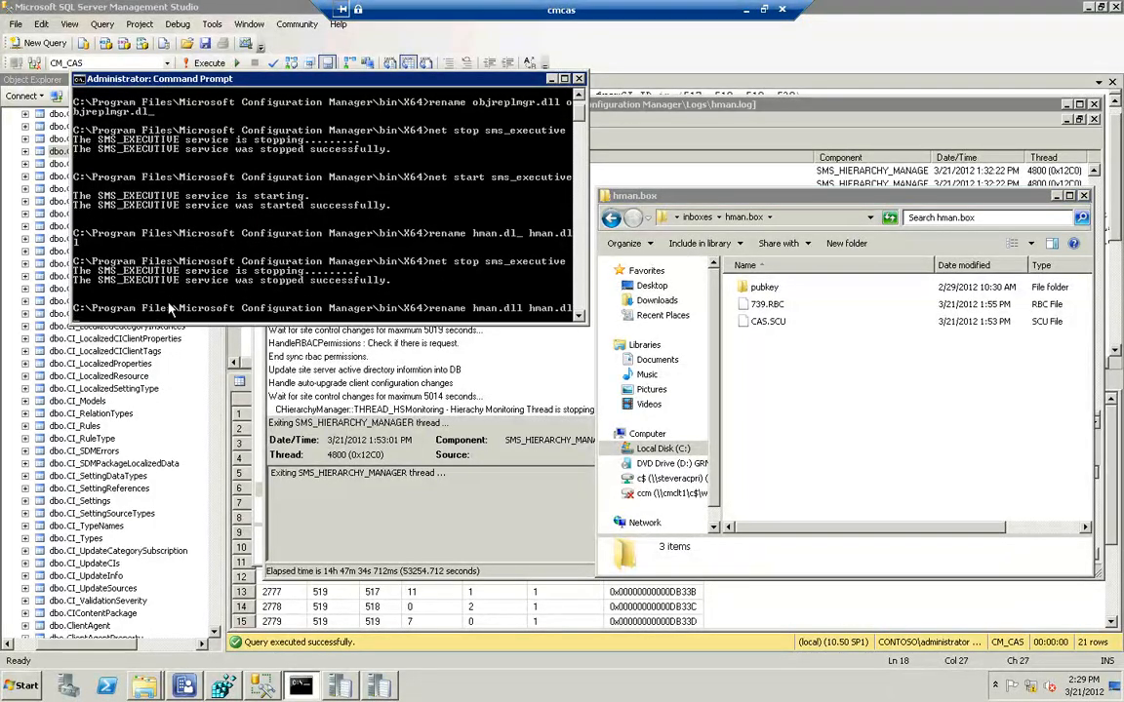
pyautogui.press('Up')
pyautogui.press('Up')
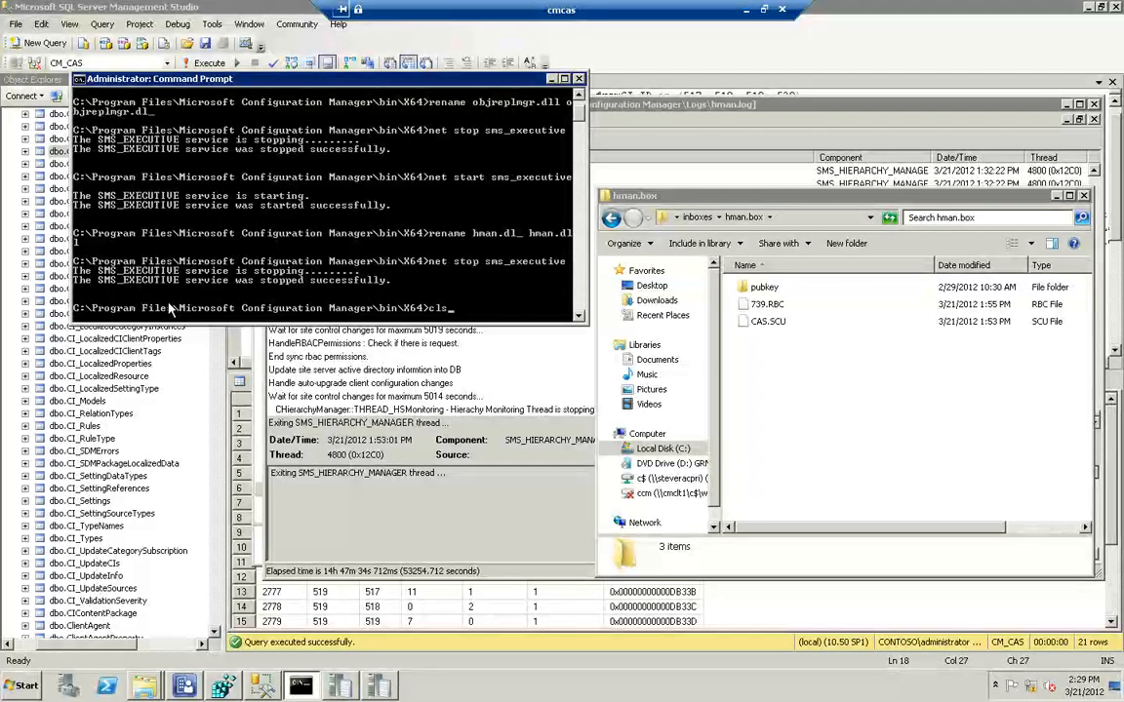
pyautogui.press('Up')
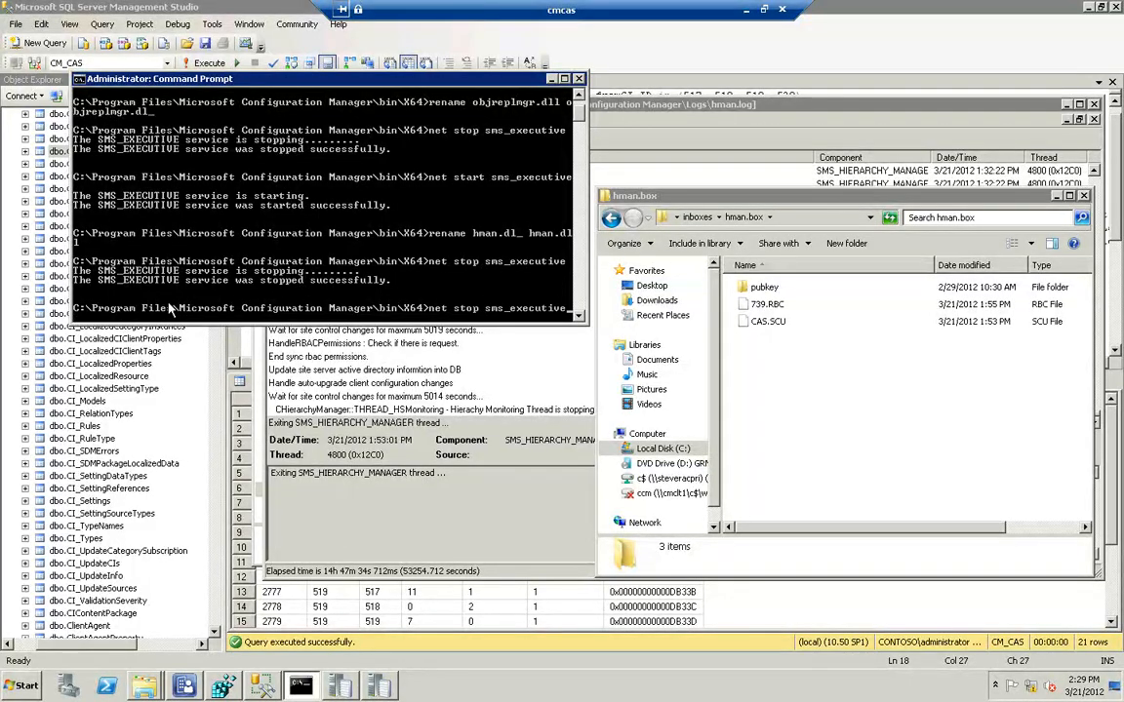
pyautogui.press('Up')
pyautogui.press('Return')
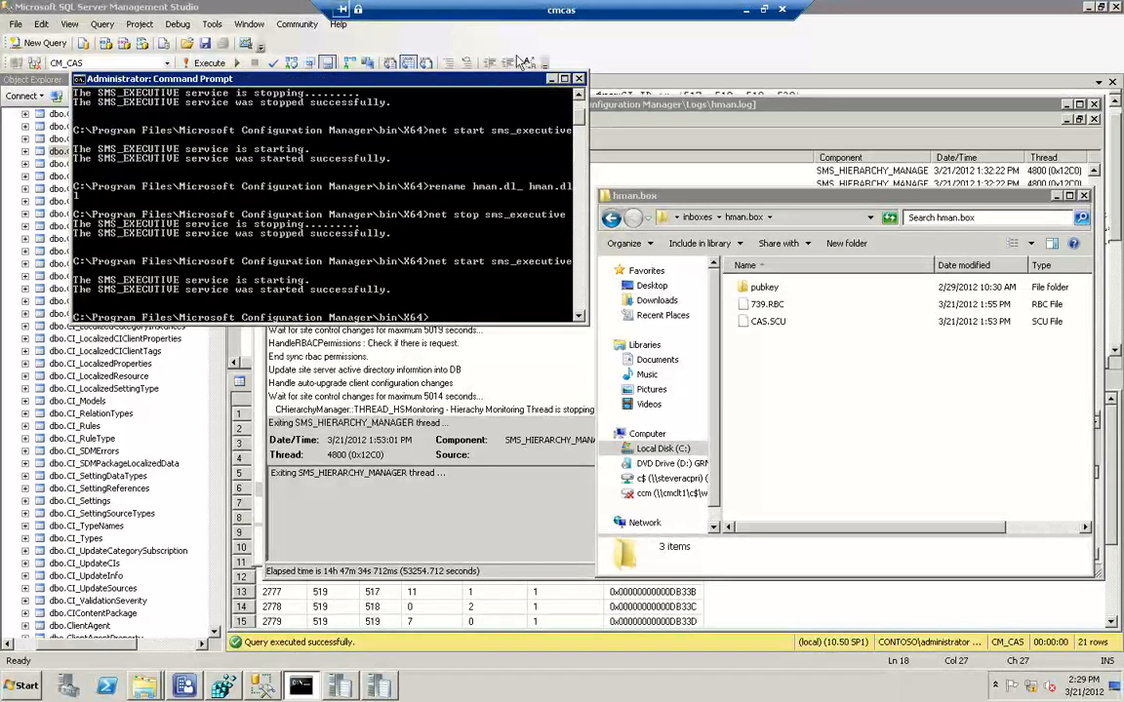
# Arrange the hman.log trace beside the hman.box folder and examine the RBAC permission sync entries, resuming the paused live log updates
pyautogui.click(643, 111)
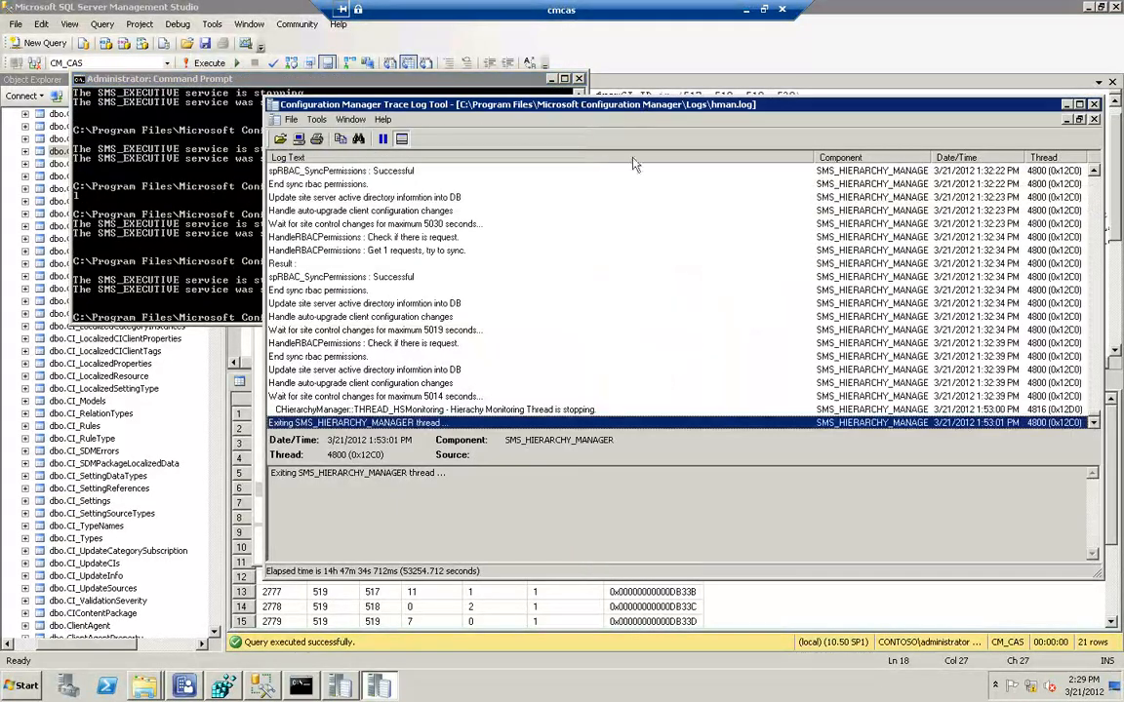
pyautogui.moveTo(506, 102)
pyautogui.mouseDown()
pyautogui.moveTo(262, 104)
pyautogui.moveTo(170, 118)
pyautogui.mouseUp()
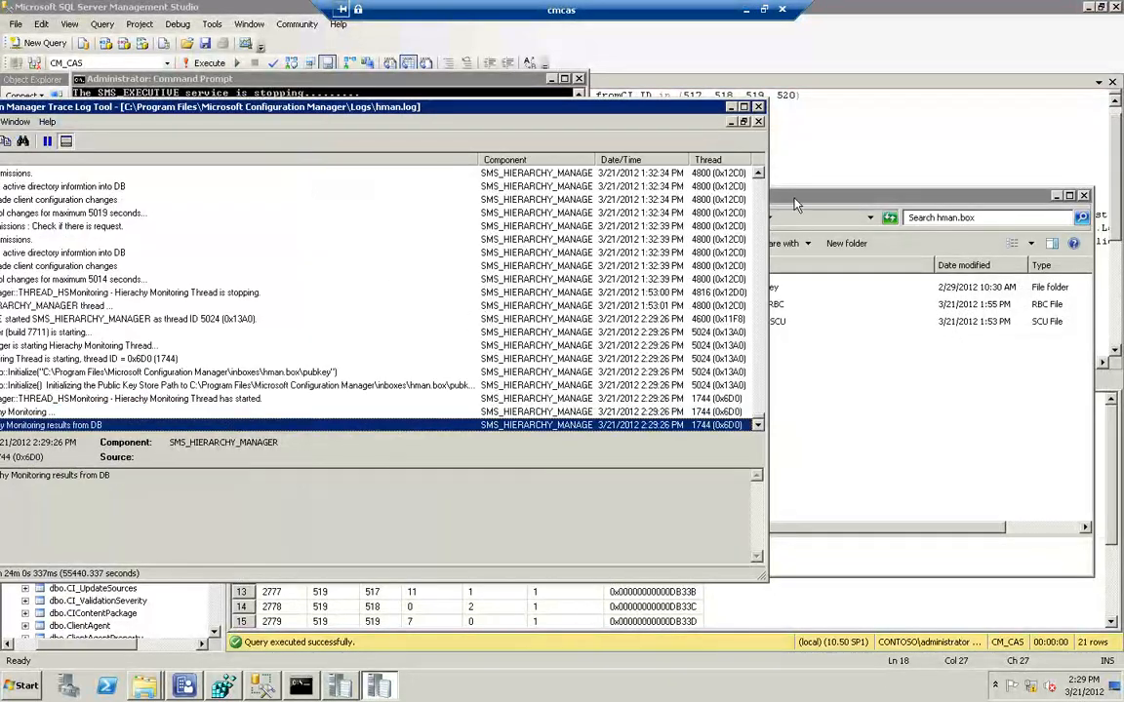
pyautogui.click(795, 215)
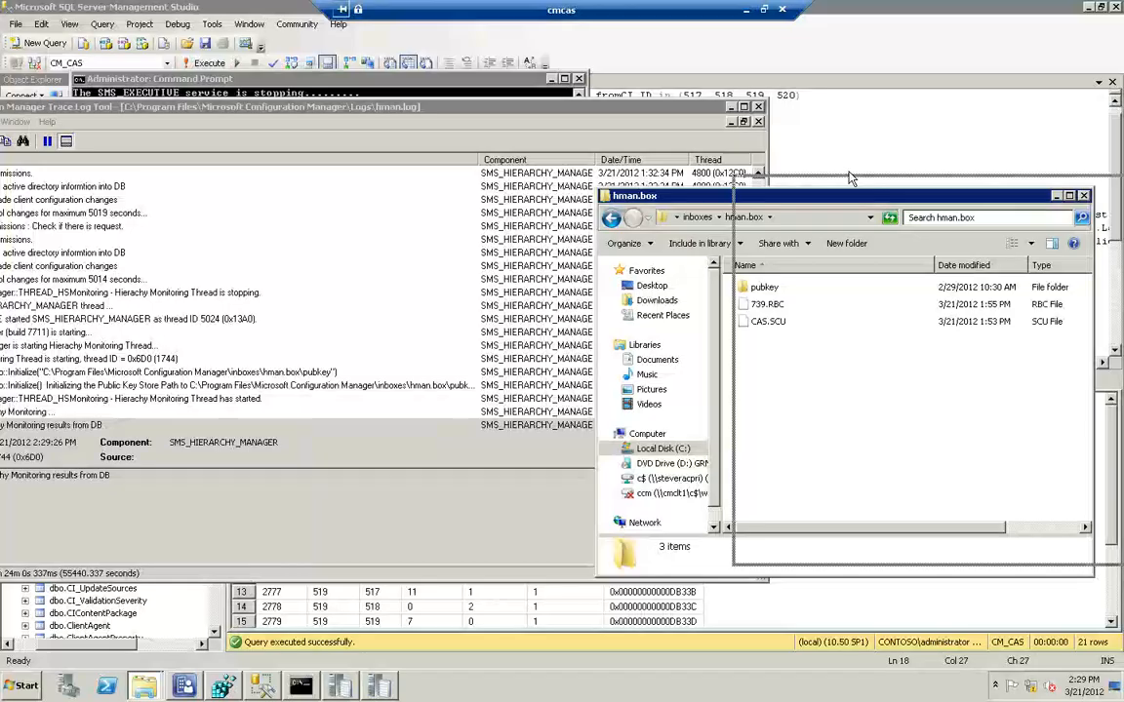
pyautogui.moveTo(672, 200); pyautogui.dragTo(849, 175)
pyautogui.moveTo(449, 108); pyautogui.dragTo(569, 89)
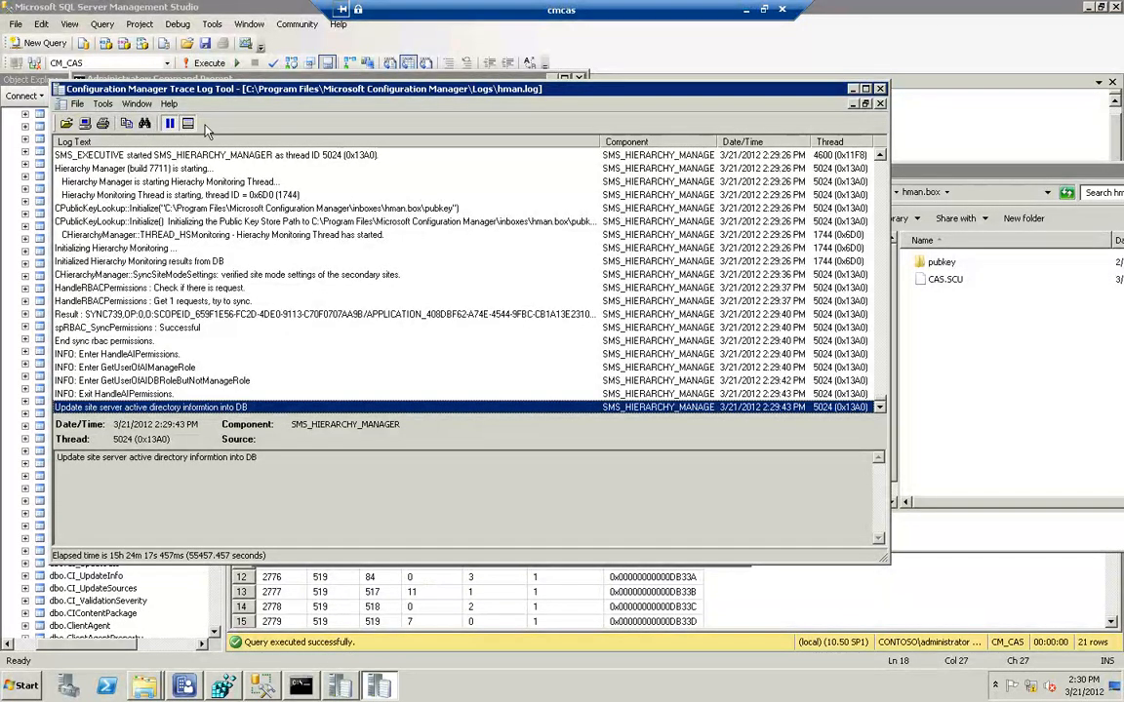
pyautogui.click(170, 124)
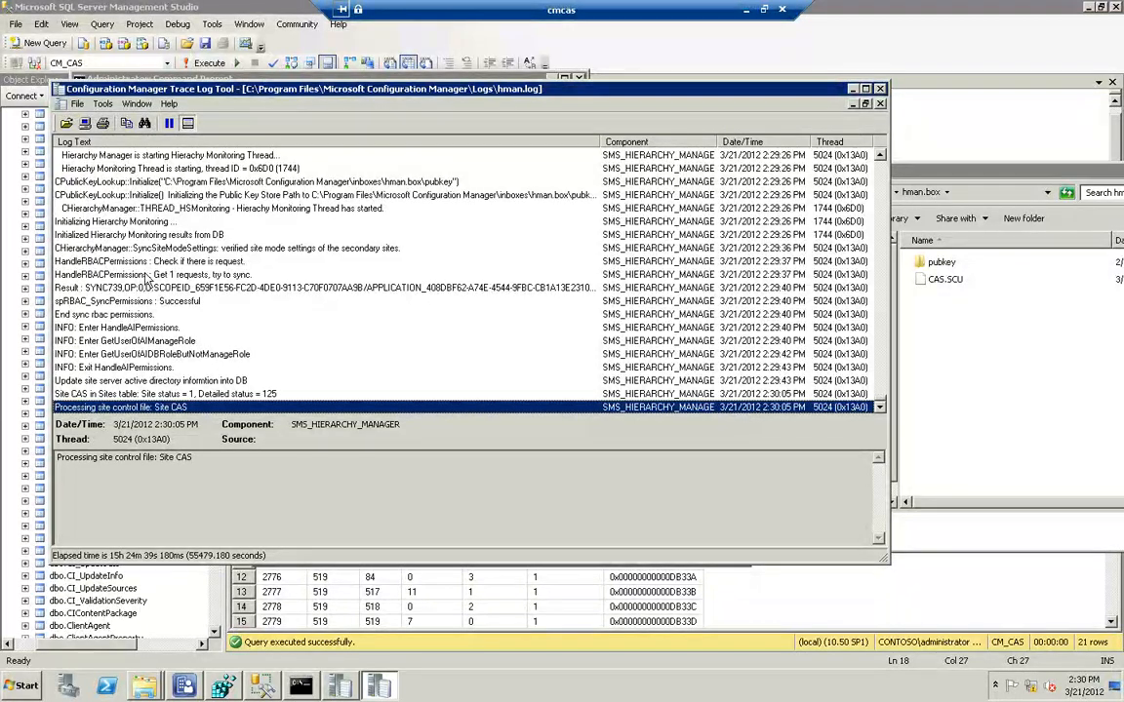
# Switch to the Command Prompt and rename objreplmgr.dl_ to objreplmgr.dll in the Configuration Manager bin\X64 folder
pyautogui.click(131, 274)
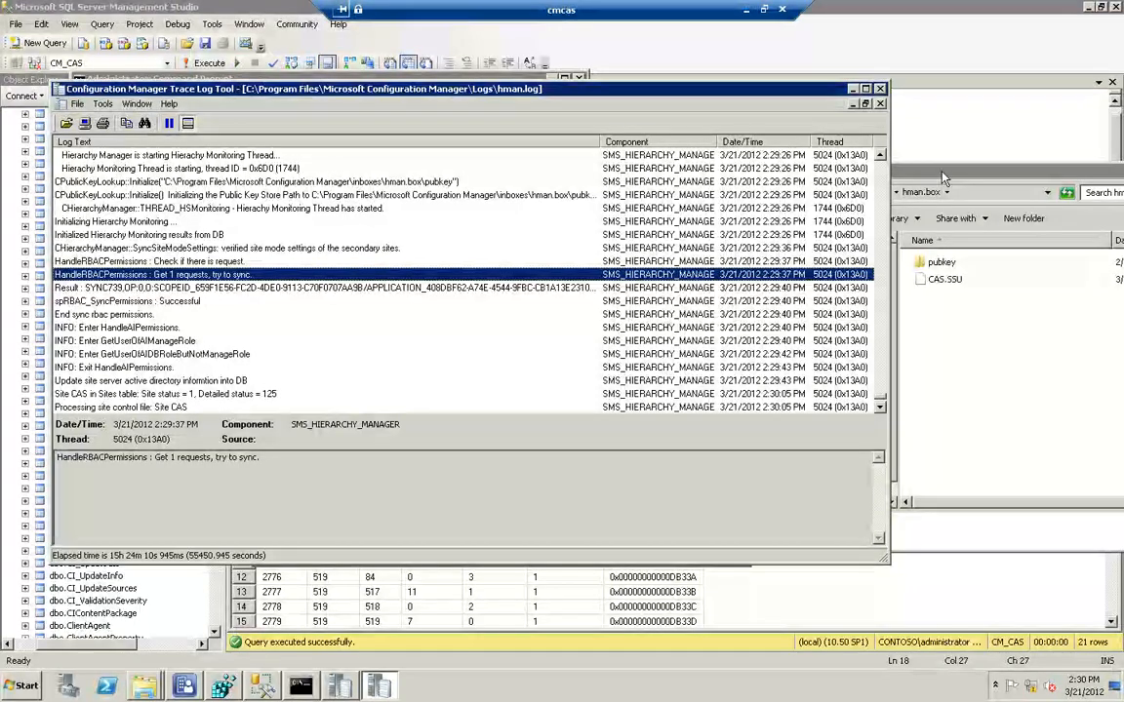
pyautogui.click(300, 687)
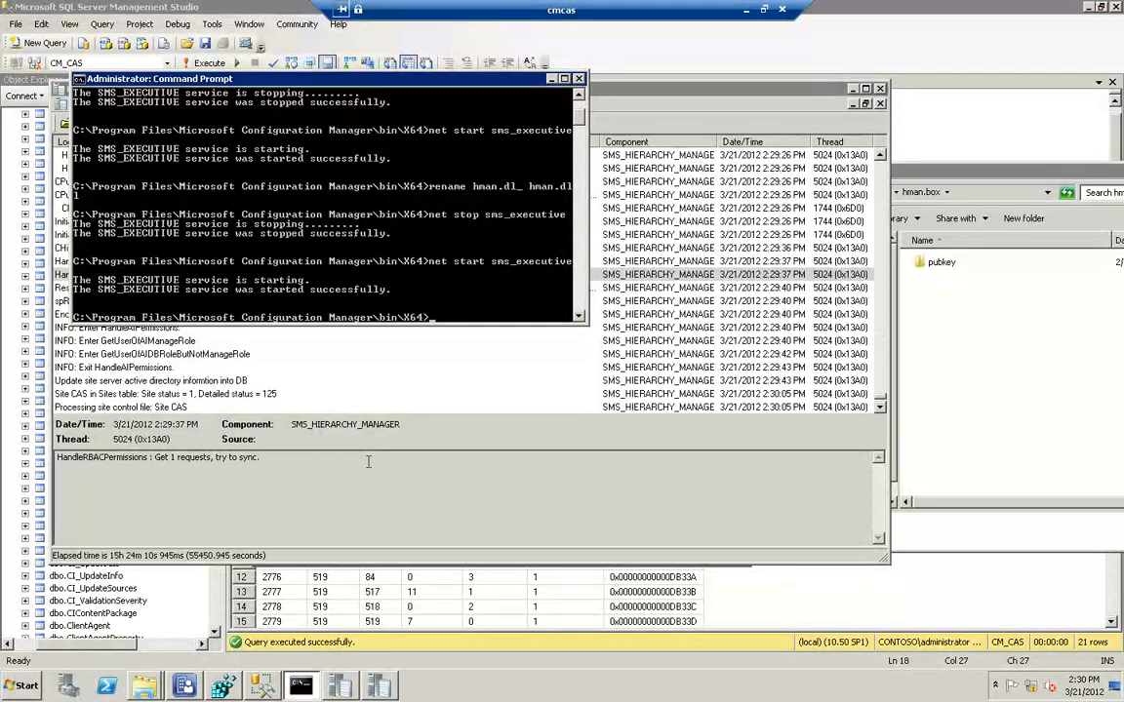
pyautogui.write('rename ob')
pyautogui.press('Tab')
pyautogui.write('o')
pyautogui.press('Tab')
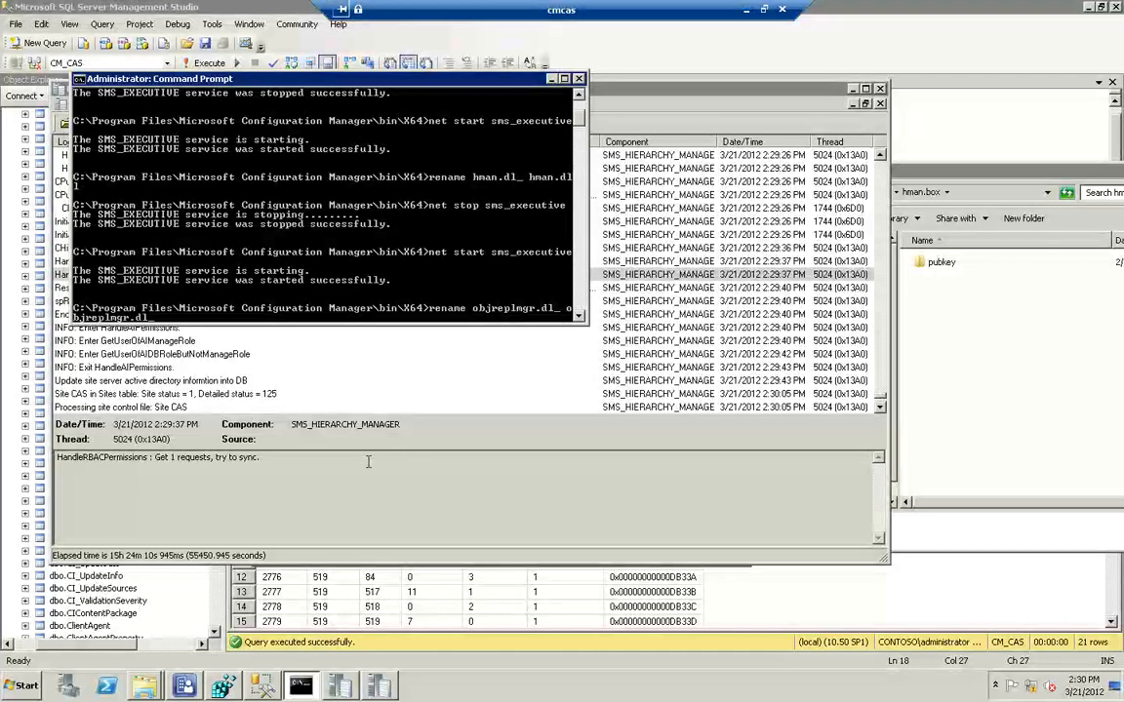
pyautogui.press('Return')
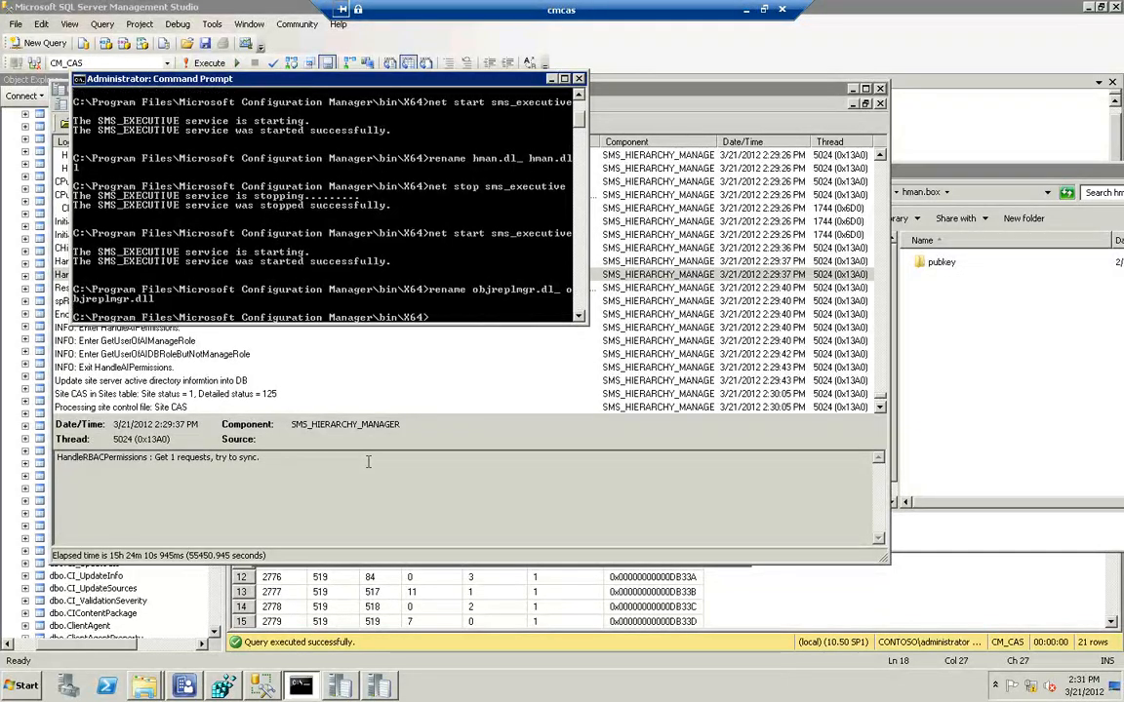
# Stop the SMS_EXECUTIVE service with net stop sms_executive in the Command Prompt
pyautogui.press('Up')
pyautogui.press('Up')
pyautogui.press('Up')
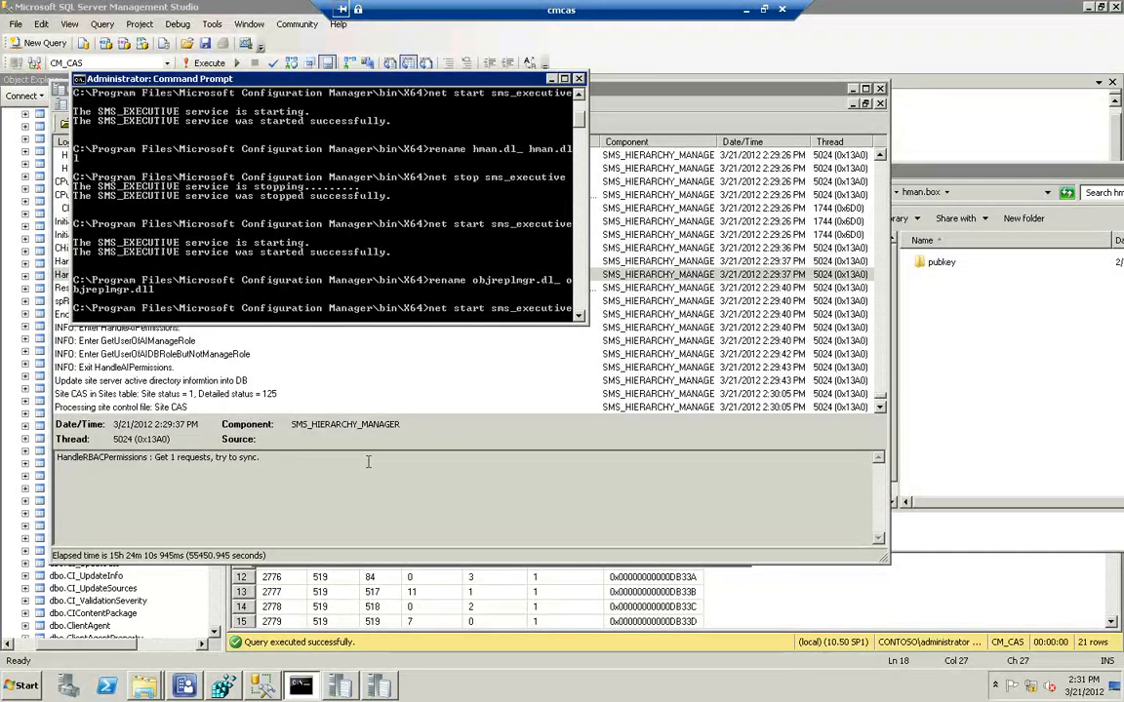
pyautogui.press('Return')
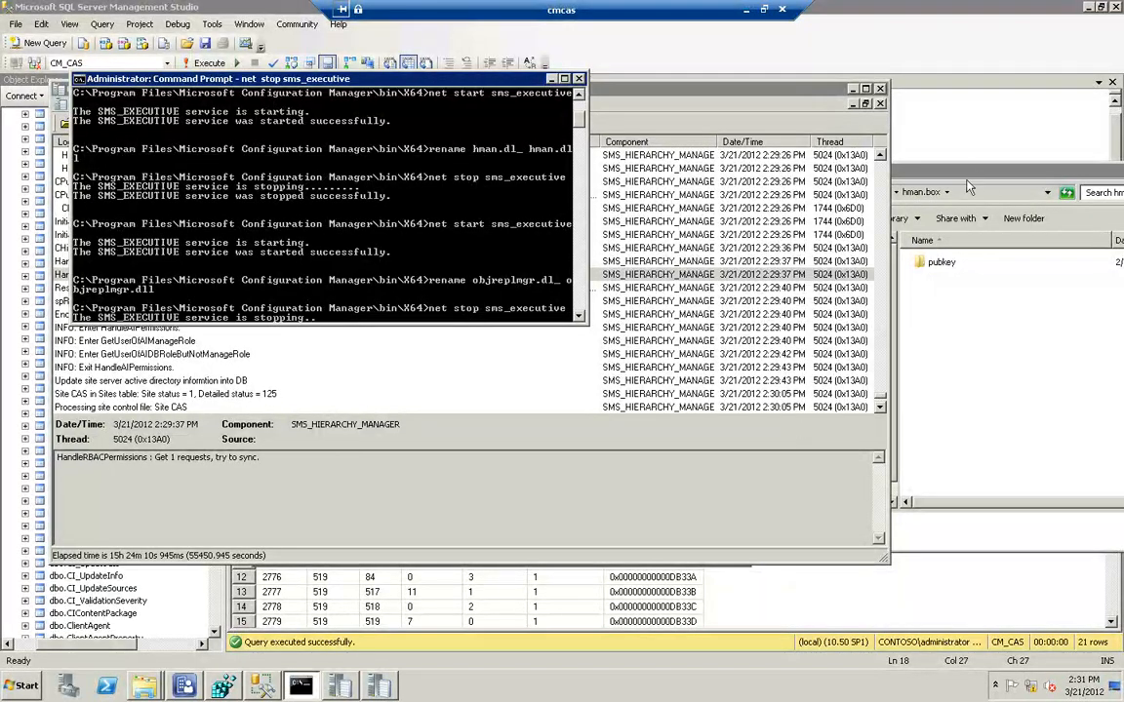
# Go from hman.box up to the inboxes folder and open objmgr.box to view its pending CIN files
pyautogui.click(923, 195)
pyautogui.click(888, 198)
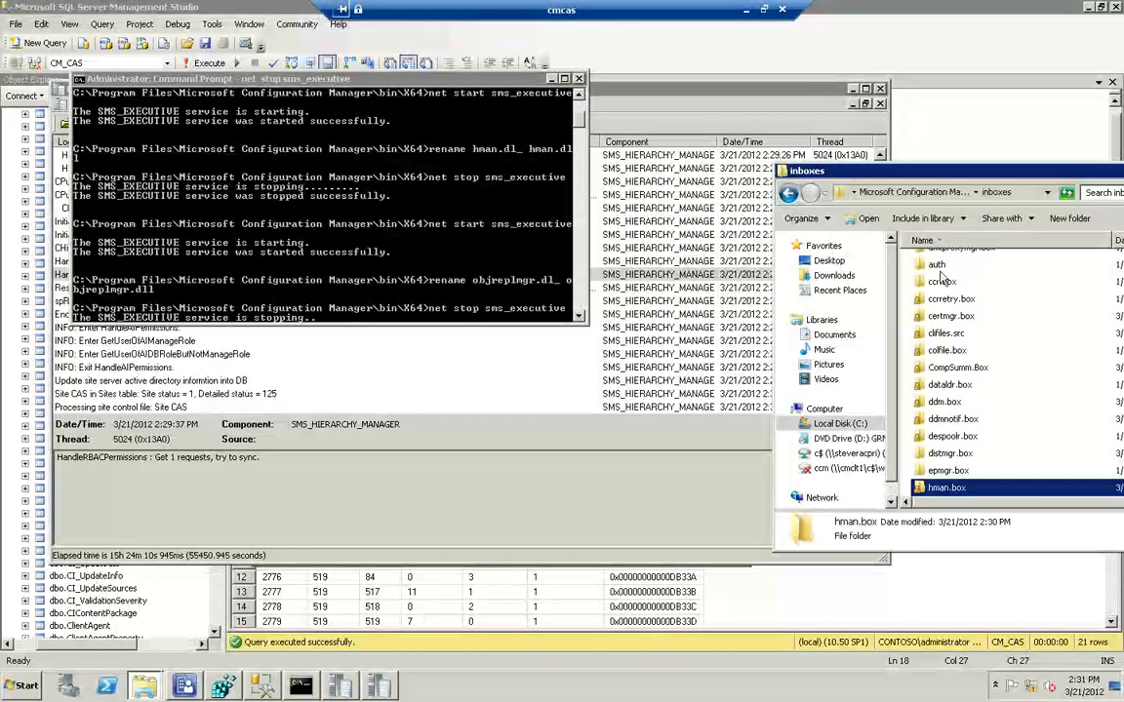
pyautogui.press('o')
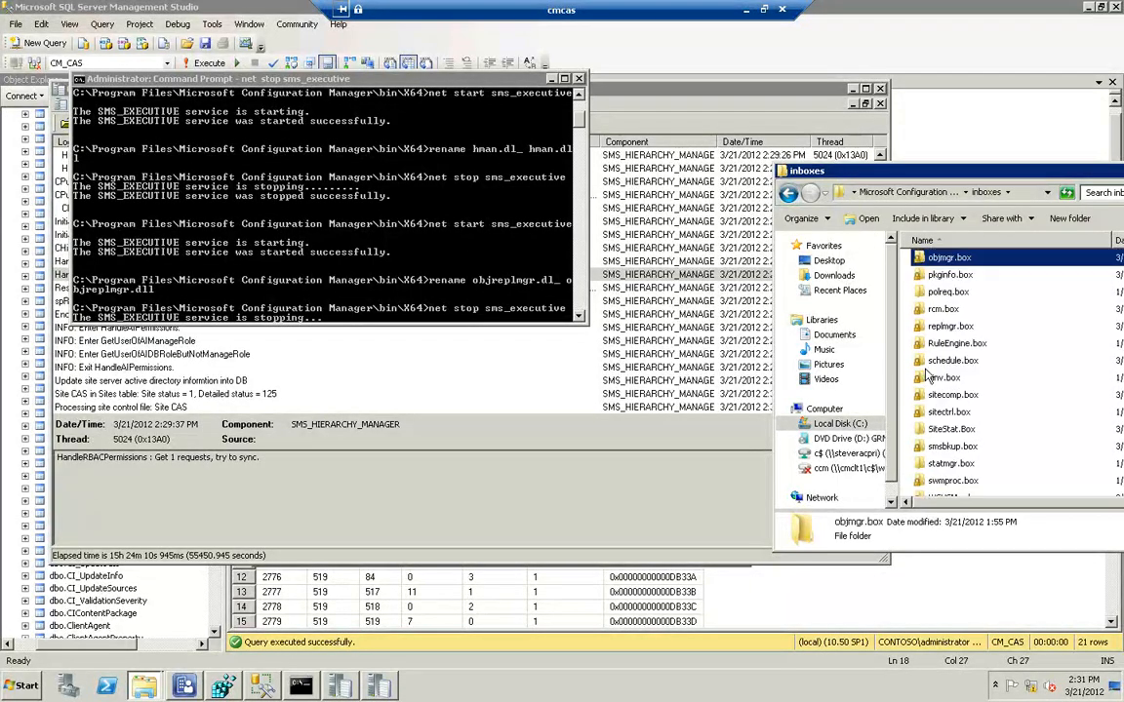
pyautogui.doubleClick(945, 259)
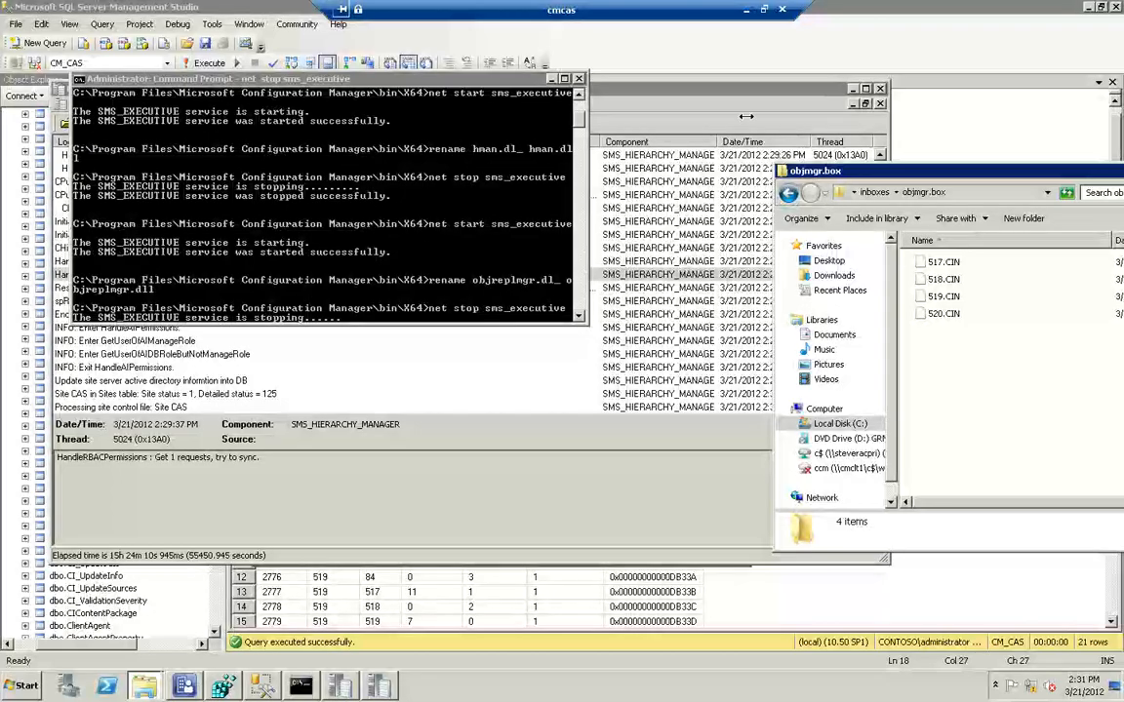
# Put the hman.log window away, sort the Logs folder by name and open objreplmgr.log in the Trace Log Tool
pyautogui.click(851, 89)
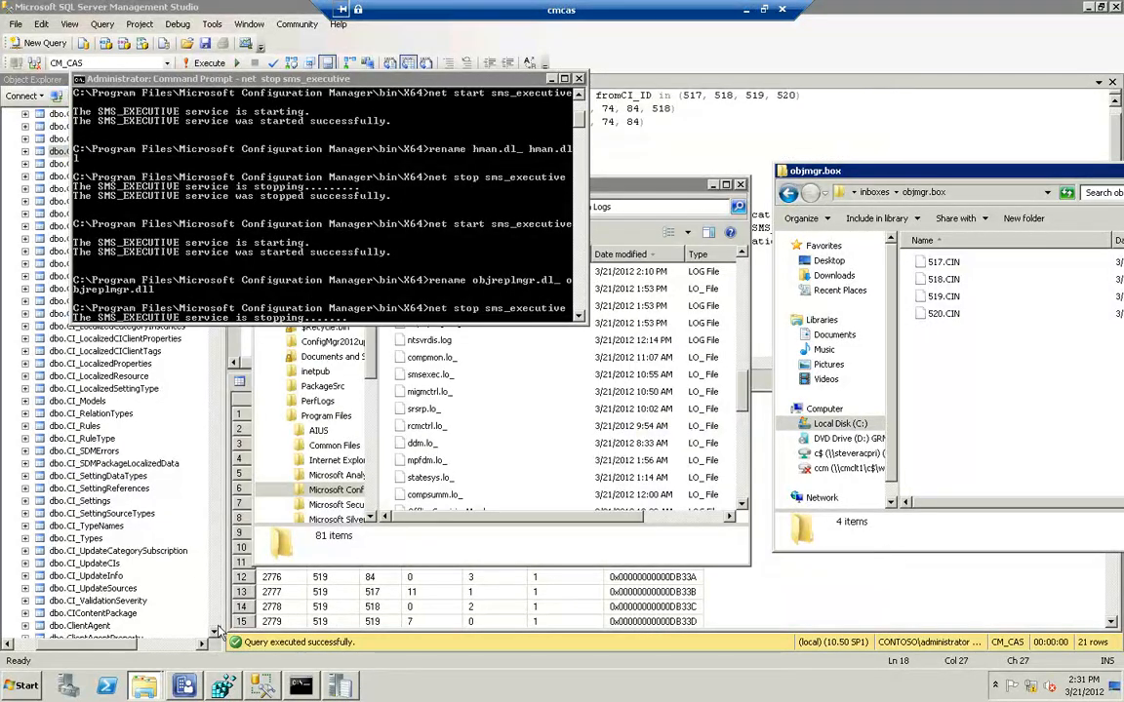
pyautogui.click(424, 486)
pyautogui.write('ob')
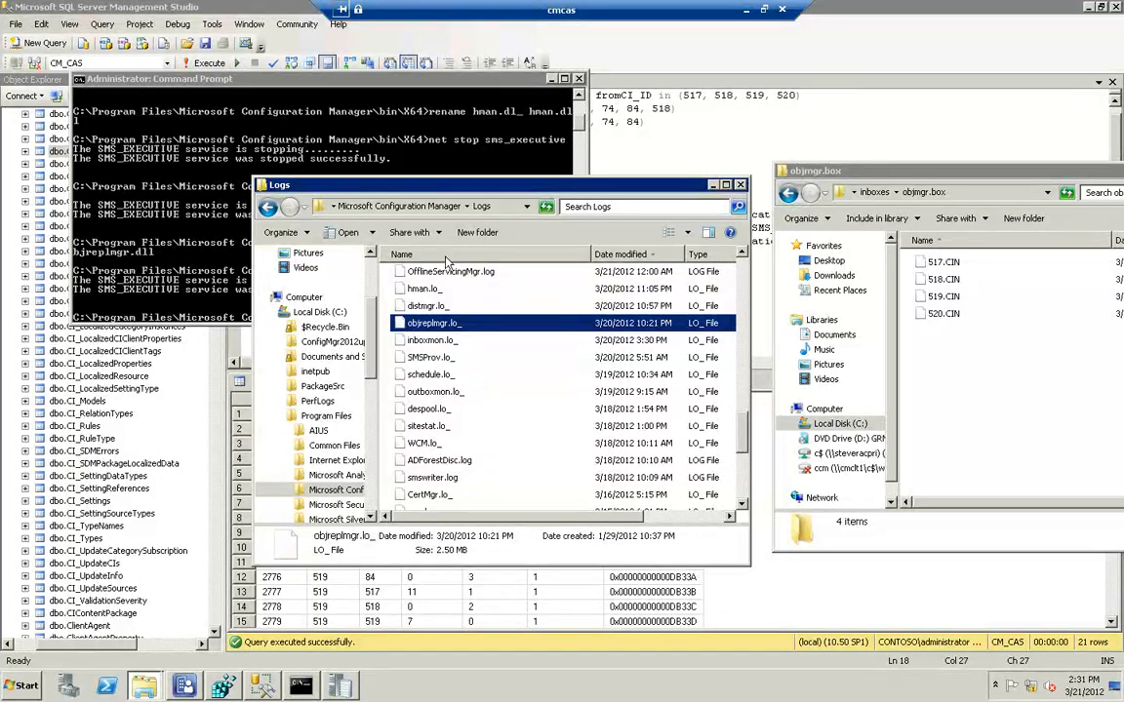
pyautogui.click(404, 254)
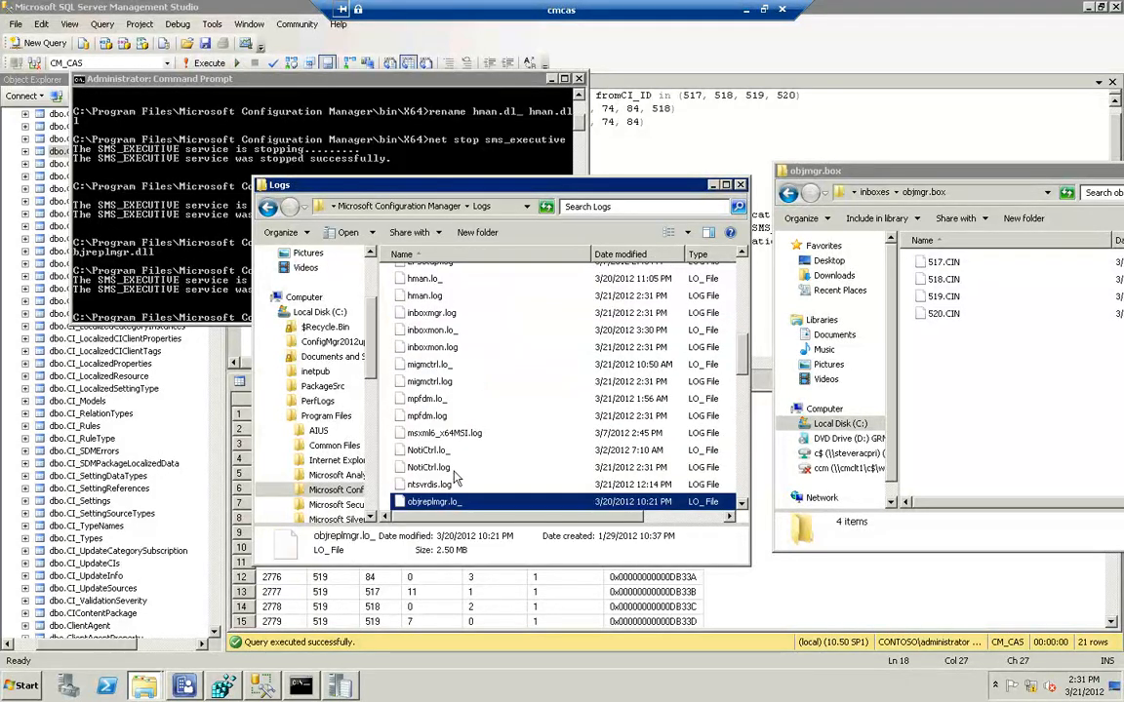
pyautogui.scroll(-2, 441, 480)
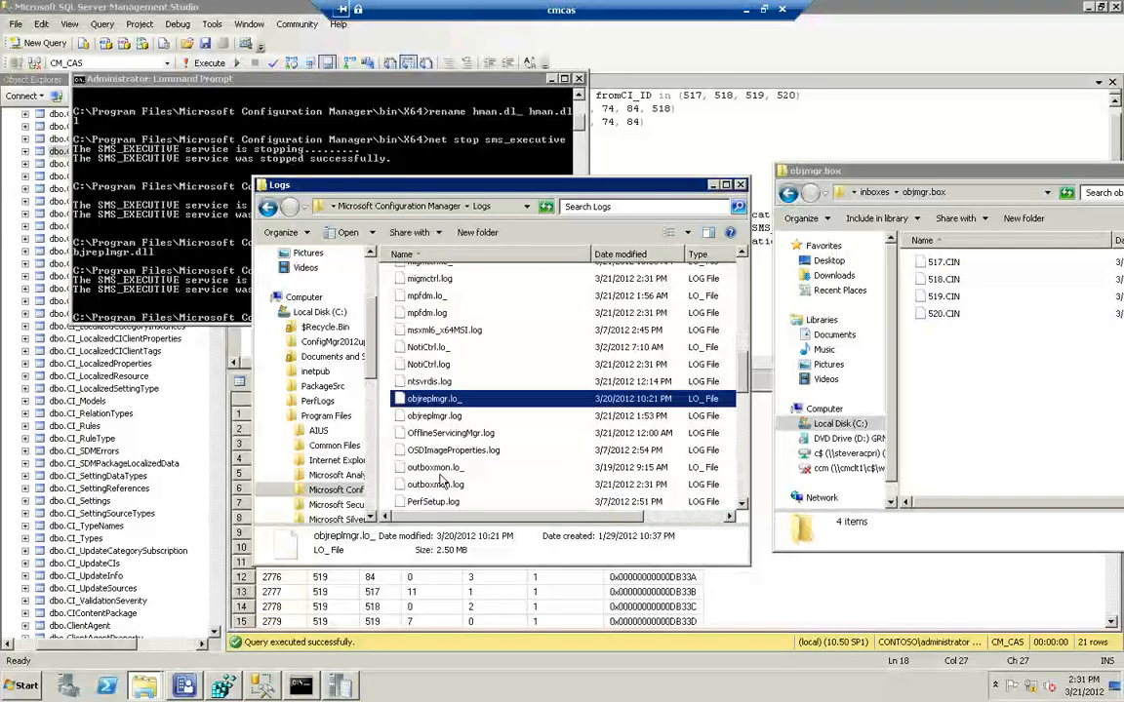
pyautogui.doubleClick(415, 416)
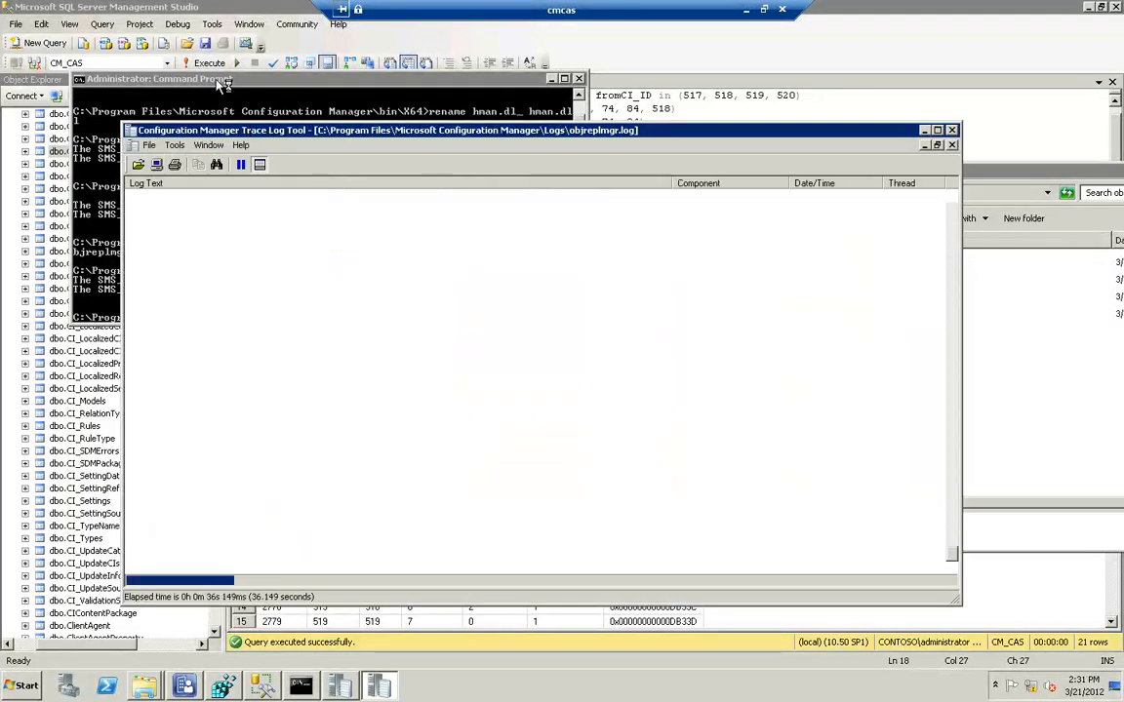
# Start the SMS_EXECUTIVE service with net start sms_executive in the Command Prompt
pyautogui.click(222, 82)
pyautogui.press('Up')
pyautogui.press('Up')
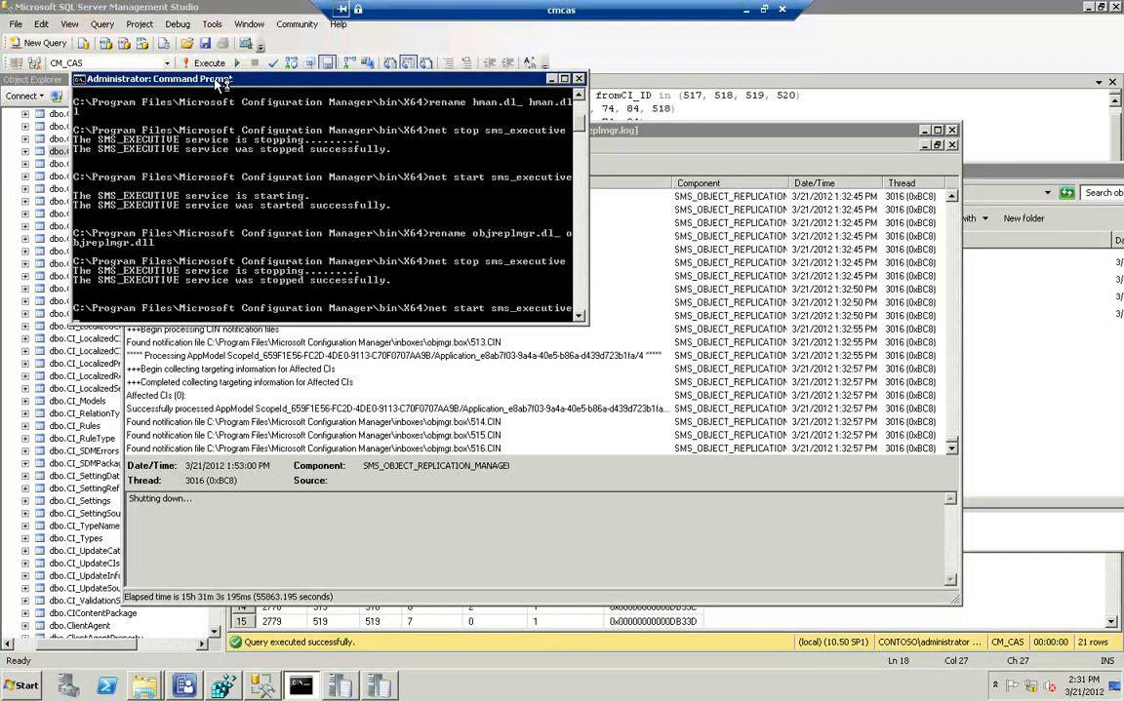
pyautogui.press('Return')
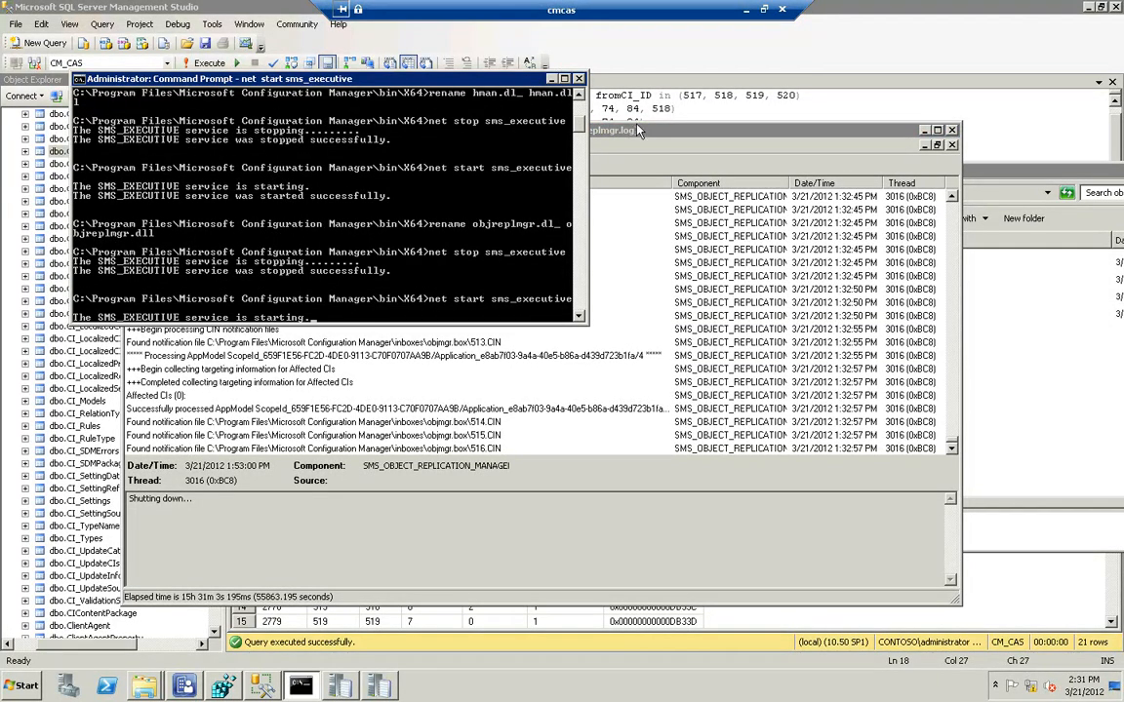
# Arrange the objmgr.box folder beside the objreplmgr.log trace, keeping the file list in view and the trace in front
pyautogui.click(708, 126)
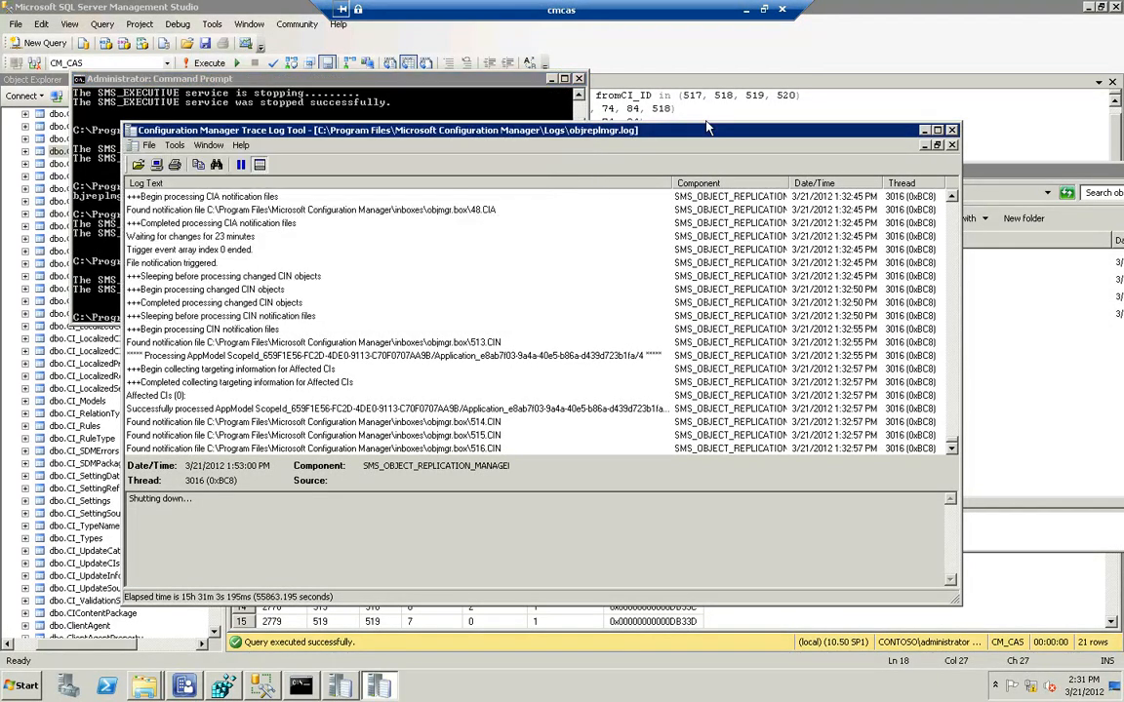
pyautogui.click(1021, 173)
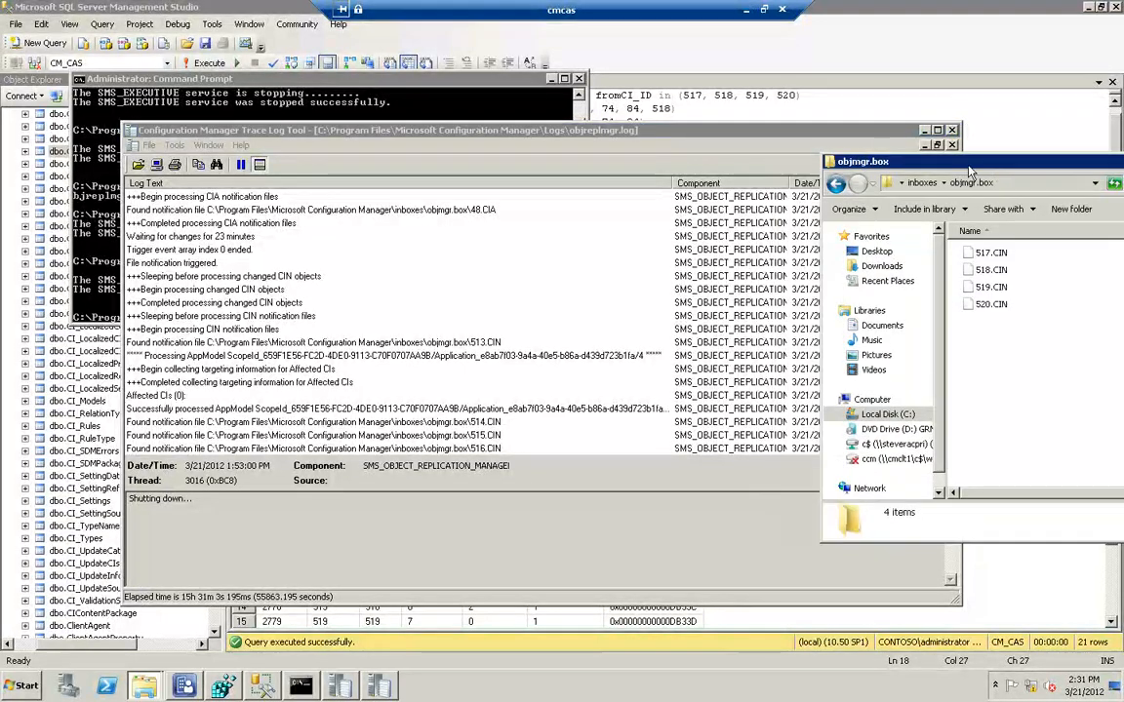
pyautogui.click(819, 148)
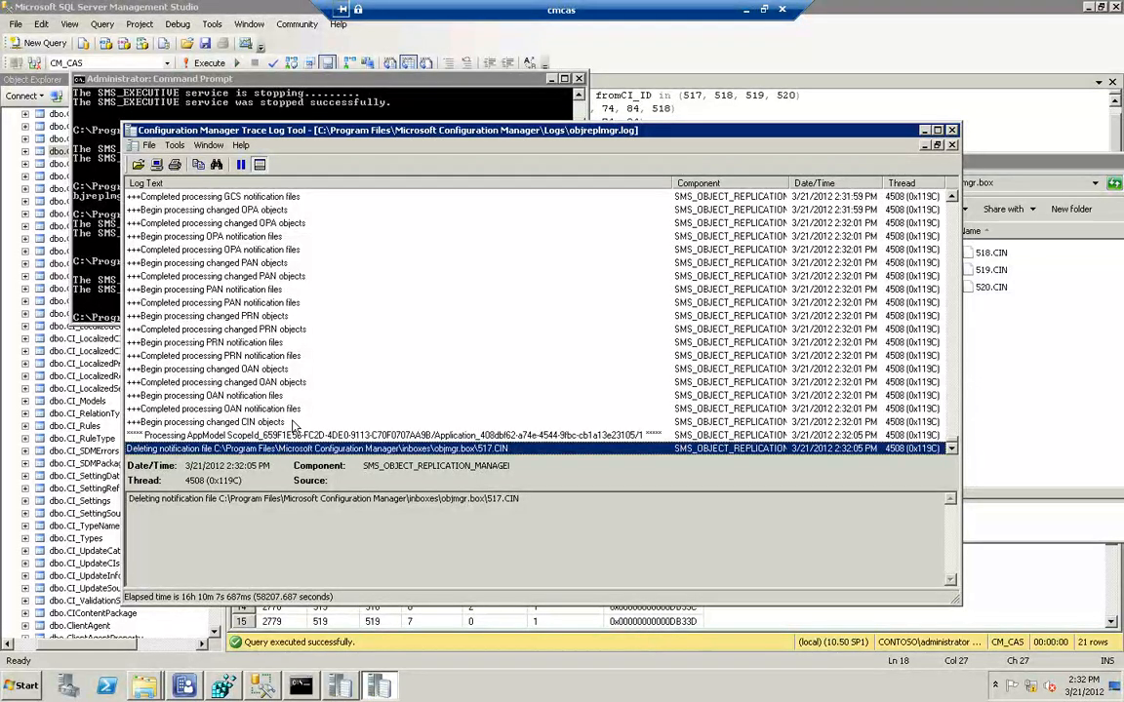
# Examine the objreplmgr.log entries on CIN notification processing, including the affected and targeted status of CIs 517 and 519
pyautogui.press('Up')
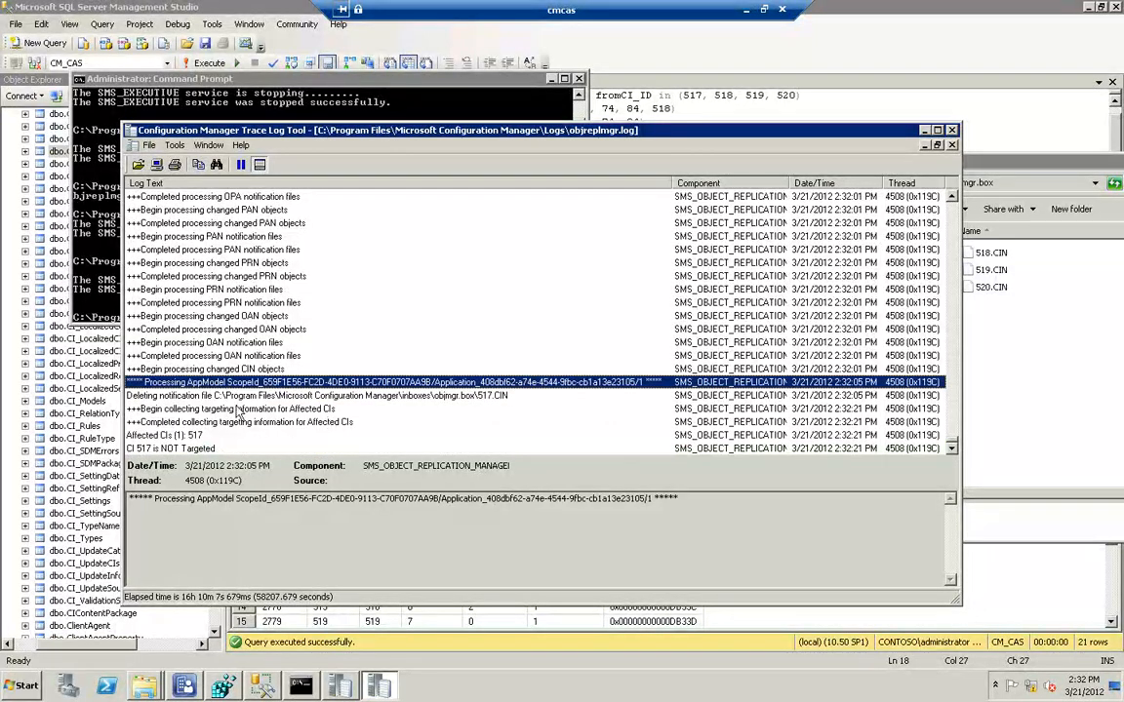
pyautogui.click(182, 408)
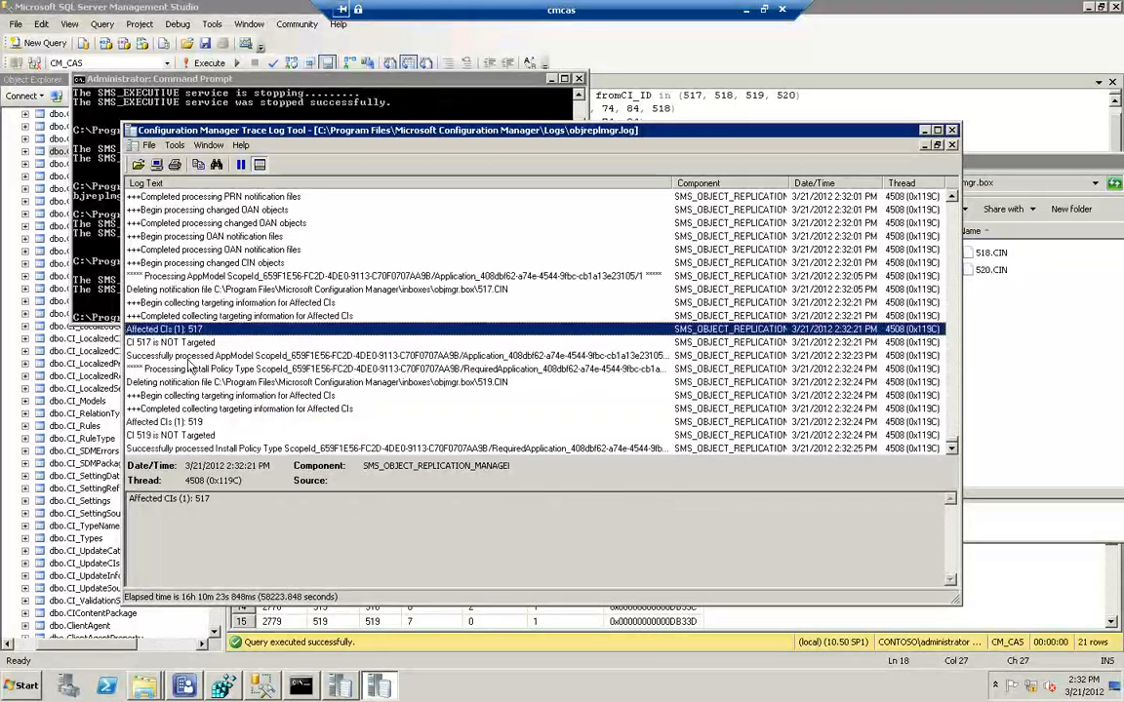
pyautogui.click(176, 344)
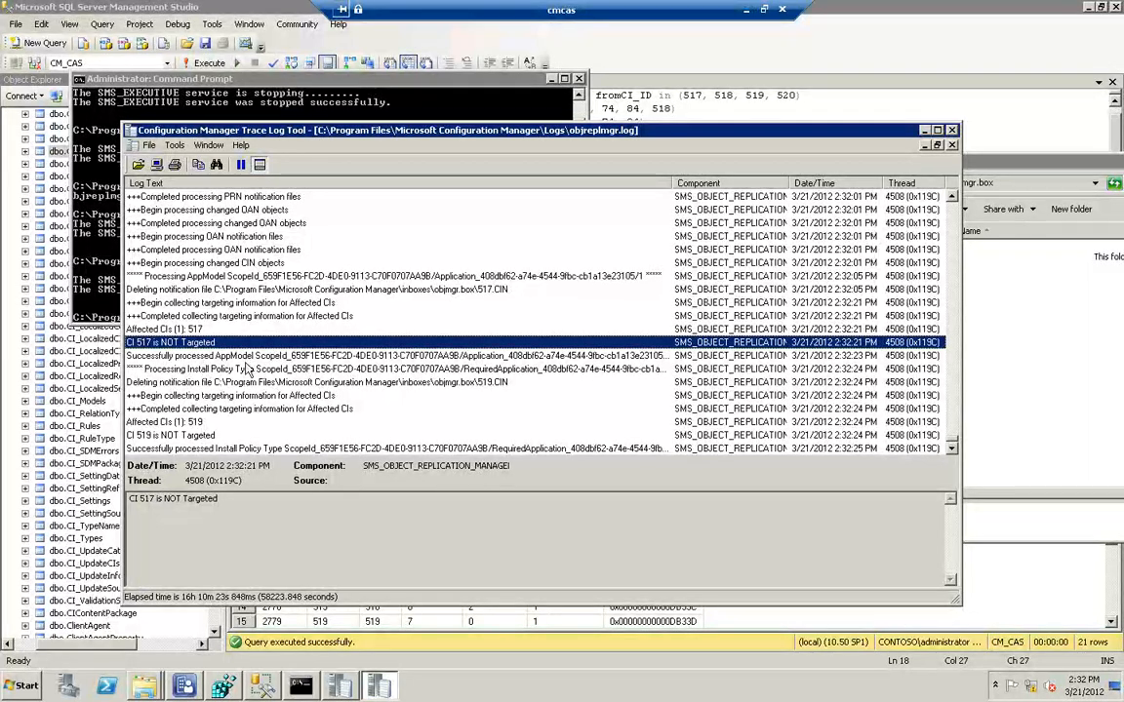
pyautogui.press('Down')
pyautogui.press('Down')
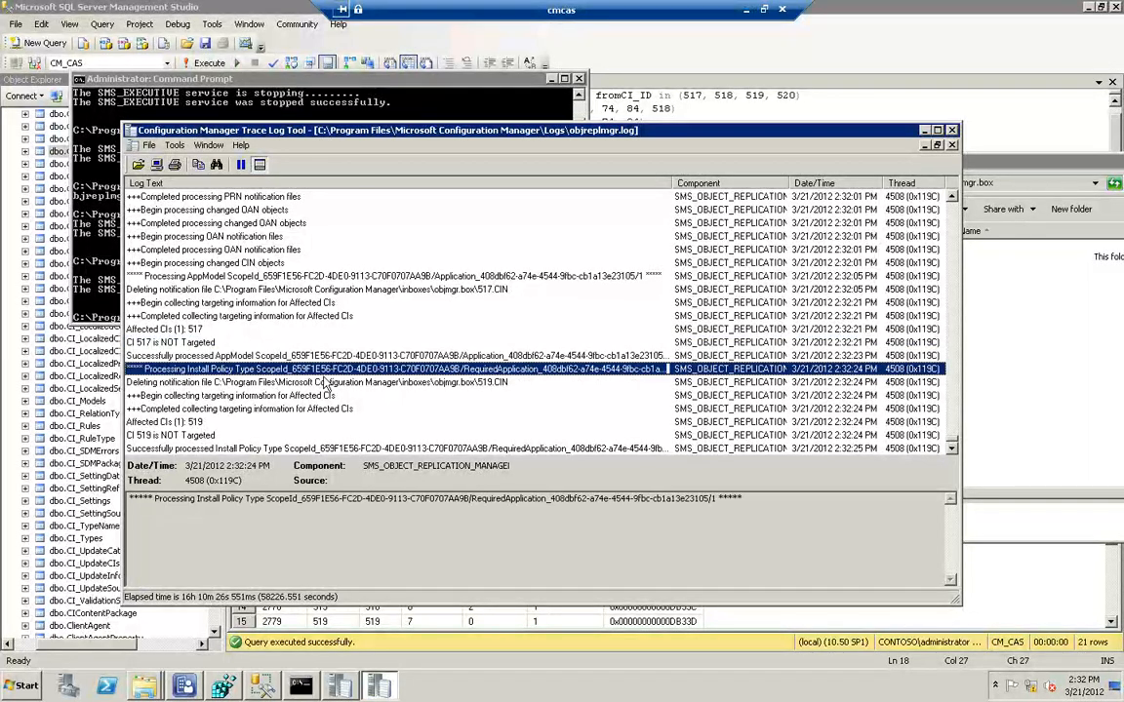
pyautogui.press('Down')
pyautogui.press('Down')
pyautogui.press('Down')
pyautogui.press('Down')
pyautogui.press('Down')
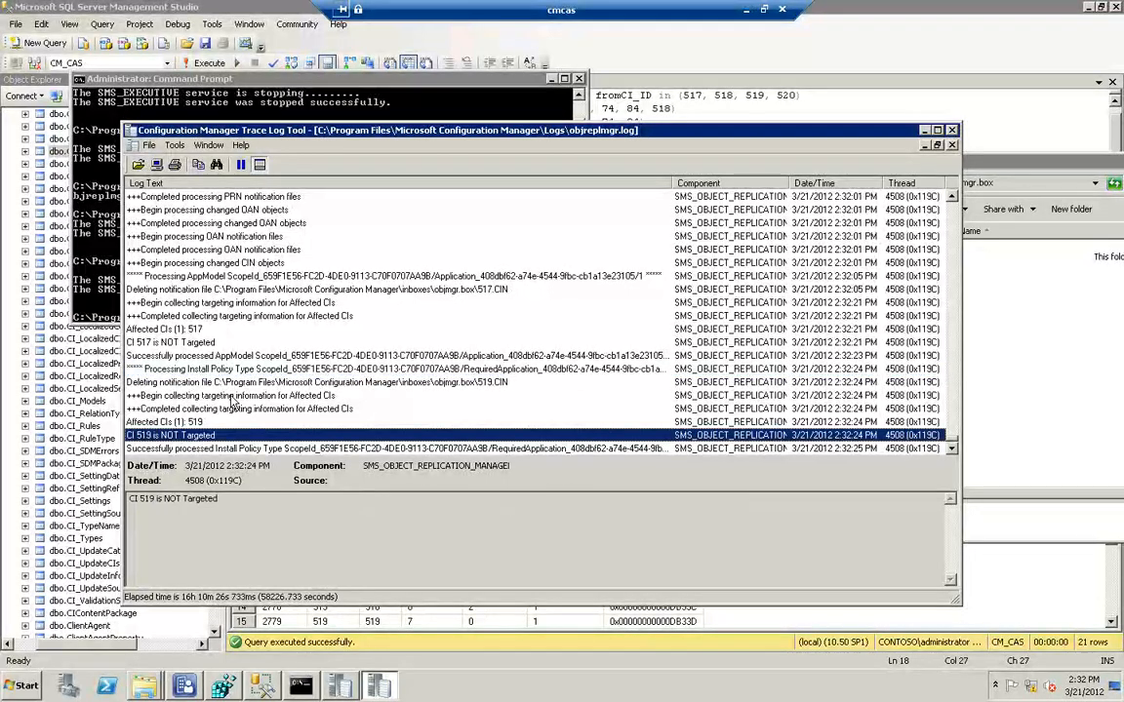
pyautogui.scroll(-6, 234, 403)
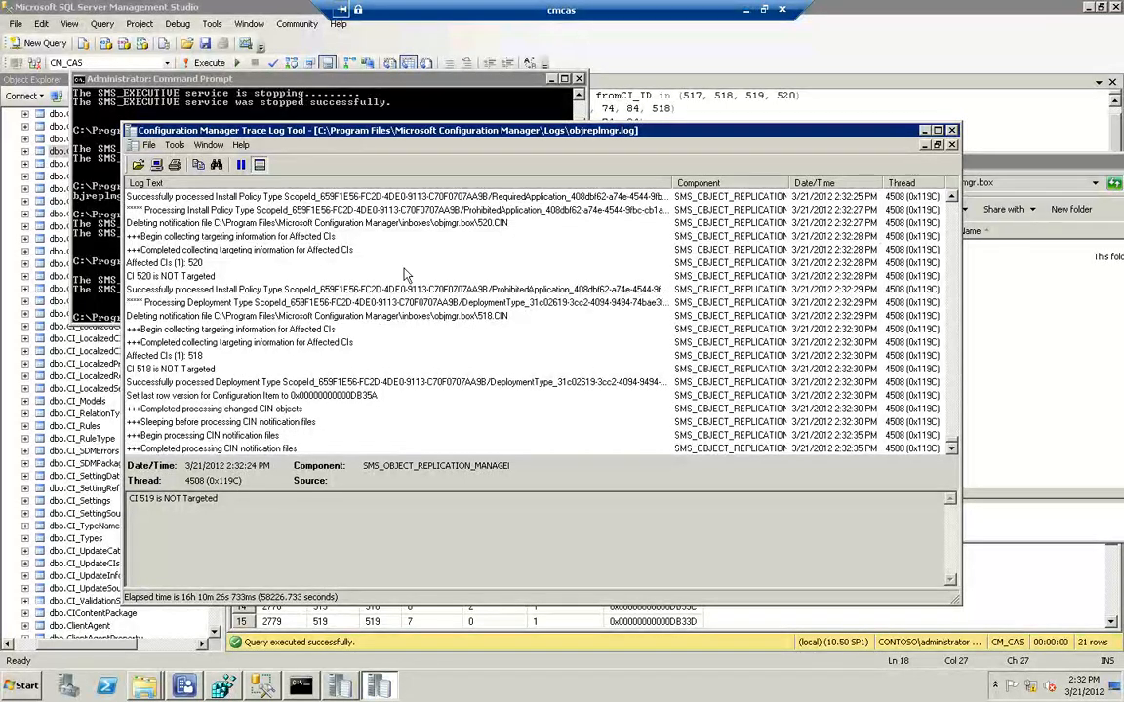
# Rename distmgr.dl_ to distmgr.dll in the Command Prompt
pyautogui.click(288, 95)
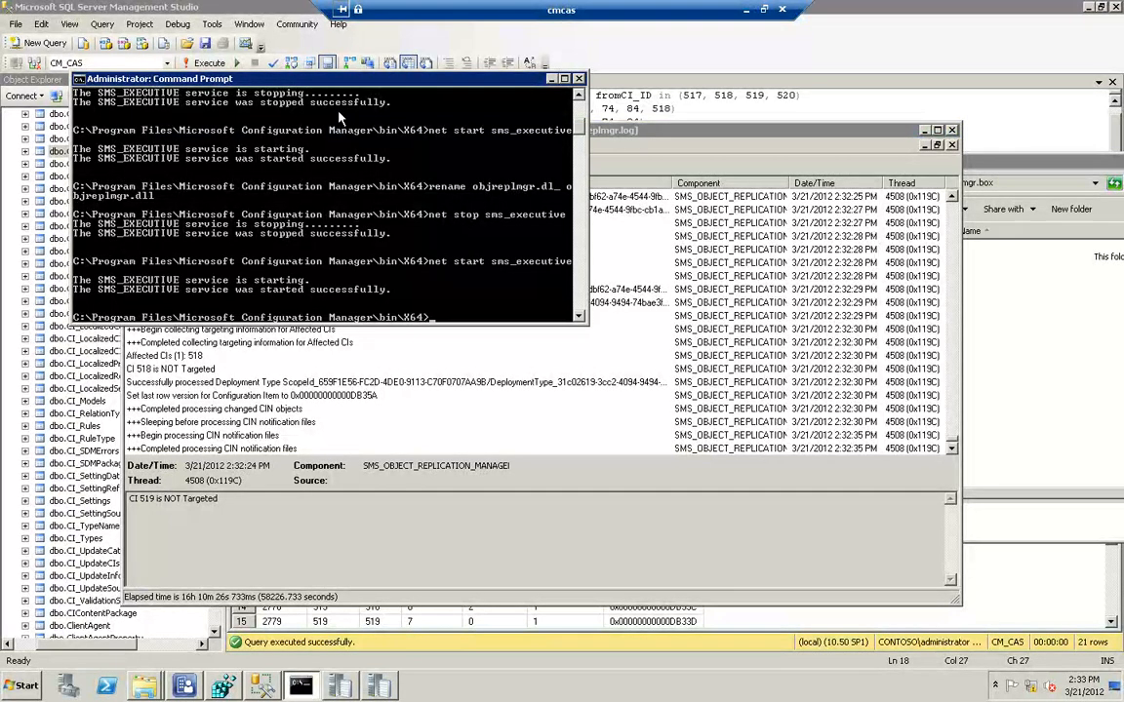
pyautogui.write('rename distmgr.dl')
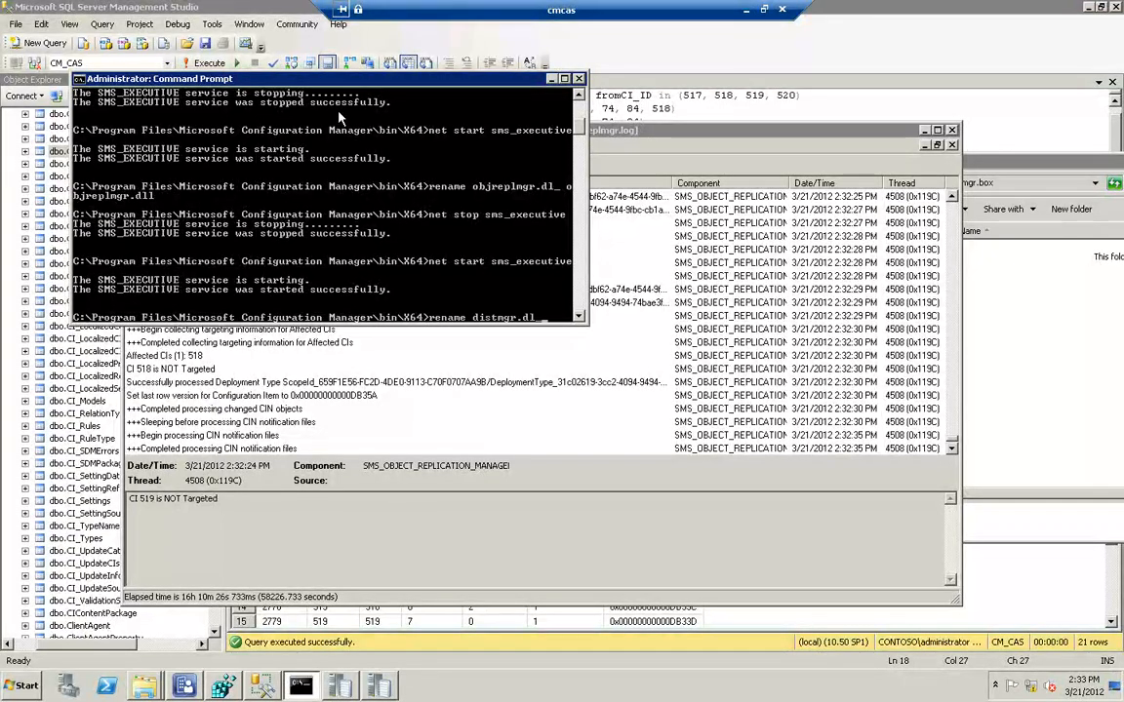
pyautogui.write('l')
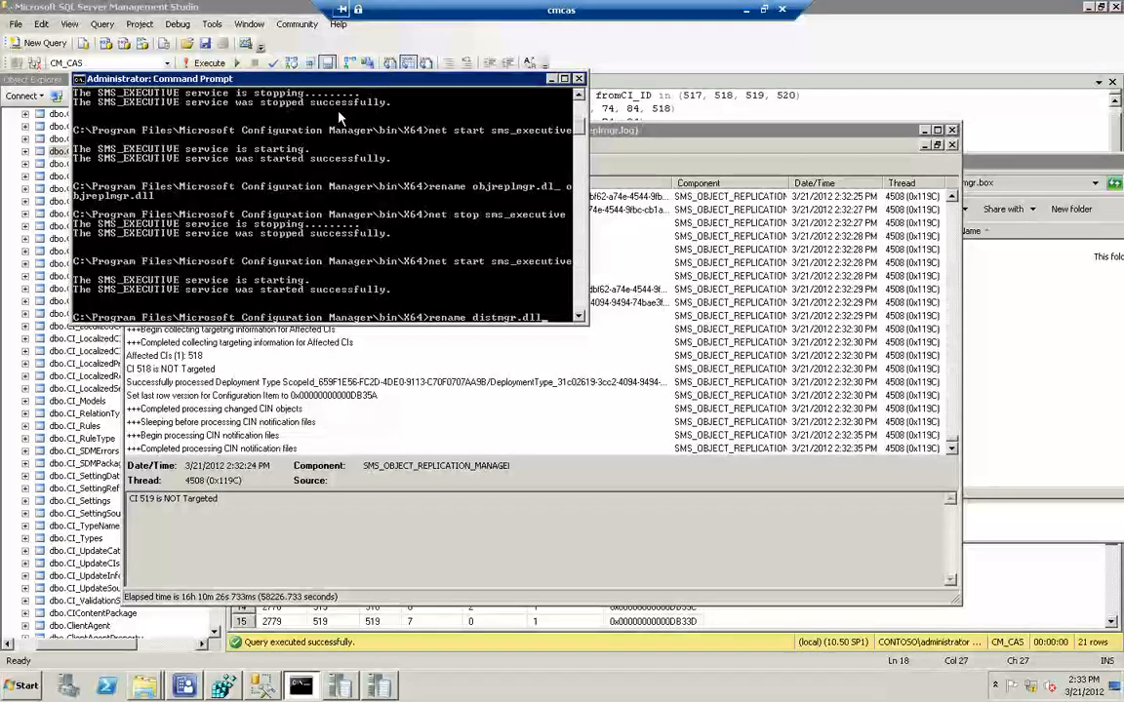
pyautogui.press('Return')
pyautogui.press('Up')
pyautogui.press('BackSpace')
pyautogui.press('BackSpace')
pyautogui.press('BackSpace')
pyautogui.press('BackSpace')
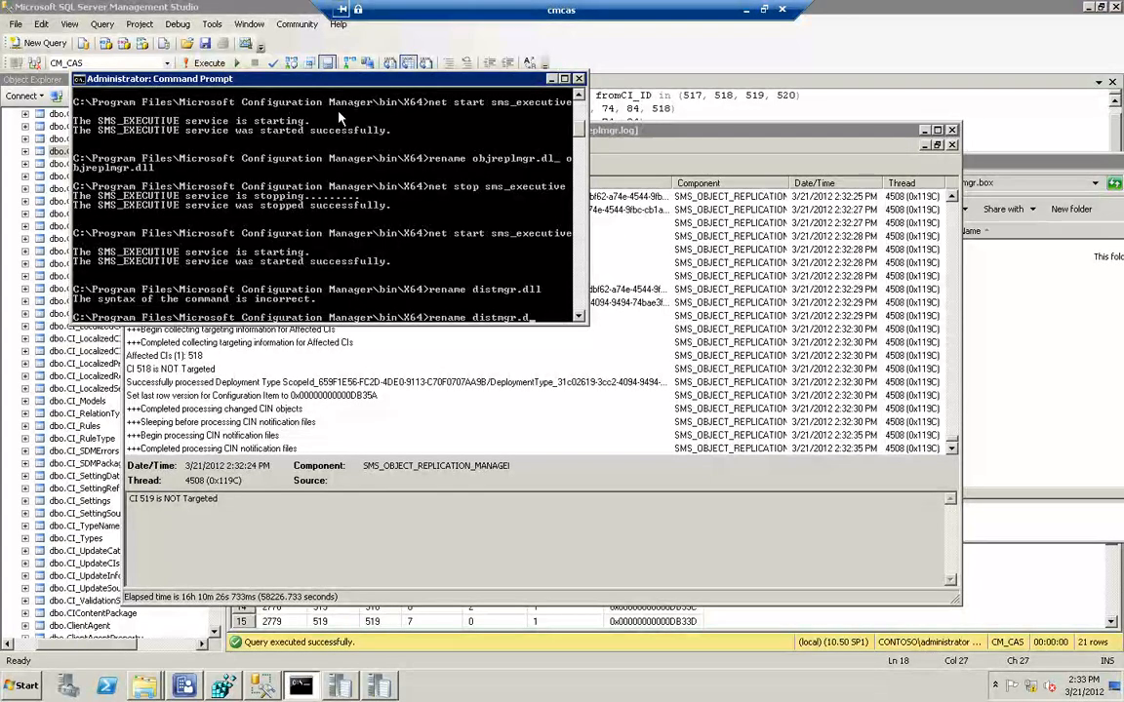
pyautogui.write('l_ distmgr.dll')
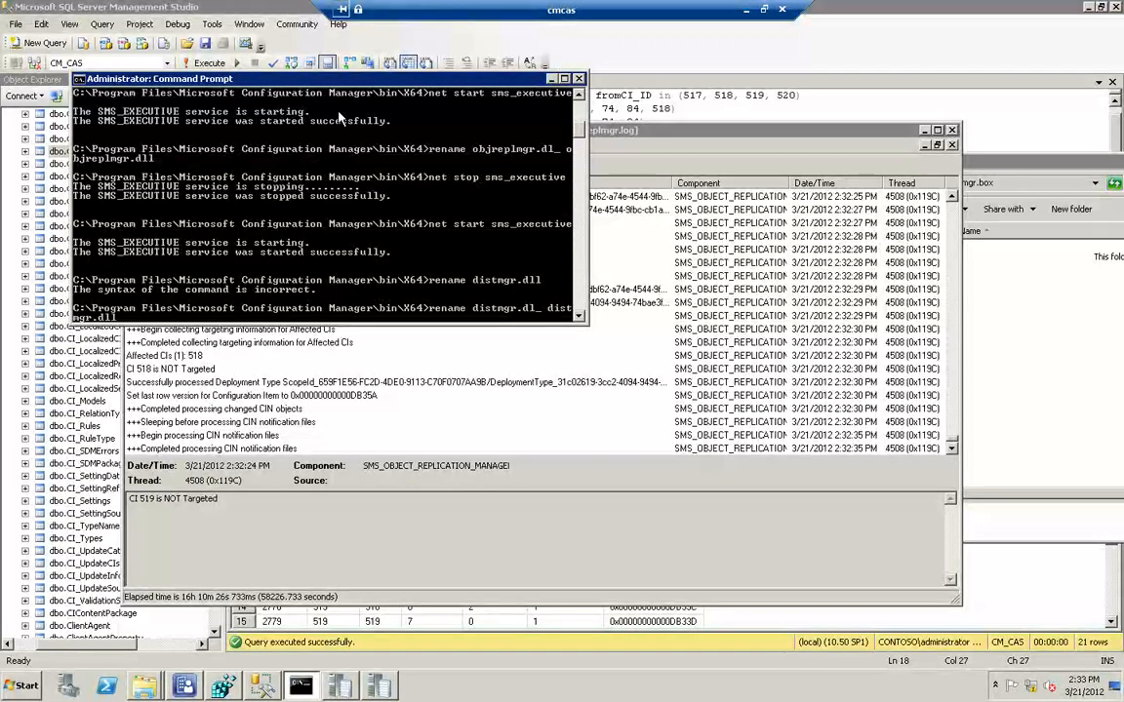
pyautogui.press('Return')
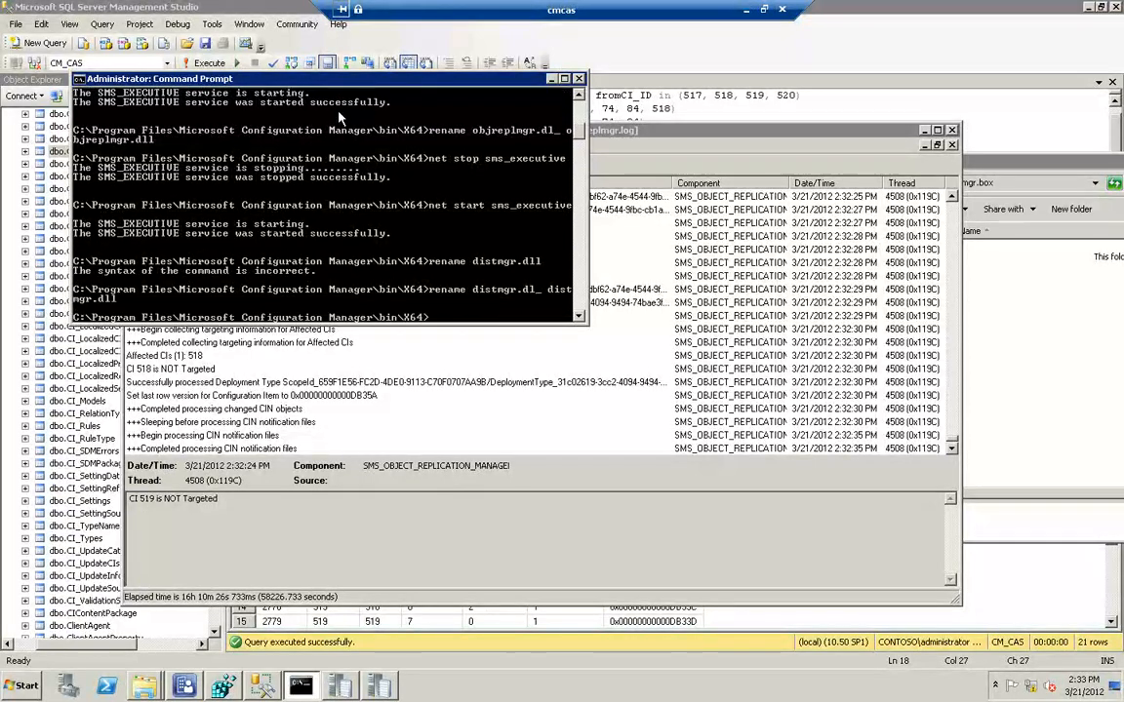
# Stop SMS_EXECUTIVE again by running net stop sms_executive
pyautogui.press('Up')
pyautogui.press('Up')
pyautogui.press('Up')
pyautogui.press('Up')
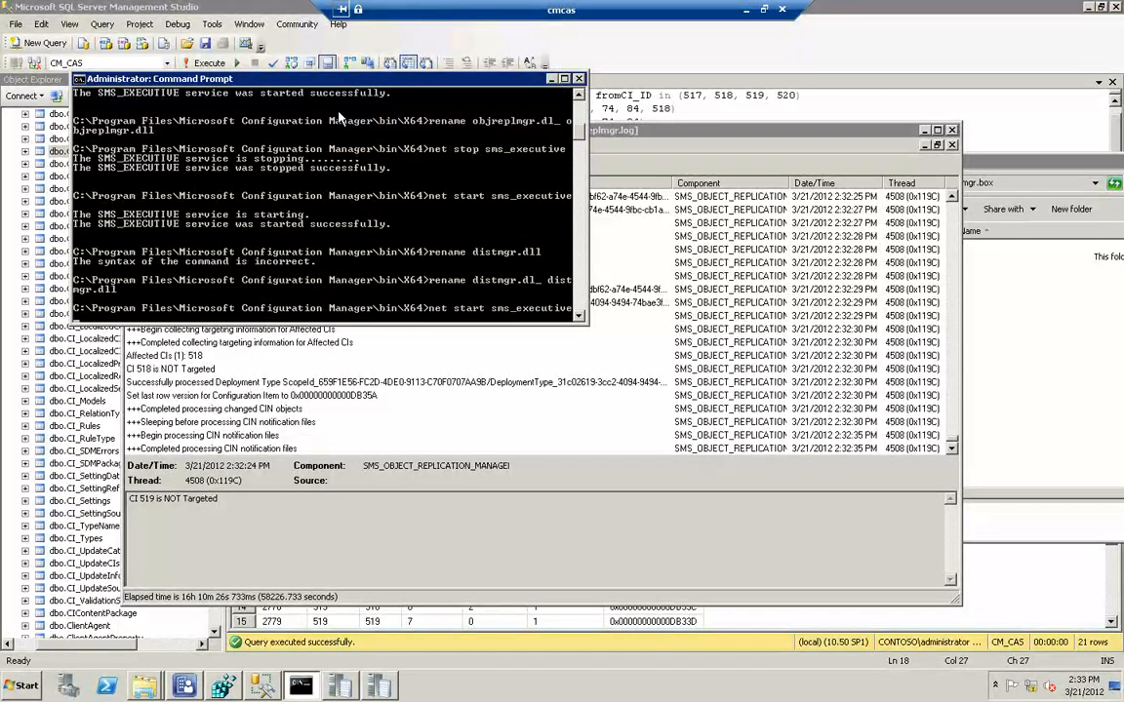
pyautogui.press('Return')
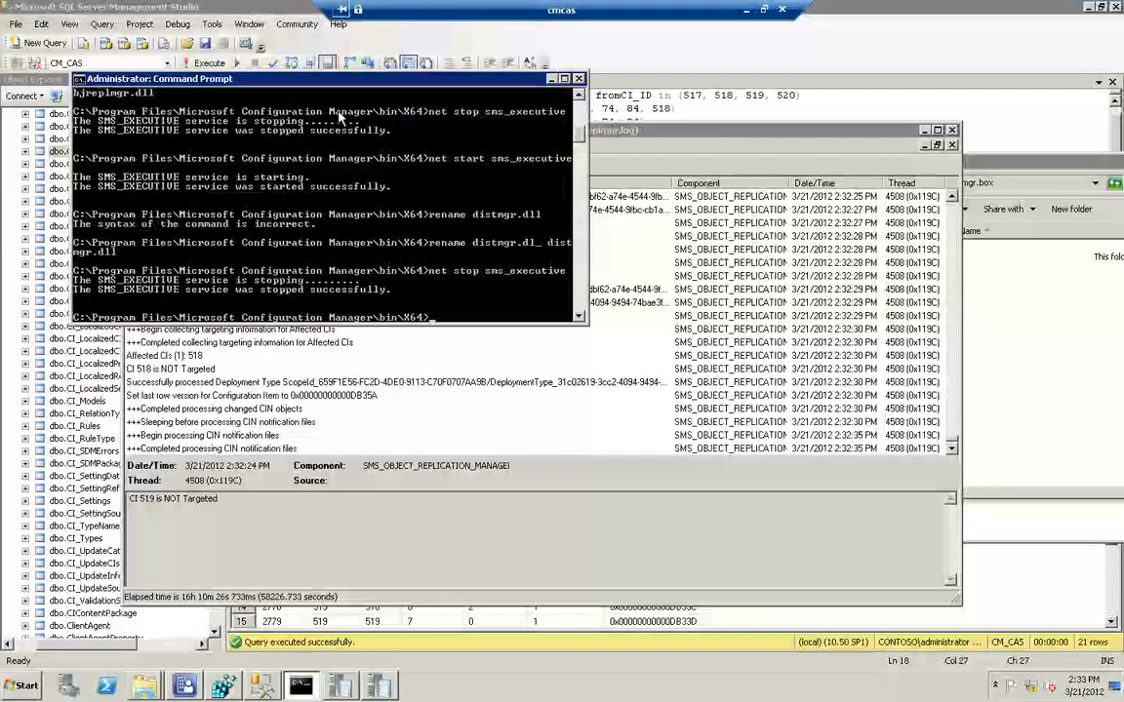
# Start the service again with net start sms_executive and minimize the Command Prompt
pyautogui.press('Up')
pyautogui.press('Up')
pyautogui.press('Up')
pyautogui.press('Up')
pyautogui.press('Up')
pyautogui.press('Up')
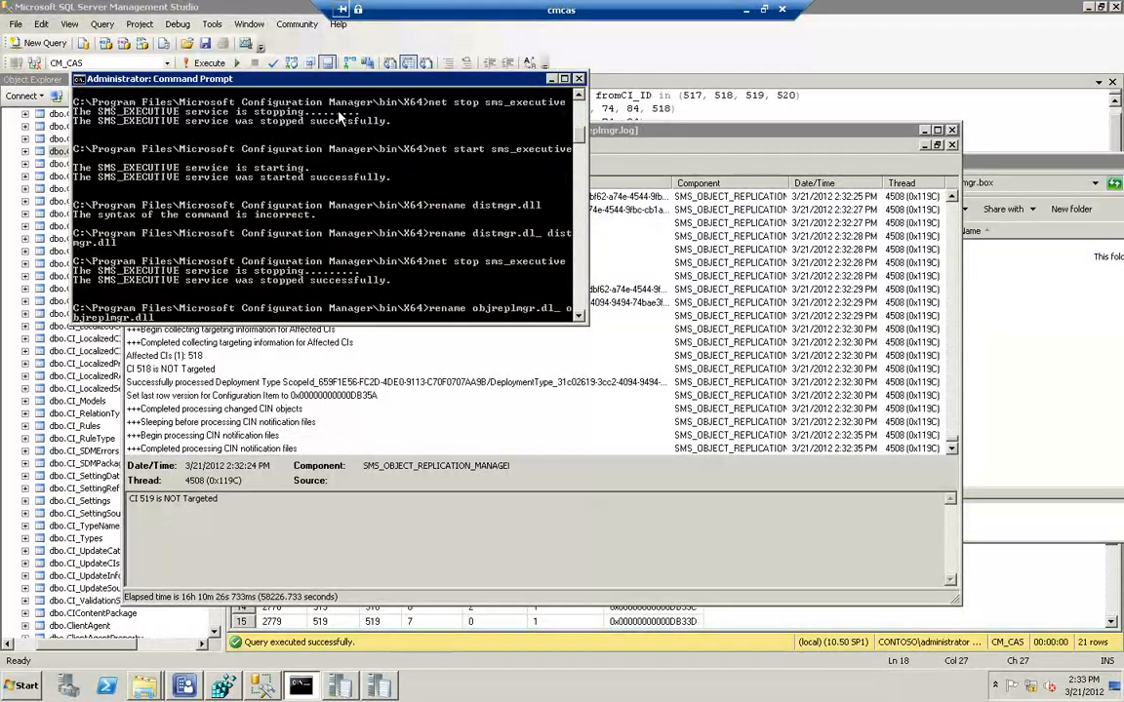
pyautogui.press('Down')
pyautogui.press('Down')
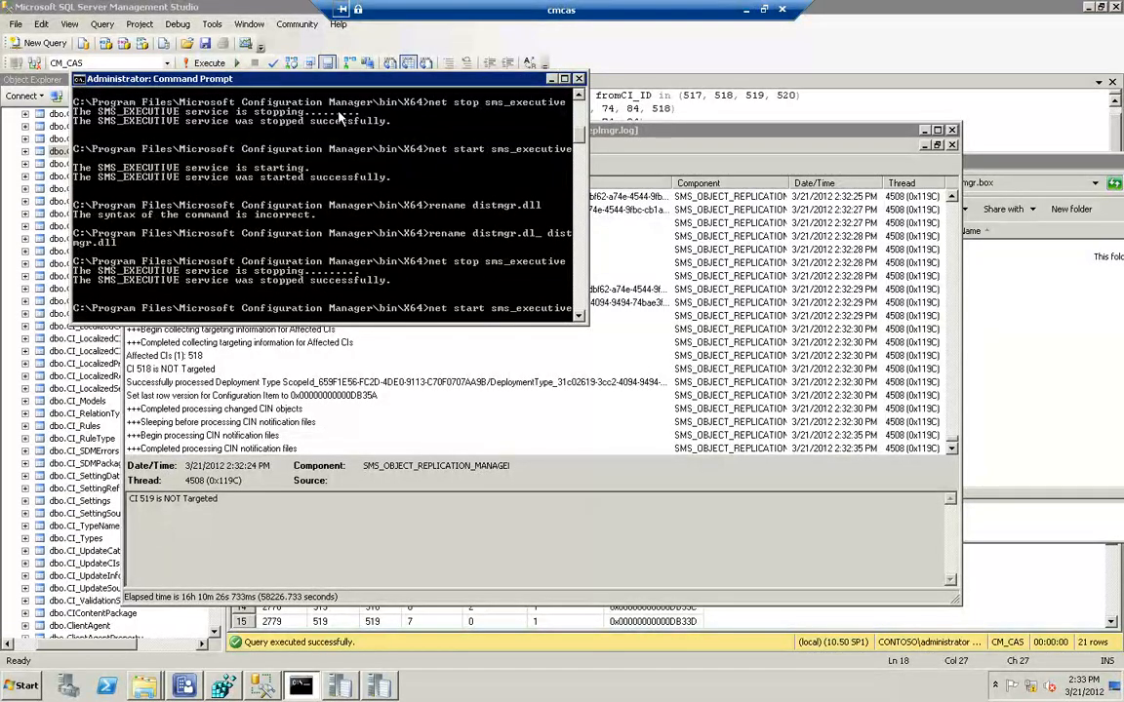
pyautogui.press('Return')
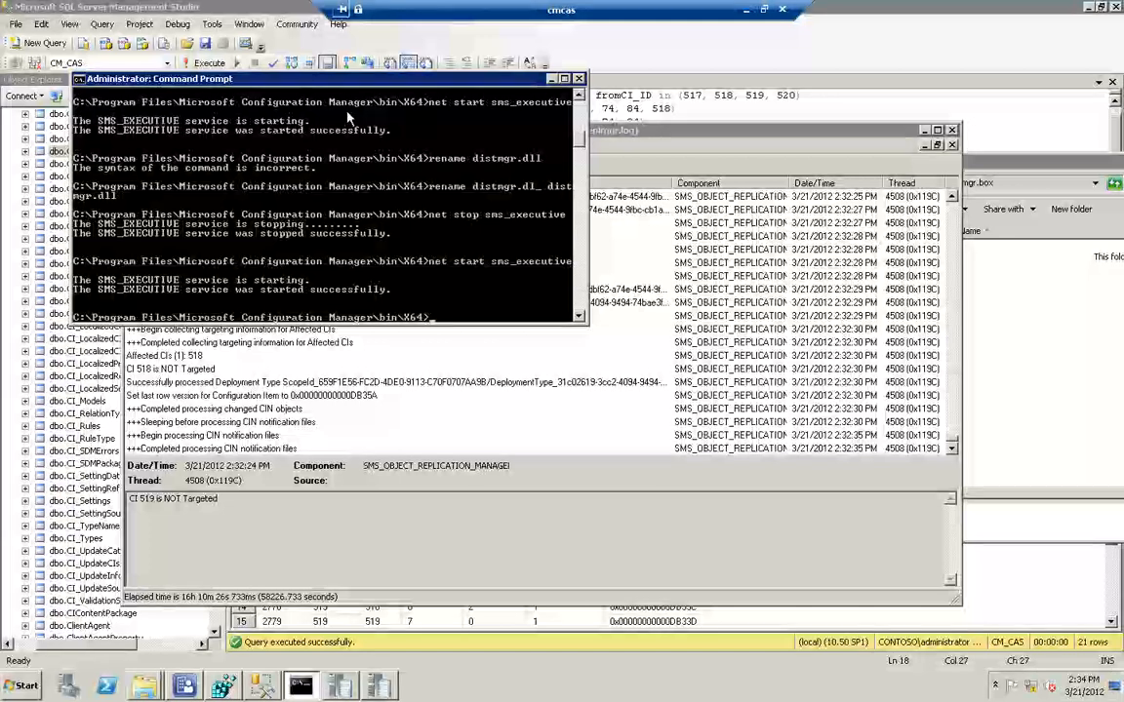
pyautogui.click(552, 82)
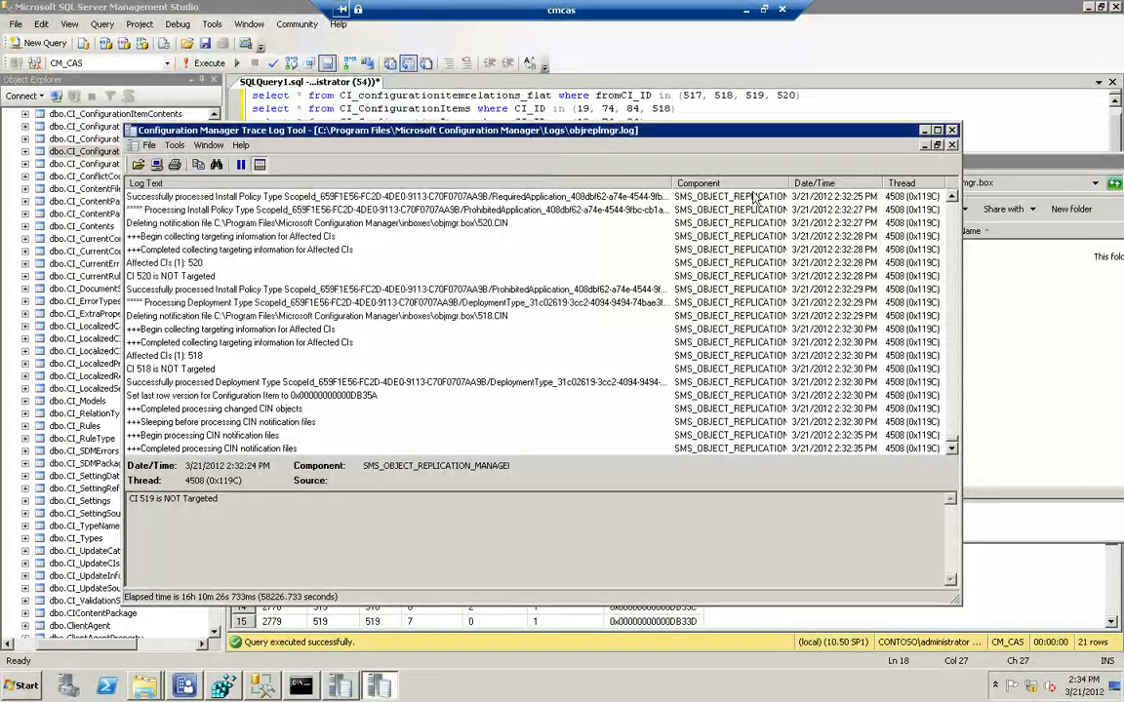
# Switch the inbox folder window from objmgr.box to the distmgr.box folder under inboxes
pyautogui.click(984, 278)
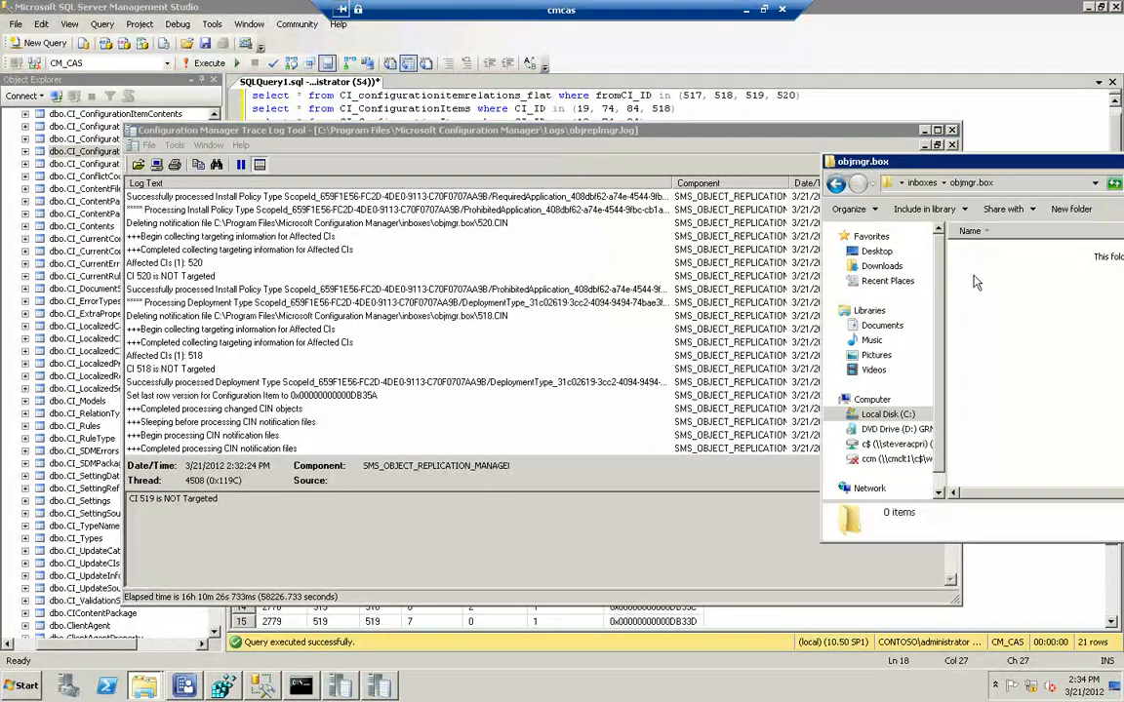
pyautogui.click(923, 185)
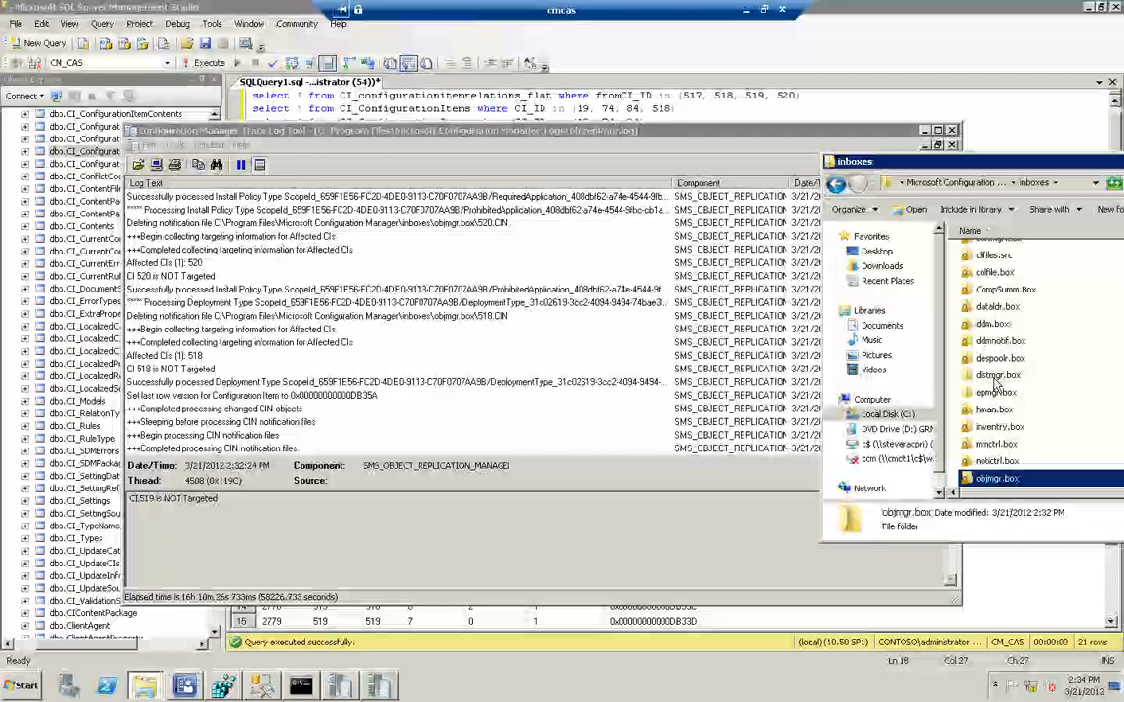
pyautogui.doubleClick(995, 376)
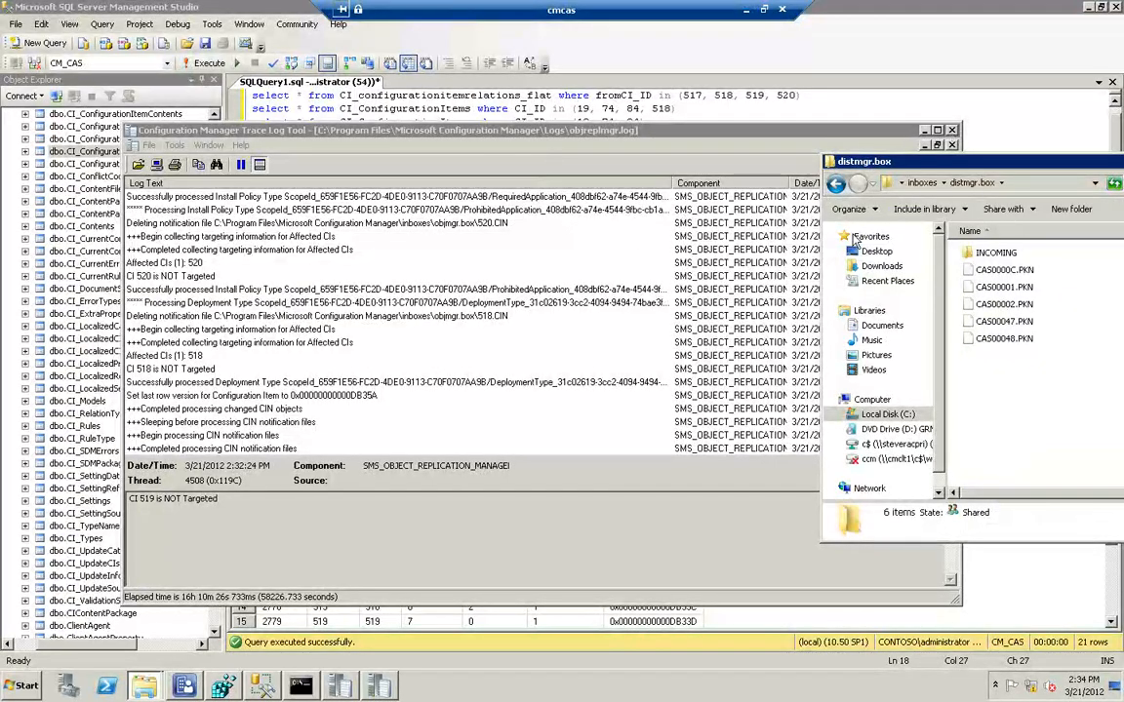
# Close the objreplmgr.log trace and open distmgr.log from the Logs folder in the trace tool
pyautogui.click(951, 130)
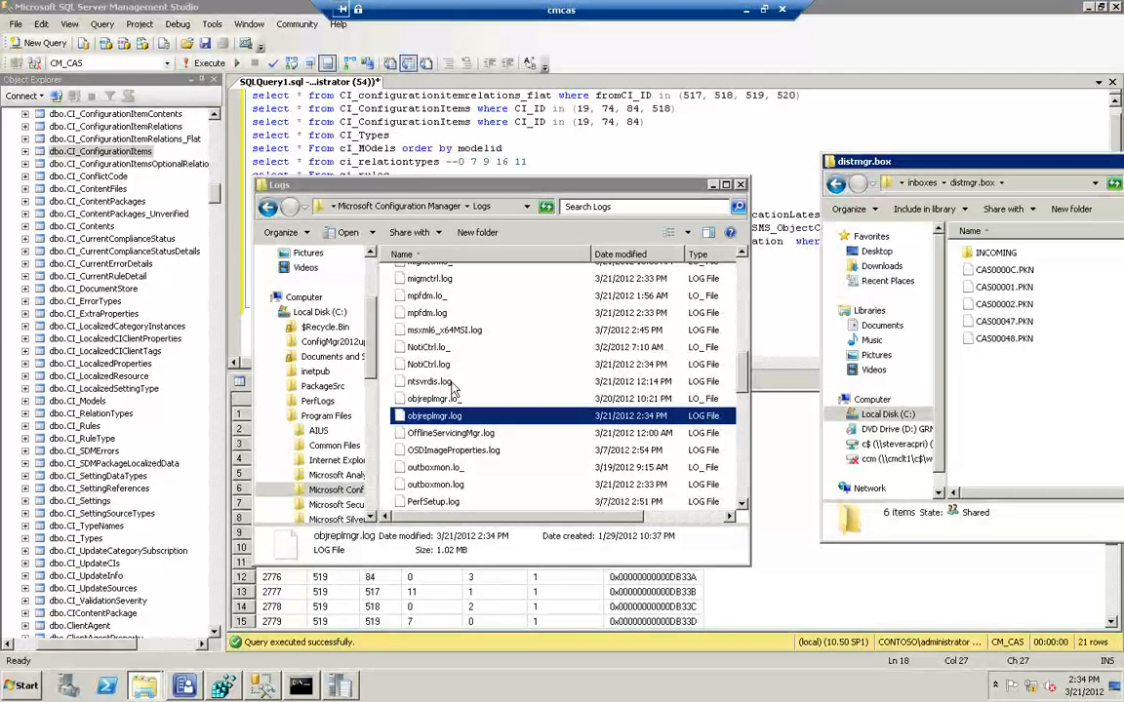
pyautogui.write('dist')
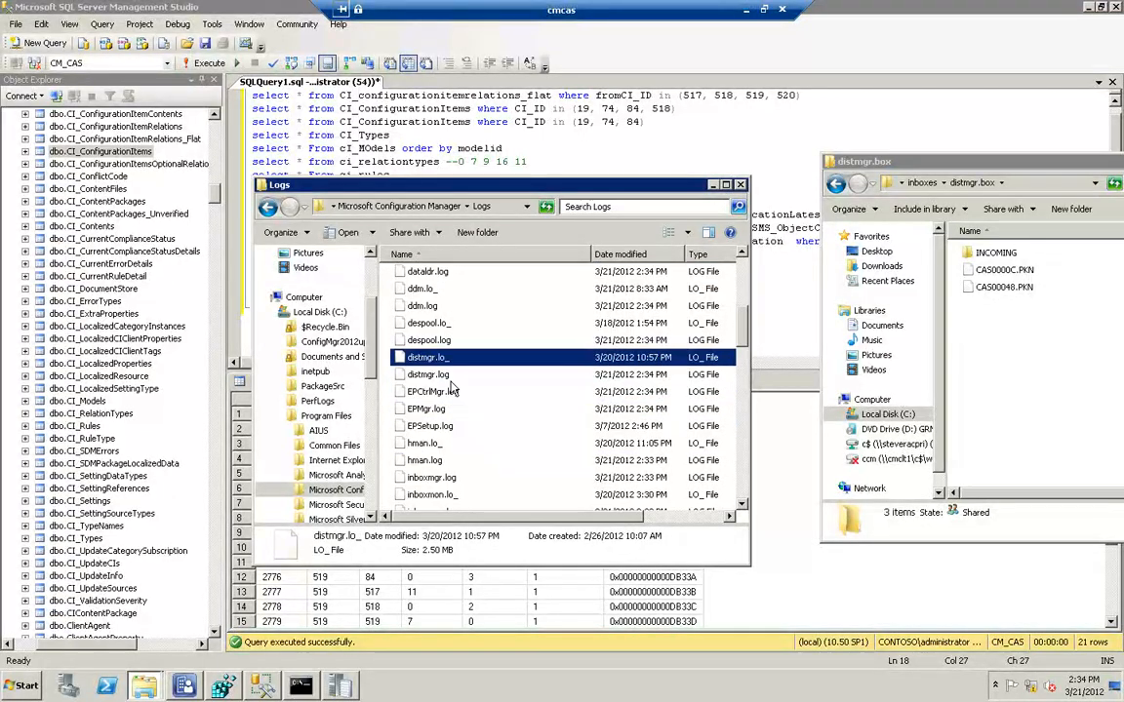
pyautogui.click(438, 377)
pyautogui.doubleClick(438, 376)
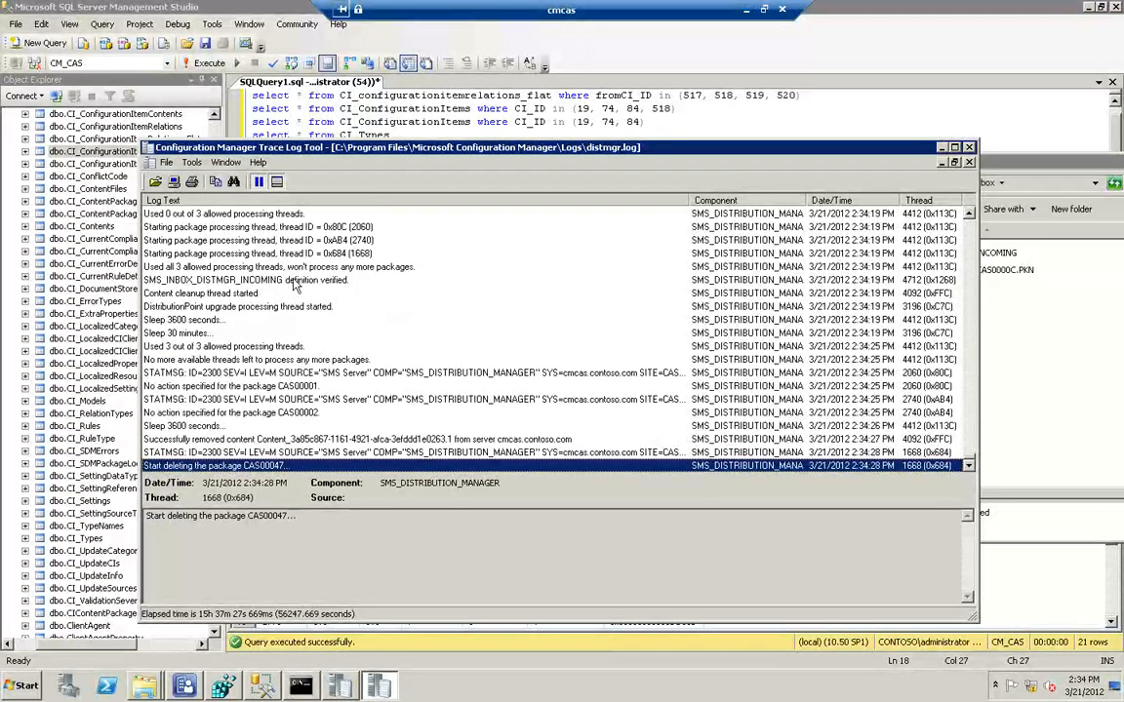
# Examine the distmgr.log entries on package notifications and on starting the replication, DP Manager, content cleanup and package processing threads
pyautogui.scroll(10, 296, 284)
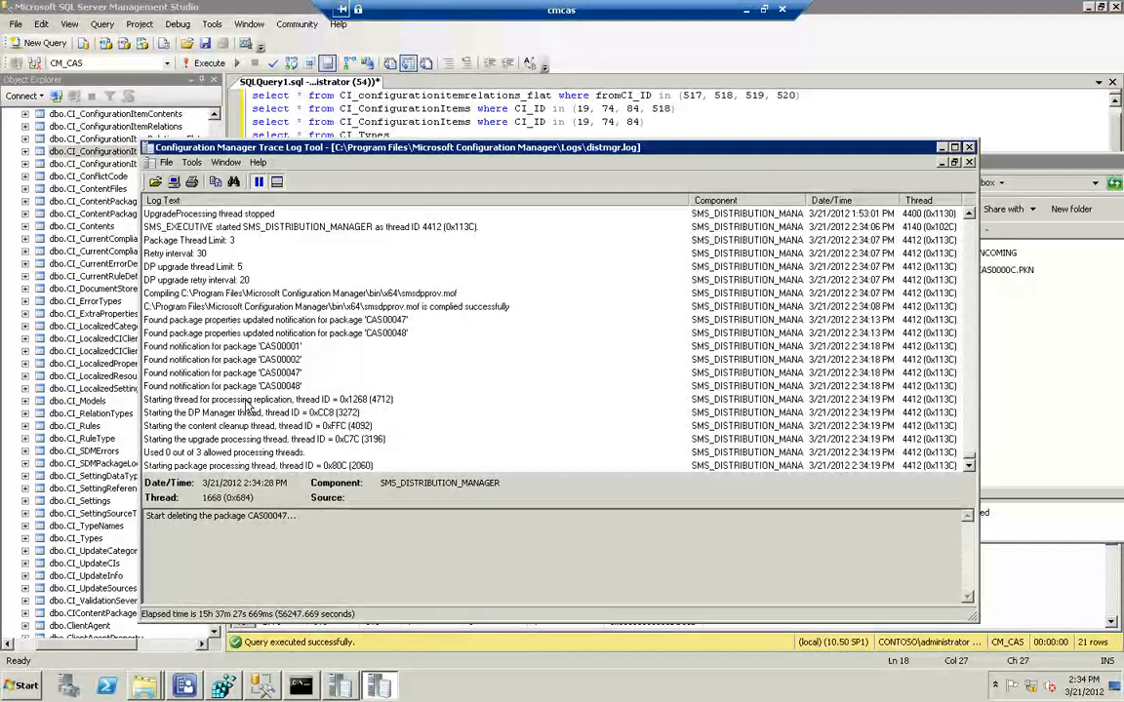
pyautogui.click(273, 400)
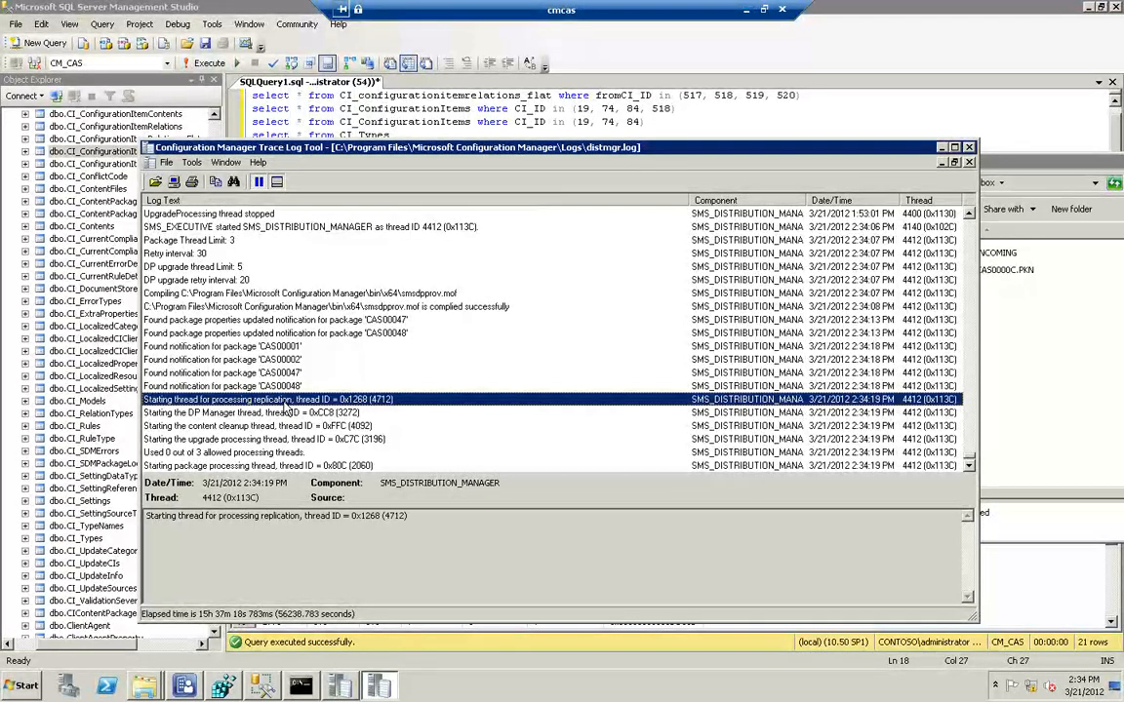
pyautogui.scroll(-1, 256, 367)
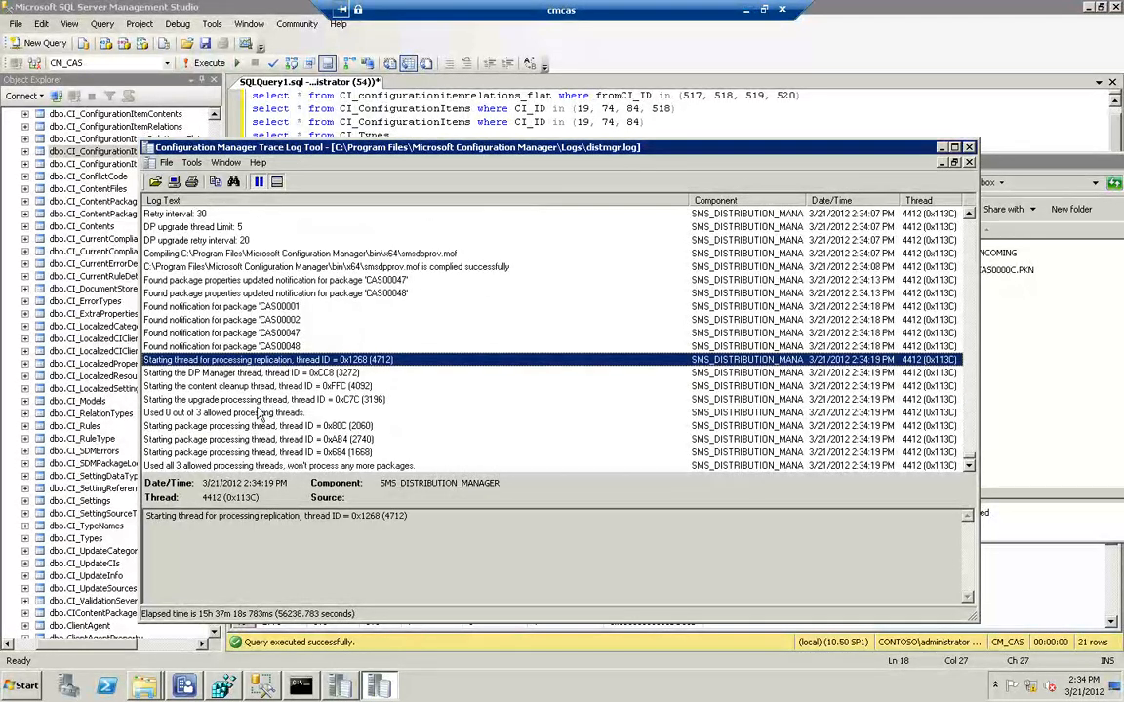
pyautogui.click(205, 375)
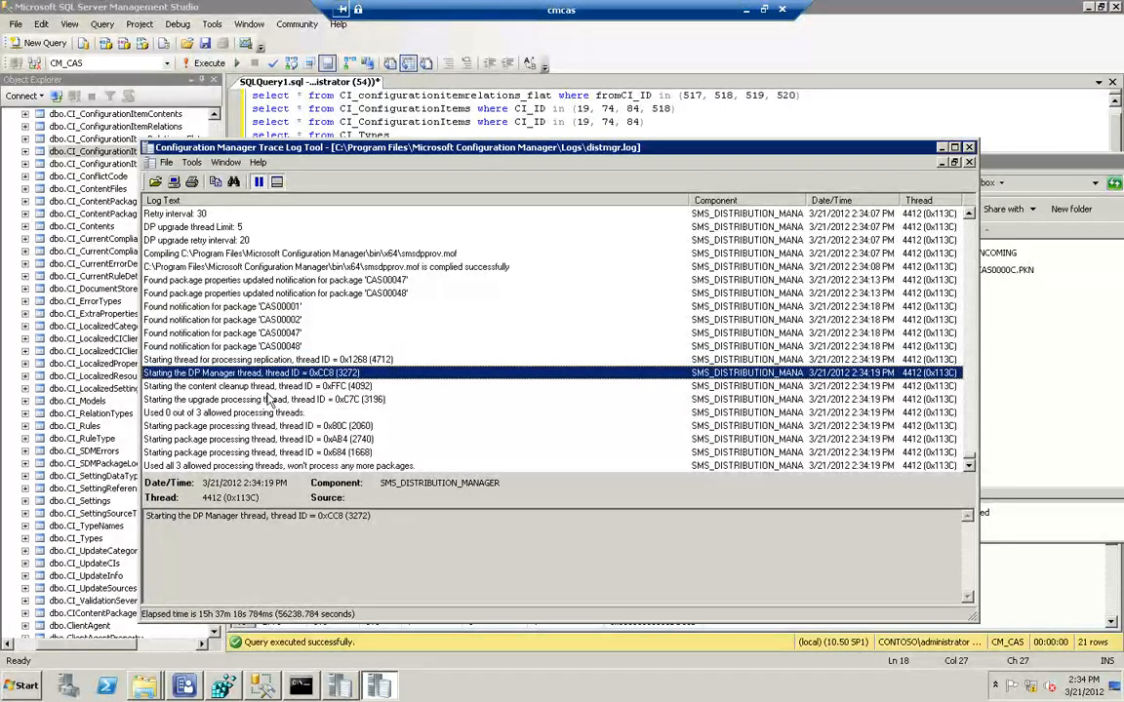
pyautogui.scroll(-3, 226, 413)
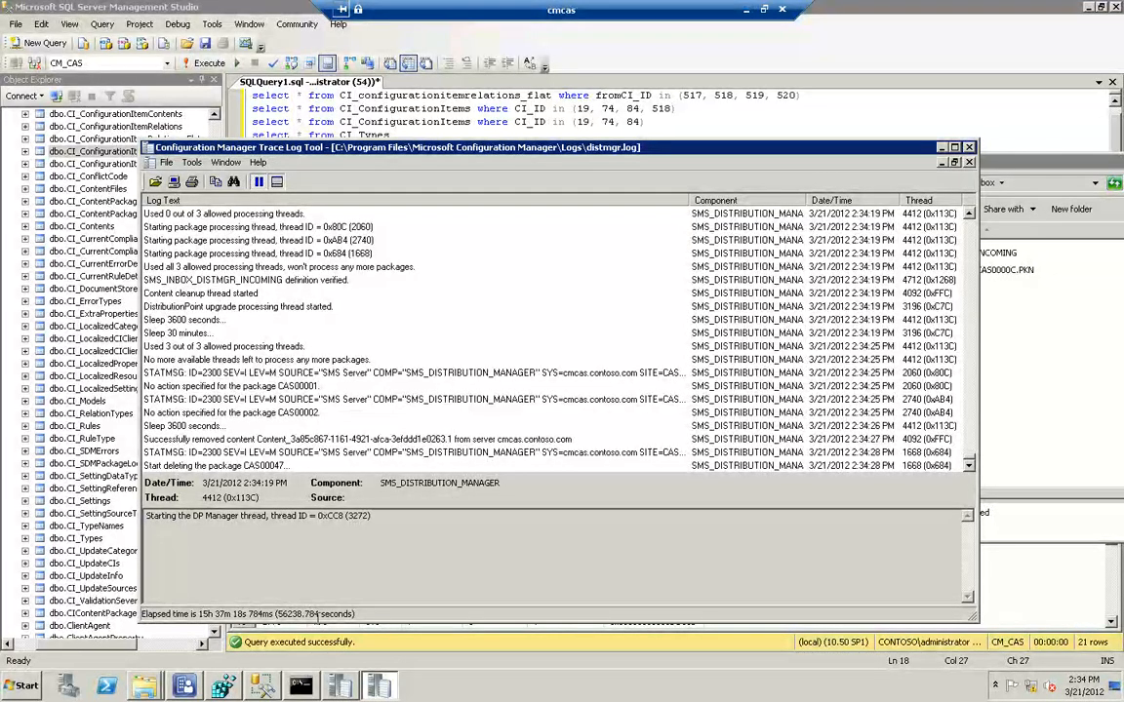
# Switch to the Configuration Manager console and look up the content ID of the deep dive demo application's deployment type
pyautogui.click(185, 685)
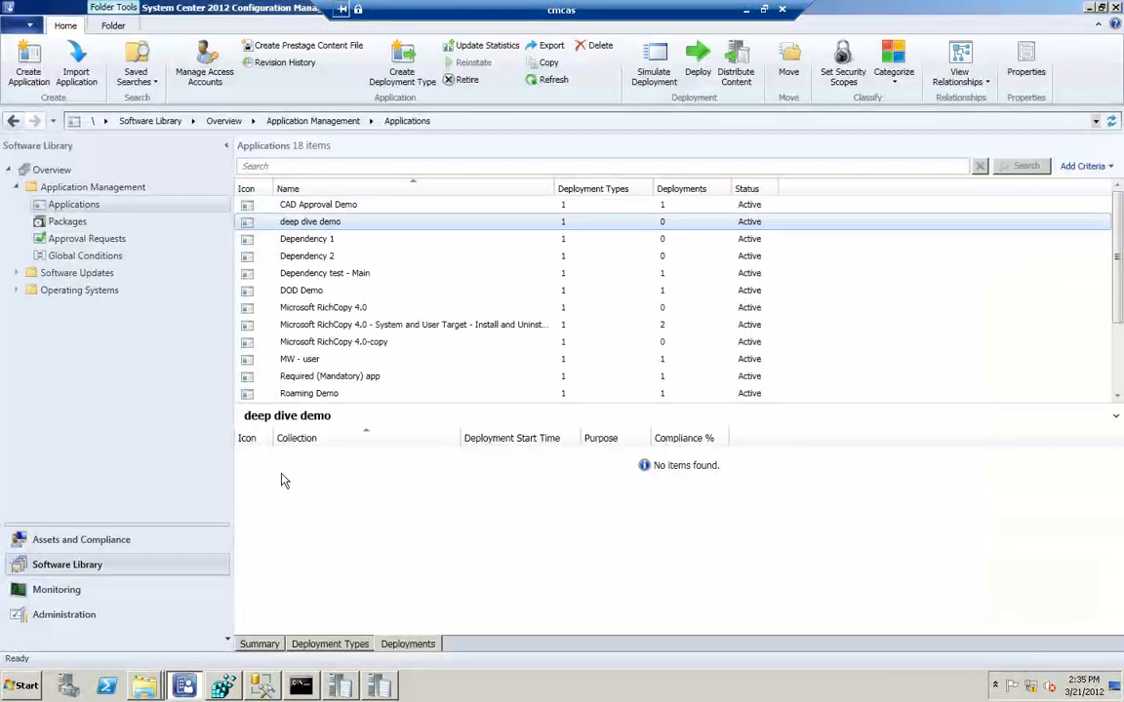
pyautogui.click(318, 646)
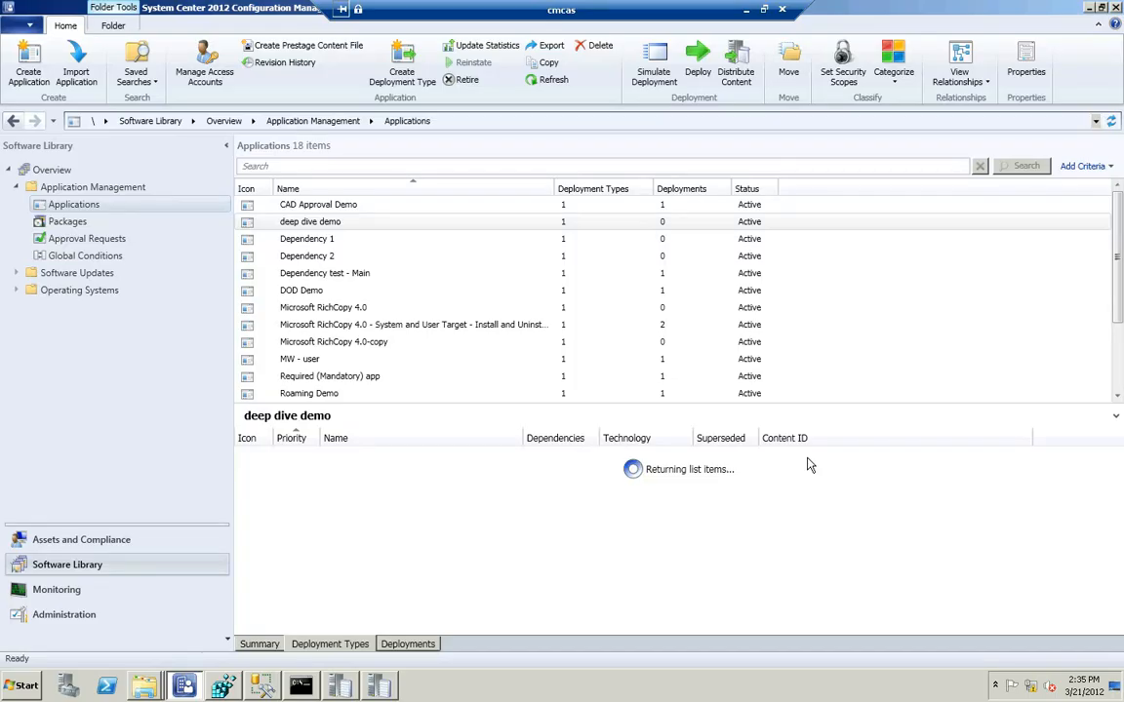
pyautogui.click(812, 458)
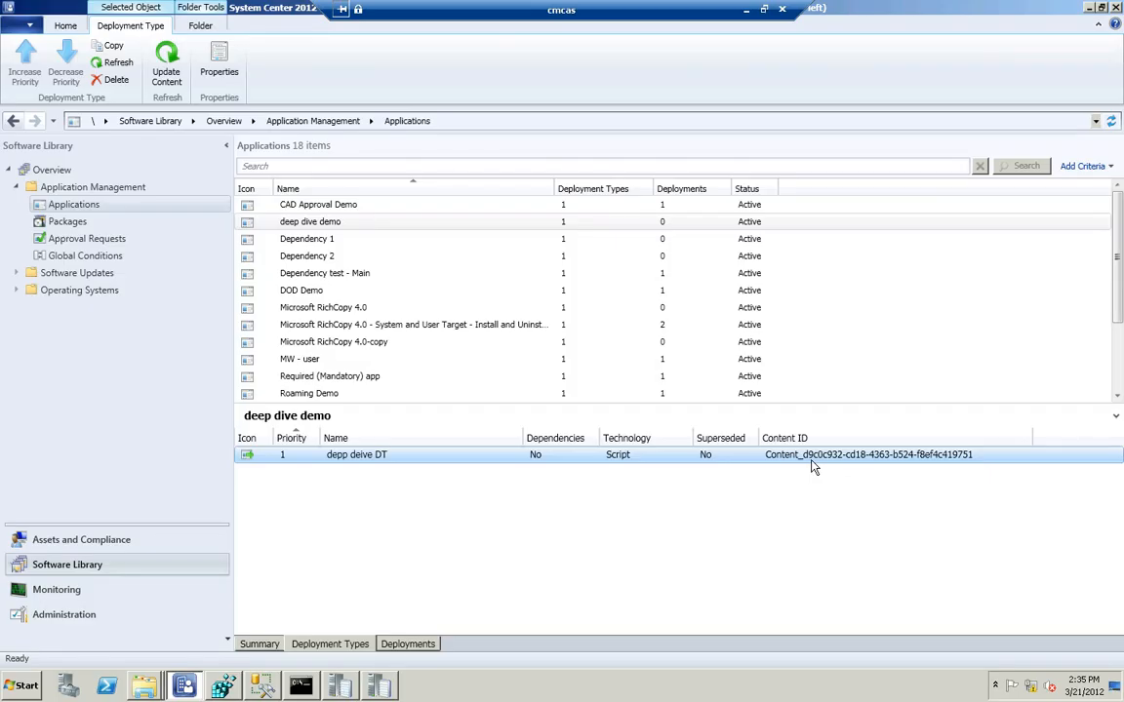
# Return to the distmgr.log trace and search it downward for content_d9
pyautogui.click(383, 690)
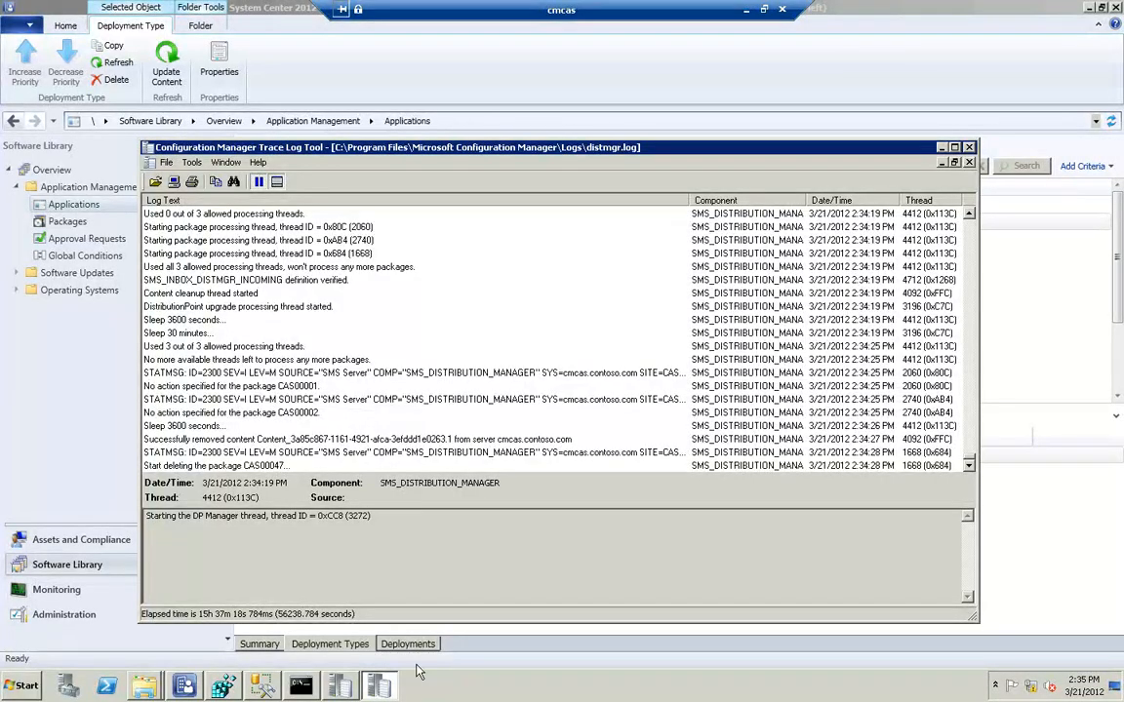
pyautogui.click(386, 692)
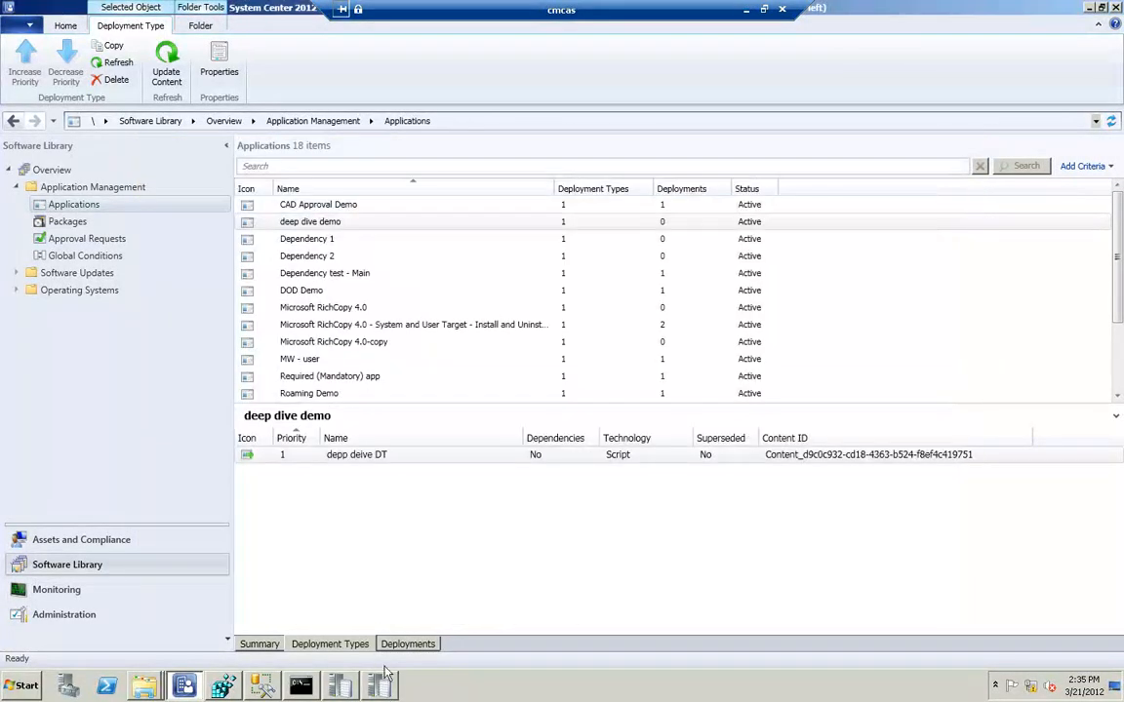
pyautogui.click(355, 691)
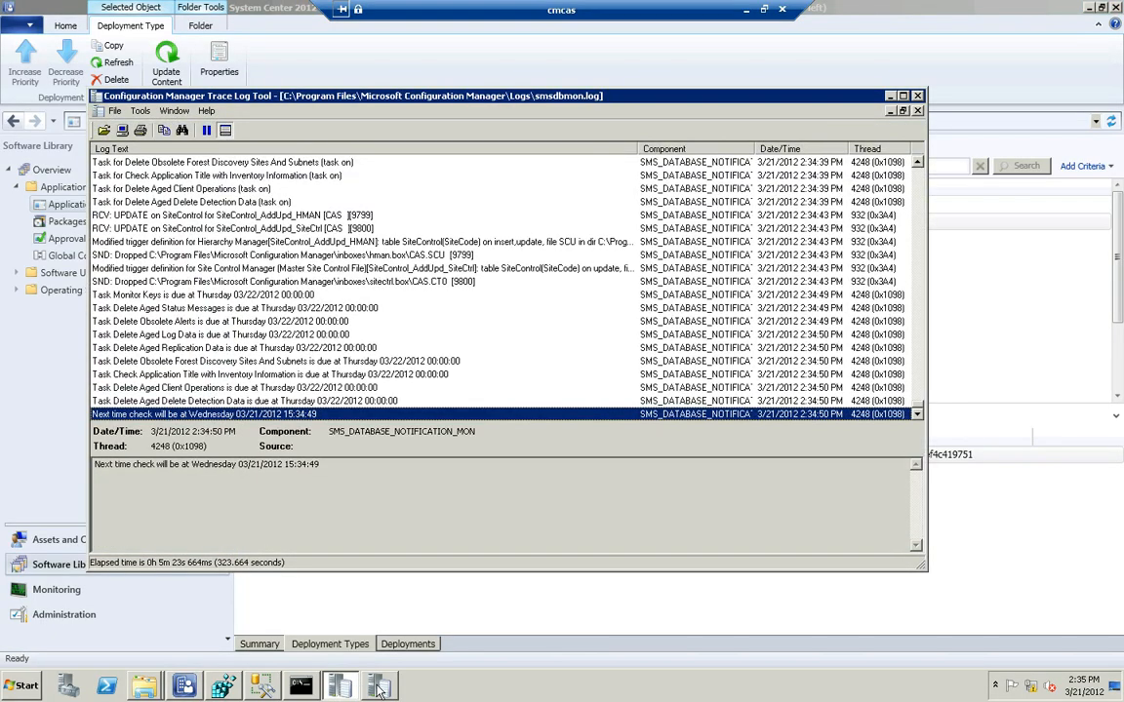
pyautogui.click(380, 690)
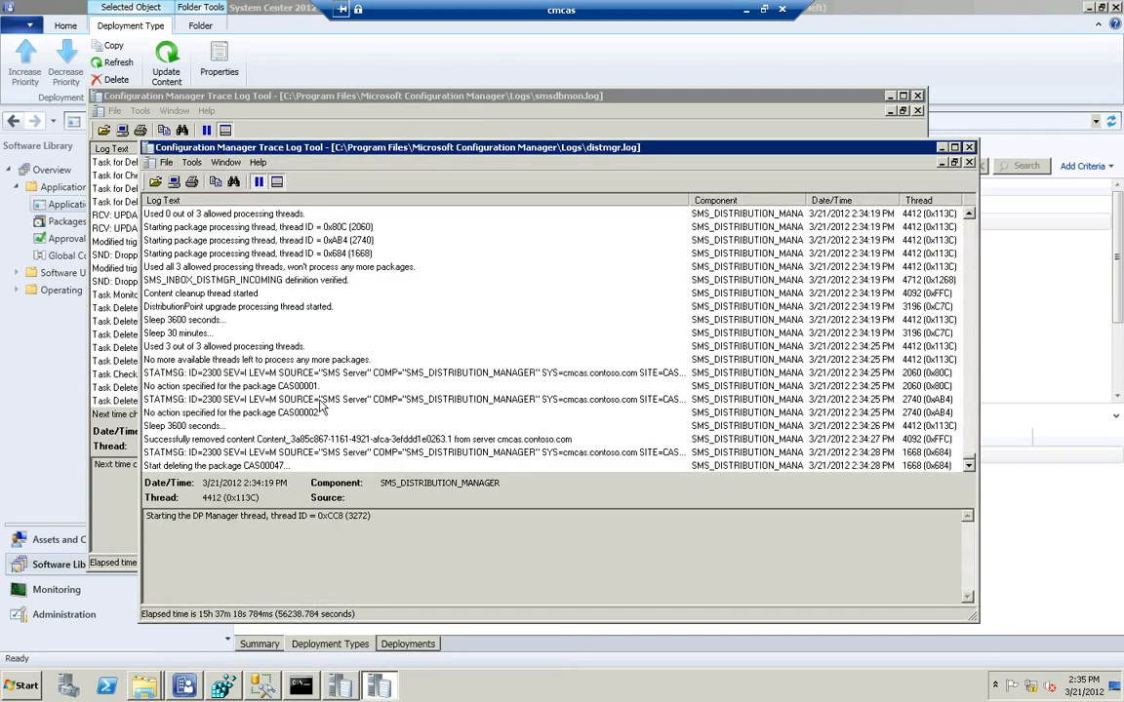
pyautogui.click(360, 454)
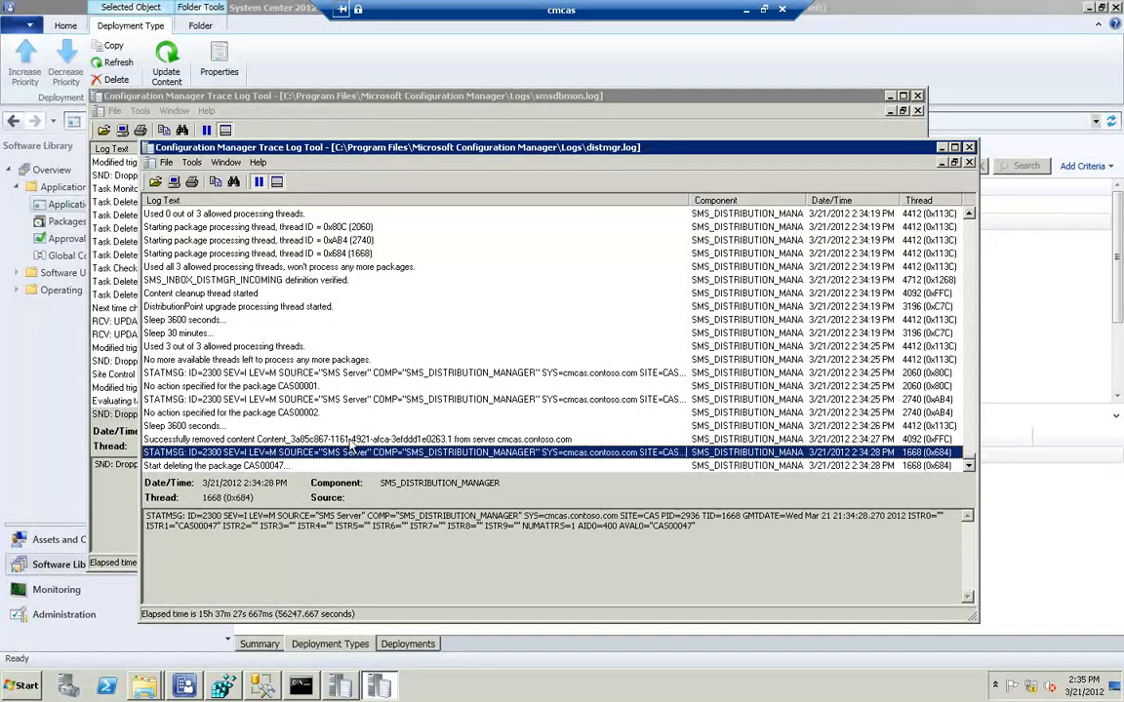
pyautogui.hotkey('ctrl', 'f')
pyautogui.write('content_d9')
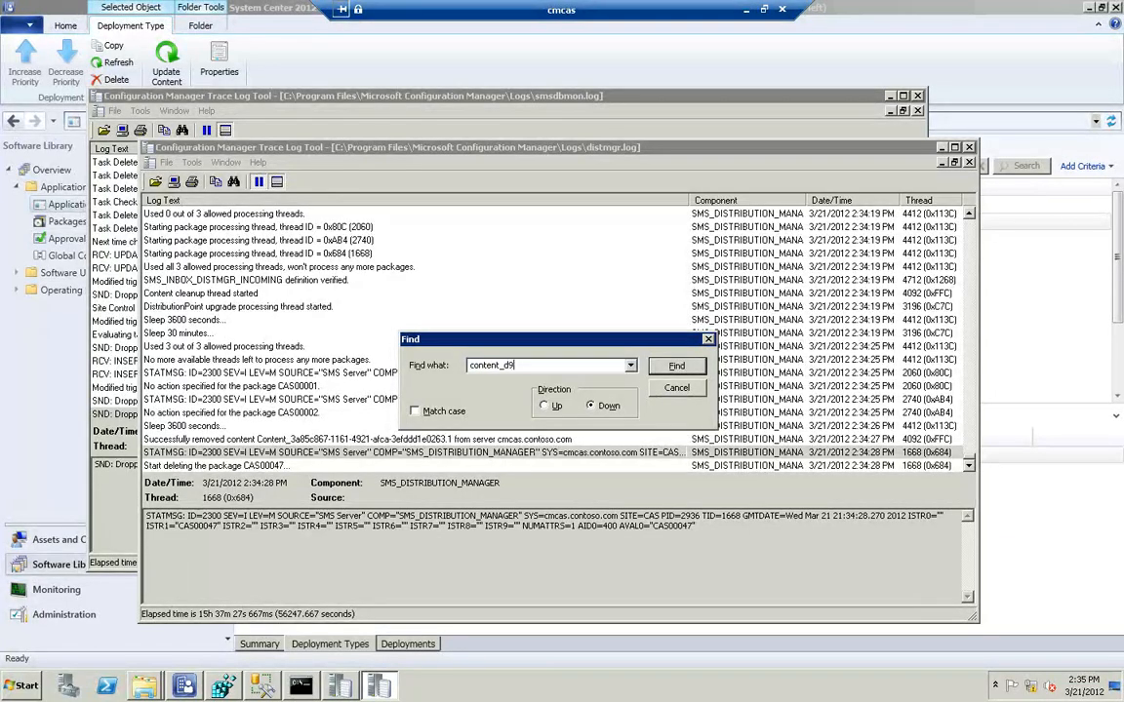
pyautogui.press('Return')
pyautogui.press('Return')
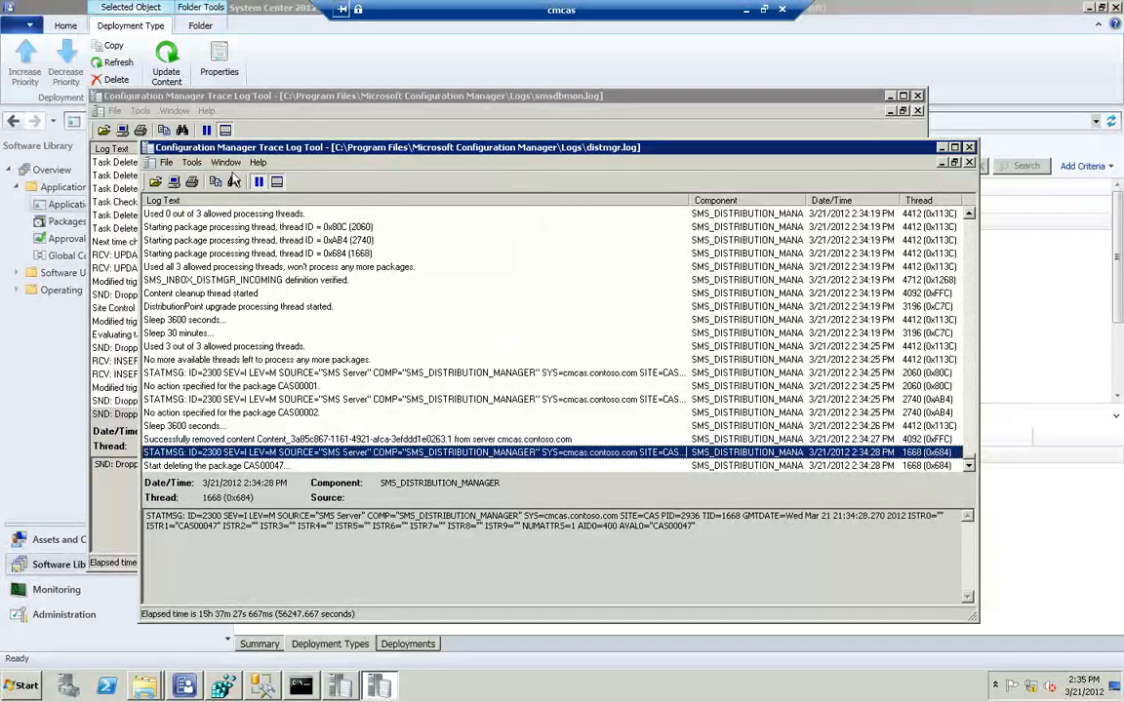
# Find the distmgr.log entry that adds content Content_d9c0c932-cd18-4363-b524-f8ef4c419751 and review the processing of package CAS00048
pyautogui.click(191, 162)
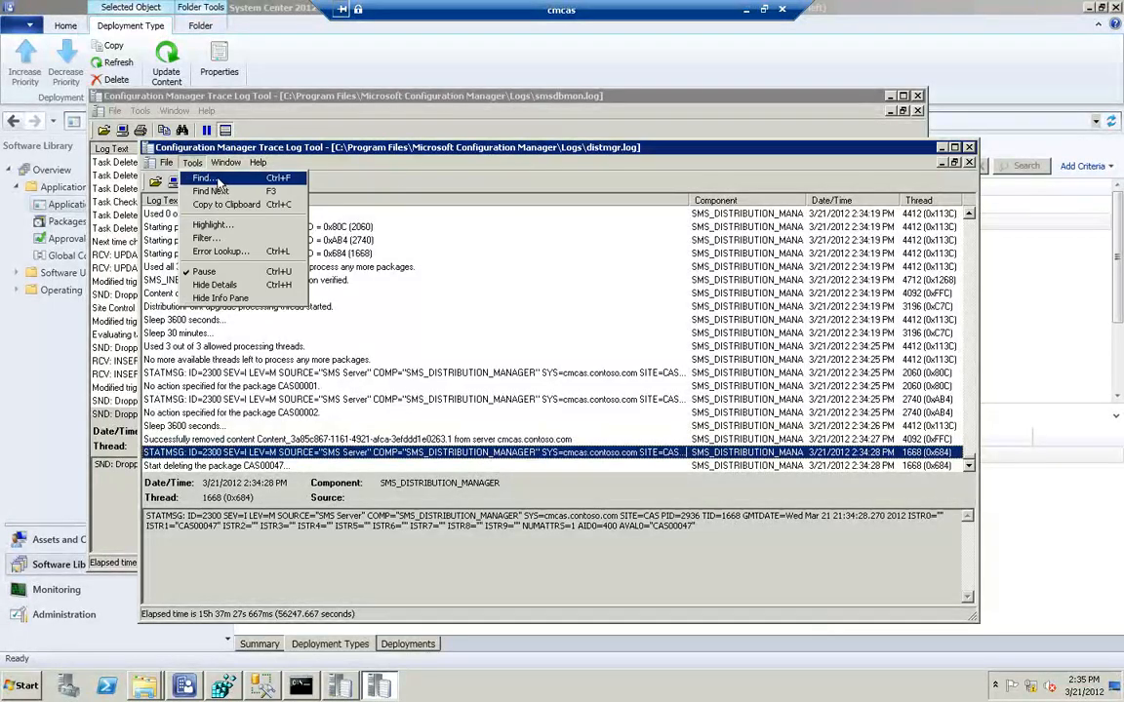
pyautogui.click(203, 177)
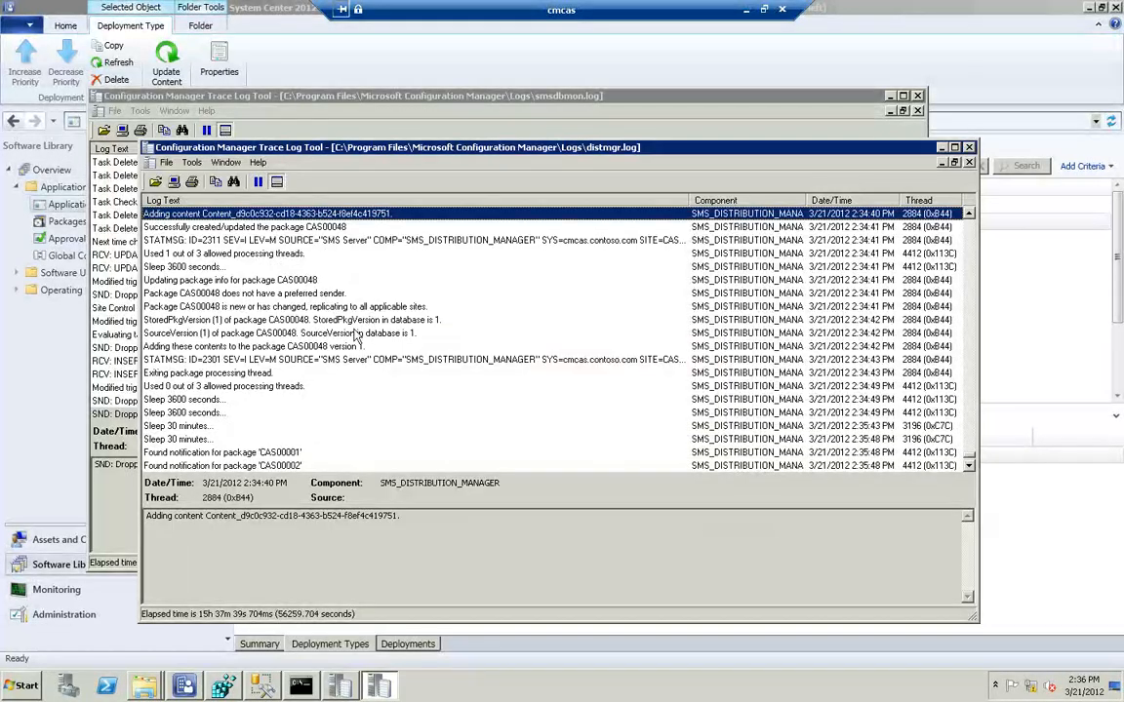
pyautogui.click(359, 333)
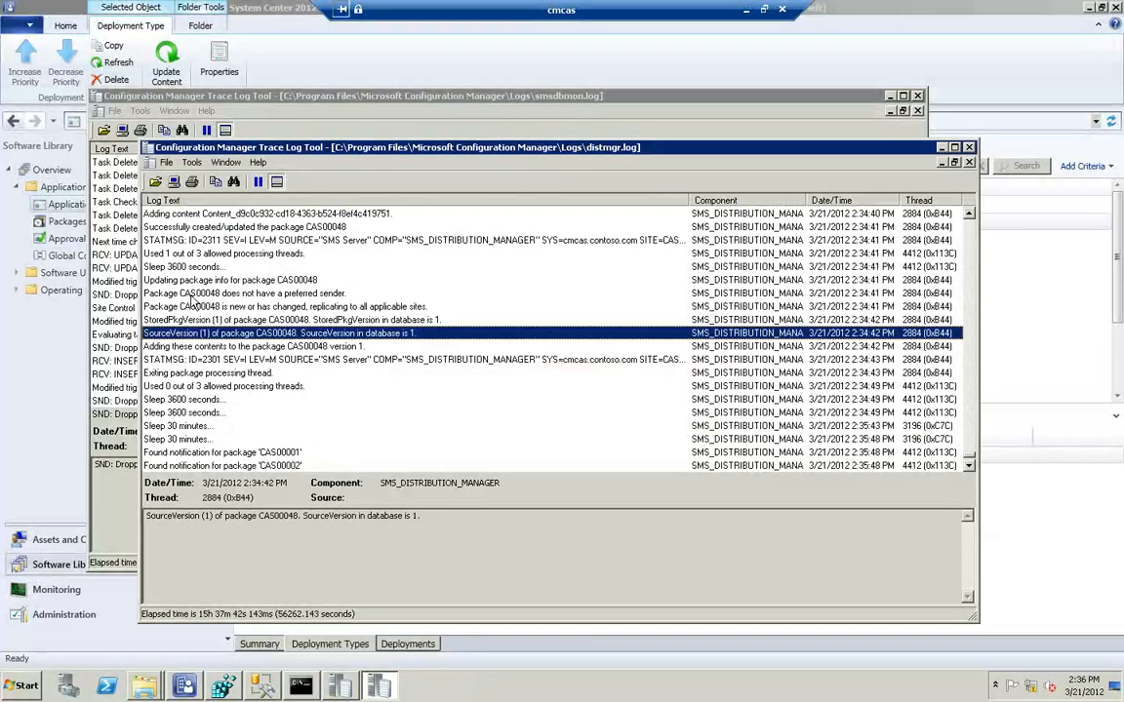
pyautogui.click(211, 214)
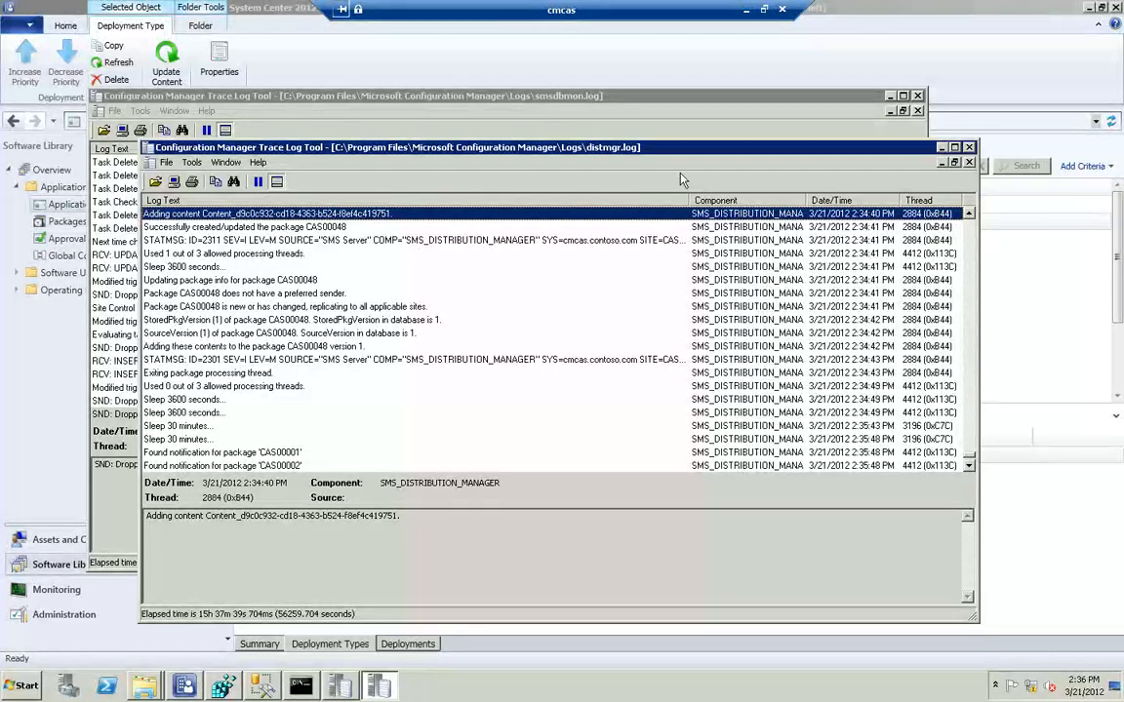
# Close the distmgr.log and smsdbmon.log traces to return to the console's application list
pyautogui.click(969, 148)
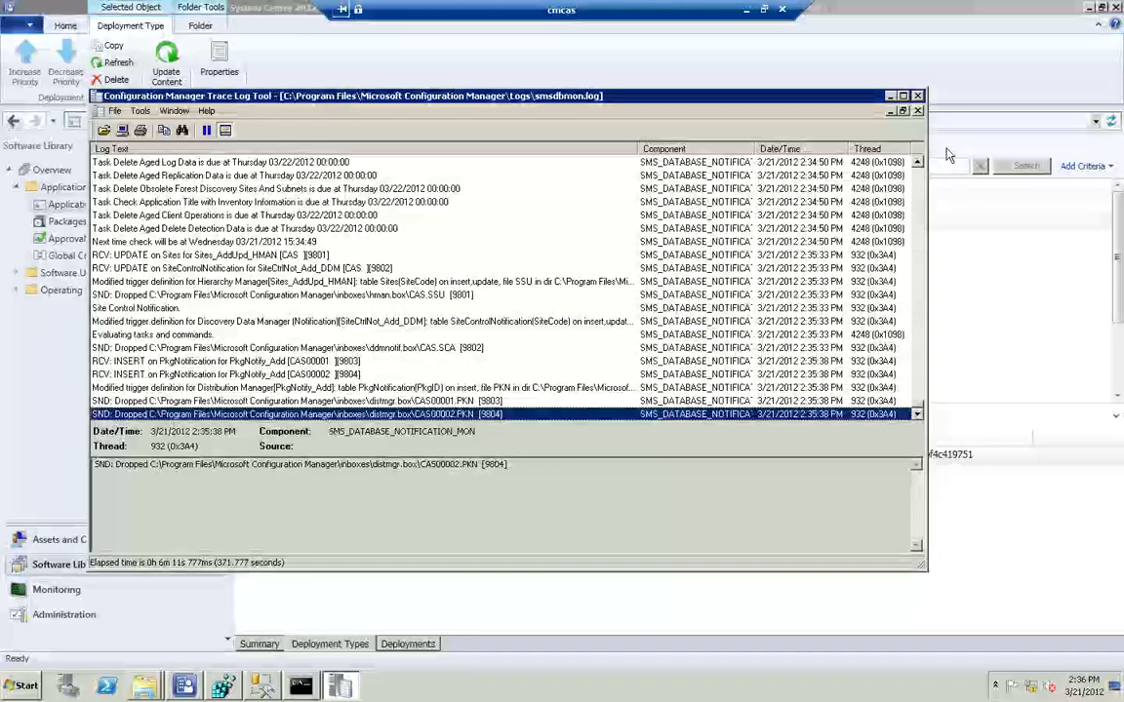
pyautogui.click(917, 96)
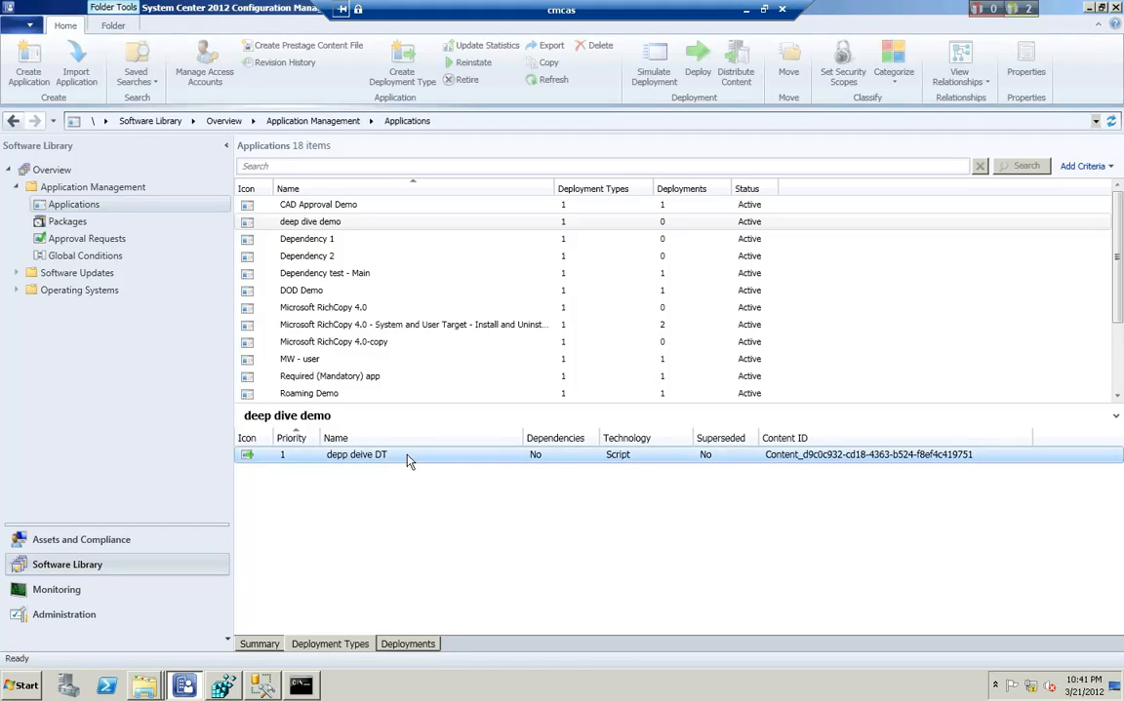
# Start a new software dependency group named "test" in the properties of the depp deive DT deployment type
pyautogui.click(434, 463)
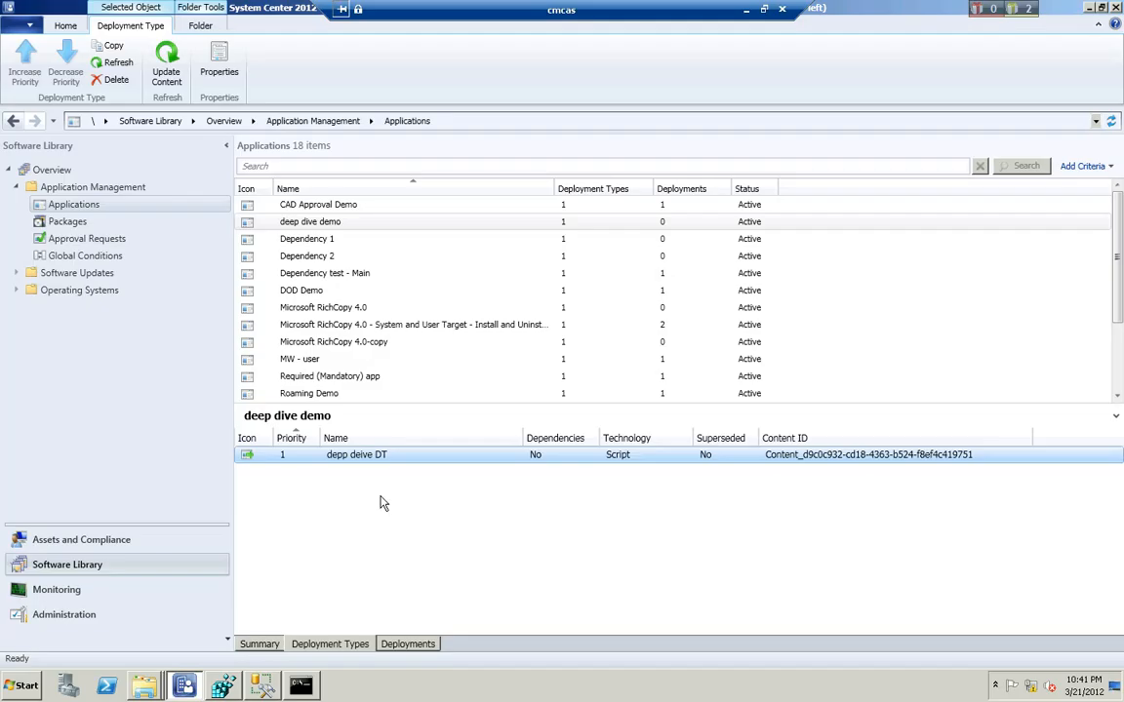
pyautogui.rightClick(385, 459)
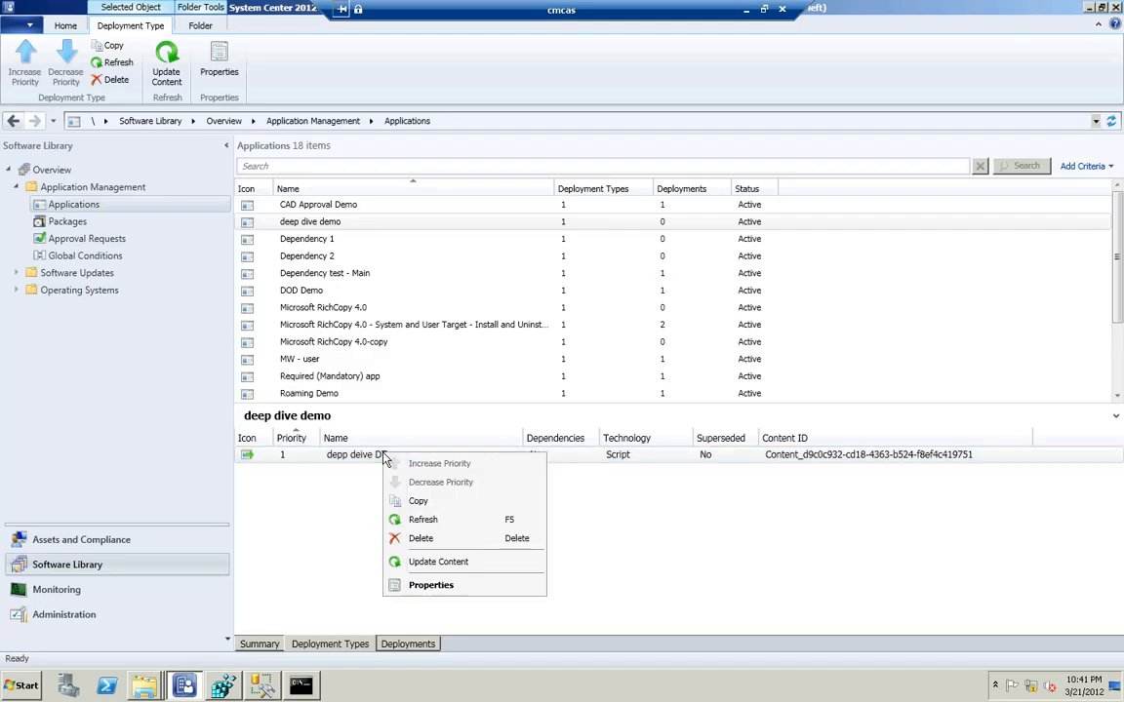
pyautogui.click(446, 586)
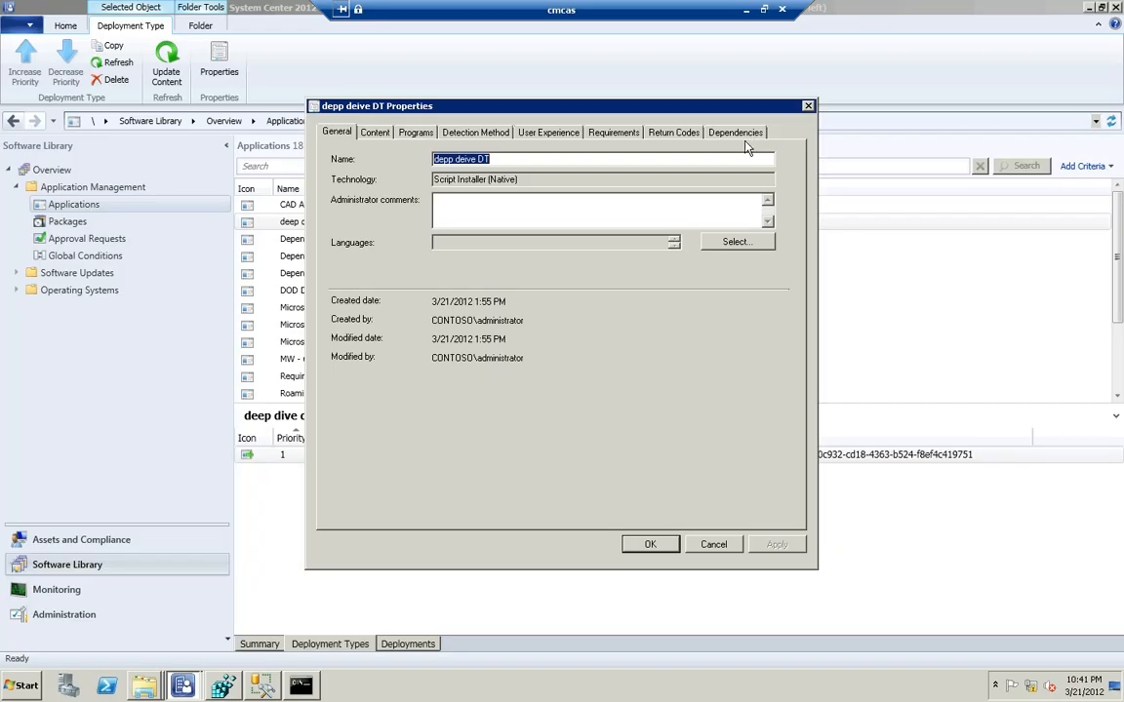
pyautogui.click(739, 134)
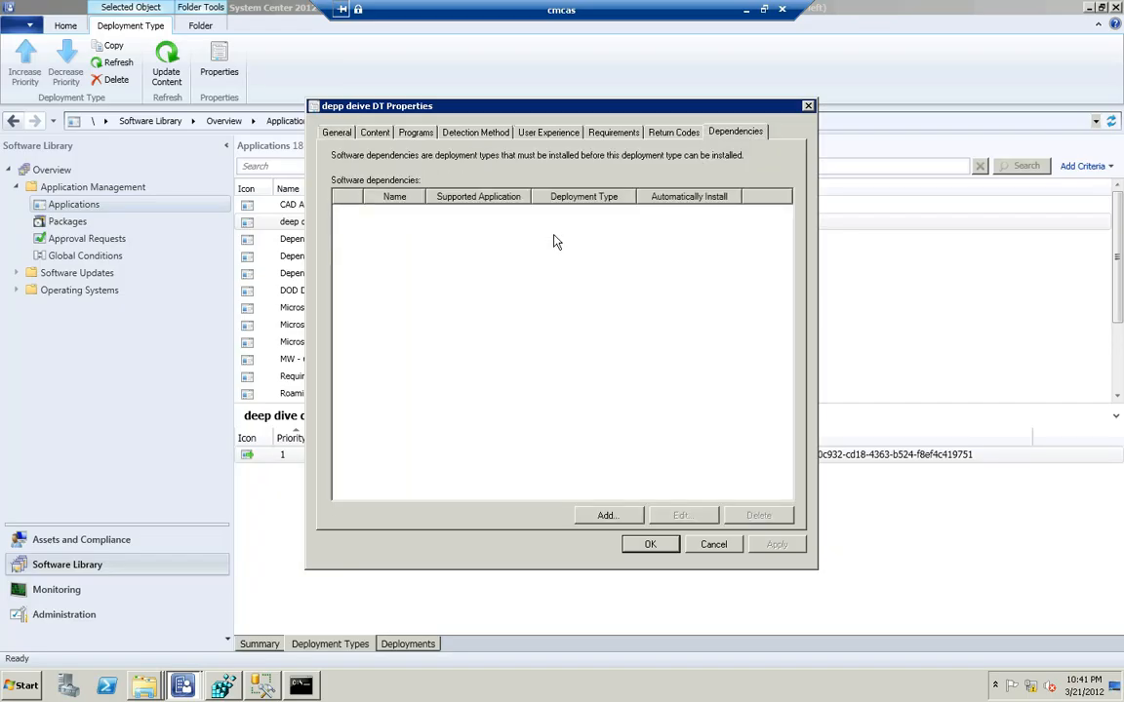
pyautogui.click(607, 515)
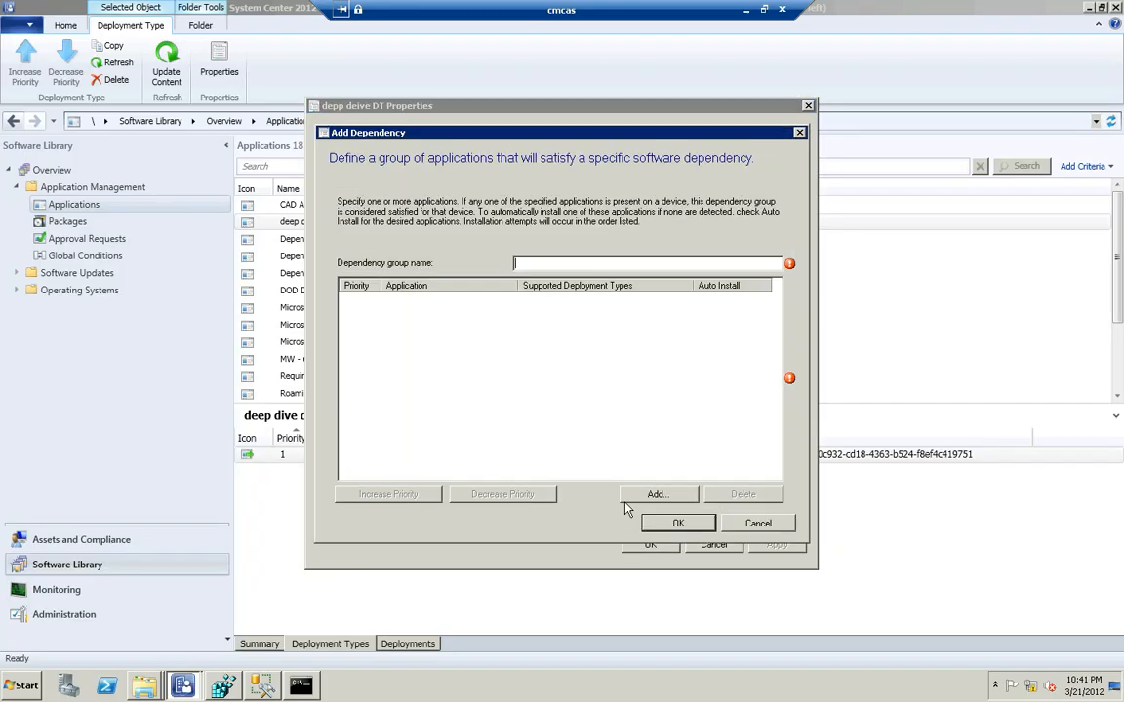
pyautogui.write('test')
# Add the application Dependency 2 with its Dependency 2 - Deployment Type to the dependency group and save the deployment type properties
pyautogui.click(656, 495)
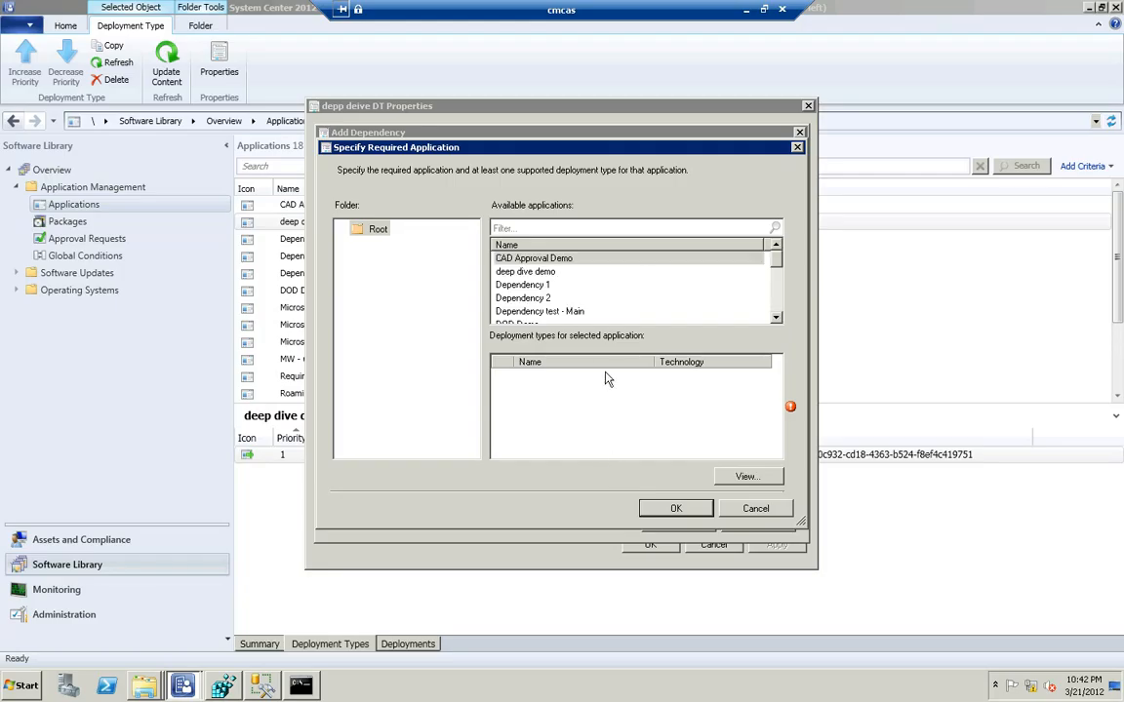
pyautogui.click(498, 297)
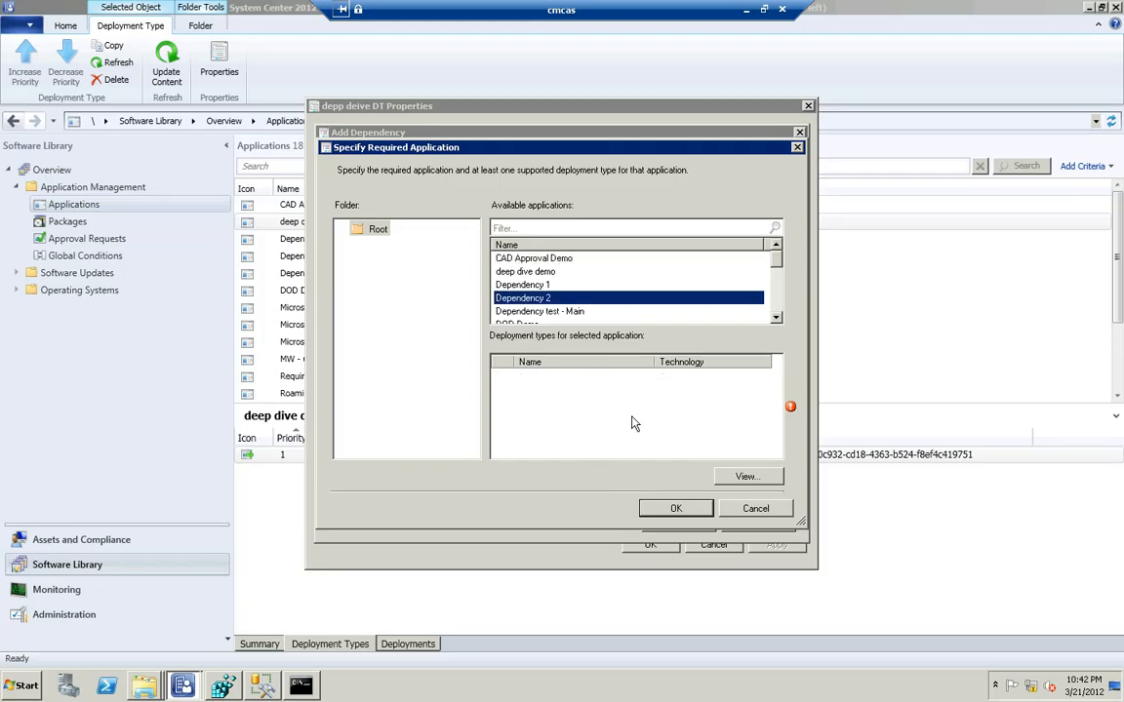
pyautogui.click(502, 378)
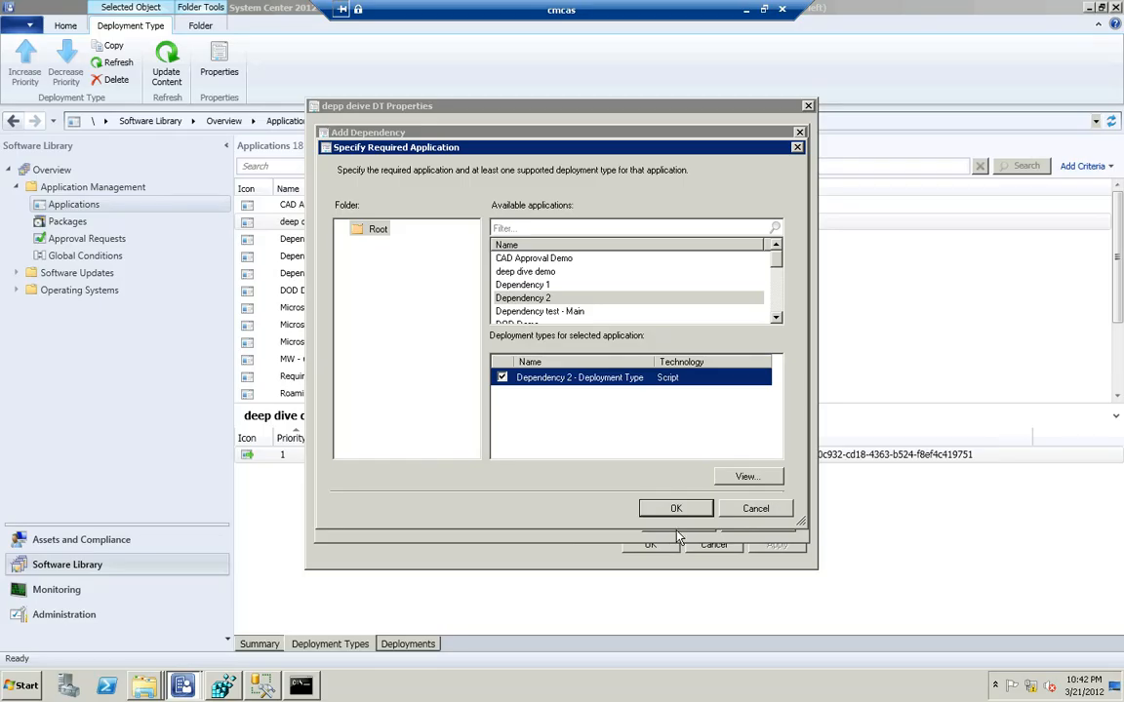
pyautogui.press('Return')
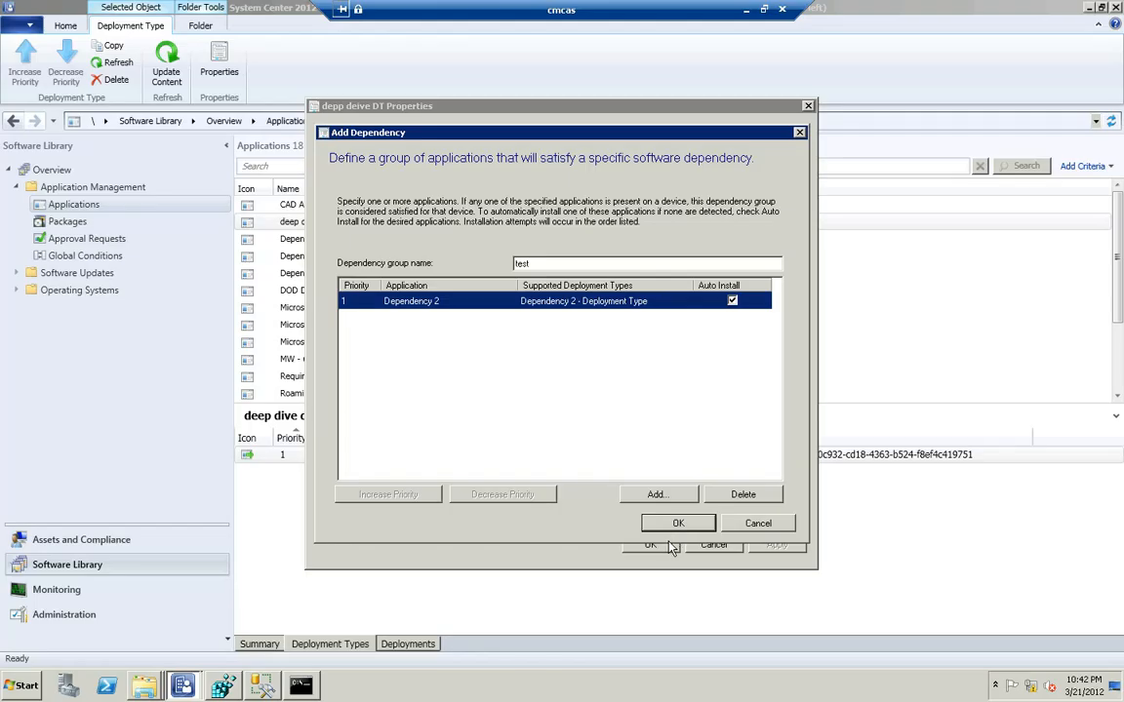
pyautogui.click(673, 527)
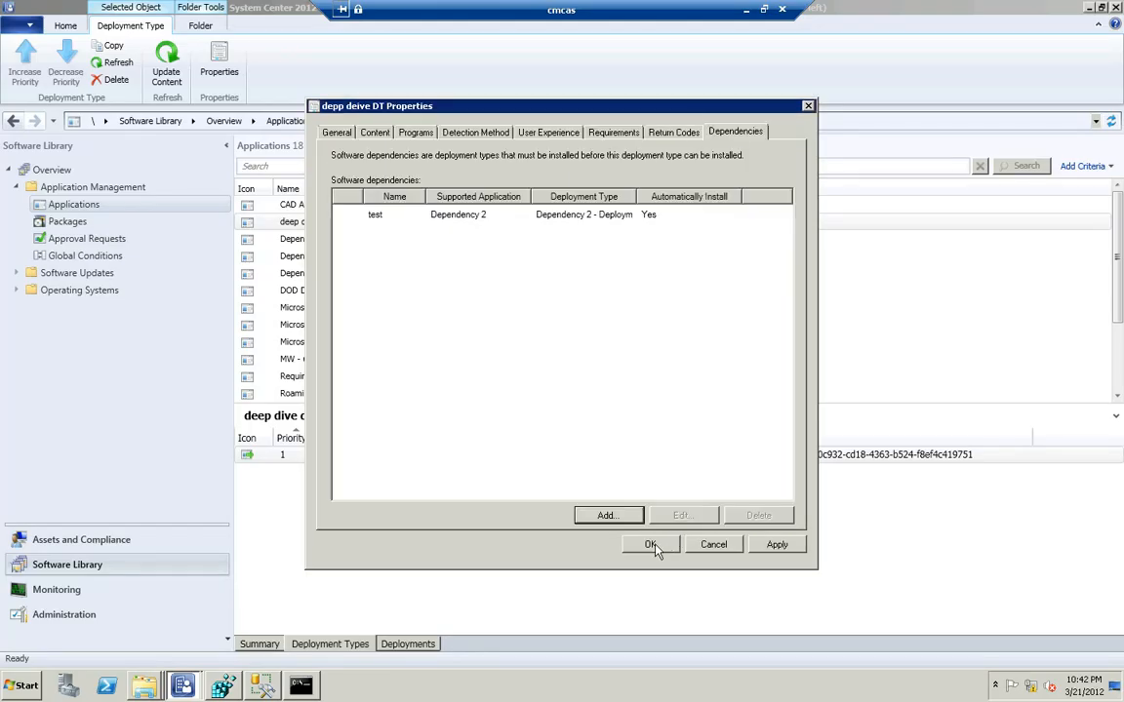
pyautogui.click(651, 545)
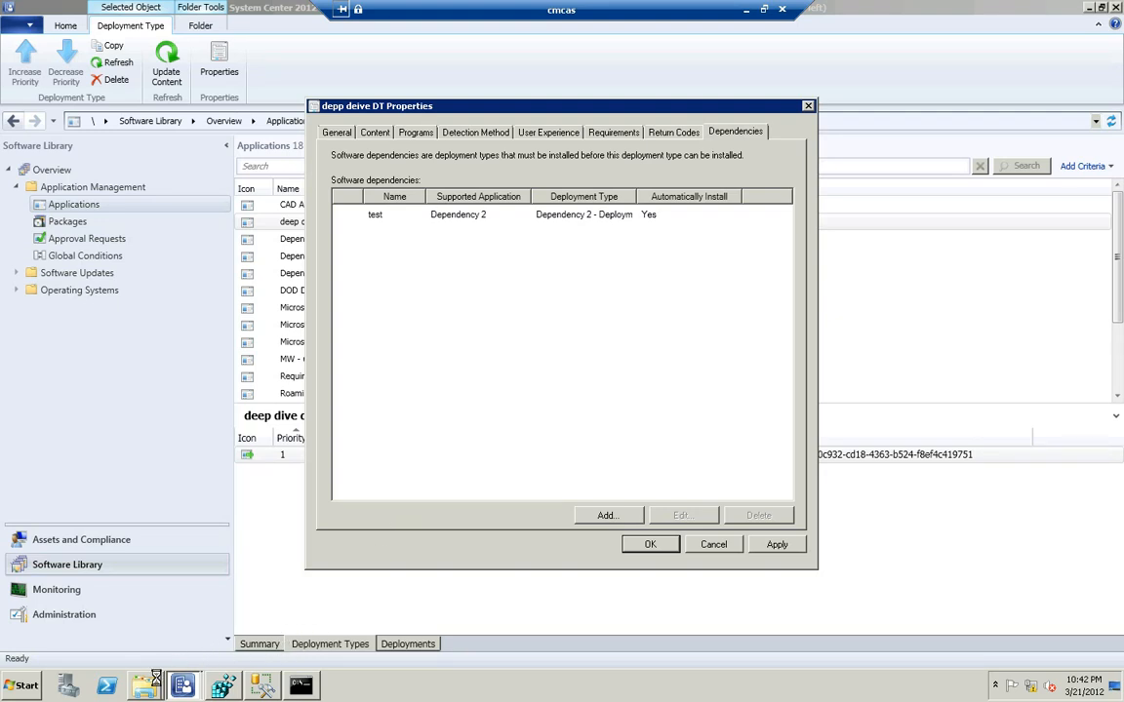
# Open smsdbmon.log from the Configuration Manager Logs folder and review the latest .CIN notification files dropped into objmgr.box
pyautogui.moveTo(151, 688)
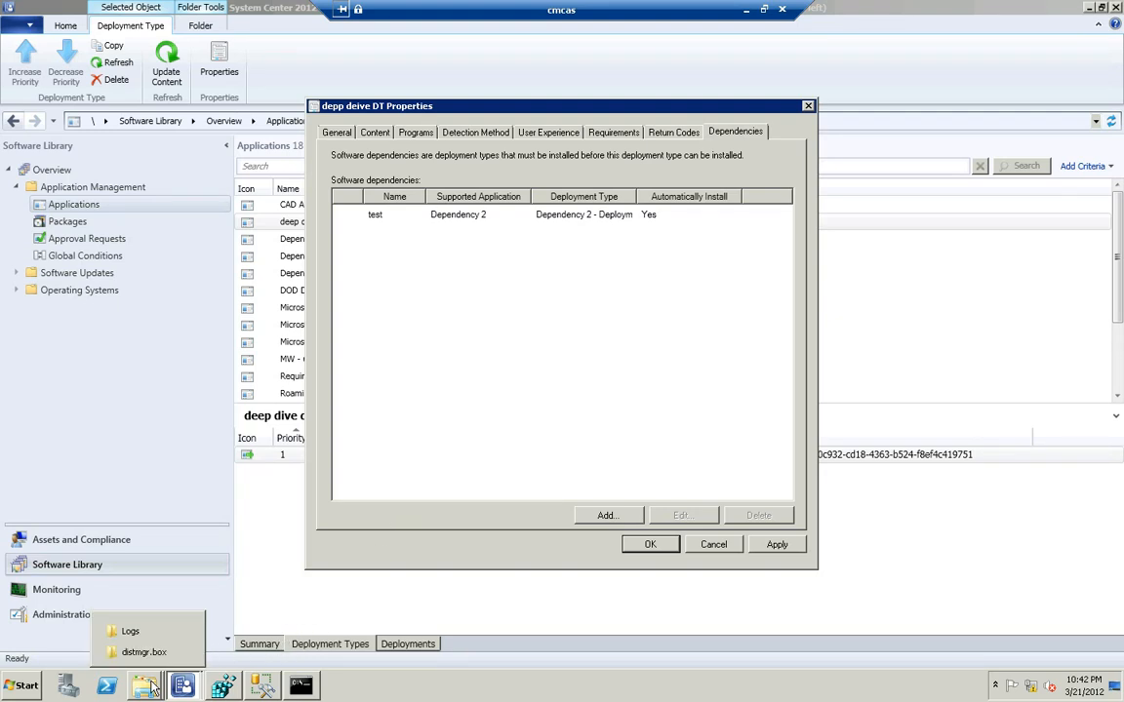
pyautogui.click(131, 631)
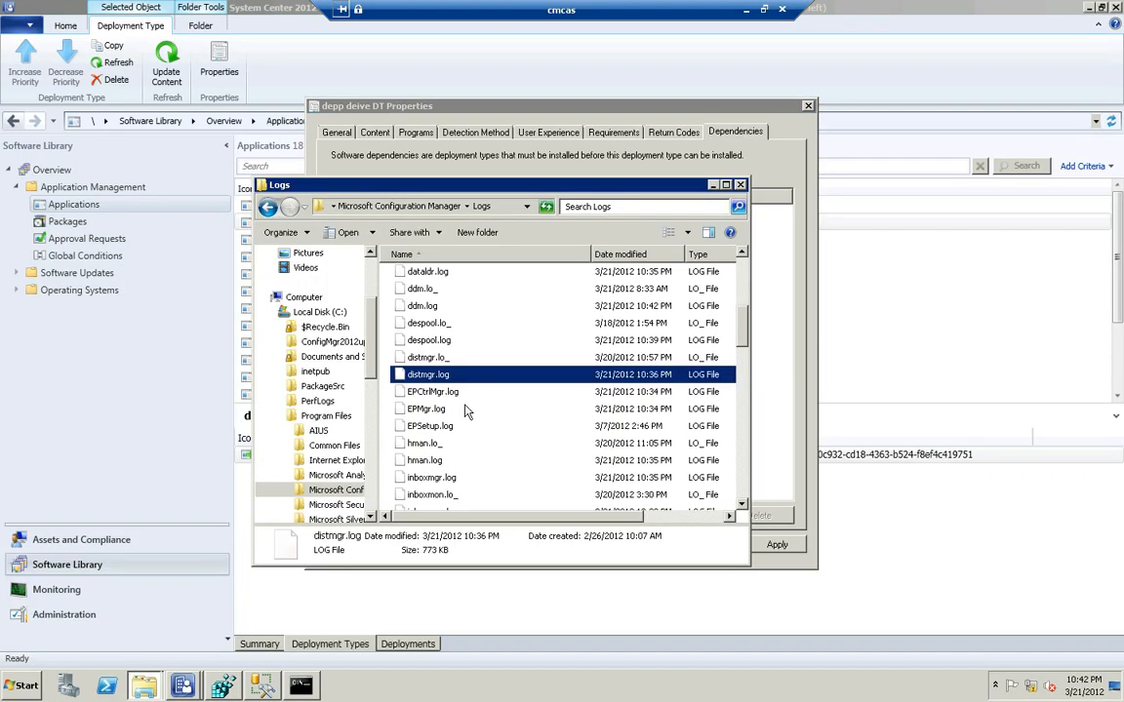
pyautogui.click(446, 459)
pyautogui.write('sms')
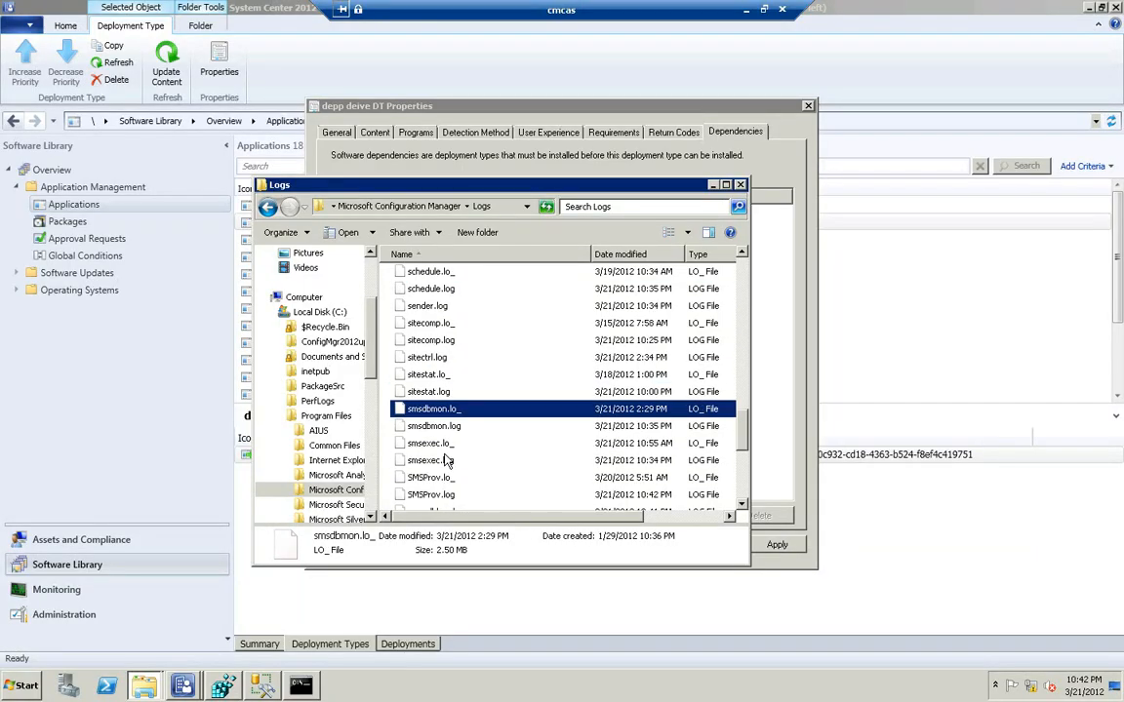
pyautogui.click(437, 429)
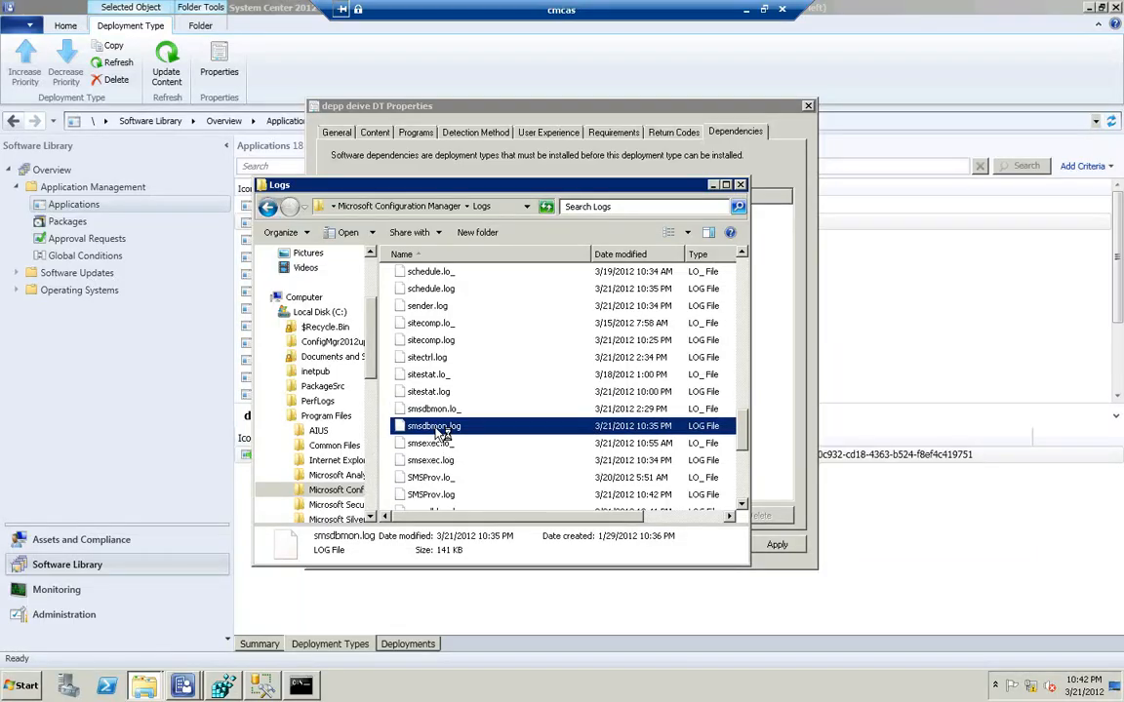
pyautogui.doubleClick(436, 430)
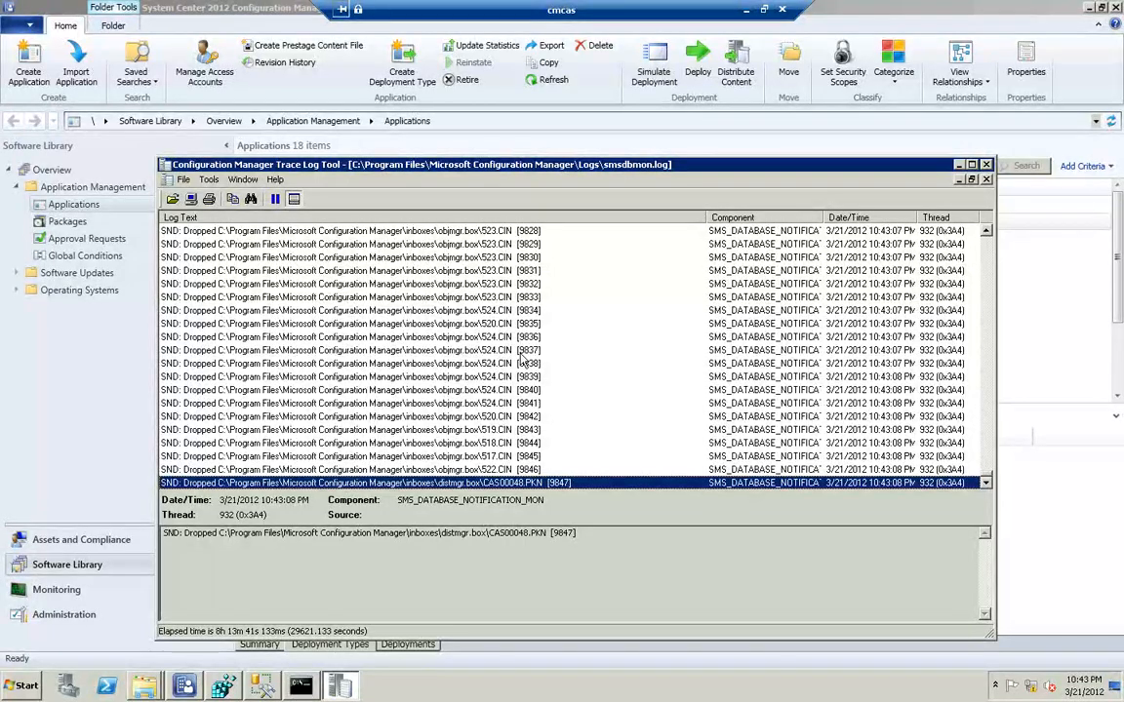
pyautogui.scroll(1, 522, 359)
pyautogui.scroll(1, 507, 293)
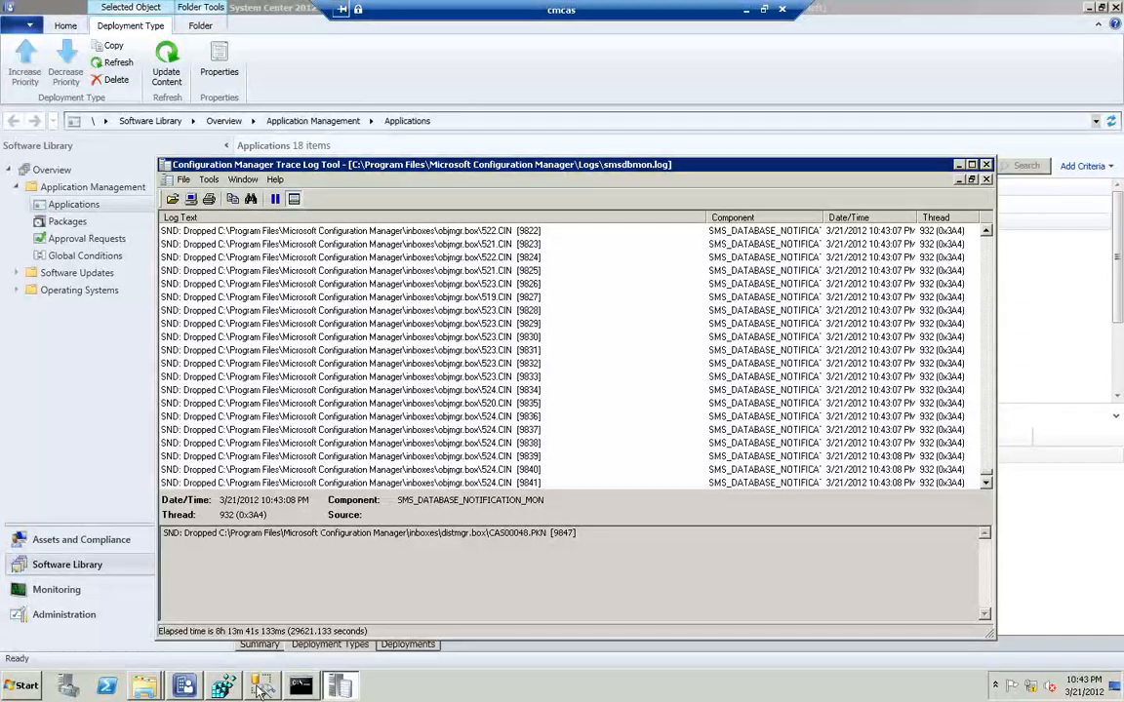
# Switch to SQL Server Management Studio and add 521, 522, 523 and 524 to the fromCI_ID list of the CI_configurationitemrelations_flat query
pyautogui.click(261, 688)
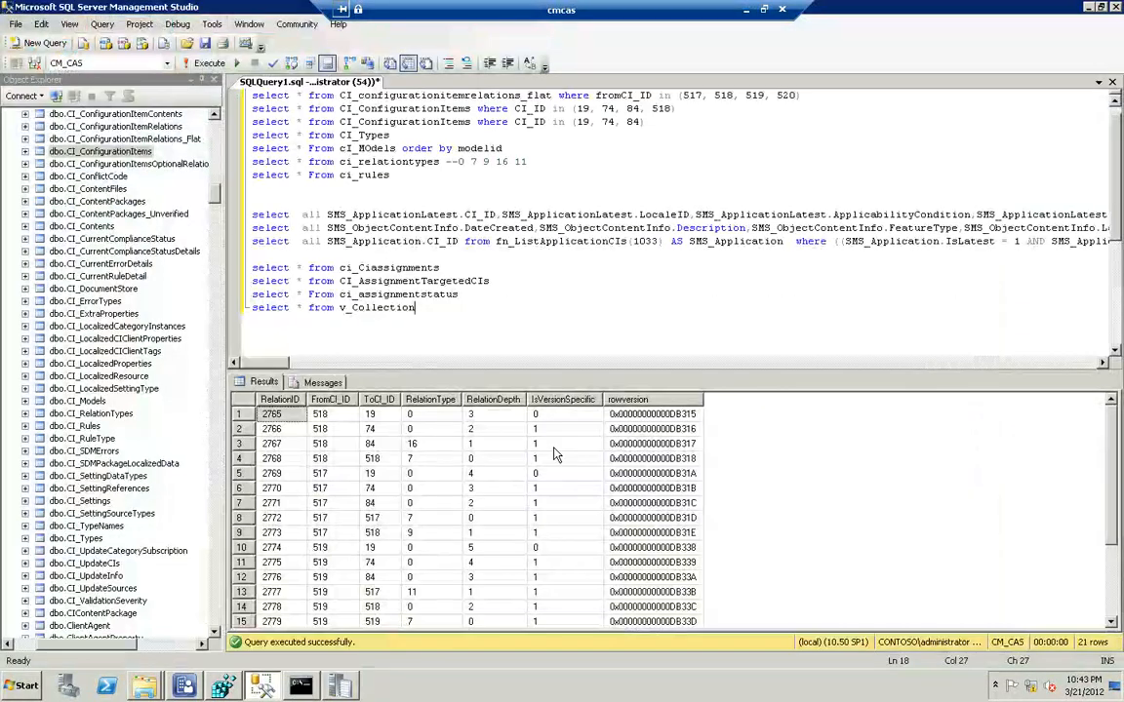
pyautogui.click(798, 94)
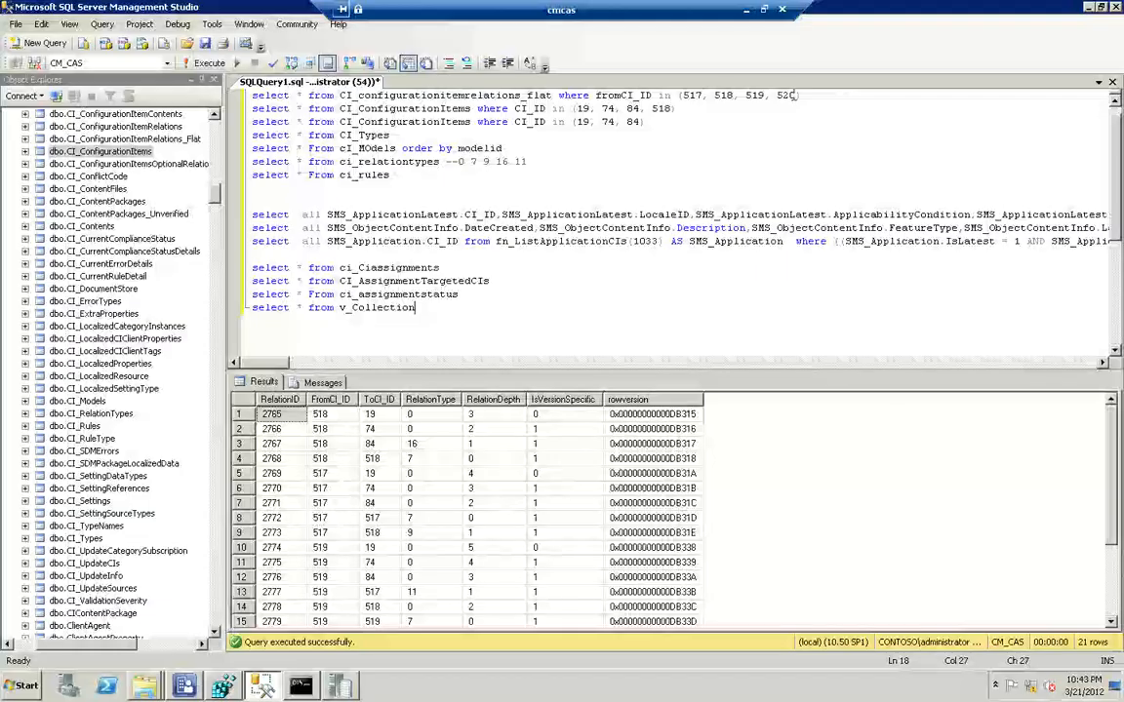
pyautogui.write(', ')
pyautogui.write('521, 522, 5')
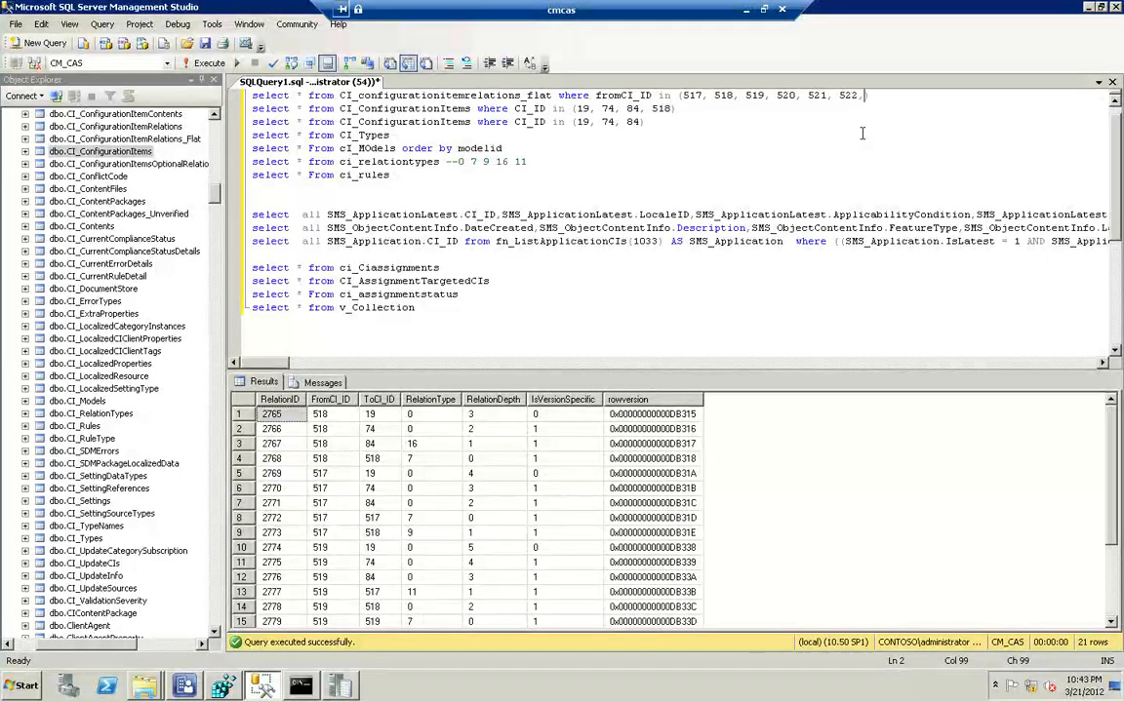
pyautogui.write('23, 524')
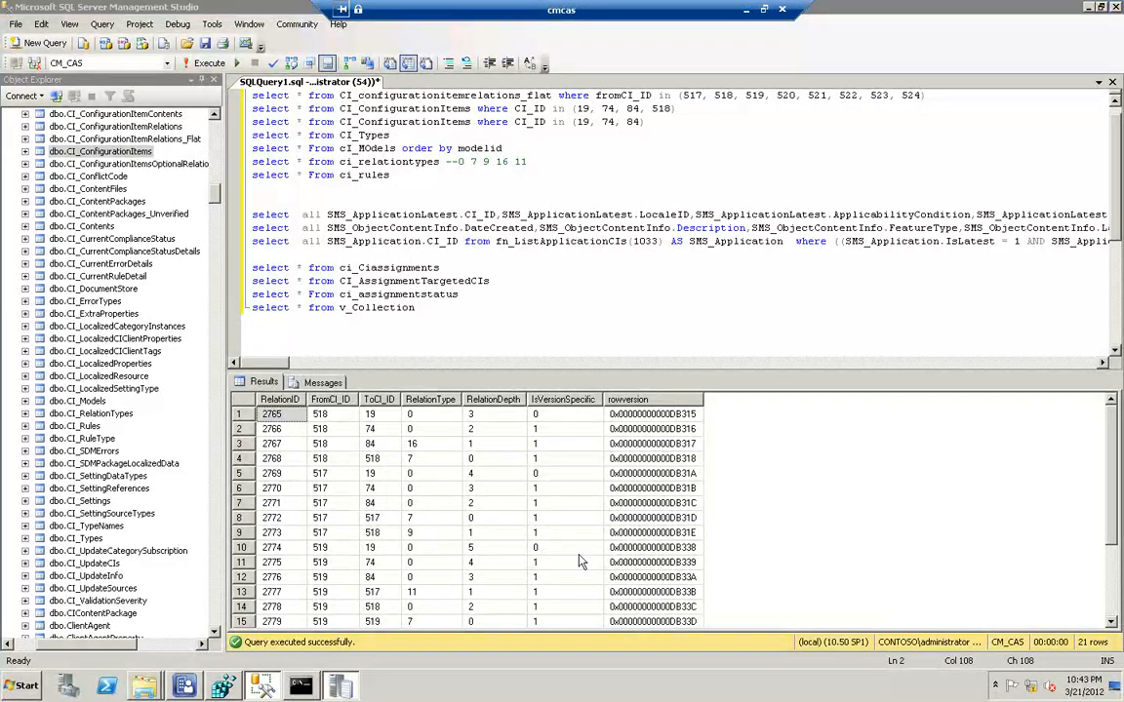
# Return to the smsdbmon.log trace and check the CI IDs in the dropped .CIN entries against the query's list
pyautogui.click(337, 688)
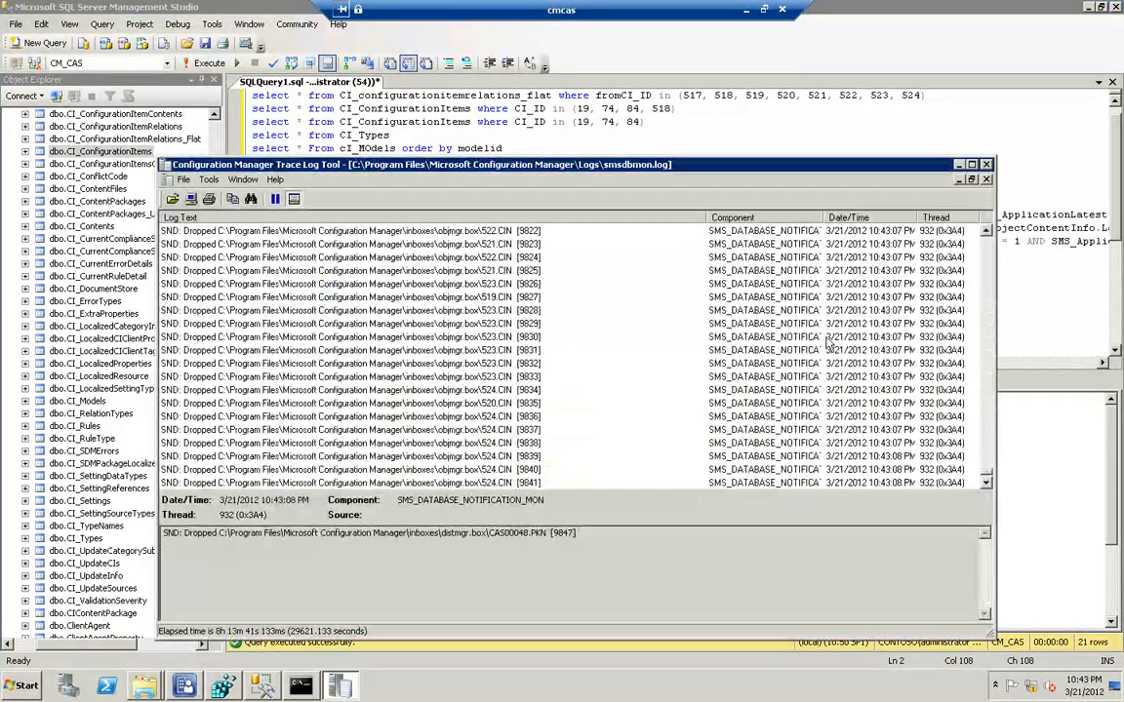
pyautogui.click(499, 233)
pyautogui.scroll(3, 500, 238)
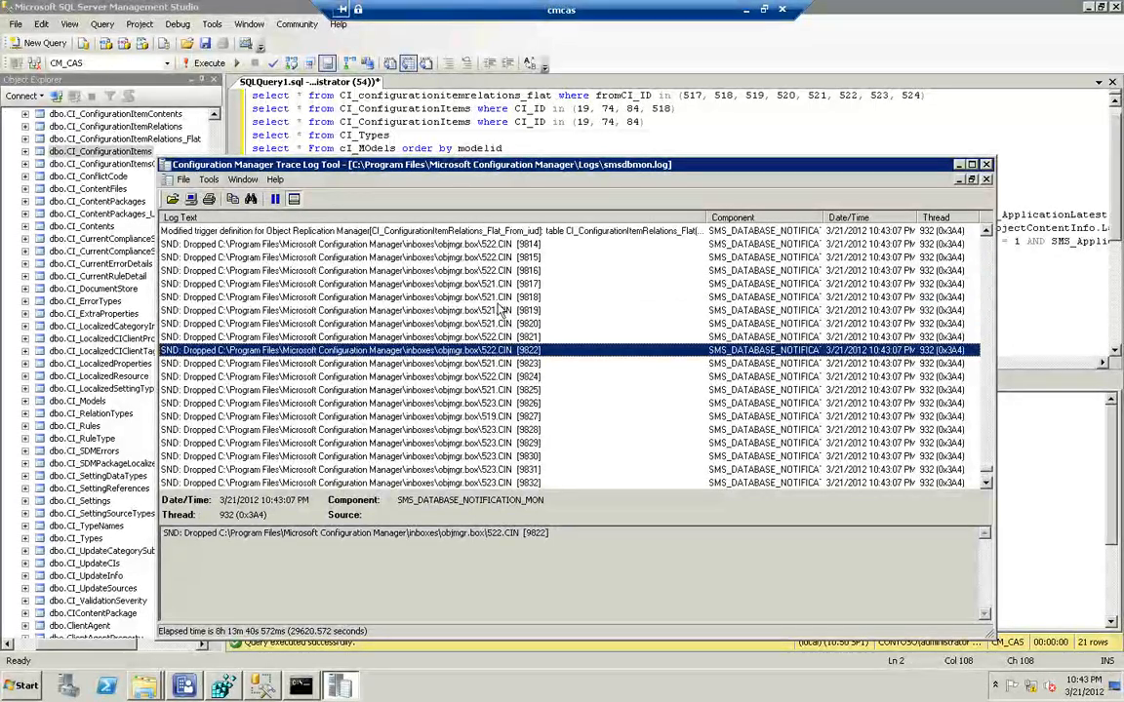
pyautogui.scroll(-4, 498, 311)
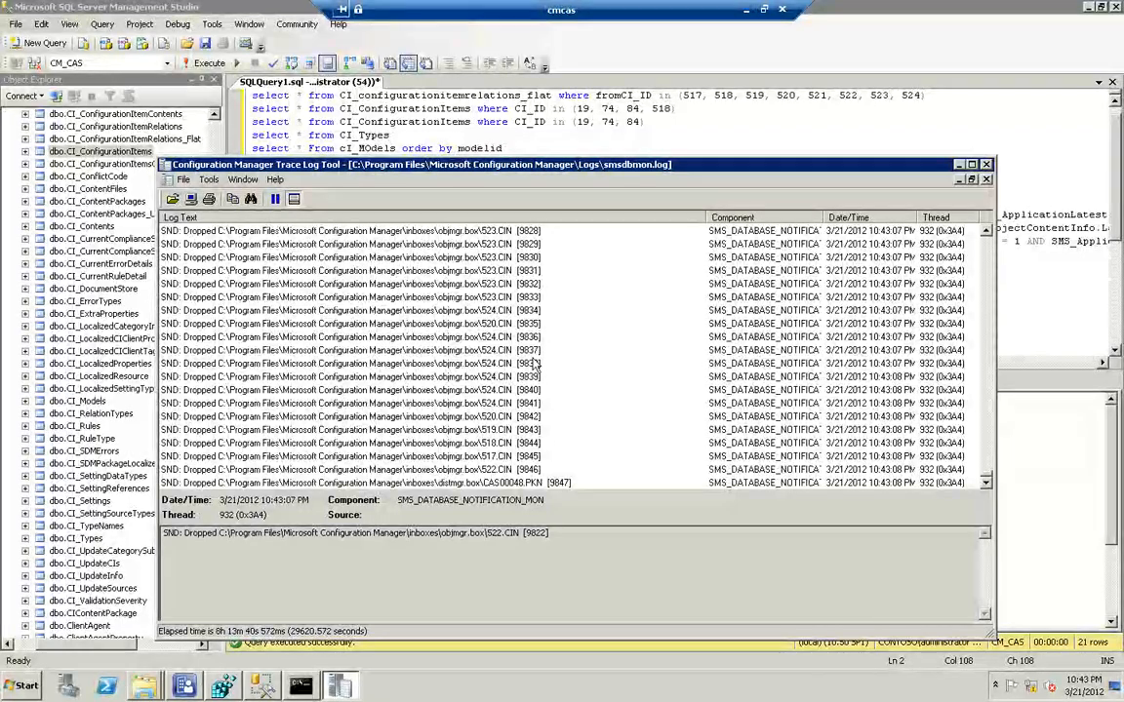
# Add 521, 522, 523 and 524 to the ci_Configurationitems query's CI_ID list, run only that query and widen the CI_UniqueID column
pyautogui.click(932, 95)
pyautogui.moveTo(931, 95)
pyautogui.mouseDown()
pyautogui.moveTo(402, 93)
pyautogui.moveTo(210, 59)
pyautogui.moveTo(143, 66)
pyautogui.mouseUp()
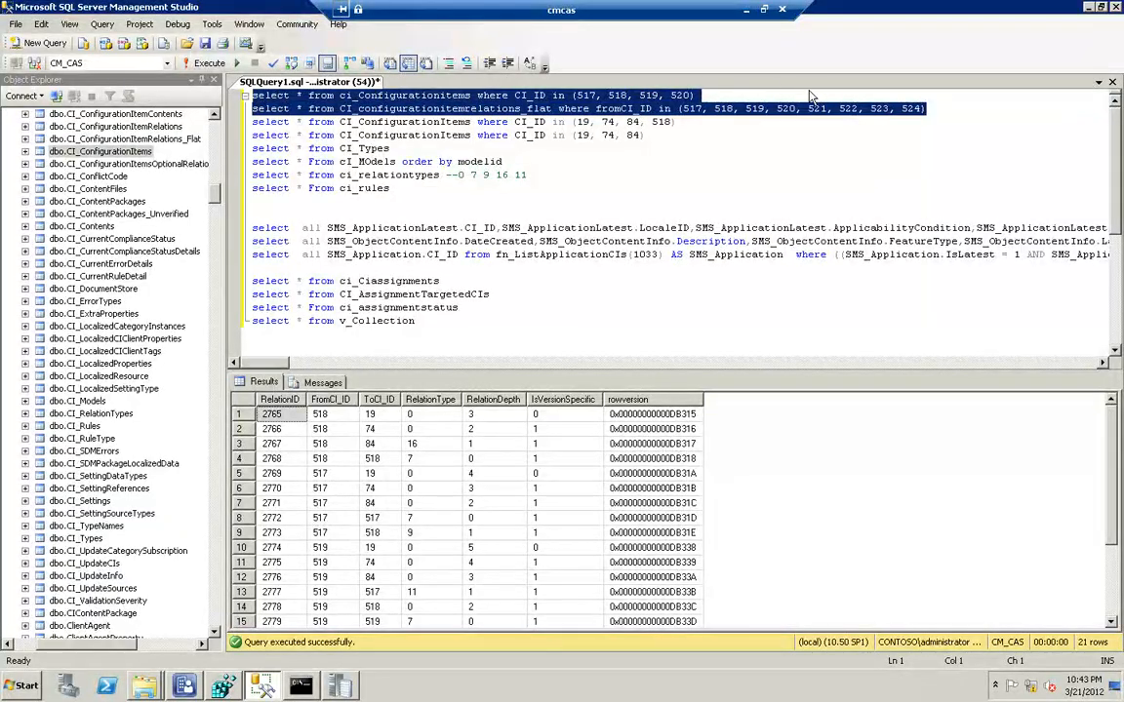
pyautogui.click(741, 95)
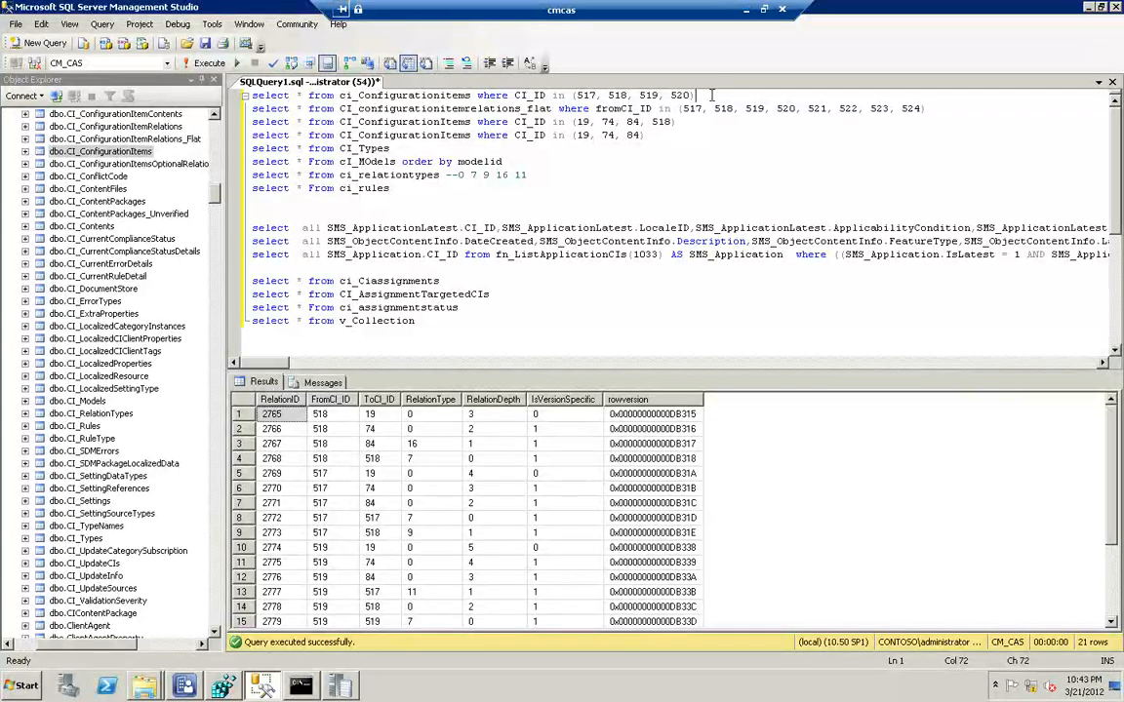
pyautogui.press('BackSpace')
pyautogui.write(', ')
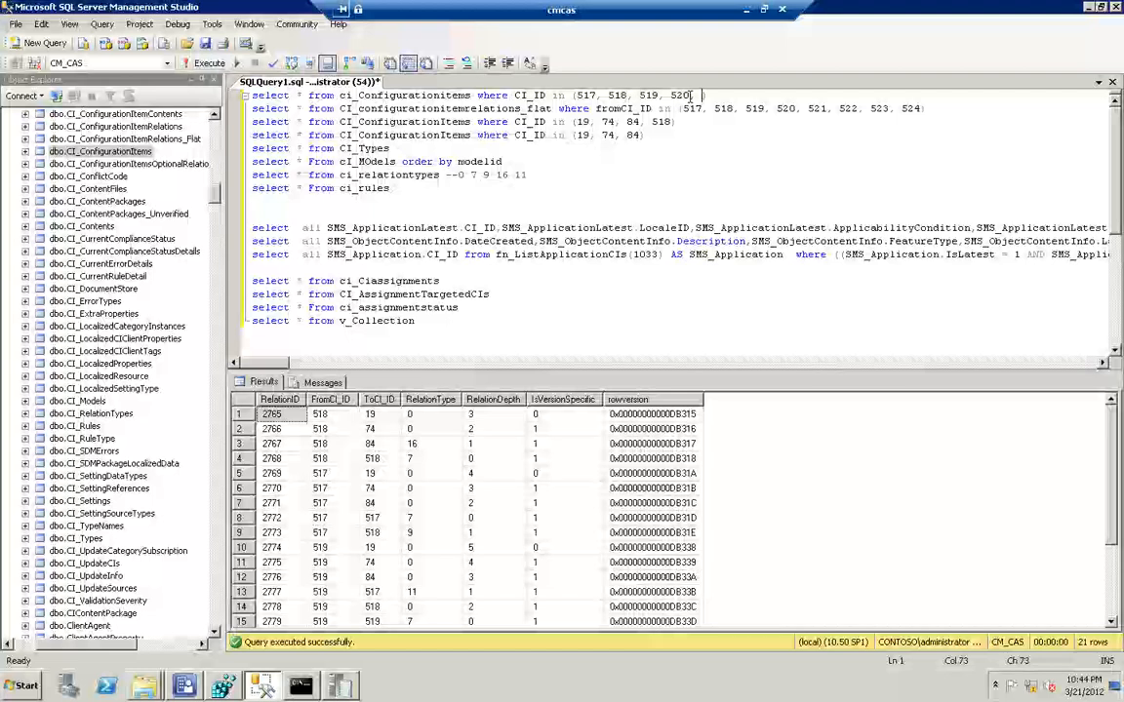
pyautogui.write('521, 5')
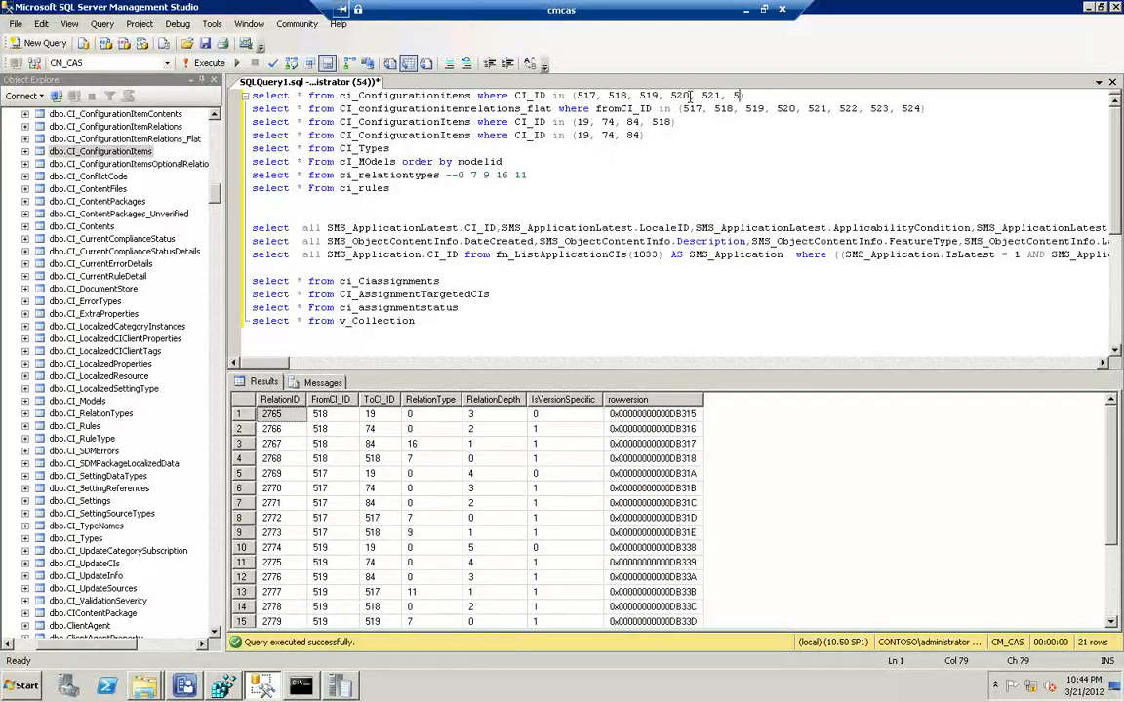
pyautogui.write('22, 523, 524)')
pyautogui.hotkey('shift', 'Home')
pyautogui.press('F5')
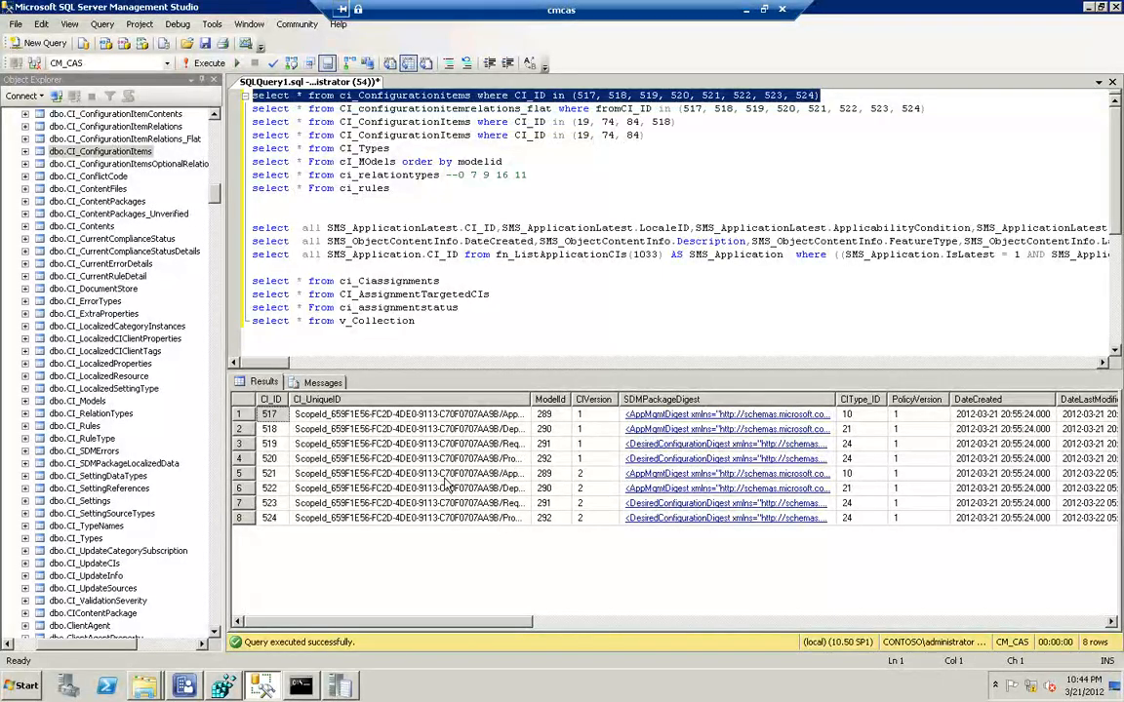
pyautogui.moveTo(530, 399); pyautogui.dragTo(668, 399)
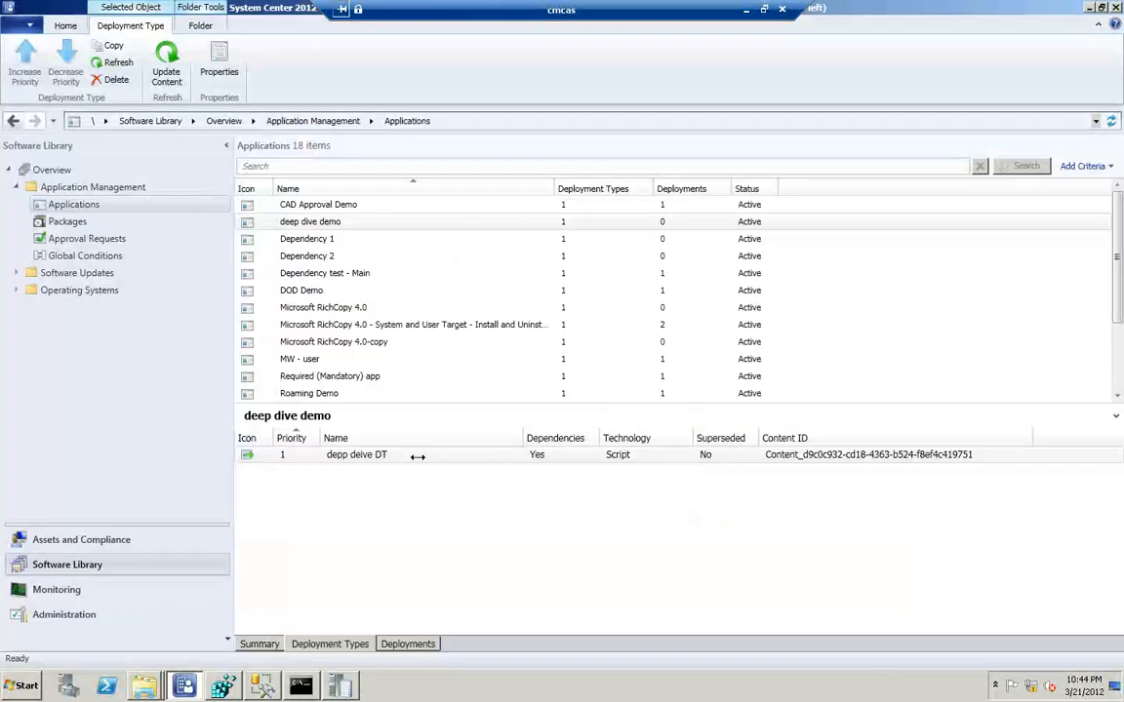
# Check the revision history of the deep dive demo application and examine the IsExpired and IsLatest columns in the SQL query results
pyautogui.rightClick(337, 222)
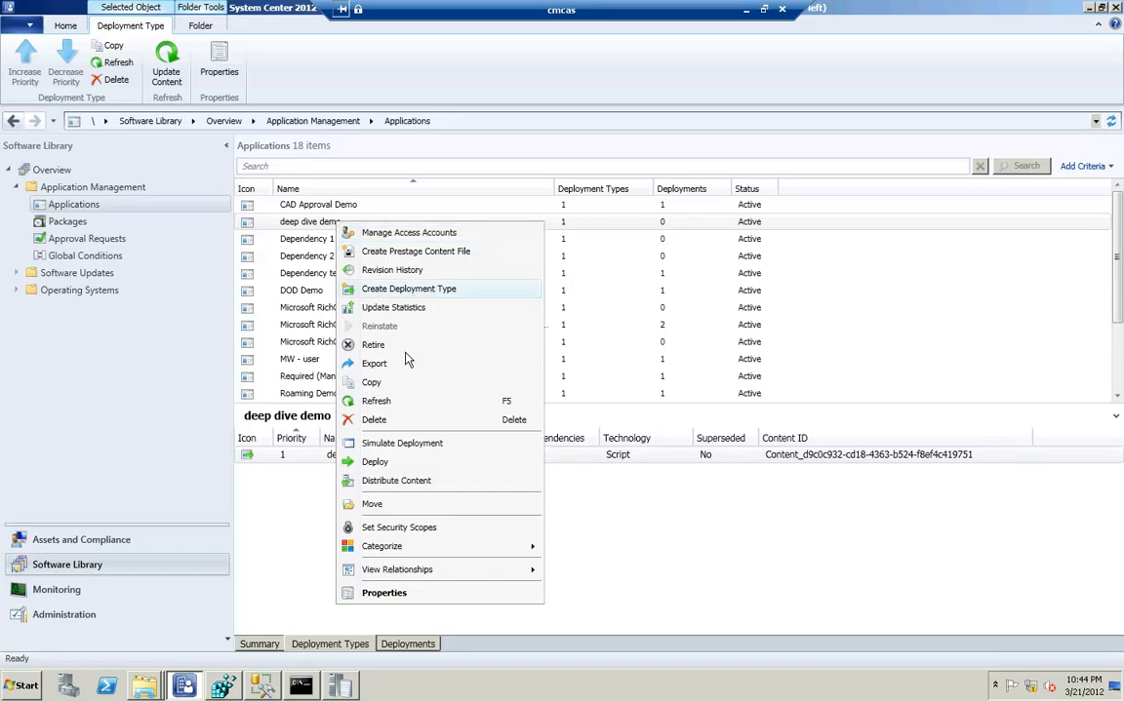
pyautogui.click(409, 274)
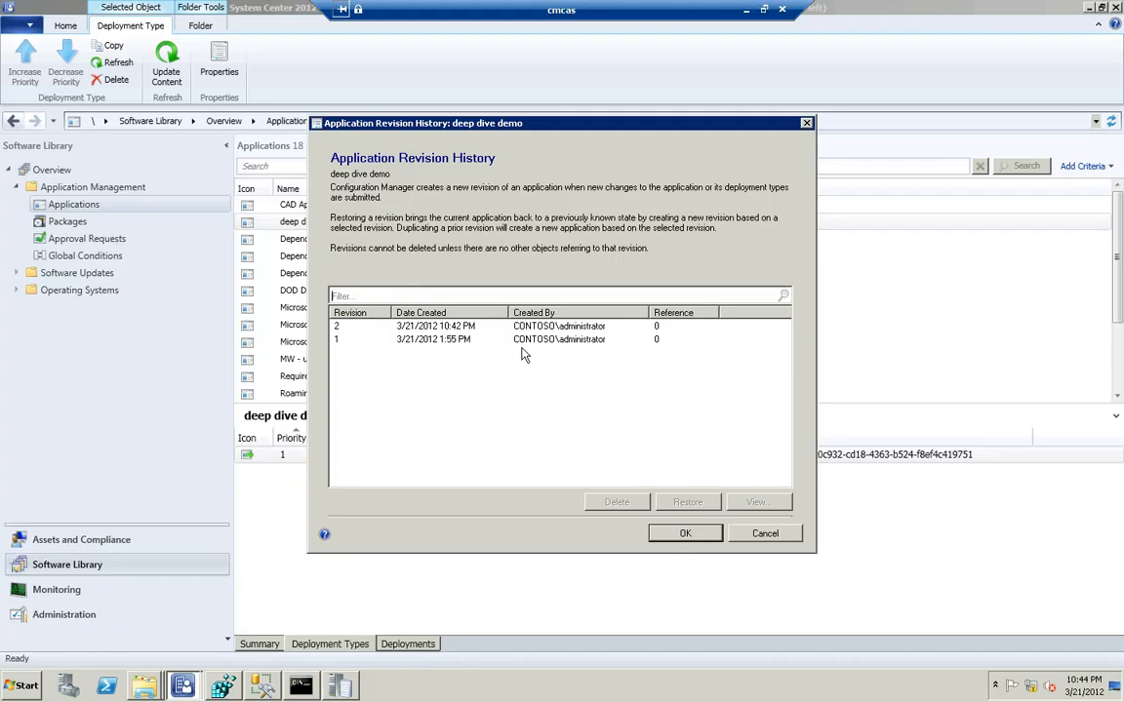
pyautogui.click(738, 549)
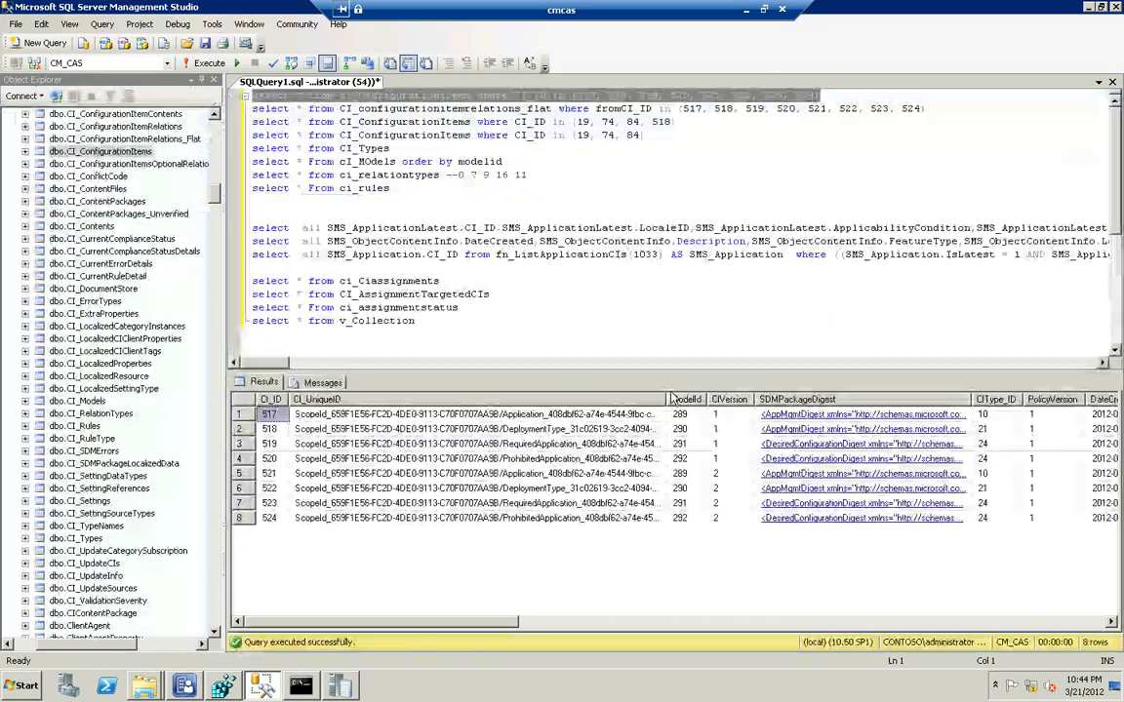
pyautogui.moveTo(511, 624); pyautogui.dragTo(841, 534)
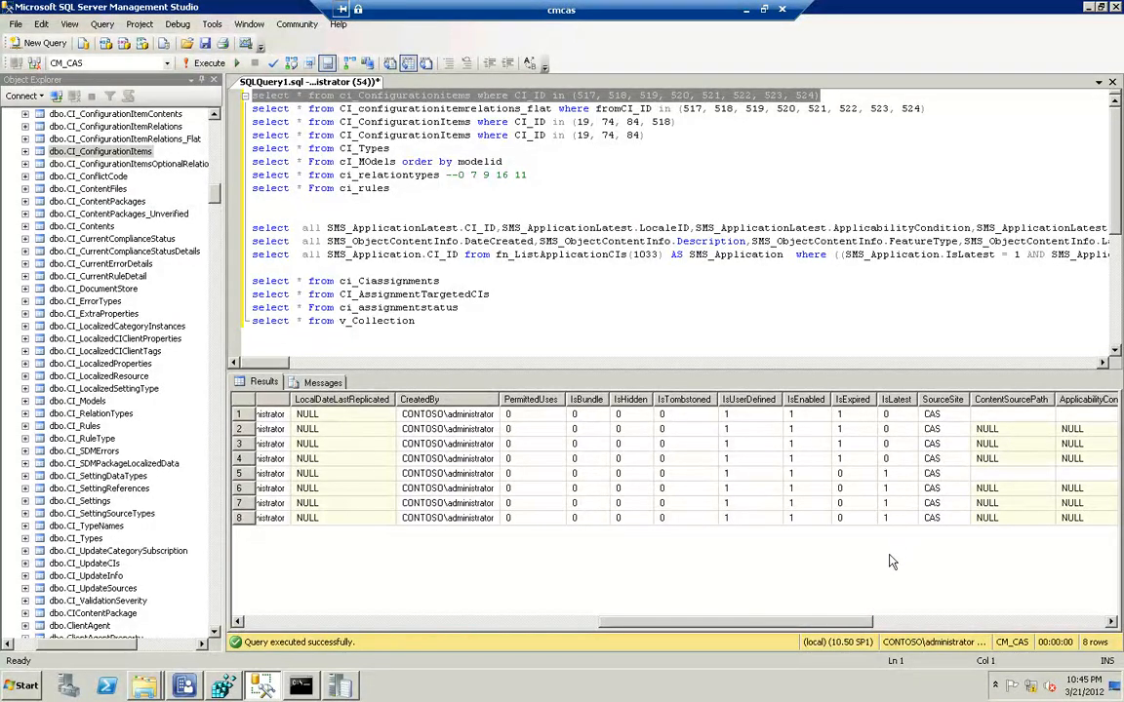
# Replace the fromCI_ID list of the CI_configurationitemrelations_flat query with 521, 522, 523, 524 and run only that query
pyautogui.hscroll(5, 810, 621)
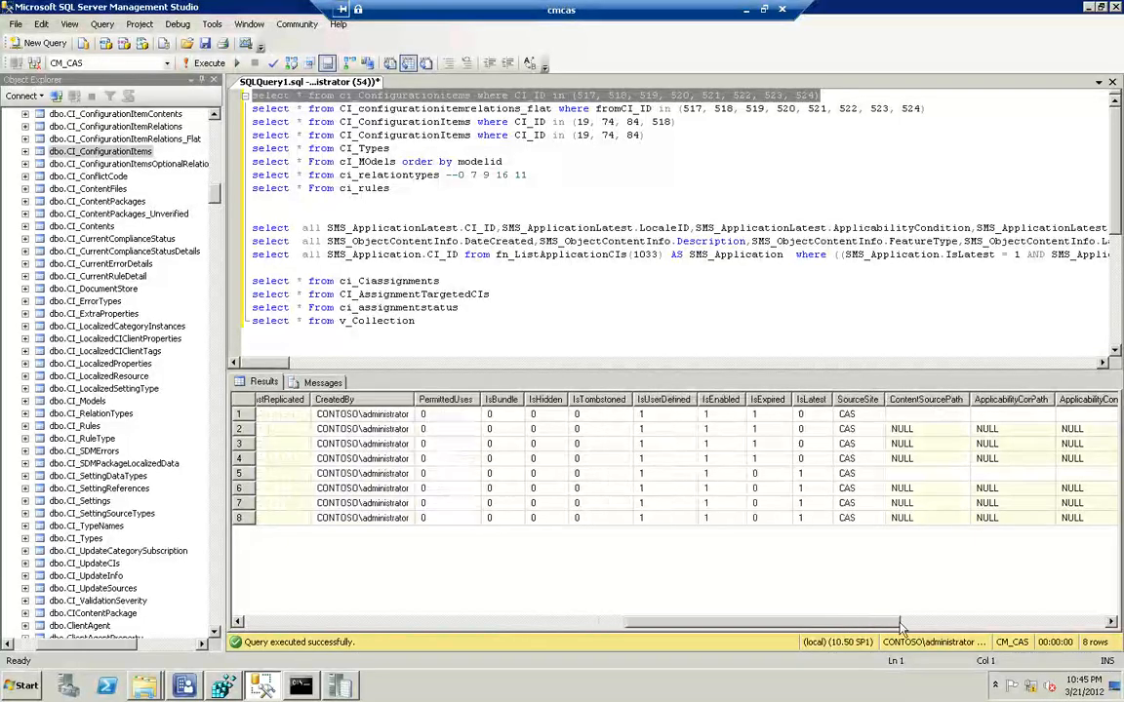
pyautogui.moveTo(771, 620); pyautogui.dragTo(385, 609)
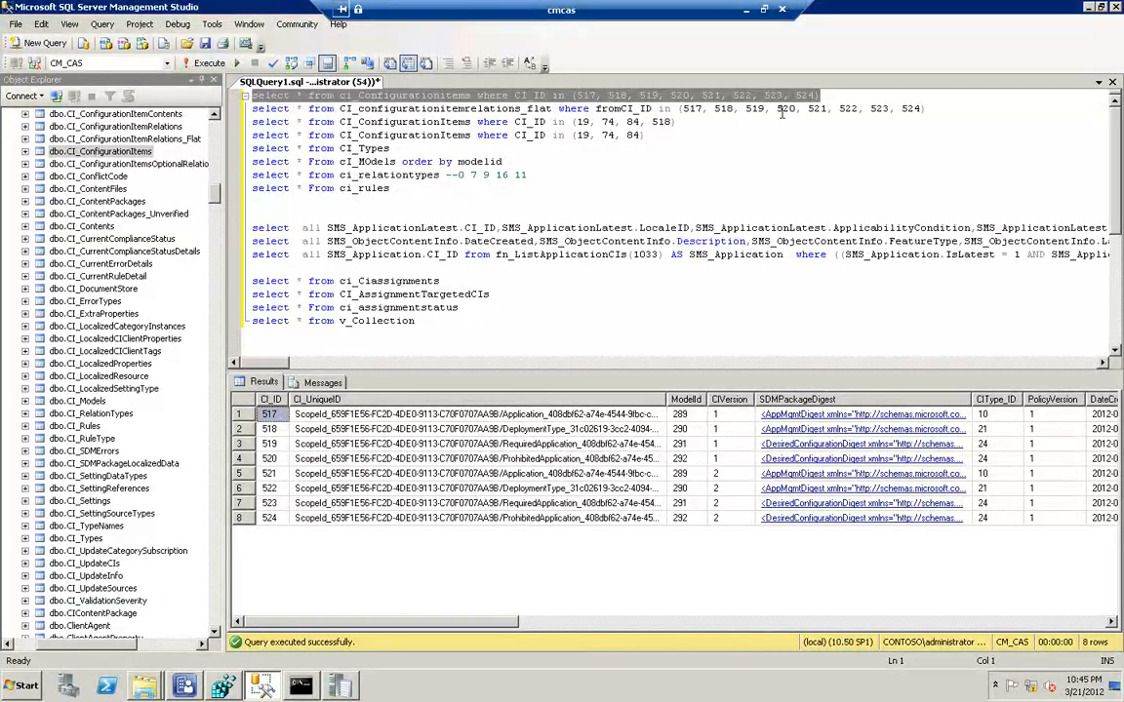
pyautogui.click(823, 97)
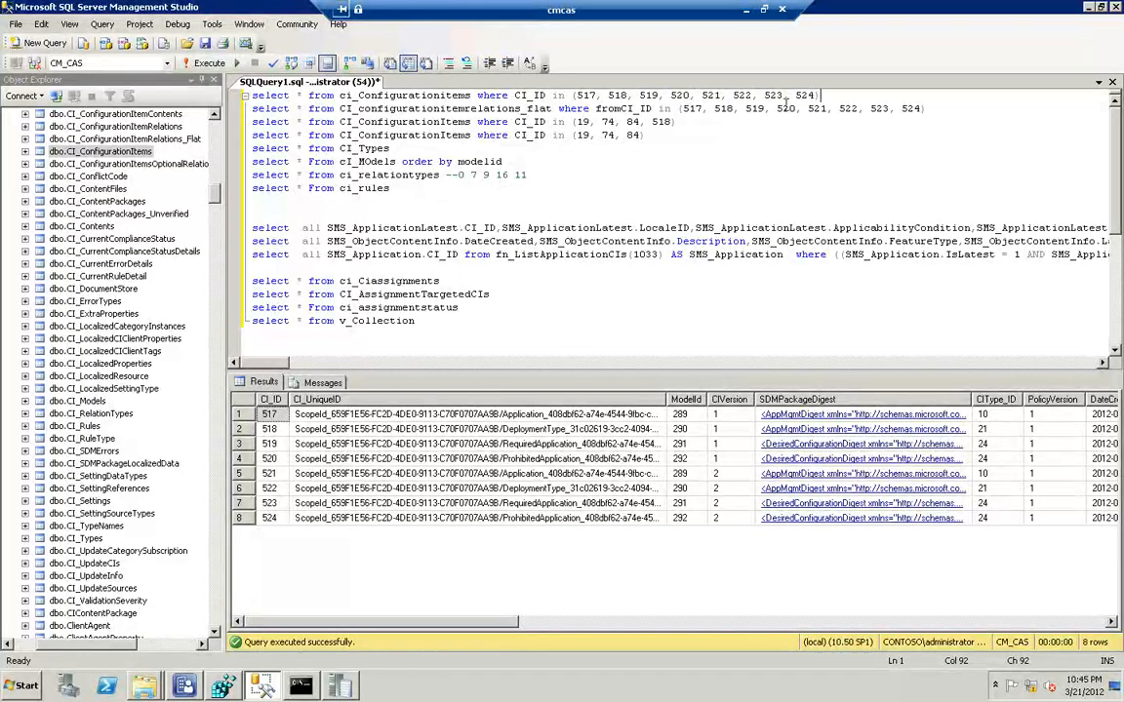
pyautogui.click(816, 94)
pyautogui.moveTo(820, 94); pyautogui.dragTo(696, 98)
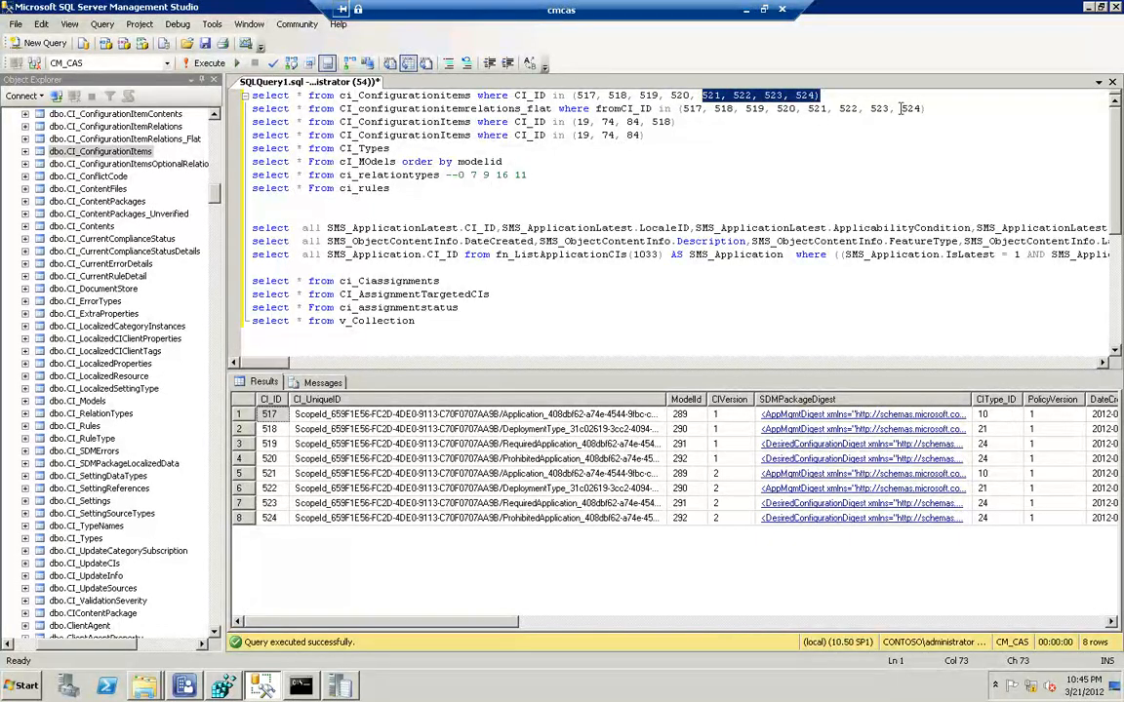
pyautogui.moveTo(925, 108); pyautogui.dragTo(805, 108)
pyautogui.hotkey('ctrl', 'c')
pyautogui.moveTo(724, 114); pyautogui.dragTo(691, 98)
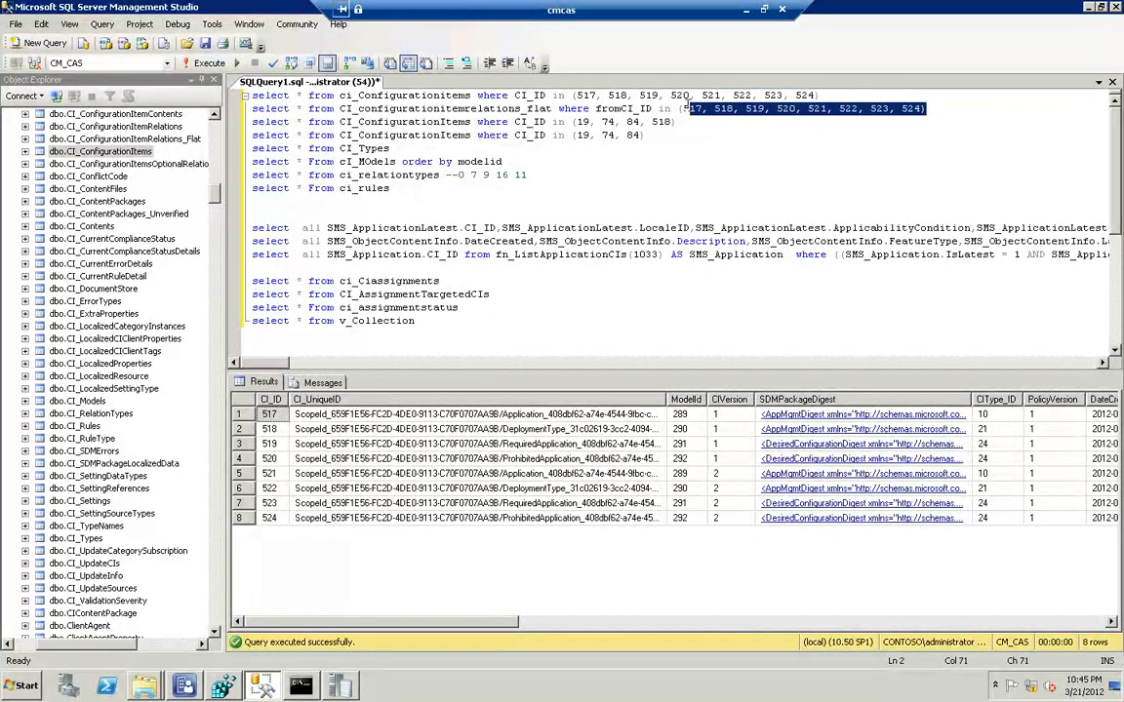
pyautogui.write('v')
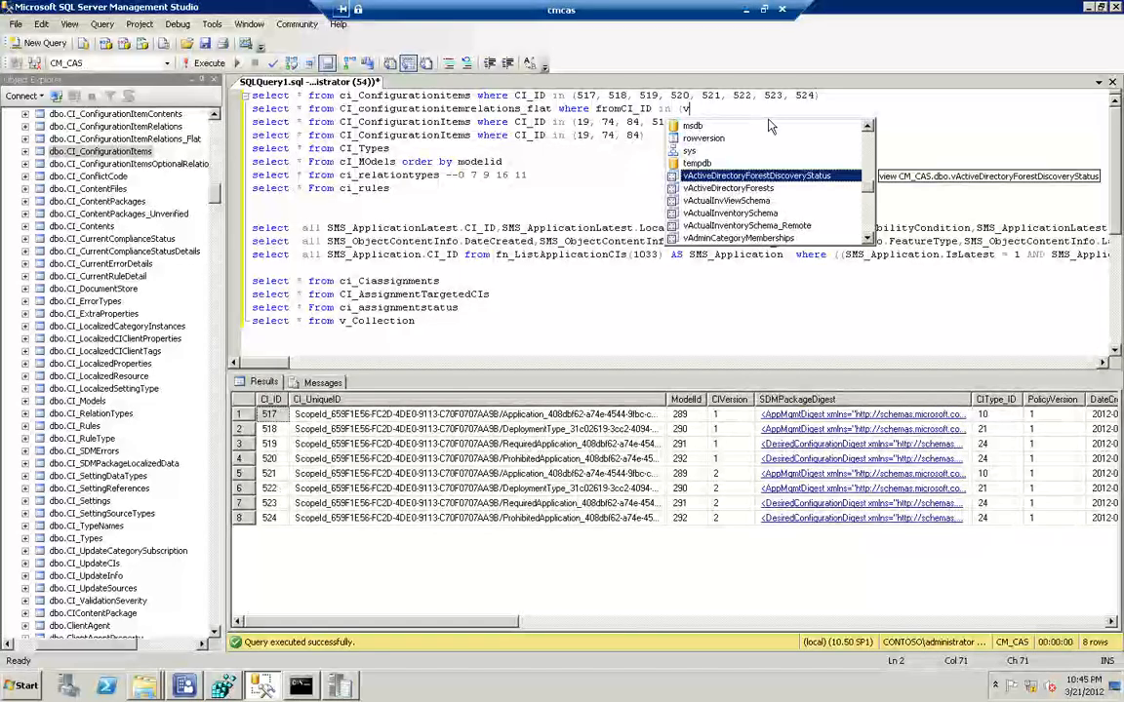
pyautogui.press('BackSpace')
pyautogui.hotkey('ctrl', 'v')
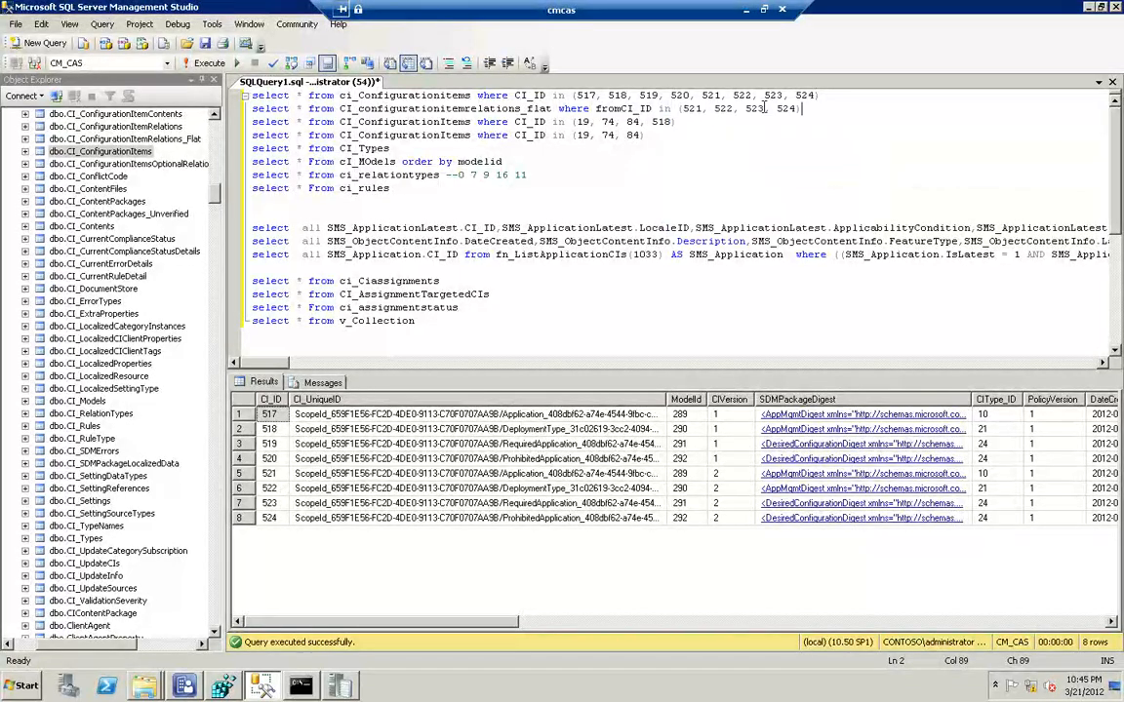
pyautogui.hotkey('shift', 'Home')
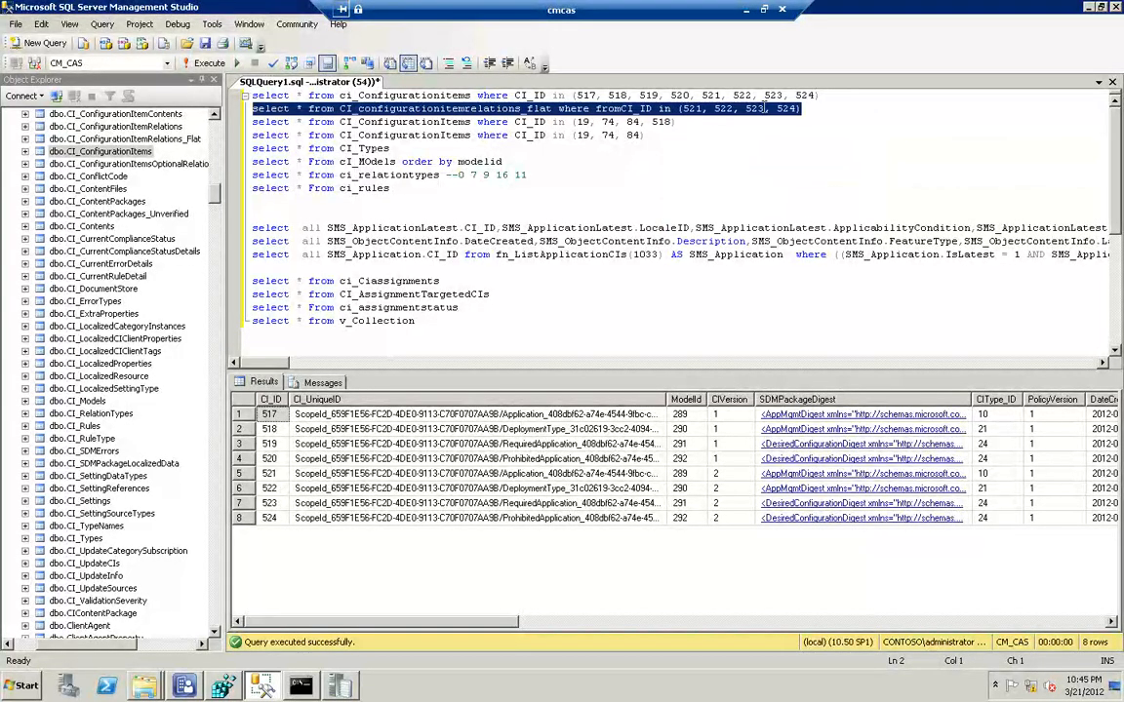
pyautogui.press('F5')
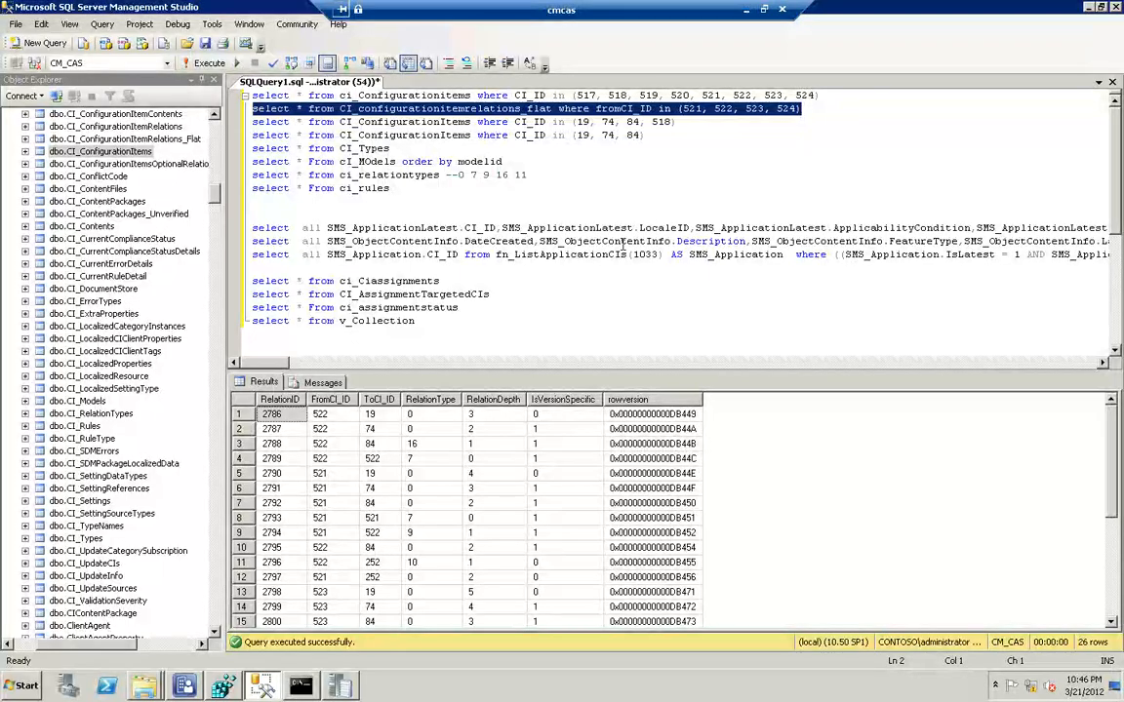
# Delete the CI_ConfigurationItems query line whose CI_ID list contains 19, 74, 84 and 518
pyautogui.click(831, 94)
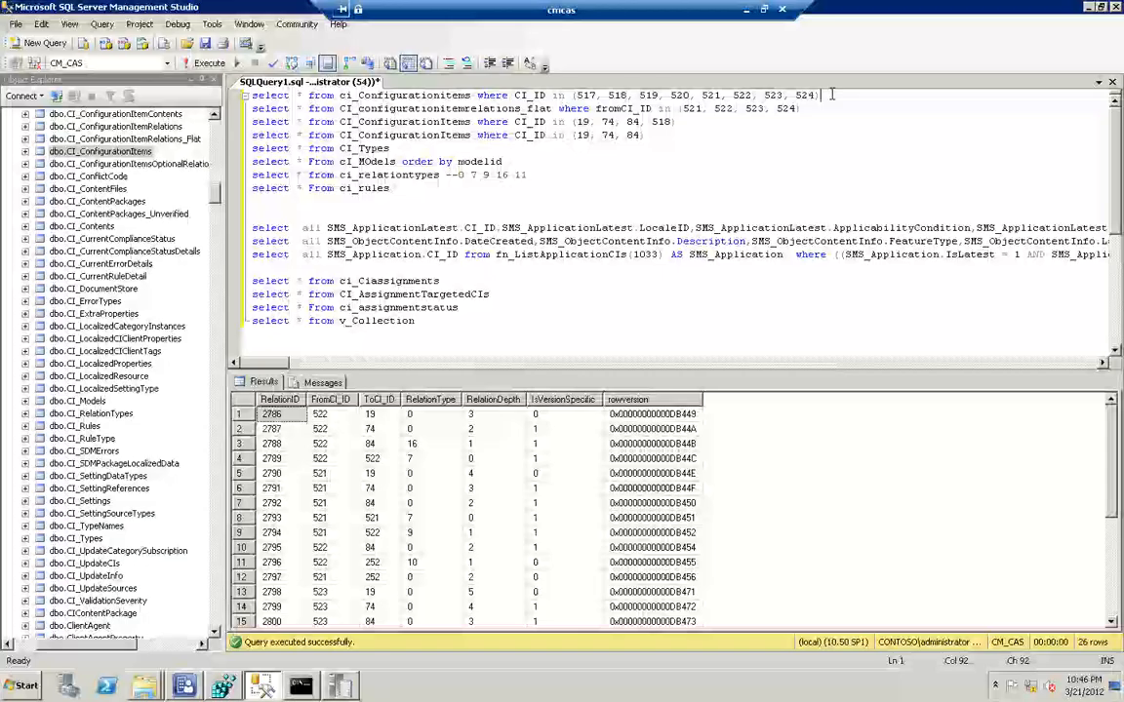
pyautogui.hotkey('shift', 'Home')
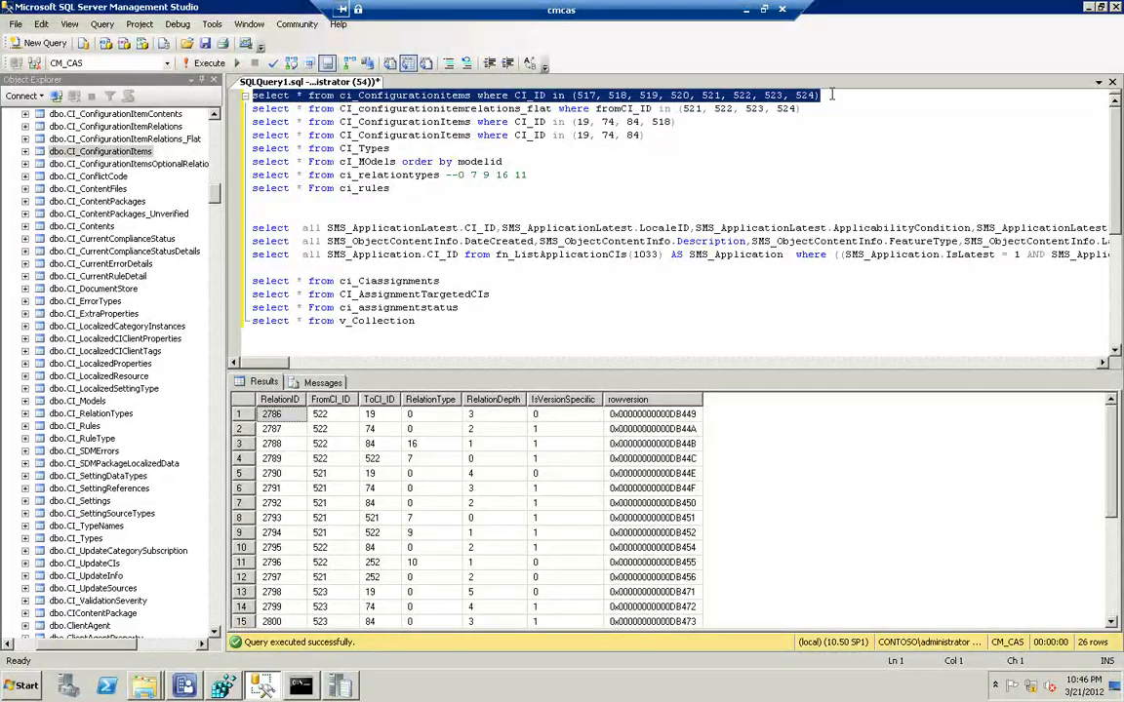
pyautogui.click(683, 122)
pyautogui.hotkey('shift', 'Home')
pyautogui.press('Delete')
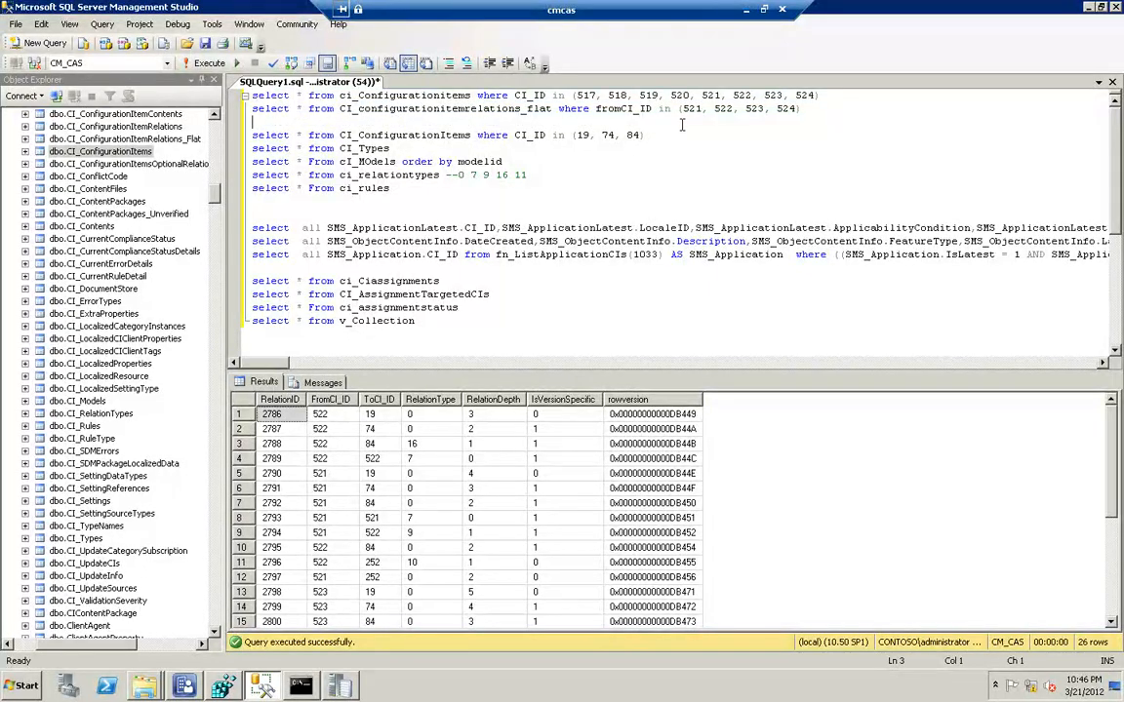
pyautogui.press('Delete')
# Add 252 to the CI_ID list of the CI_ConfigurationItems query for 19, 74 and 84, and run only that query
pyautogui.press('End')
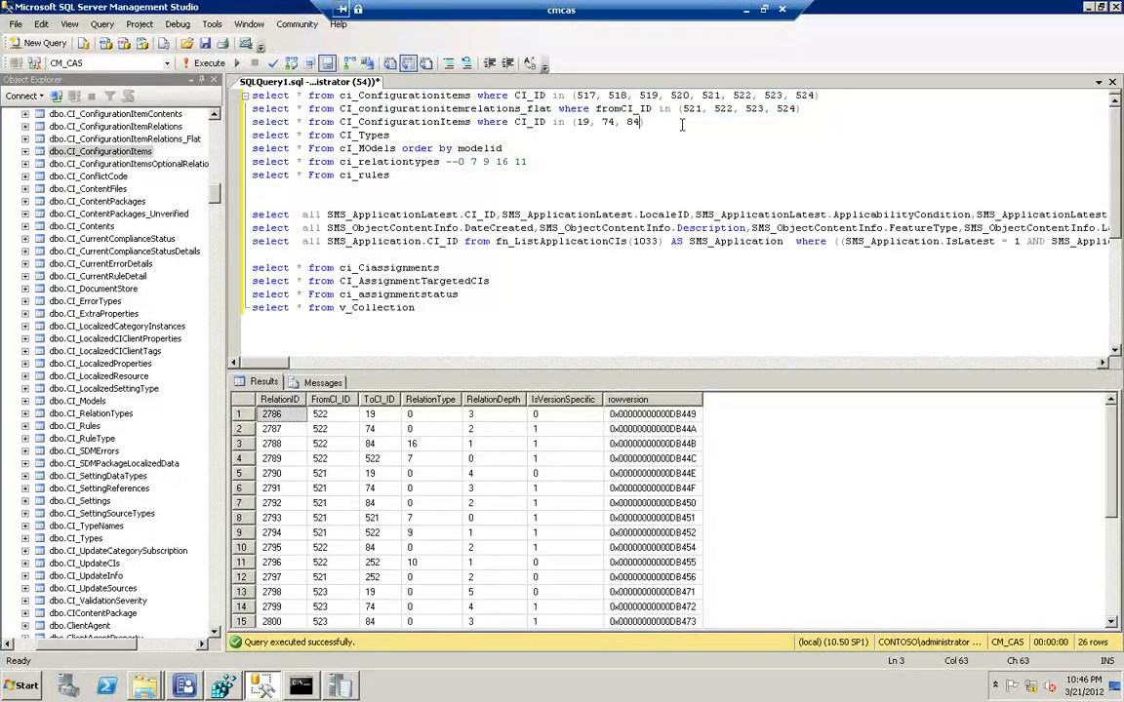
pyautogui.write('252)')
pyautogui.hotkey('shift', 'Home')
pyautogui.press('F5')
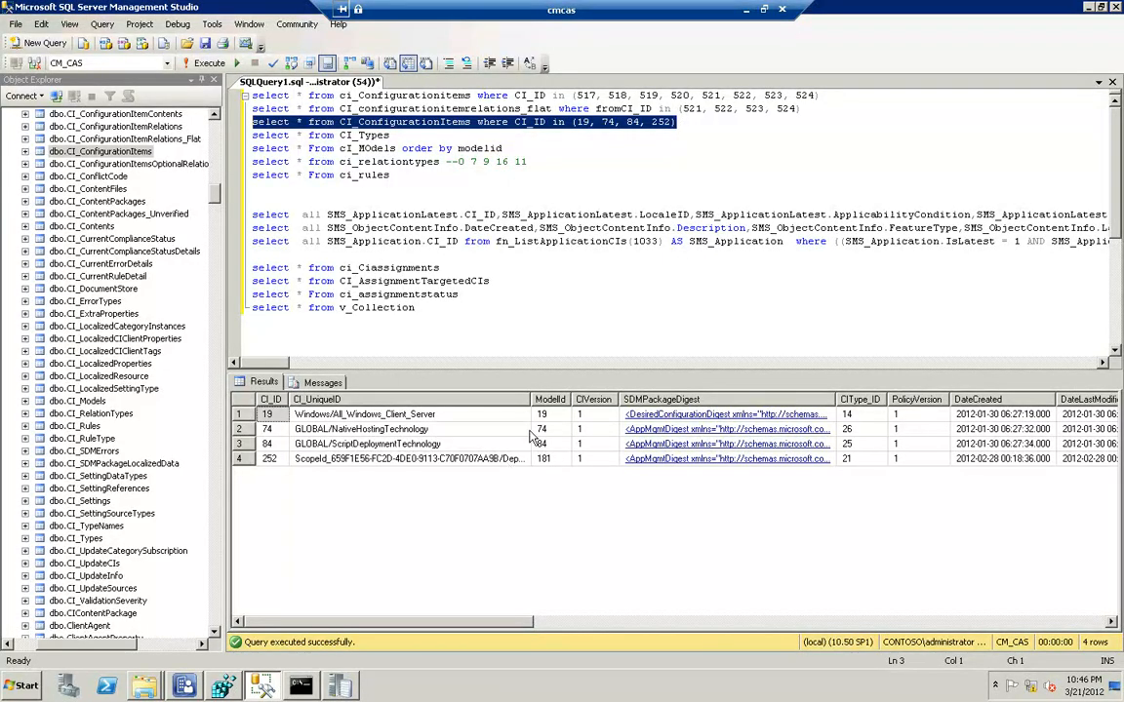
# Widen the CI_UniqueID column and view the SDMPackageDigest XML of CI 252, closing it when done
pyautogui.moveTo(533, 401); pyautogui.dragTo(634, 406)
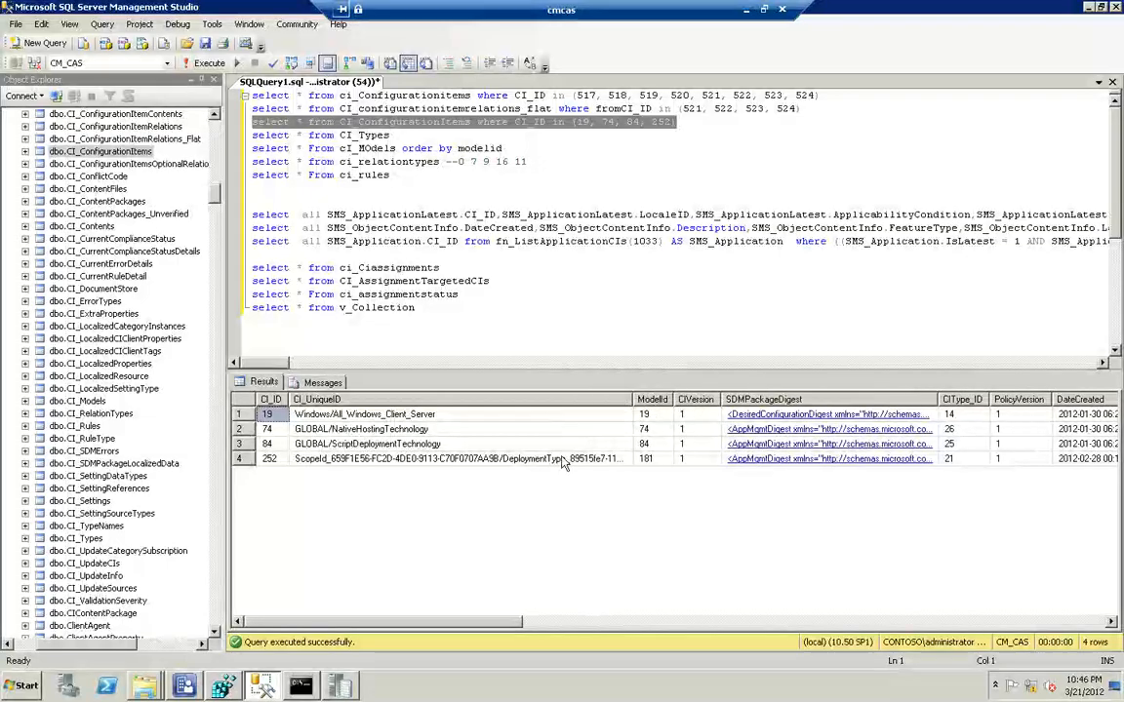
pyautogui.click(793, 466)
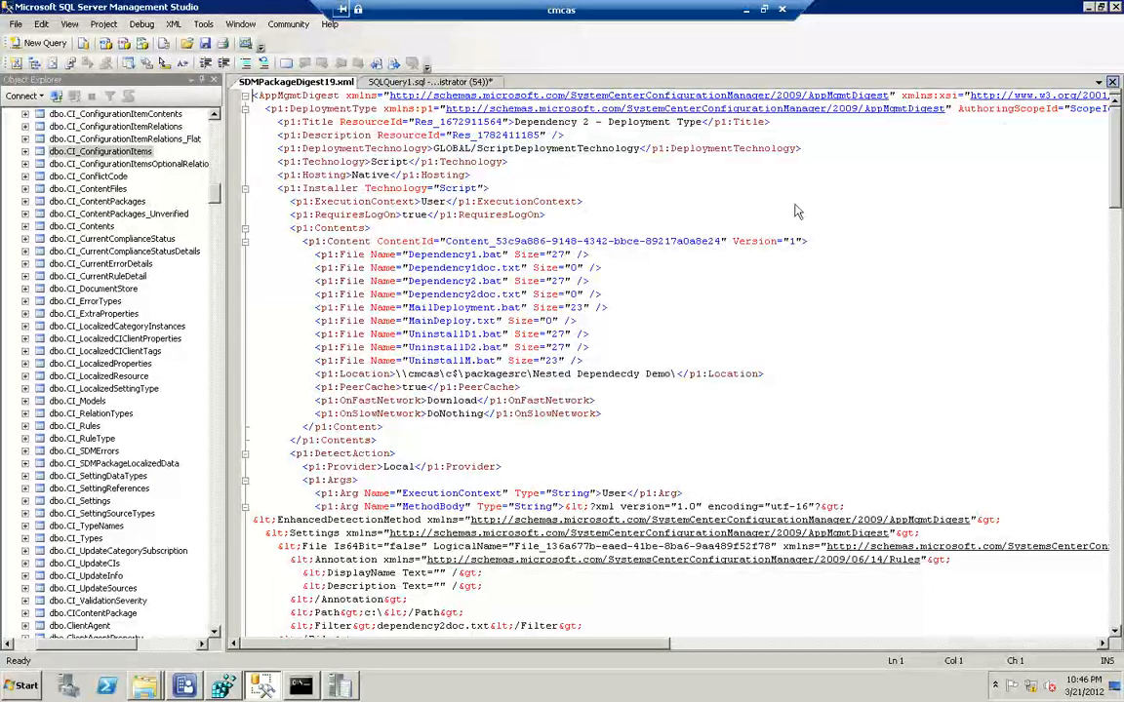
pyautogui.click(1112, 83)
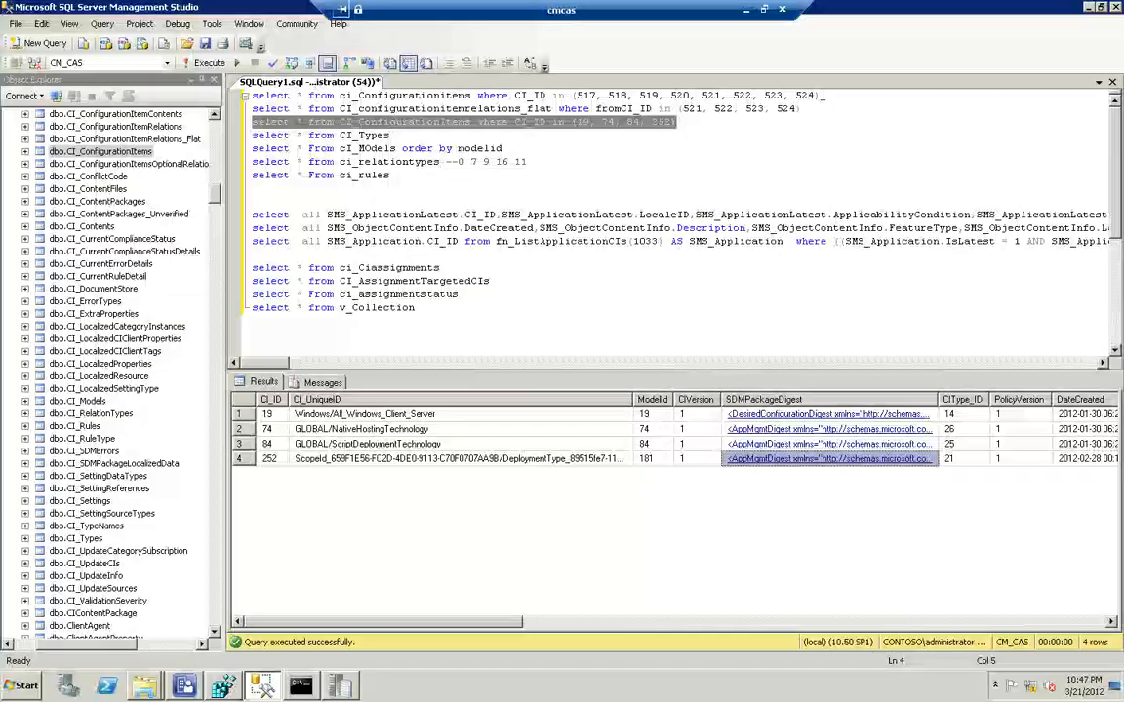
# Rerun the ci_Configurationitems query for 517 through 524 and the CI_configurationitemrelations_flat query for 521 through 524, each on its own
pyautogui.moveTo(820, 94); pyautogui.dragTo(561, 108)
pyautogui.moveTo(407, 99); pyautogui.dragTo(227, 76)
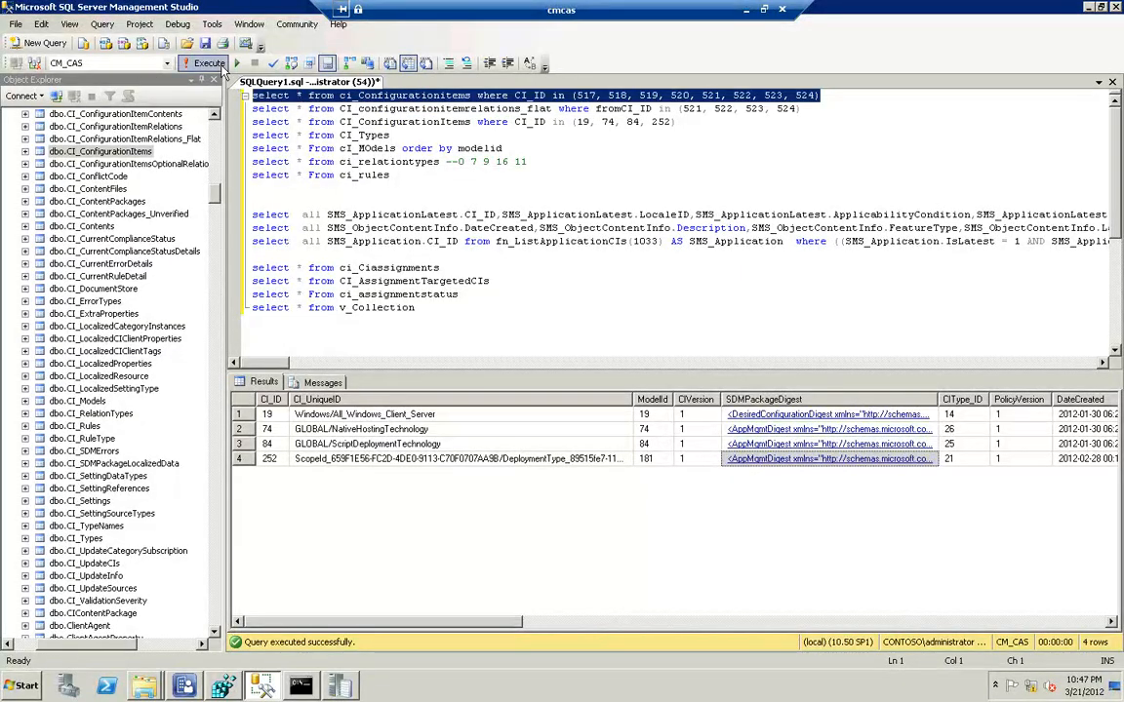
pyautogui.click(218, 70)
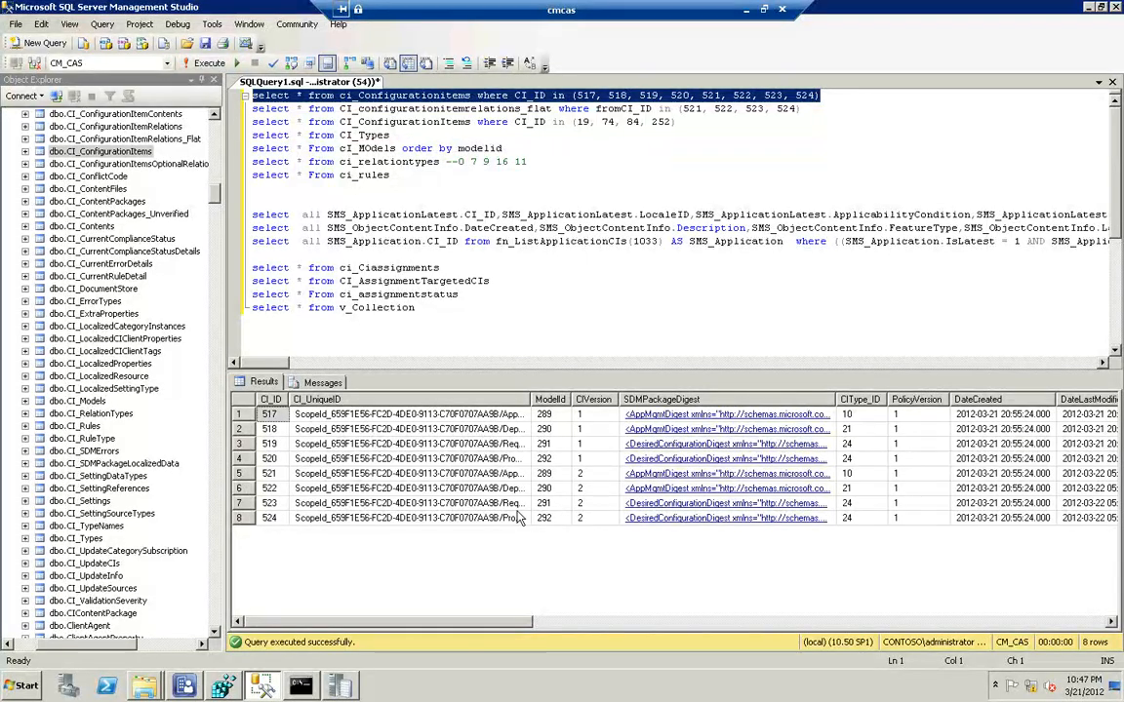
pyautogui.click(809, 109)
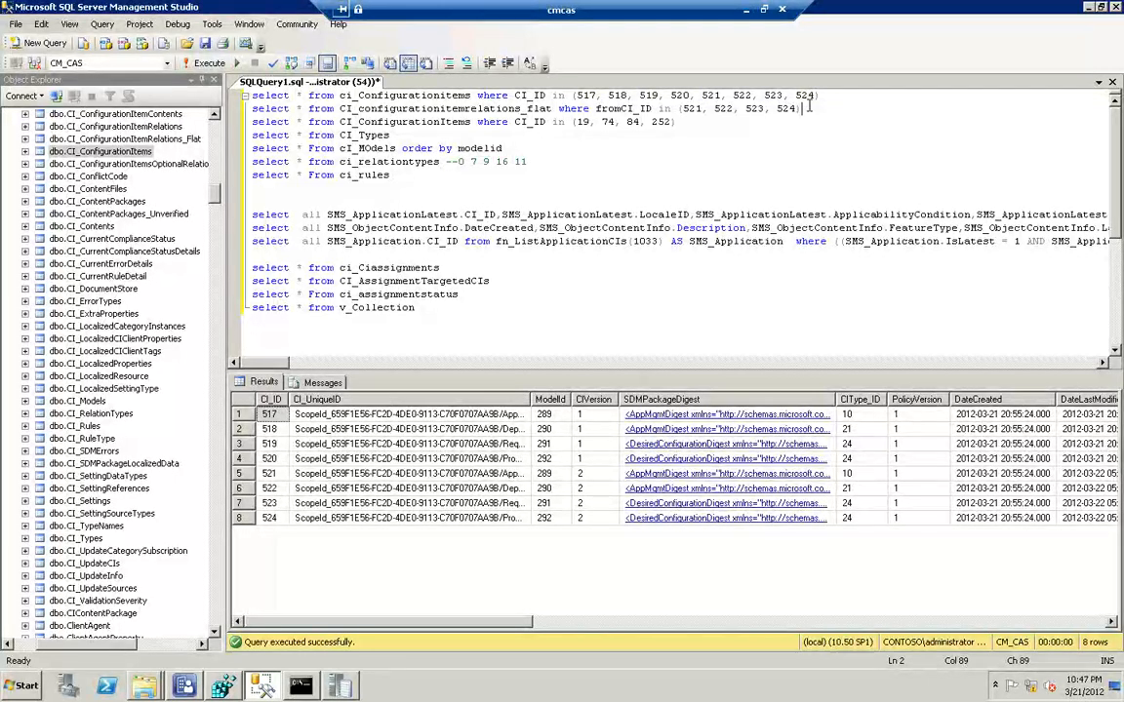
pyautogui.hotkey('shift', 'Home')
pyautogui.press('F5')
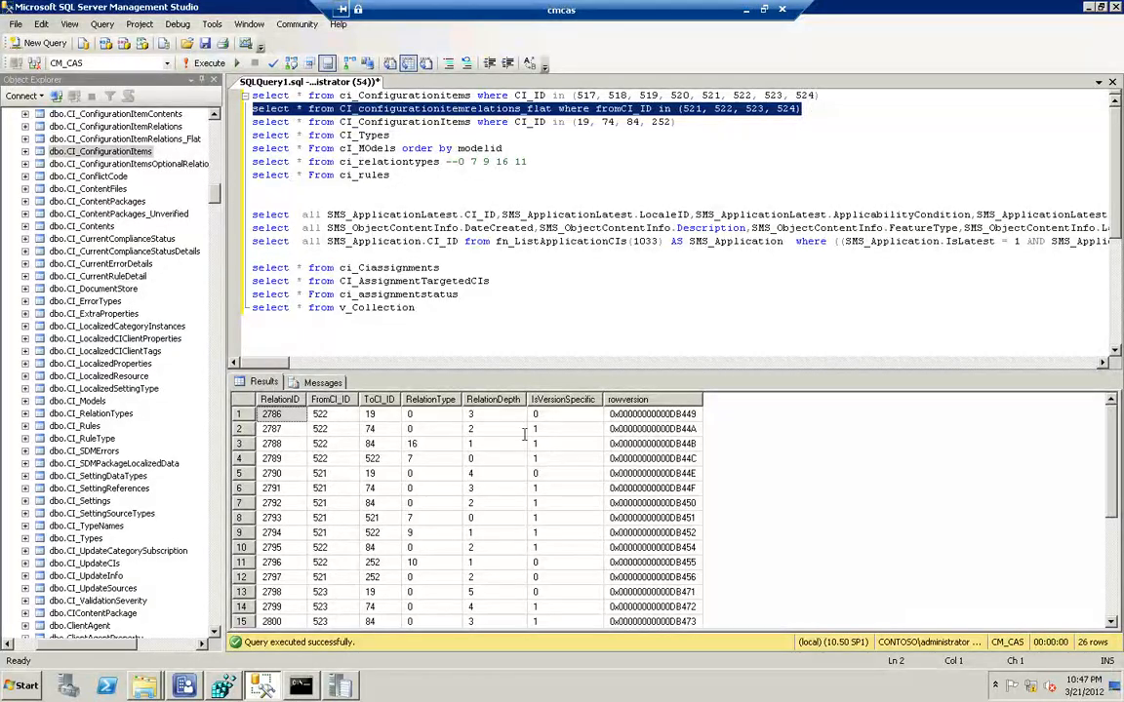
# Switch to the Configuration Manager console and open the requirements in the depp deive DT deployment type's properties
pyautogui.click(192, 687)
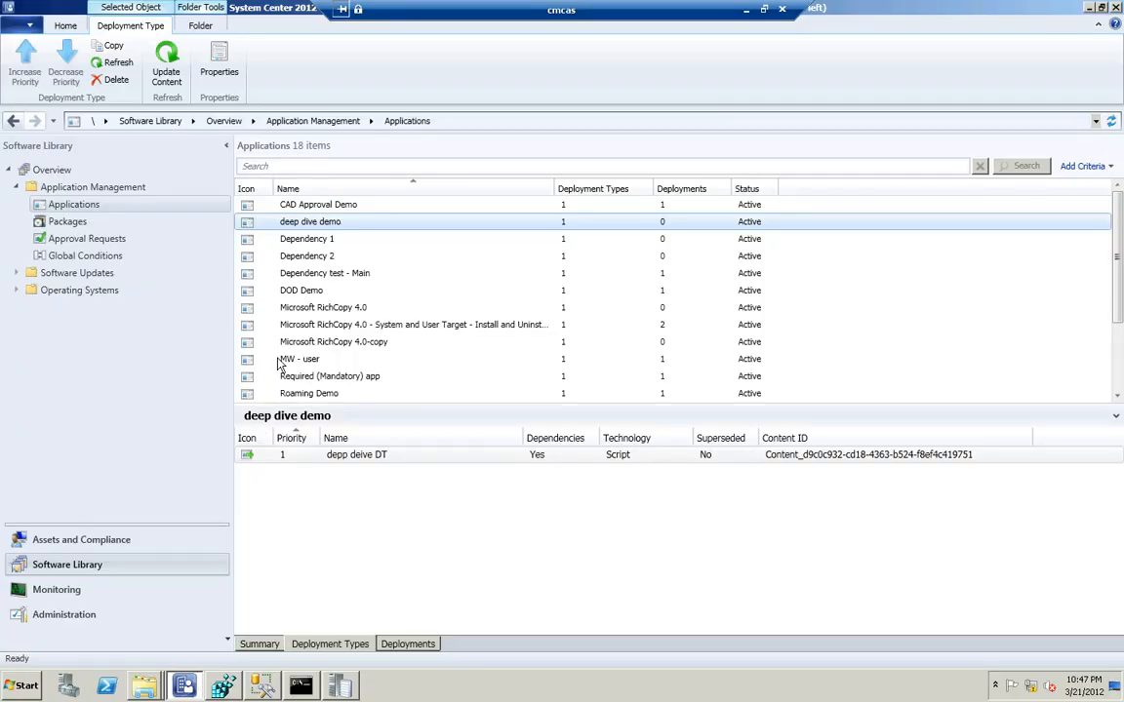
pyautogui.rightClick(356, 456)
pyautogui.click(403, 587)
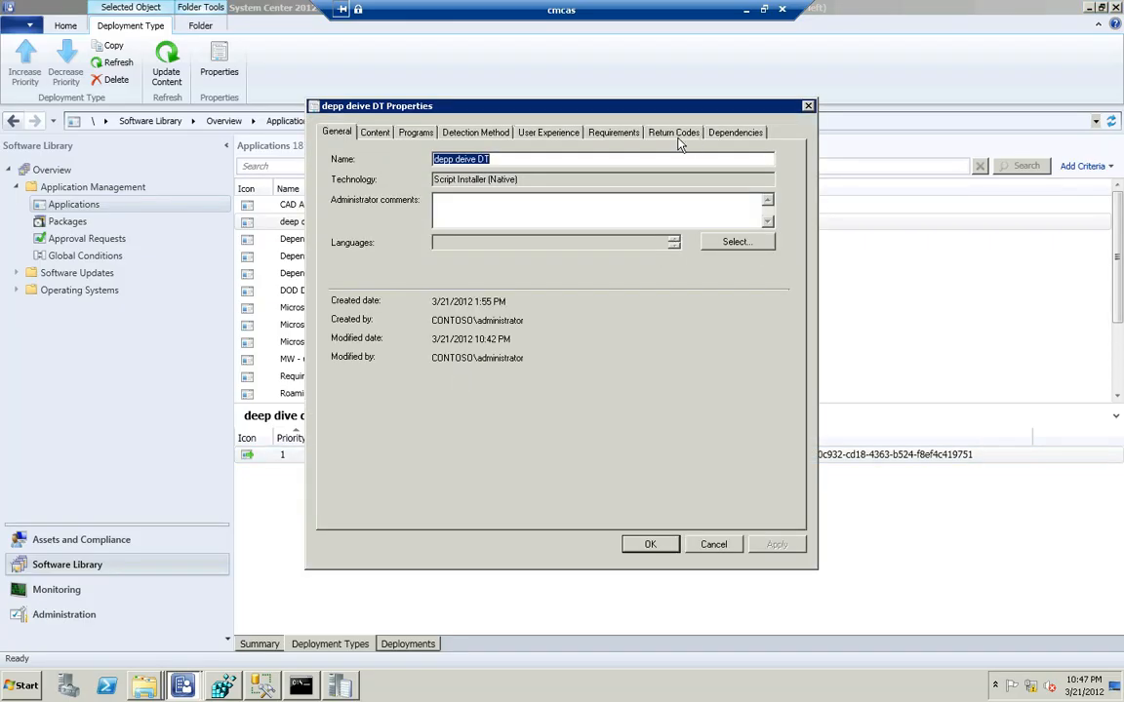
pyautogui.click(614, 133)
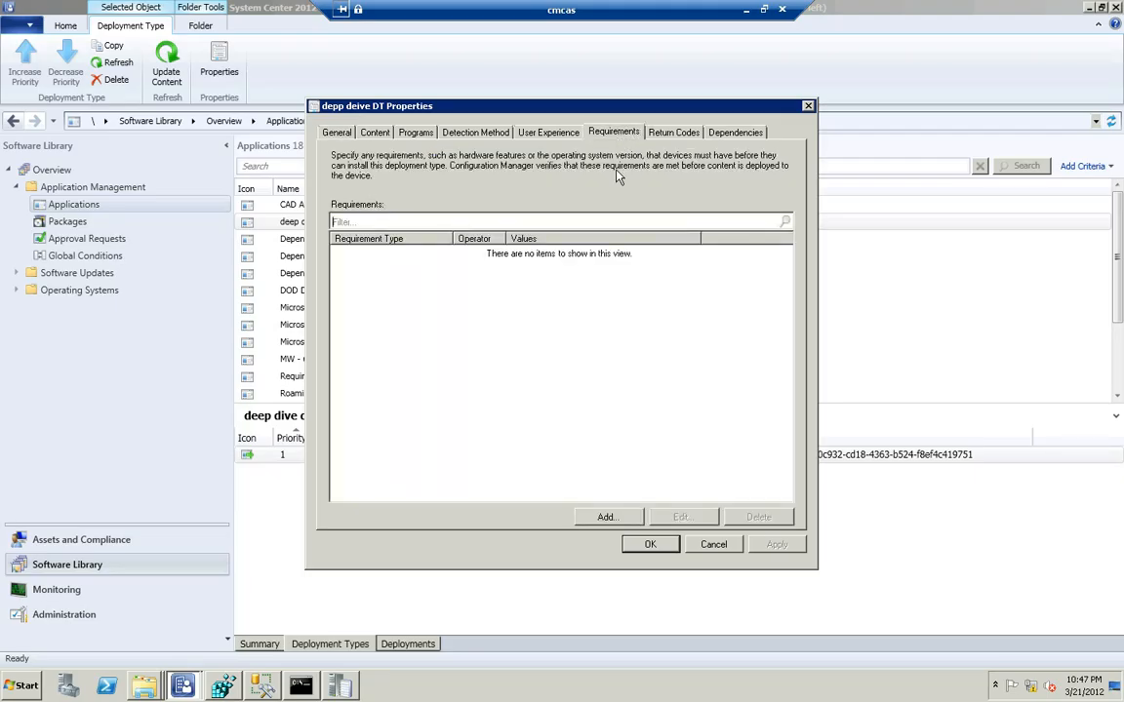
# Add a custom requirement with the Robocopy Installed condition, rule type Value, and Size (Bytes) equal to 1
pyautogui.click(606, 517)
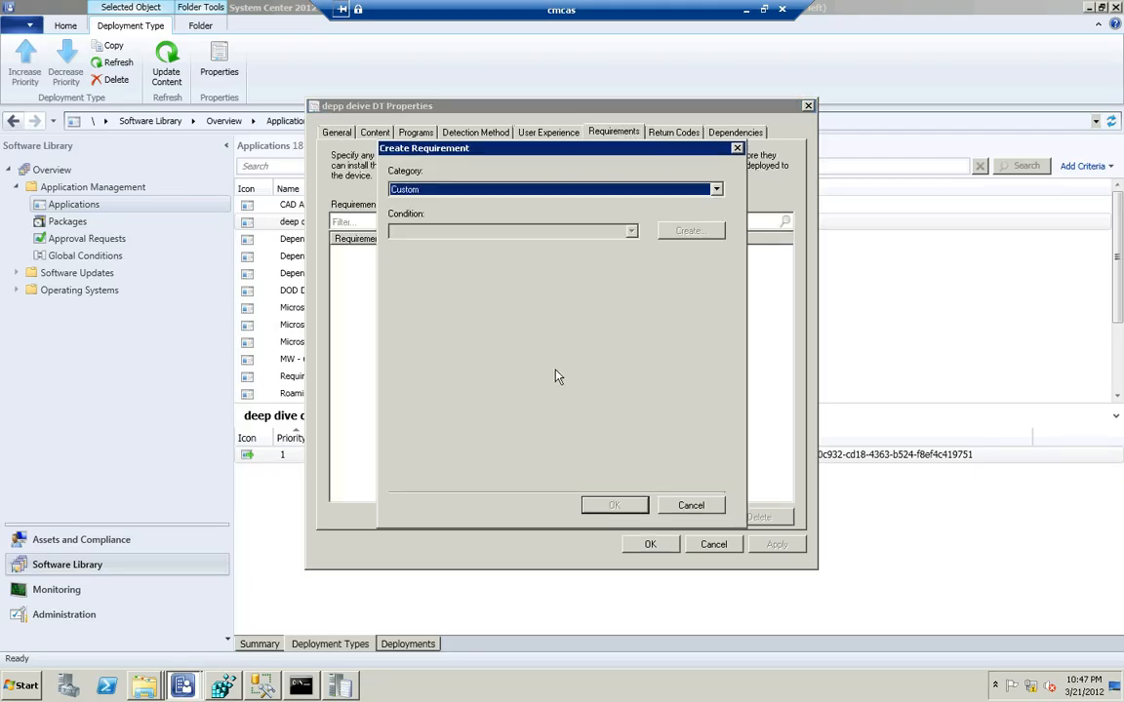
pyautogui.click(631, 232)
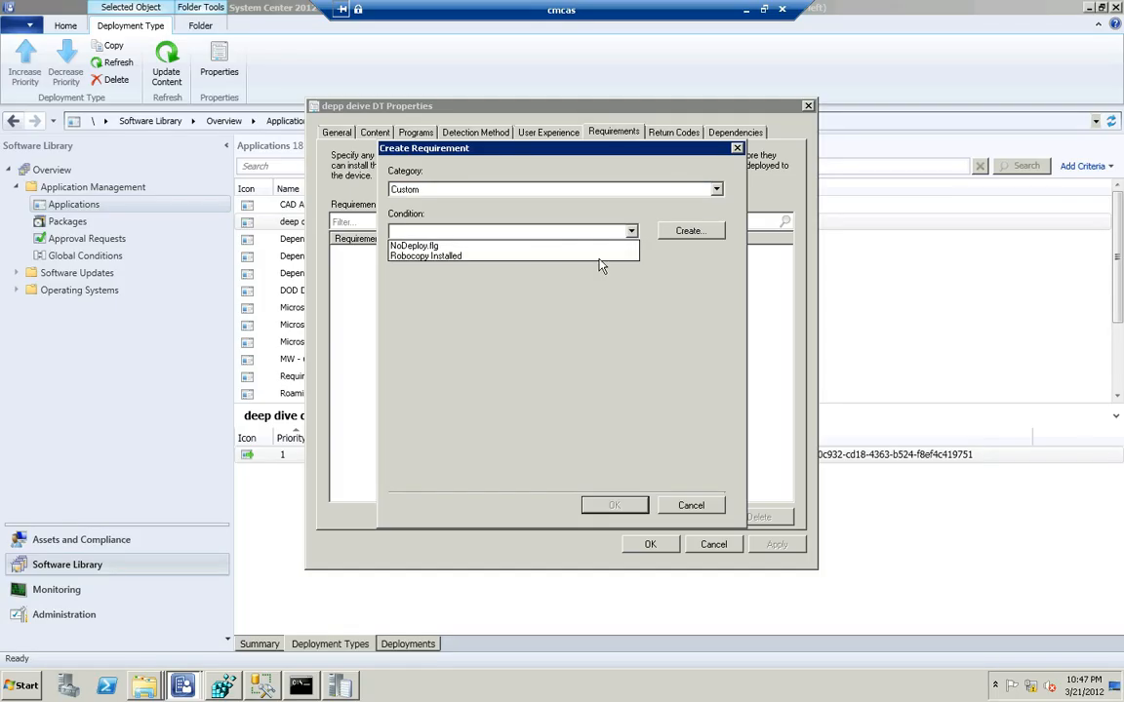
pyautogui.click(600, 256)
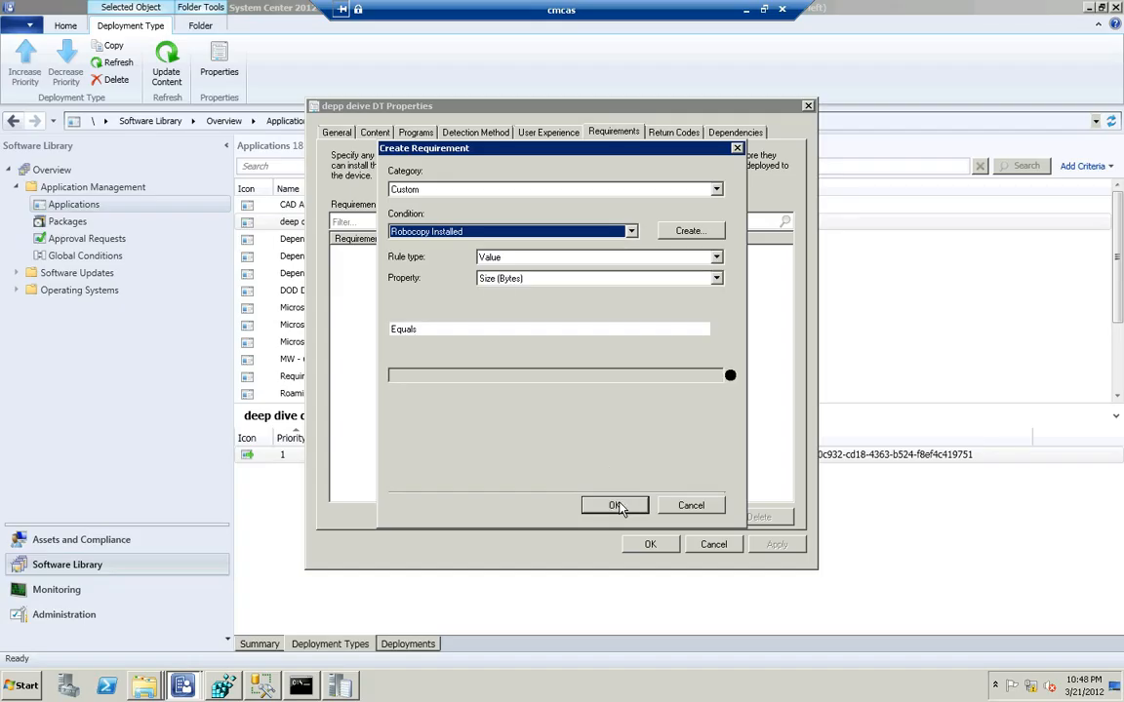
pyautogui.click(615, 505)
pyautogui.click(609, 387)
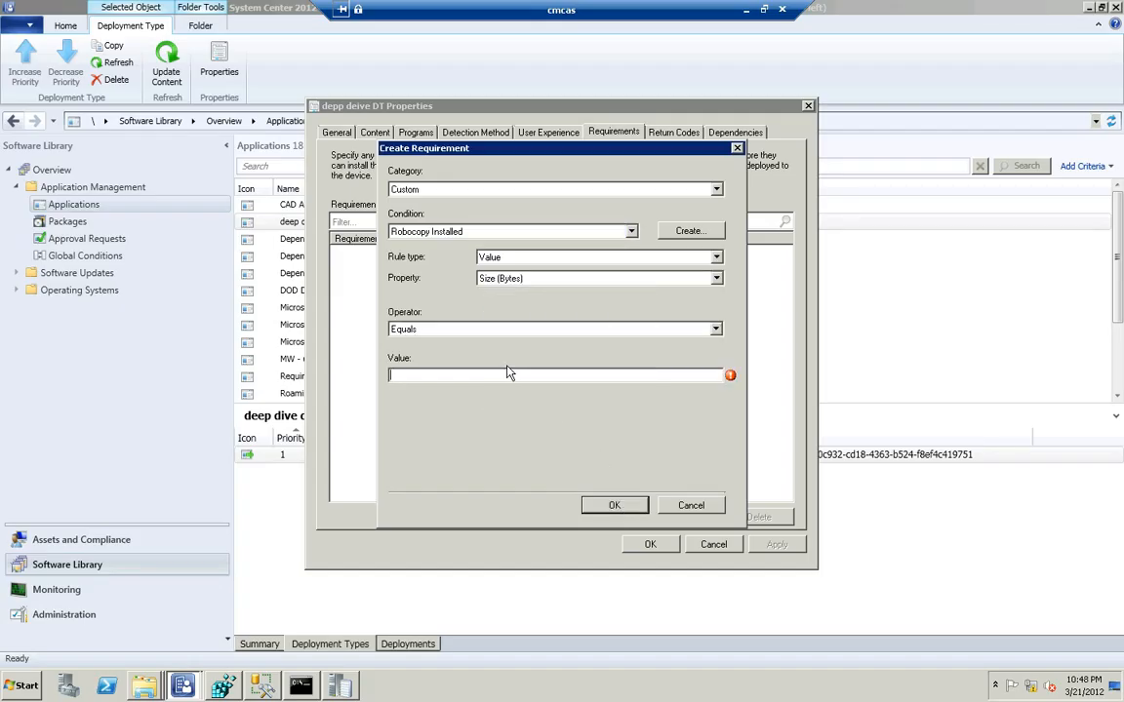
pyautogui.write('12')
pyautogui.press('BackSpace')
pyautogui.click(592, 508)
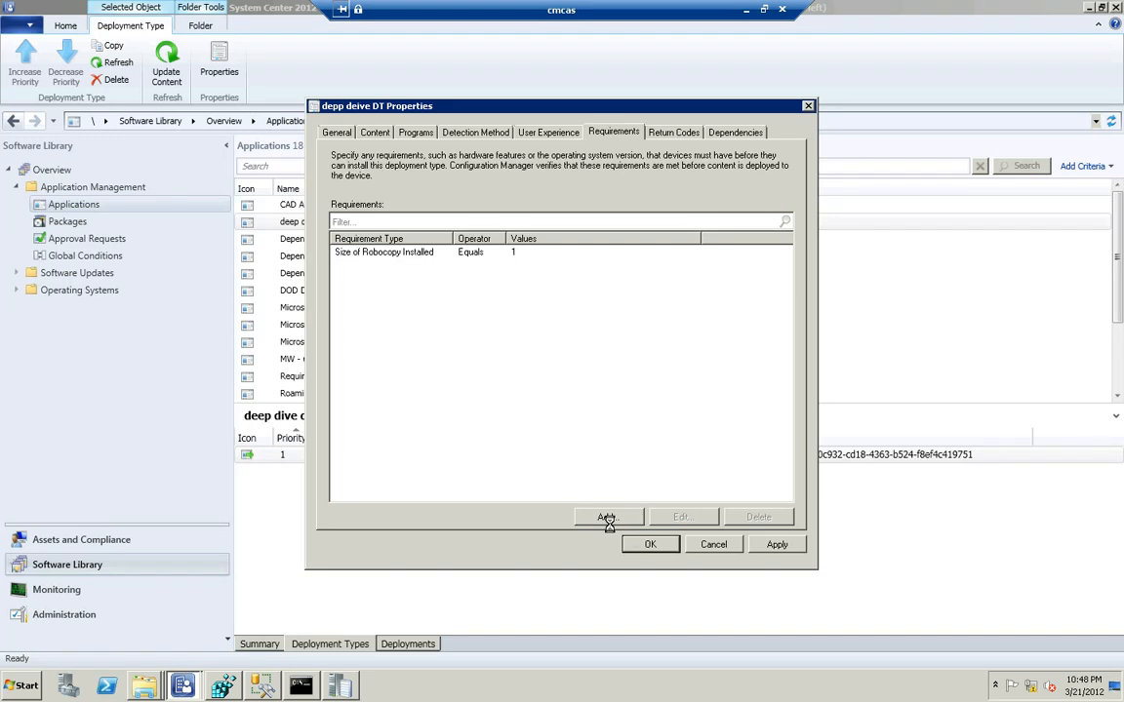
# Check the latest entries in the smsdbmon.log trace and switch to SQL Server Management Studio
pyautogui.click(344, 688)
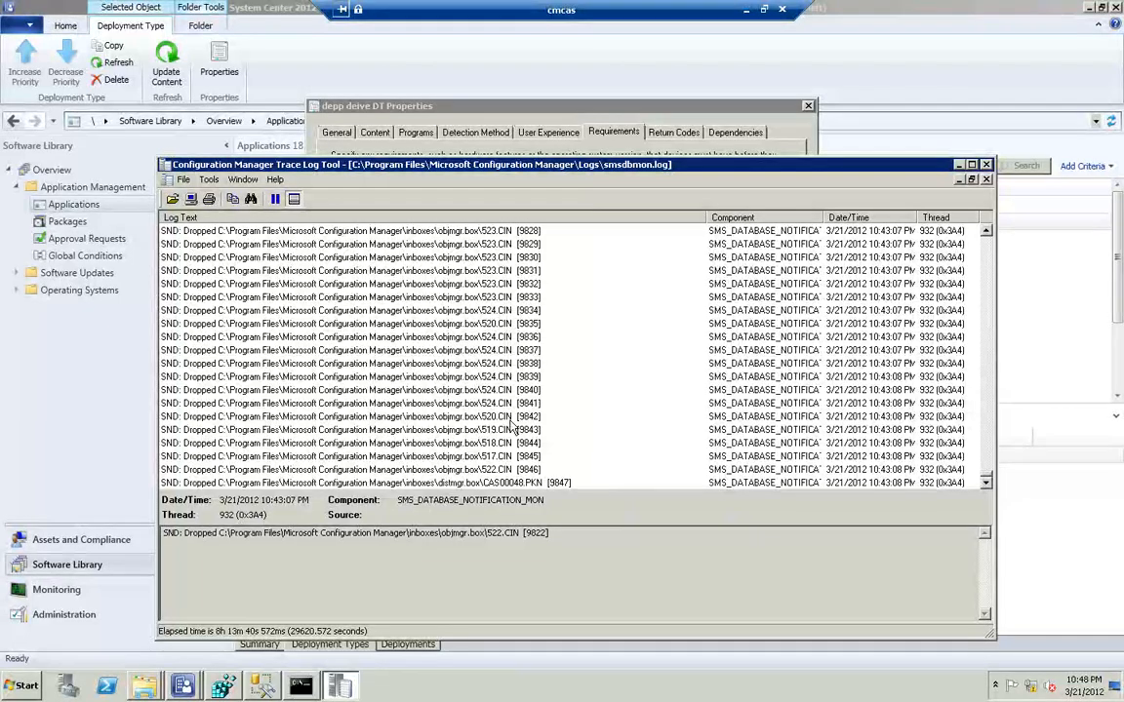
pyautogui.click(958, 164)
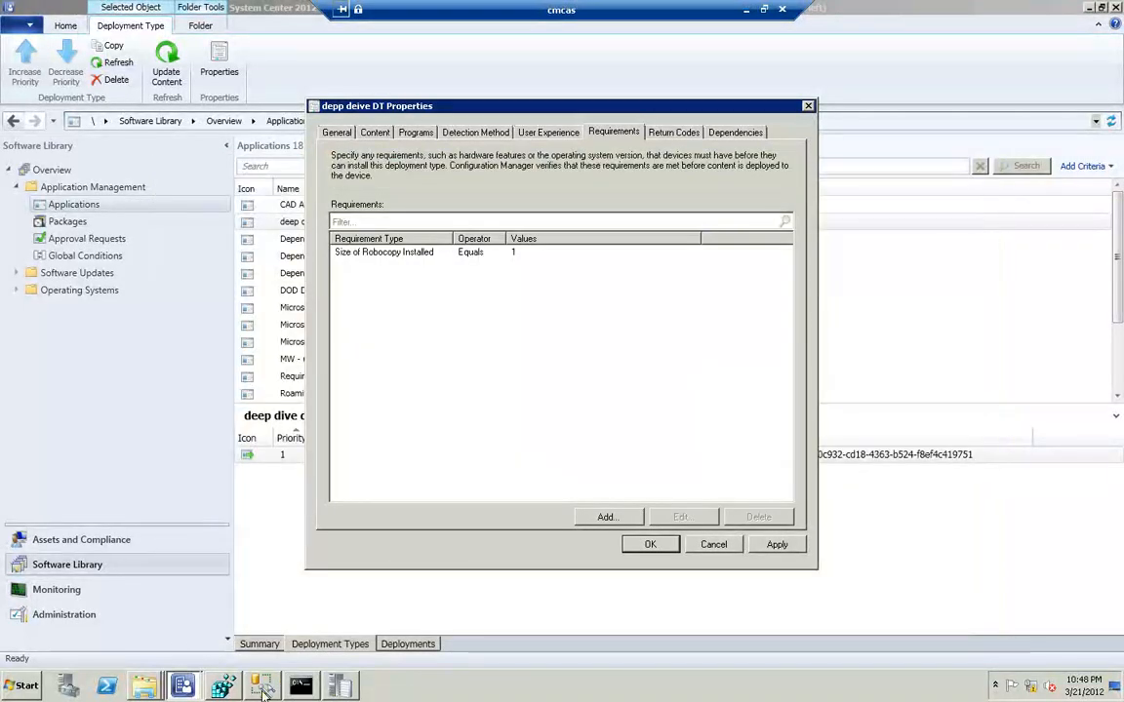
pyautogui.click(261, 687)
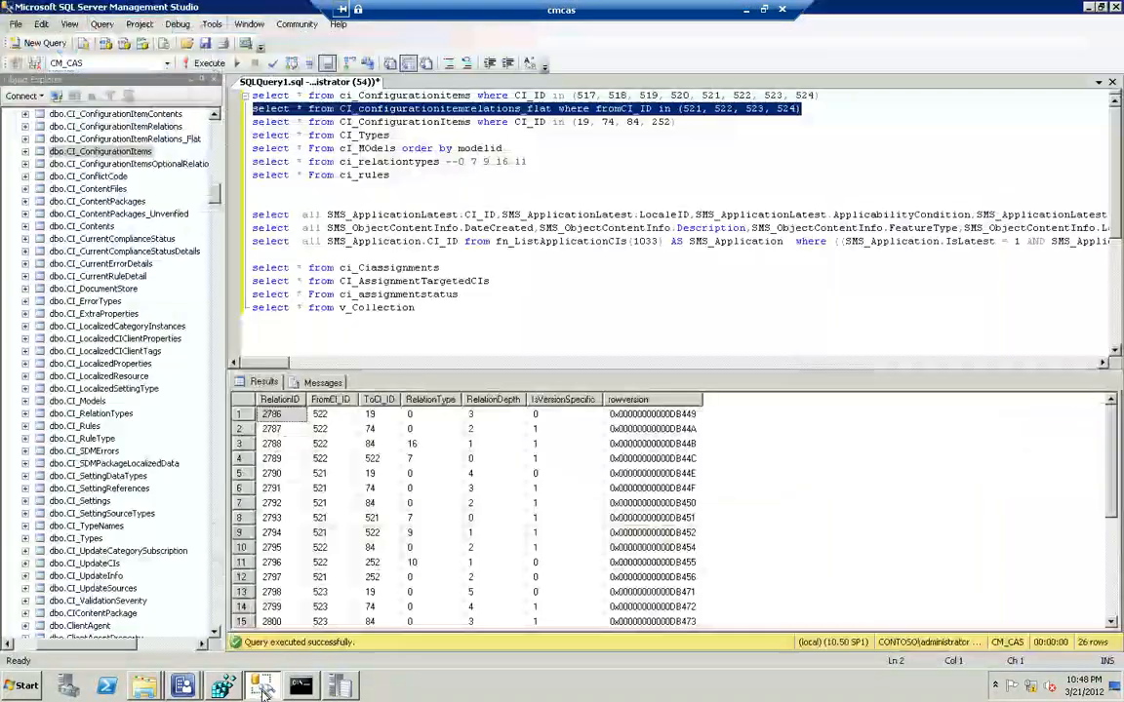
# Add 525, 526, 527 and 528 to the CI_ID list of the ci_Configurationitems query
pyautogui.click(815, 95)
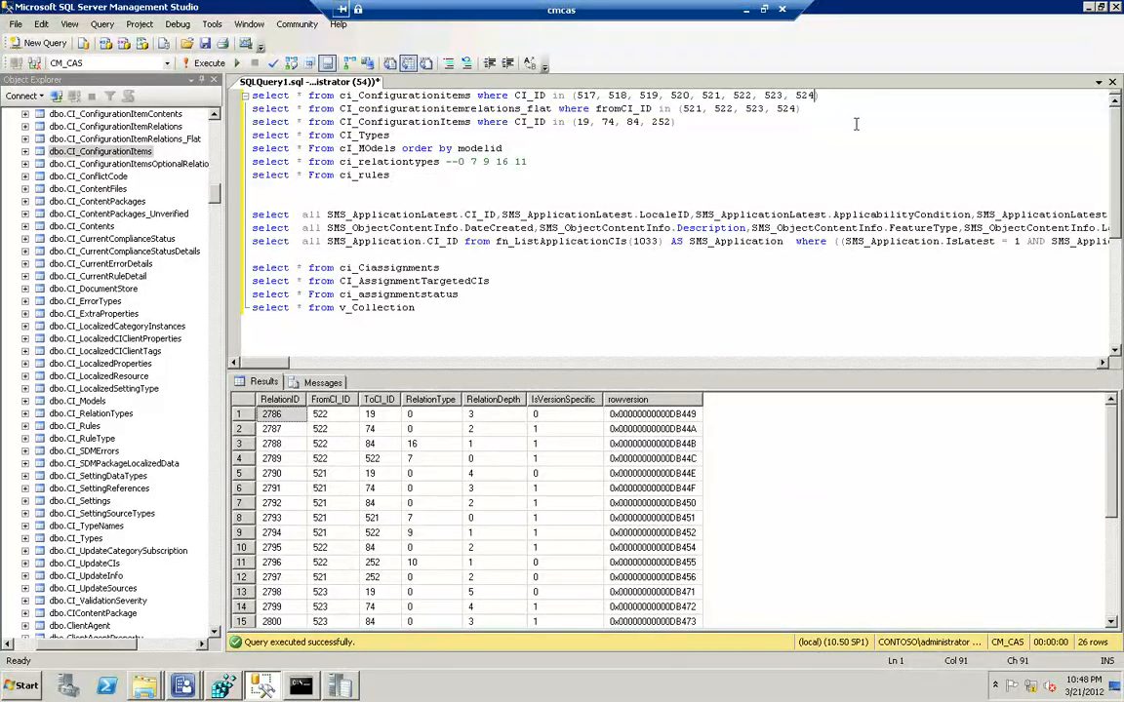
pyautogui.write(', 525, 526, 527, 528')
# Replace the fromCI_ID list in the CI_configurationitemrelations_flat query with 525, 526, 527, 528, copied from the ci_Configurationitems query
pyautogui.hotkey('shift', 'Left')
pyautogui.hotkey('shift', 'Left')
pyautogui.hotkey('shift', 'Left')
pyautogui.hotkey('shift', 'Left')
pyautogui.hotkey('shift', 'Left')
pyautogui.hotkey('shift', 'Left')
pyautogui.hotkey('shift', 'Left')
pyautogui.hotkey('shift', 'Left')
pyautogui.hotkey('shift', 'Left')
pyautogui.hotkey('shift', 'Left')
pyautogui.hotkey('shift', 'Left')
pyautogui.hotkey('shift', 'Left')
pyautogui.hotkey('shift', 'Left')
pyautogui.hotkey('shift', 'Left')
pyautogui.hotkey('shift', 'Left')
pyautogui.hotkey('shift', 'Left')
pyautogui.hotkey('shift', 'Left')
pyautogui.hotkey('shift', 'Left')
pyautogui.hotkey('shift', 'Left')
pyautogui.hotkey('ctrl', 'c')
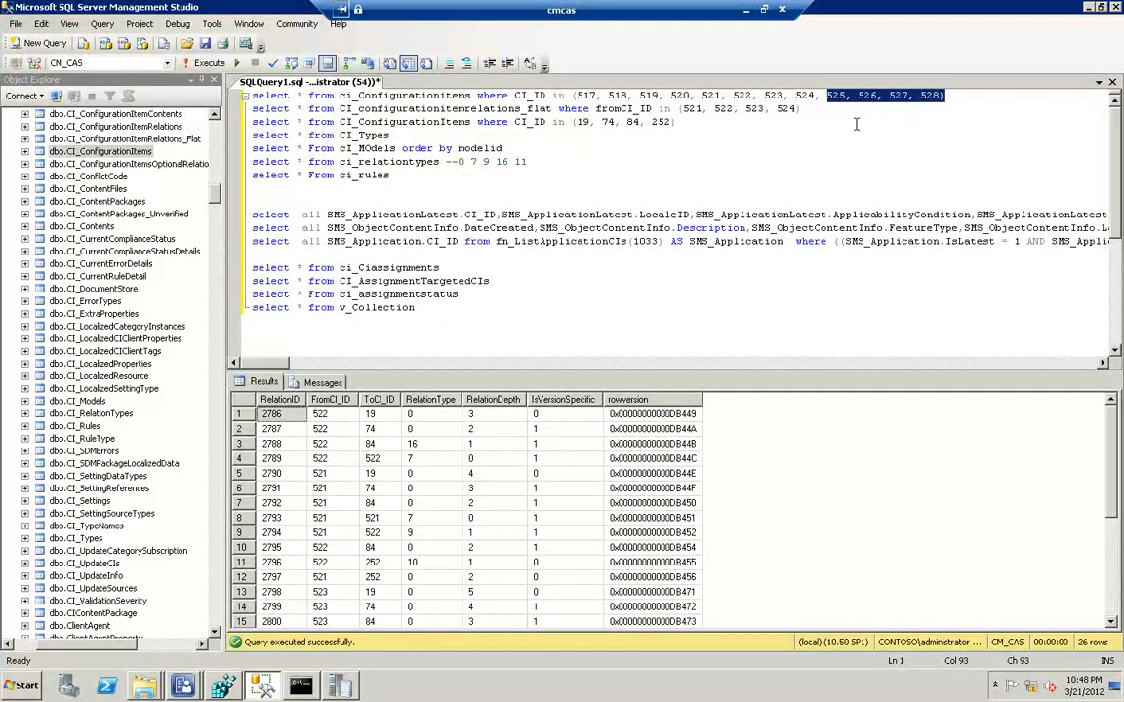
pyautogui.hotkey('ctrl', 'Down')
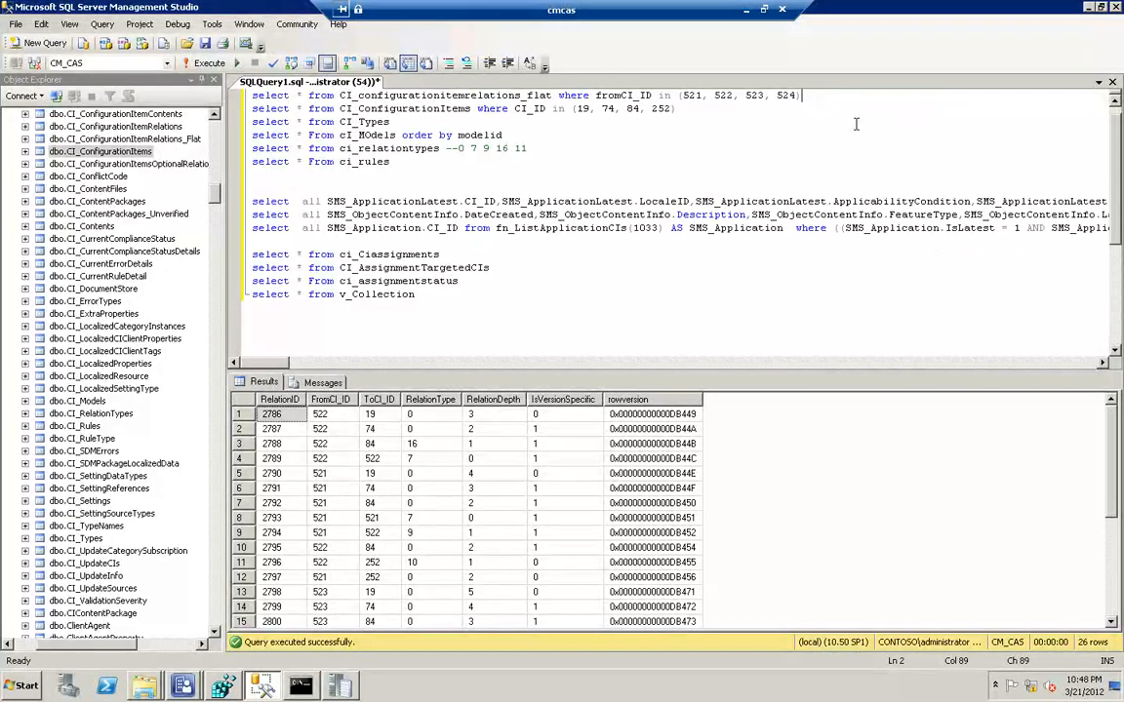
pyautogui.hotkey('ctrl', 'Up')
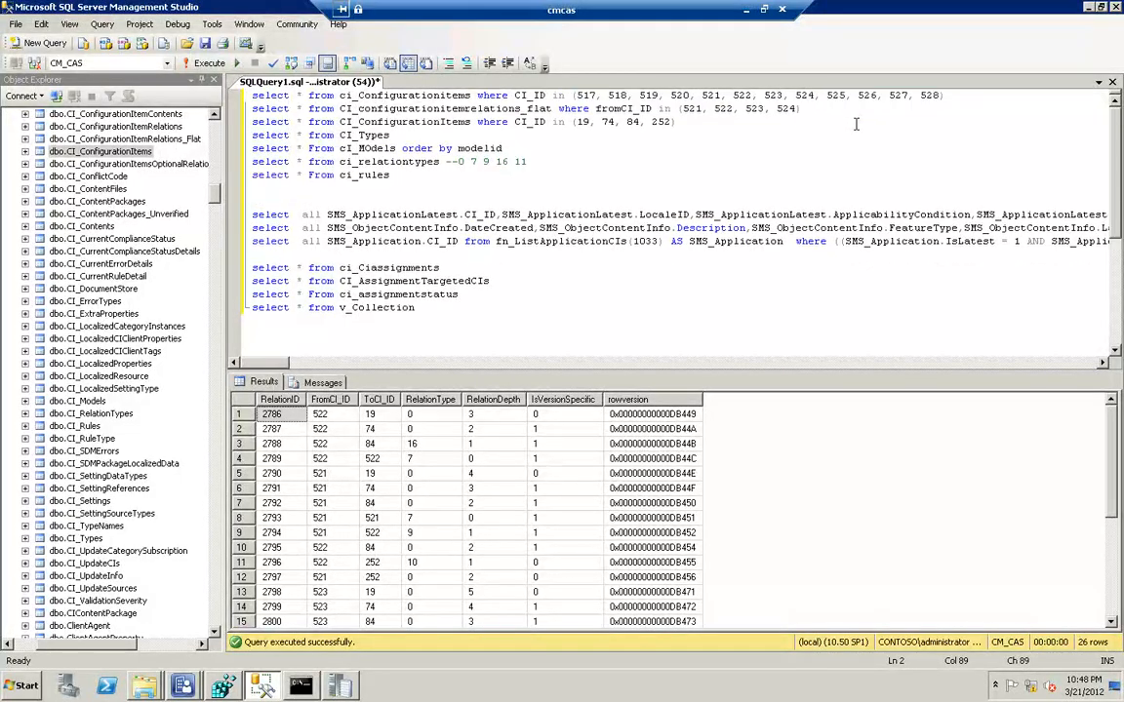
pyautogui.hotkey('shift', 'Left')
pyautogui.hotkey('shift', 'Left')
pyautogui.hotkey('shift', 'Left')
pyautogui.hotkey('shift', 'Left')
pyautogui.hotkey('shift', 'Left')
pyautogui.hotkey('shift', 'Left')
pyautogui.hotkey('shift', 'Left')
pyautogui.hotkey('shift', 'Left')
pyautogui.hotkey('shift', 'Left')
pyautogui.hotkey('shift', 'Left')
pyautogui.hotkey('shift', 'Left')
pyautogui.hotkey('shift', 'Left')
pyautogui.hotkey('shift', 'Left')
pyautogui.hotkey('shift', 'Left')
pyautogui.hotkey('shift', 'Left')
pyautogui.hotkey('shift', 'Left')
pyautogui.hotkey('shift', 'Left')
pyautogui.hotkey('shift', 'Left')
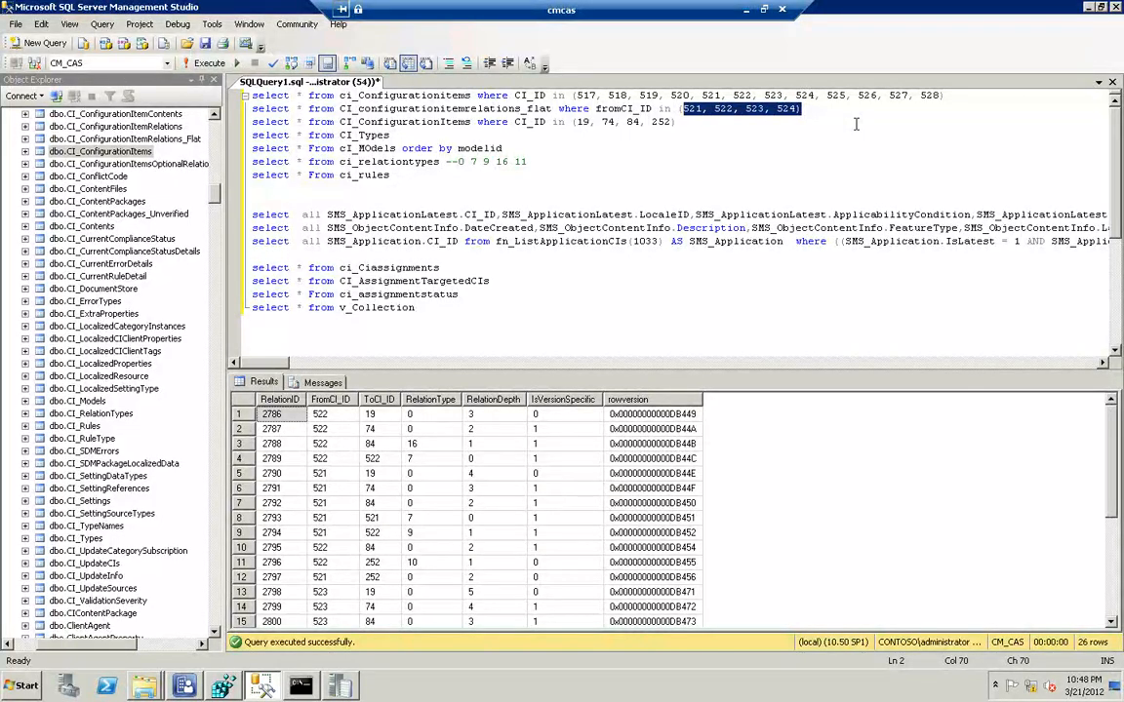
pyautogui.hotkey('ctrl', 'v')
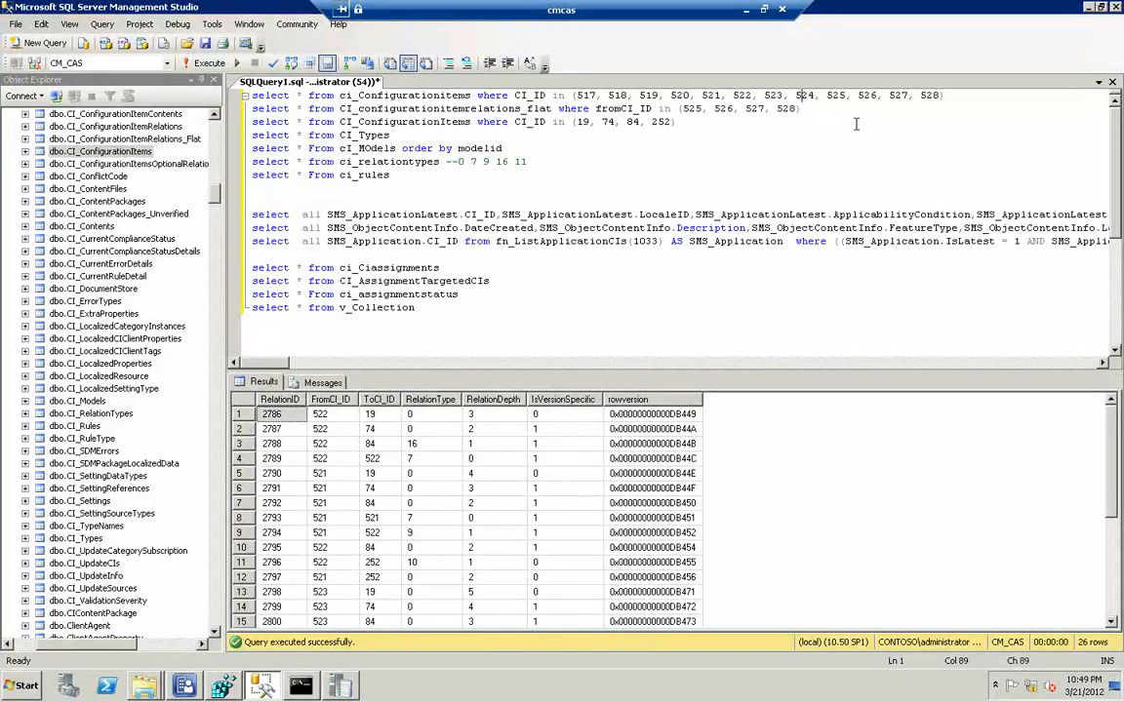
# Execute the entire query script and check the latest smsdbmon.log entries in the trace log tool while it runs
pyautogui.press('Home')
pyautogui.press('F5')
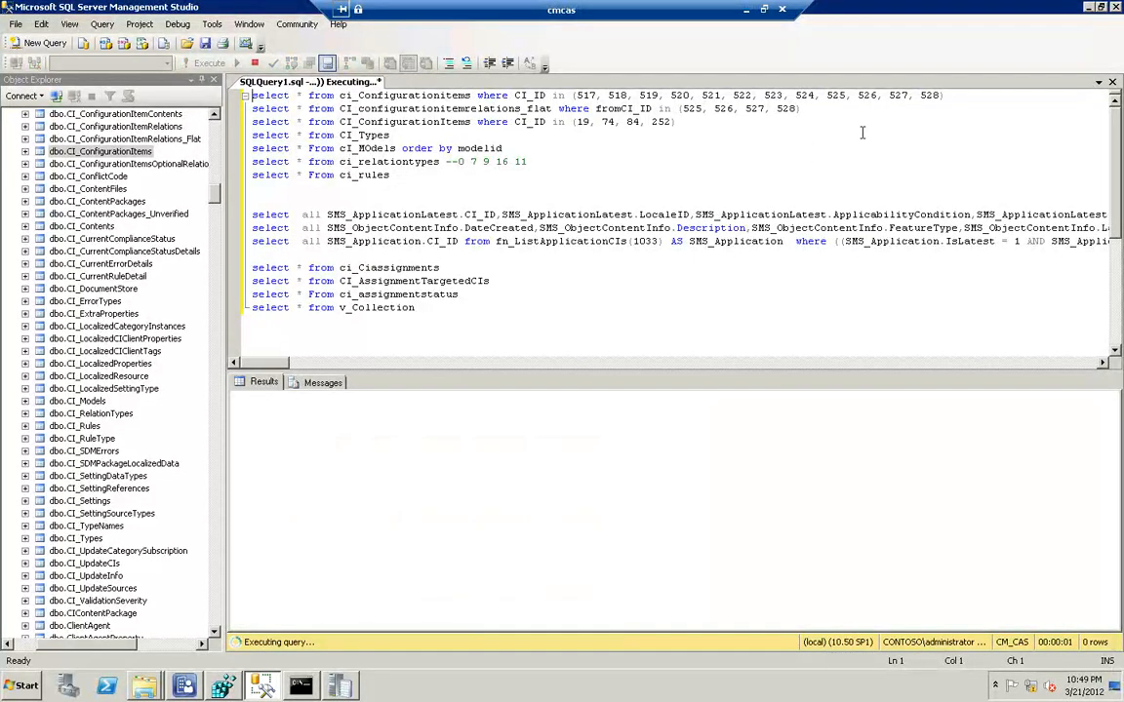
pyautogui.click(957, 97)
pyautogui.click(342, 687)
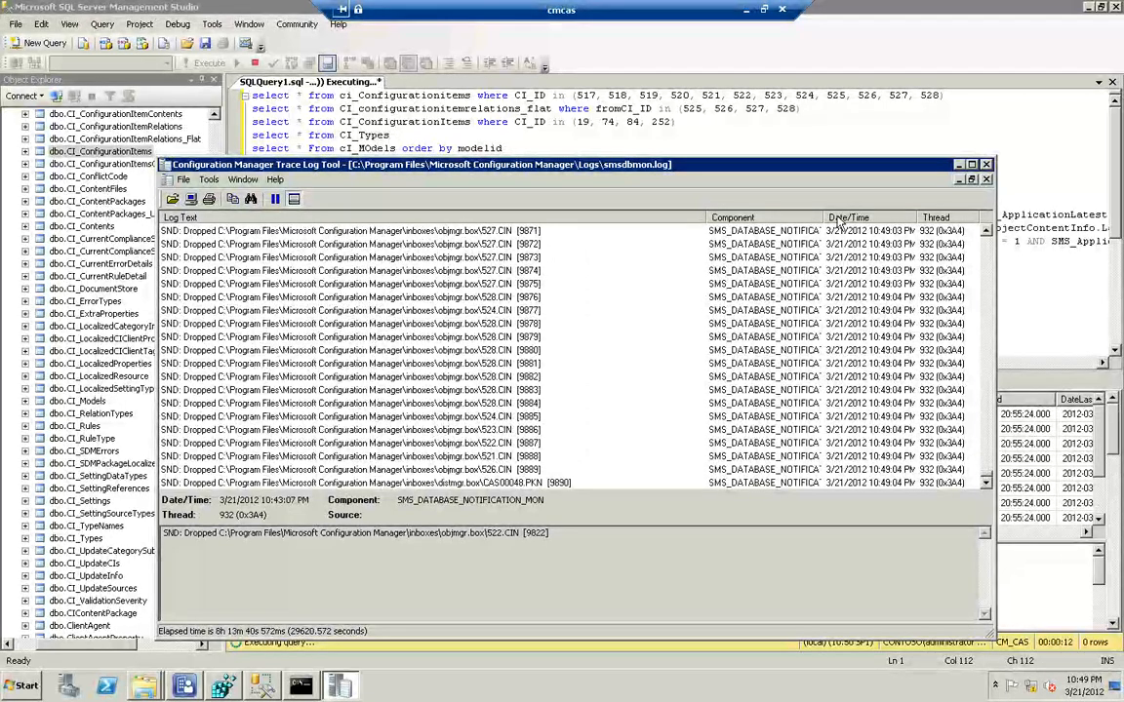
pyautogui.click(959, 166)
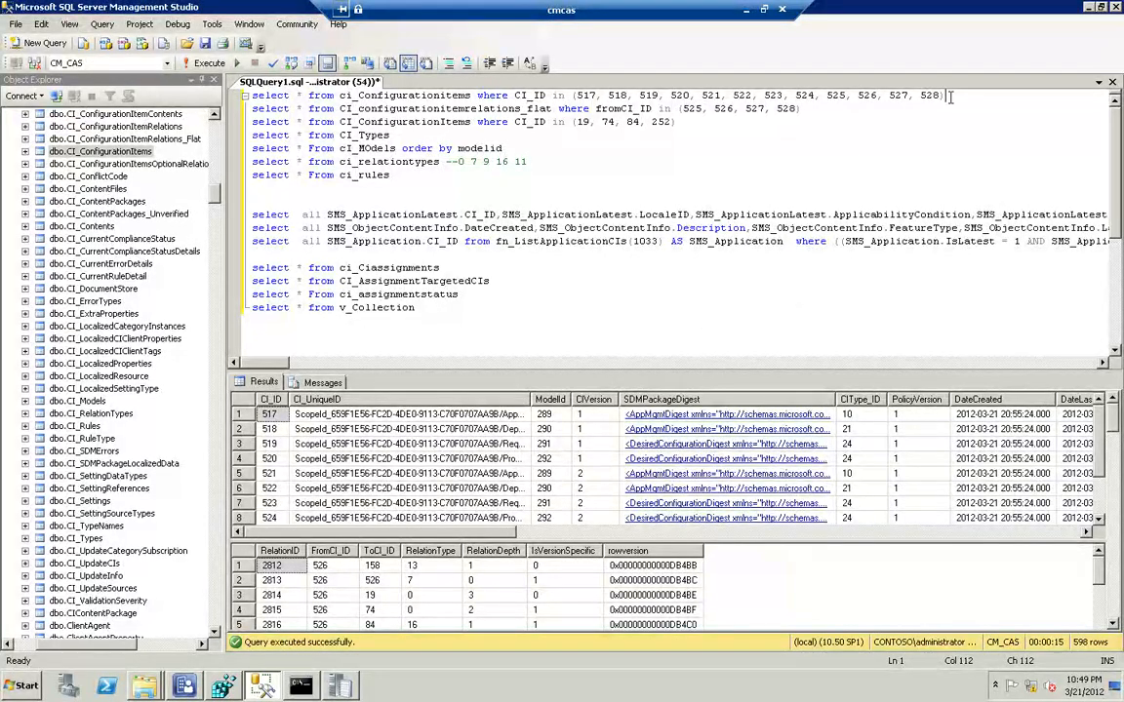
# Run only the ci_Configurationitems query for CI_IDs 517 to 528, and separately the CI_configurationitemrelations_flat query for 525 to 528
pyautogui.hotkey('shift', 'Home')
pyautogui.press('F5')
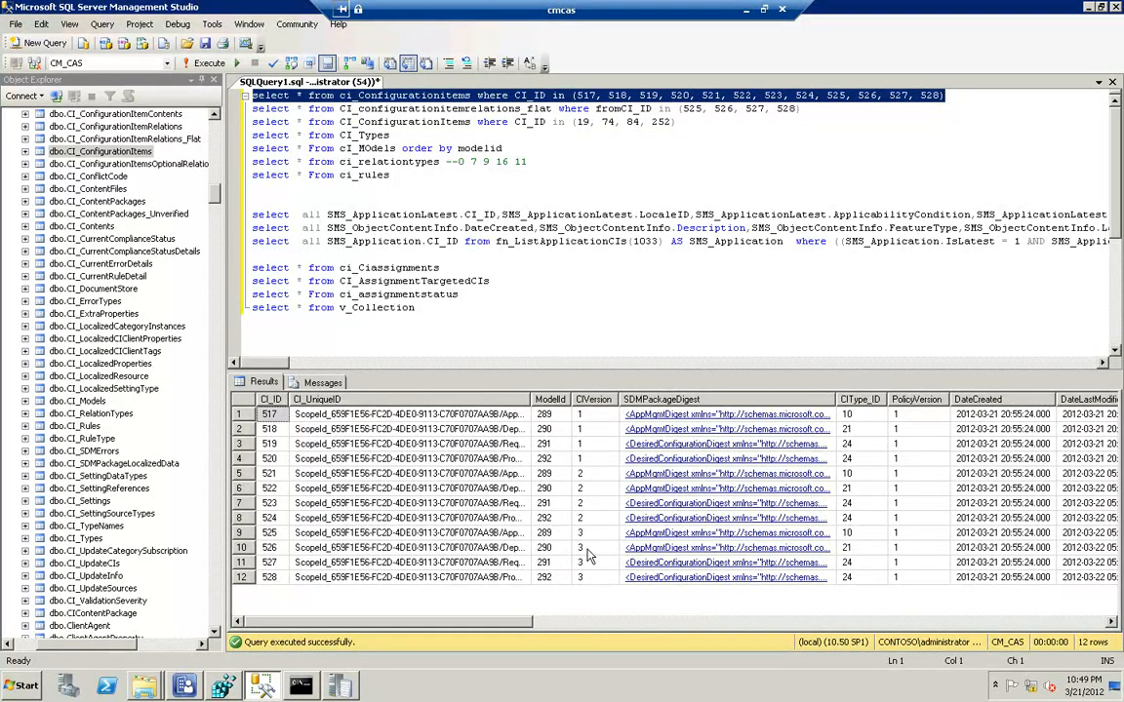
pyautogui.click(816, 110)
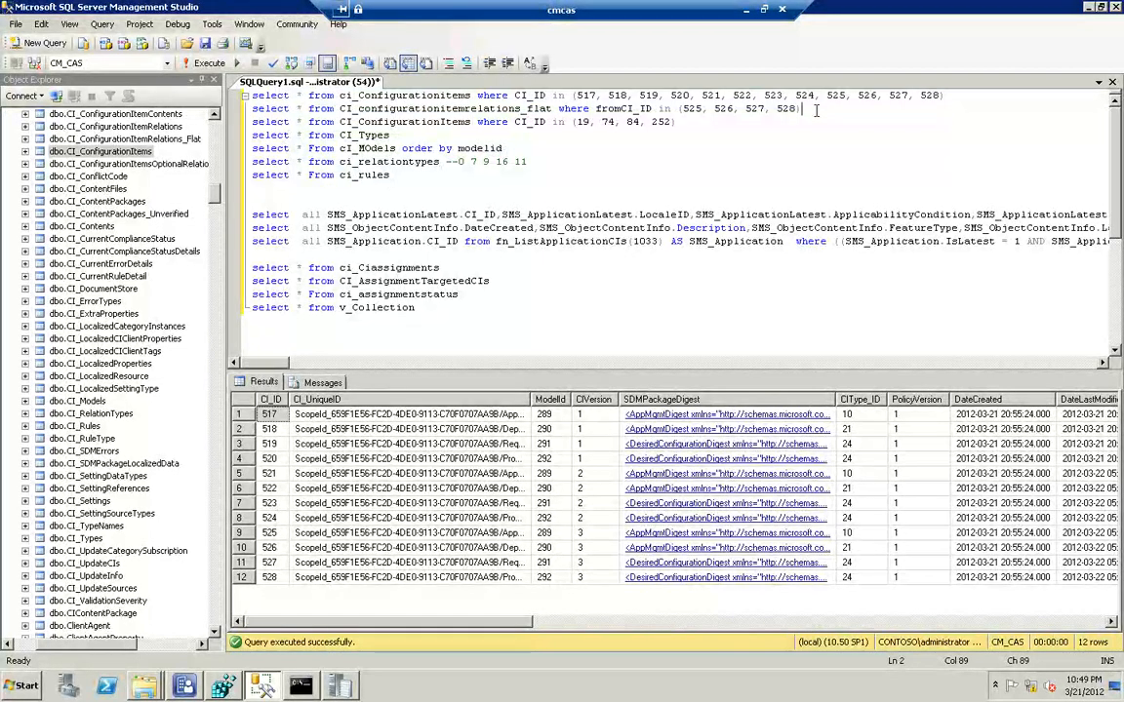
pyautogui.hotkey('shift', 'Home')
pyautogui.press('F5')
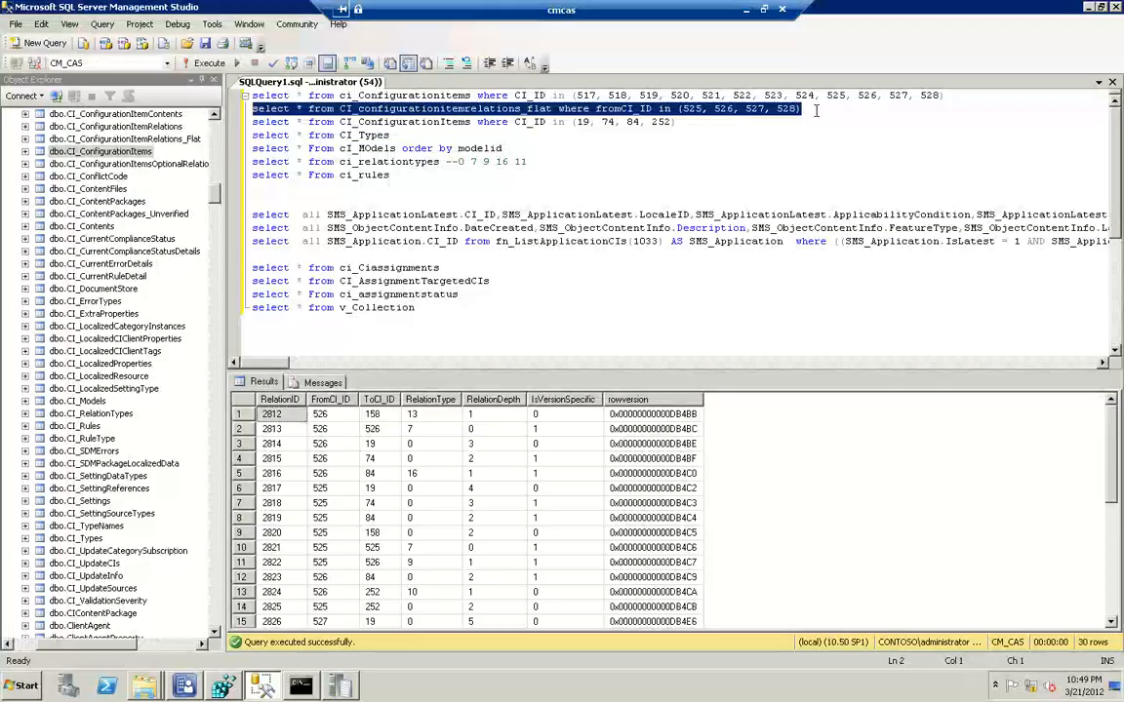
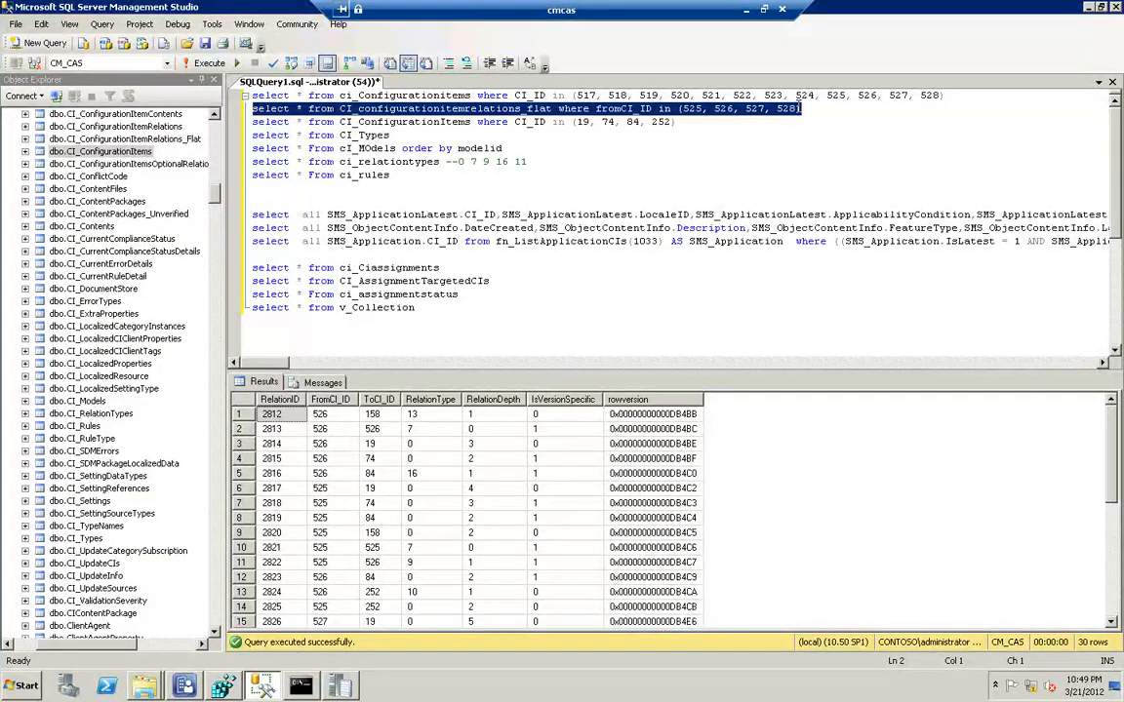
# Add 158 to the CI_ID list of the second CI_ConfigurationItems query (19, 74, 84, 252) and run only that query
pyautogui.click(798, 115)
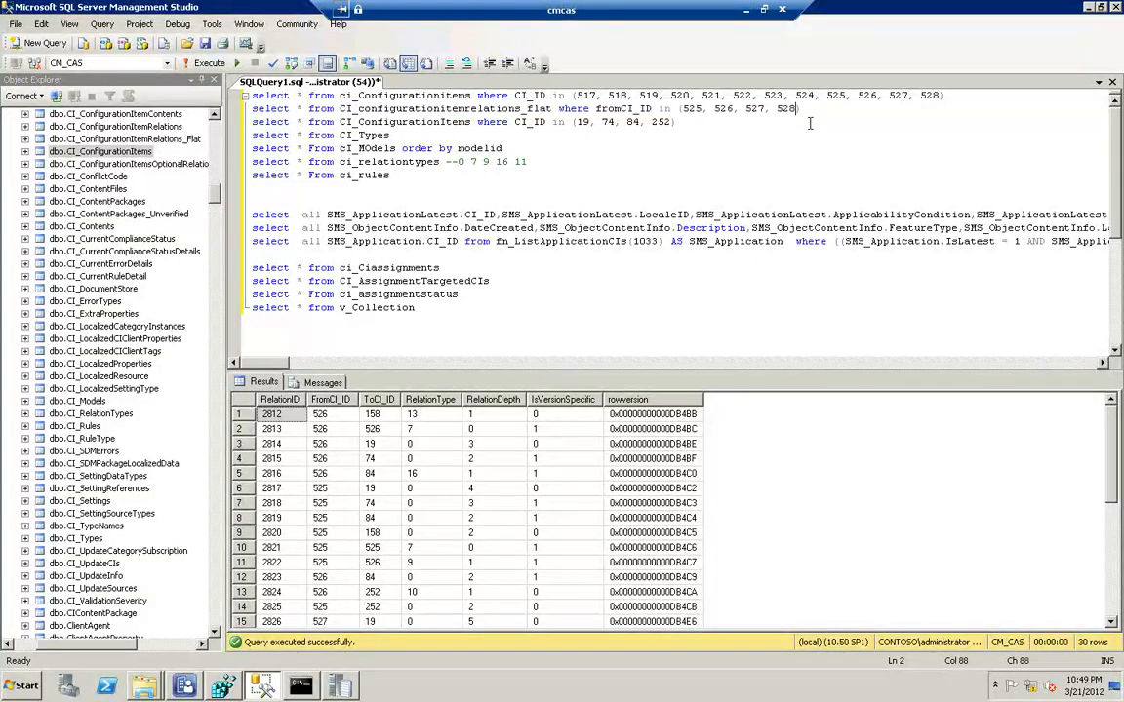
pyautogui.click(682, 122)
pyautogui.write(', 158)')
pyautogui.hotkey('shift', 'Home')
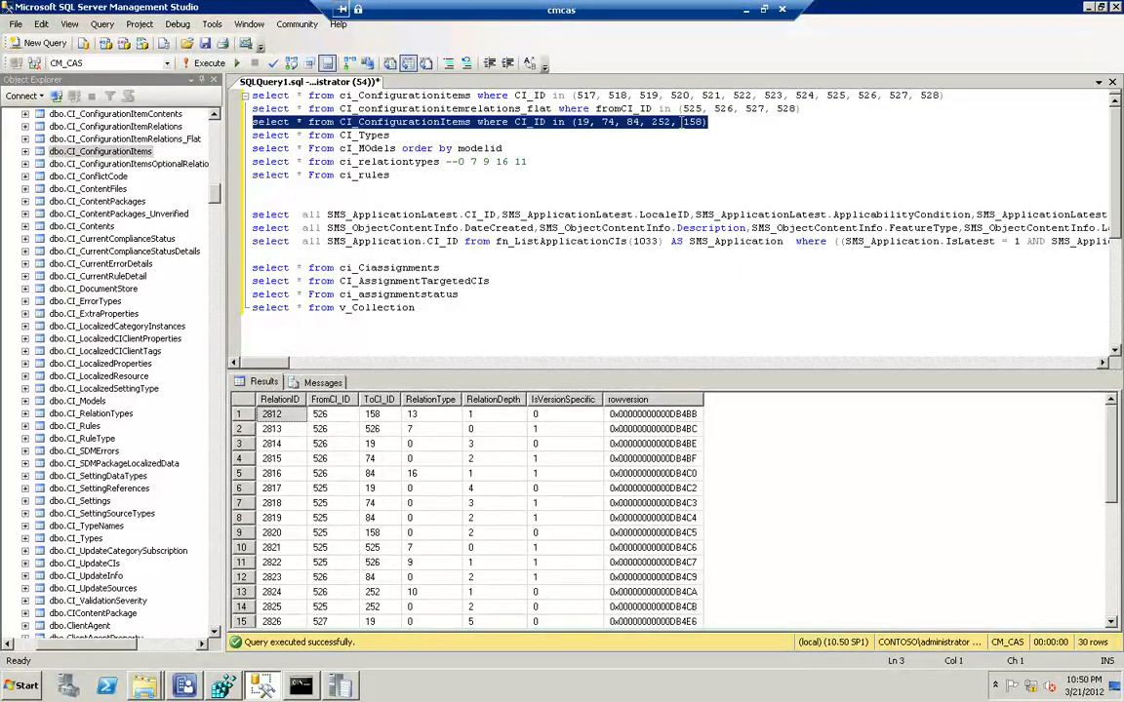
pyautogui.press('F5')
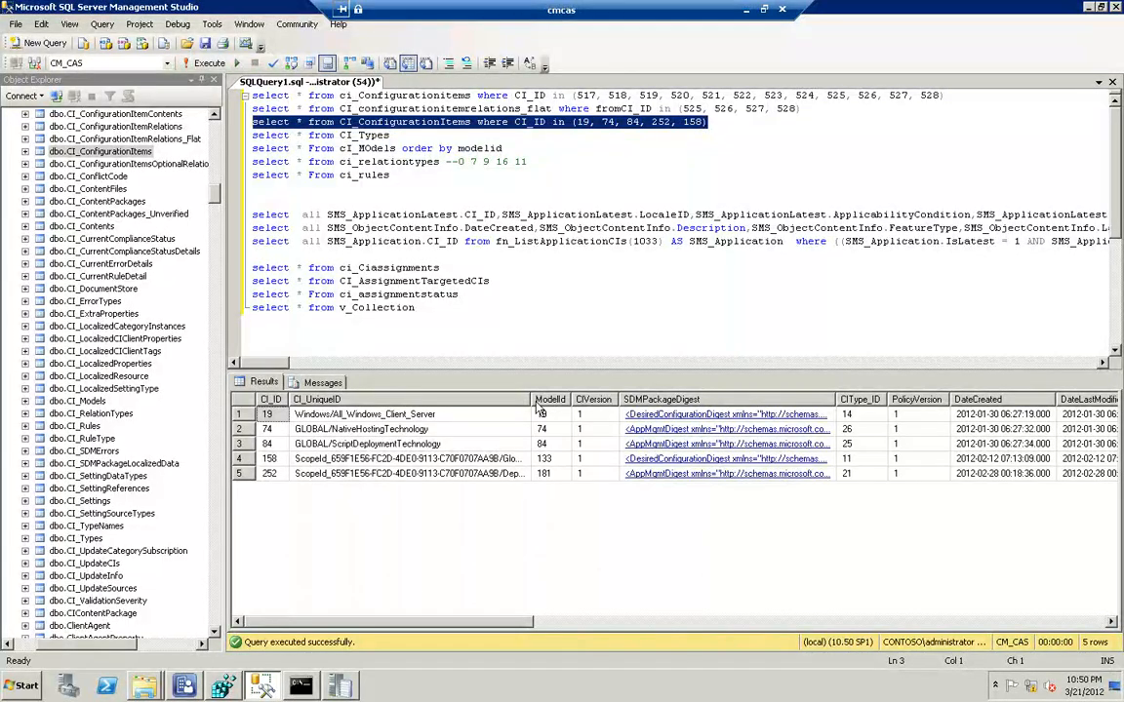
# Widen the CI_UniqueID results column, view the SDMPackageDigest XML of CI_ID 158, and close it
pyautogui.moveTo(532, 400); pyautogui.dragTo(583, 400)
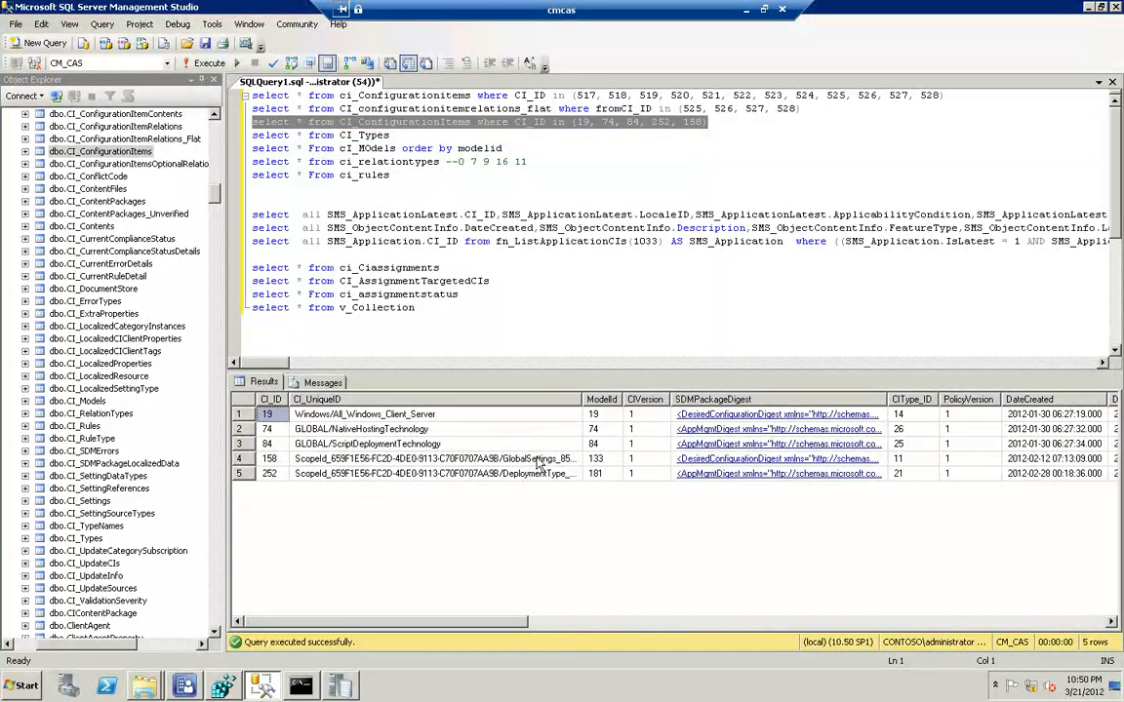
pyautogui.click(715, 465)
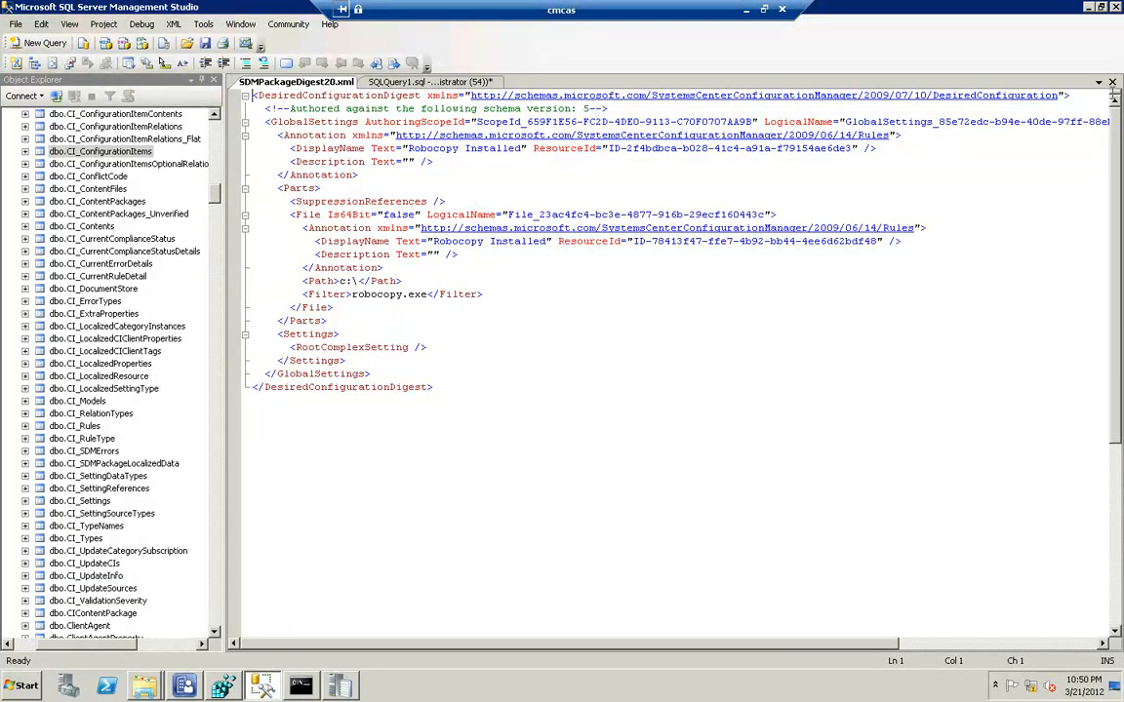
pyautogui.hotkey('ctrl', 'F4')
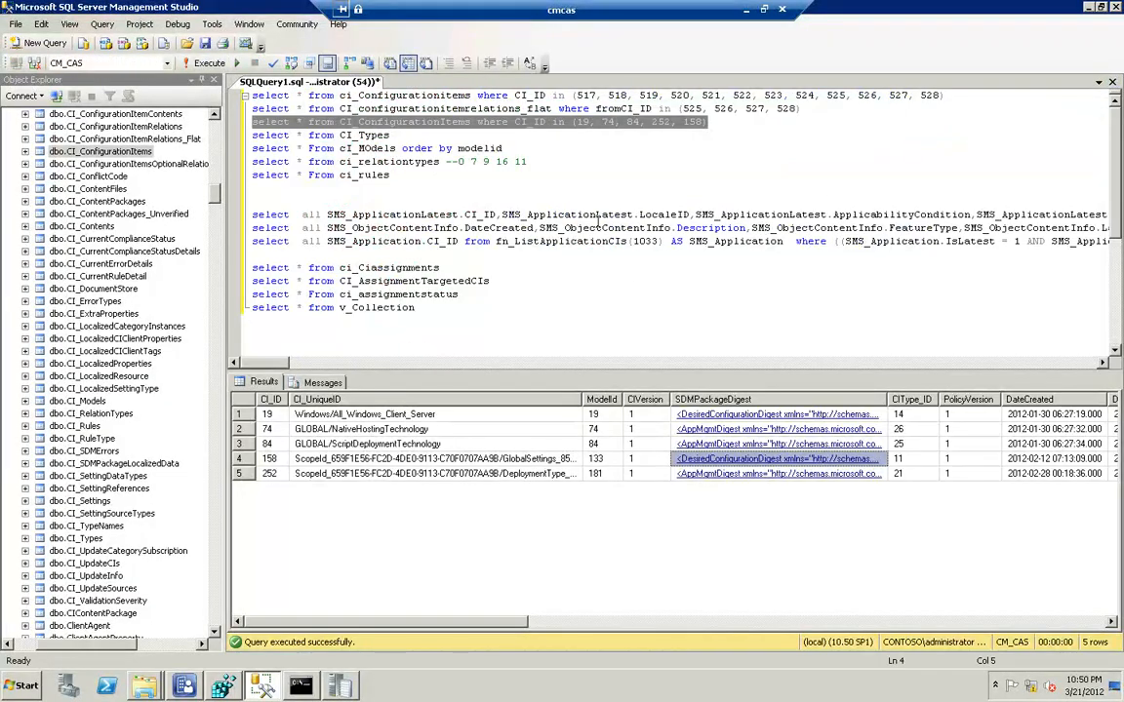
# Run only the CI_configurationitemrelations_flat query for 525 to 528, and separately the ci_relationtypes query without its trailing comment
pyautogui.click(812, 108)
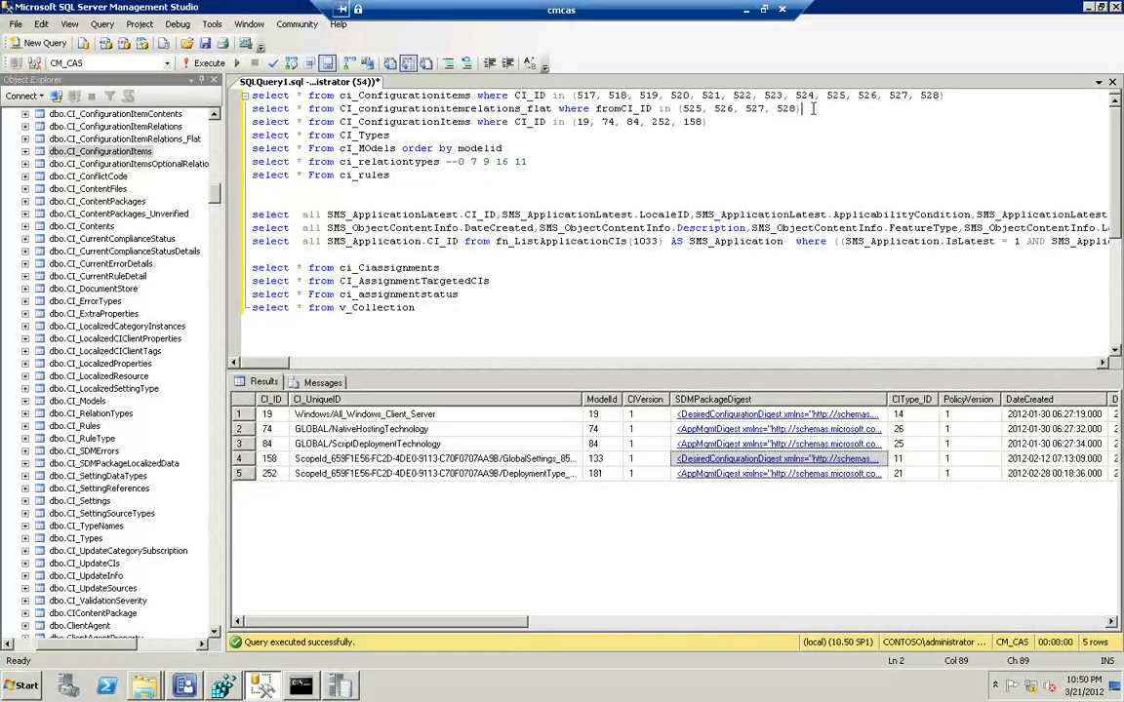
pyautogui.hotkey('shift', 'Home')
pyautogui.press('F5')
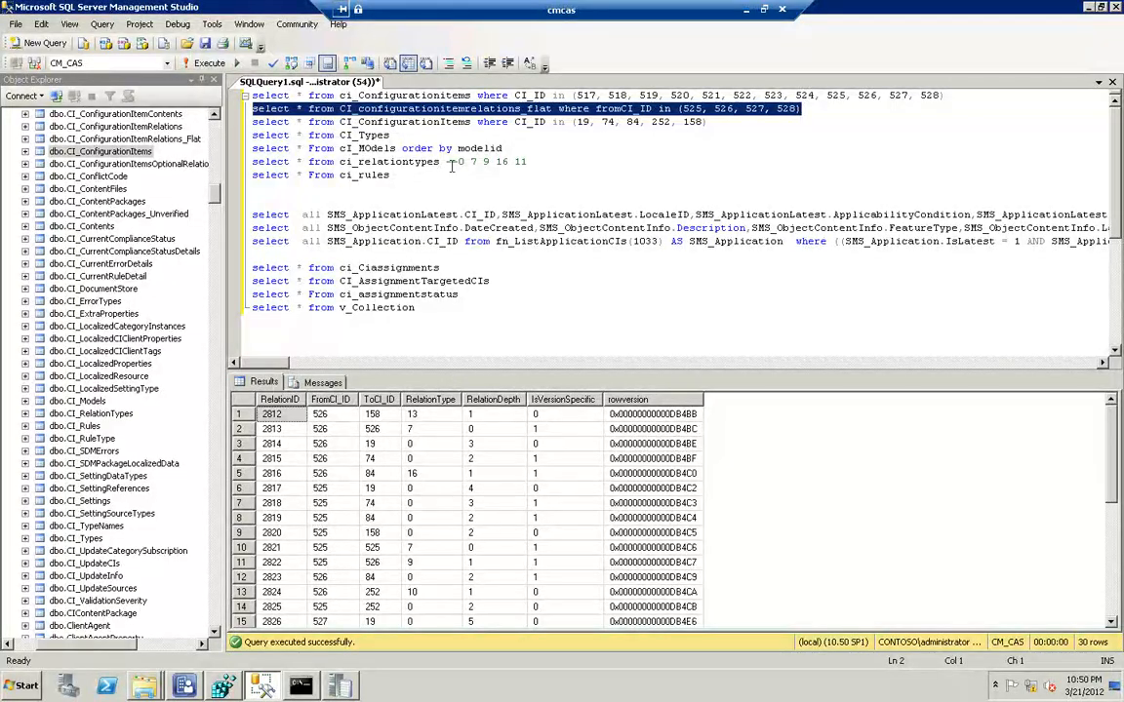
pyautogui.doubleClick(371, 163)
pyautogui.moveTo(371, 163); pyautogui.dragTo(238, 166)
pyautogui.press('F5')
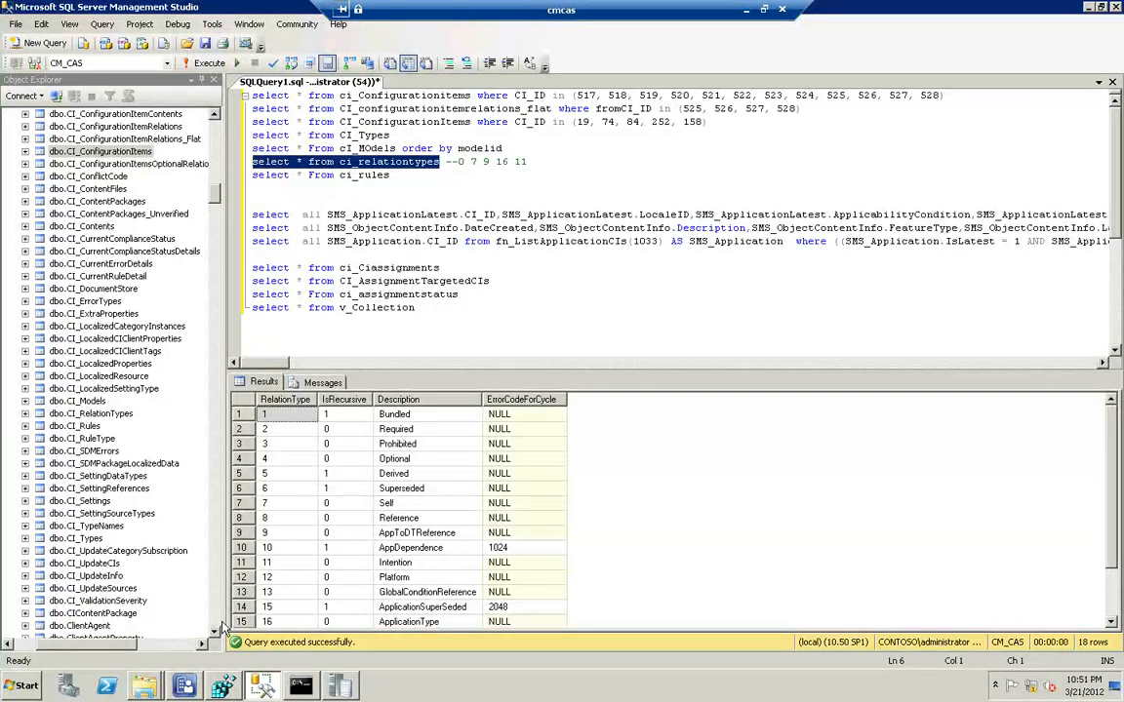
# In the Configuration Manager console, start a supersedence relationship for the "deep dive demo" application with DOD Demo as the superseded application
pyautogui.click(192, 689)
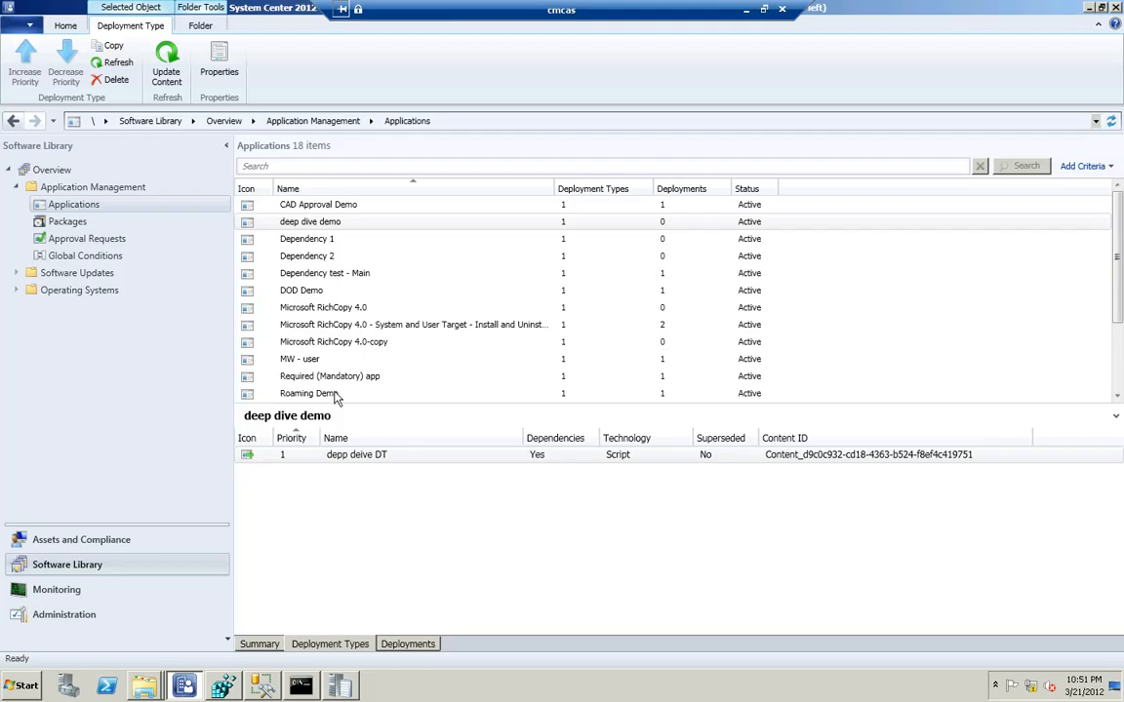
pyautogui.rightClick(331, 226)
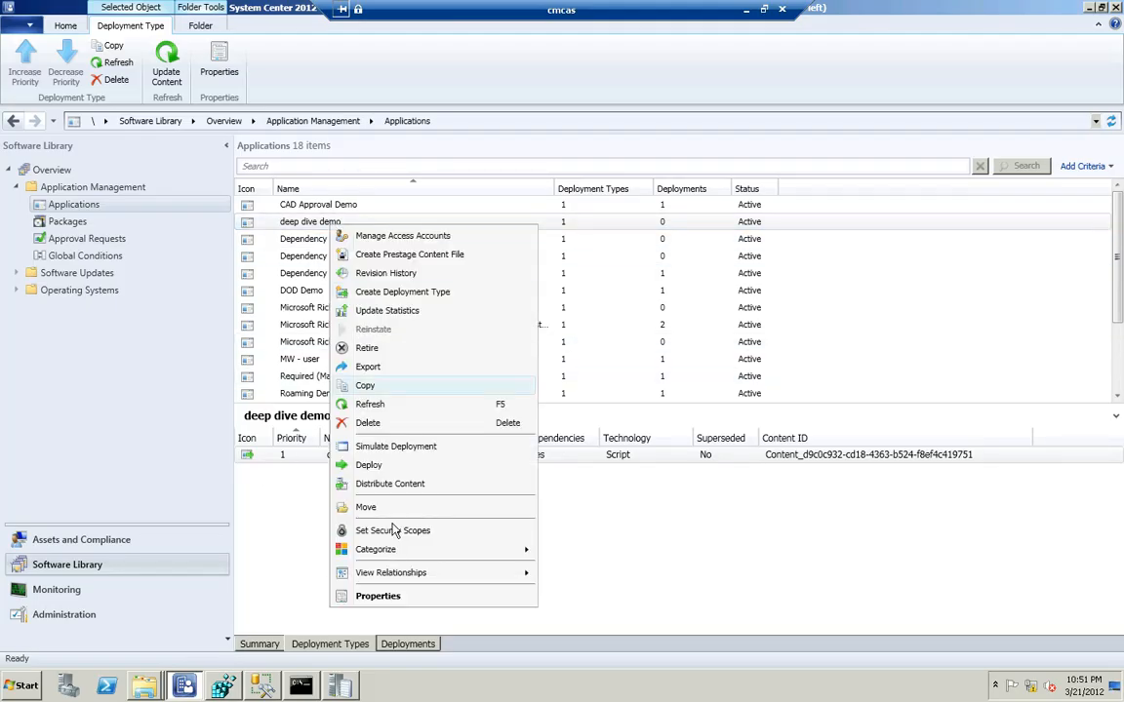
pyautogui.click(395, 596)
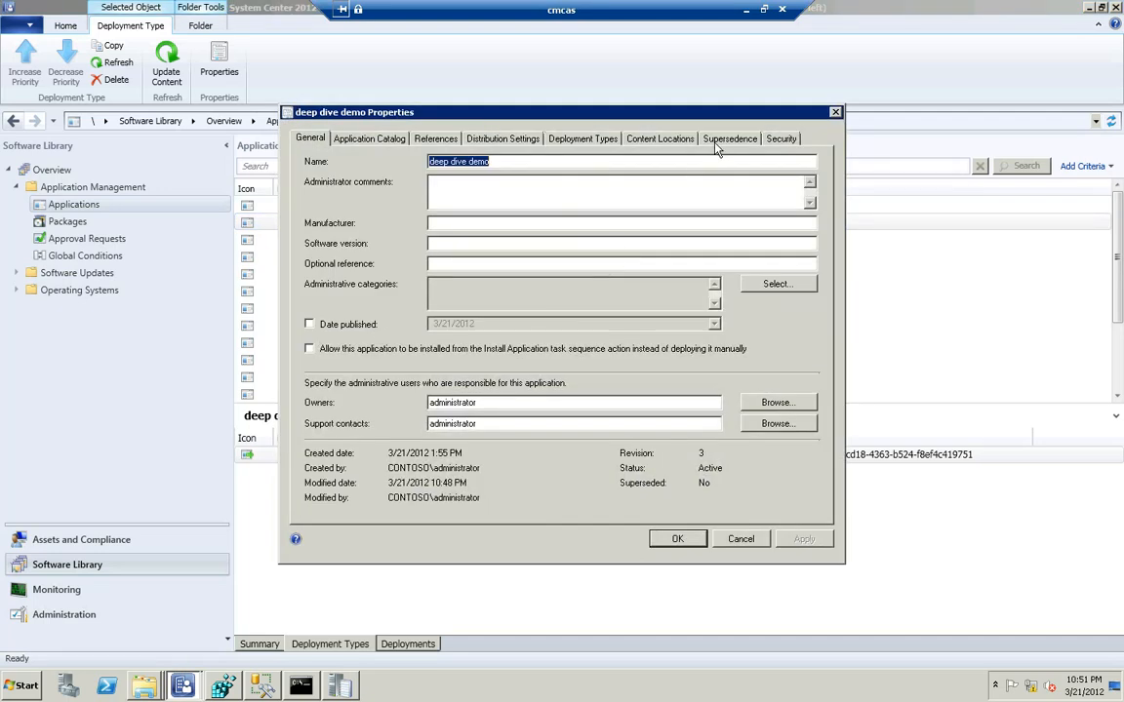
pyautogui.click(718, 142)
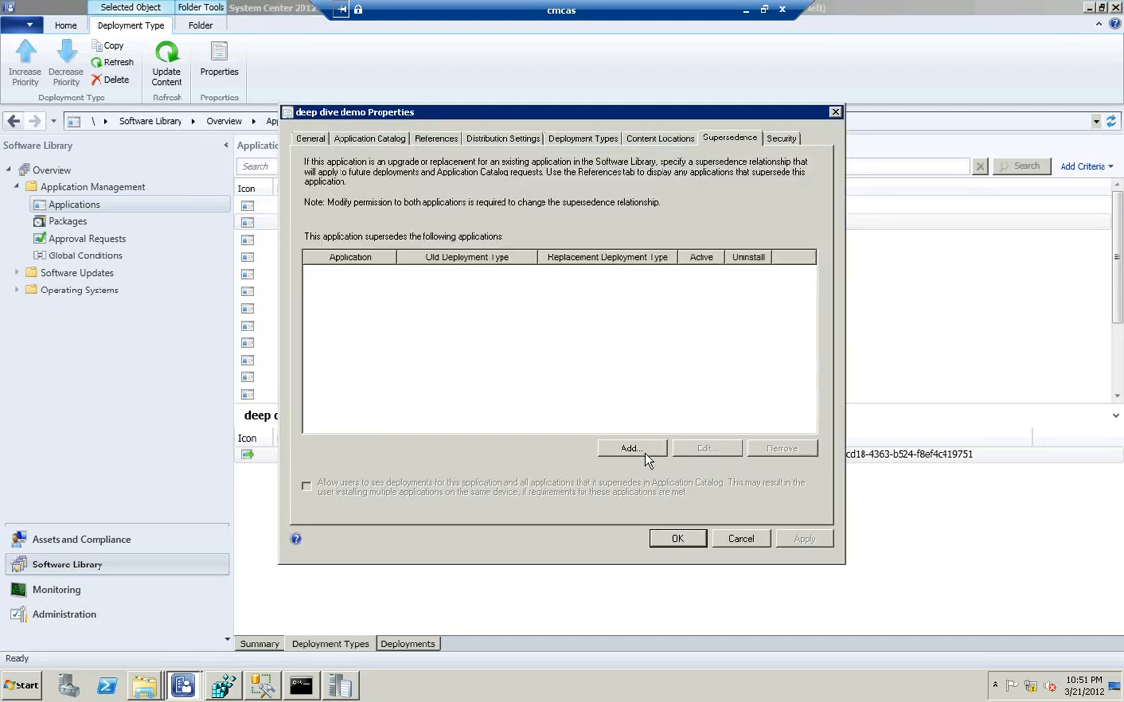
pyautogui.click(632, 449)
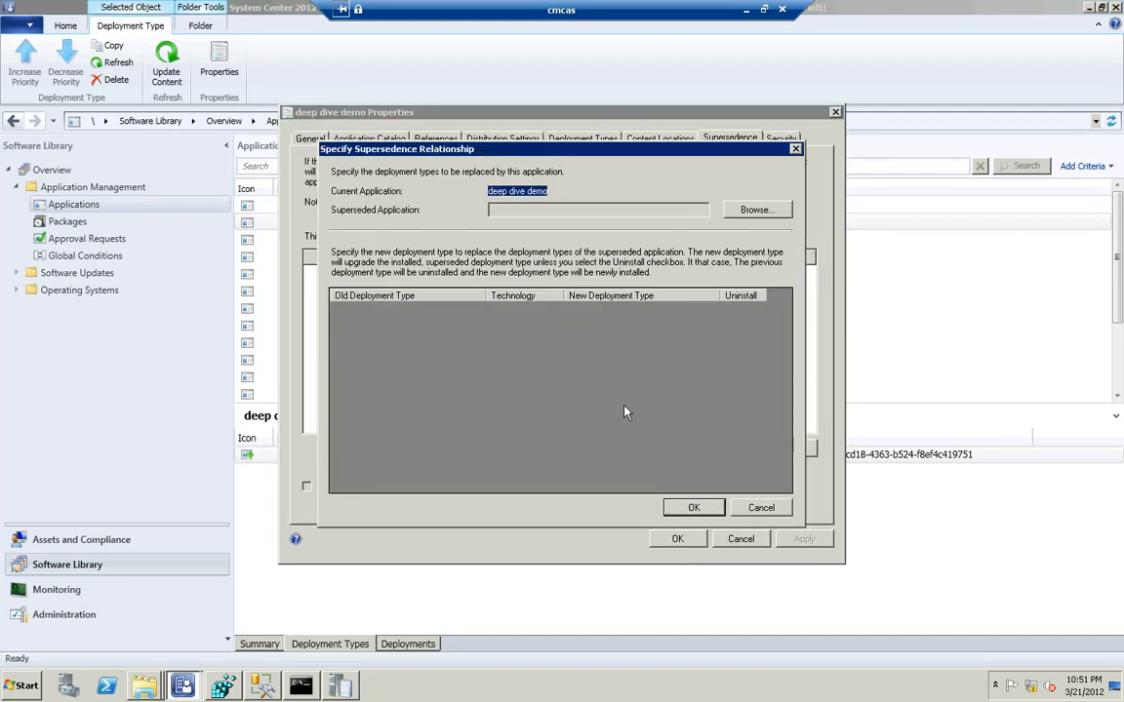
pyautogui.click(732, 215)
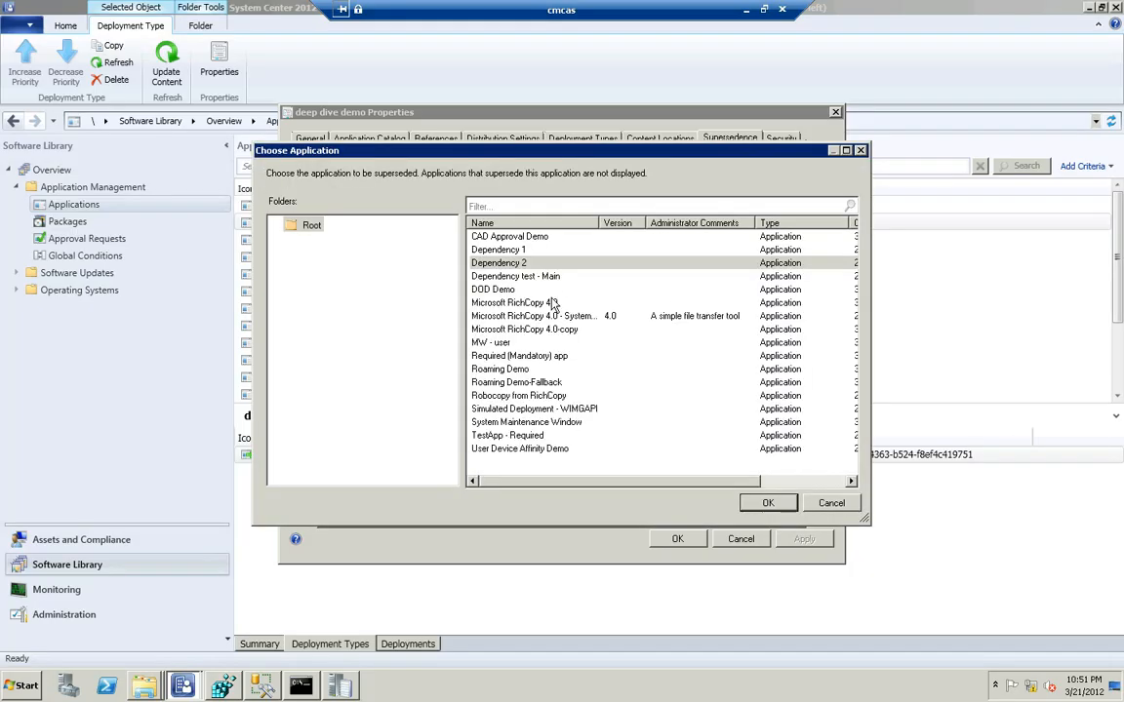
pyautogui.click(499, 289)
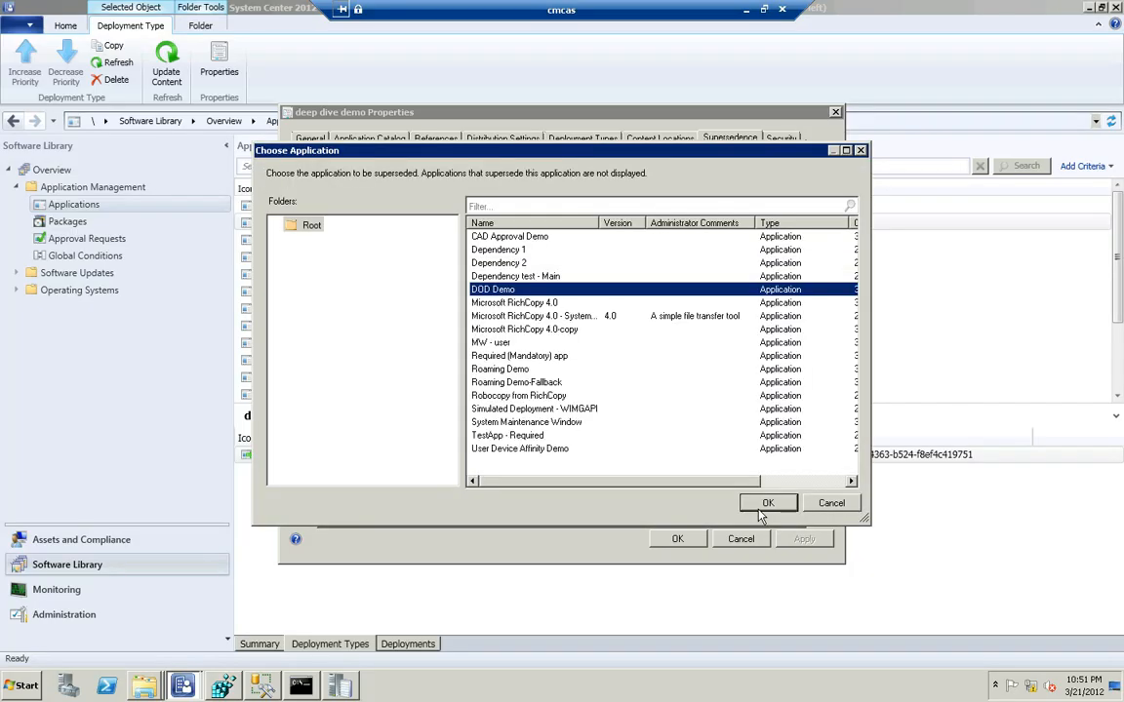
pyautogui.click(767, 502)
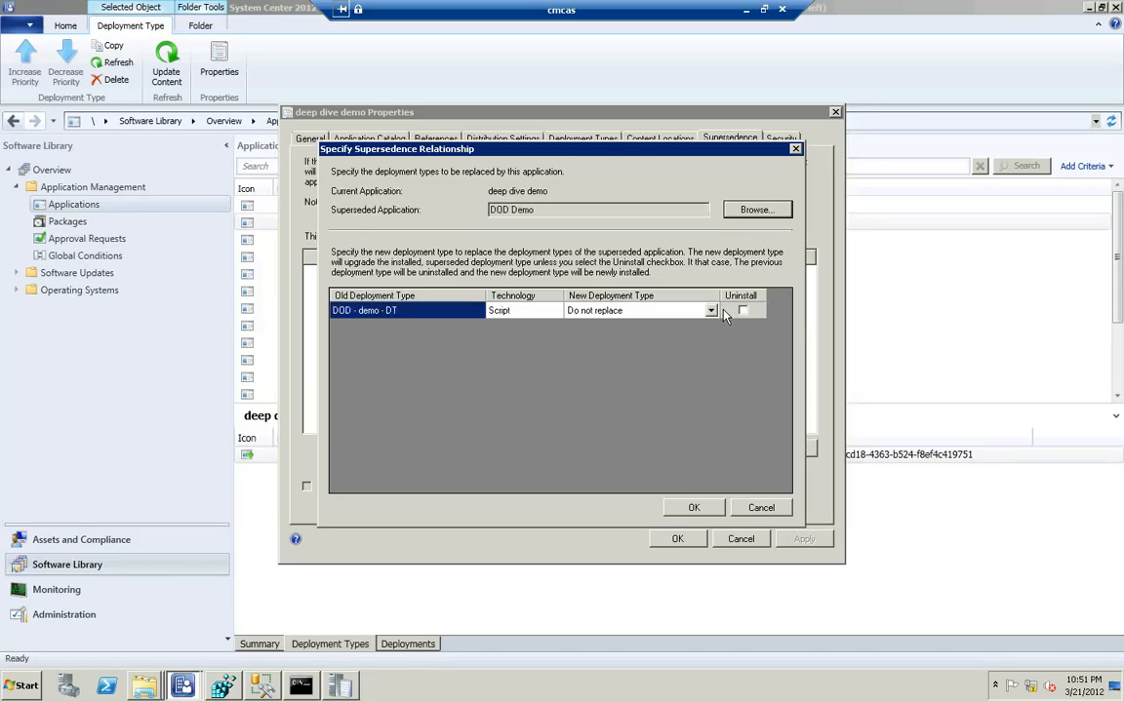
# Replace the DOD - demo - DT deployment type with depp deive DT and save the supersedence relationship and application properties
pyautogui.click(712, 311)
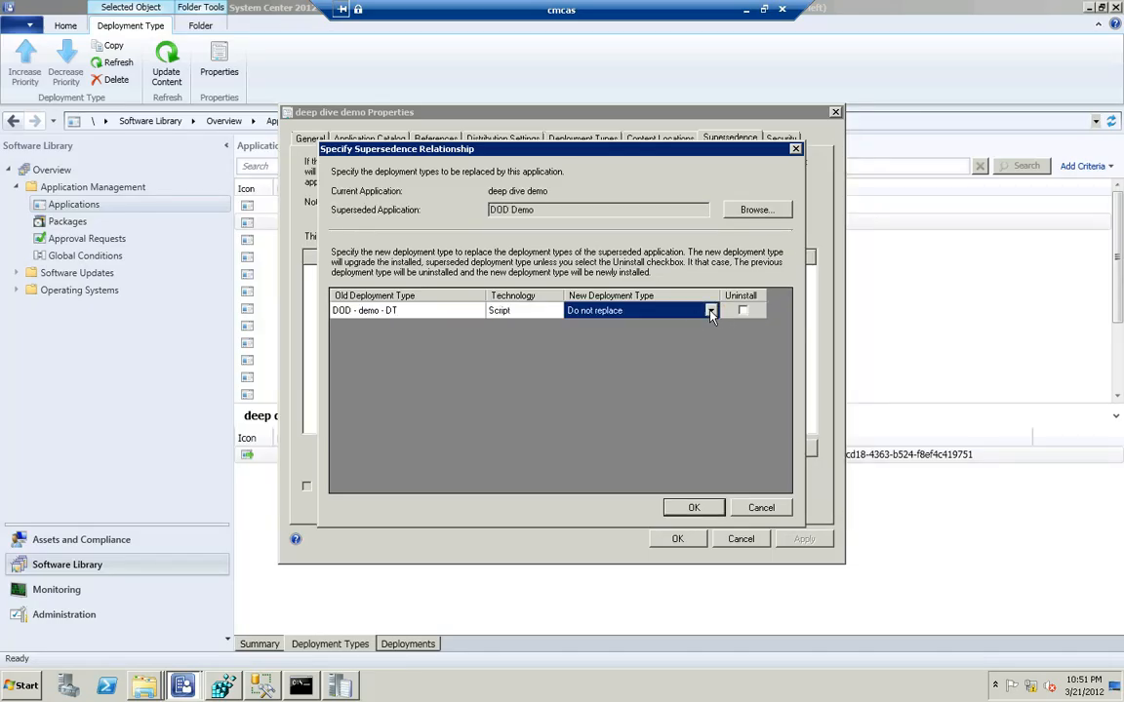
pyautogui.click(711, 310)
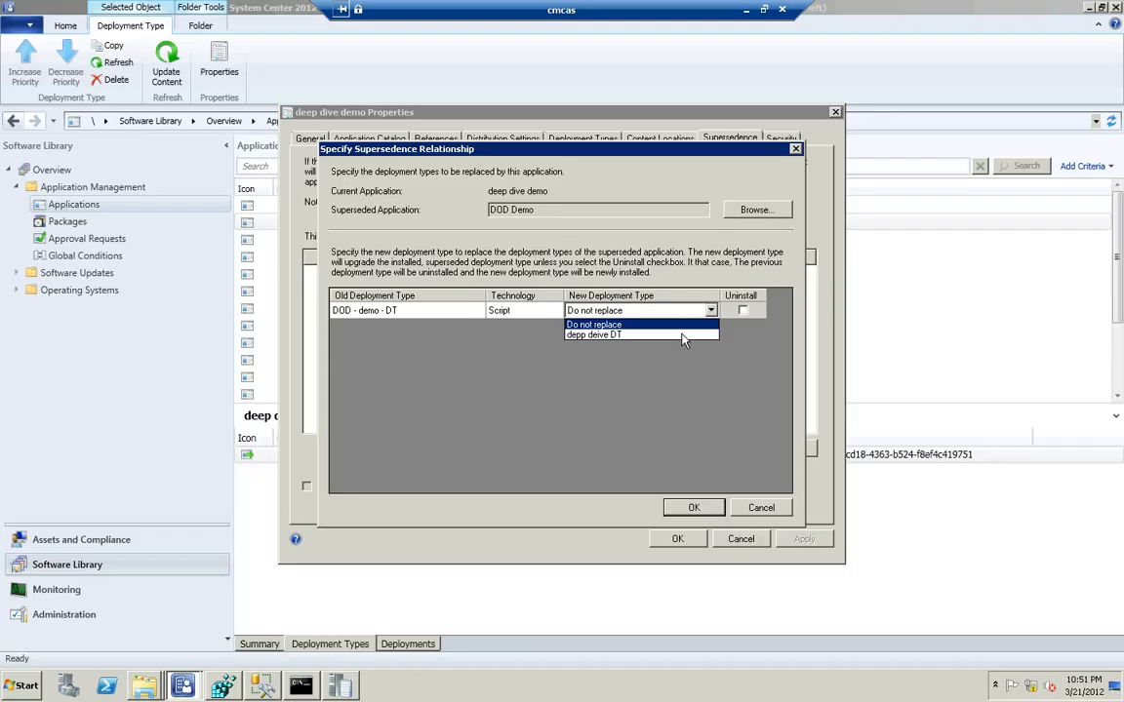
pyautogui.click(683, 337)
pyautogui.click(729, 311)
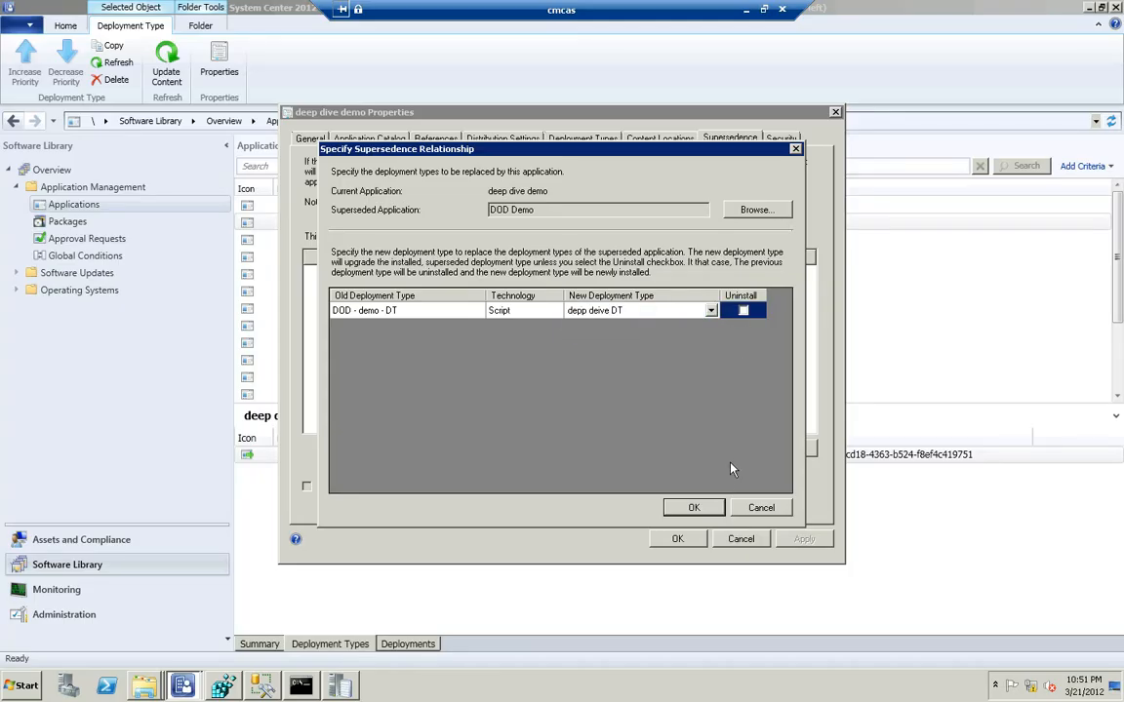
pyautogui.click(695, 508)
pyautogui.click(673, 536)
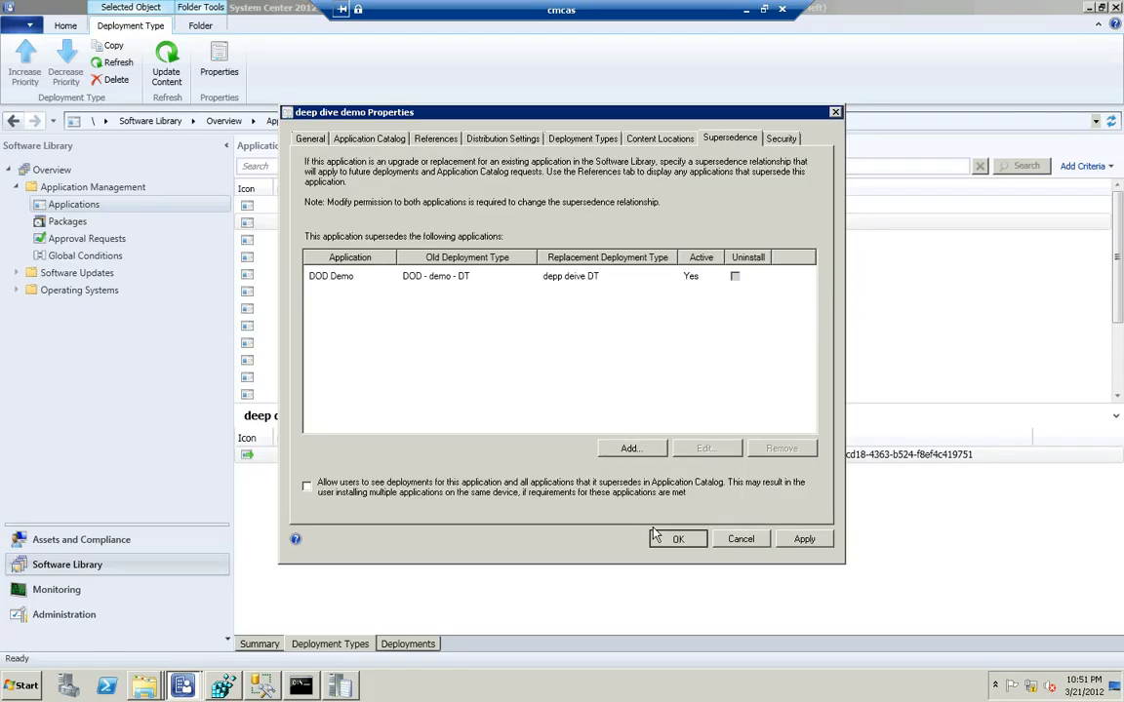
# Back in SQL Server Management Studio, set the relations query's fromCI_ID list to 526, 527, 528, 529 and run only that query
pyautogui.click(261, 687)
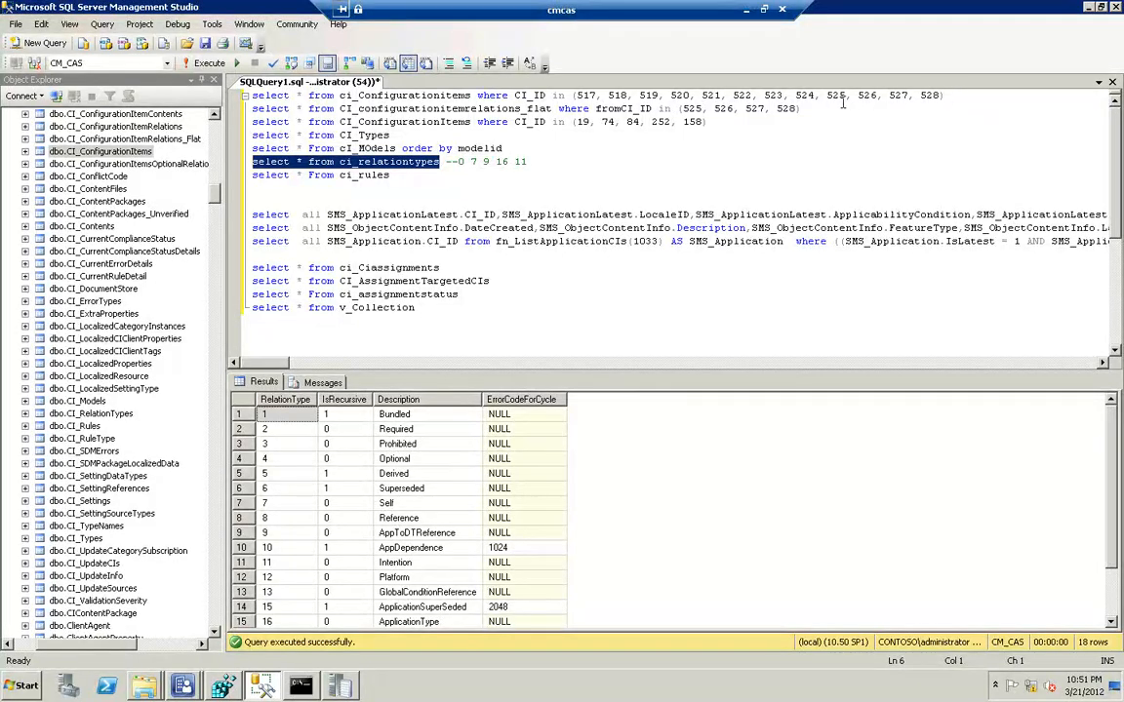
pyautogui.moveTo(800, 109); pyautogui.dragTo(682, 109)
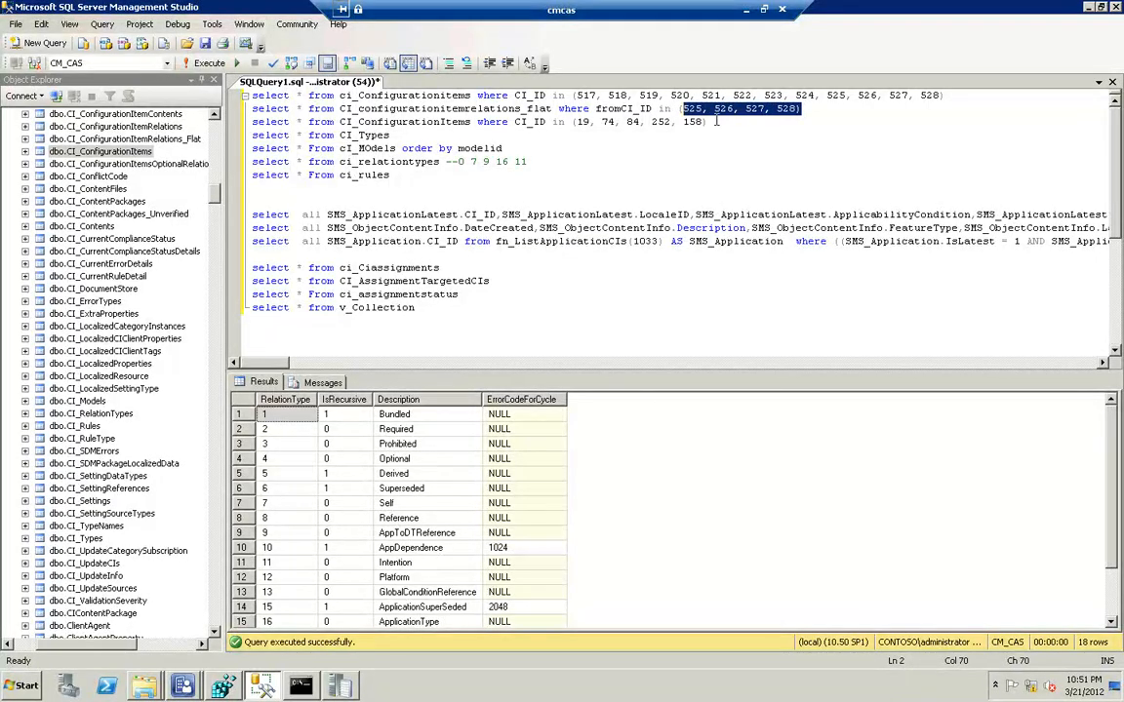
pyautogui.write('526')
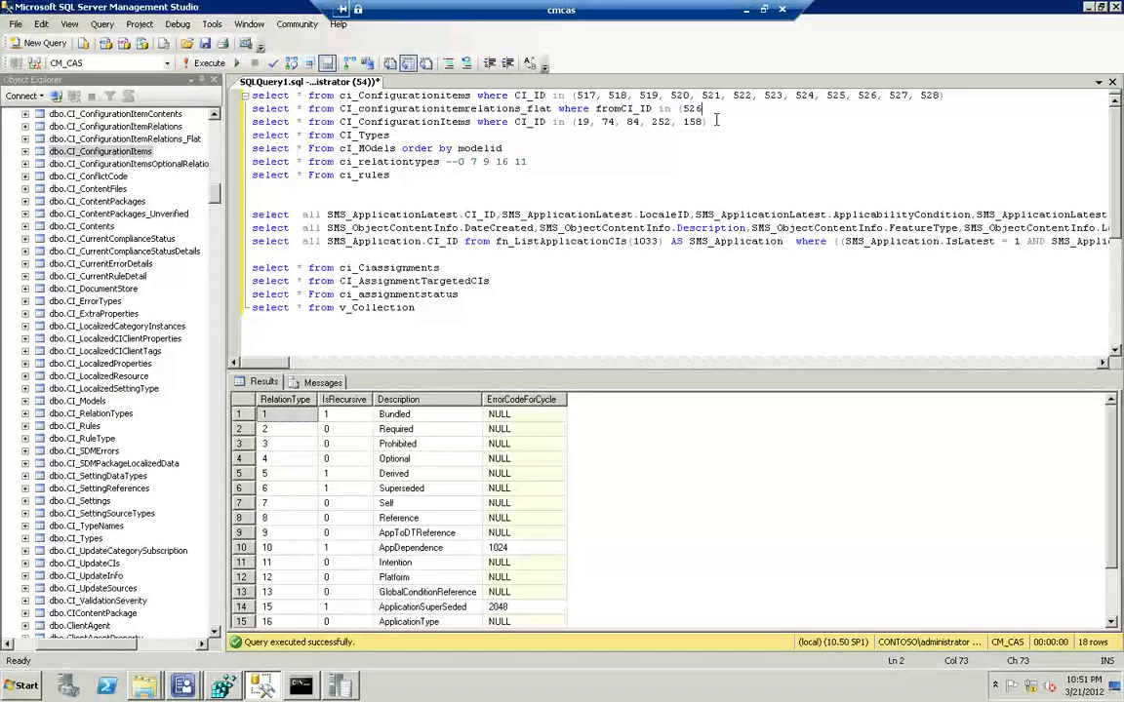
pyautogui.write(', 527, 528')
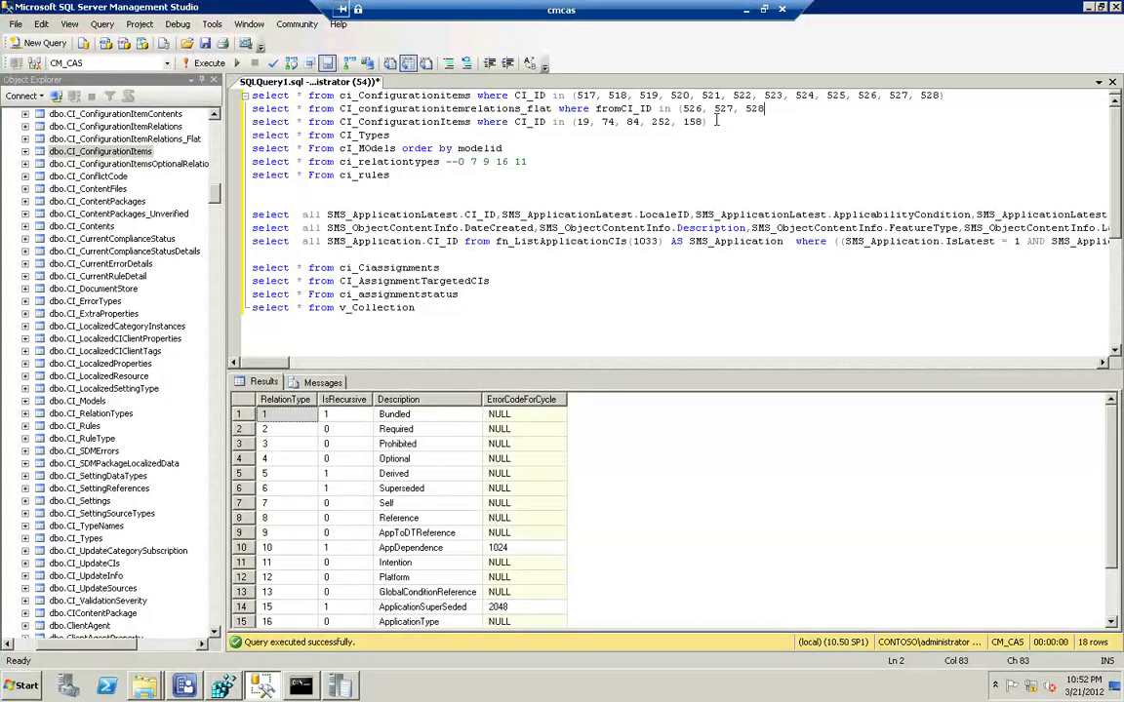
pyautogui.write(', 529')
pyautogui.hotkey('shift', 'Home')
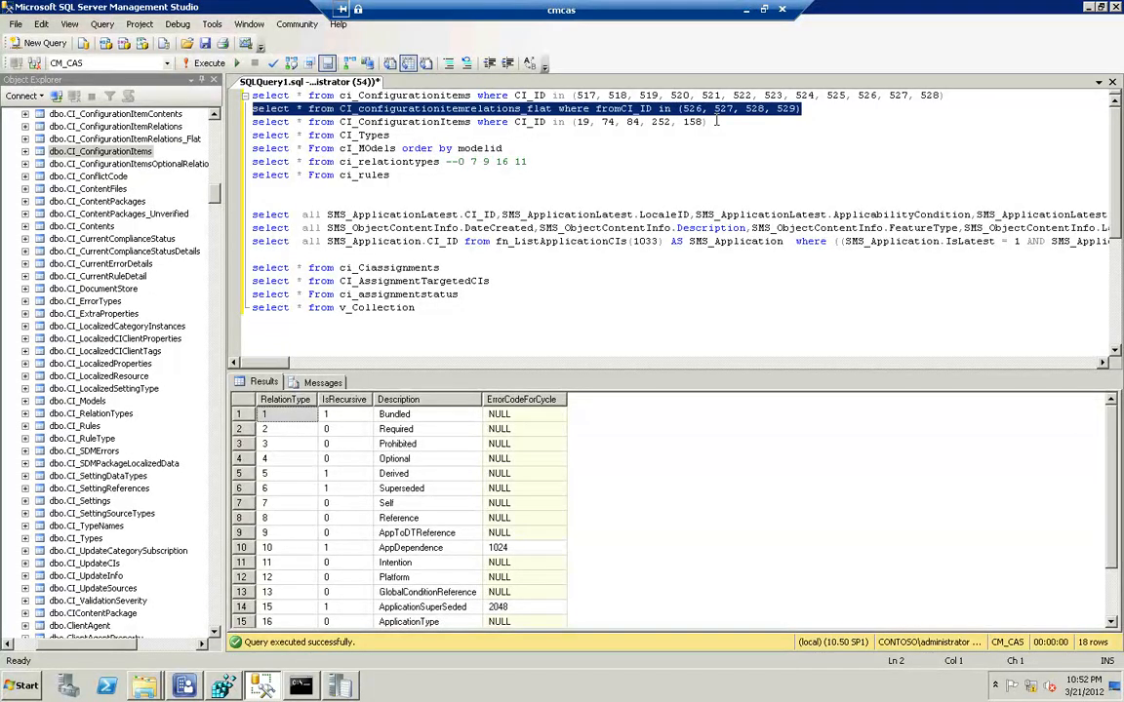
pyautogui.press('F5')
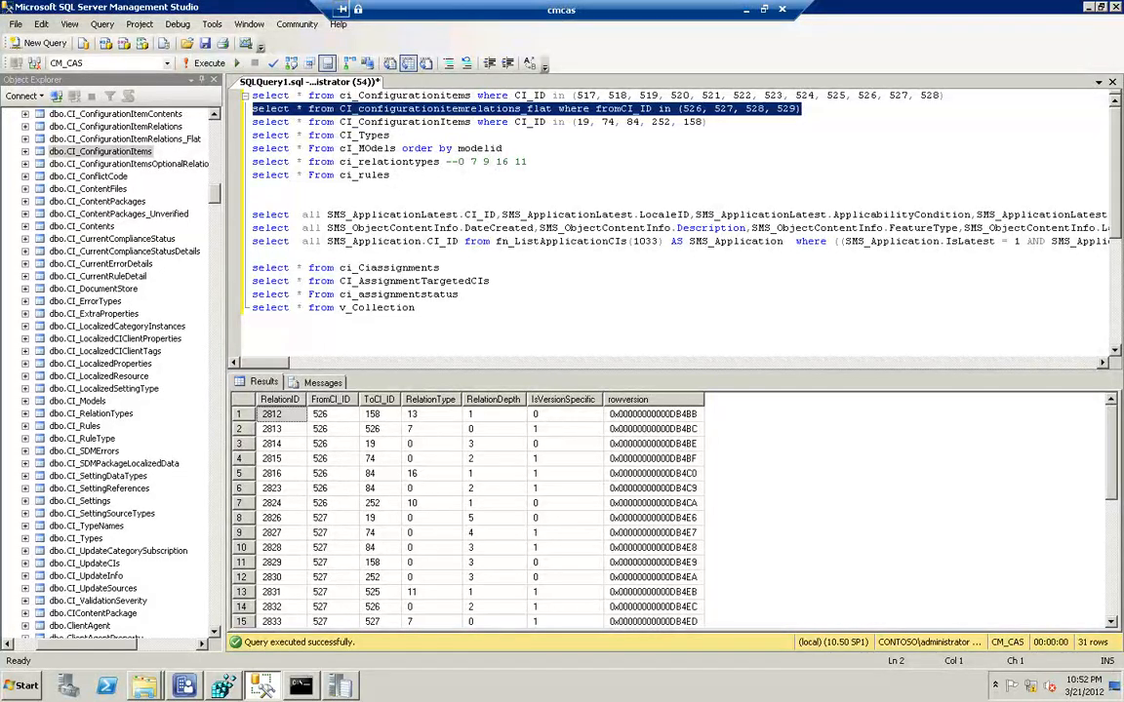
# Examine the relation rows for CIs 526 to 529, comparing their ToCI_ID, RelationType and RelationDepth values
pyautogui.scroll(-2, 673, 215)
pyautogui.scroll(2, 673, 214)
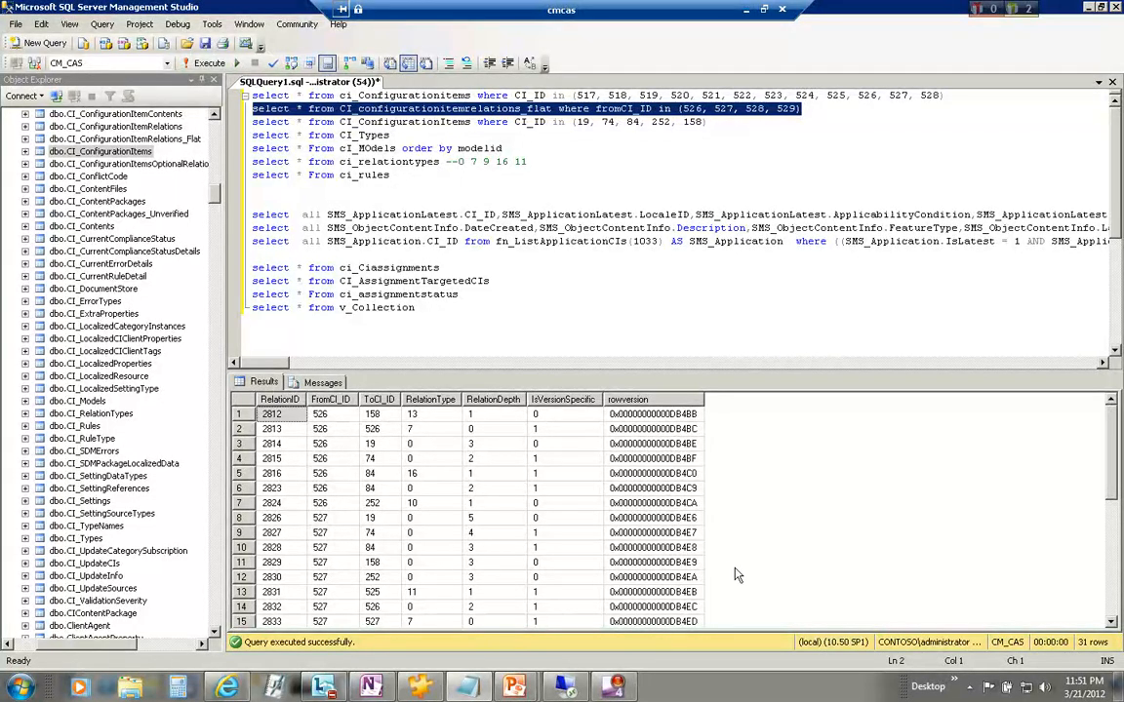
pyautogui.scroll(-3, 737, 576)
pyautogui.scroll(-1, 737, 576)
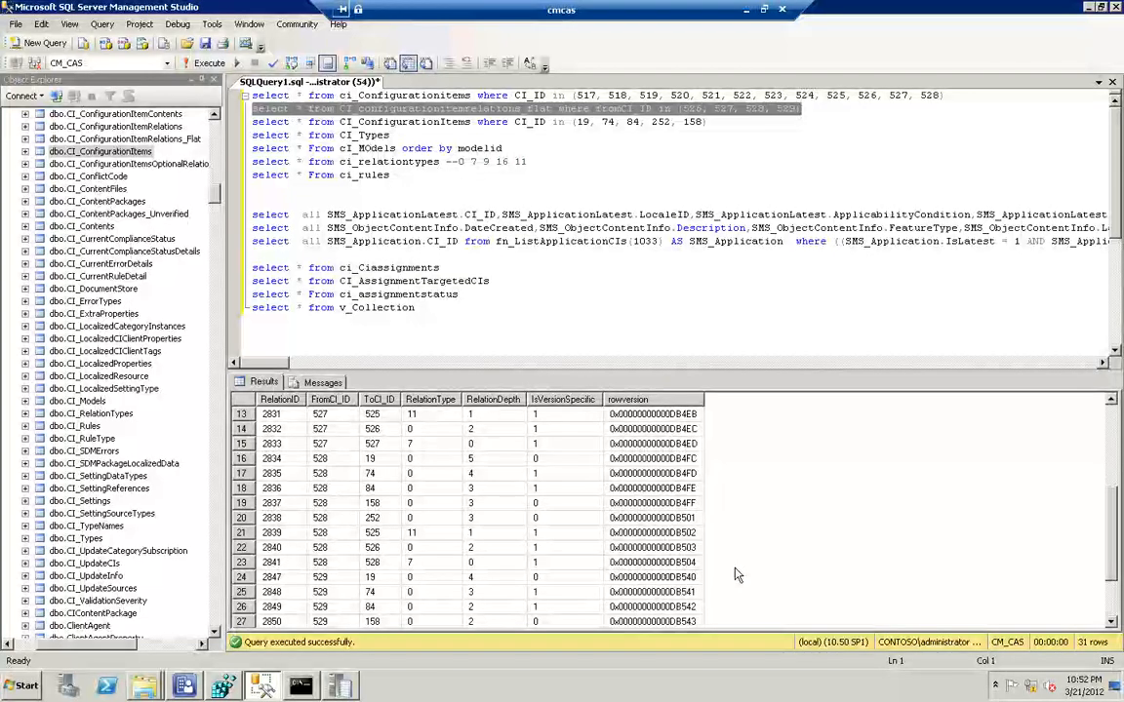
pyautogui.scroll(-2, 736, 576)
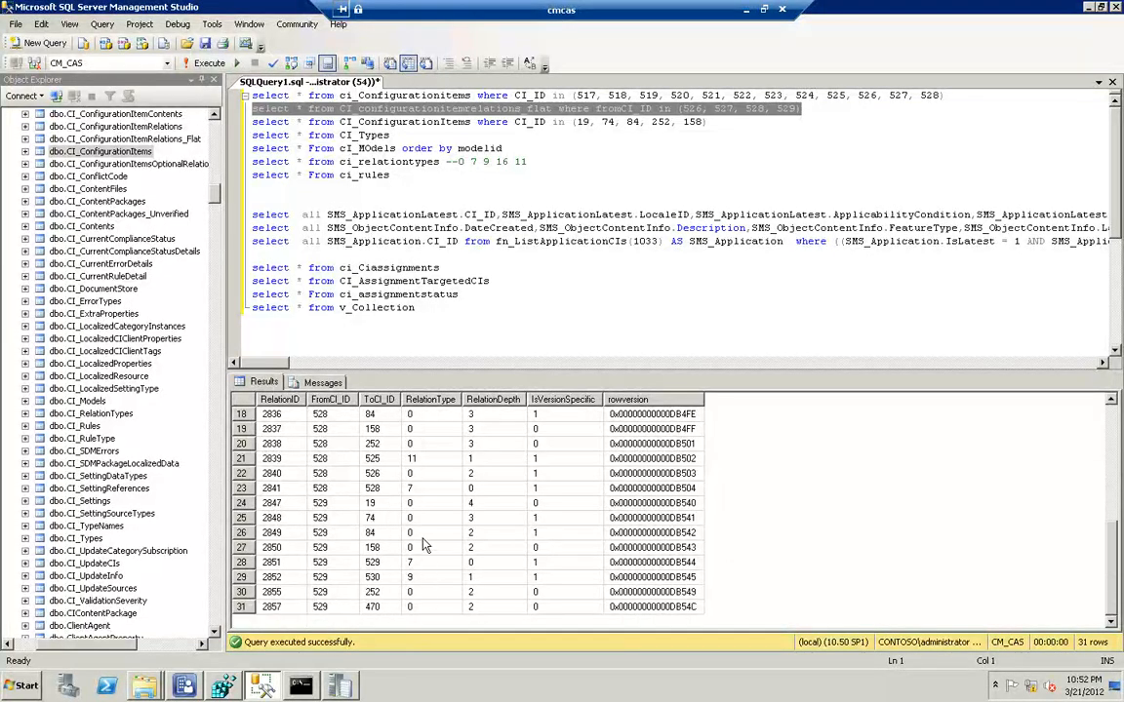
pyautogui.scroll(5, 424, 542)
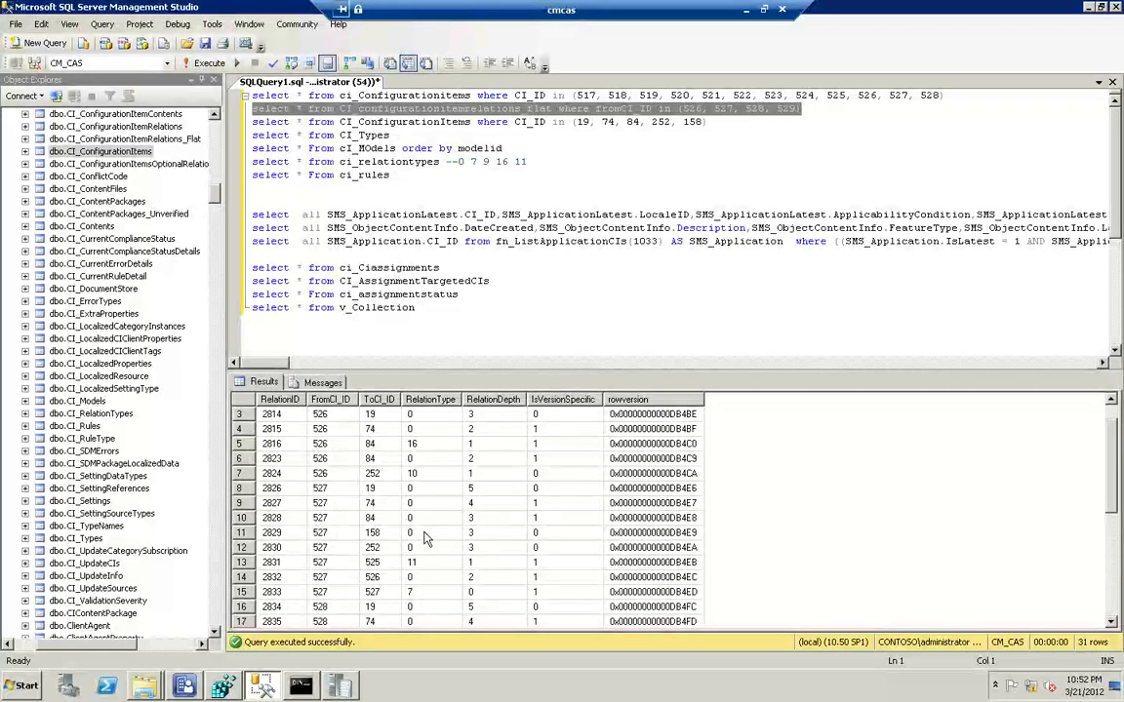
pyautogui.scroll(1, 424, 538)
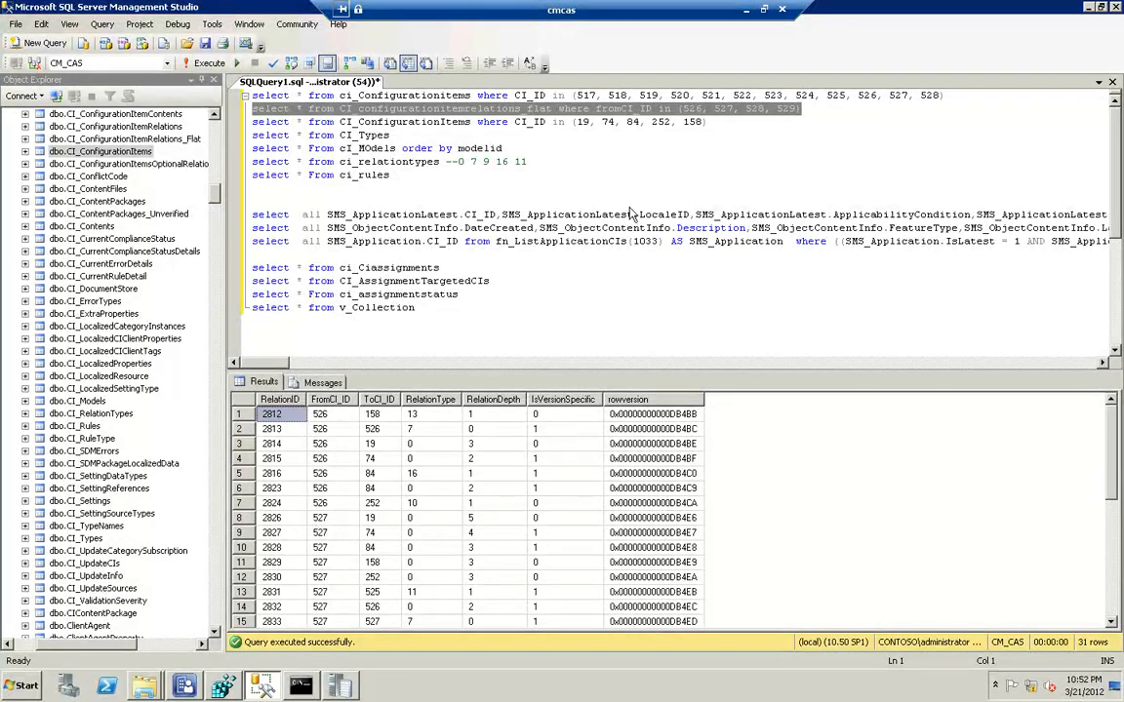
pyautogui.scroll(-1, 699, 150)
# Rerun the CI_configurationitemrelations_flat query for 526 to 529 and check the refreshed rows for the superseding revision
pyautogui.click(813, 114)
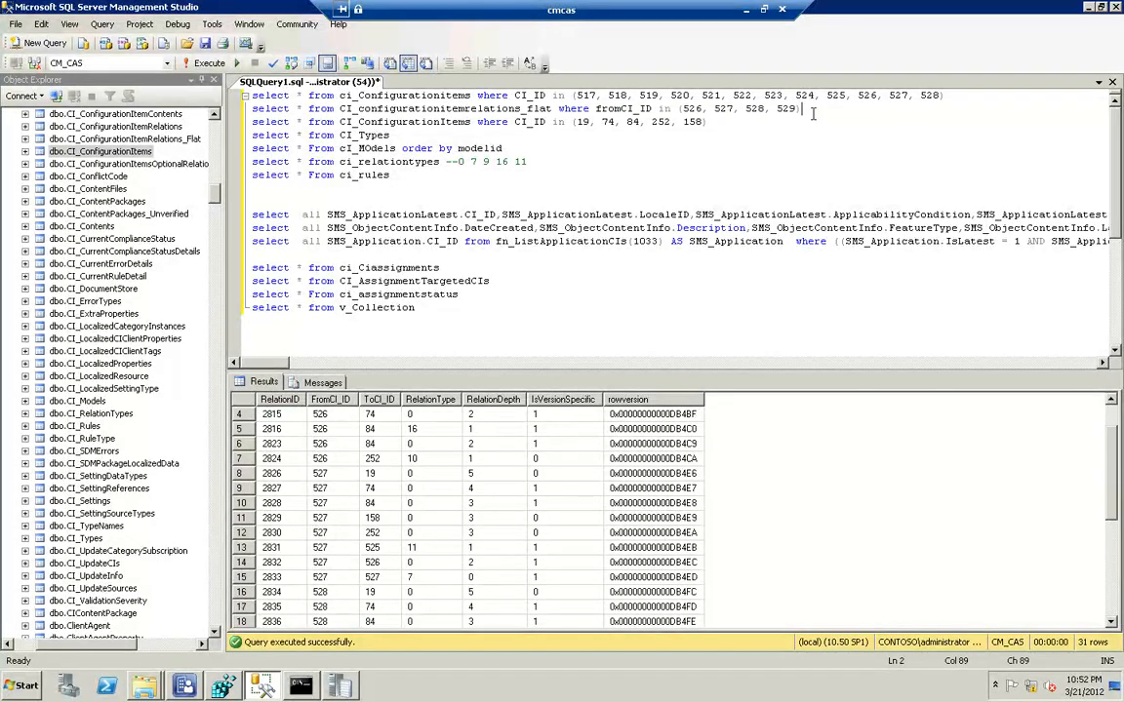
pyautogui.hotkey('shift', 'Home')
pyautogui.press('F5')
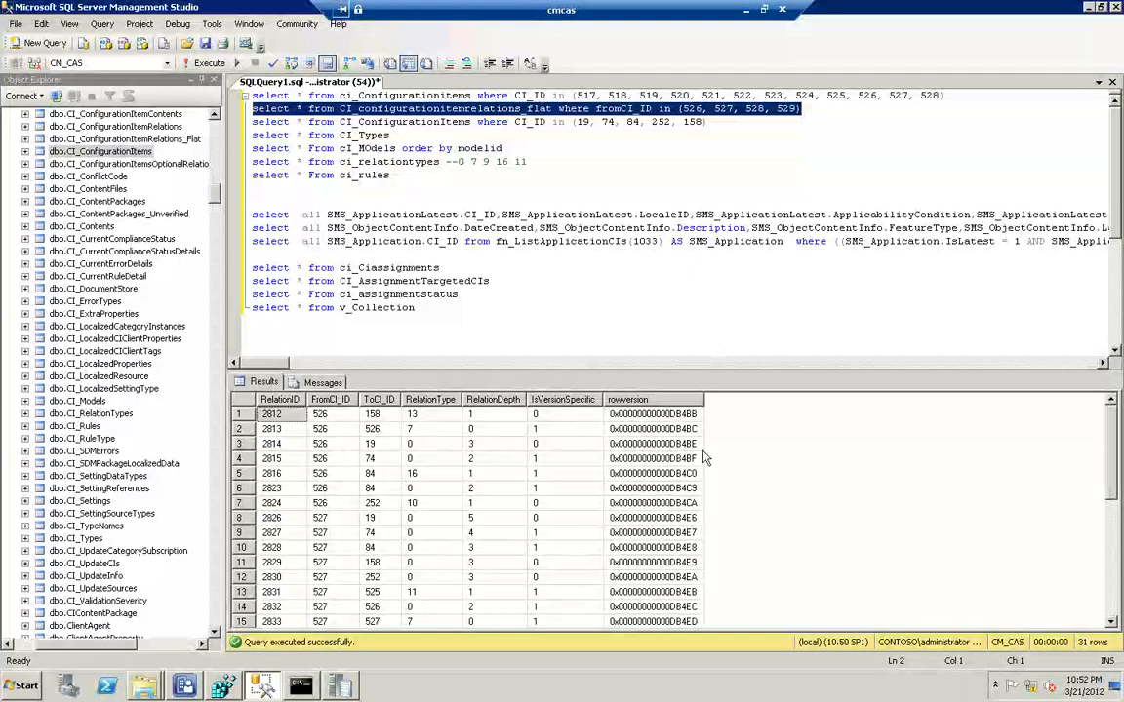
pyautogui.click(739, 524)
pyautogui.scroll(-3, 739, 524)
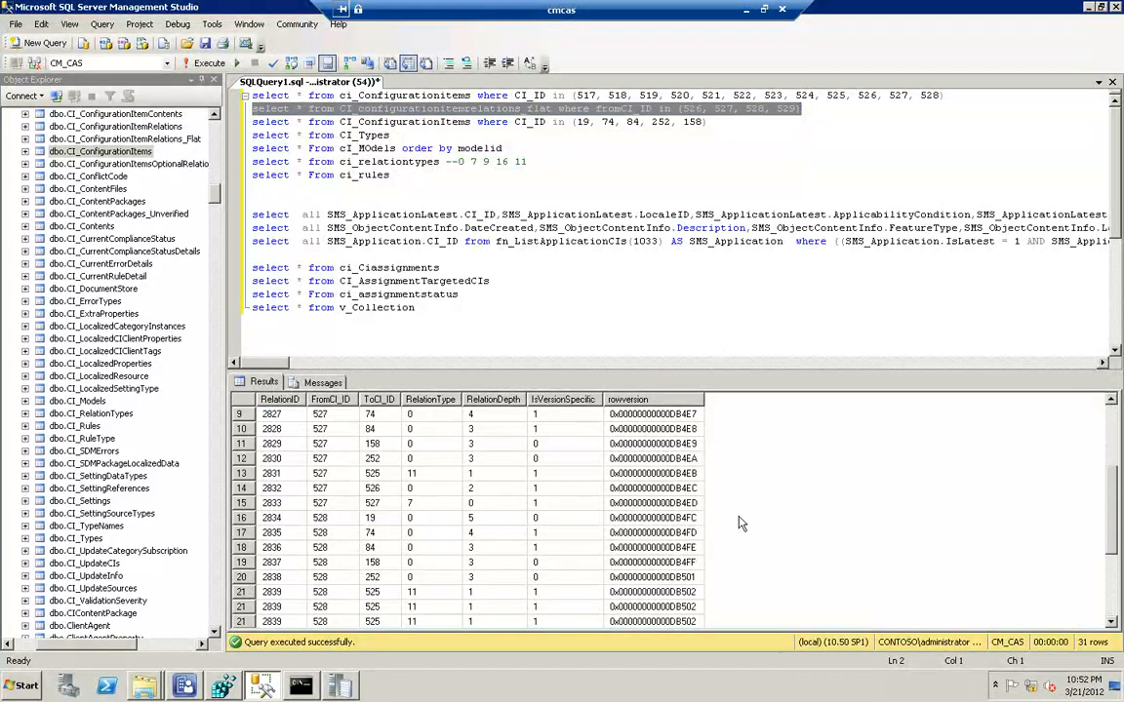
# Review the remaining relation rows for CIs 527, 528 and 529 in the query results
pyautogui.scroll(-3, 739, 520)
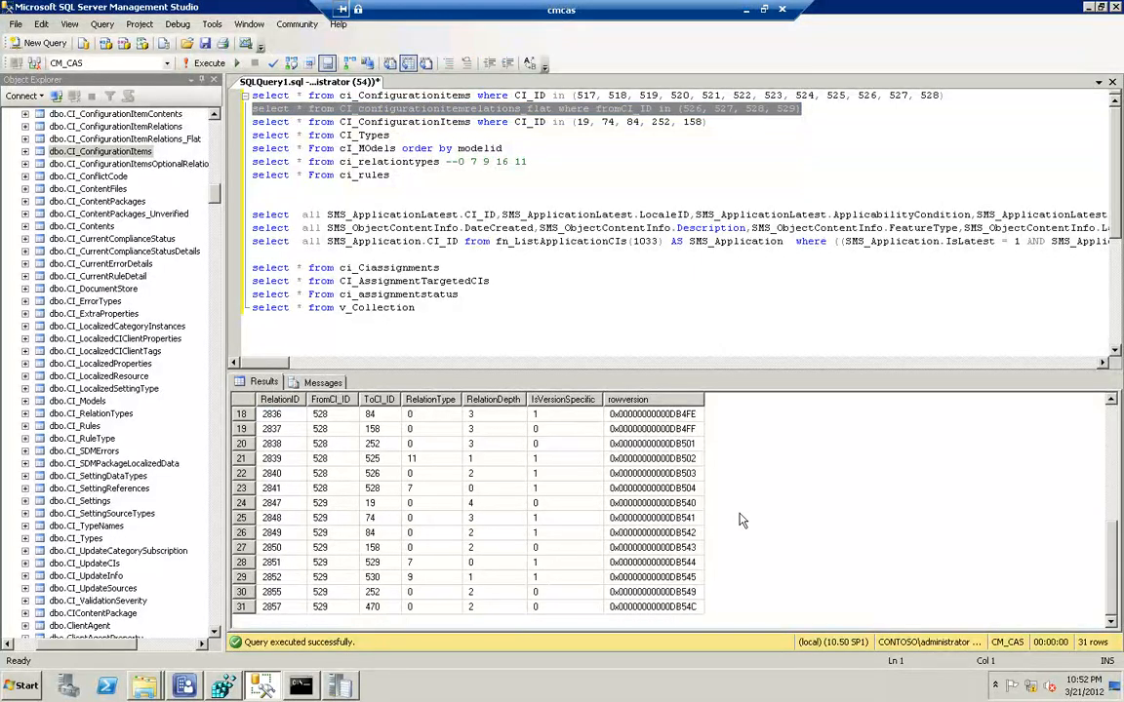
pyautogui.scroll(3, 741, 517)
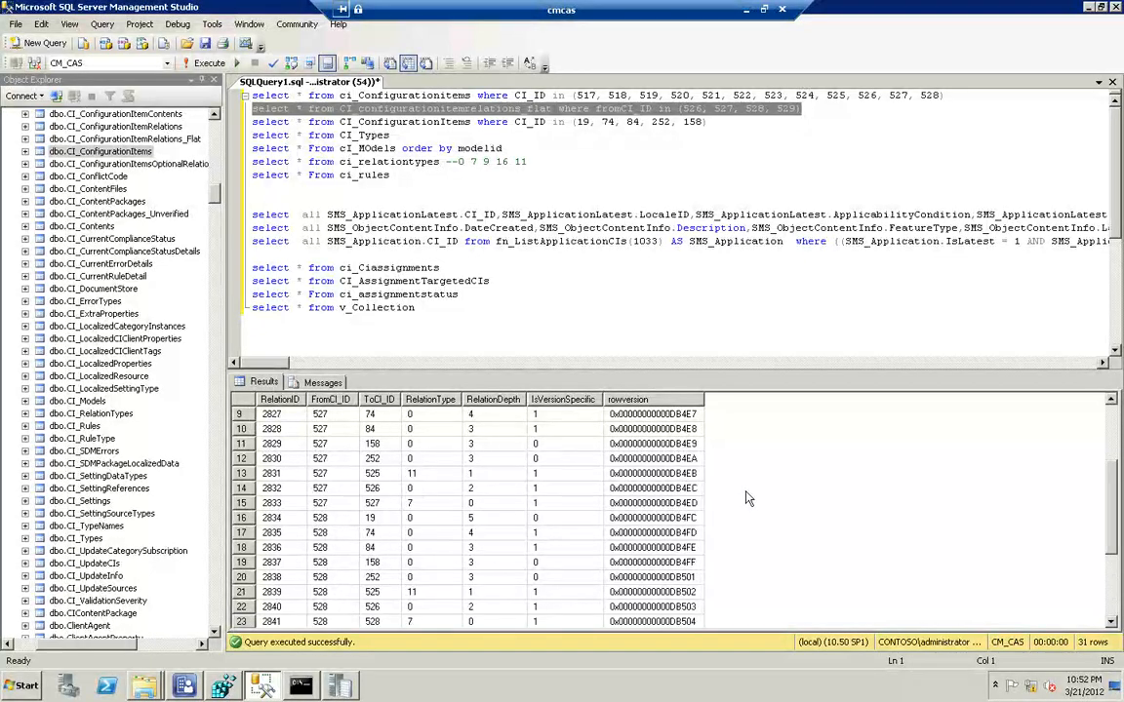
pyautogui.scroll(2, 683, 546)
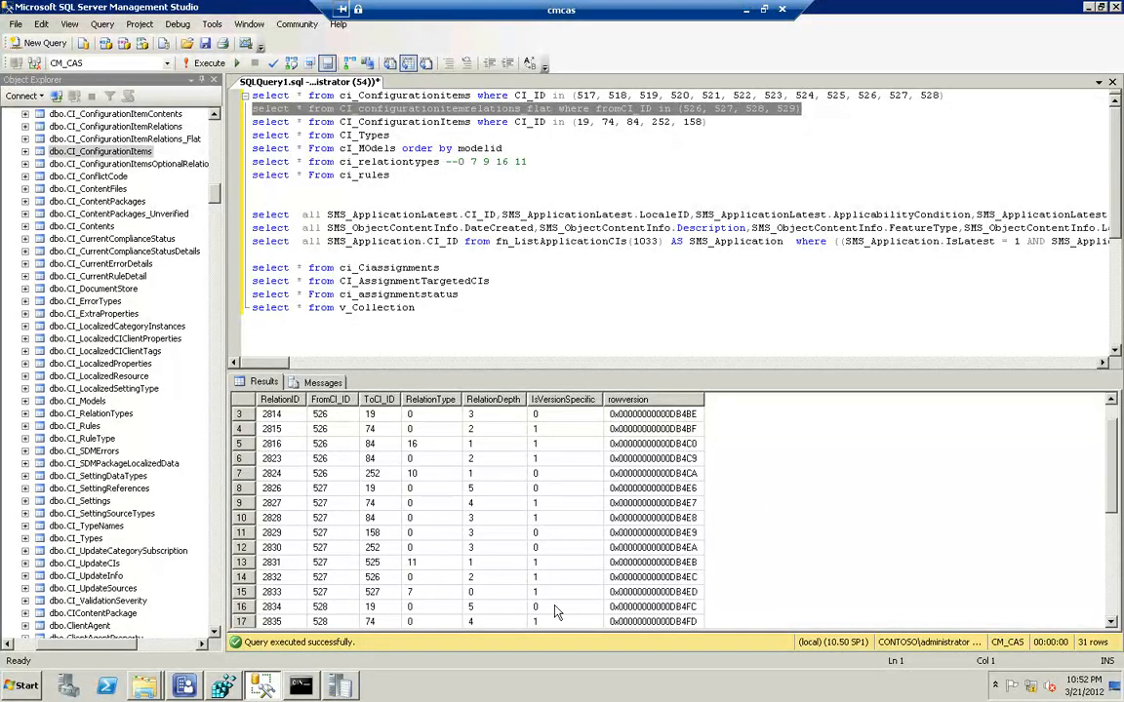
# Switch to the Configuration Manager Trace Log Tool and check smsdbmon.log for the CI numbers of the dropped .CIN files
pyautogui.click(341, 685)
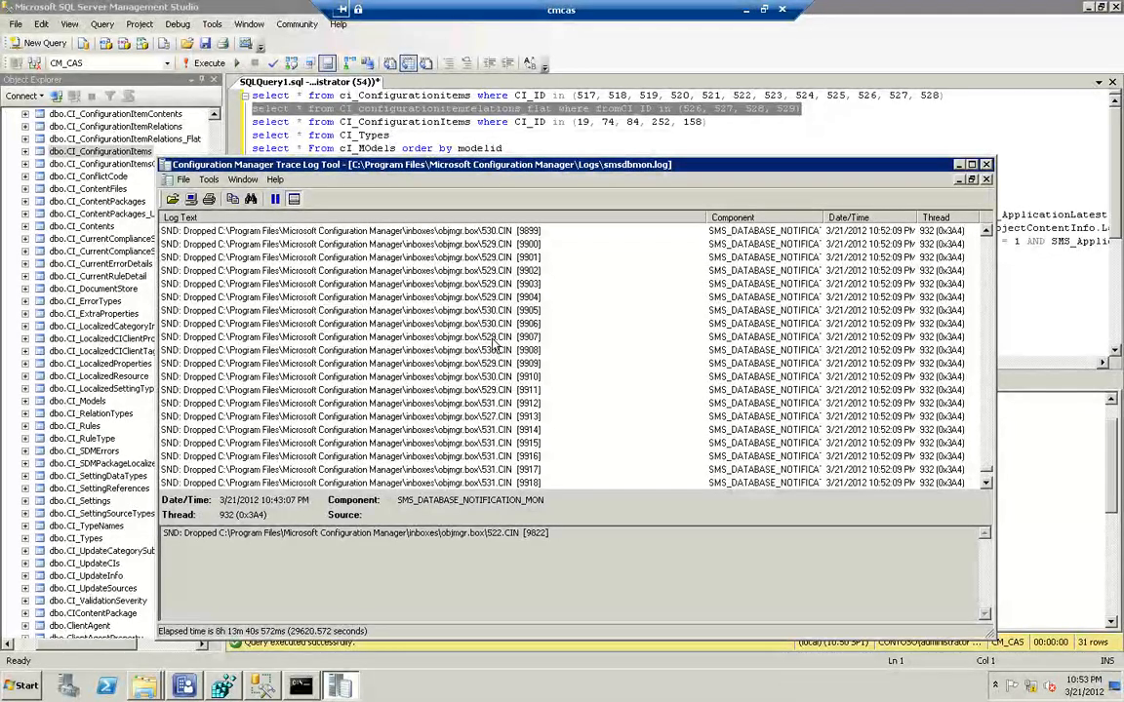
pyautogui.scroll(2, 496, 331)
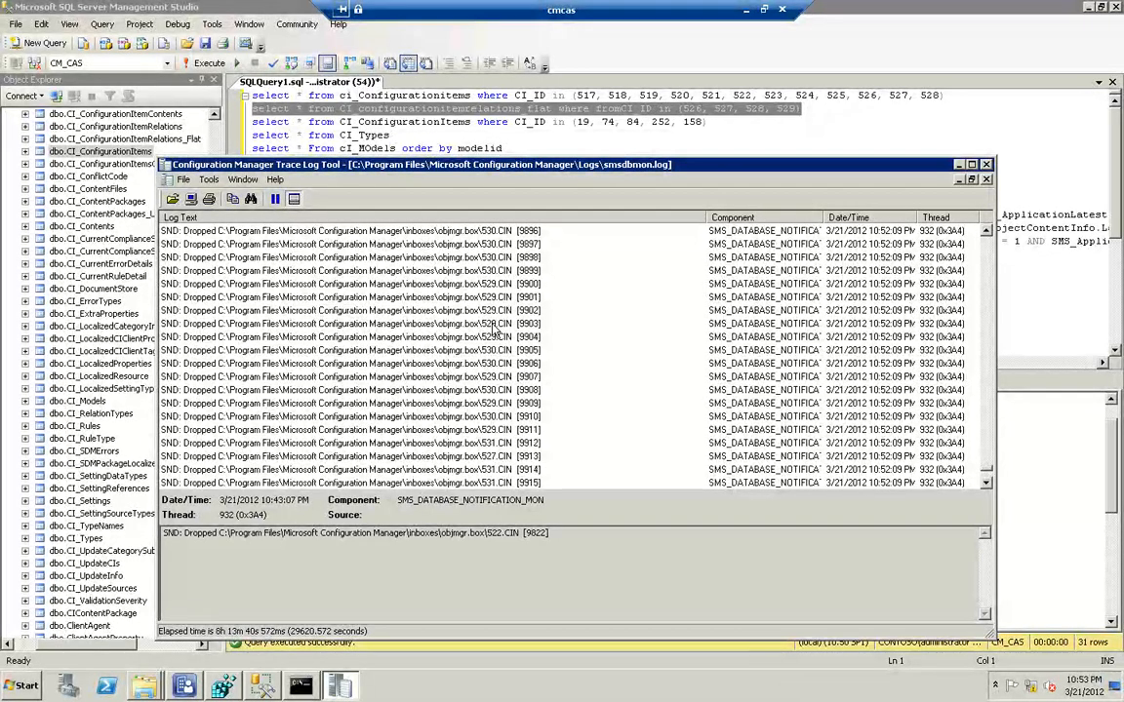
pyautogui.scroll(3, 494, 300)
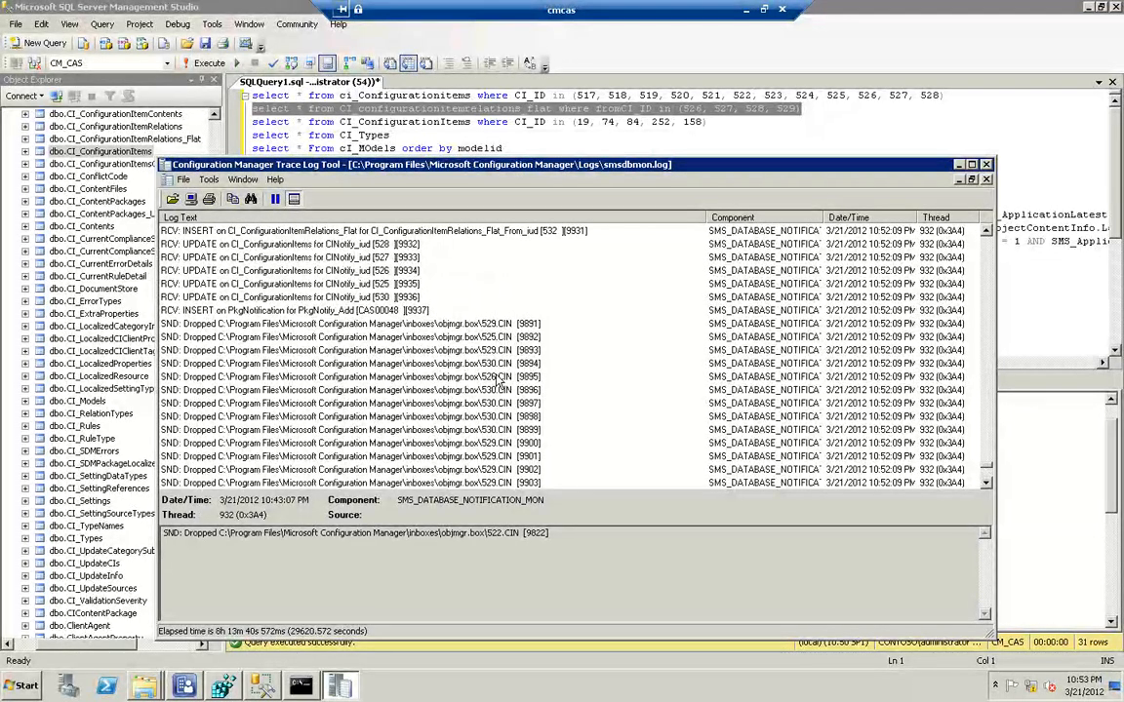
pyautogui.scroll(-2, 499, 336)
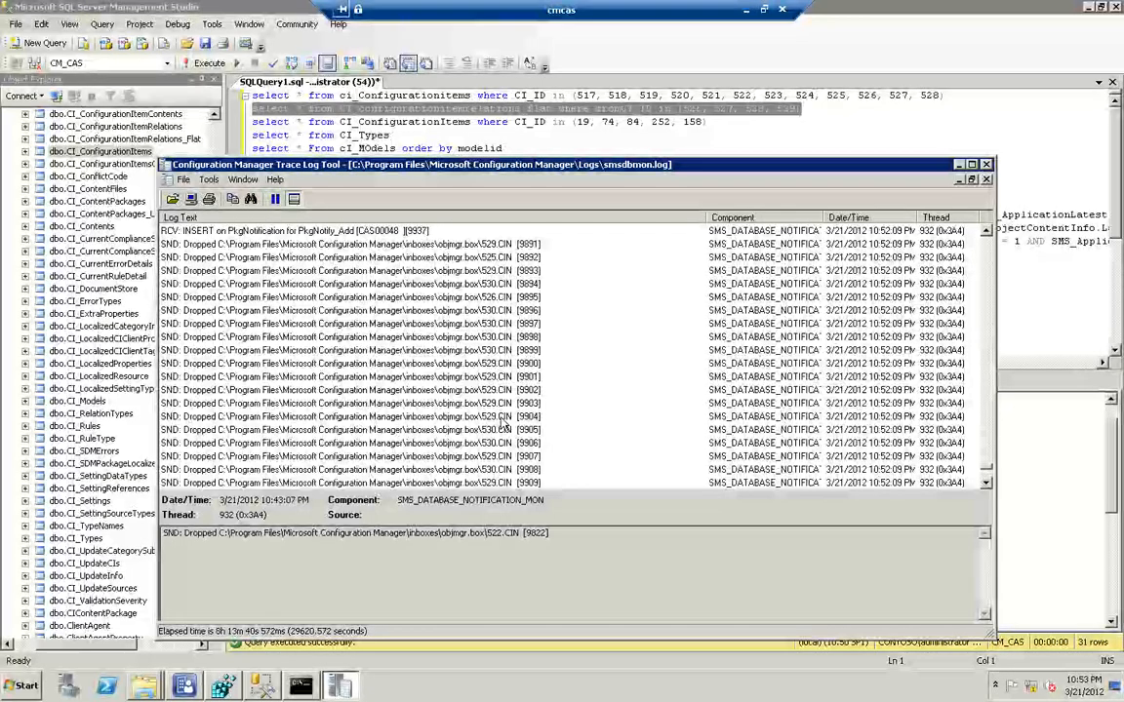
pyautogui.scroll(-1, 502, 424)
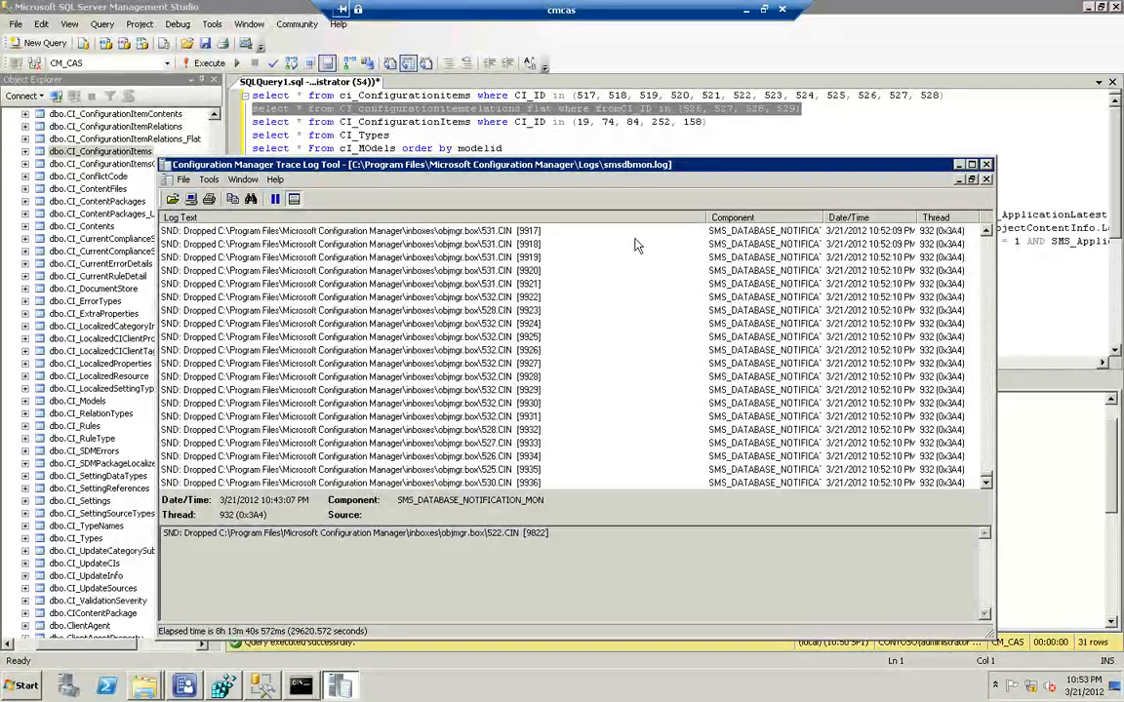
# Back in SQL Server Management Studio, set the relations query's fromCI_ID list to 525, 526, 527, 528, 529, 530, 531, 532 and run only that query
pyautogui.click(730, 108)
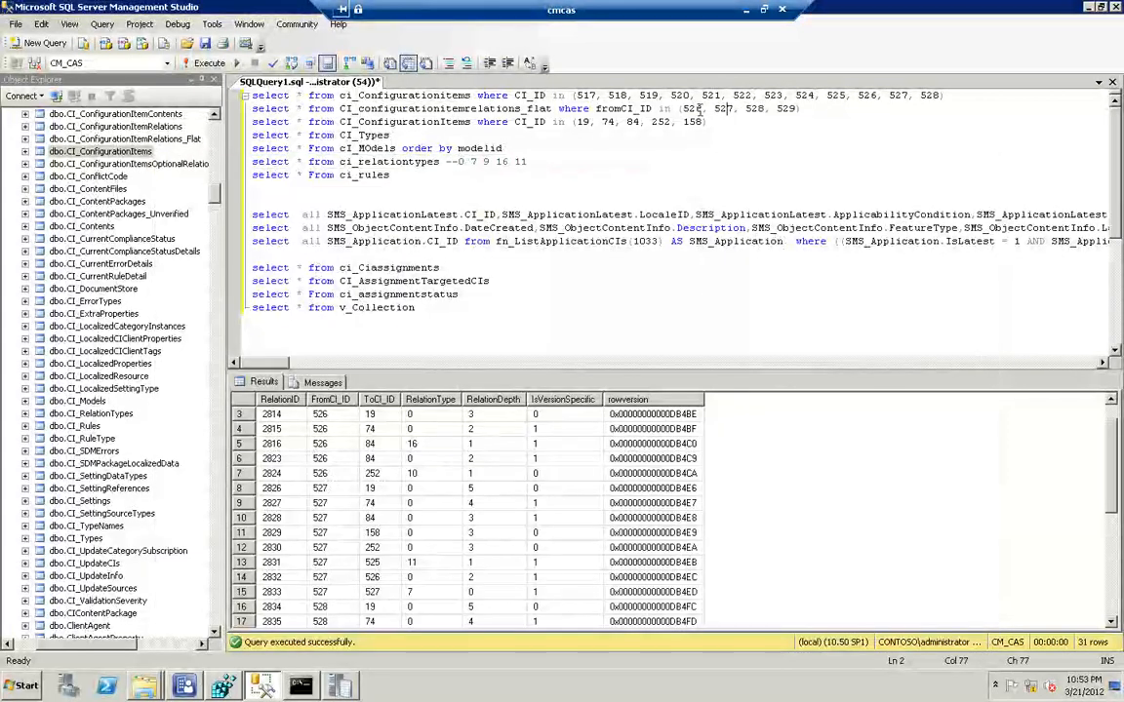
pyautogui.click(682, 108)
pyautogui.write('525, 52')
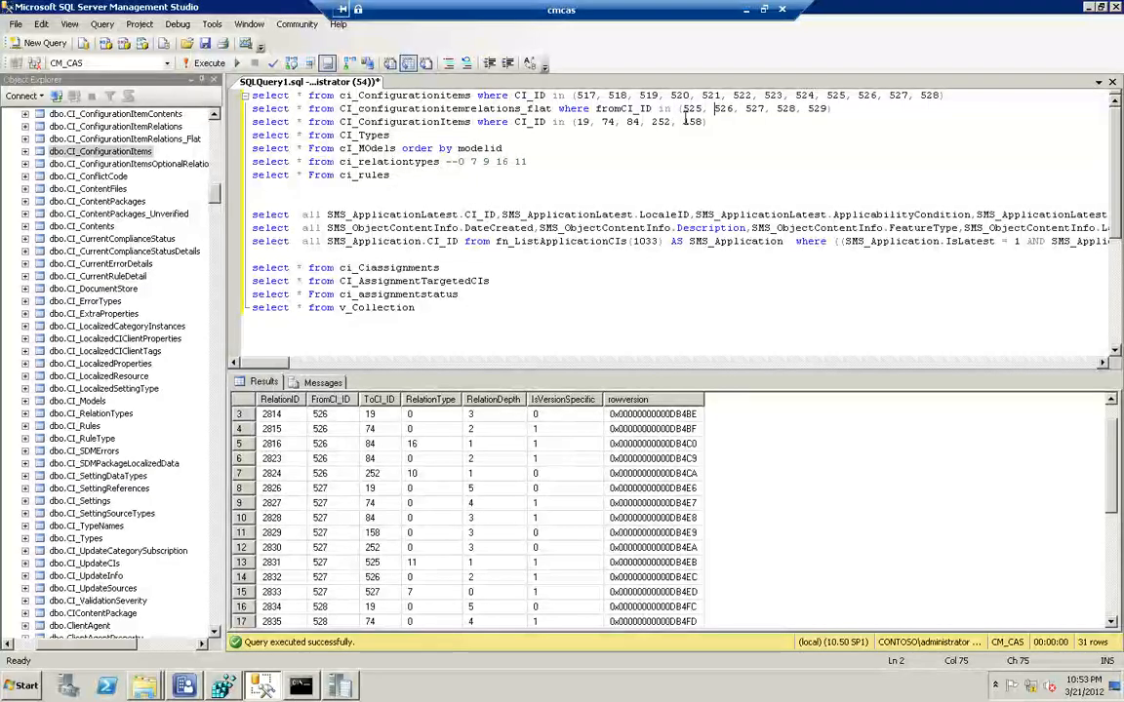
pyautogui.press('End')
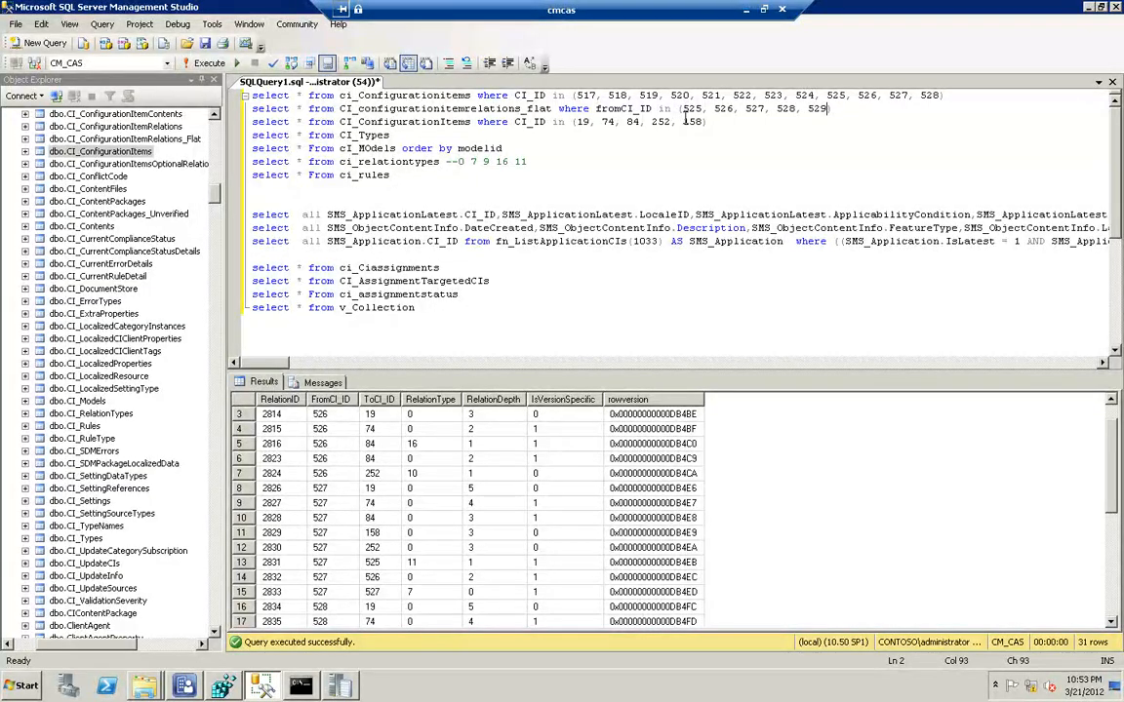
pyautogui.write('529, 530, 531, 532')
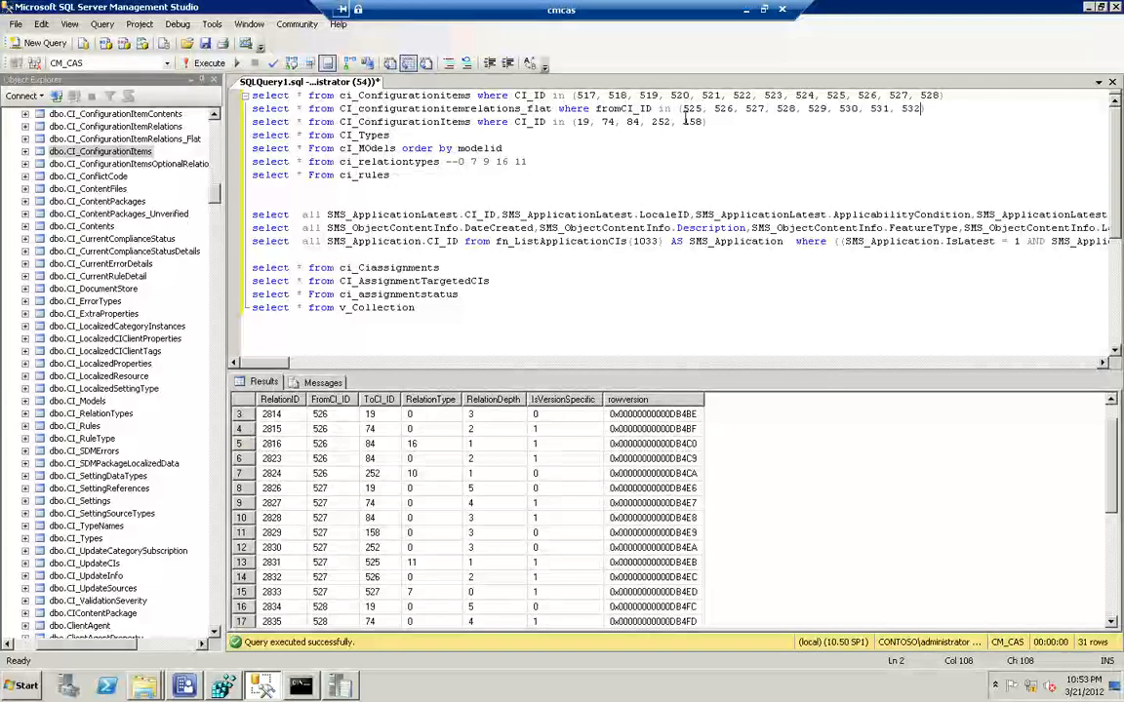
pyautogui.write(')')
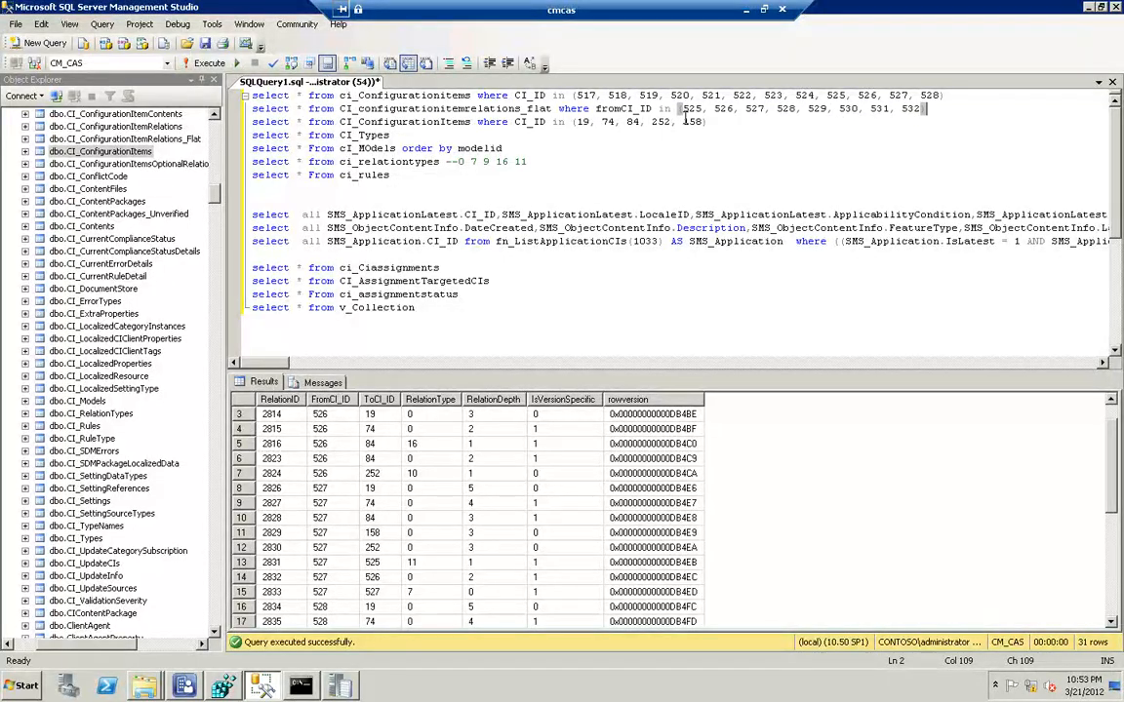
pyautogui.hotkey('shift', 'Home')
pyautogui.press('F5')
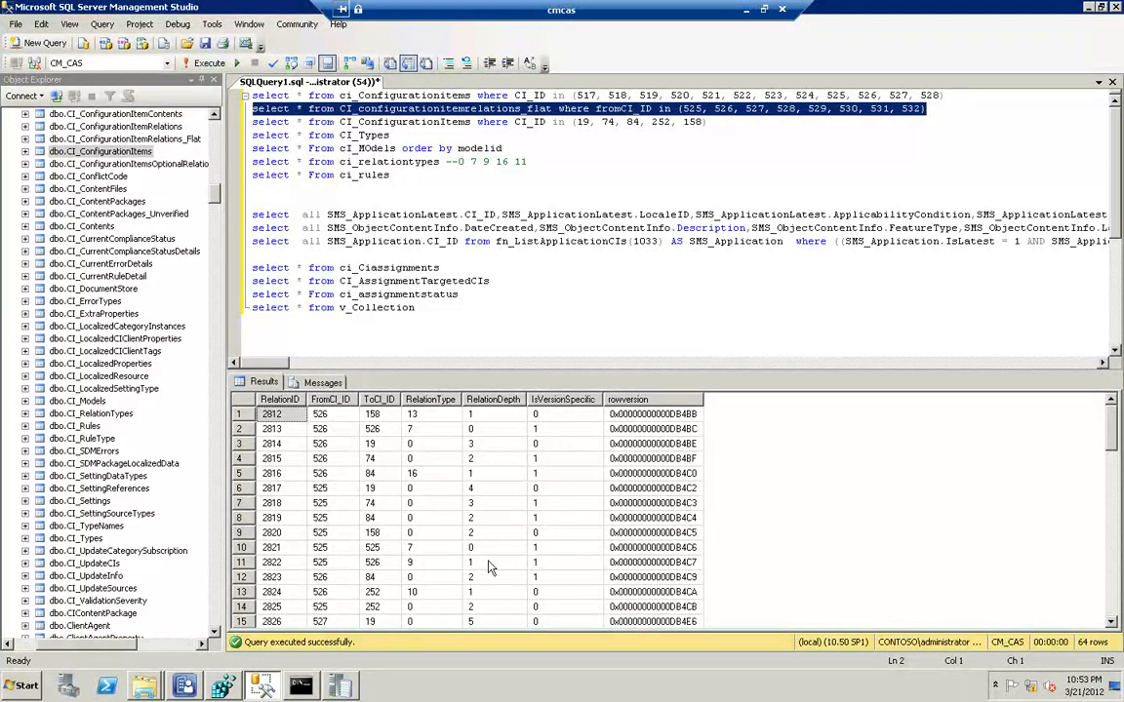
# Scan the relation rows of the new revision, and run only the ci_relationtypes query to look up the relation type descriptions
pyautogui.click(773, 548)
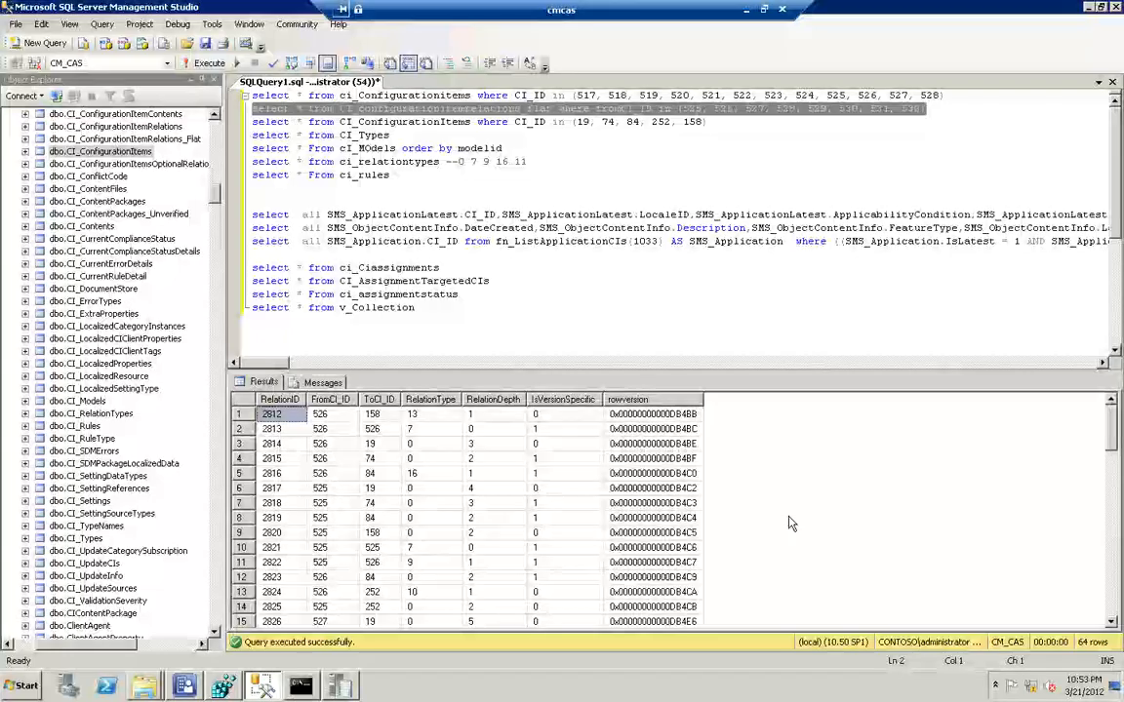
pyautogui.scroll(-2, 791, 522)
pyautogui.scroll(-2, 790, 522)
pyautogui.scroll(-2, 788, 525)
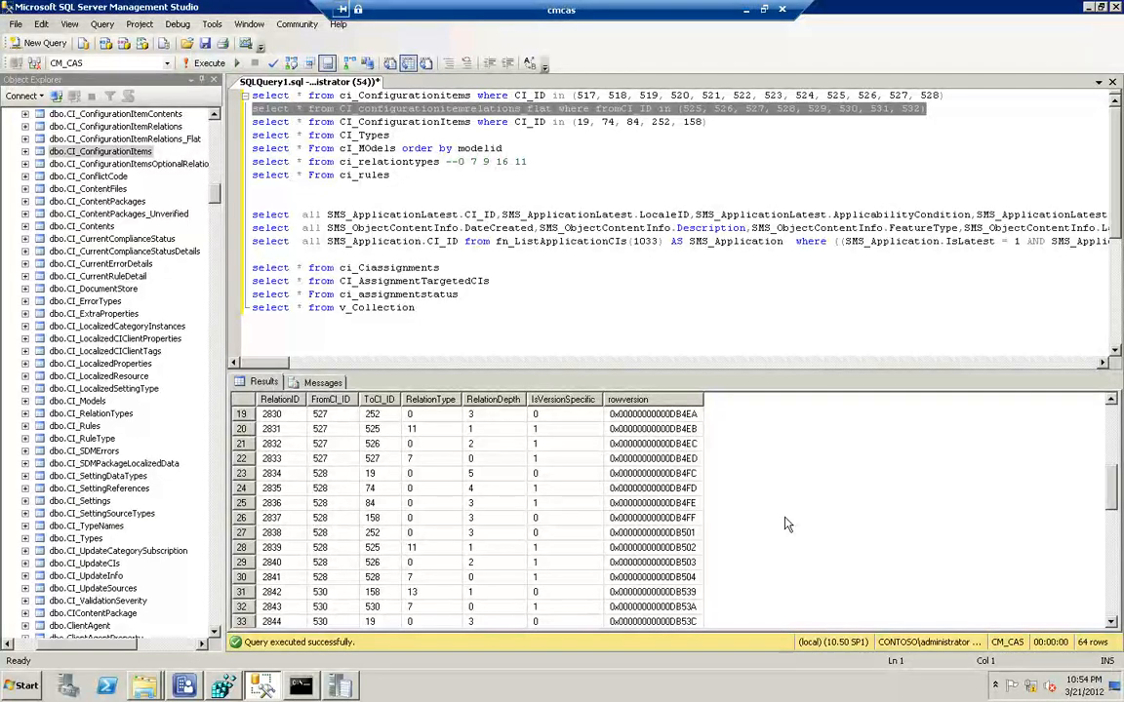
pyautogui.scroll(-3, 788, 524)
pyautogui.scroll(-3, 788, 525)
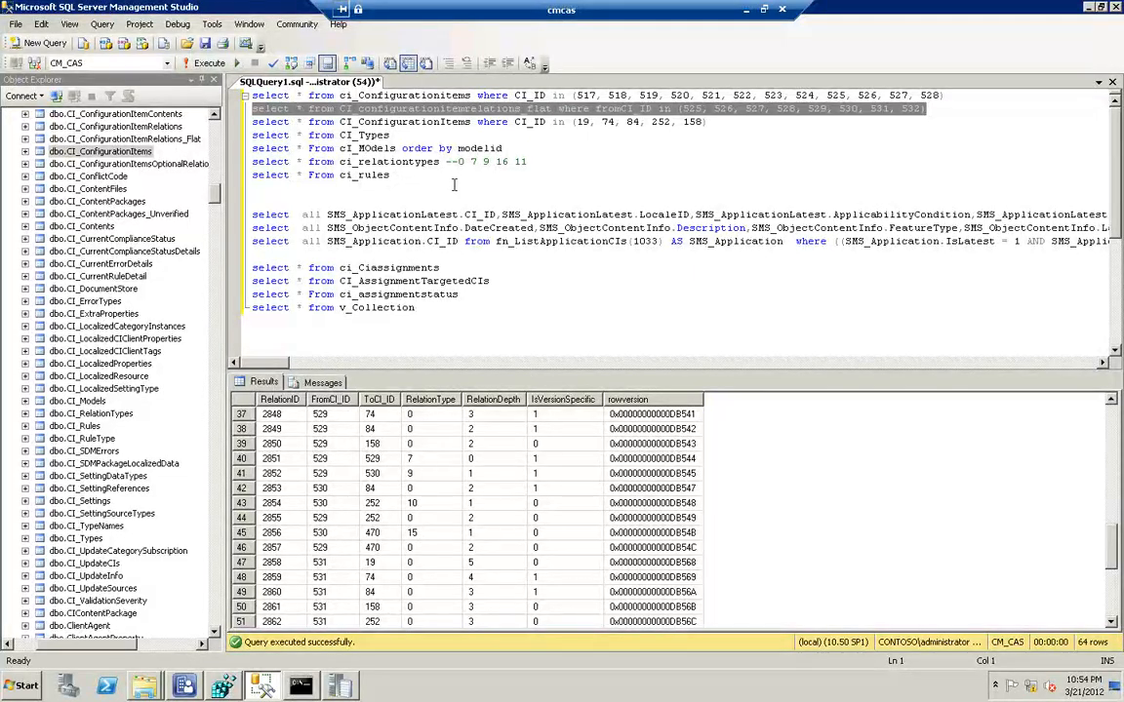
pyautogui.moveTo(438, 161); pyautogui.dragTo(233, 161)
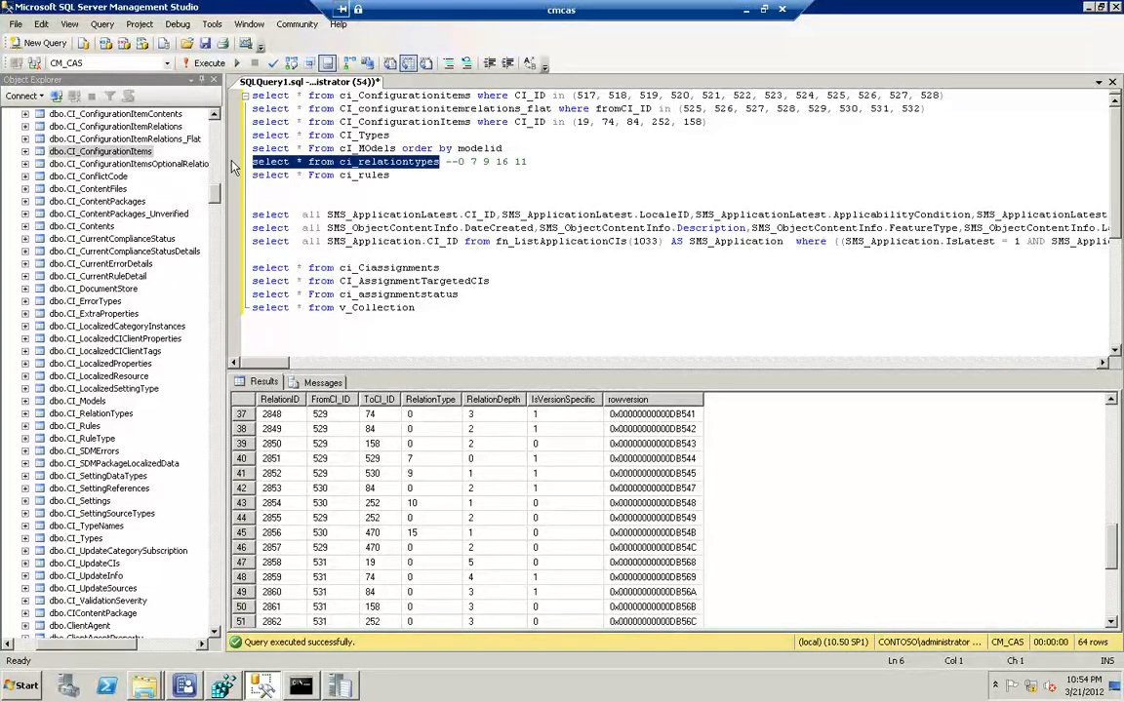
pyautogui.press('F5')
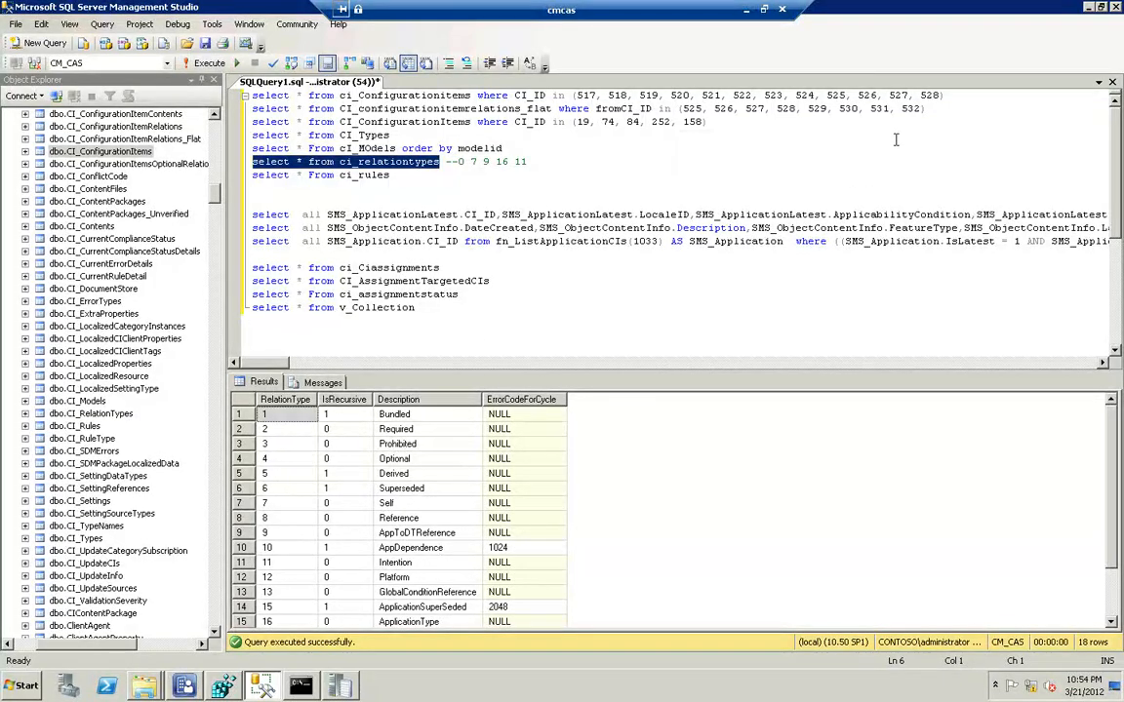
# Rerun only the CI_configurationitemrelations_flat query for CIs 525 to 532
pyautogui.click(914, 109)
pyautogui.moveTo(914, 108); pyautogui.dragTo(421, 108)
pyautogui.click(245, 122)
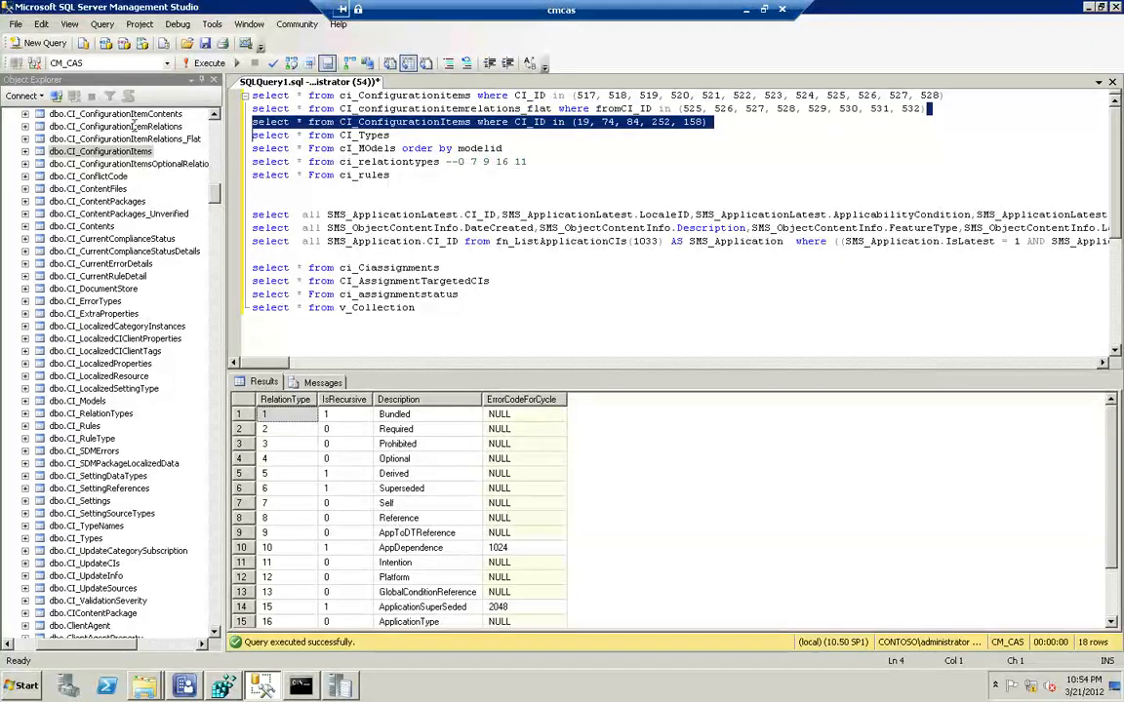
pyautogui.press('Up')
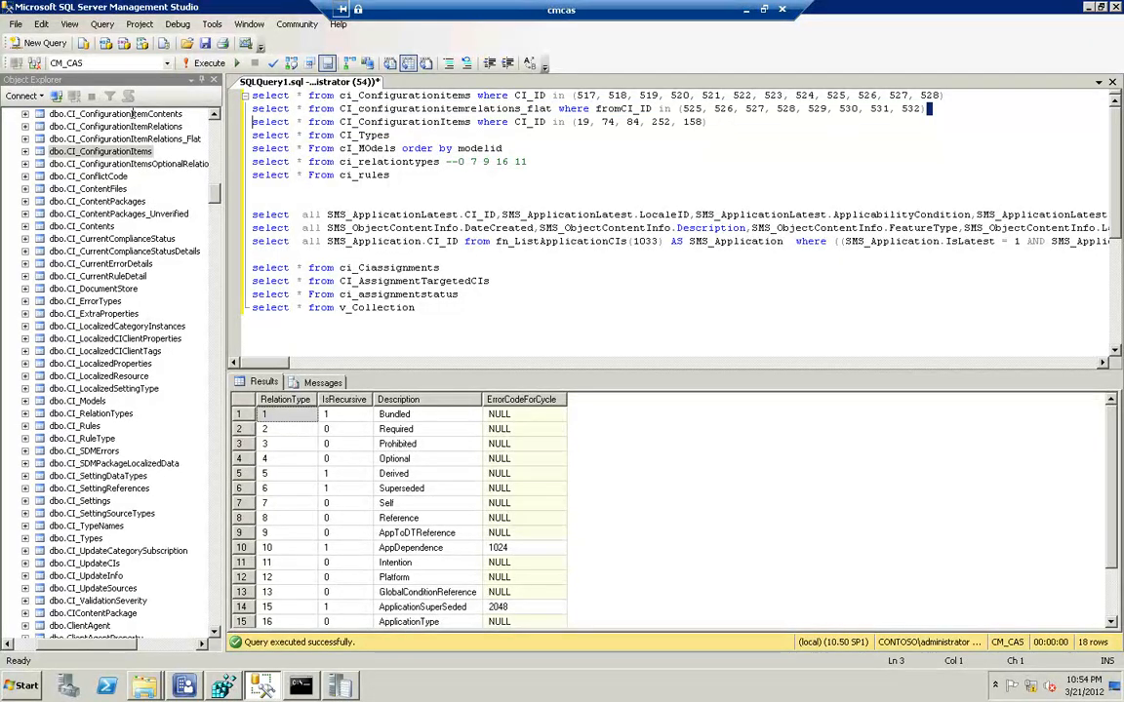
pyautogui.hotkey('shift', 'Up')
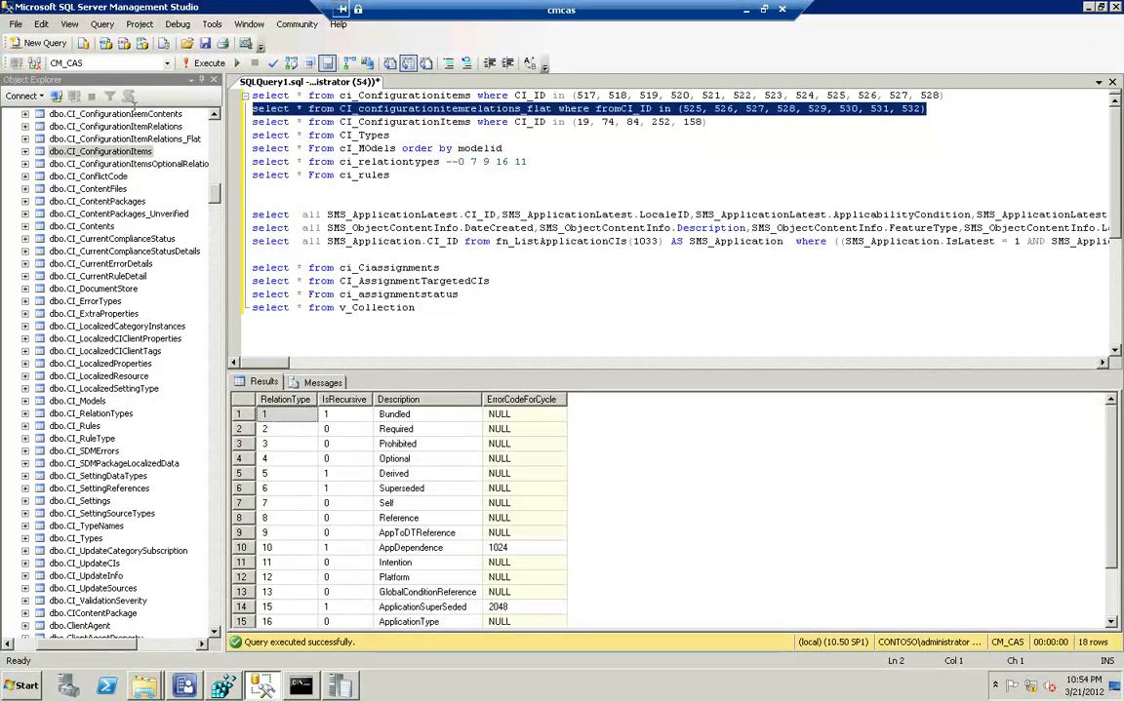
pyautogui.click(217, 69)
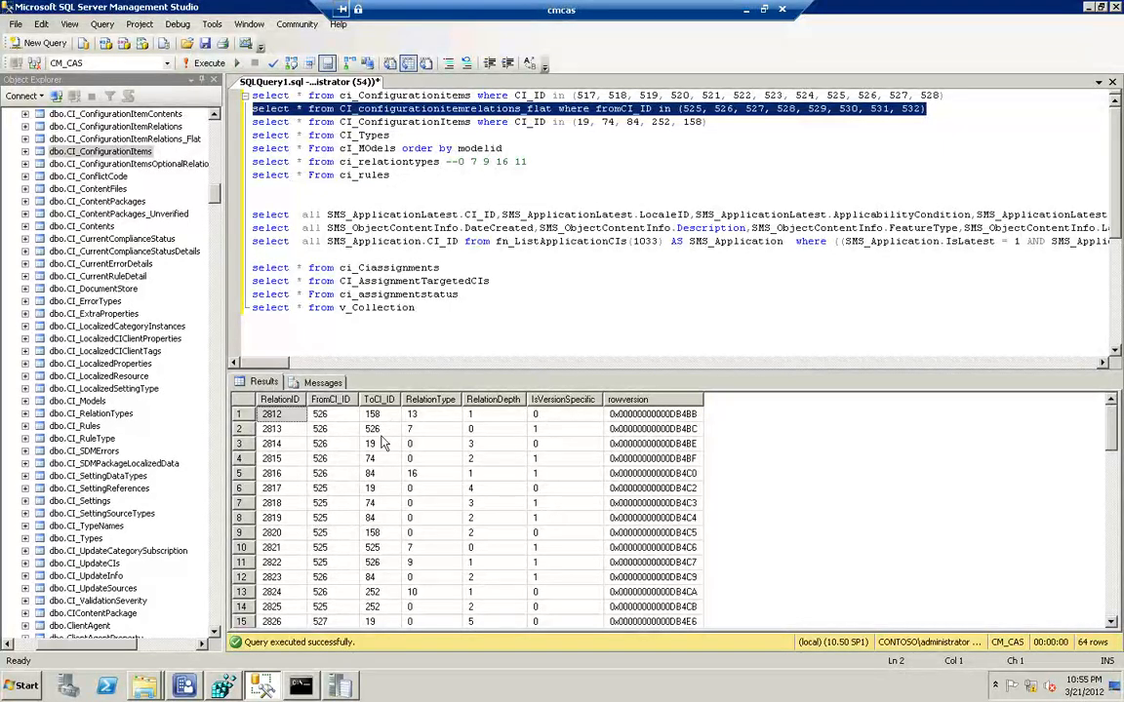
# Trace the relations from CI 525 through 532, comparing the ToCI_ID and RelationType of the old and new revisions
pyautogui.click(386, 568)
pyautogui.scroll(-2, 385, 571)
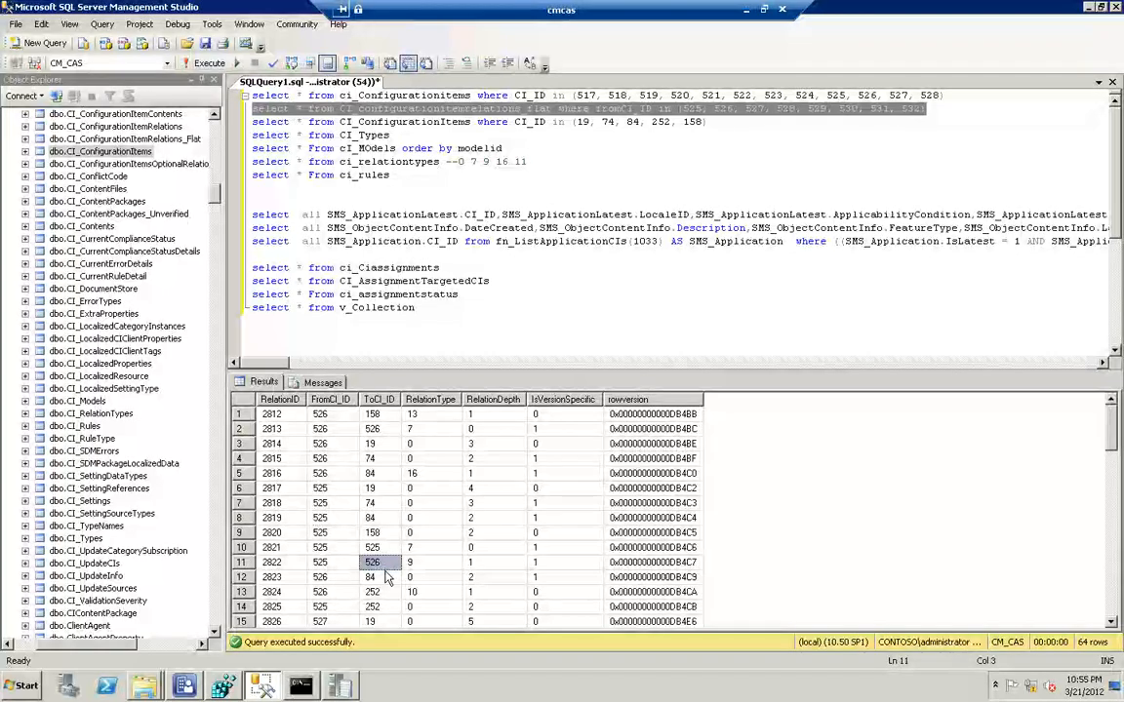
pyautogui.scroll(-1, 386, 577)
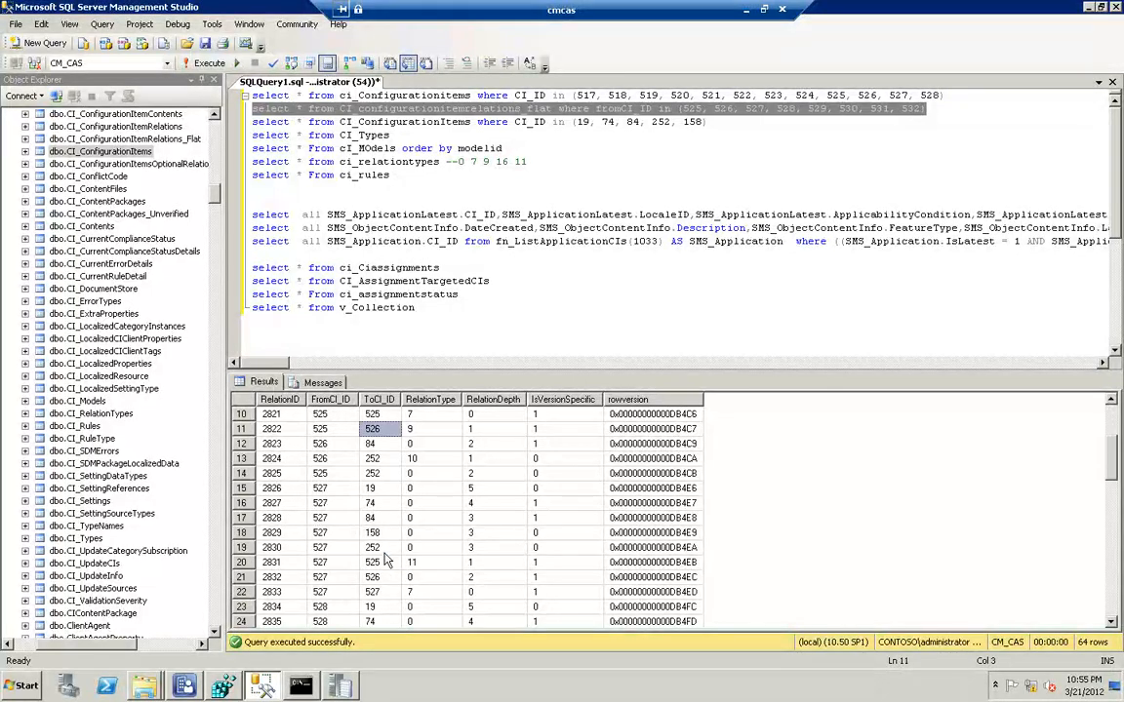
pyautogui.scroll(-3, 386, 585)
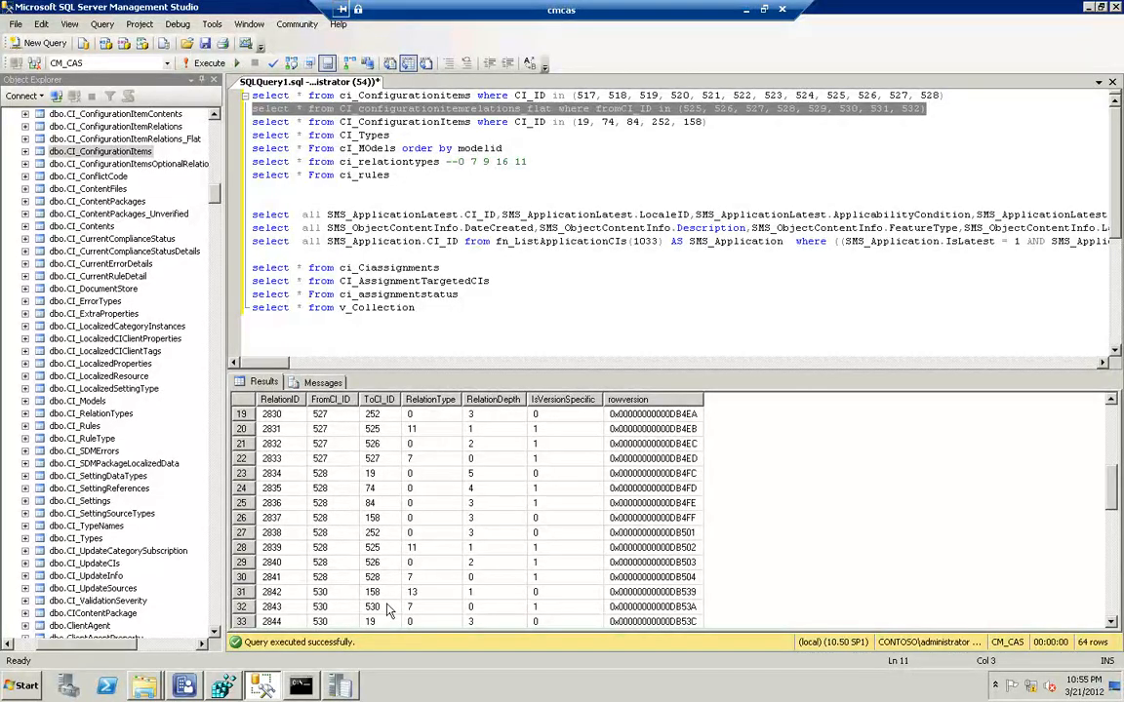
pyautogui.scroll(-3, 383, 607)
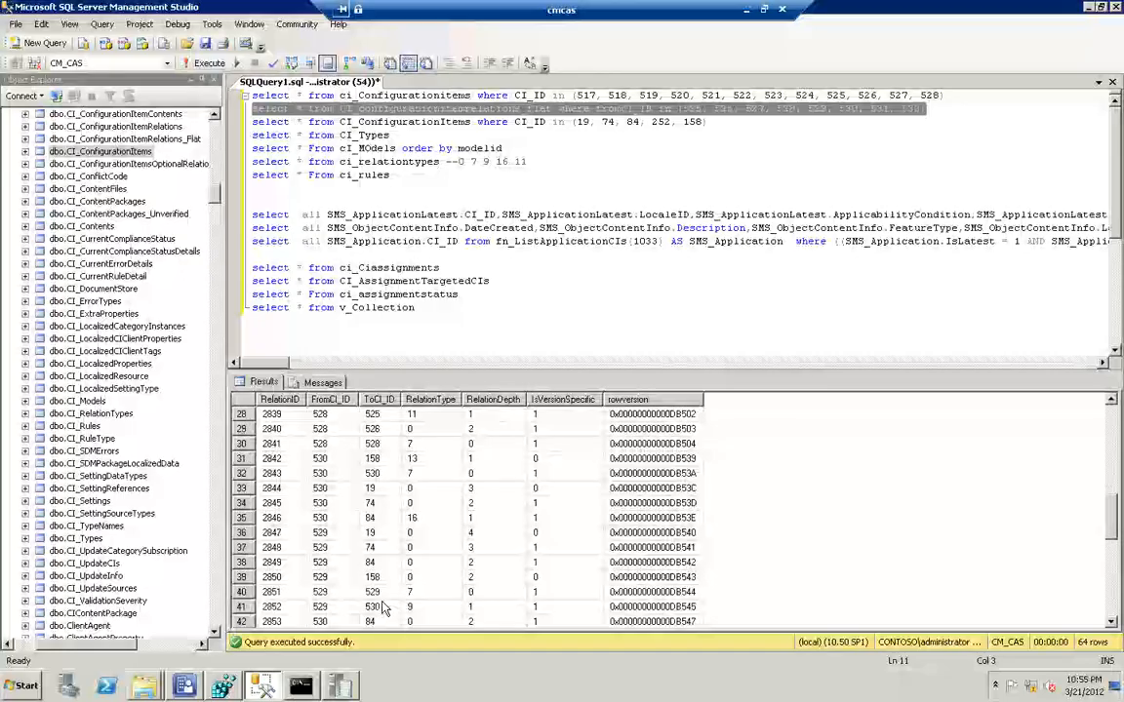
pyautogui.scroll(-5, 386, 597)
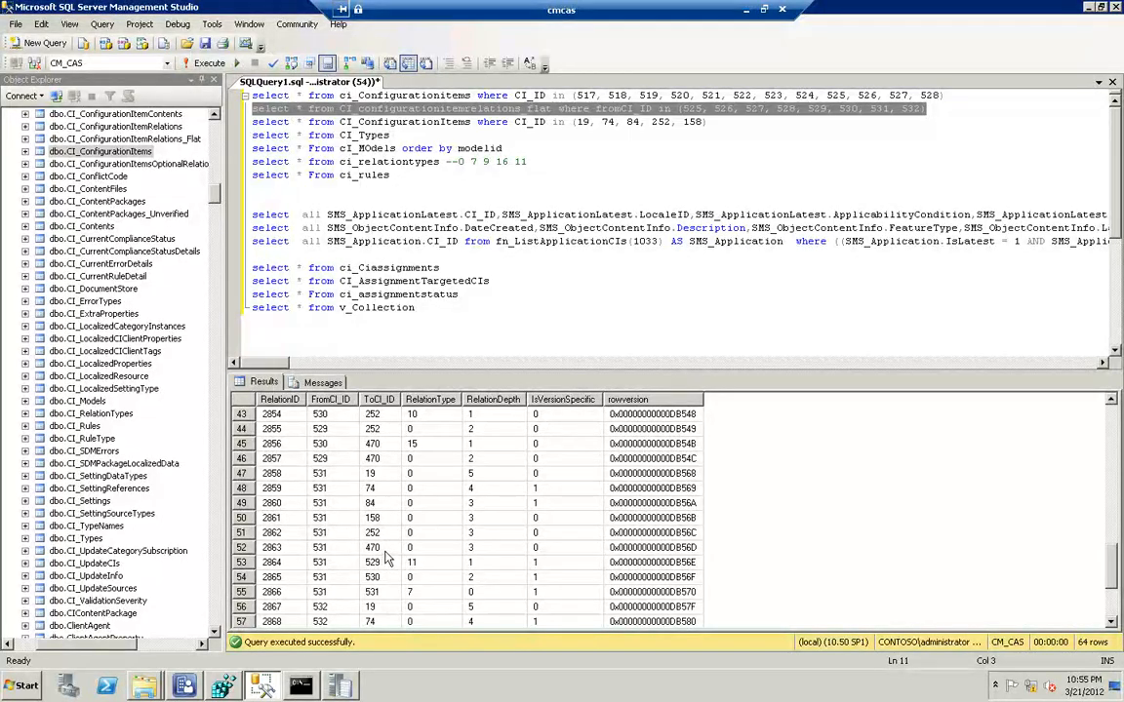
# Add 470 to the CI_ID list of the CI_ConfigurationItems query containing 19, 74, 84, 252 and 158, and run only that query
pyautogui.click(947, 110)
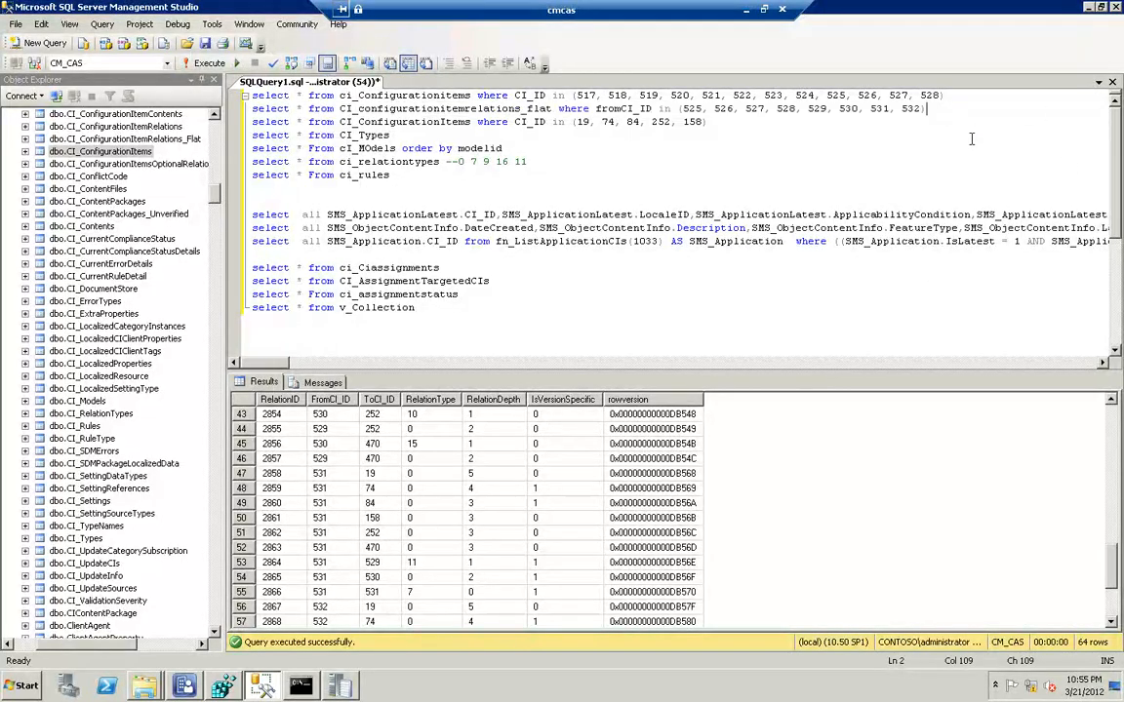
pyautogui.press('Down')
pyautogui.write(', 470')
pyautogui.hotkey('shift', 'Home')
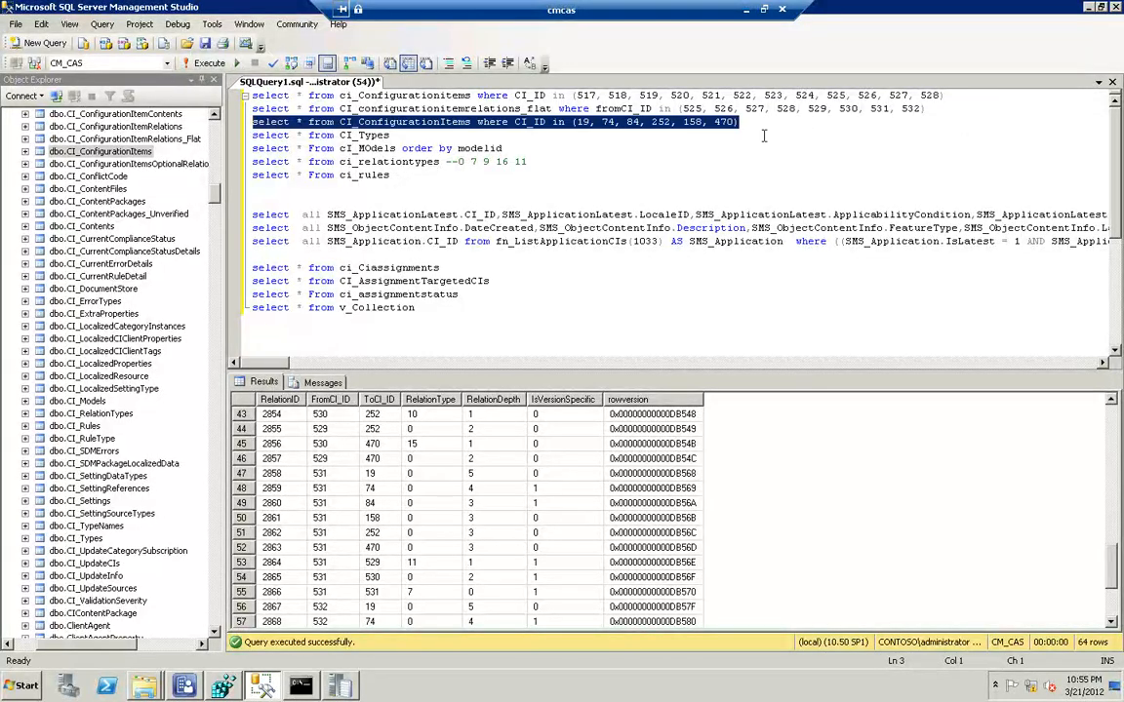
pyautogui.press('F5')
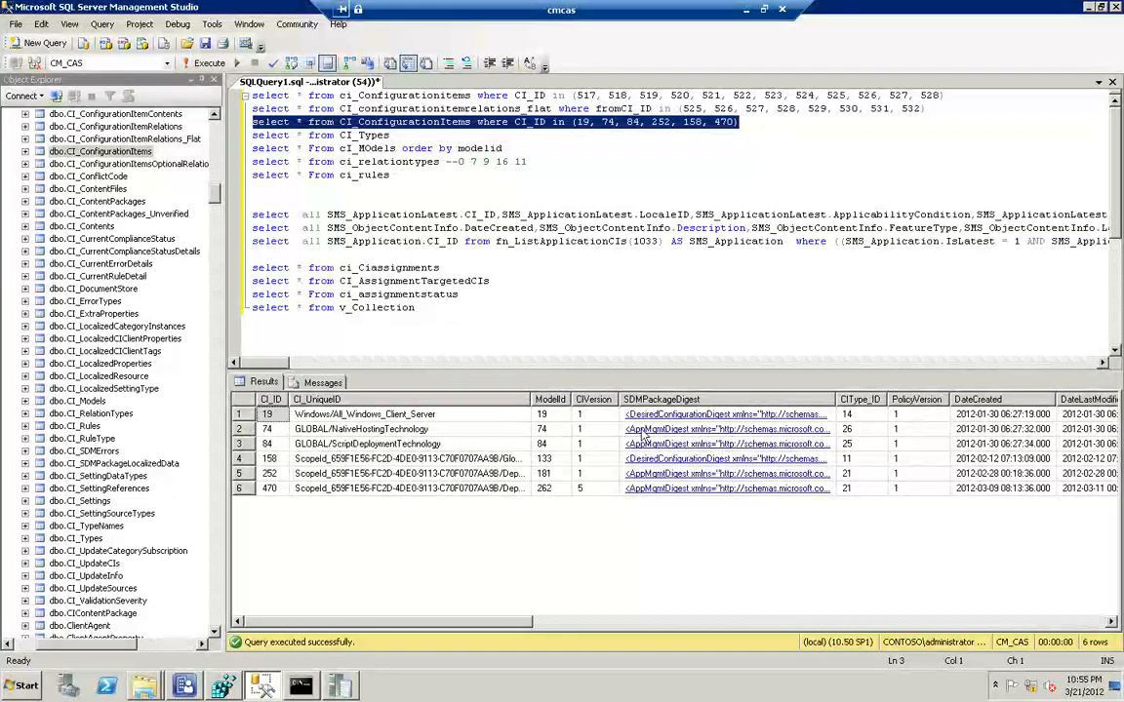
# Inspect the SDMPackageDigest XML of CI 470 and, after closing it, minimize the cmcas remote desktop session
pyautogui.moveTo(531, 400); pyautogui.dragTo(558, 399)
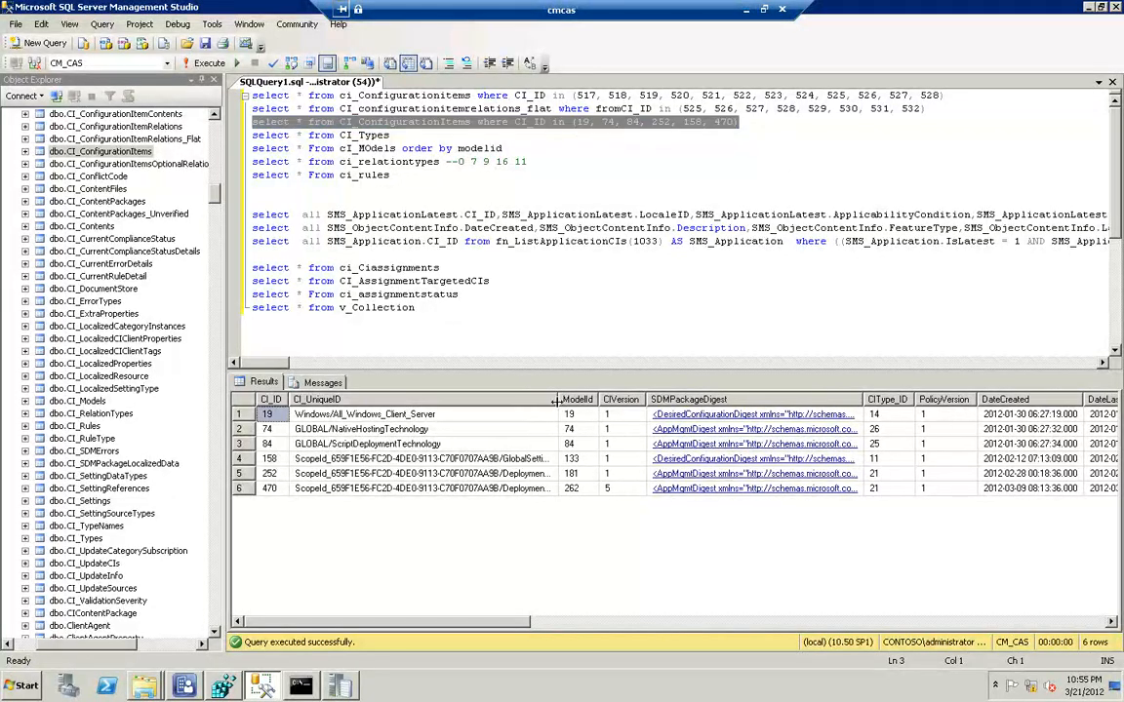
pyautogui.click(685, 488)
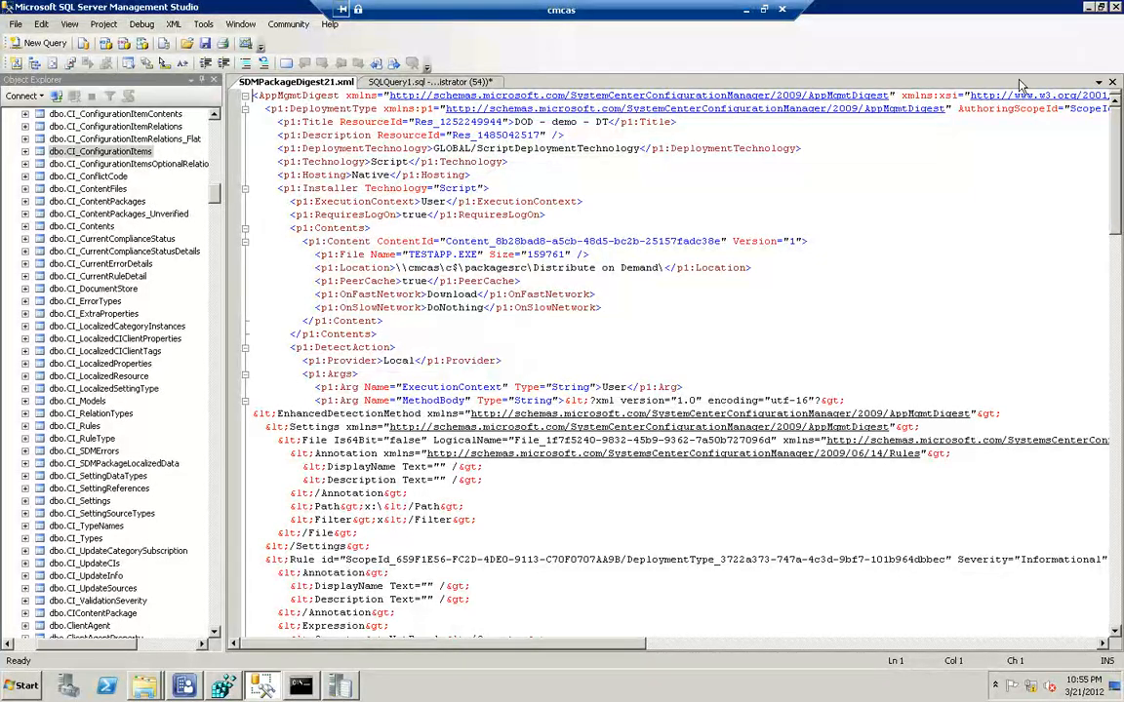
pyautogui.click(1113, 84)
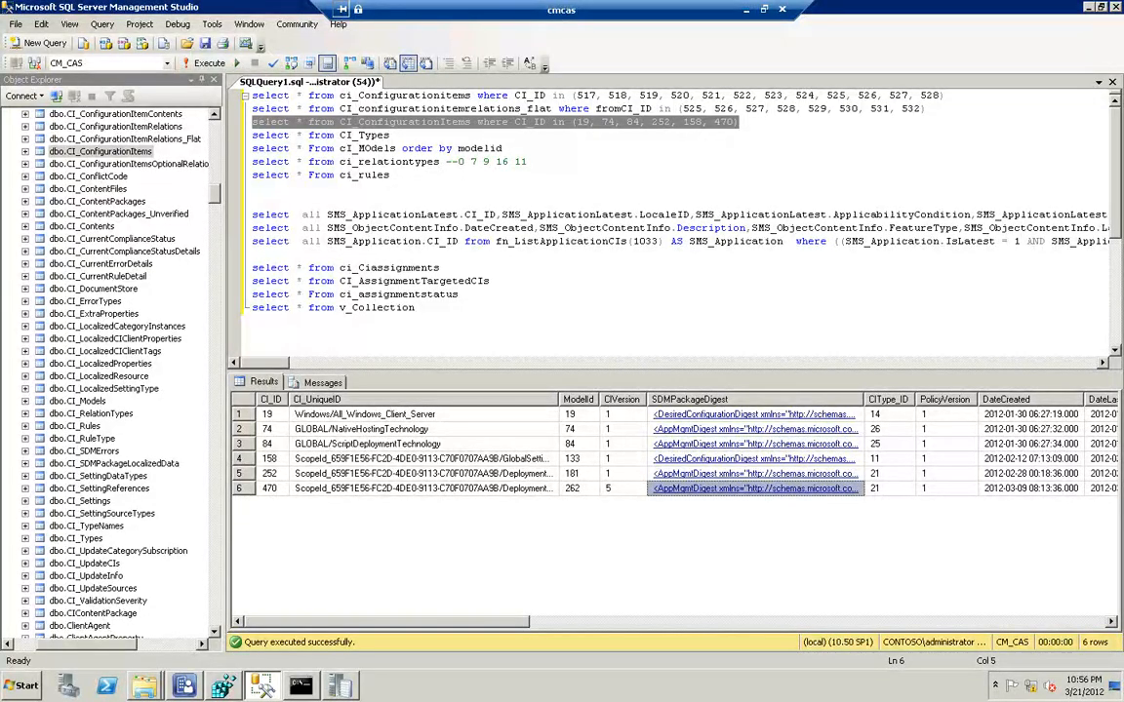
pyautogui.click(746, 14)
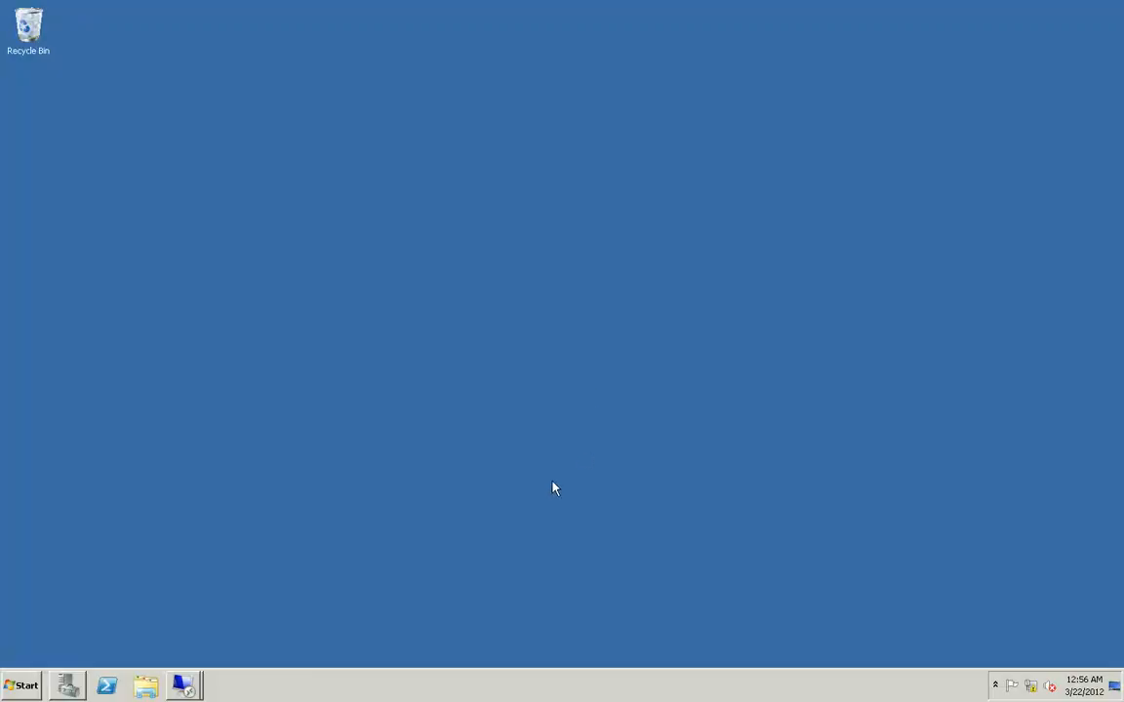
# Switch to the cmps1 remote session and rename objreplmgr.dll to objreplmgr.dl_ in its Command Prompt
pyautogui.moveTo(180, 676)
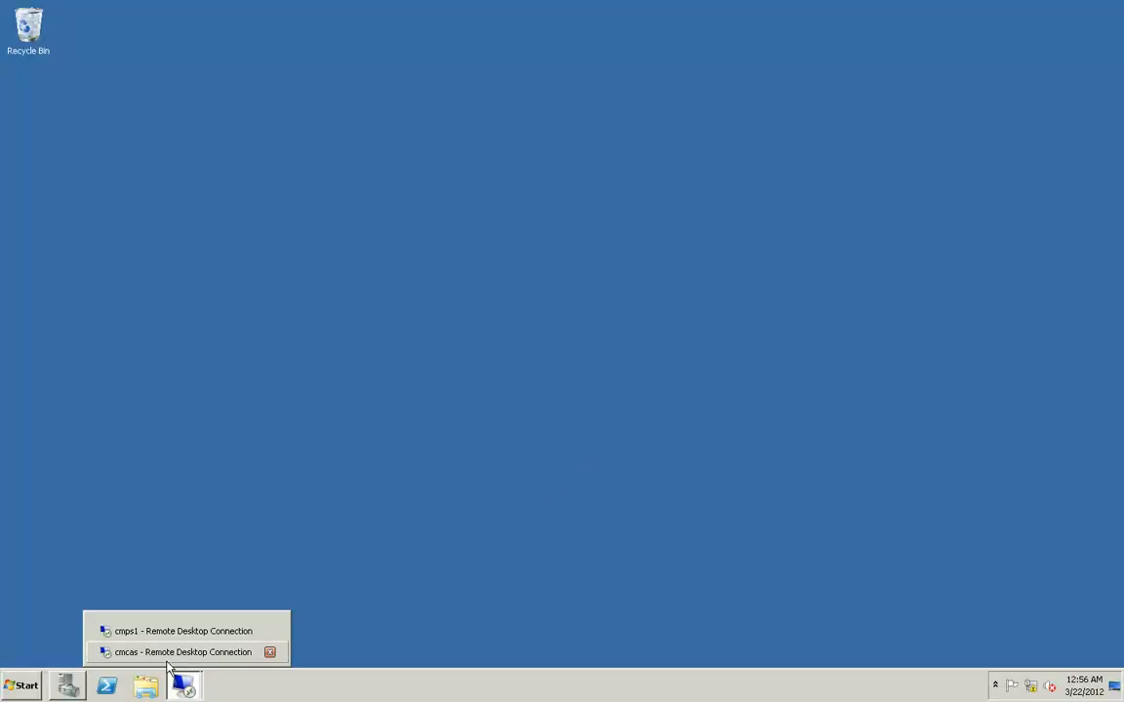
pyautogui.click(164, 633)
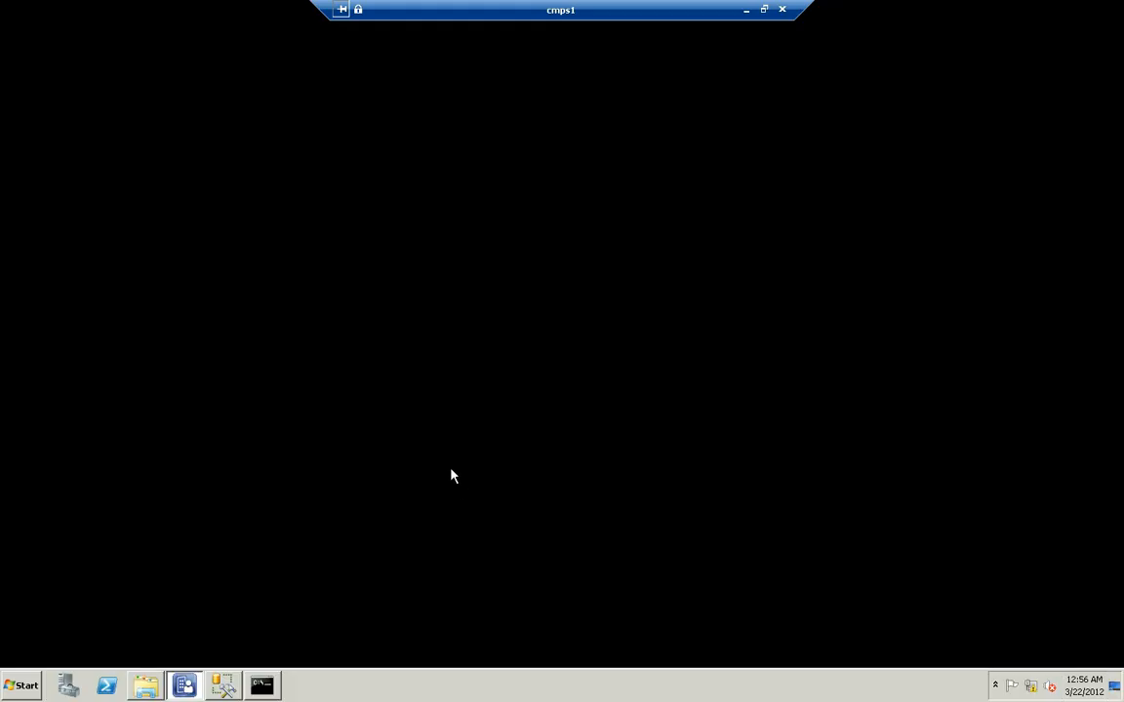
pyautogui.click(264, 683)
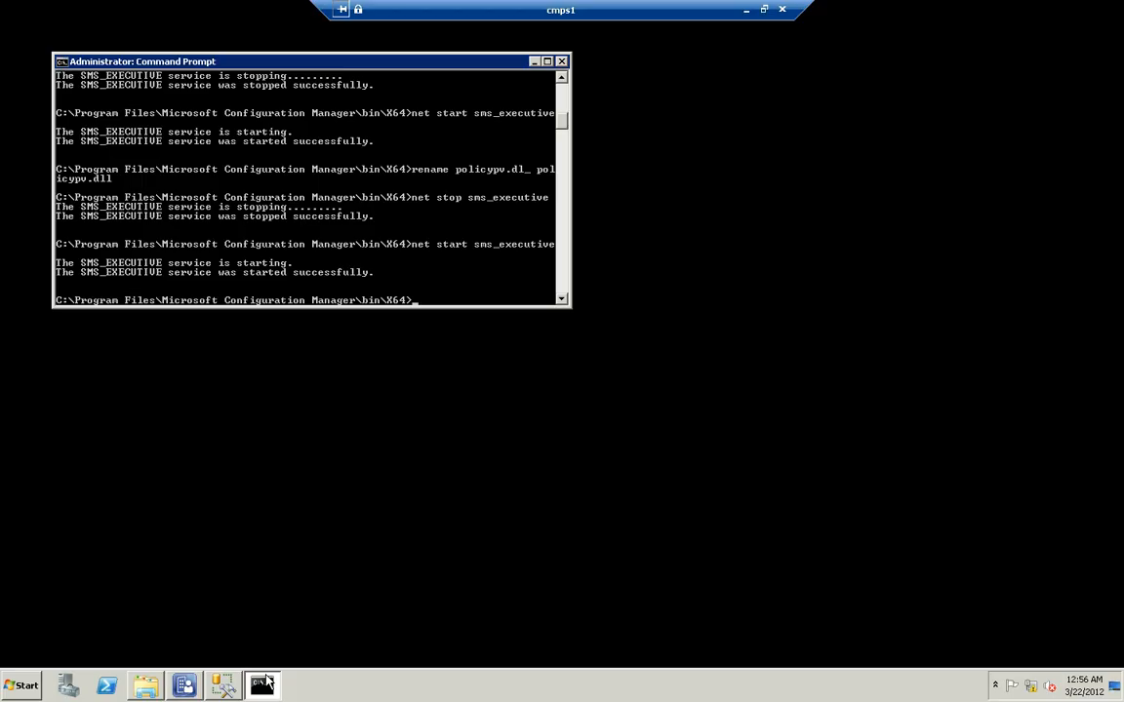
pyautogui.write('rename')
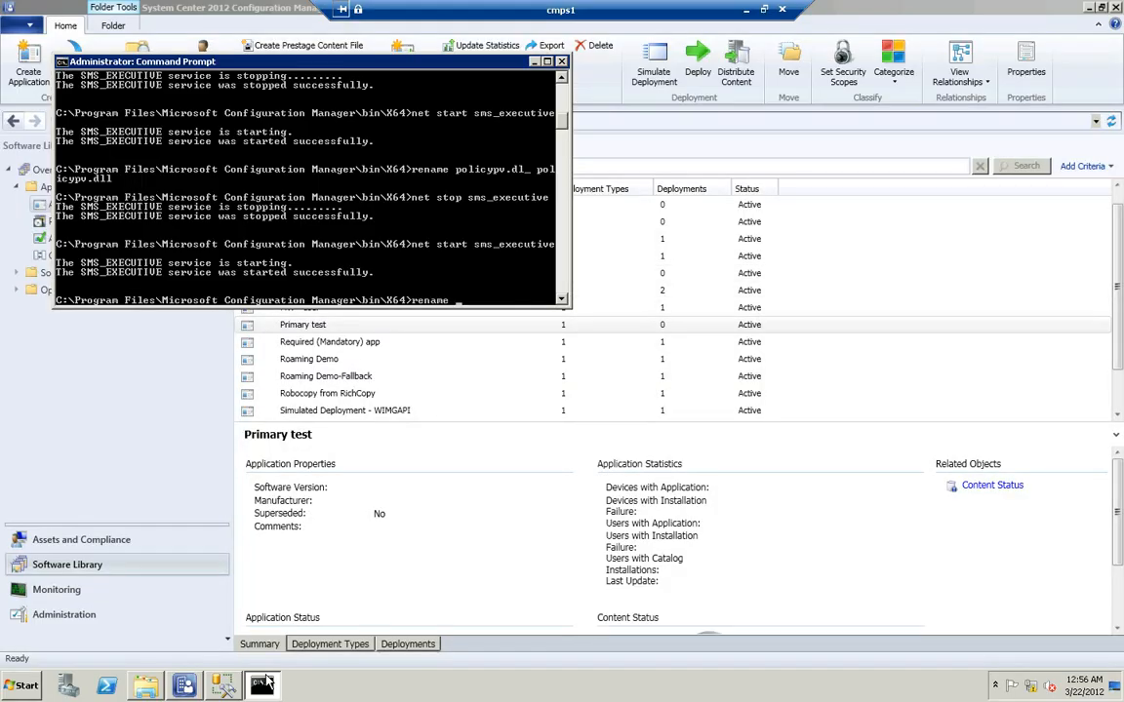
pyautogui.write(' objreplmgr.dll objreplmgr.dll')
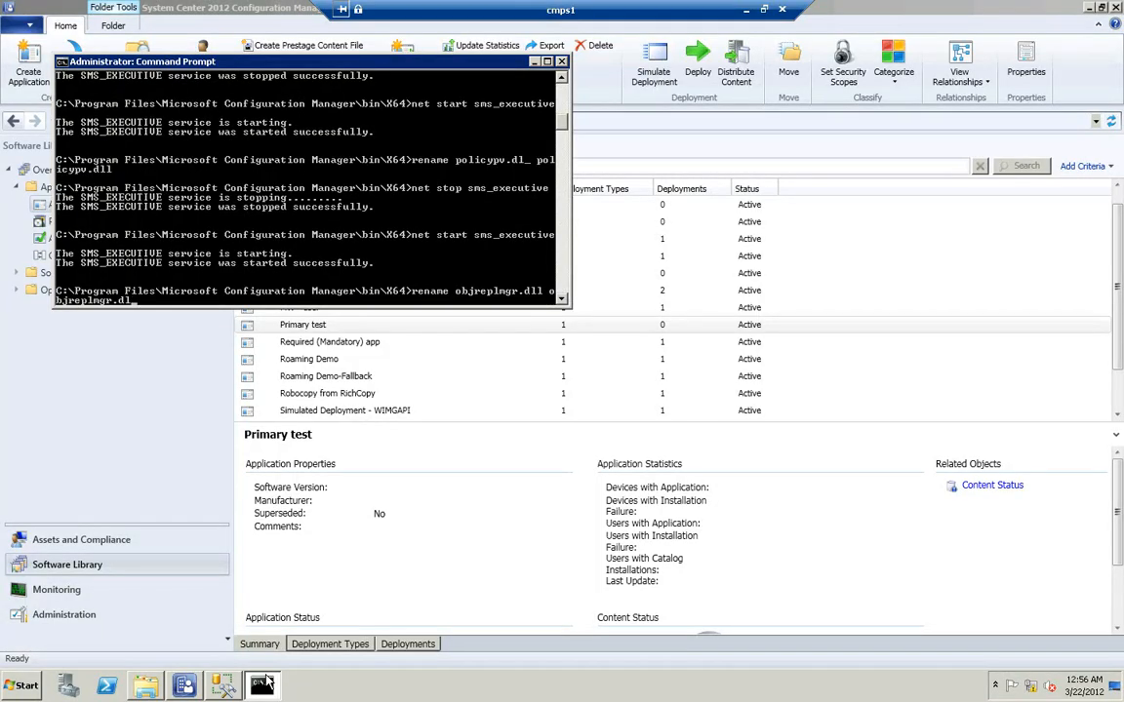
pyautogui.press('Return')
# Rename policypv.dll to policypv.dl_ in the Configuration Manager bin\X64 folder
pyautogui.write('rename policypv.dll policypv.dl')
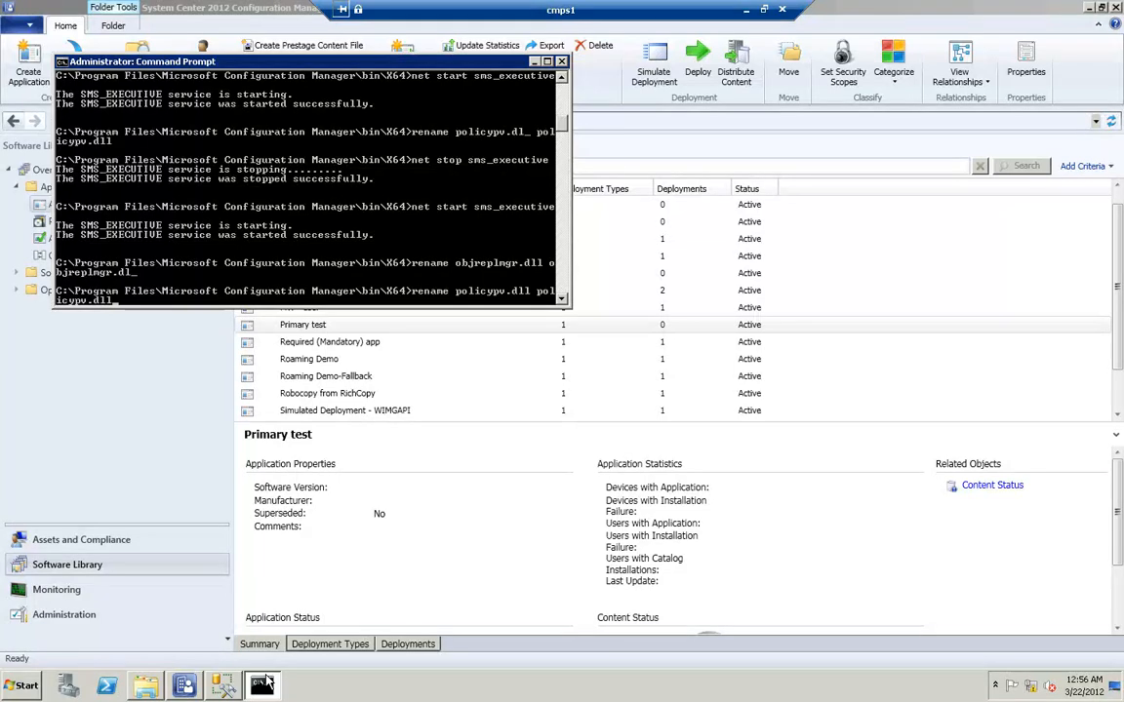
pyautogui.press('Return')
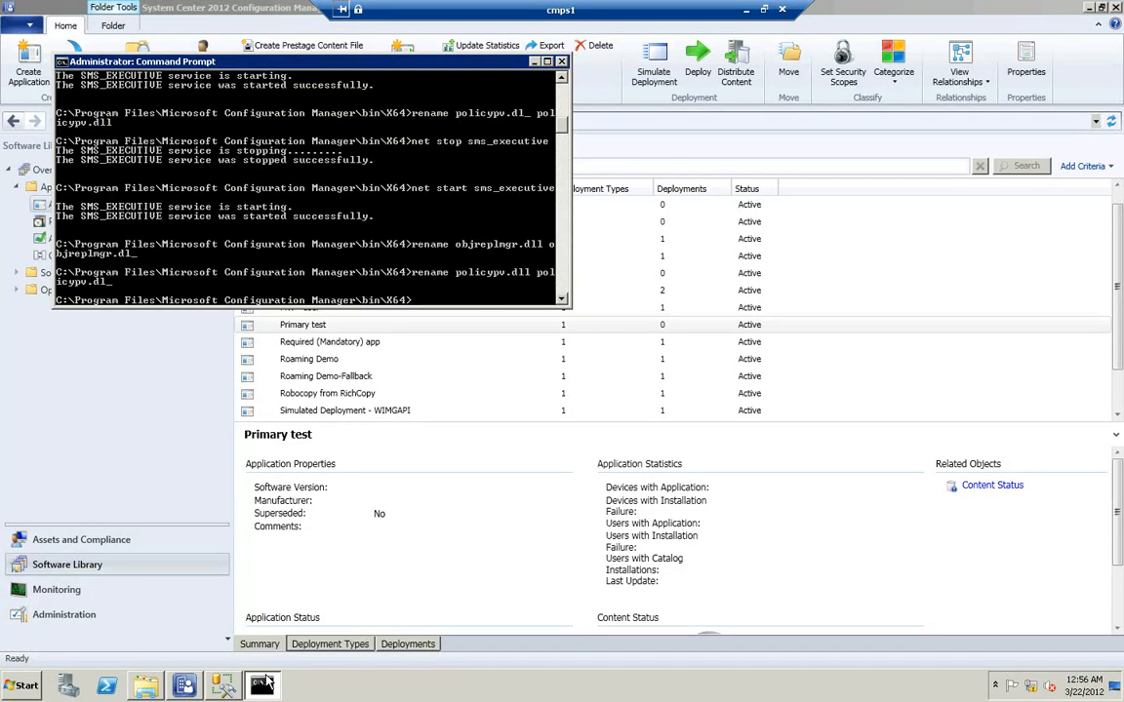
# Restart the sms_executive service on cmps1 with net stop and net start
pyautogui.write('re')
pyautogui.press('BackSpace')
pyautogui.press('BackSpace')
pyautogui.press('Up')
pyautogui.press('Up')
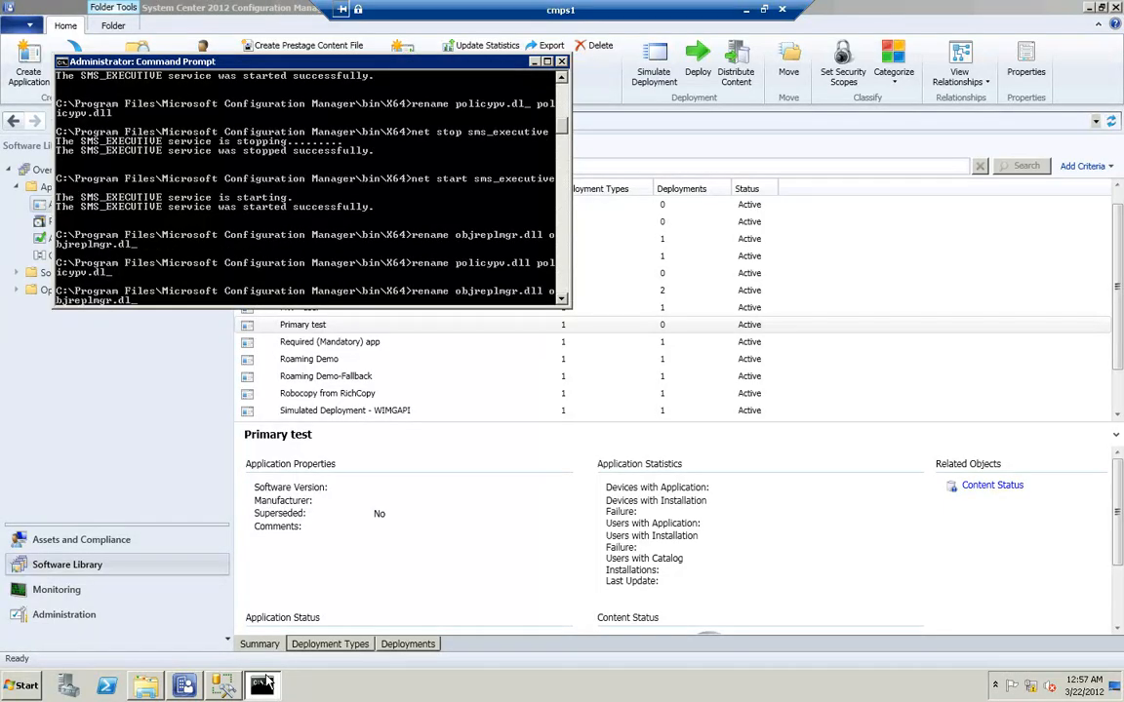
pyautogui.press('Up')
pyautogui.press('Up')
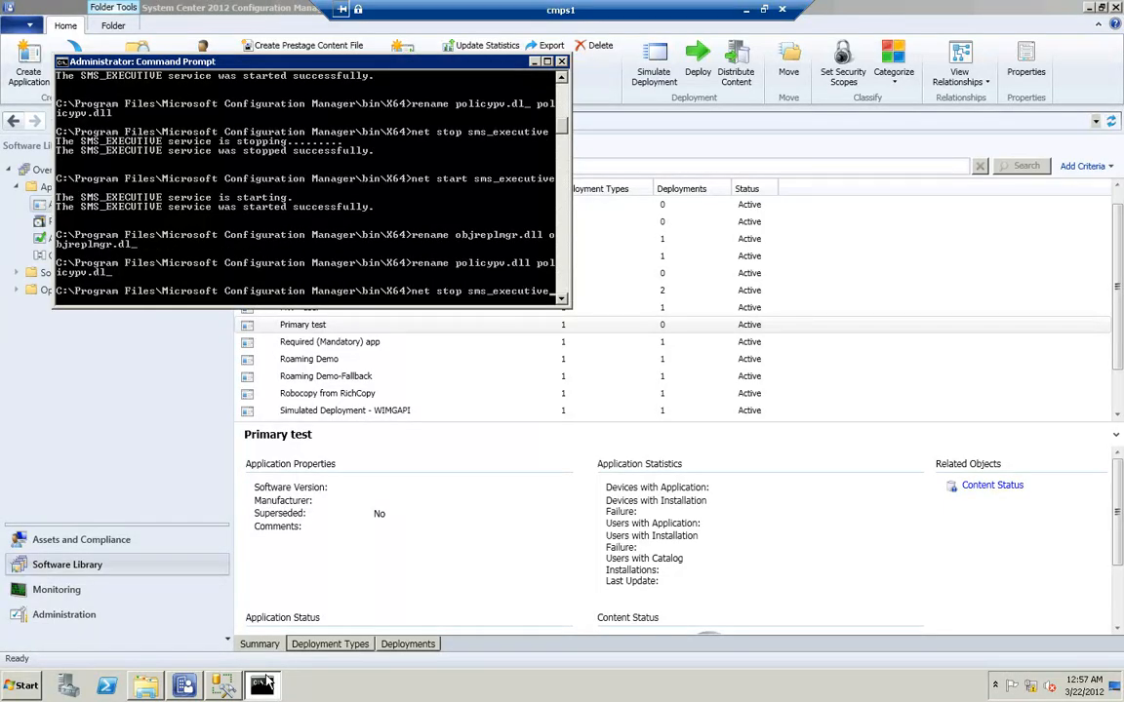
pyautogui.press('Return')
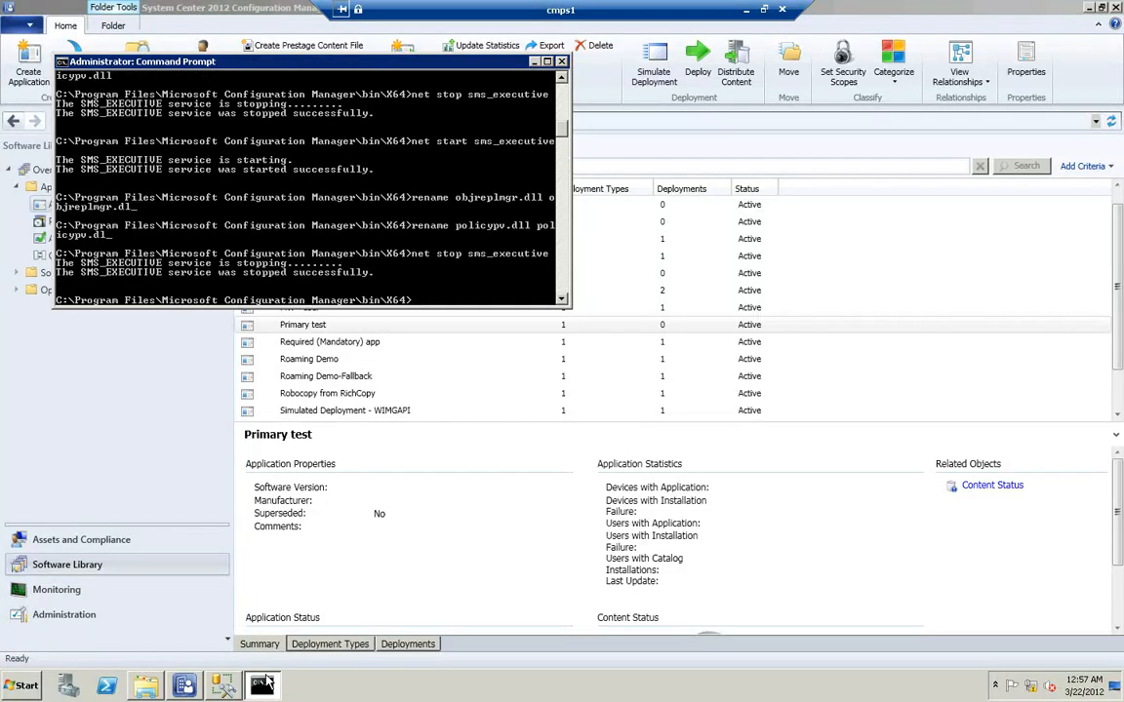
pyautogui.press('Down')
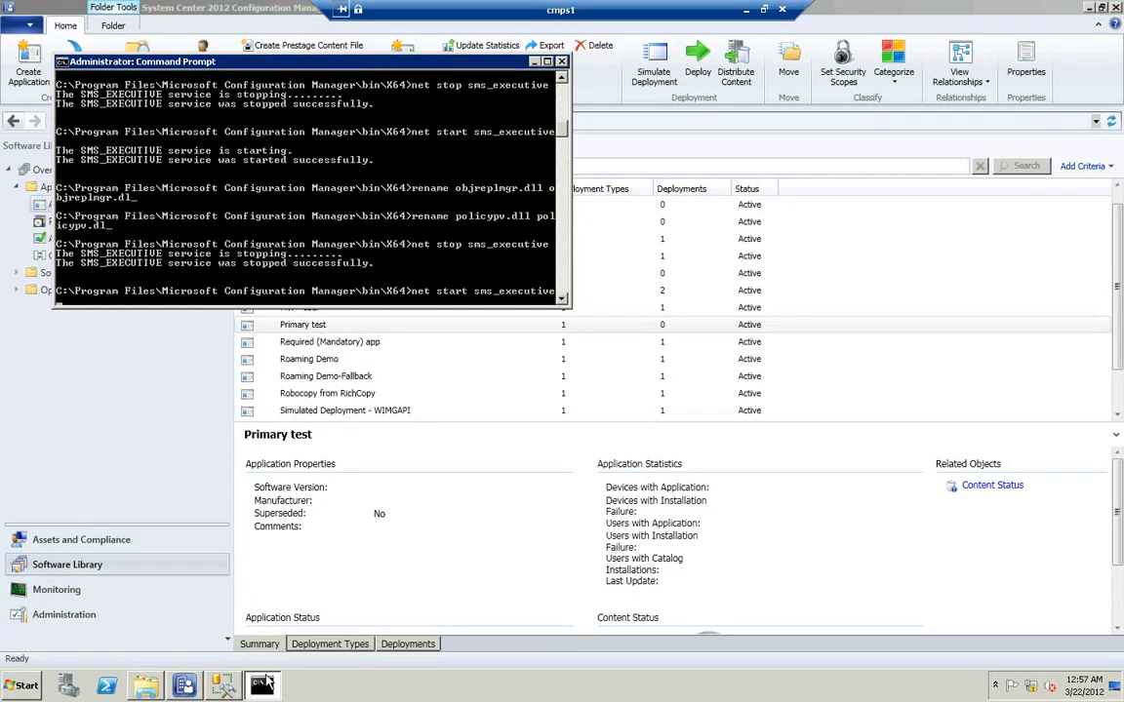
pyautogui.press('Return')
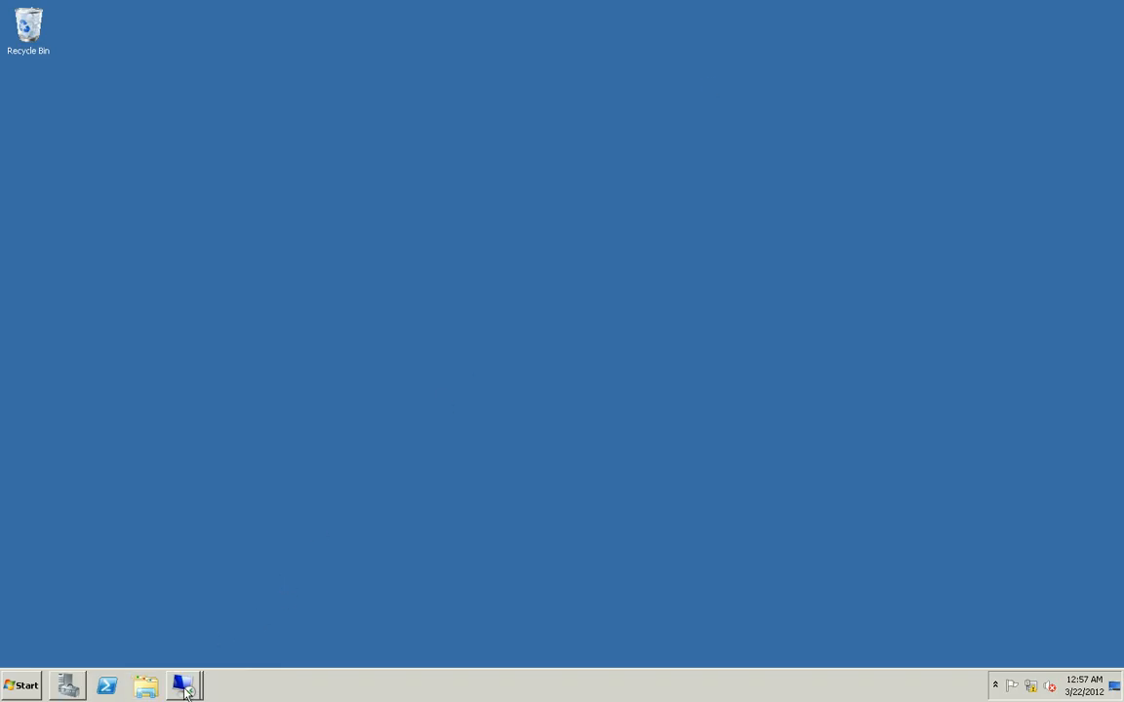
# In the Configuration Manager console on cmcas, start deploying "deep dive demo" to the All Users collection
pyautogui.click(183, 685)
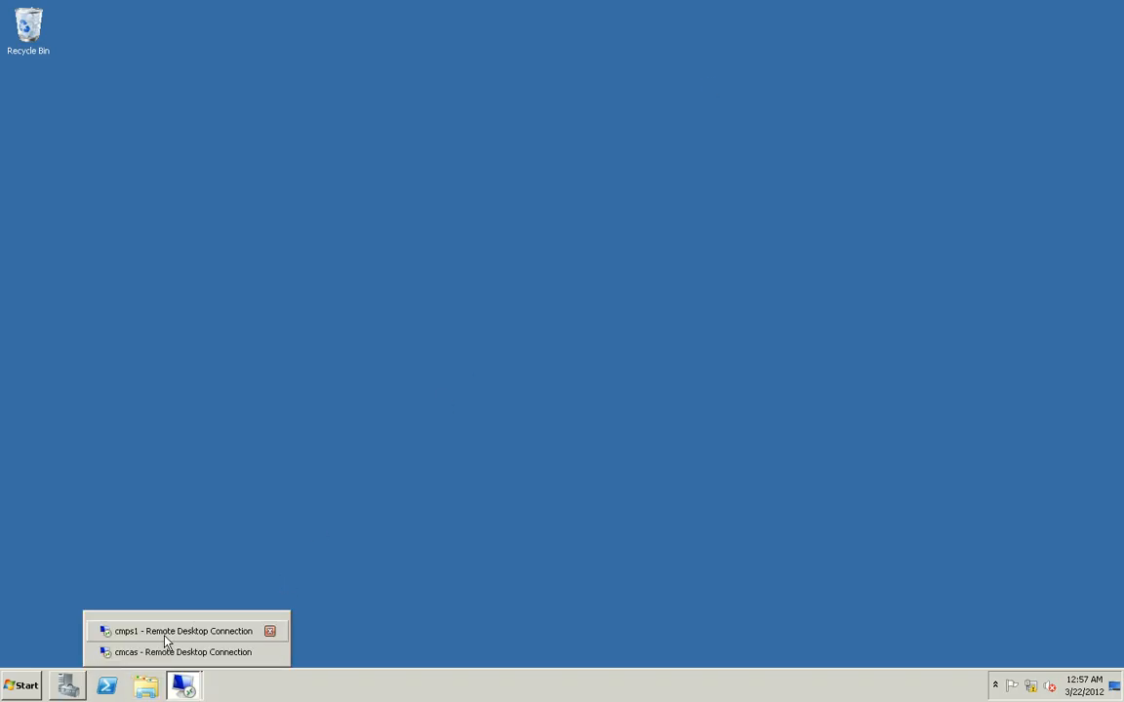
pyautogui.click(159, 651)
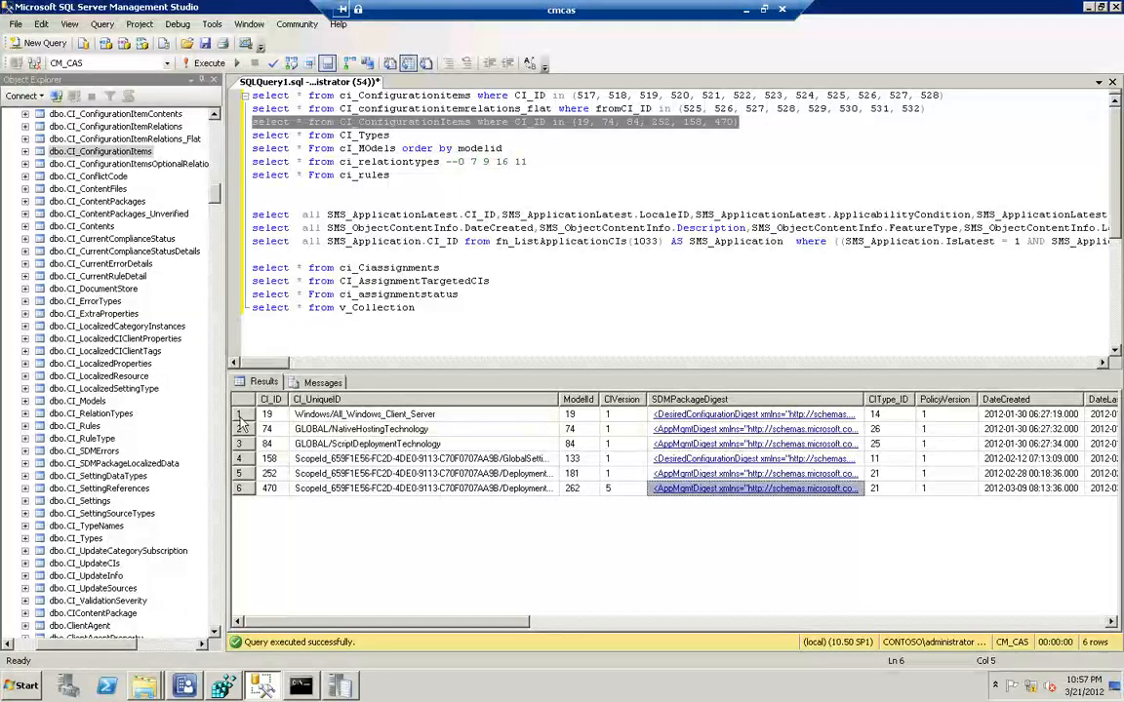
pyautogui.click(185, 686)
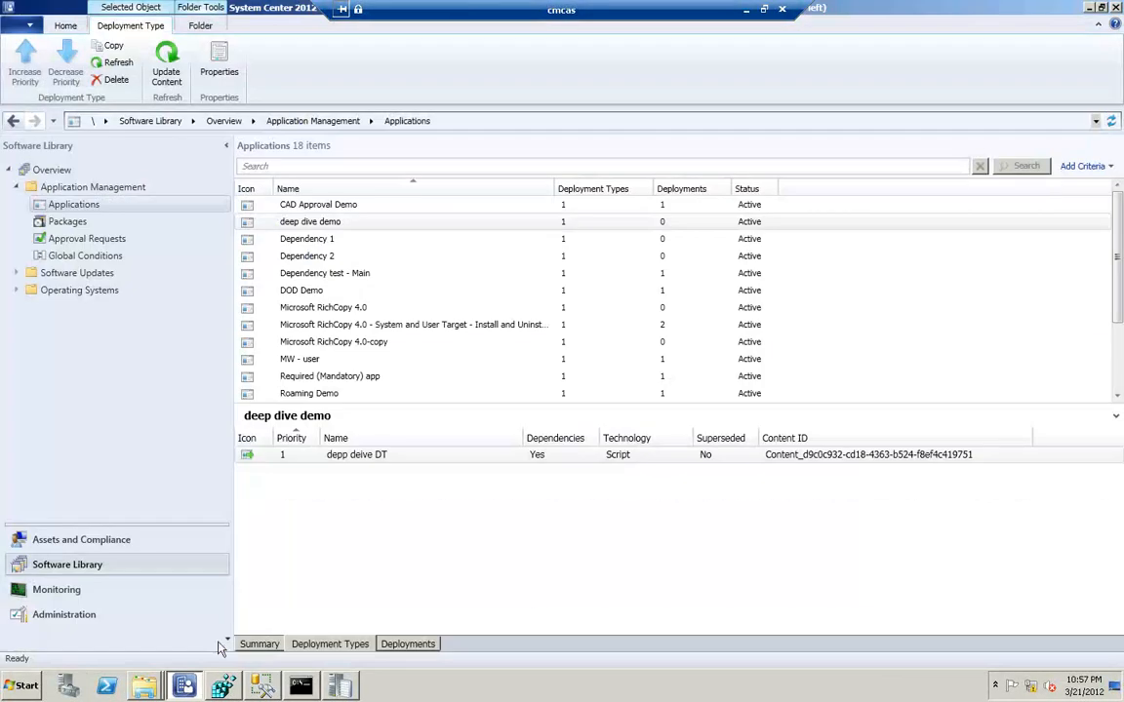
pyautogui.rightClick(324, 223)
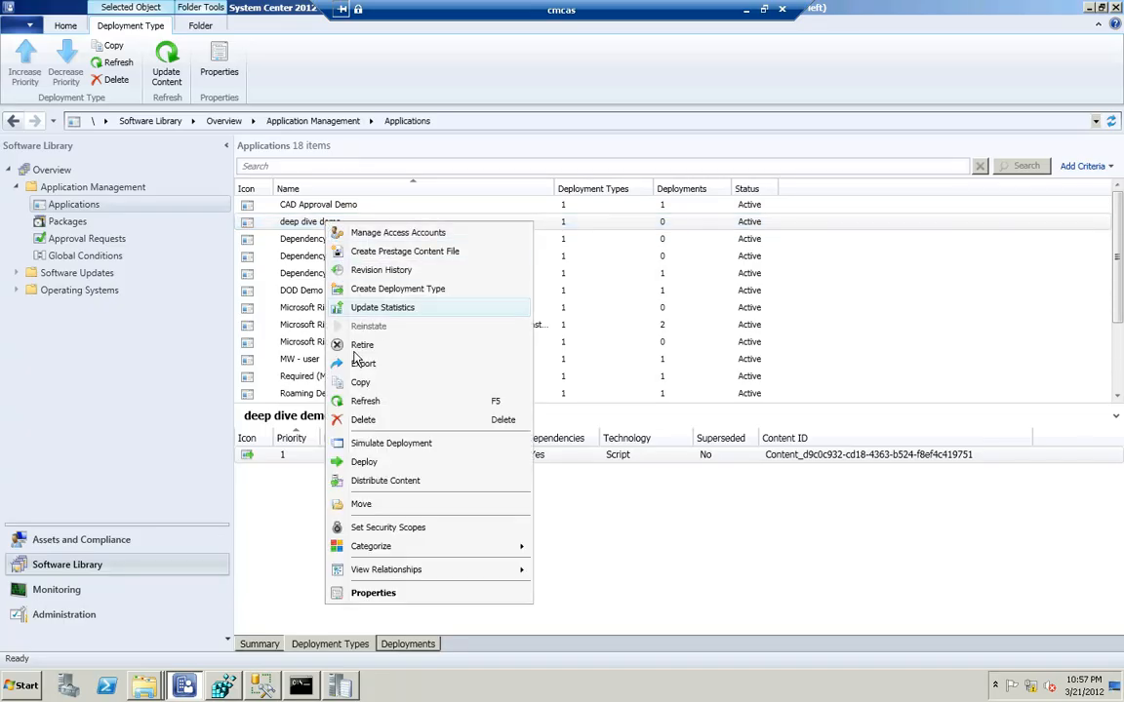
pyautogui.click(367, 465)
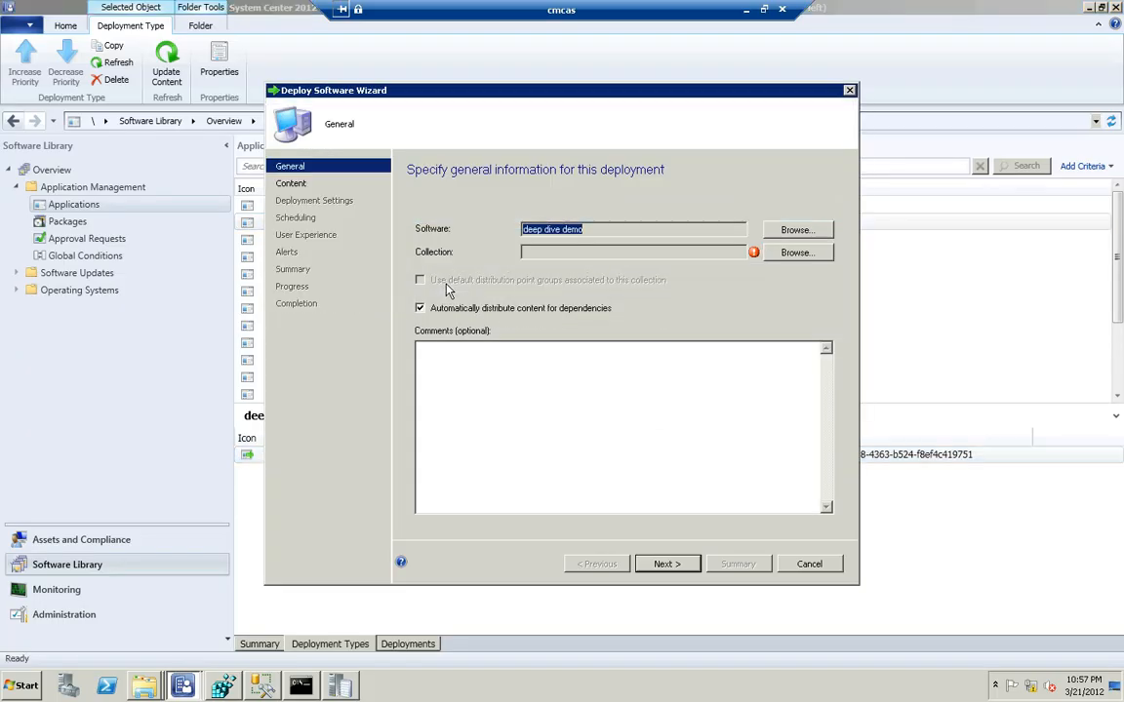
pyautogui.click(767, 253)
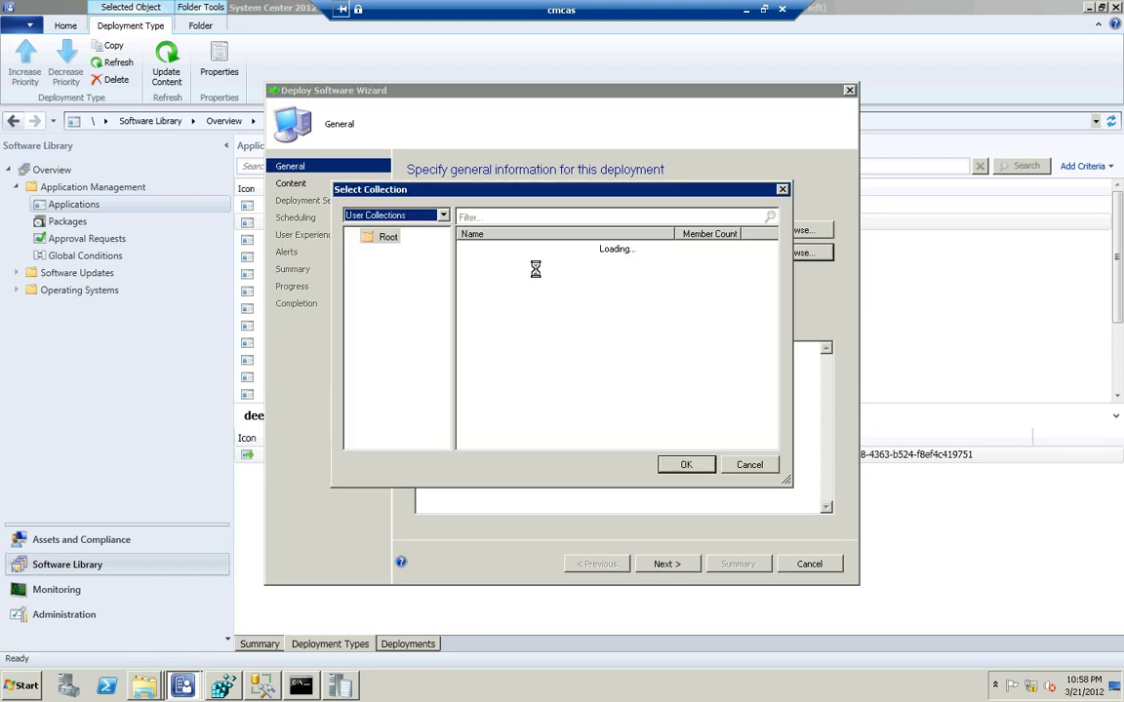
pyautogui.click(478, 260)
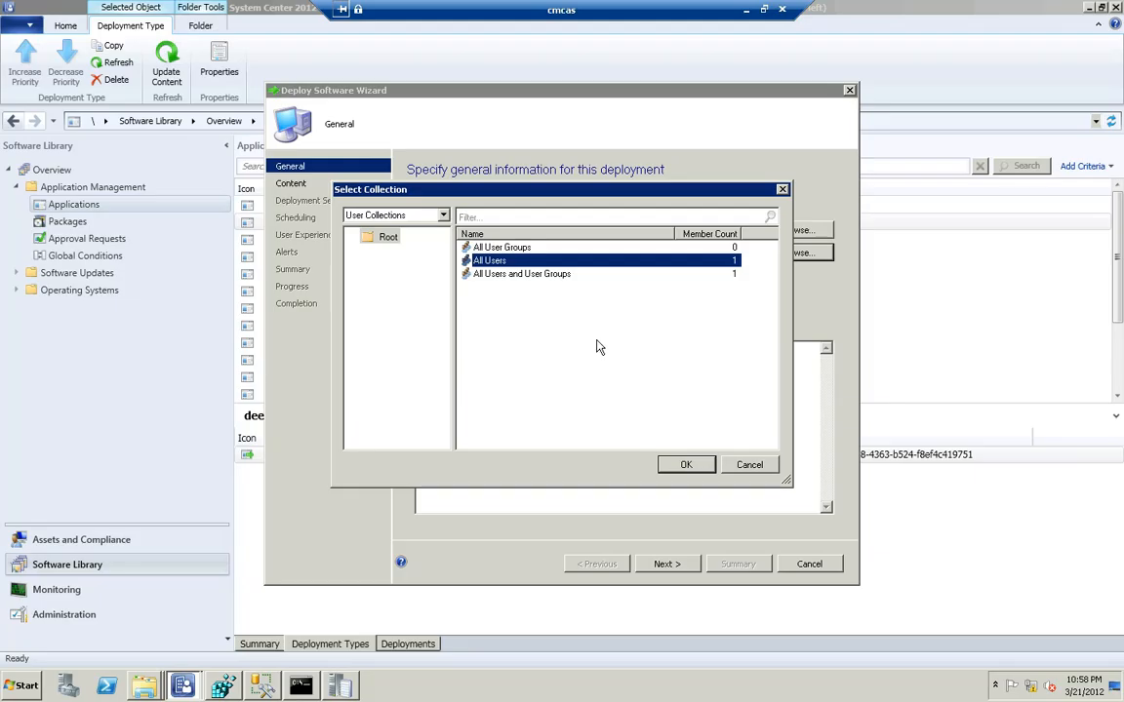
pyautogui.click(690, 466)
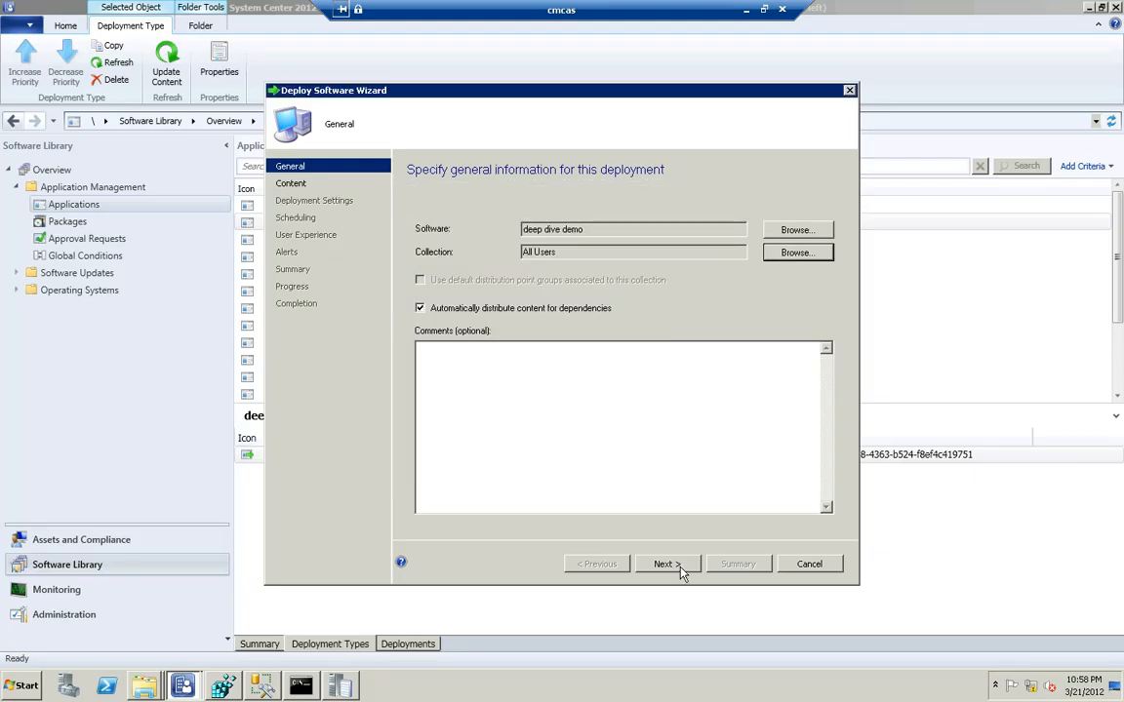
pyautogui.click(681, 572)
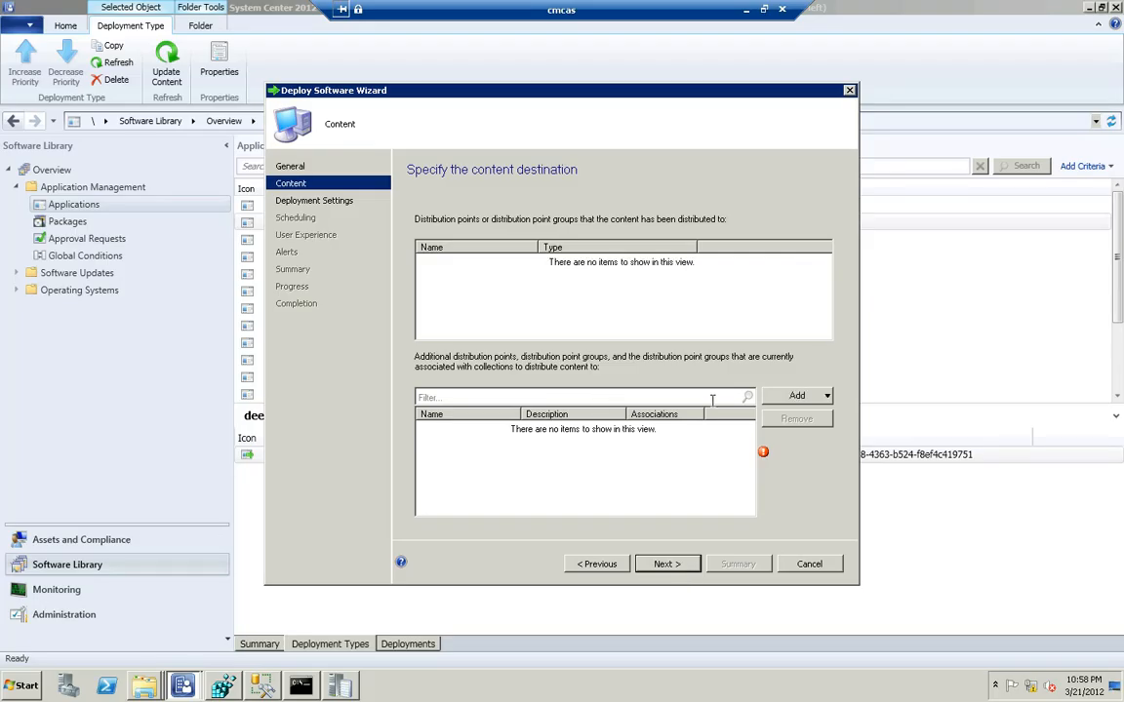
# Add the distribution point \\CMPS1.contoso.com as the content destination of the deployment
pyautogui.click(826, 396)
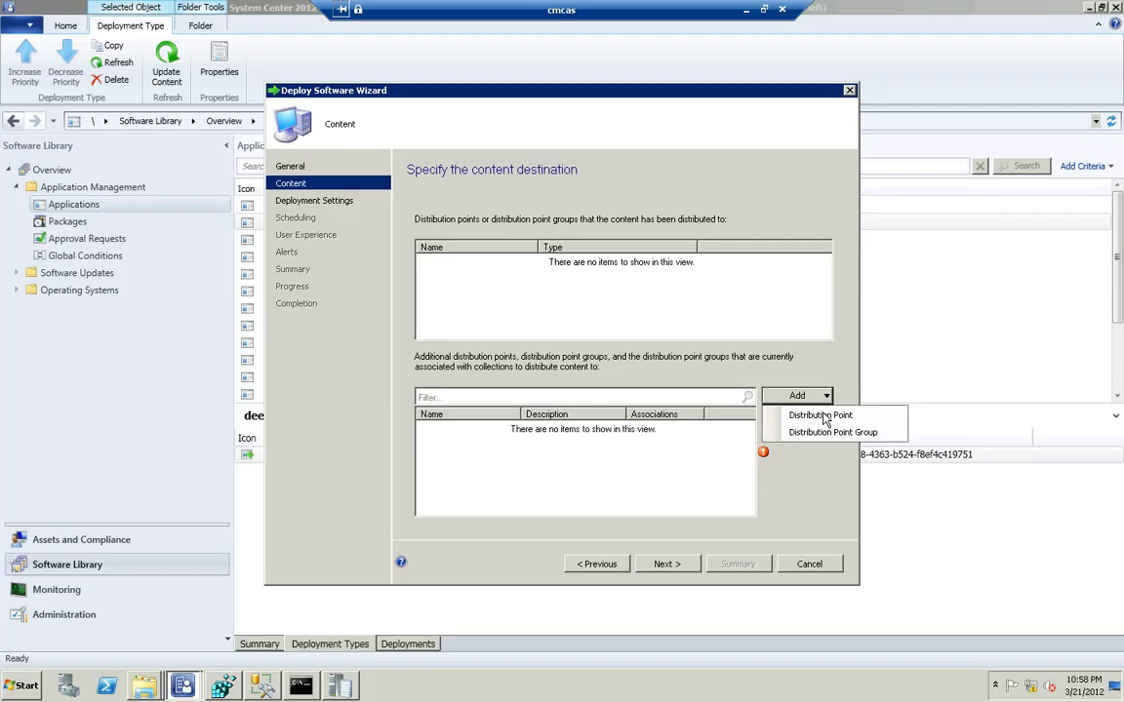
pyautogui.click(822, 415)
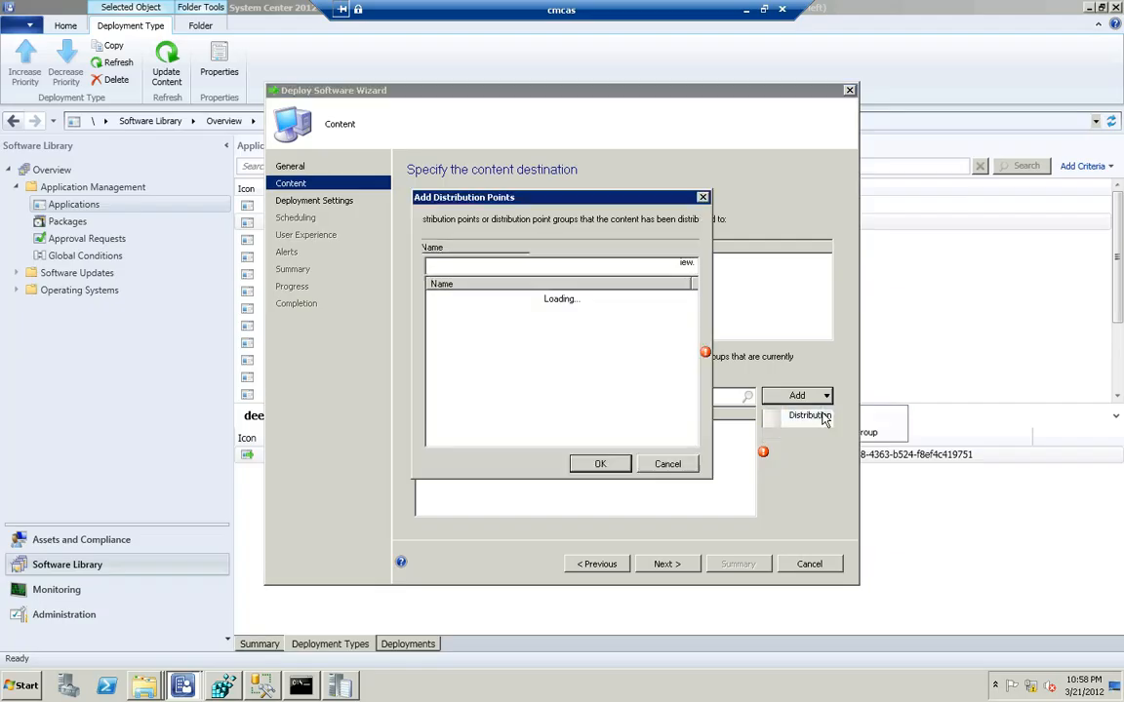
pyautogui.click(435, 296)
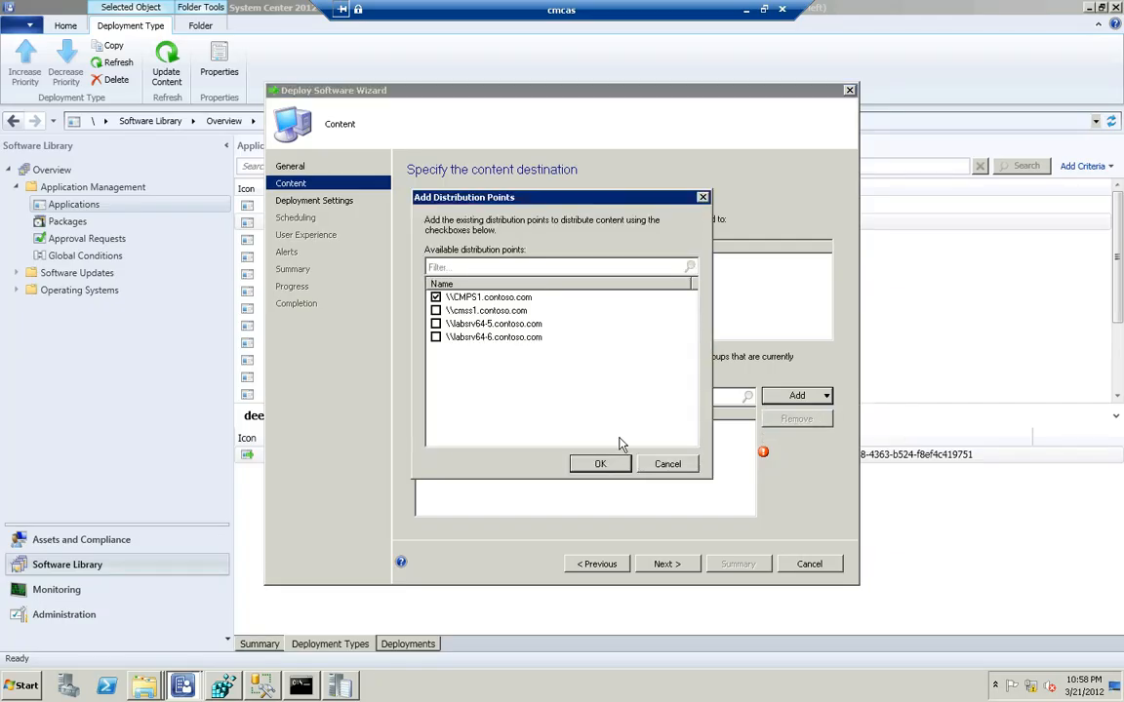
pyautogui.click(612, 468)
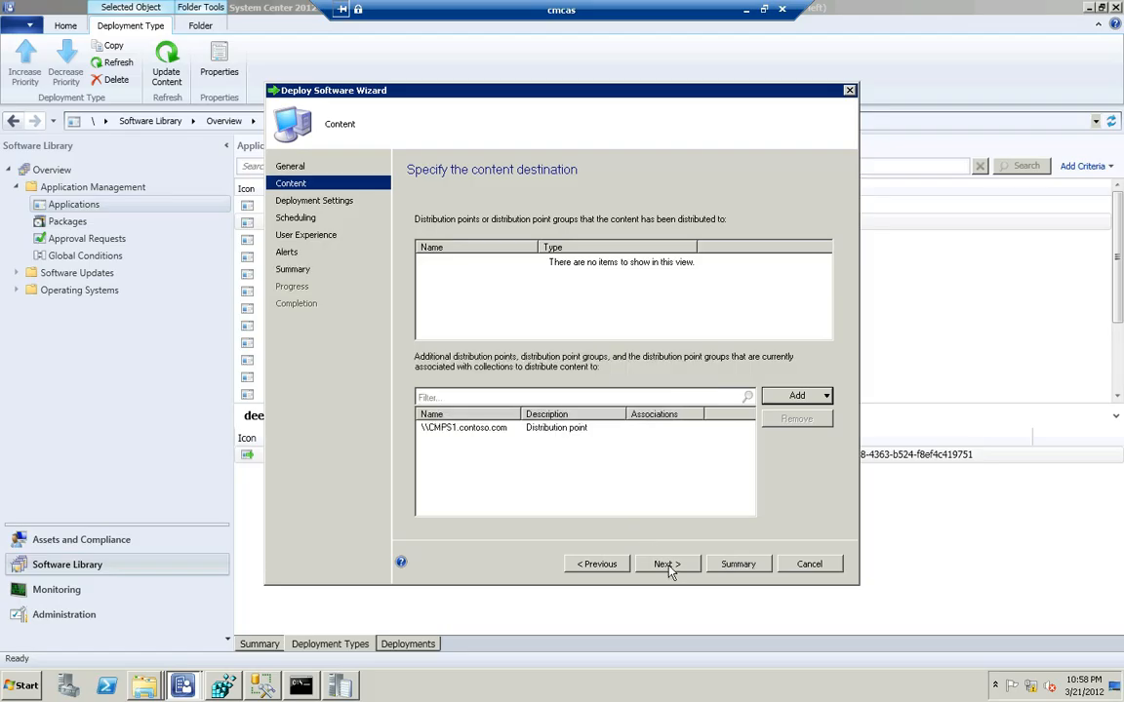
# Accept the default settings on the remaining Deploy Software Wizard pages, create the deployment and close the wizard
pyautogui.click(669, 568)
pyautogui.click(667, 568)
pyautogui.click(668, 566)
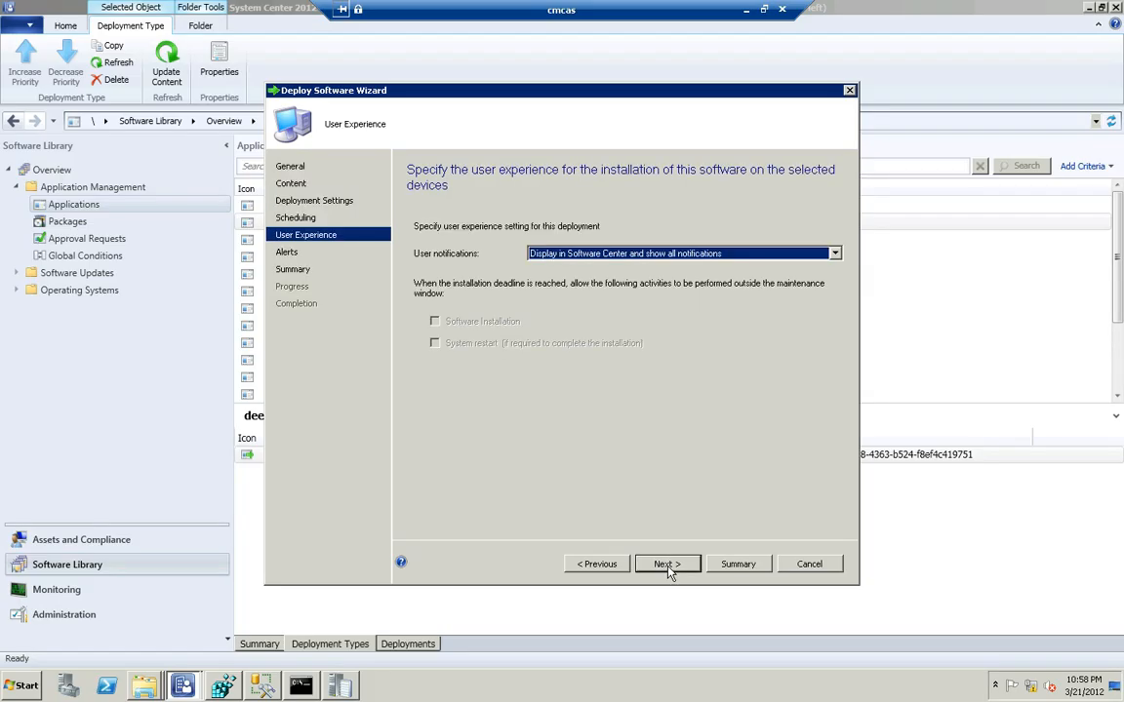
pyautogui.click(668, 565)
pyautogui.click(668, 566)
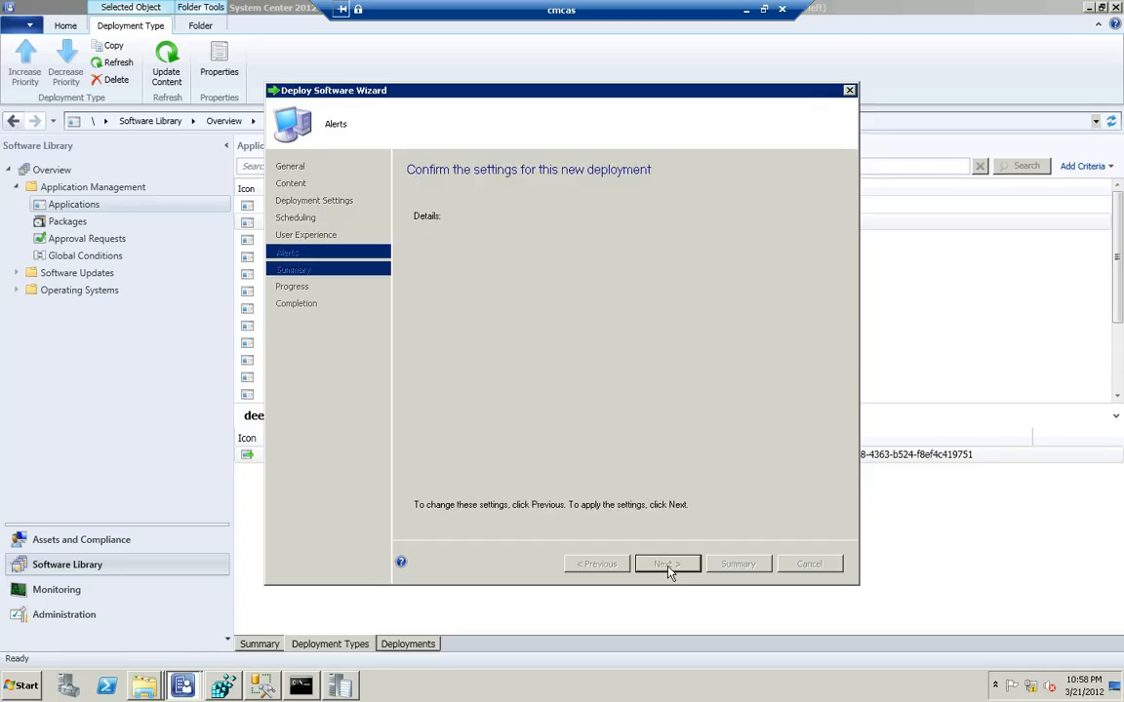
pyautogui.click(668, 568)
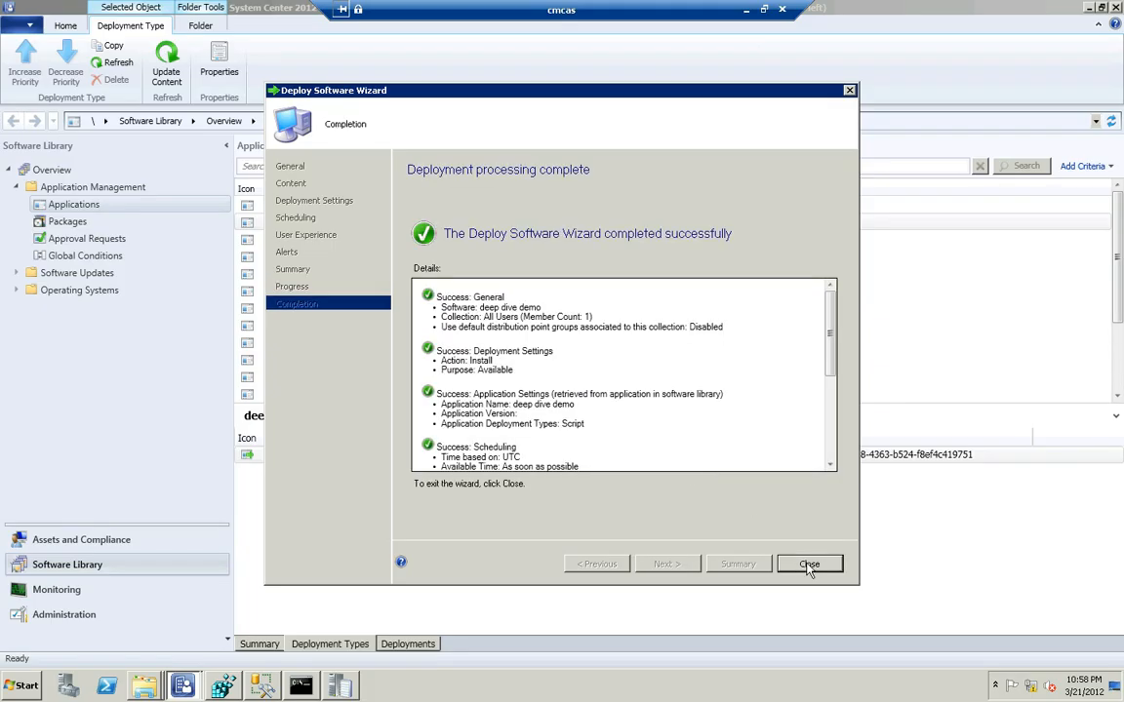
pyautogui.click(809, 563)
pyautogui.click(644, 457)
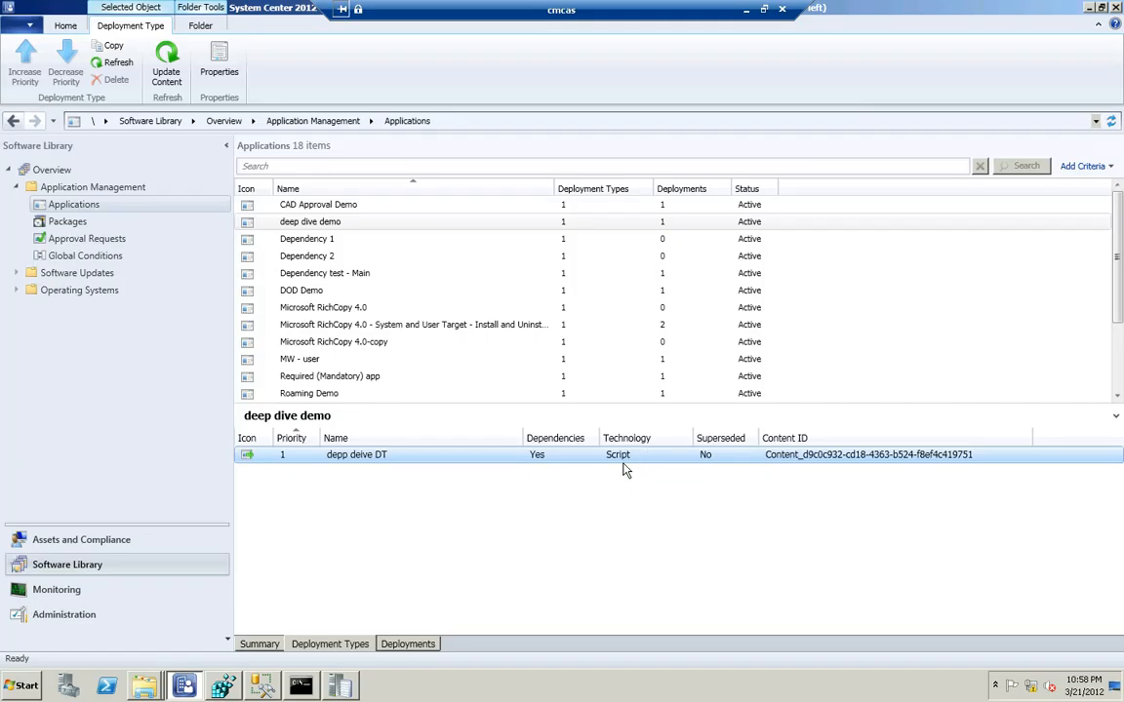
pyautogui.click(620, 473)
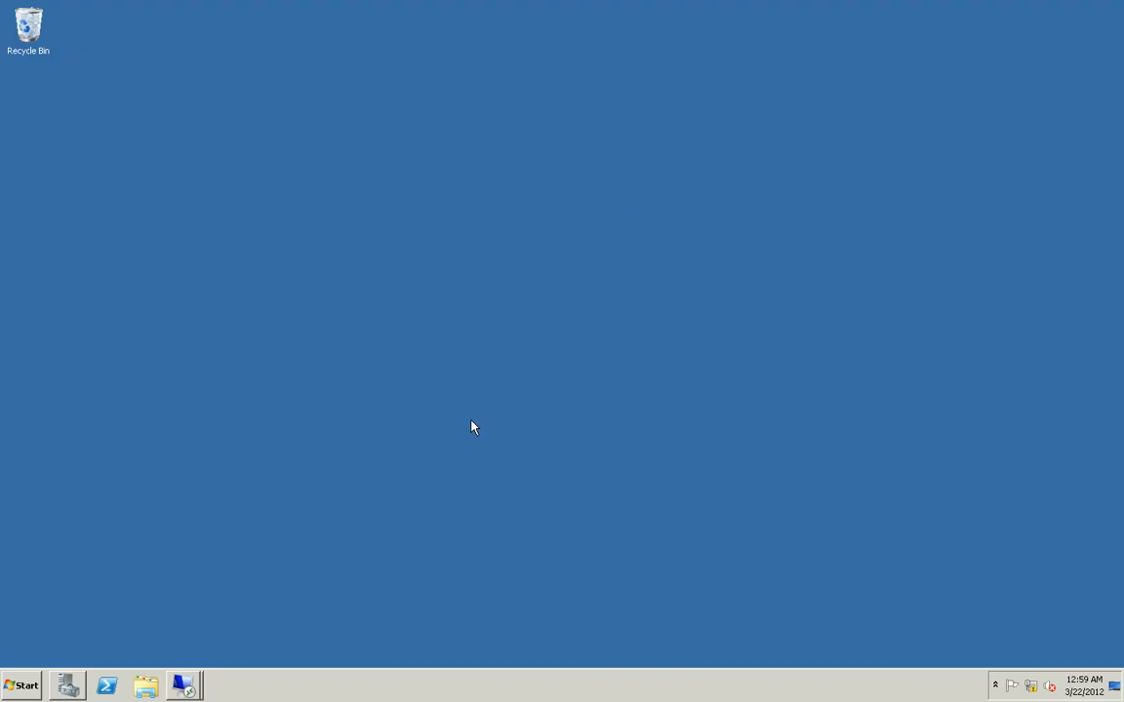
# Switch to the cmps1 remote session and open the inboxes folder under Microsoft Configuration Manager in Windows Explorer
pyautogui.click(182, 686)
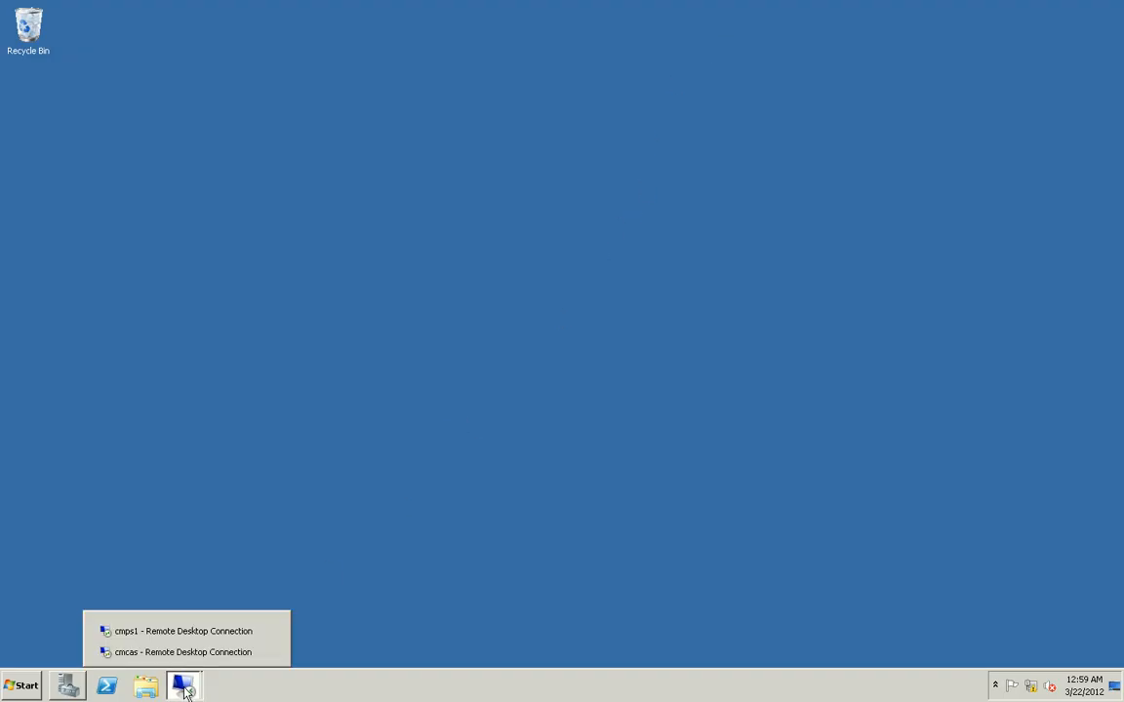
pyautogui.click(153, 632)
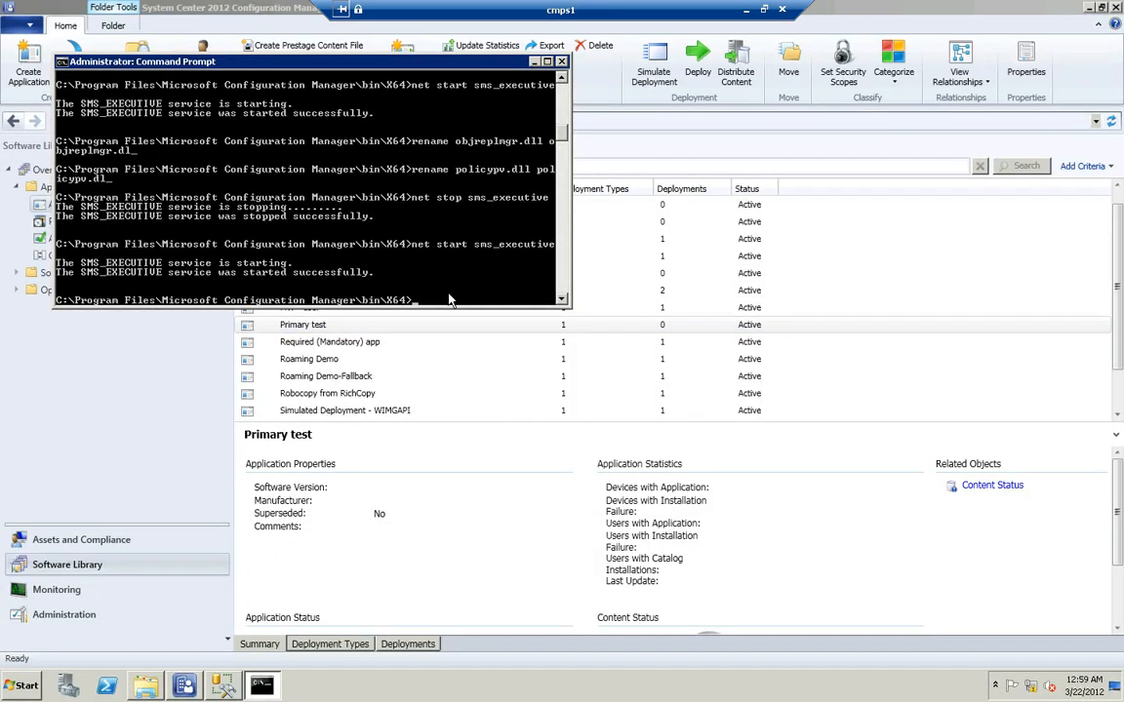
pyautogui.click(155, 689)
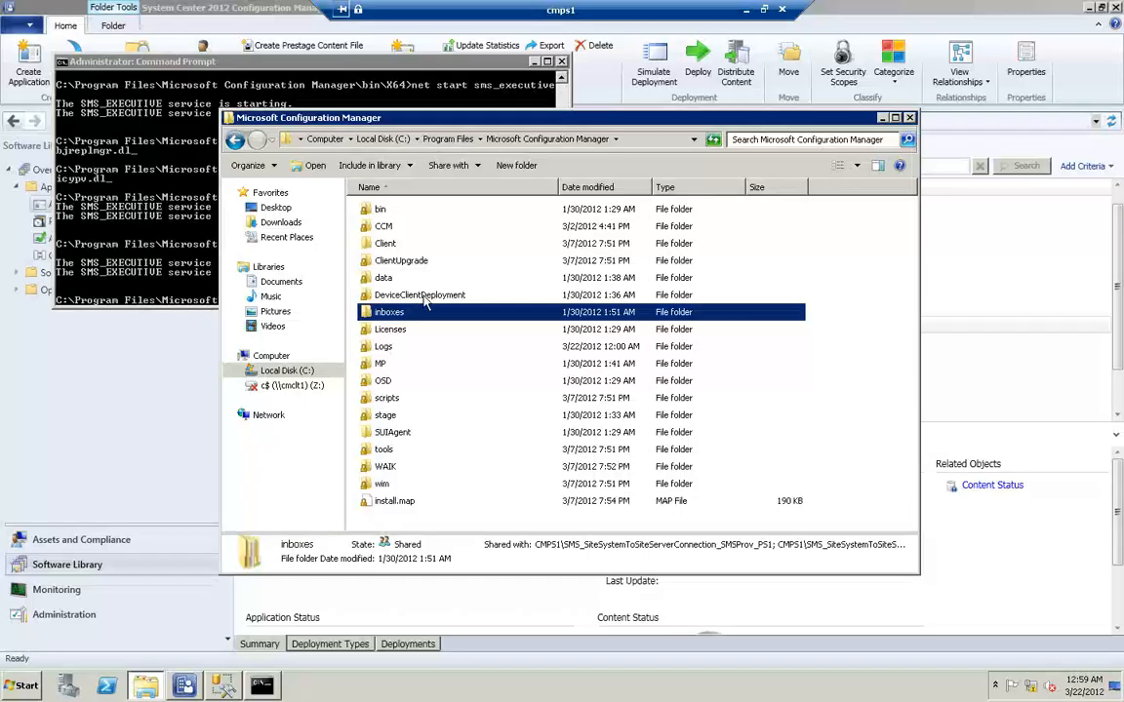
pyautogui.doubleClick(399, 315)
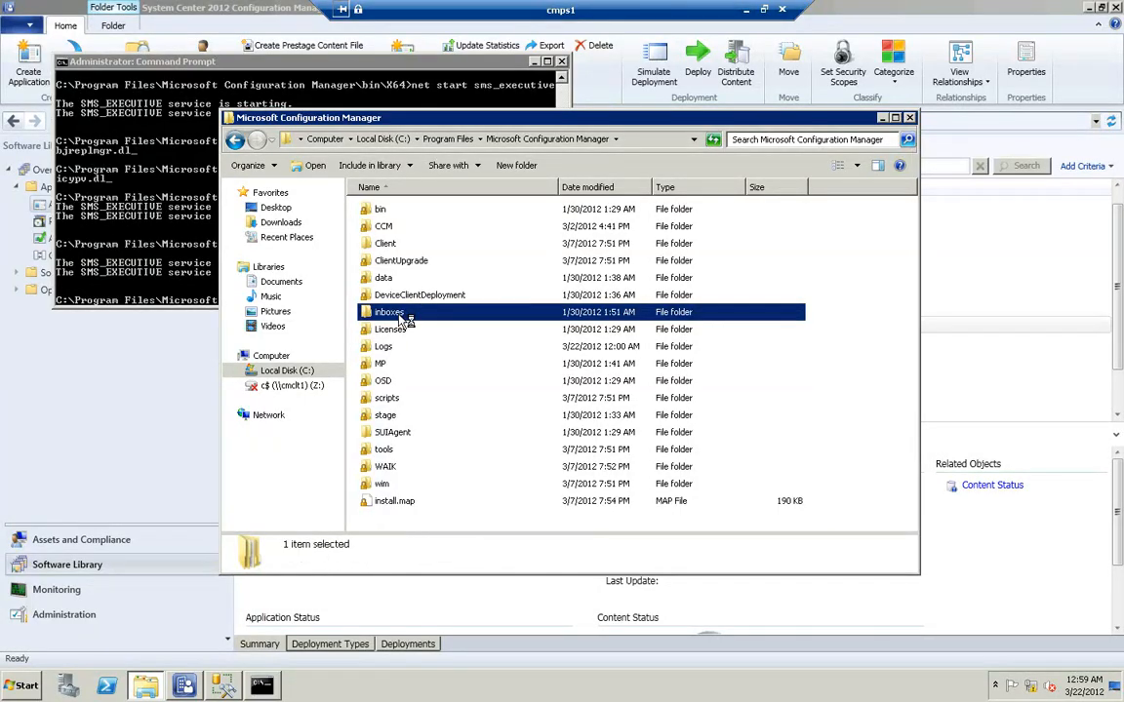
pyautogui.click(400, 316)
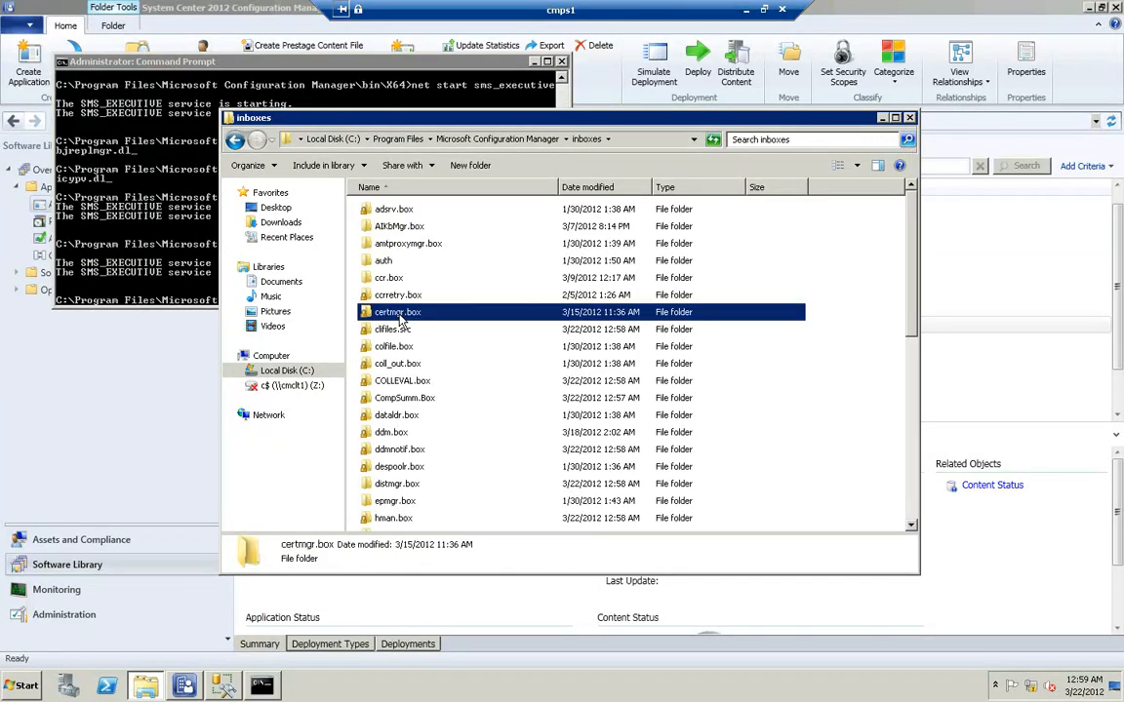
# Open the objmgr.box folder under inboxes to check its contents, and bring the command prompt window to the front
pyautogui.press('o')
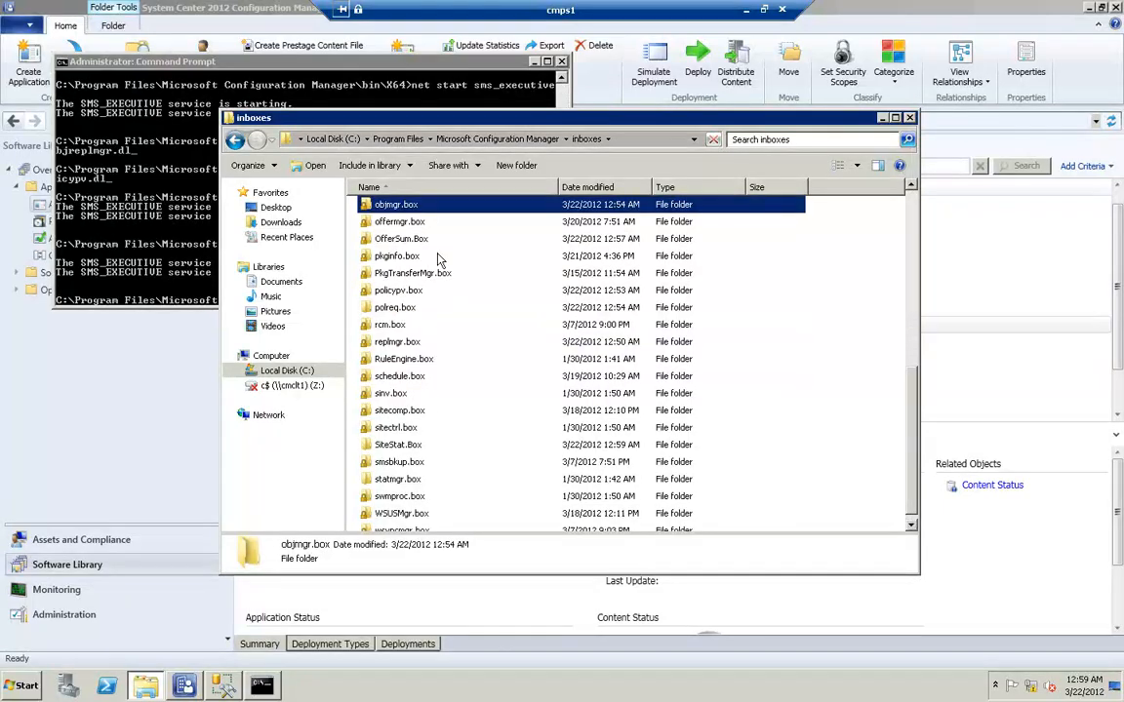
pyautogui.doubleClick(394, 207)
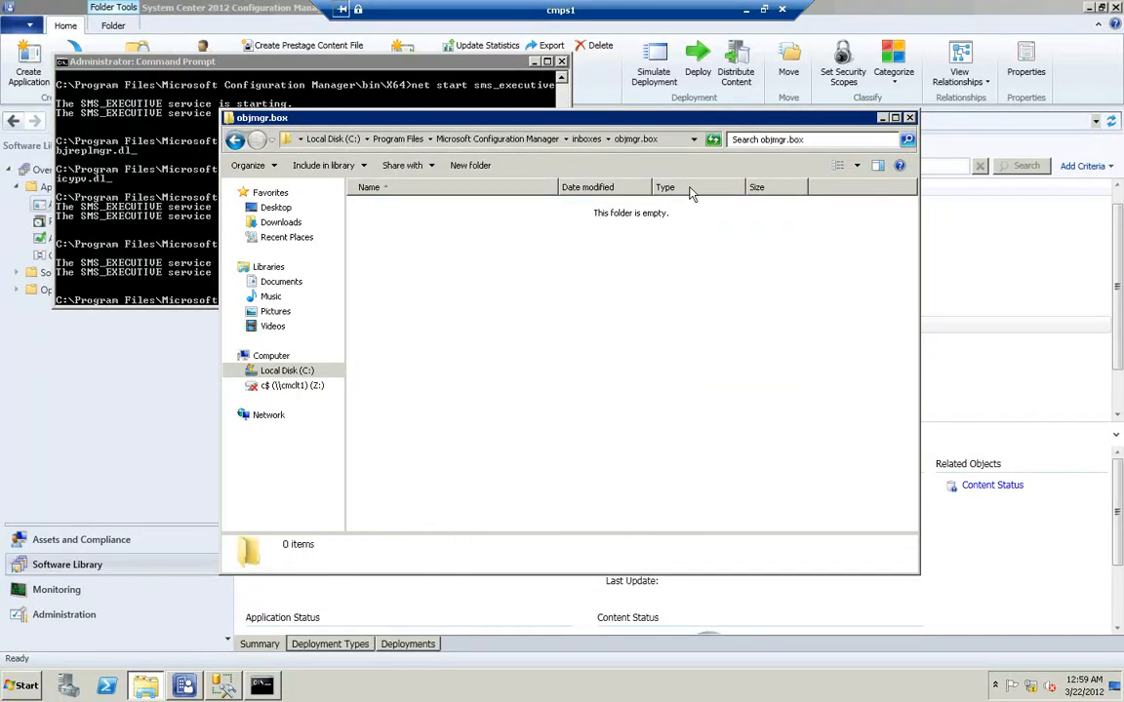
pyautogui.click(417, 71)
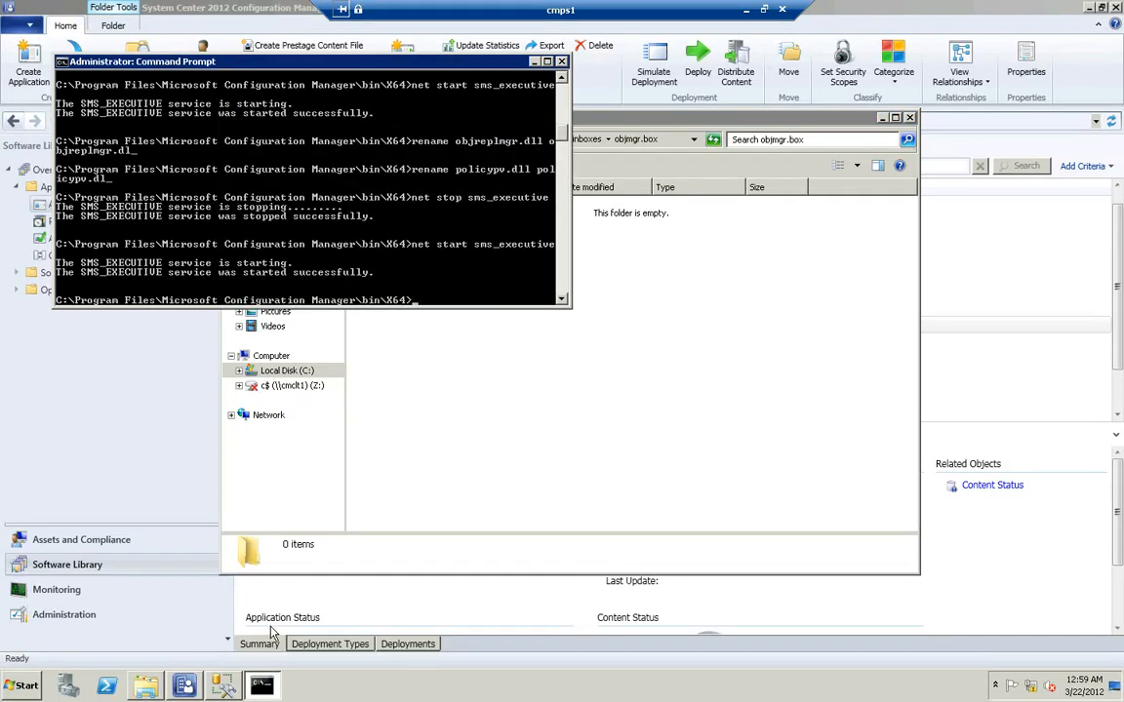
# Switch to SQL Server Management Studio, rerun the CI_CIAssignments query and examine the last rows of its results
pyautogui.click(223, 688)
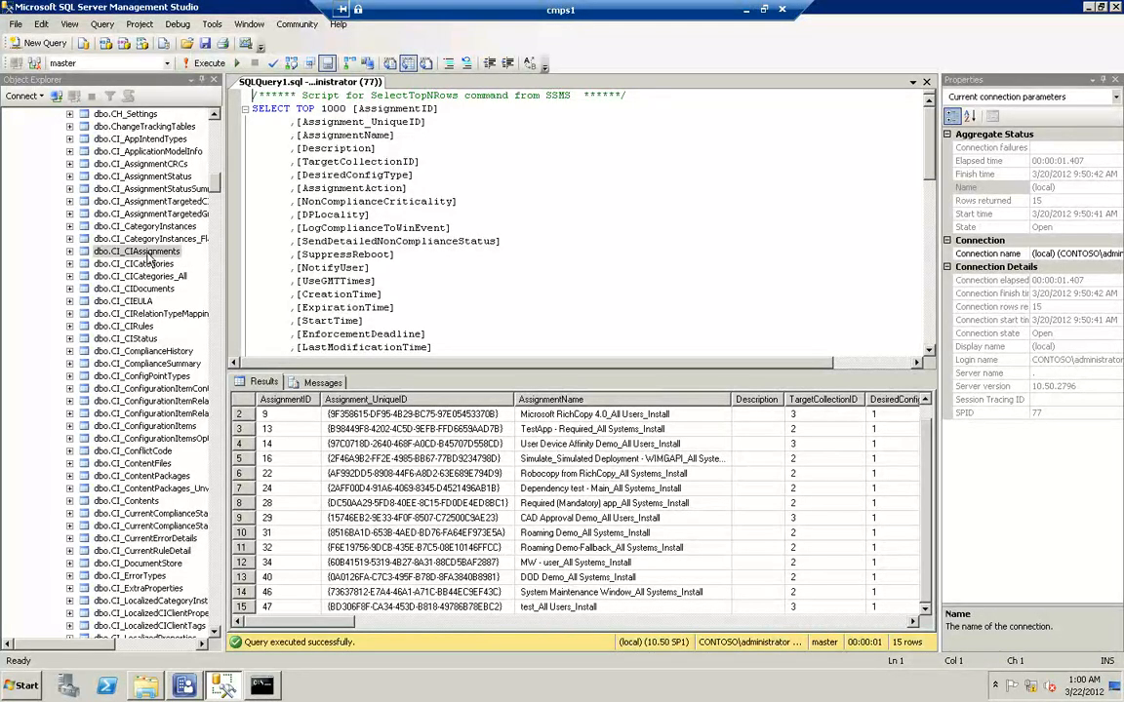
pyautogui.click(144, 254)
pyautogui.click(130, 251)
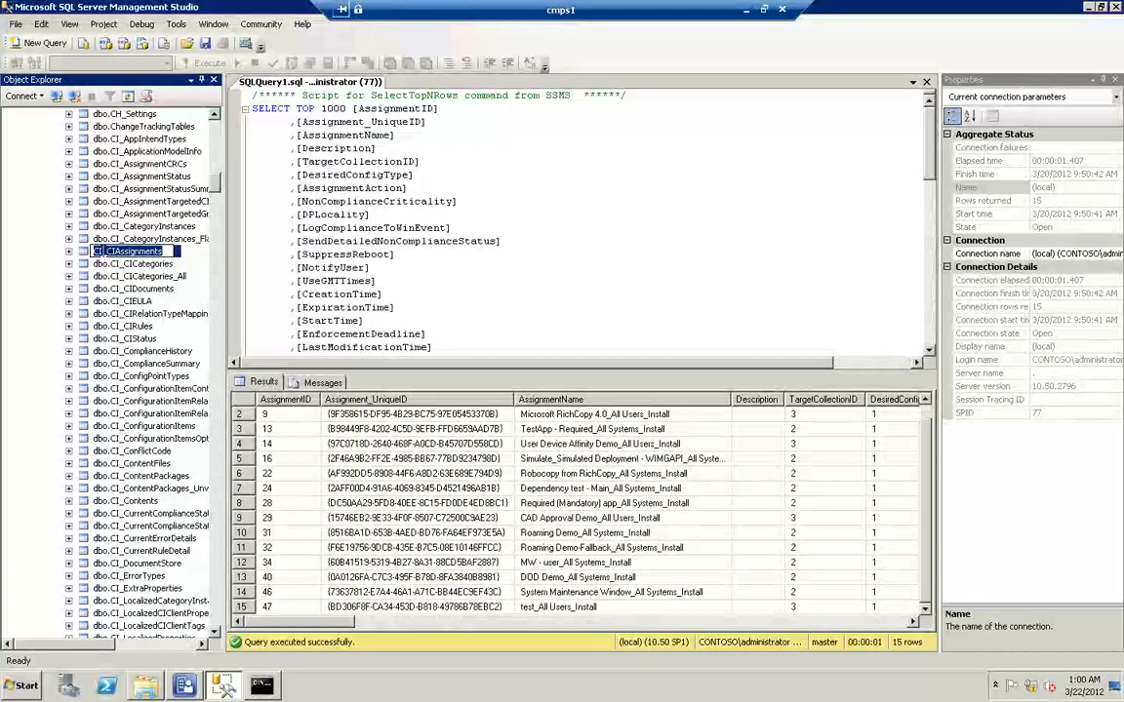
pyautogui.rightClick(111, 251)
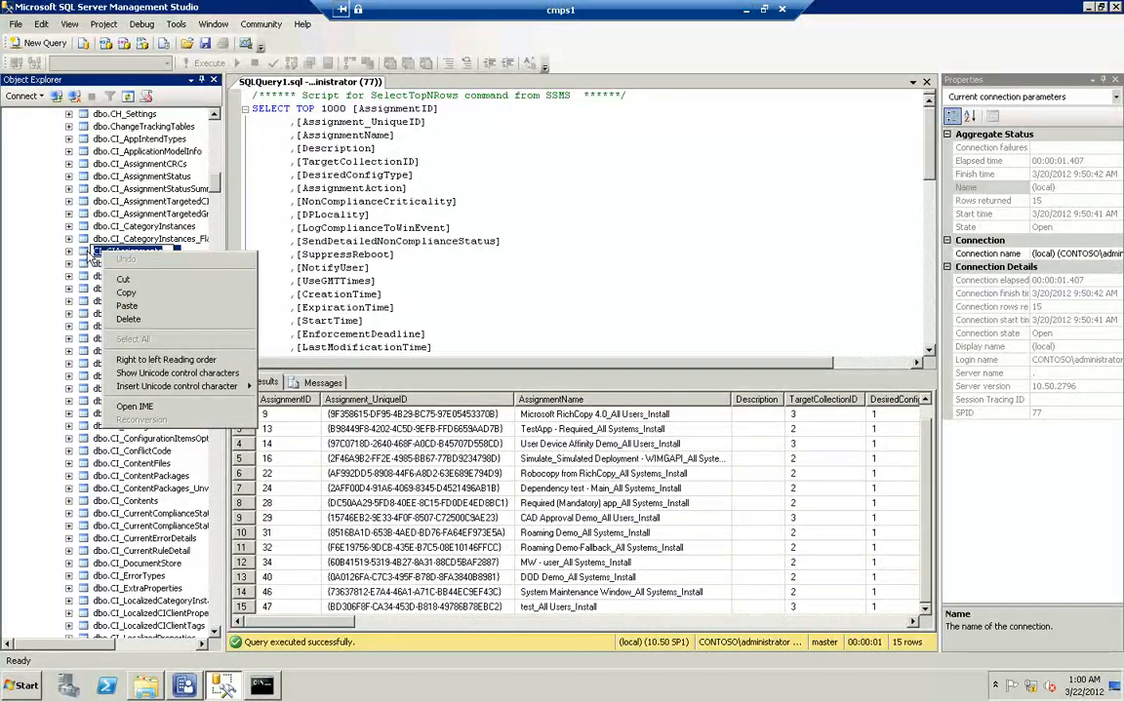
pyautogui.click(184, 113)
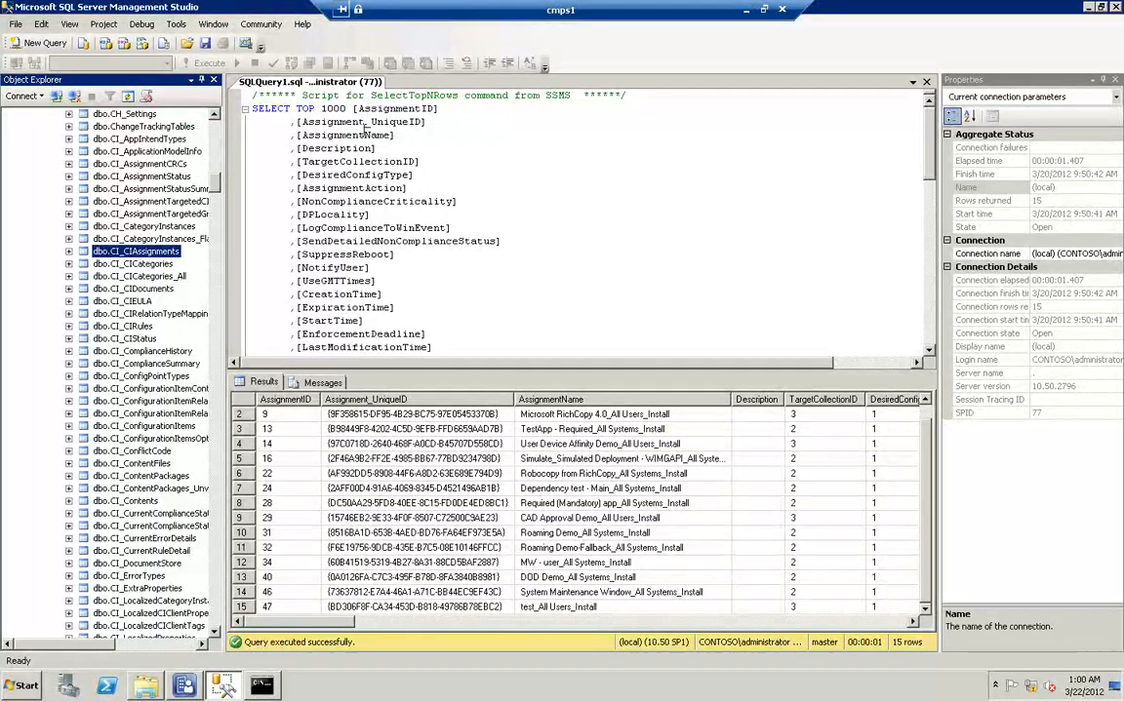
pyautogui.click(450, 187)
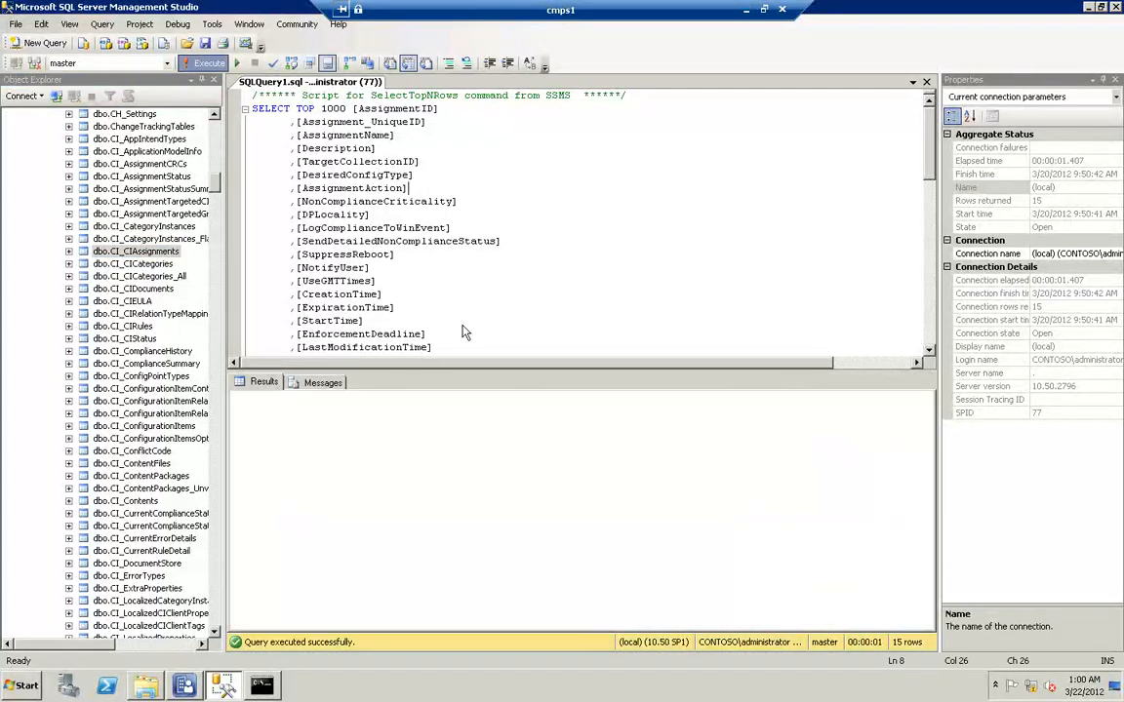
pyautogui.press('F5')
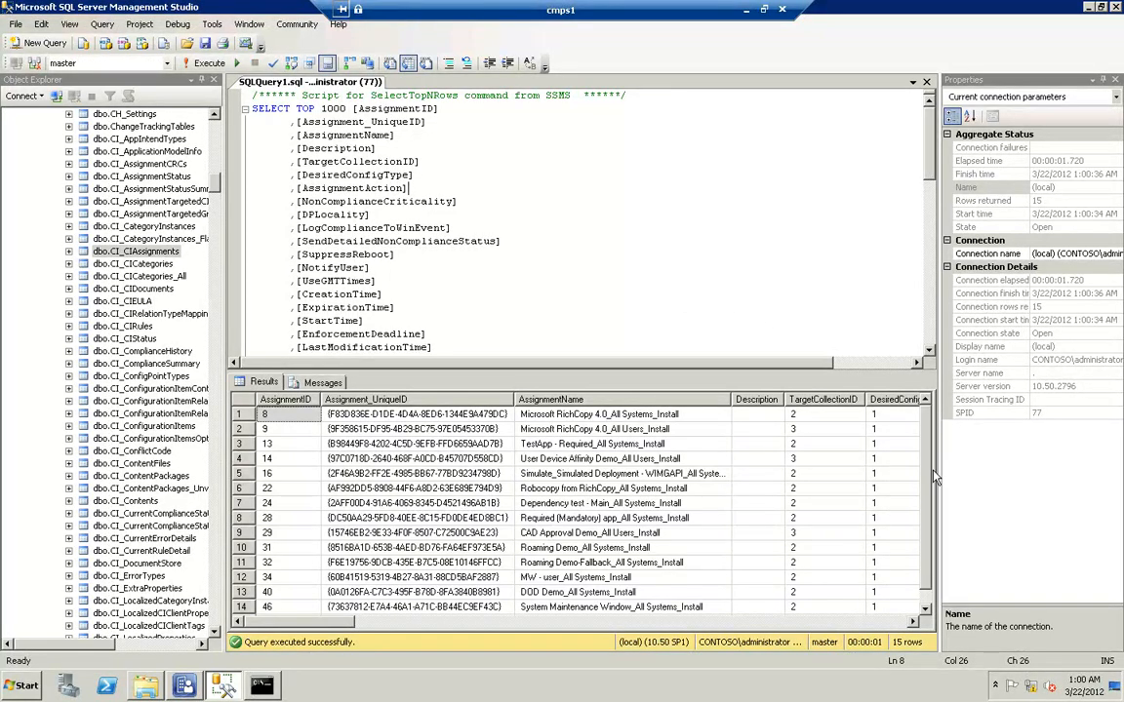
pyautogui.moveTo(930, 515); pyautogui.dragTo(925, 549)
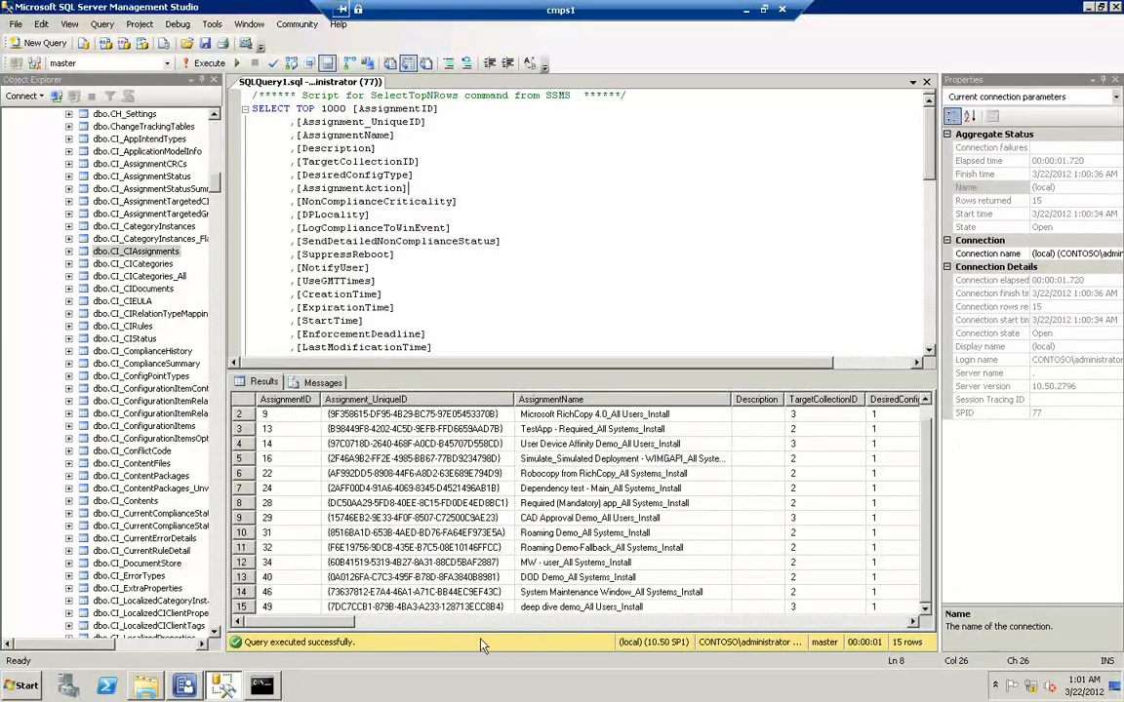
pyautogui.moveTo(338, 625); pyautogui.dragTo(294, 633)
# Query the top 1000 rows of the dbo.CI_AssignmentTargetedCIs table
pyautogui.click(168, 252)
pyautogui.click(178, 202)
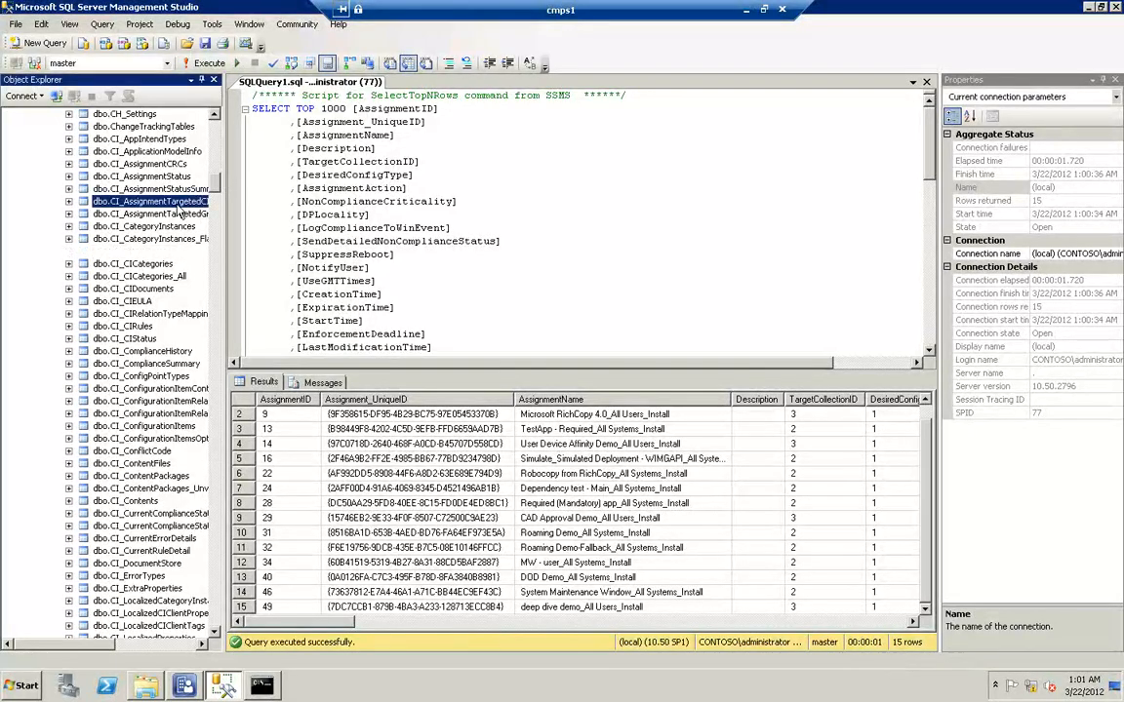
pyautogui.rightClick(181, 207)
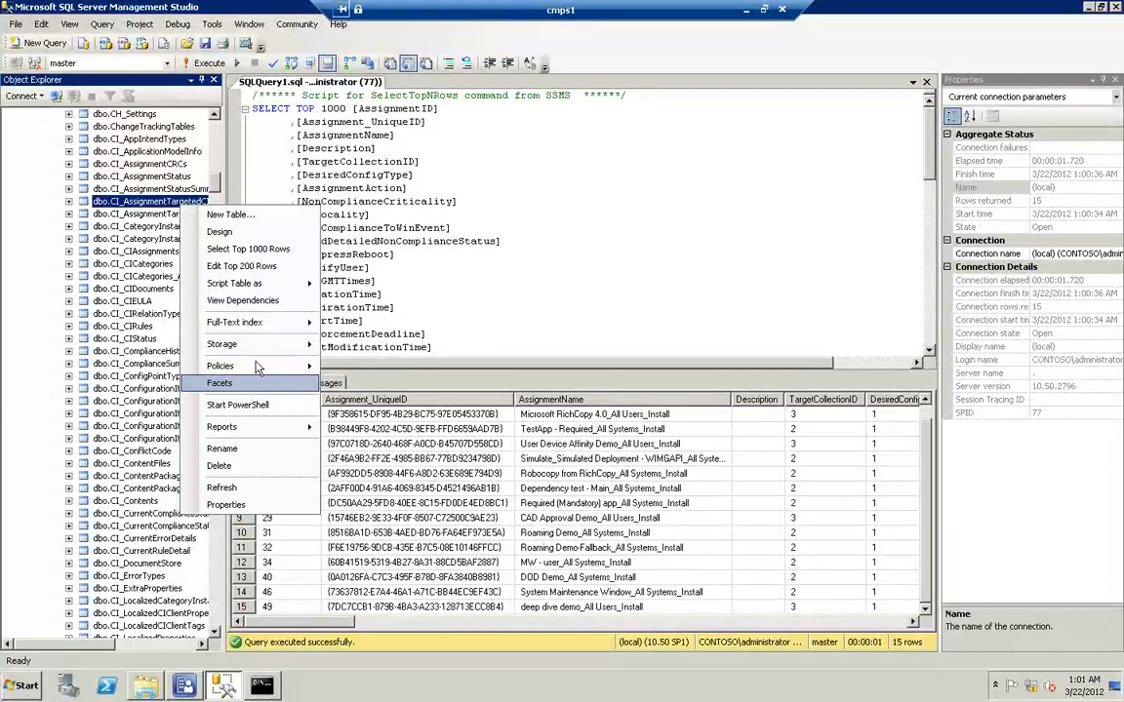
pyautogui.click(259, 250)
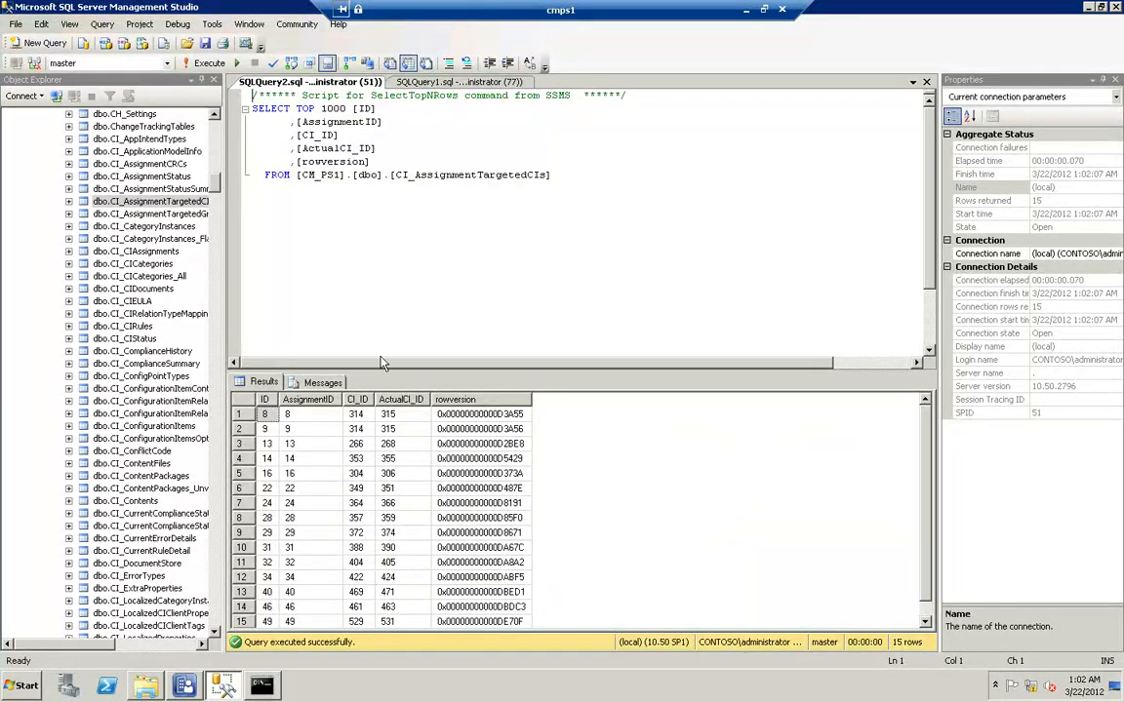
# Compare the results of the two assignment queries with the files in the objmgr.box folder, and minimize the folder window
pyautogui.click(429, 82)
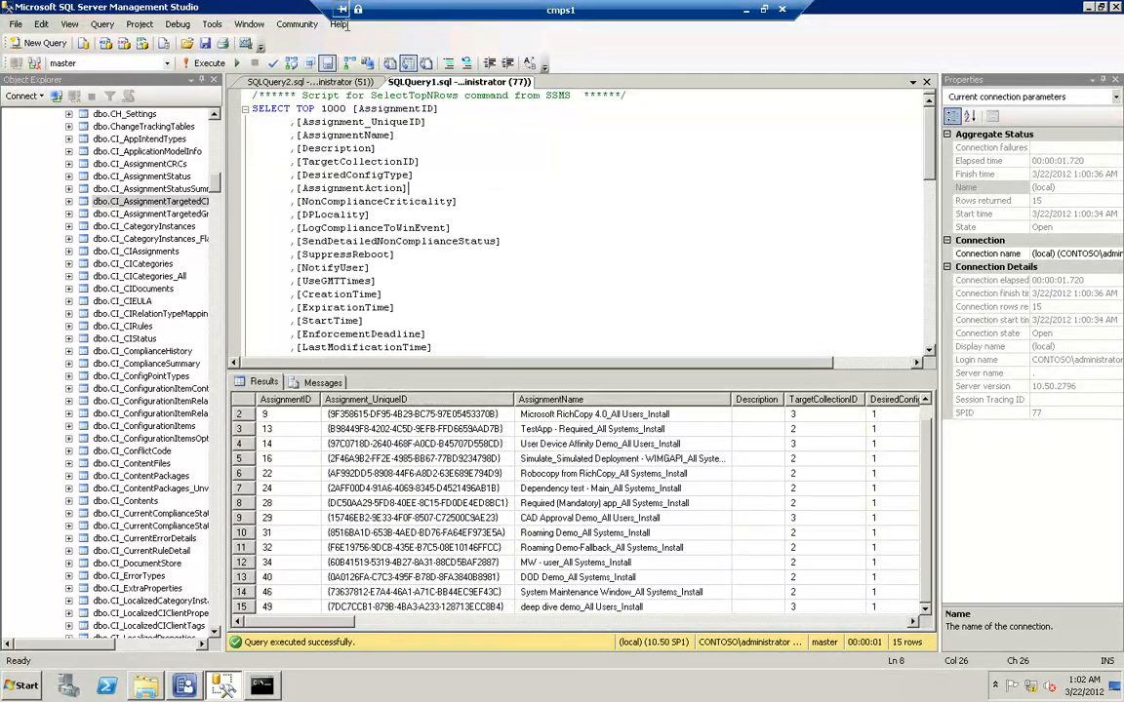
pyautogui.click(310, 82)
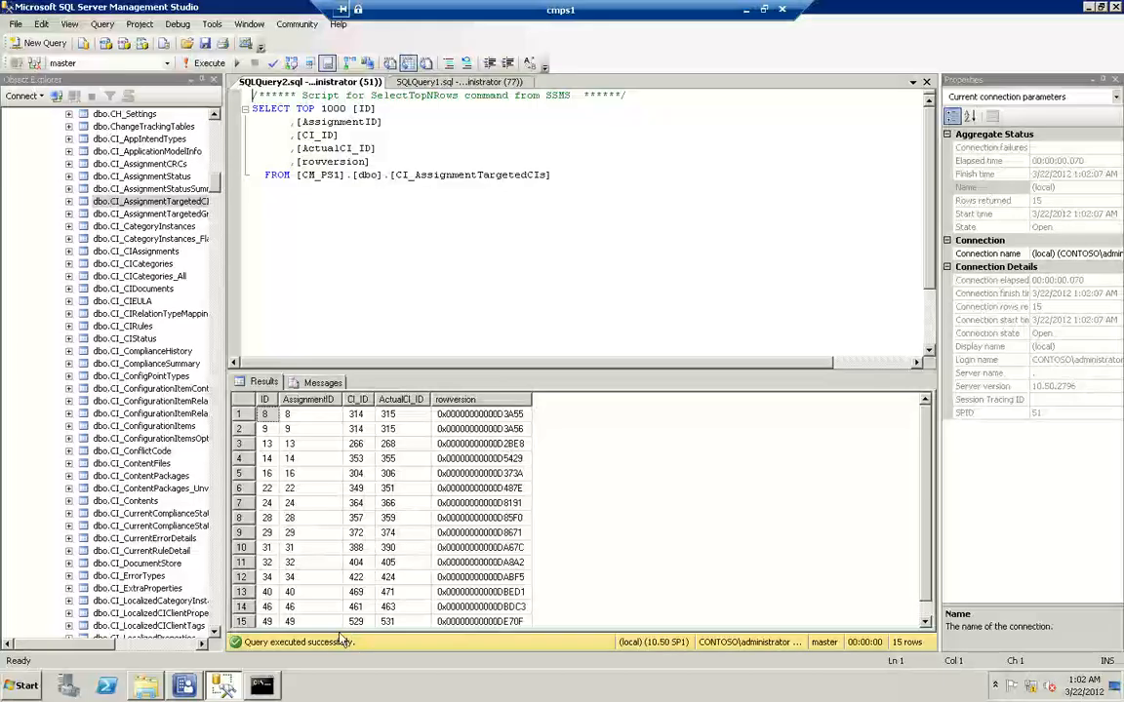
pyautogui.click(154, 689)
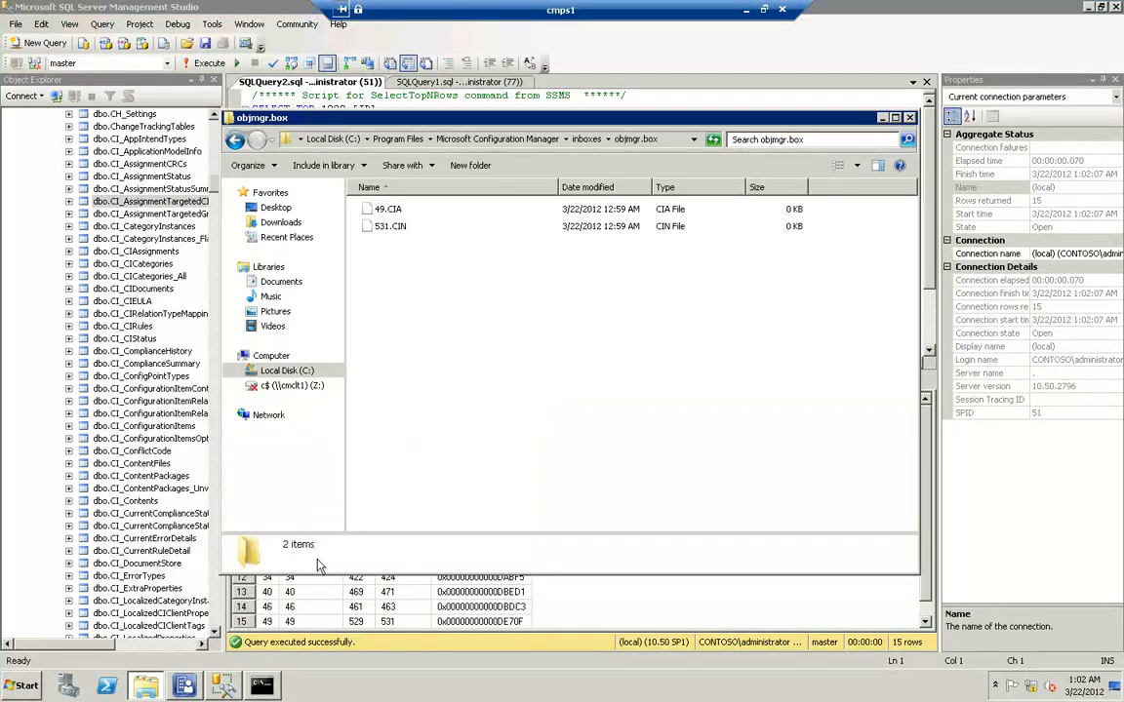
pyautogui.click(882, 119)
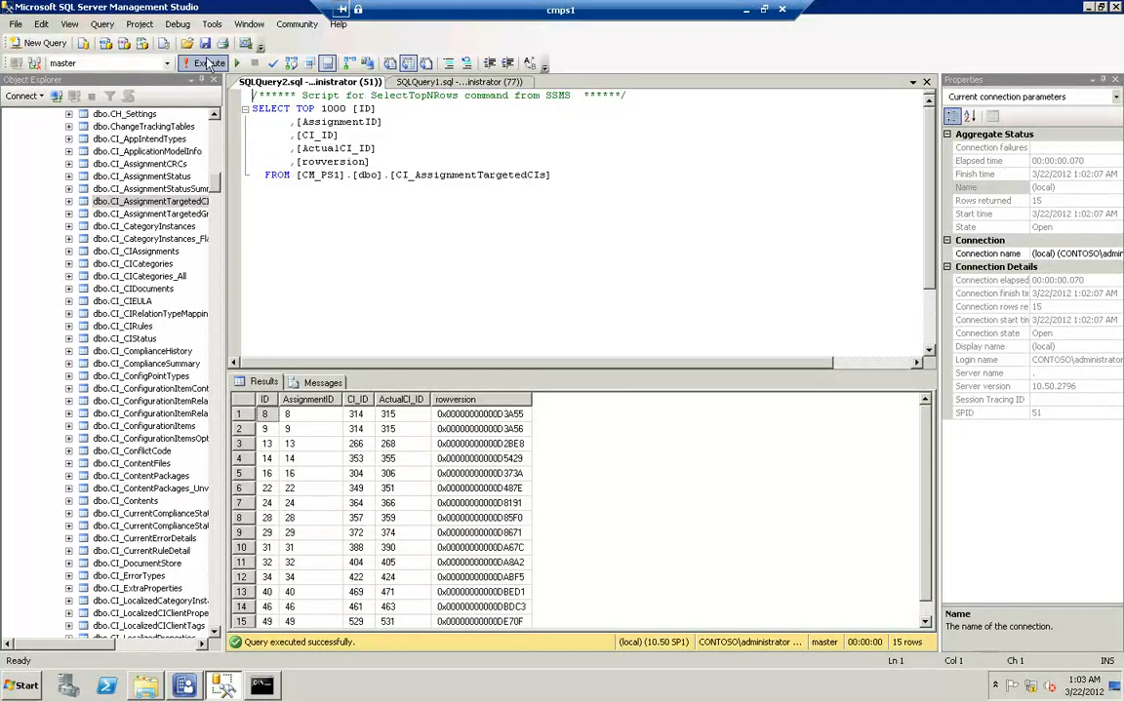
# Create a new query and try to run "select * from v_collections" in it
pyautogui.click(43, 46)
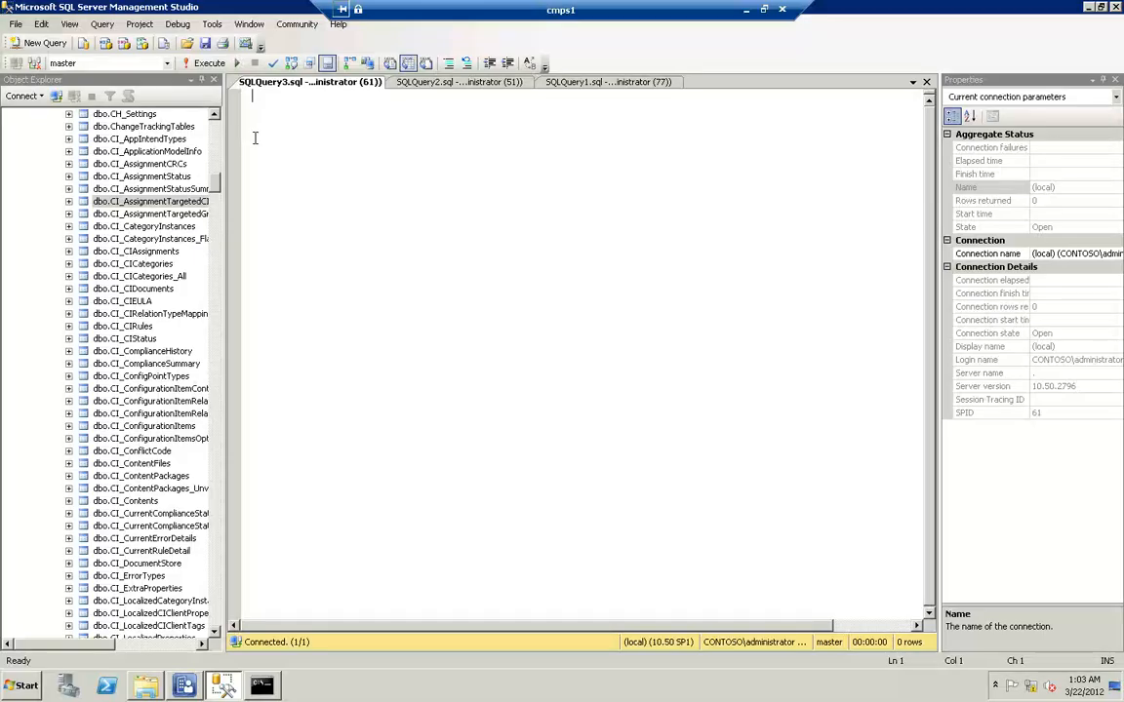
pyautogui.write('select * from v')
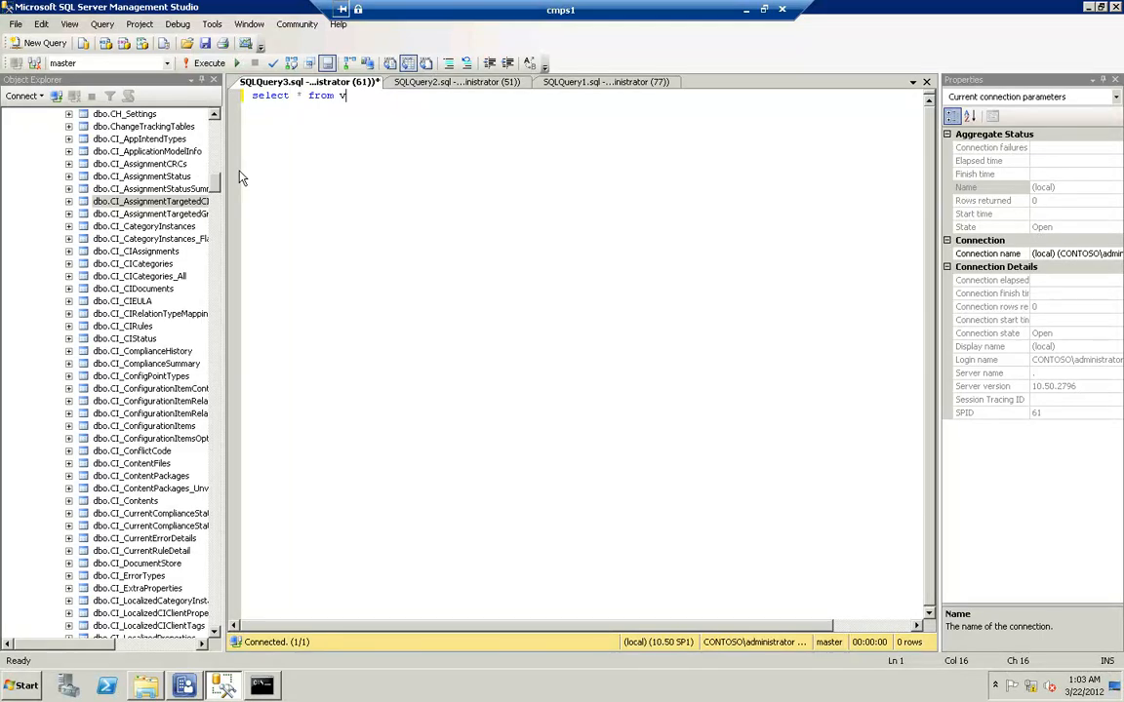
pyautogui.write('_collections')
pyautogui.hotkey('shift', 'Home')
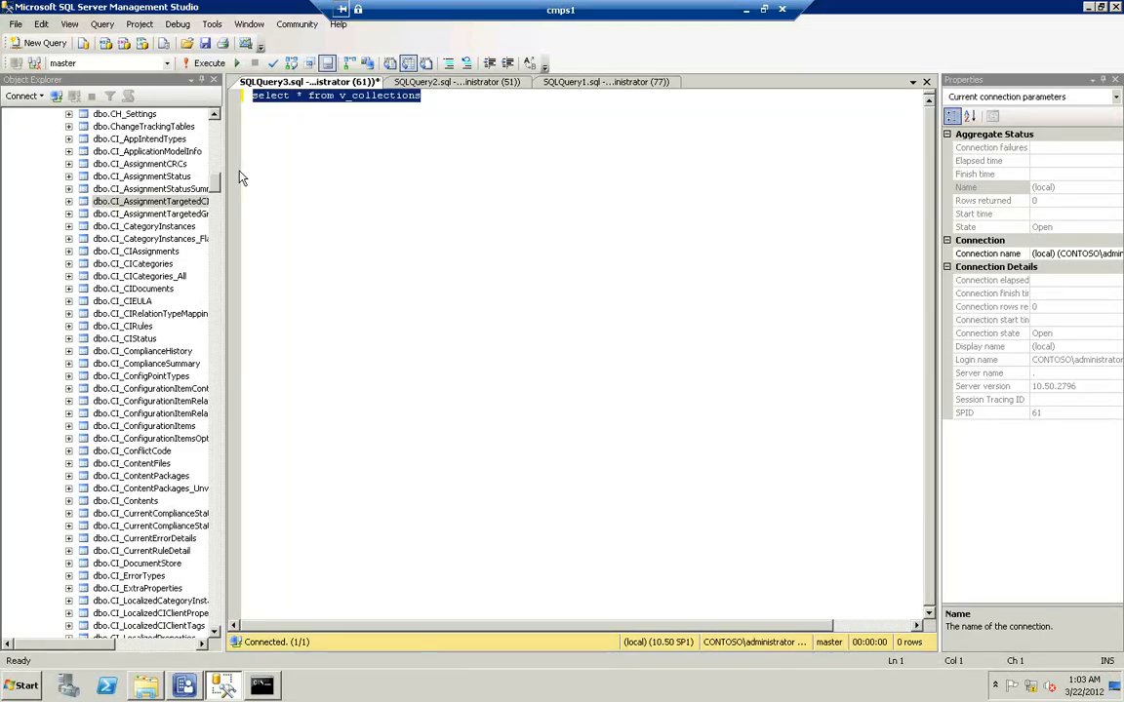
pyautogui.press('F5')
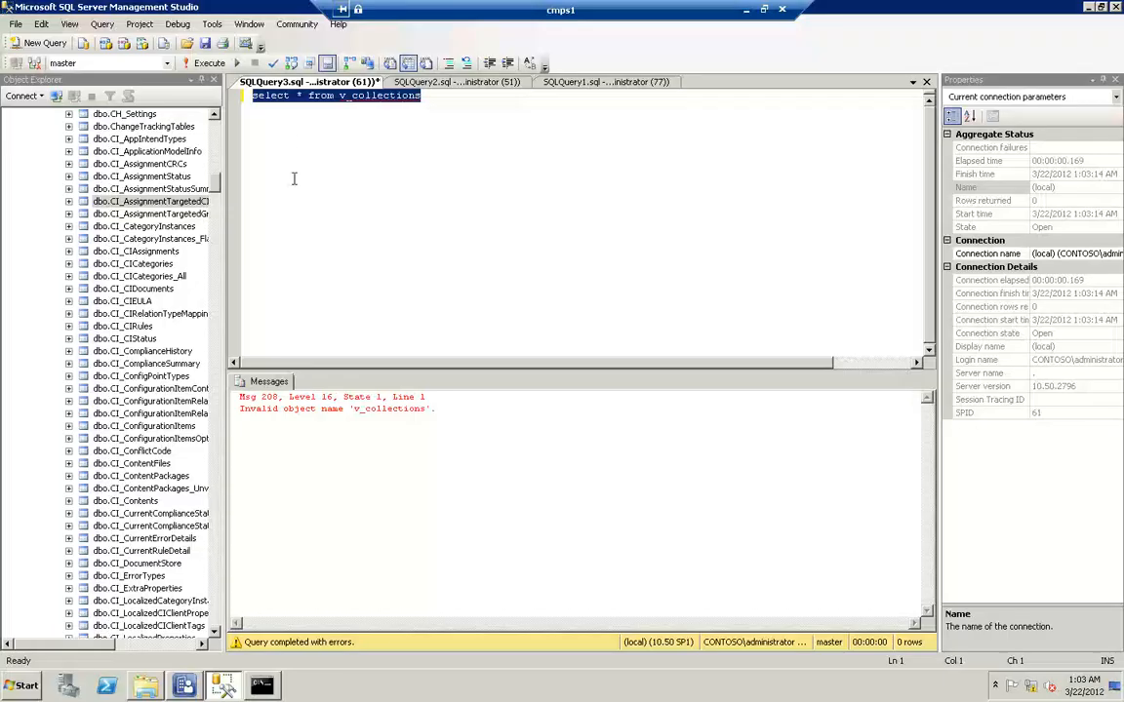
# Set the database for the new query to CM_PS1 and execute the selected text again
pyautogui.click(432, 96)
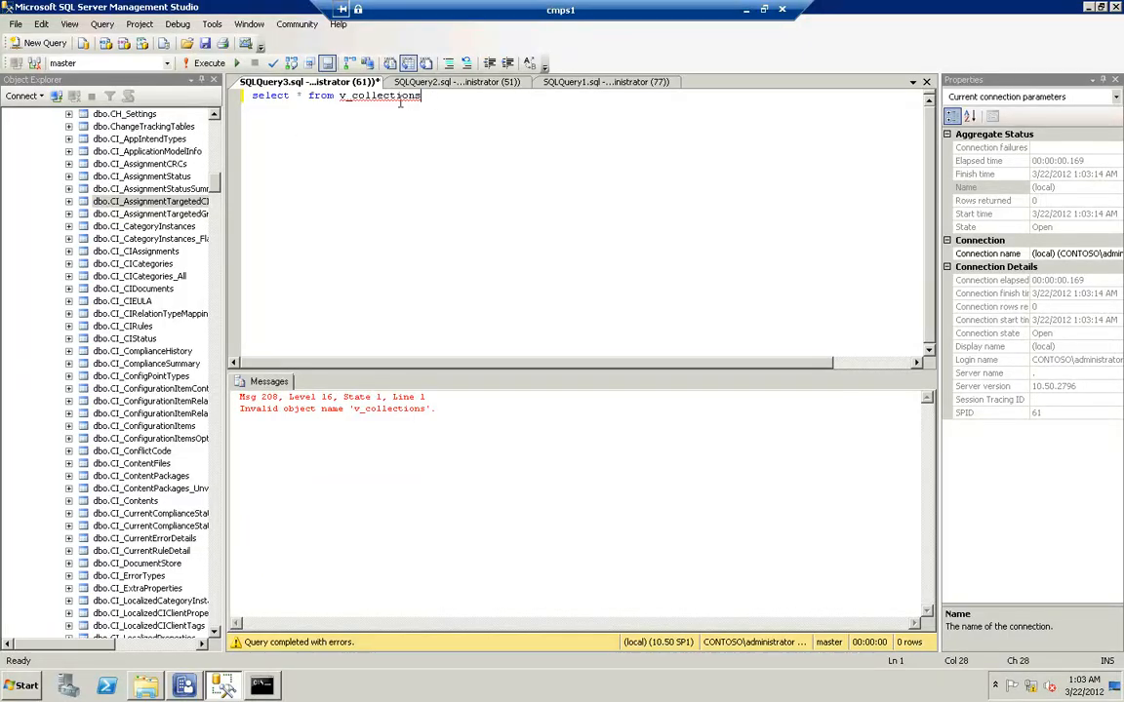
pyautogui.moveTo(352, 94); pyautogui.dragTo(422, 95)
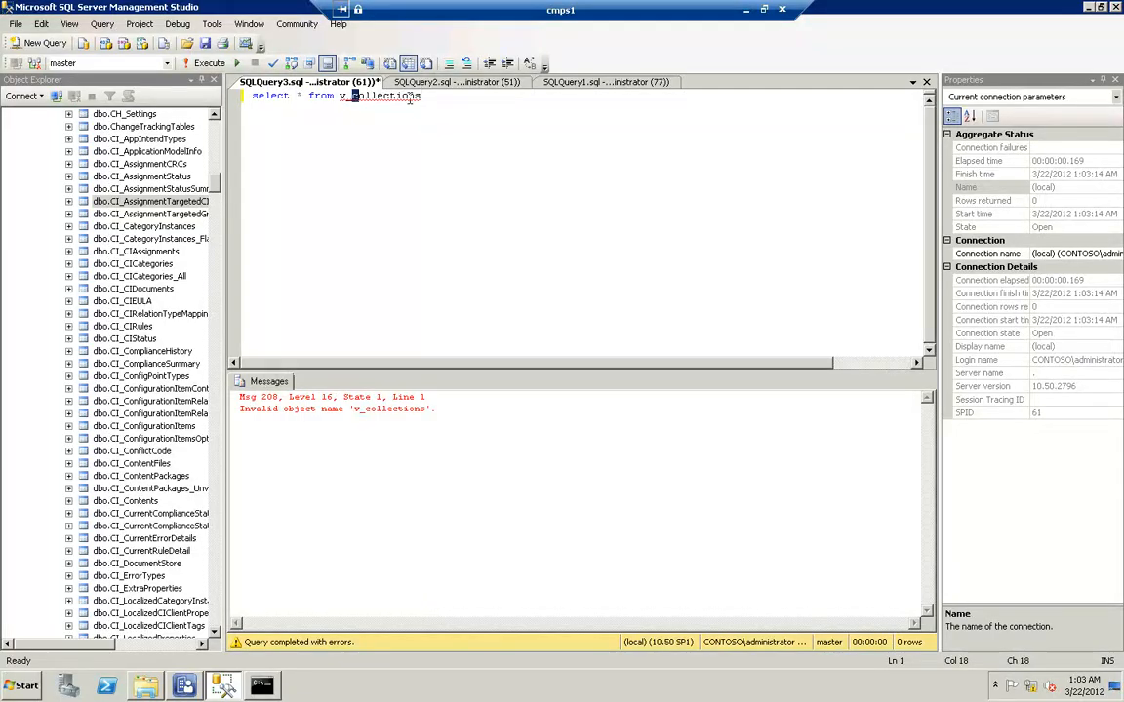
pyautogui.click(167, 62)
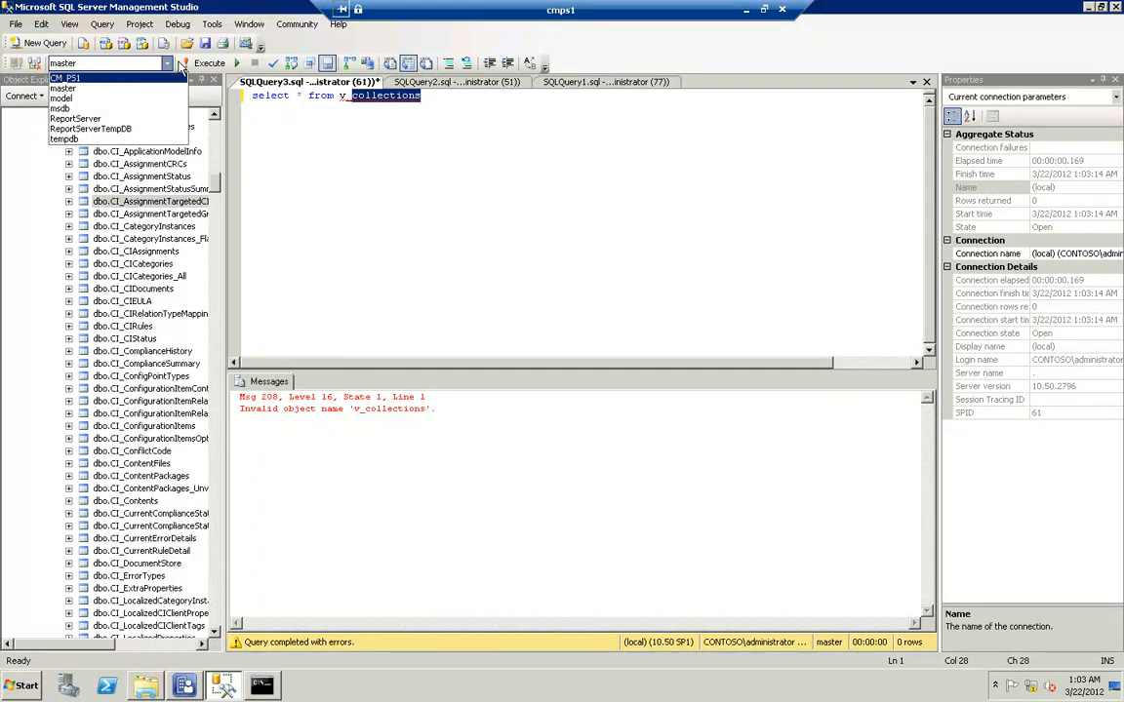
pyautogui.click(177, 76)
pyautogui.press('F5')
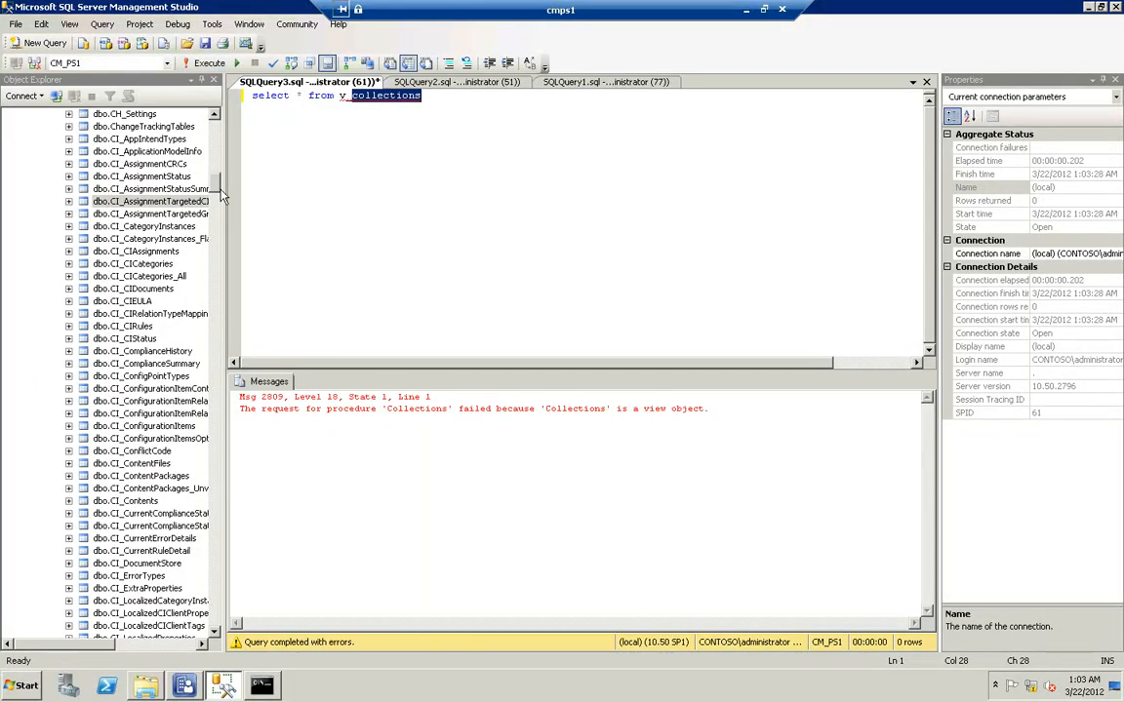
# Change the view name in the query to v_collection and run the statement
pyautogui.click(445, 112)
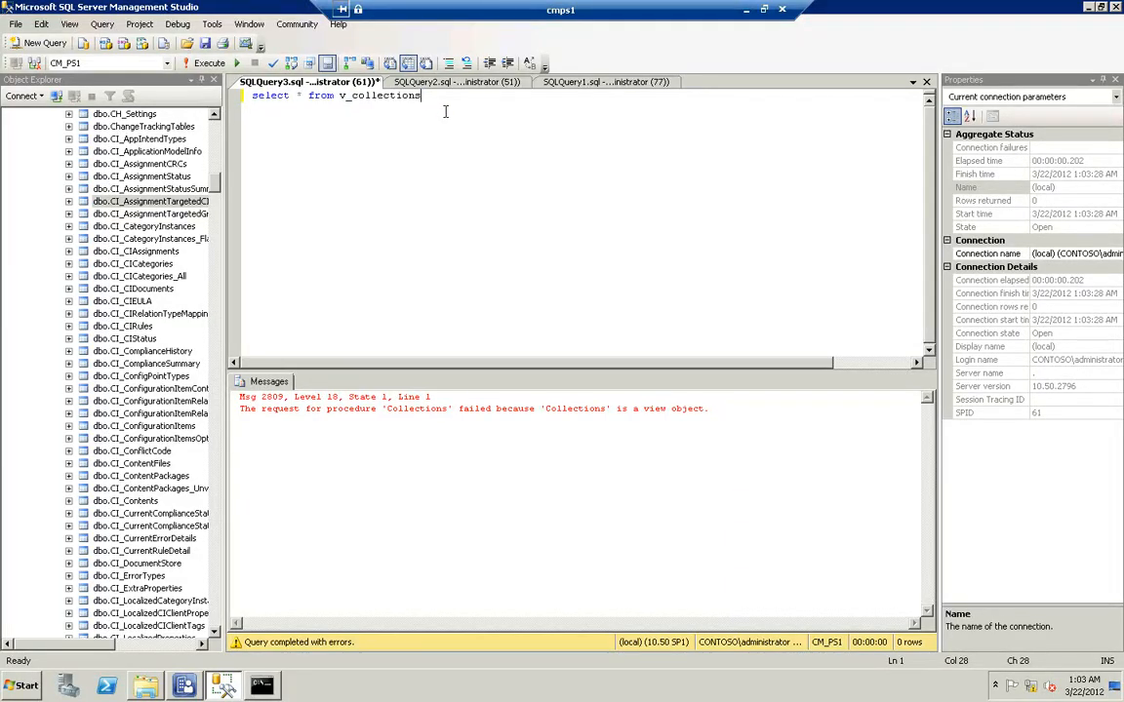
pyautogui.press('BackSpace')
pyautogui.hotkey('shift', 'Home')
pyautogui.press('F5')
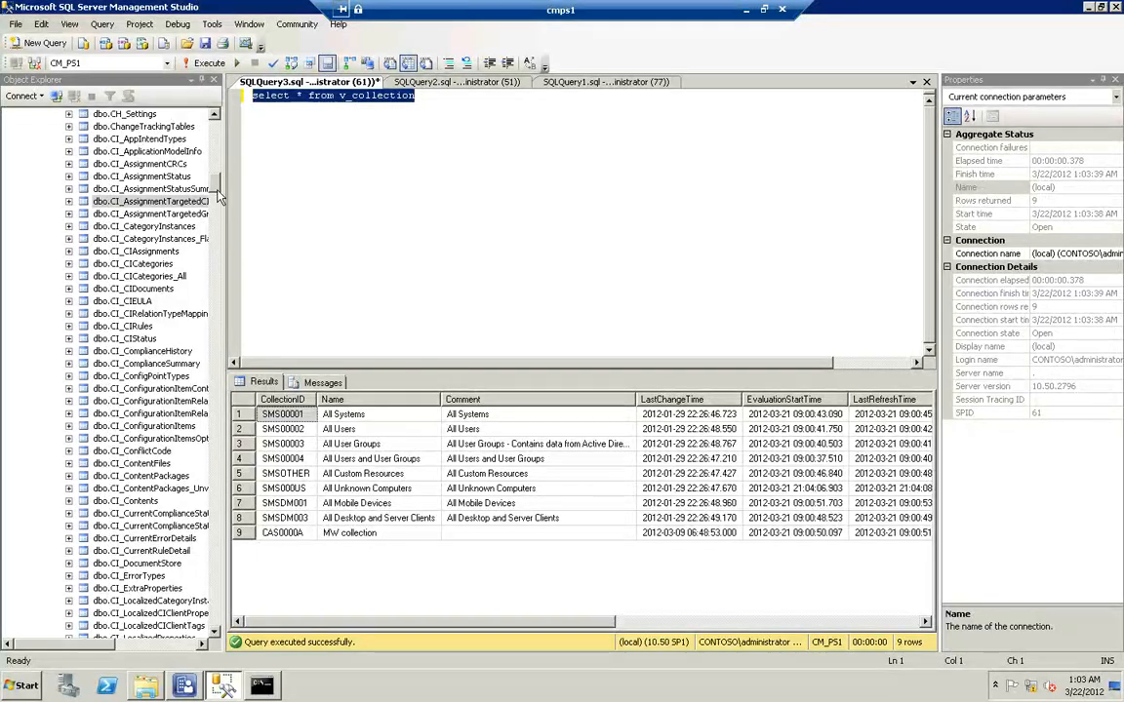
# Find the Collections_G table in the object tree, add "select * from collections_g" as a second statement and run only that line
pyautogui.moveTo(218, 191); pyautogui.dragTo(220, 306)
pyautogui.scroll(20, 216, 290)
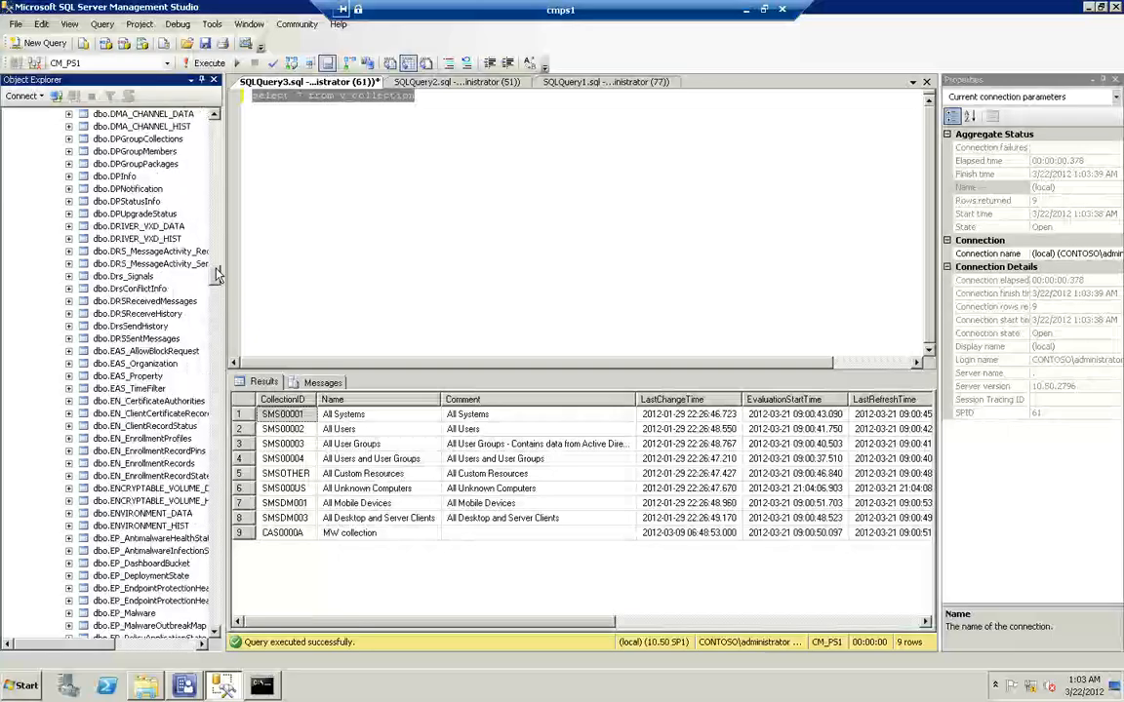
pyautogui.scroll(15, 221, 248)
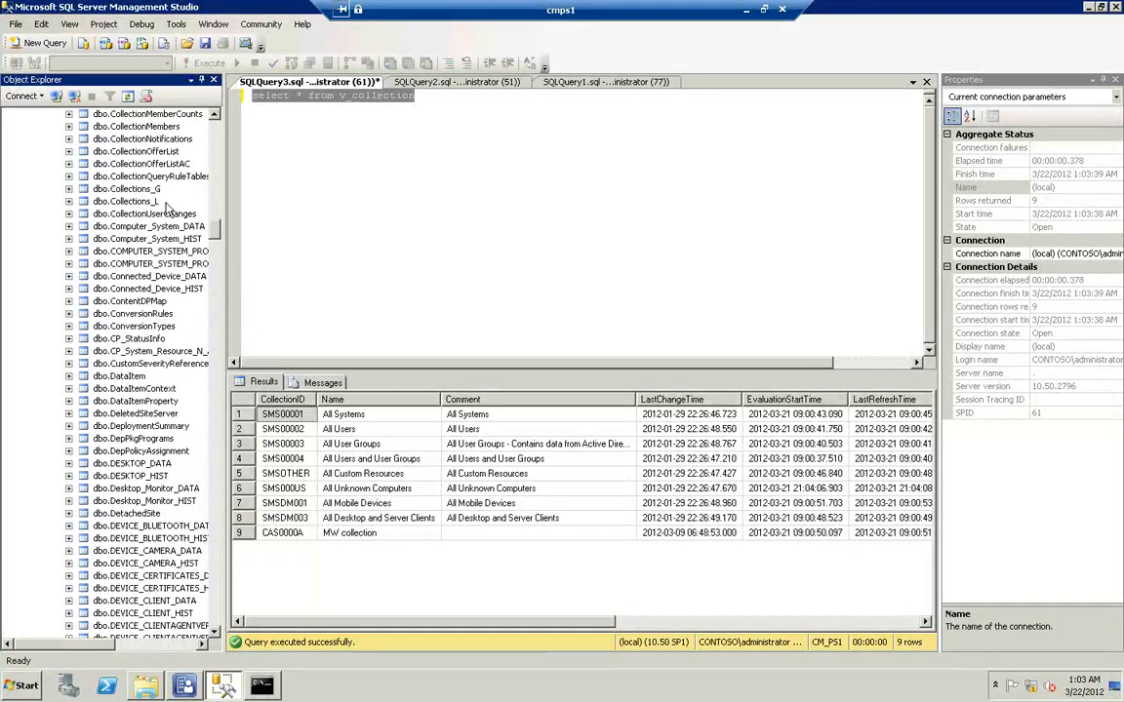
pyautogui.click(423, 95)
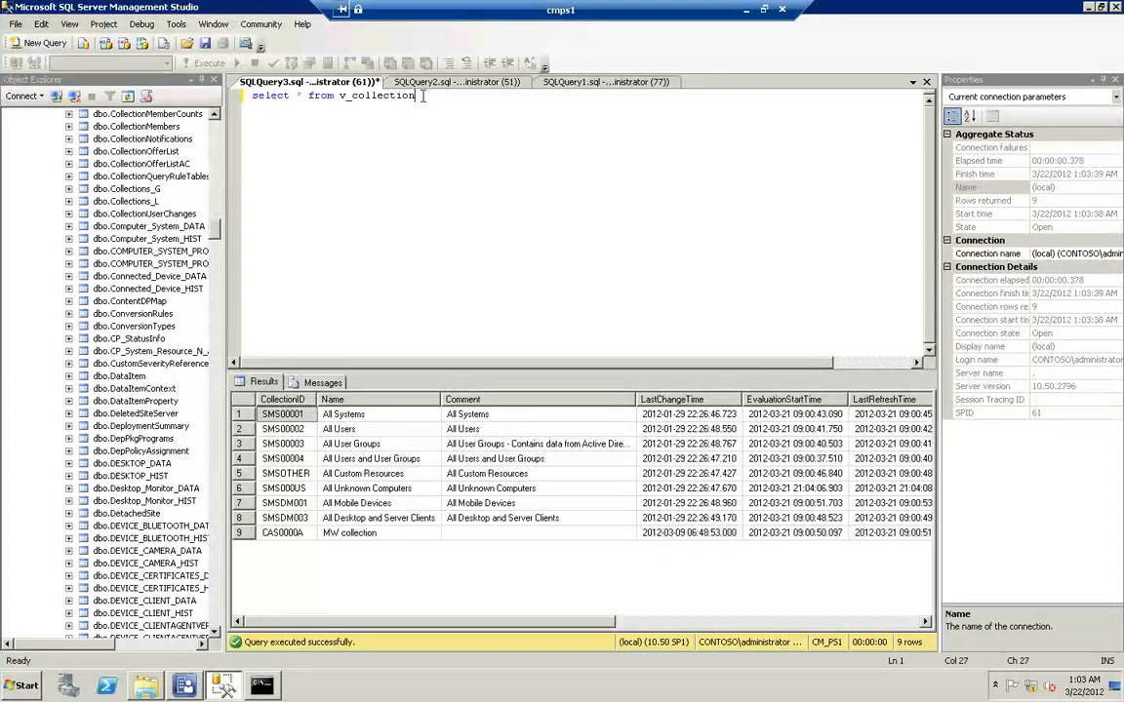
pyautogui.press('Return')
pyautogui.write('select * from collections_g')
pyautogui.press('Escape')
pyautogui.hotkey('shift', 'Home')
pyautogui.press('F5')
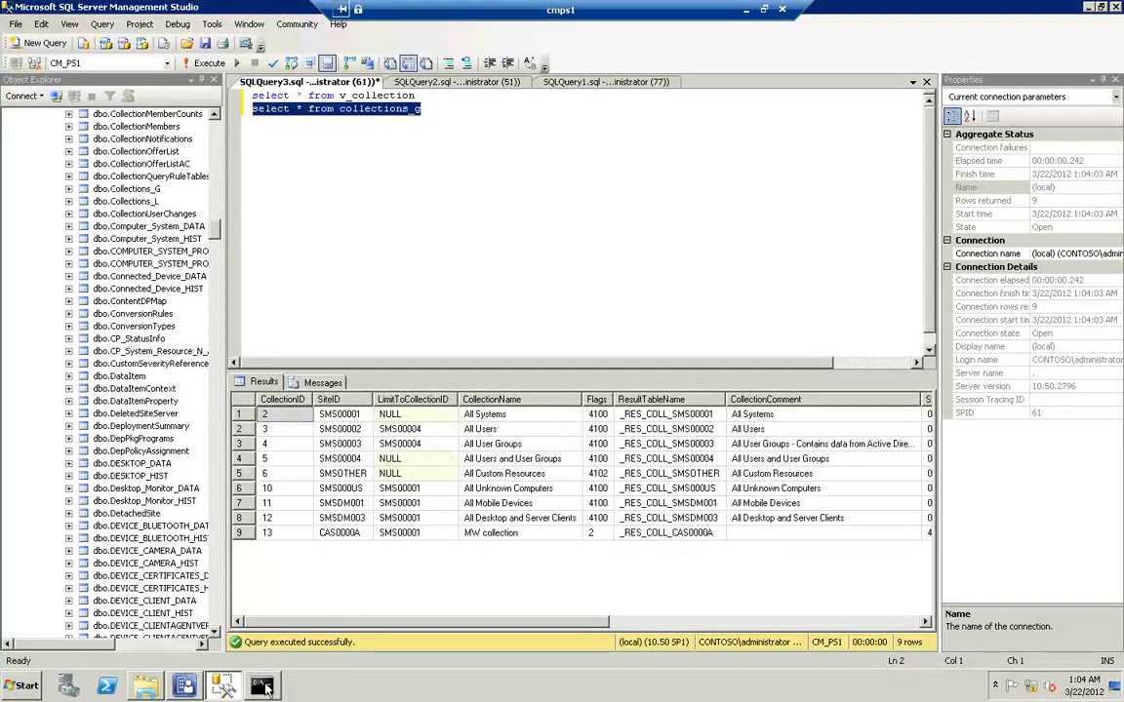
# In the command prompt, rename objreplmgr.dl_ back to objreplmgr.dll in the Configuration Manager bin\X64 folder
pyautogui.click(145, 686)
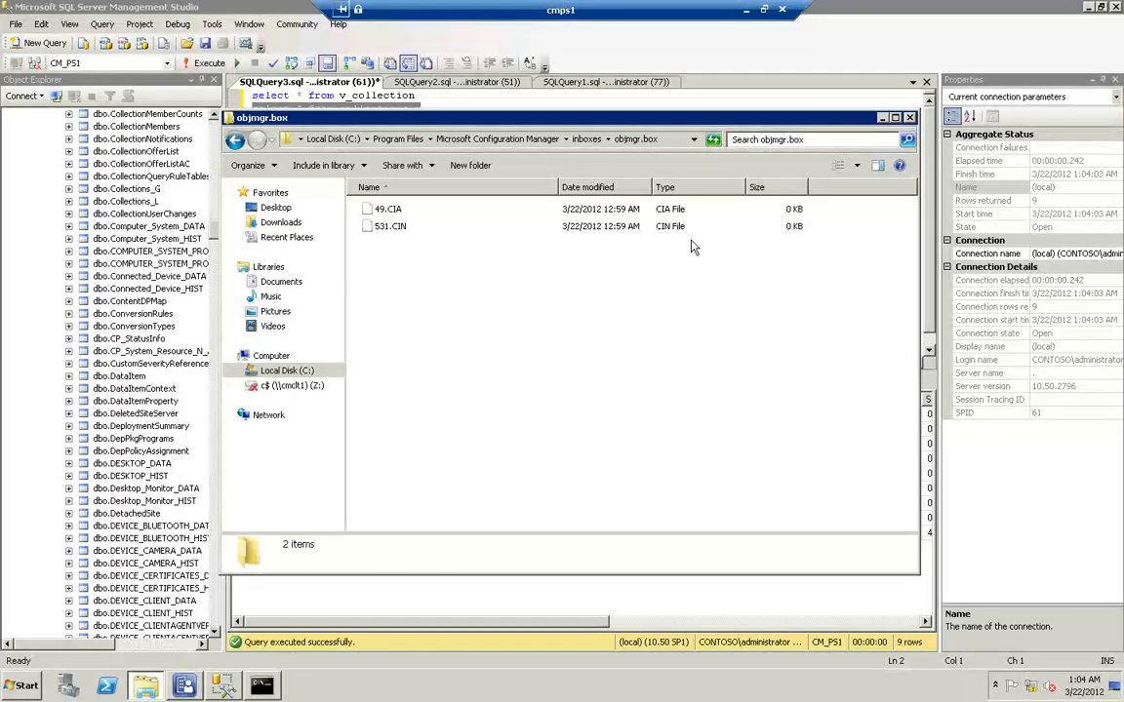
pyautogui.click(263, 687)
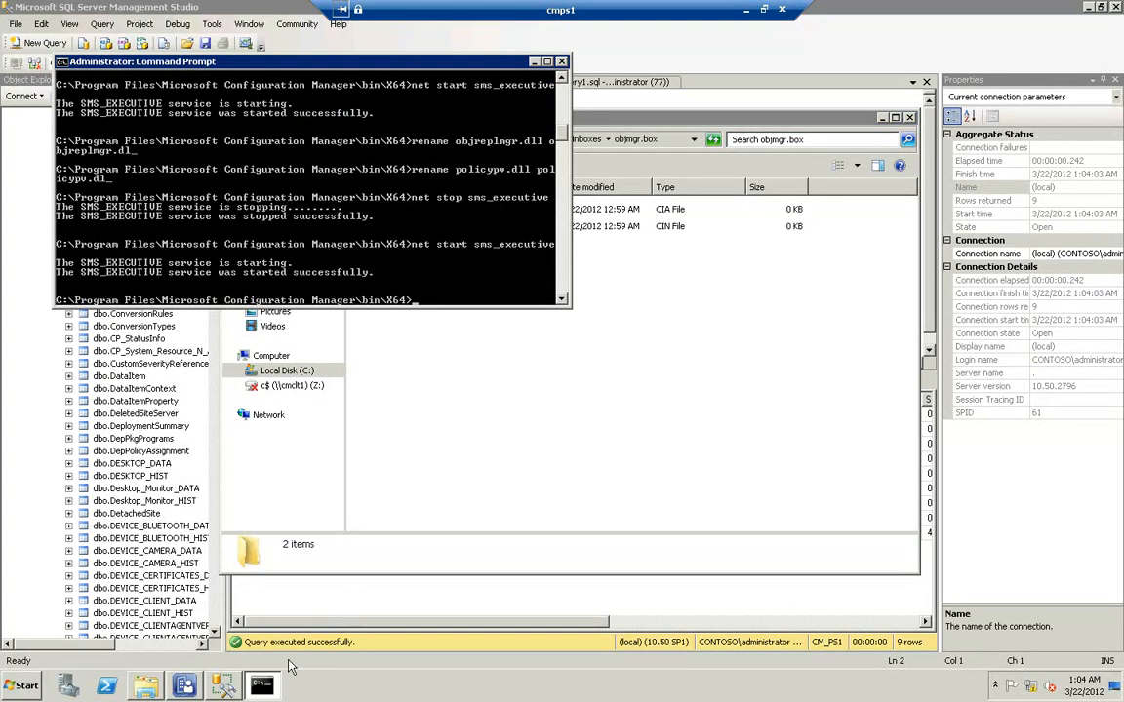
pyautogui.write('rename obj')
pyautogui.press('Tab')
pyautogui.write('o')
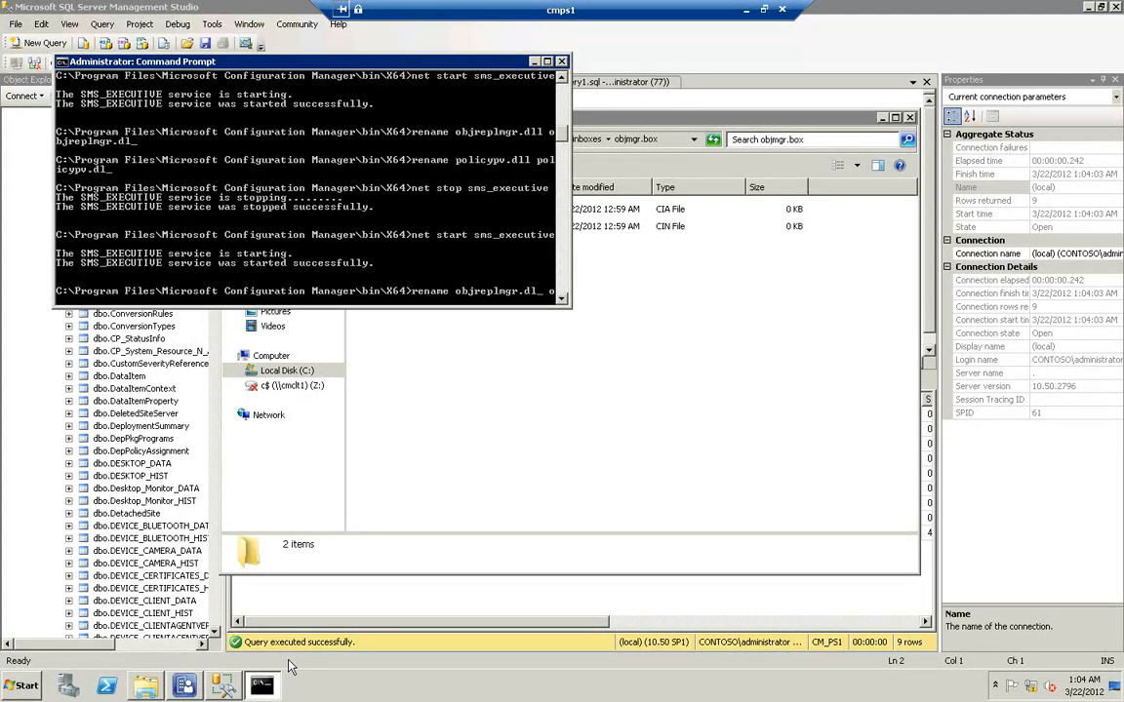
pyautogui.write('bjr')
pyautogui.press('Tab')
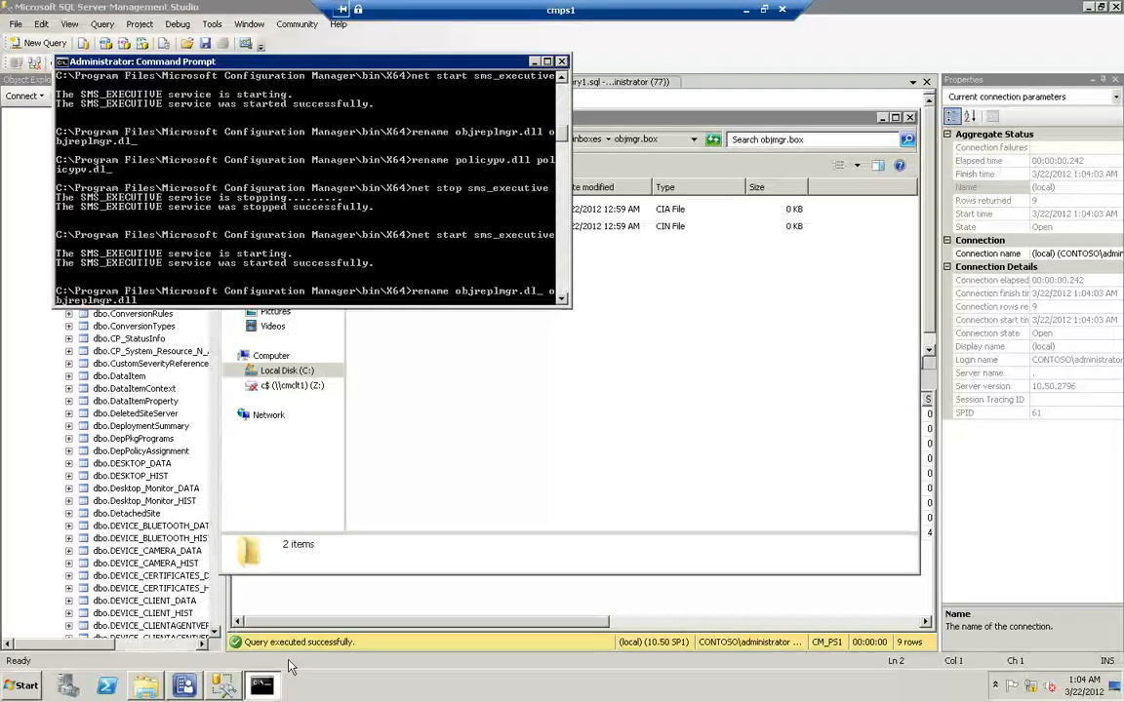
pyautogui.press('BackSpace')
pyautogui.write('l')
pyautogui.press('Return')
# Restart the sms_executive service with net stop and net start, and minimize the command prompt
pyautogui.press('Up')
pyautogui.press('Up')
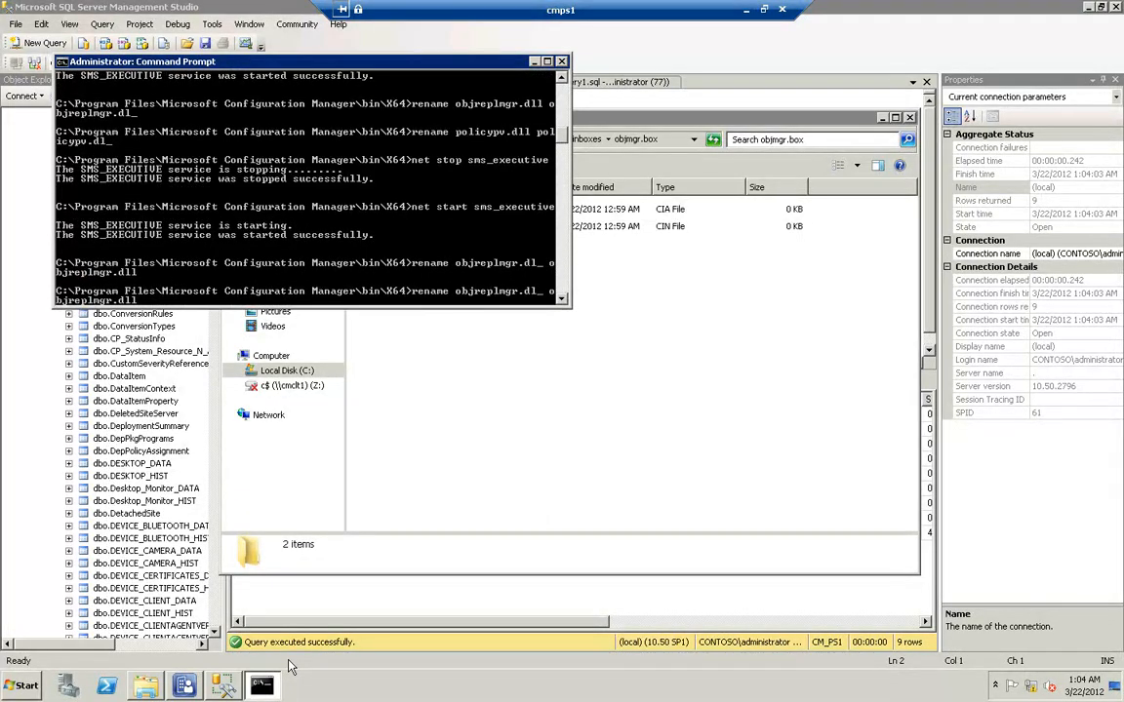
pyautogui.press('Up')
pyautogui.press('Return')
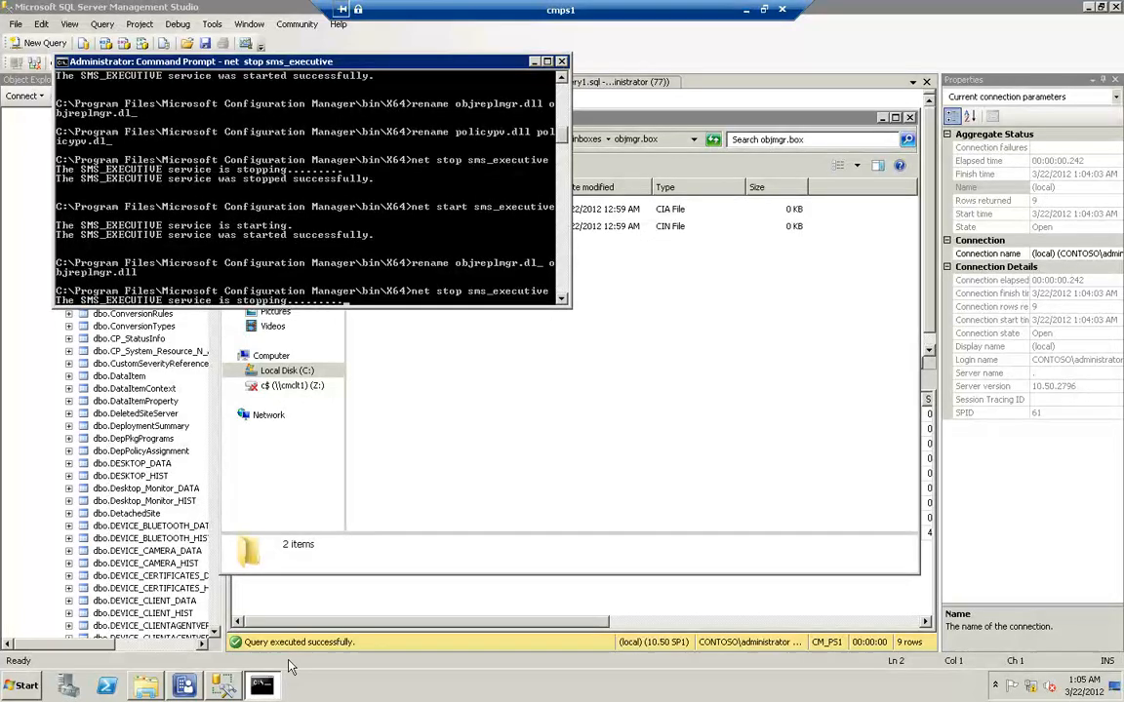
pyautogui.press('Down')
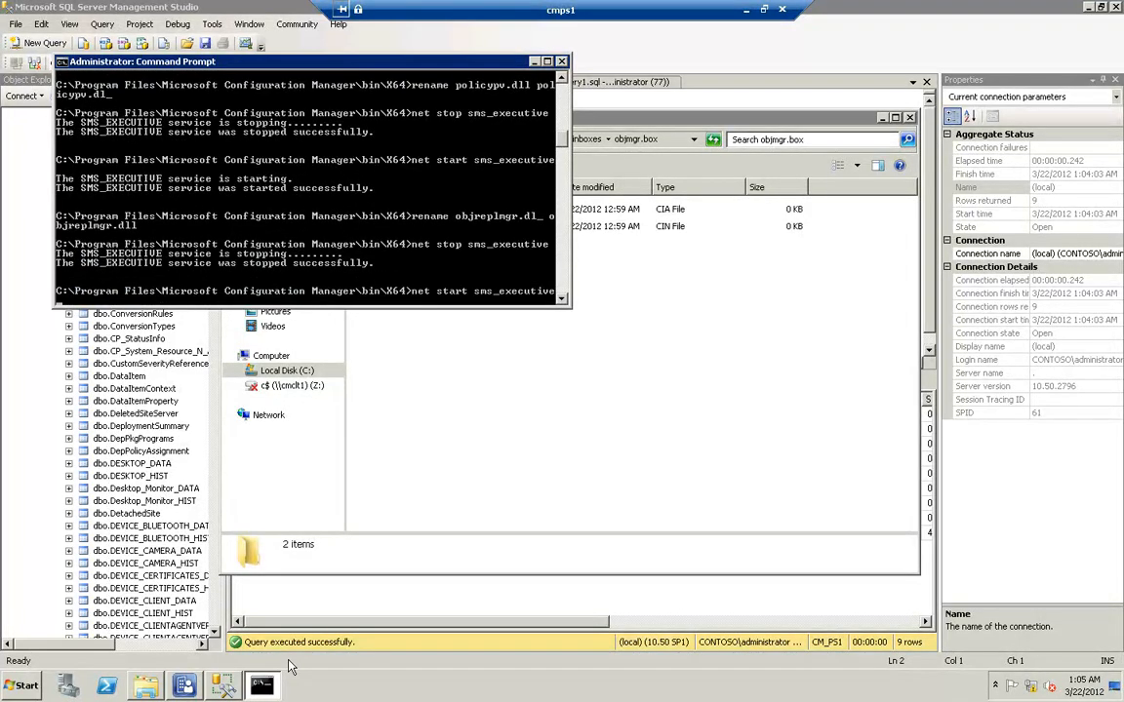
pyautogui.press('Return')
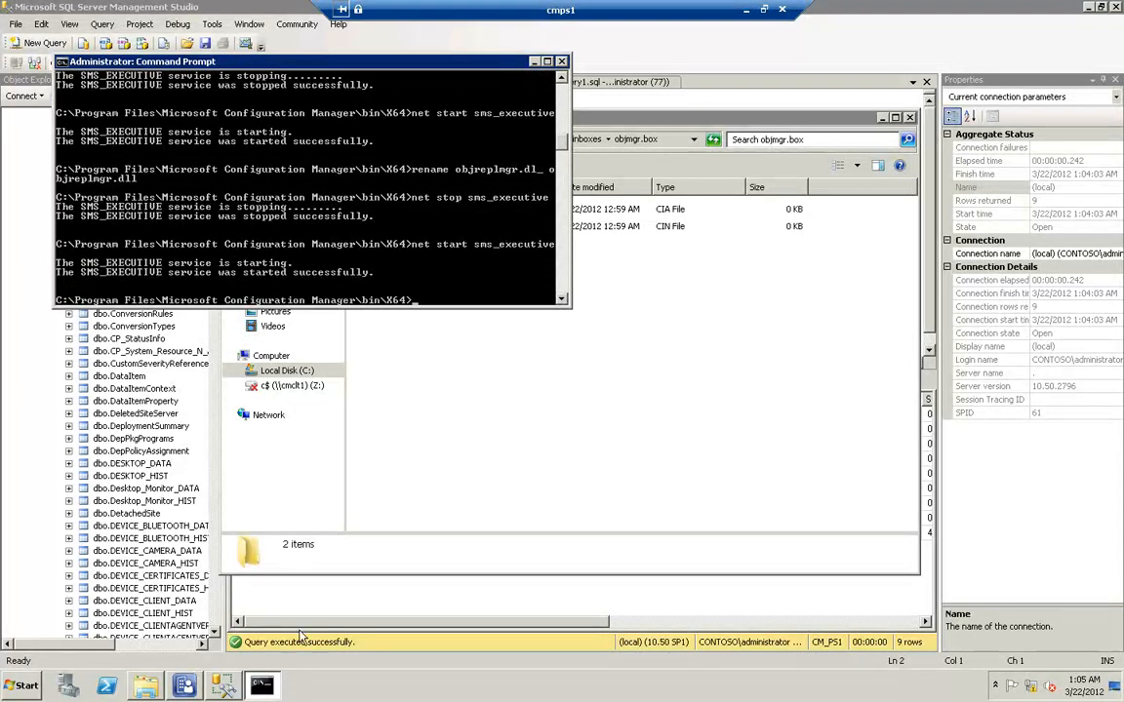
pyautogui.click(535, 61)
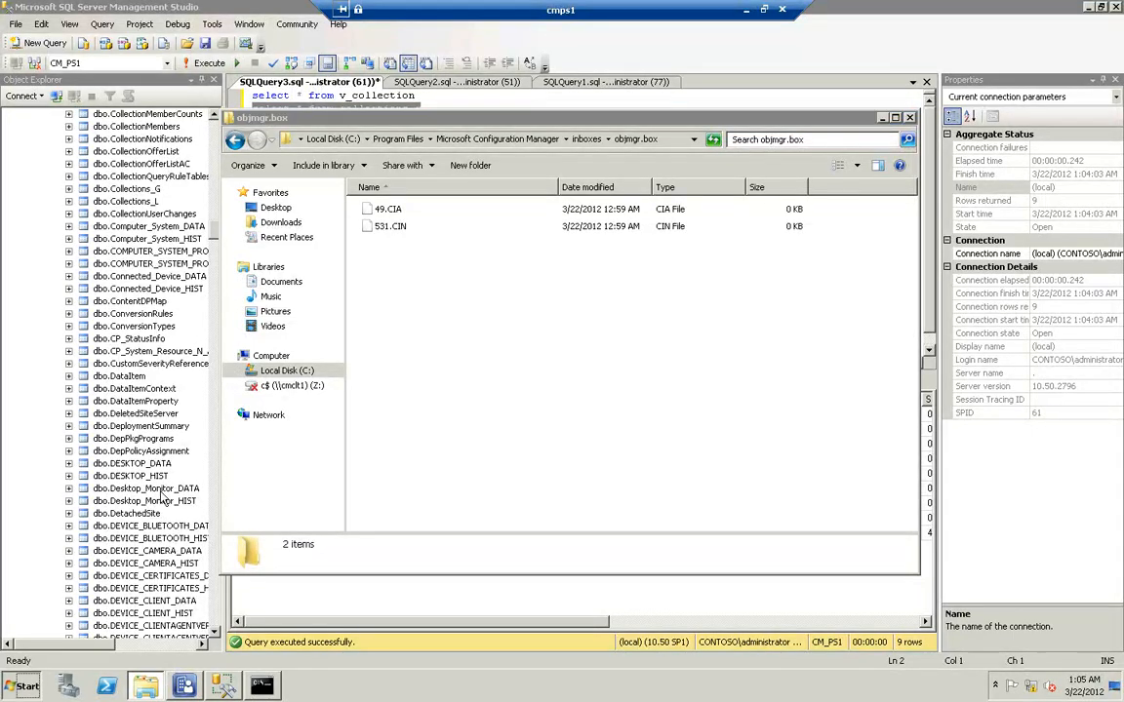
# Browse to C:\Program Files\Microsoft Configuration Manager\Logs in a new Explorer window and open the current objreplmgr log
pyautogui.click(27, 687)
pyautogui.click(231, 435)
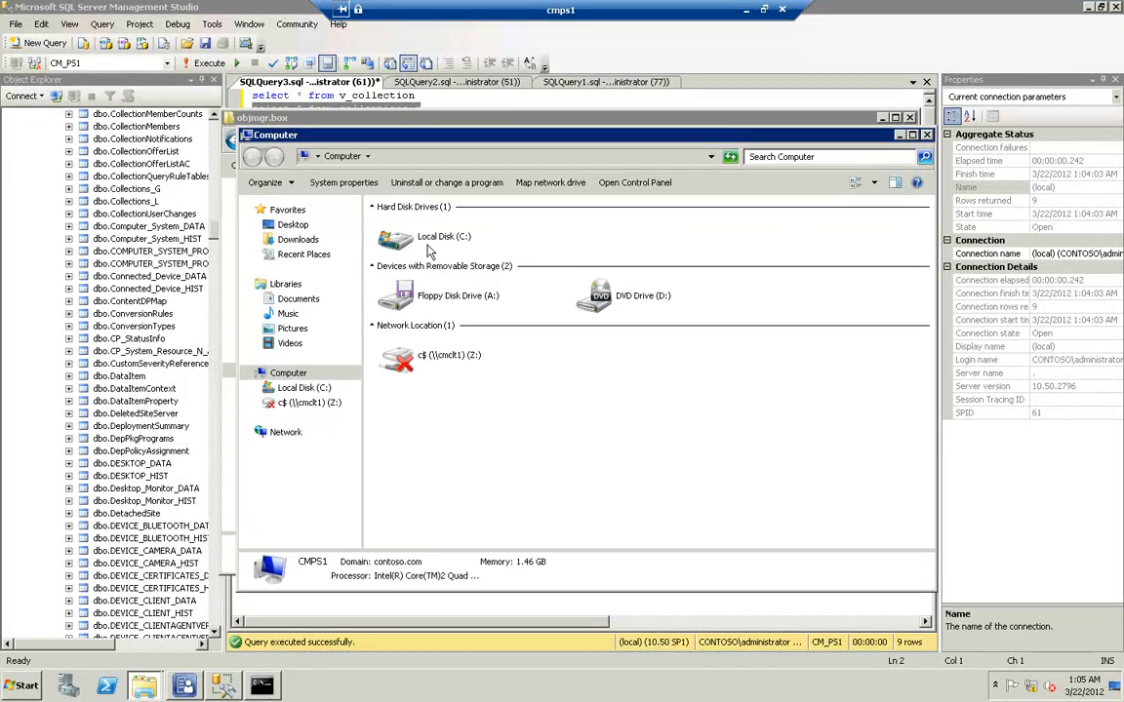
pyautogui.doubleClick(429, 244)
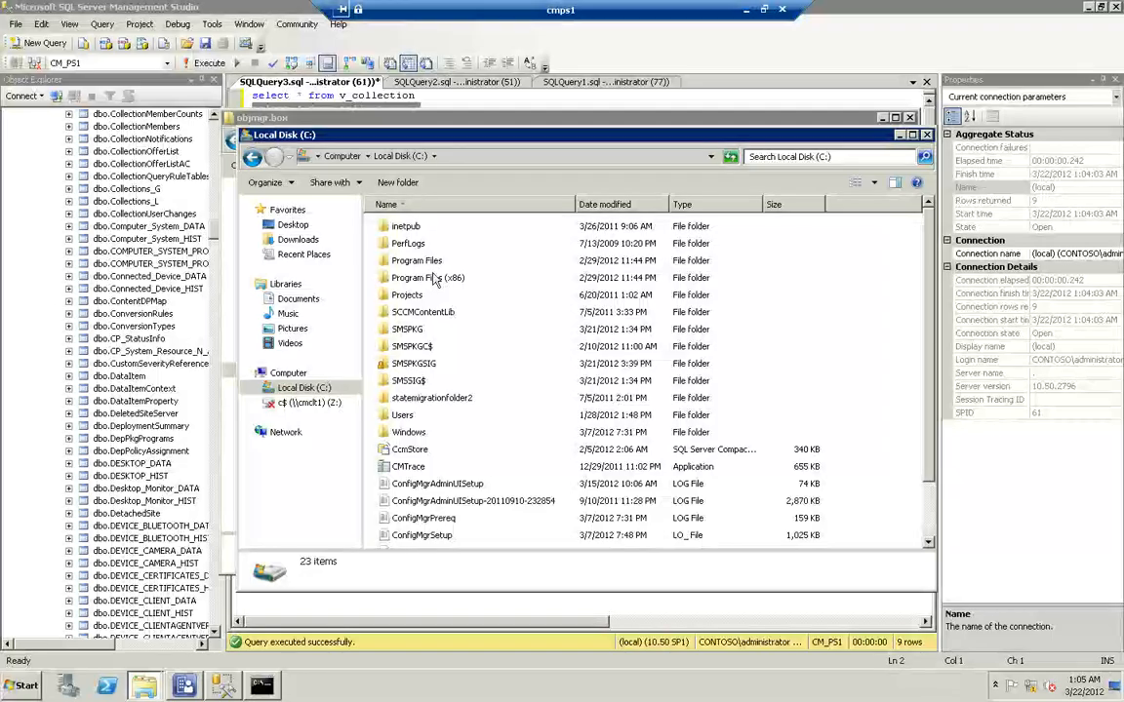
pyautogui.doubleClick(414, 263)
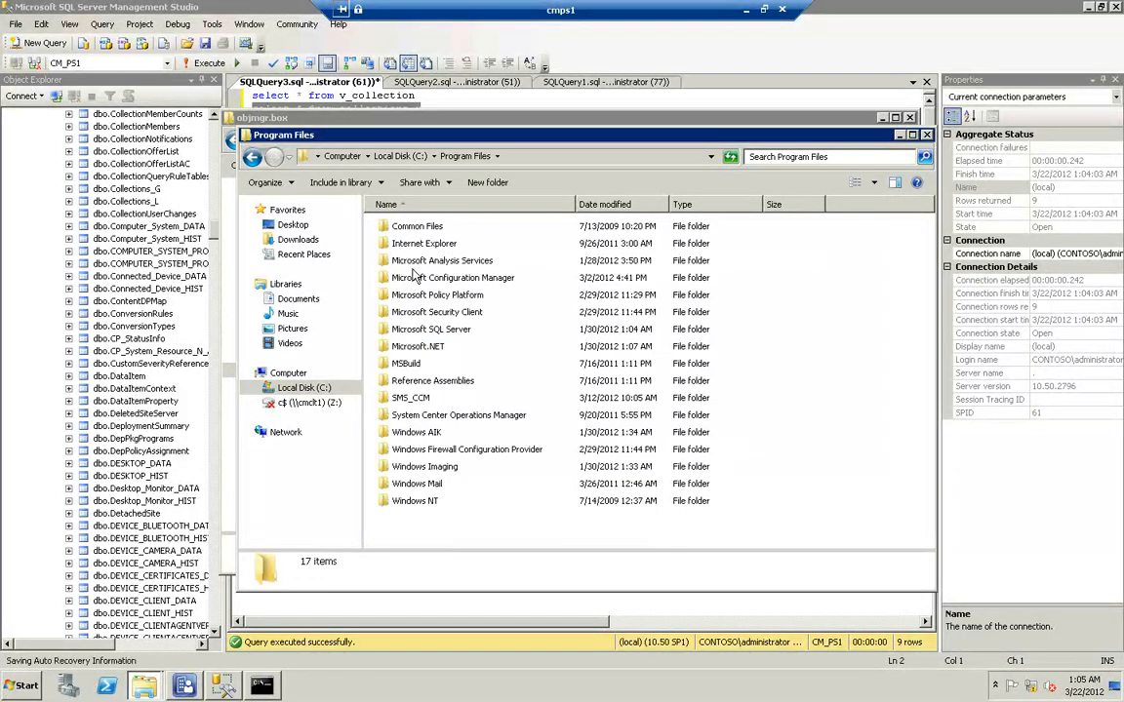
pyautogui.doubleClick(416, 279)
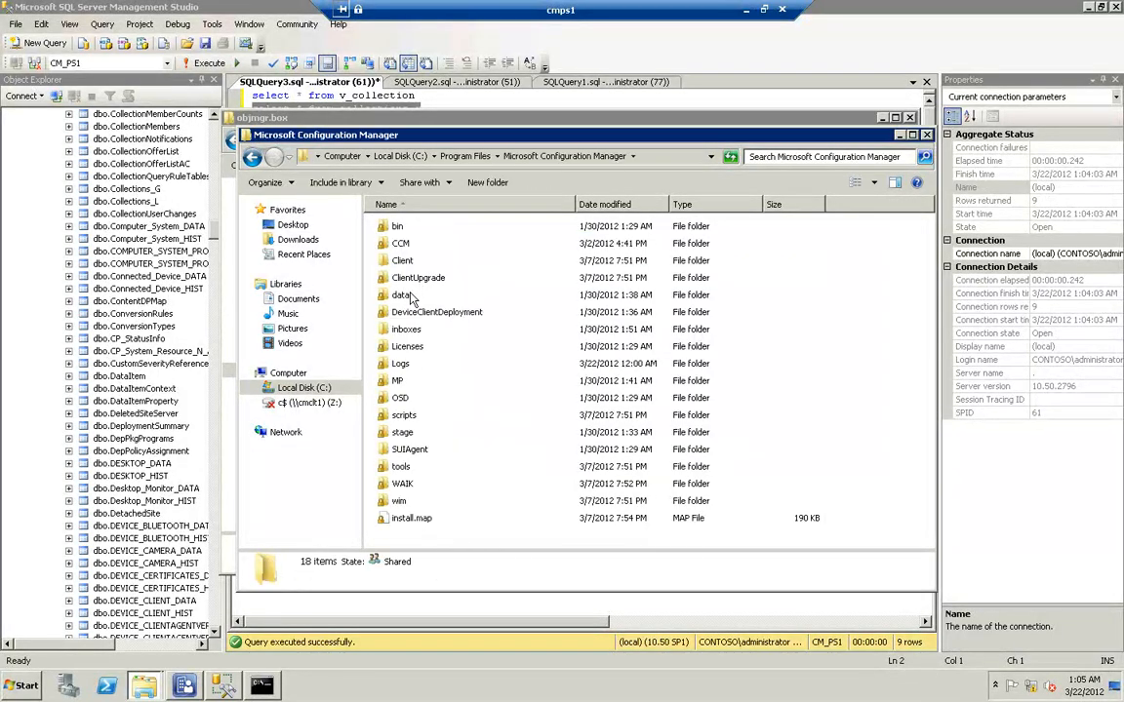
pyautogui.doubleClick(398, 366)
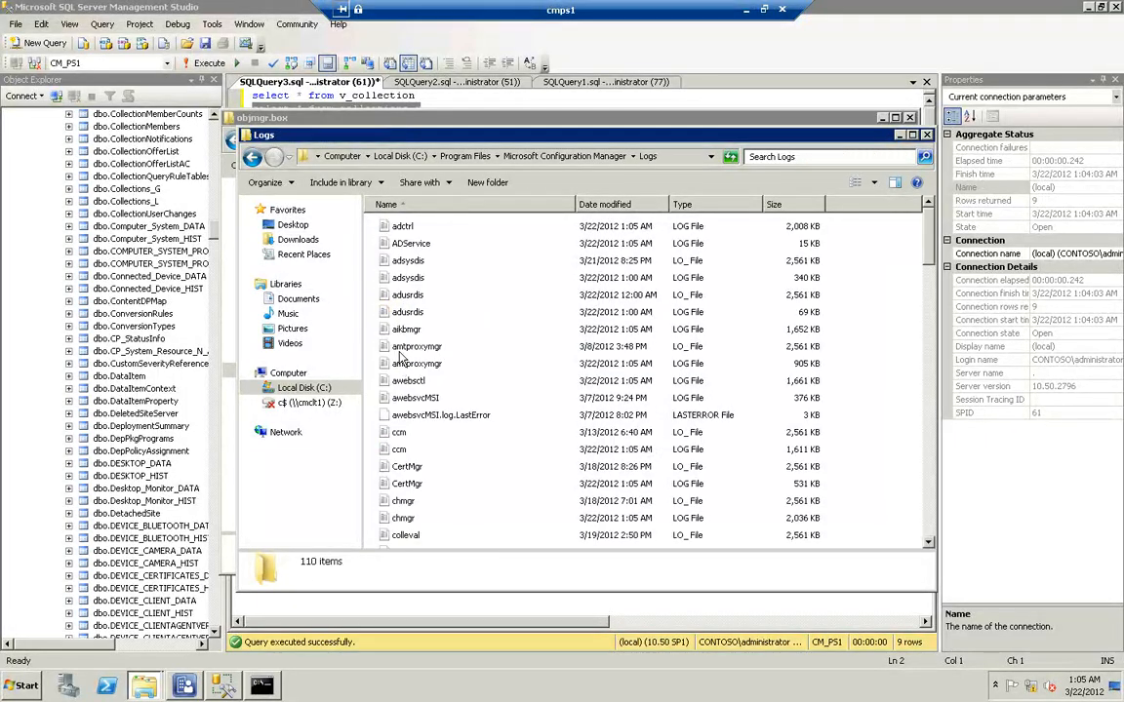
pyautogui.click(400, 353)
pyautogui.write('o')
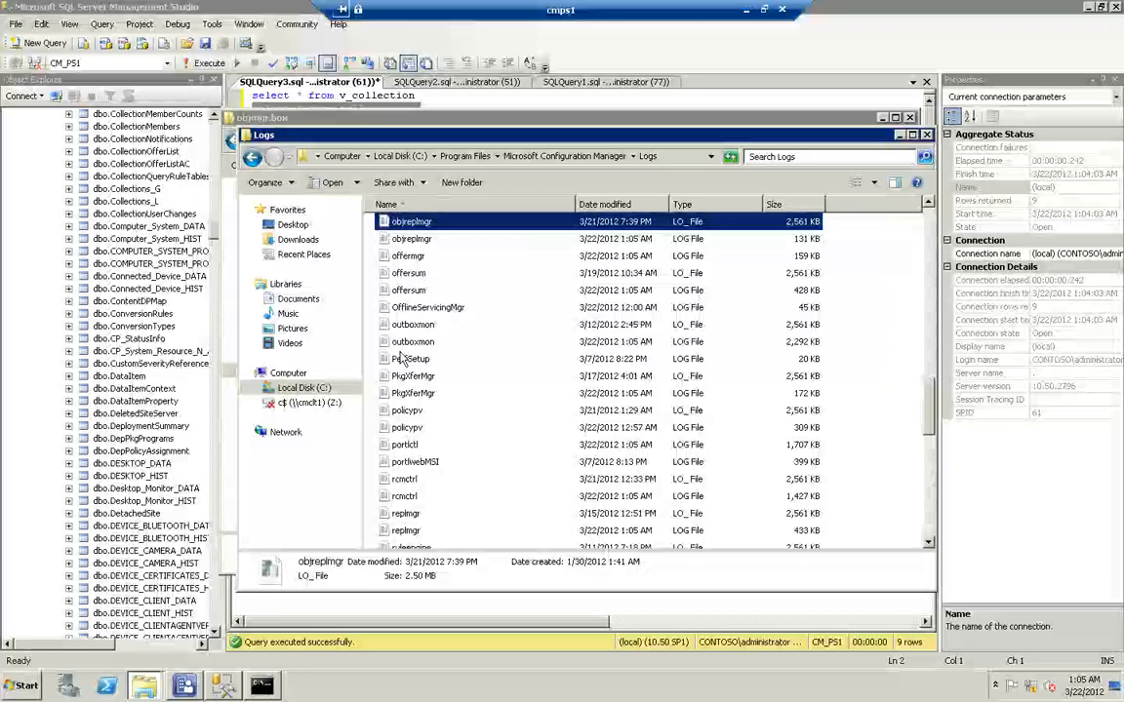
pyautogui.click(430, 241)
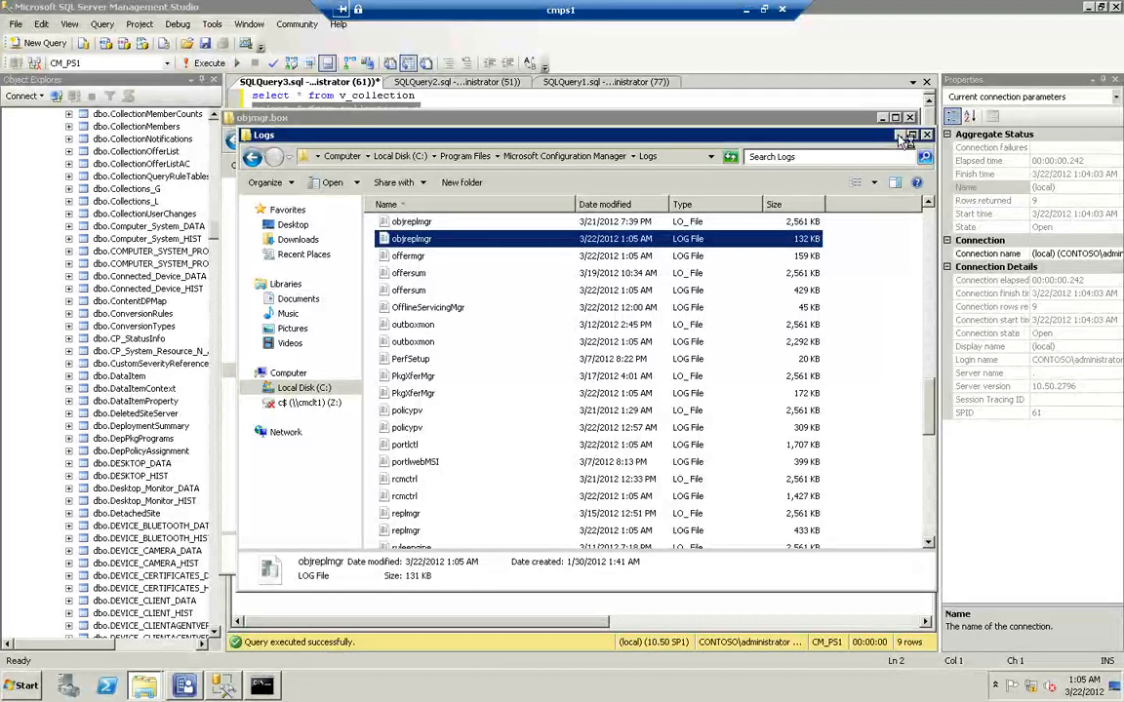
# Check objmgr.box, examine the CIN and CIA notification processing entries in objreplmgr.log, and close the log
pyautogui.click(807, 120)
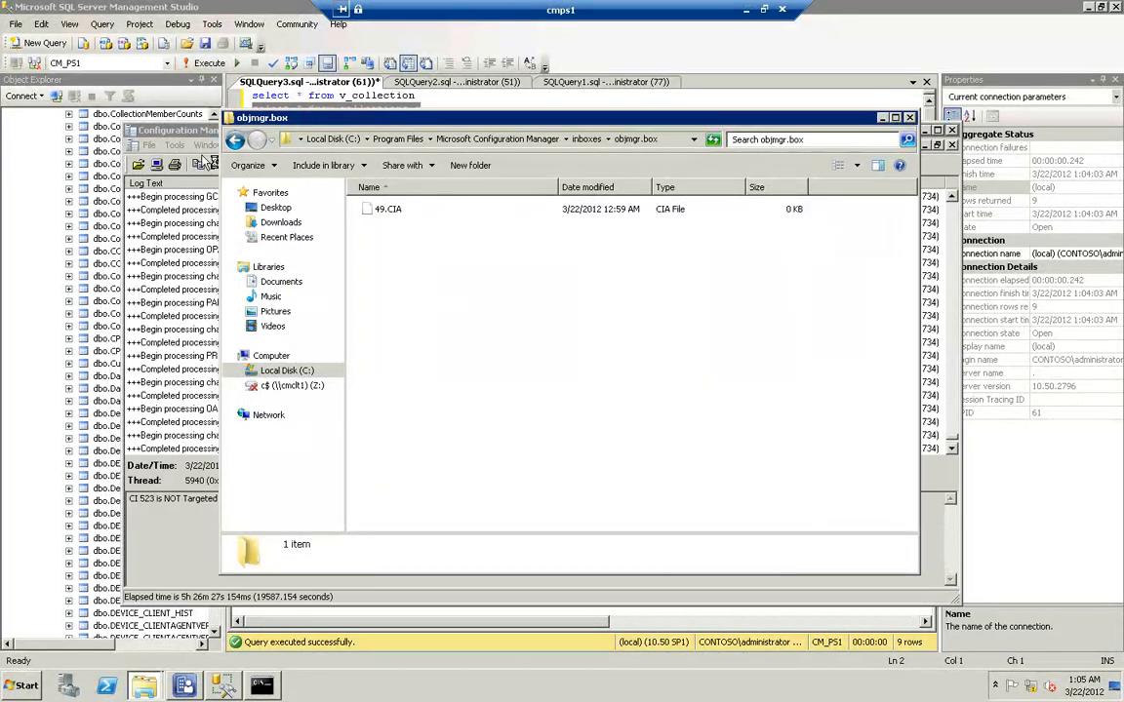
pyautogui.click(195, 134)
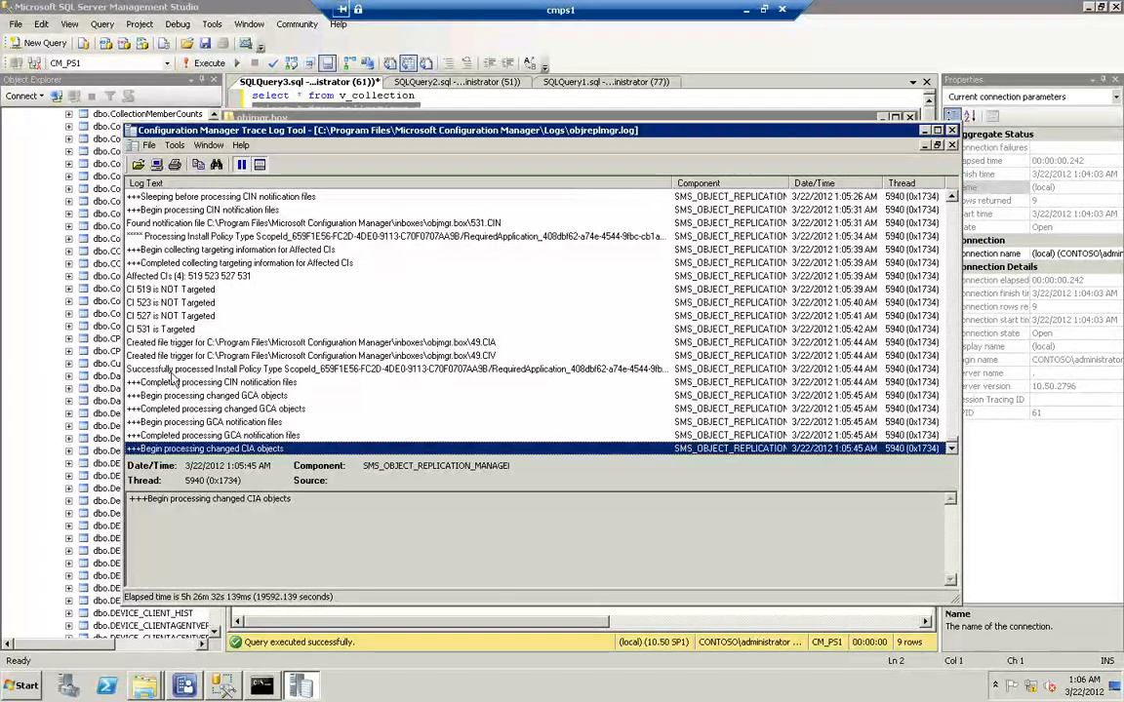
pyautogui.click(295, 370)
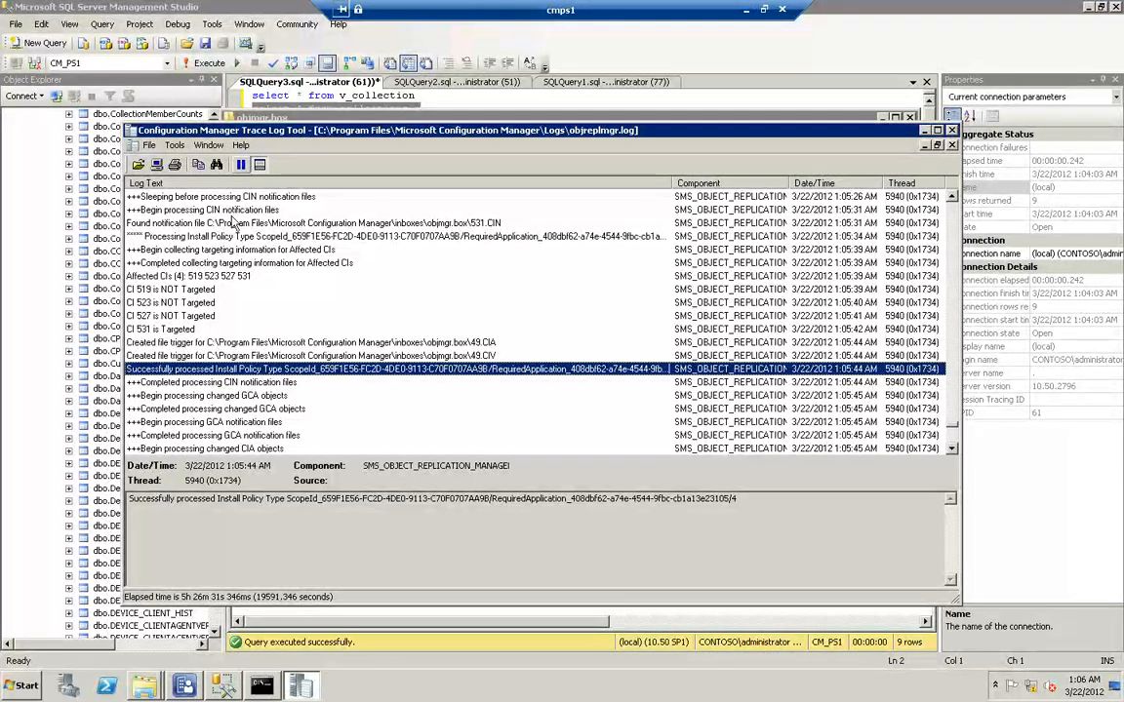
pyautogui.scroll(-4, 231, 346)
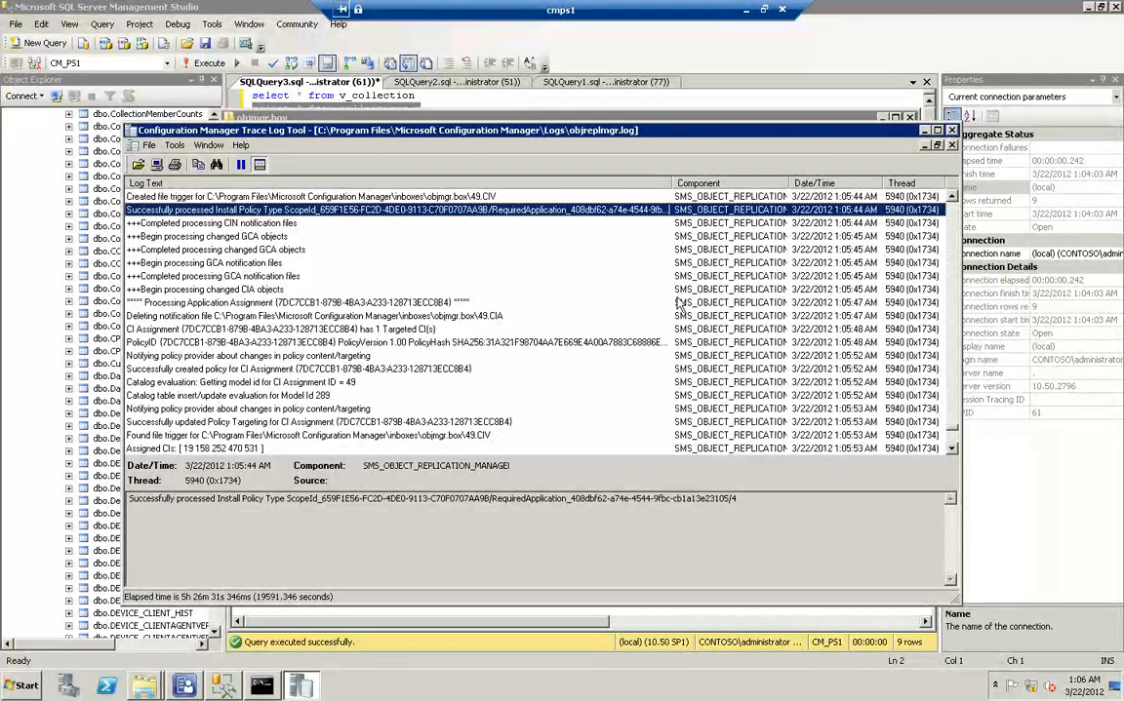
pyautogui.click(952, 131)
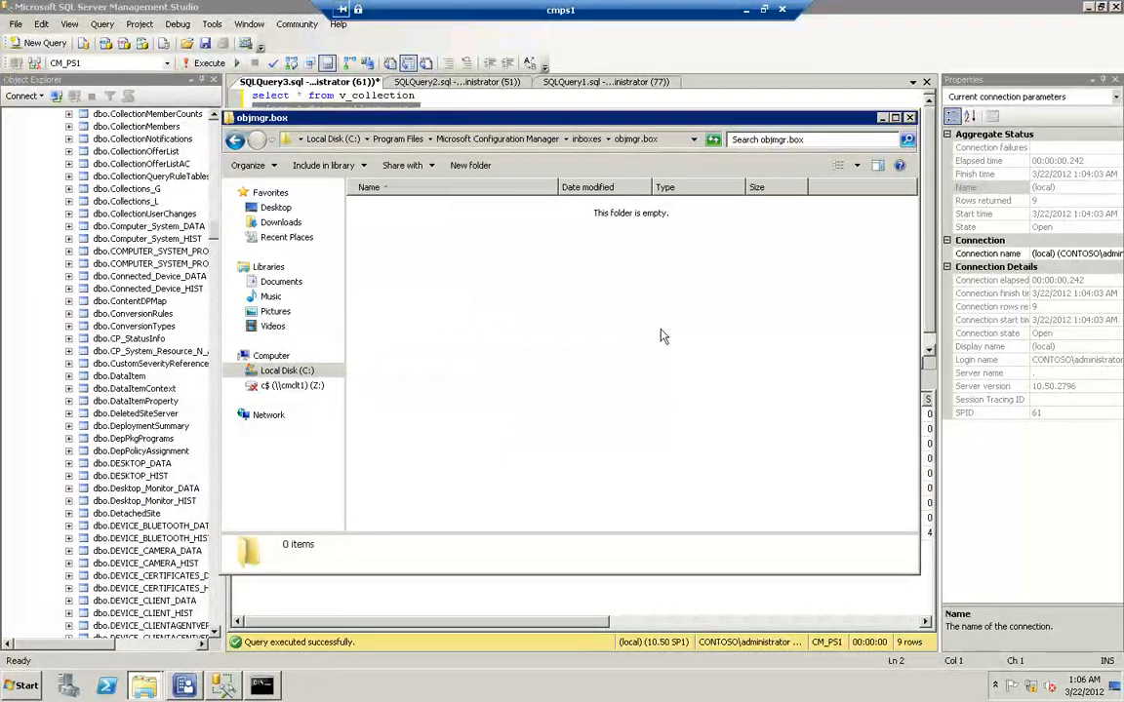
# Go up to the inboxes folder and open policypv.box to inspect its files
pyautogui.click(586, 139)
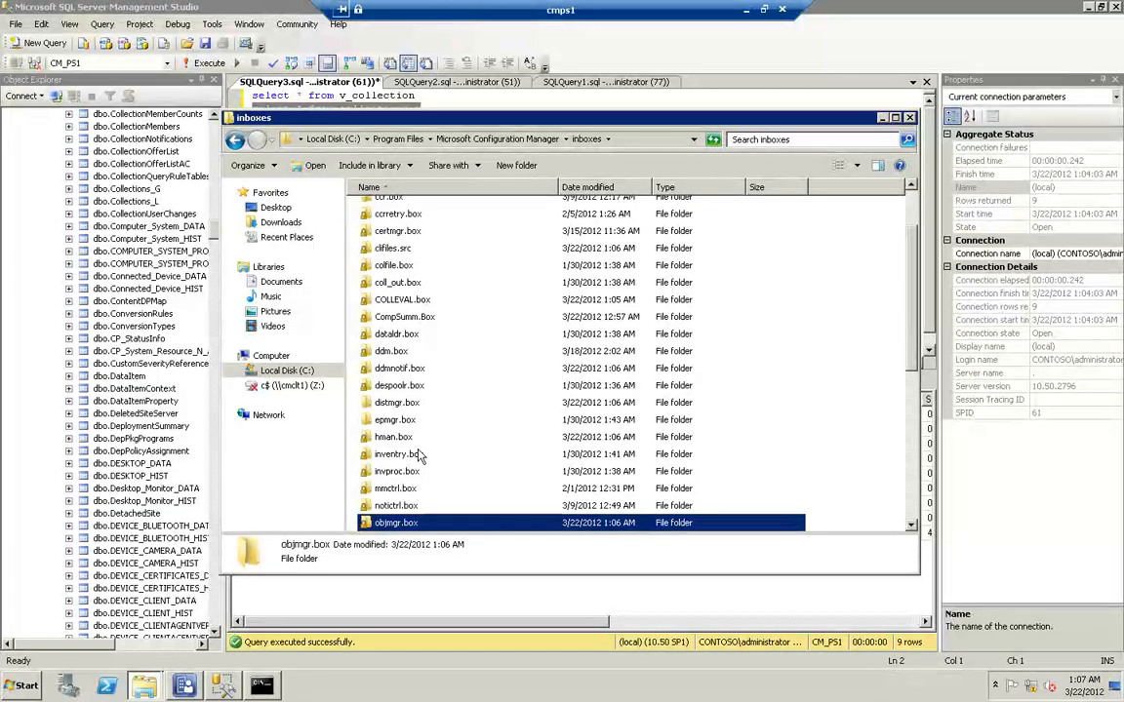
pyautogui.scroll(-4, 395, 510)
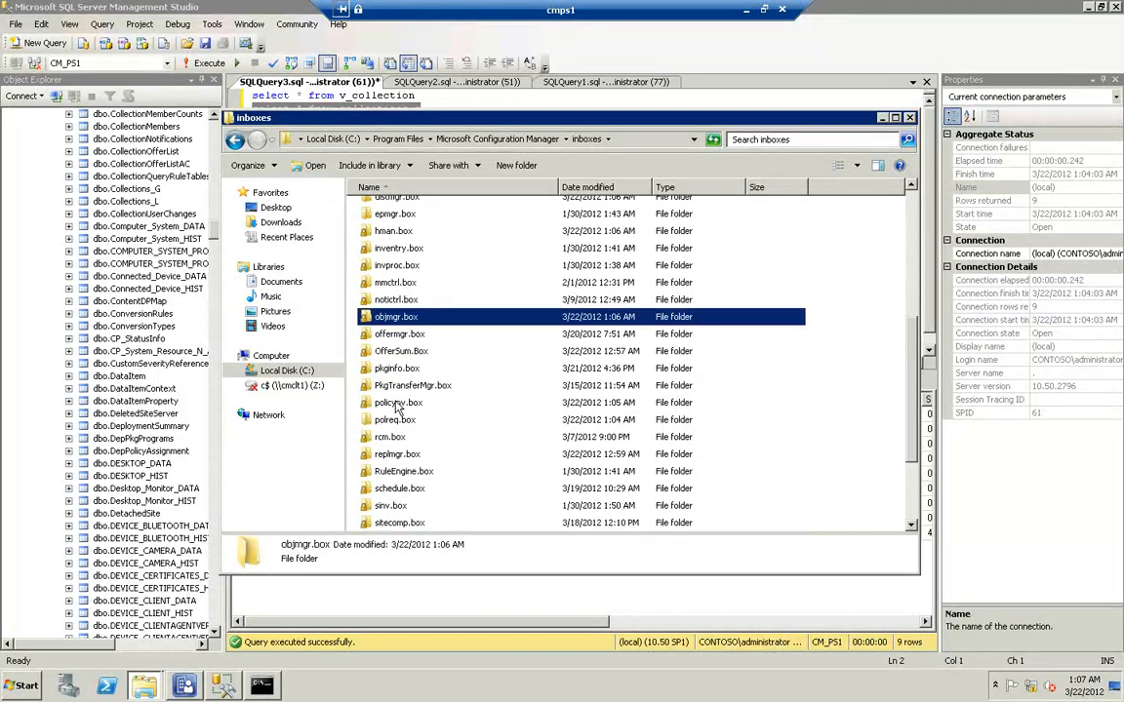
pyautogui.doubleClick(398, 405)
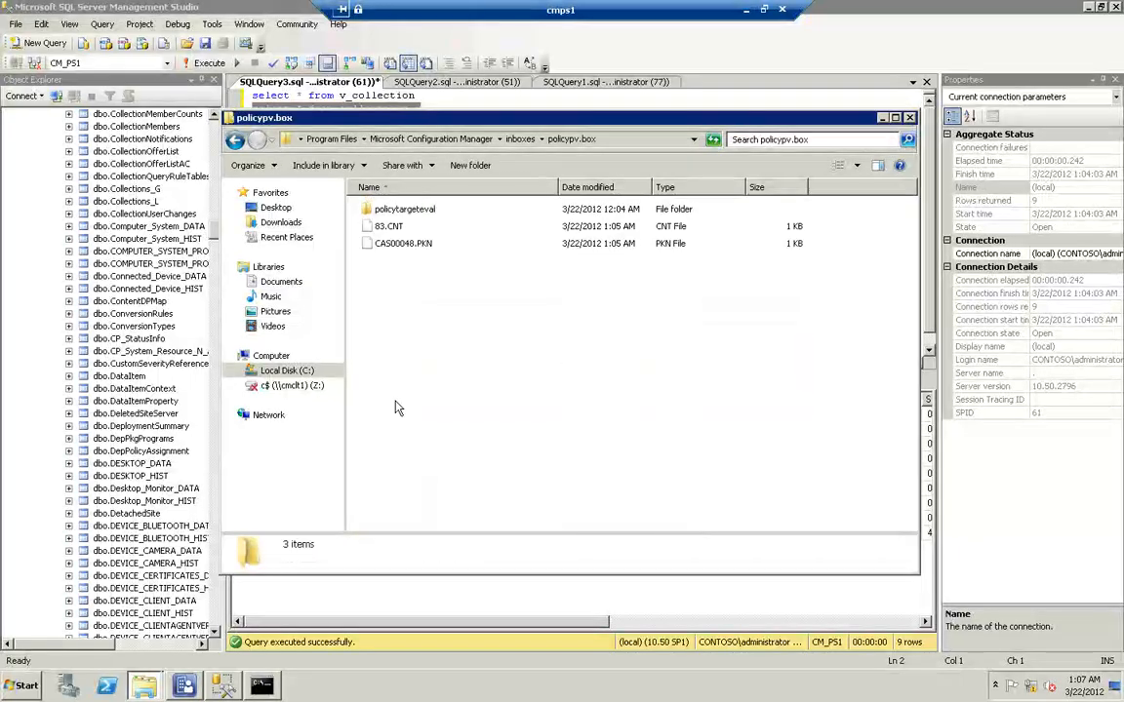
# Rename policypv.dl_ back to policypv.dll from the command prompt
pyautogui.click(264, 687)
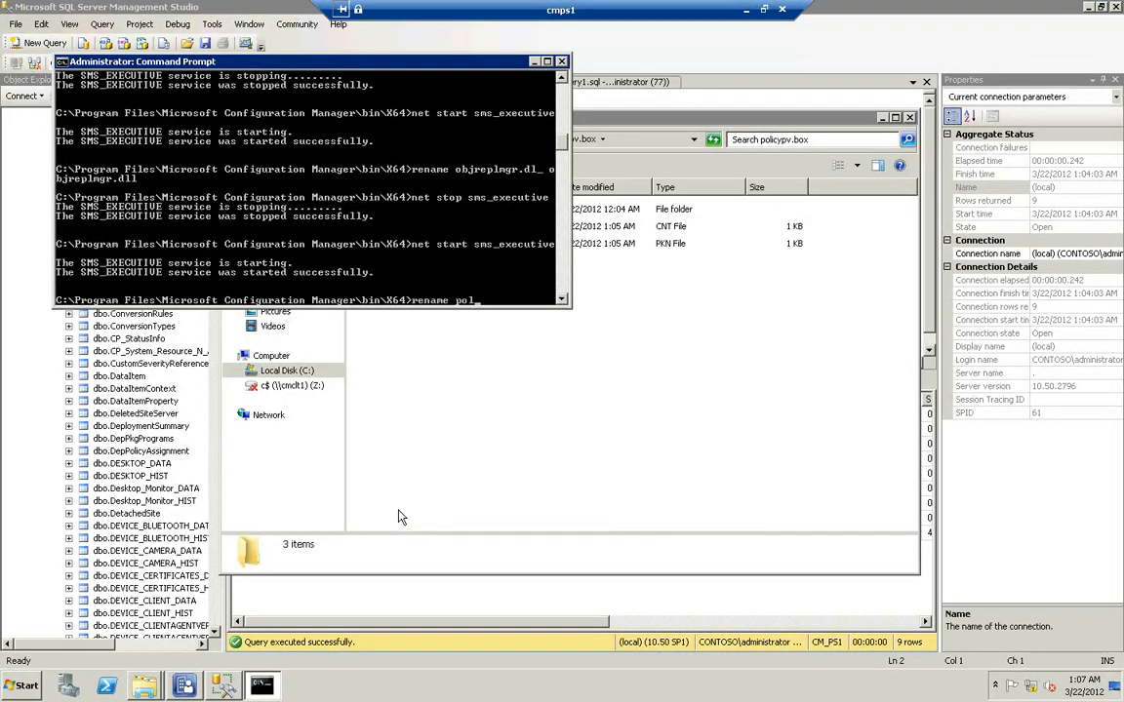
pyautogui.press('Tab')
pyautogui.write('pol')
pyautogui.press('Tab')
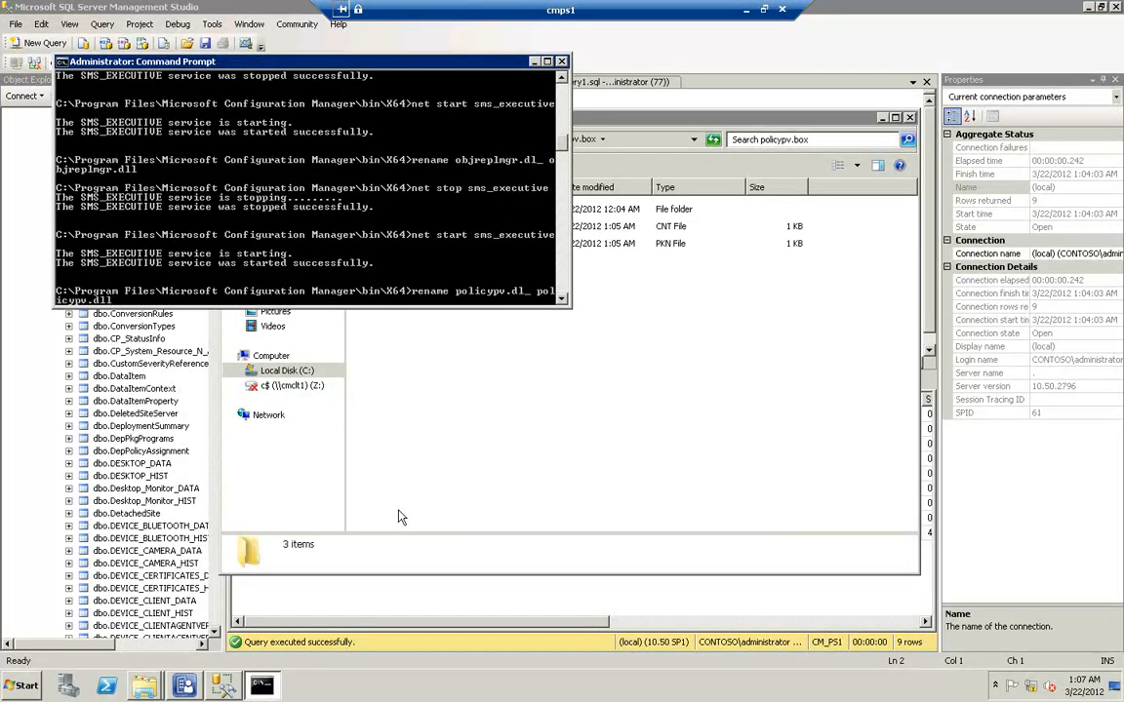
pyautogui.press('Return')
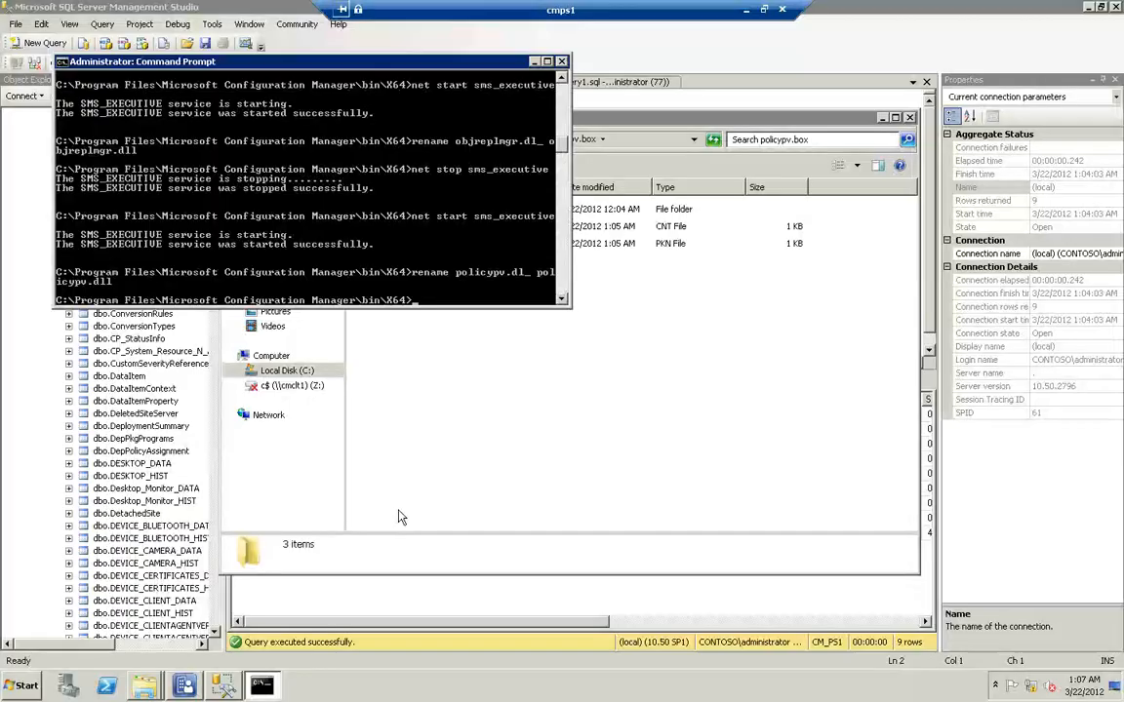
# Stop and start the sms_executive service again to load policypv.dll, and close the command prompt
pyautogui.press('Up')
pyautogui.press('Up')
pyautogui.press('Up')
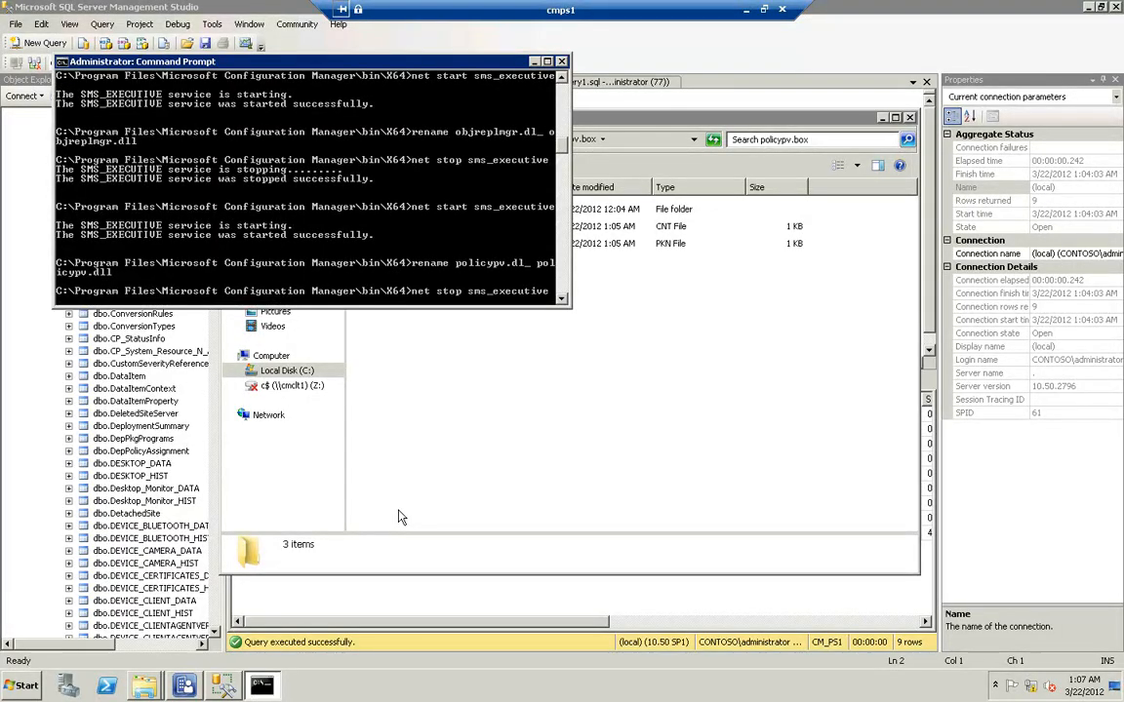
pyautogui.press('Return')
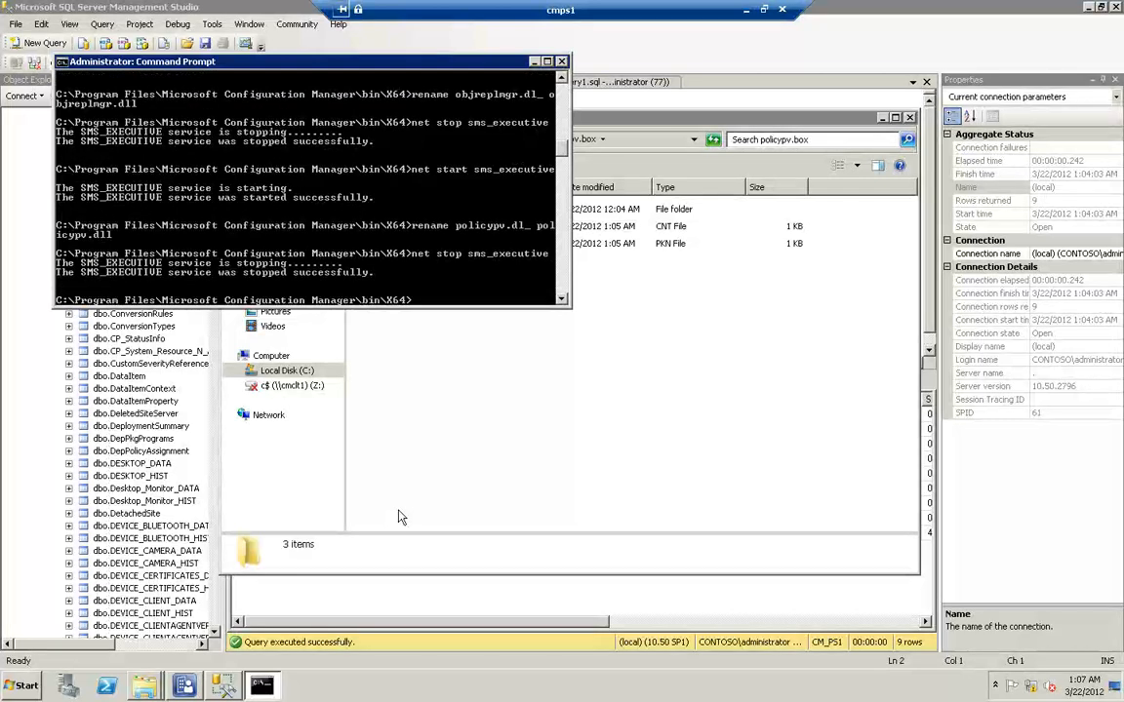
pyautogui.press('Down')
pyautogui.press('Return')
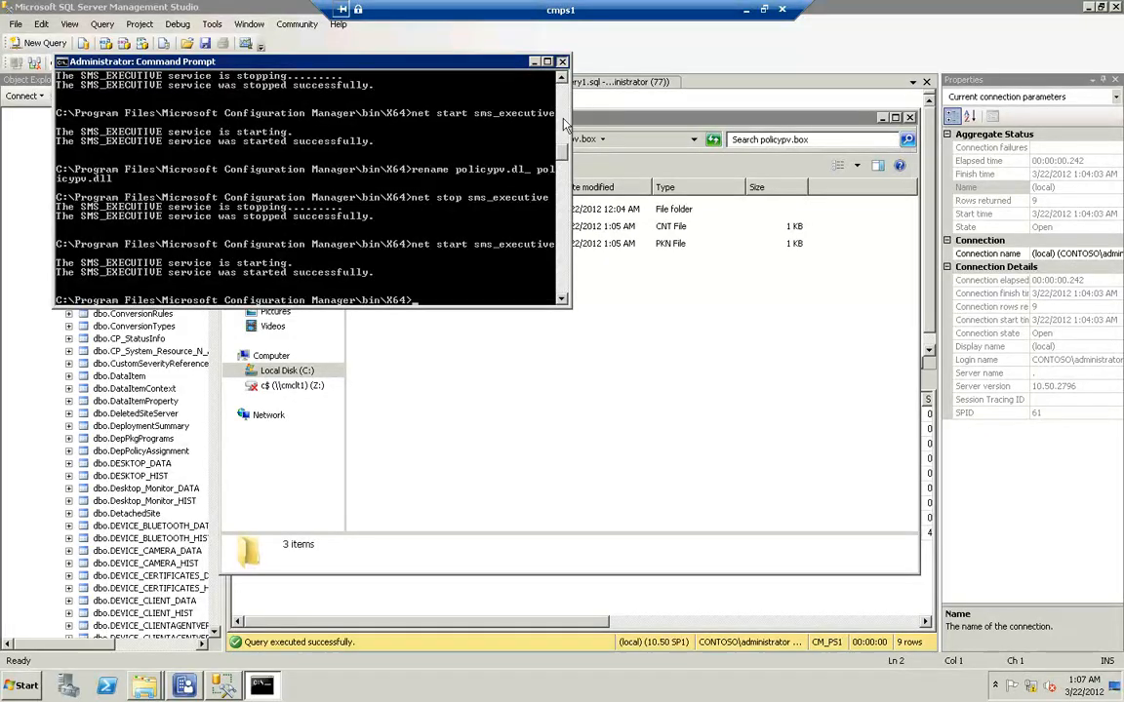
pyautogui.click(562, 61)
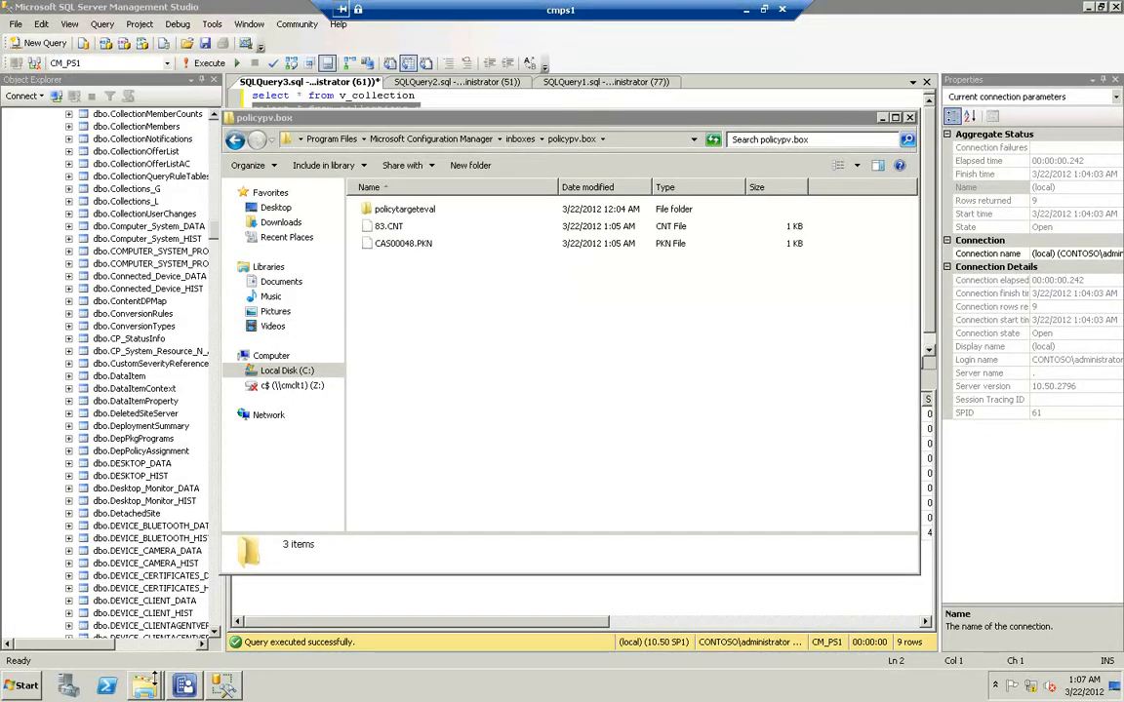
# Switch to the Logs folder and open the current policypv.log in the trace log tool
pyautogui.moveTo(153, 687)
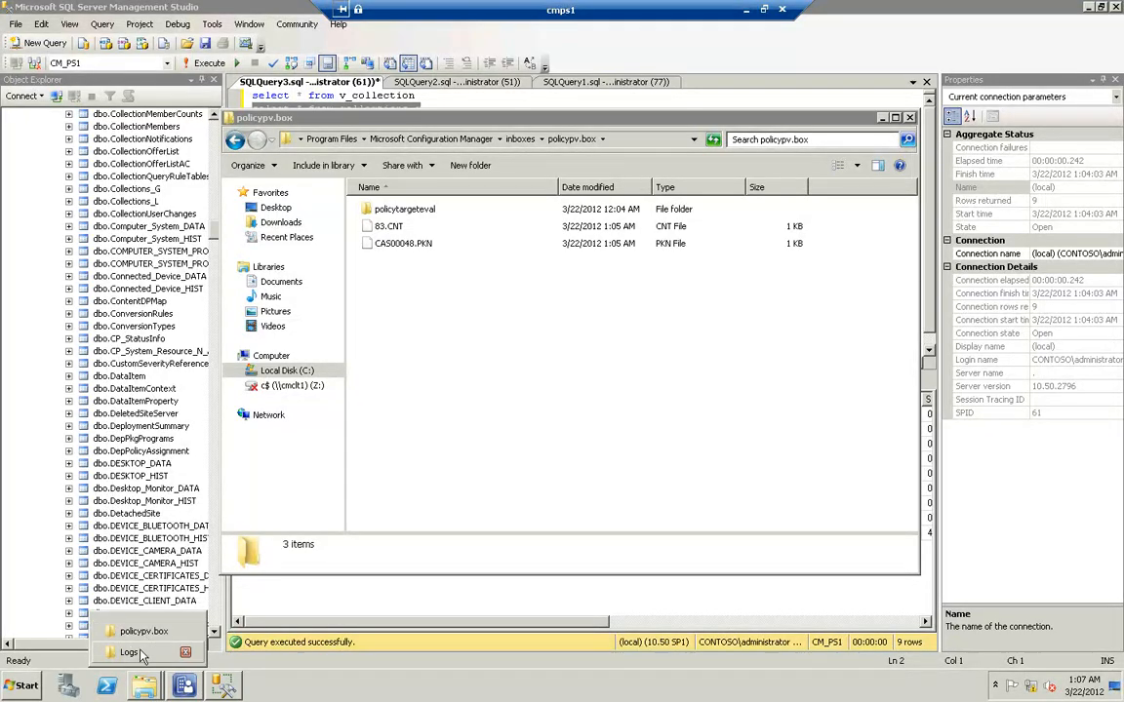
pyautogui.click(144, 647)
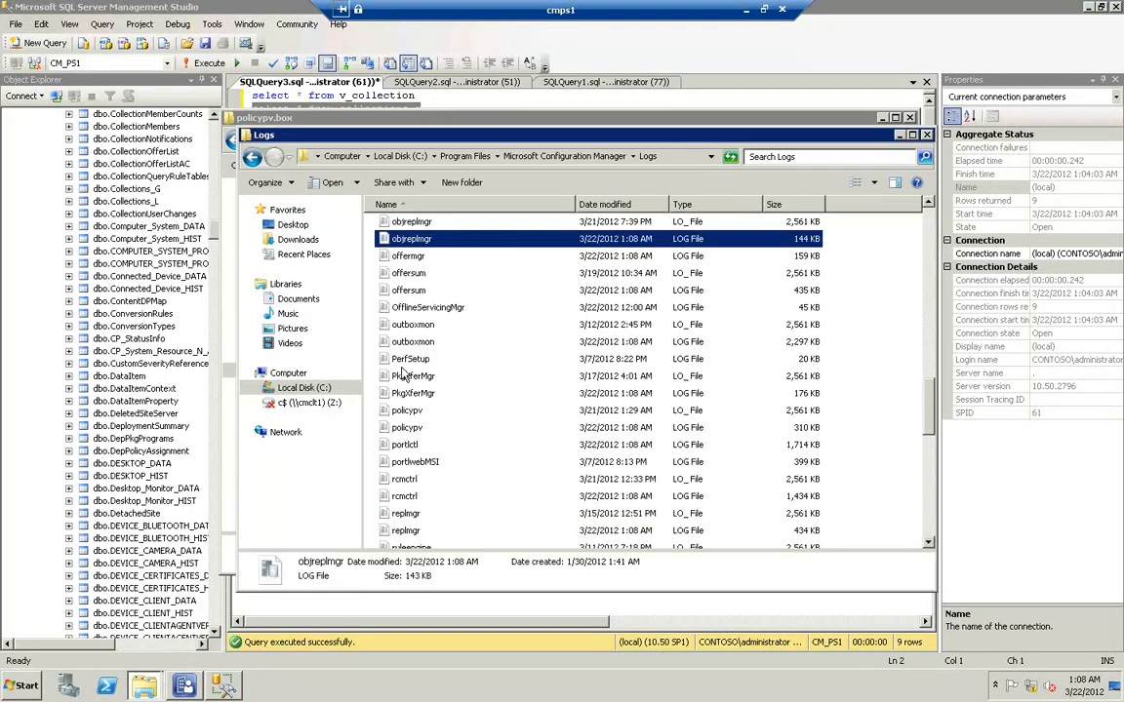
pyautogui.click(402, 367)
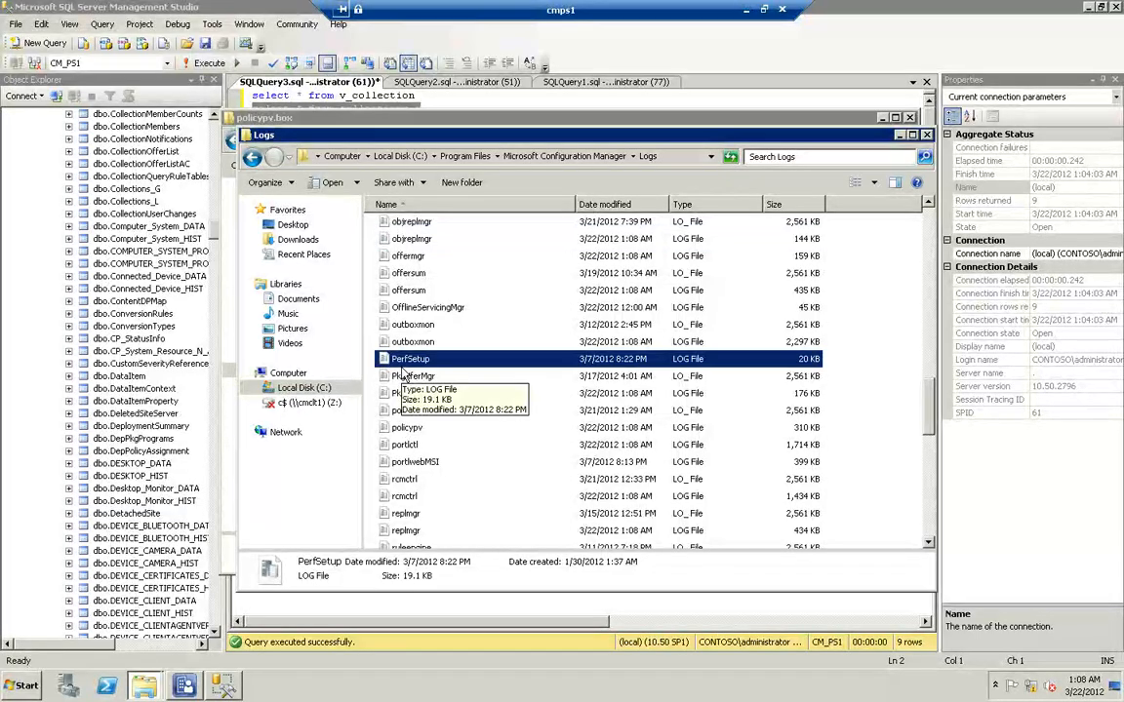
pyautogui.press('Down')
pyautogui.press('Down')
pyautogui.press('Down')
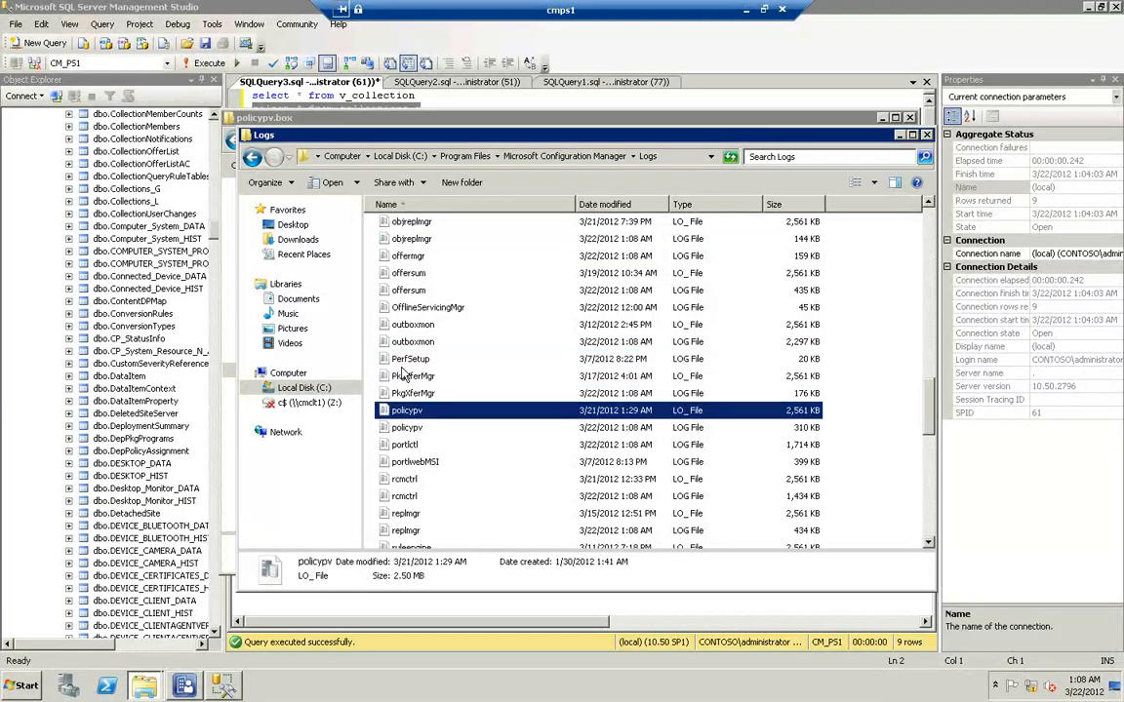
pyautogui.doubleClick(408, 428)
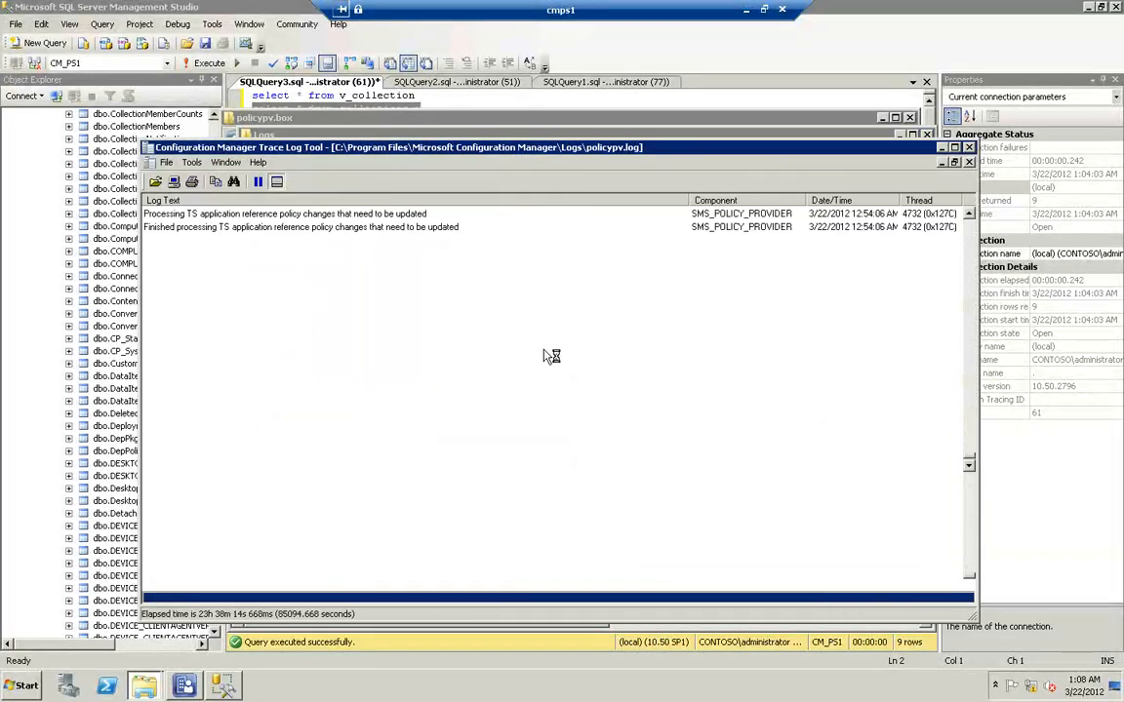
# Close the Logs folder window and place policypv.log below the policypv.box file list to follow the policy targeting entries
pyautogui.moveTo(731, 150); pyautogui.dragTo(564, 156)
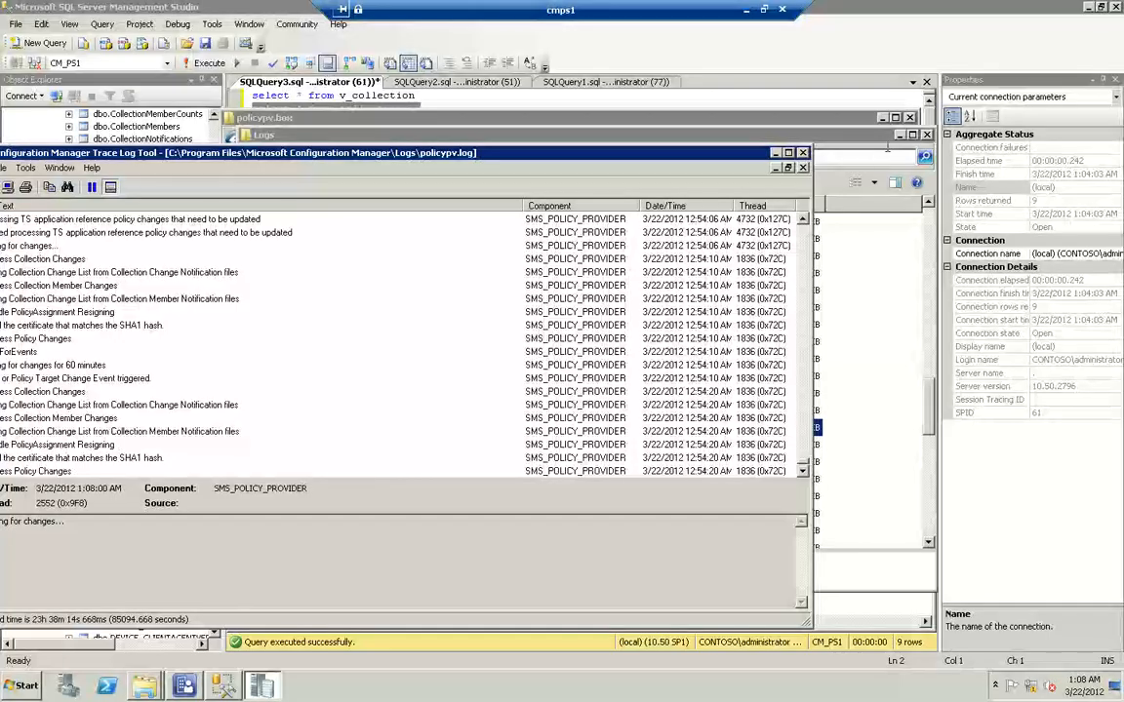
pyautogui.click(926, 135)
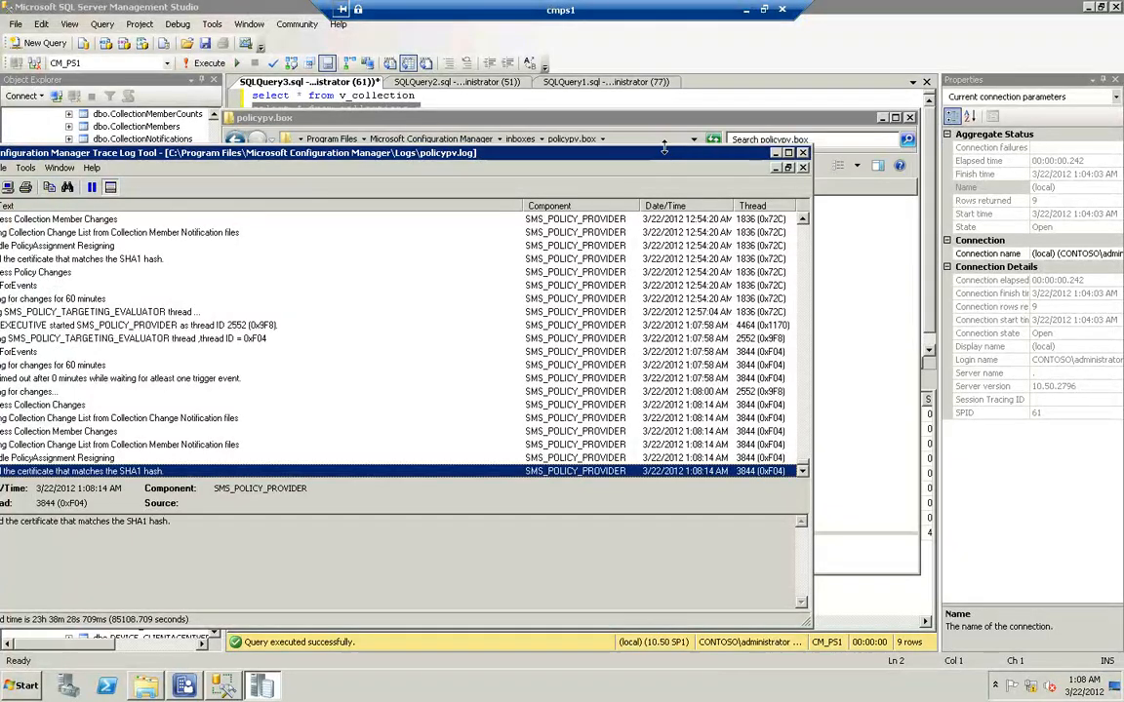
pyautogui.moveTo(667, 156); pyautogui.dragTo(798, 282)
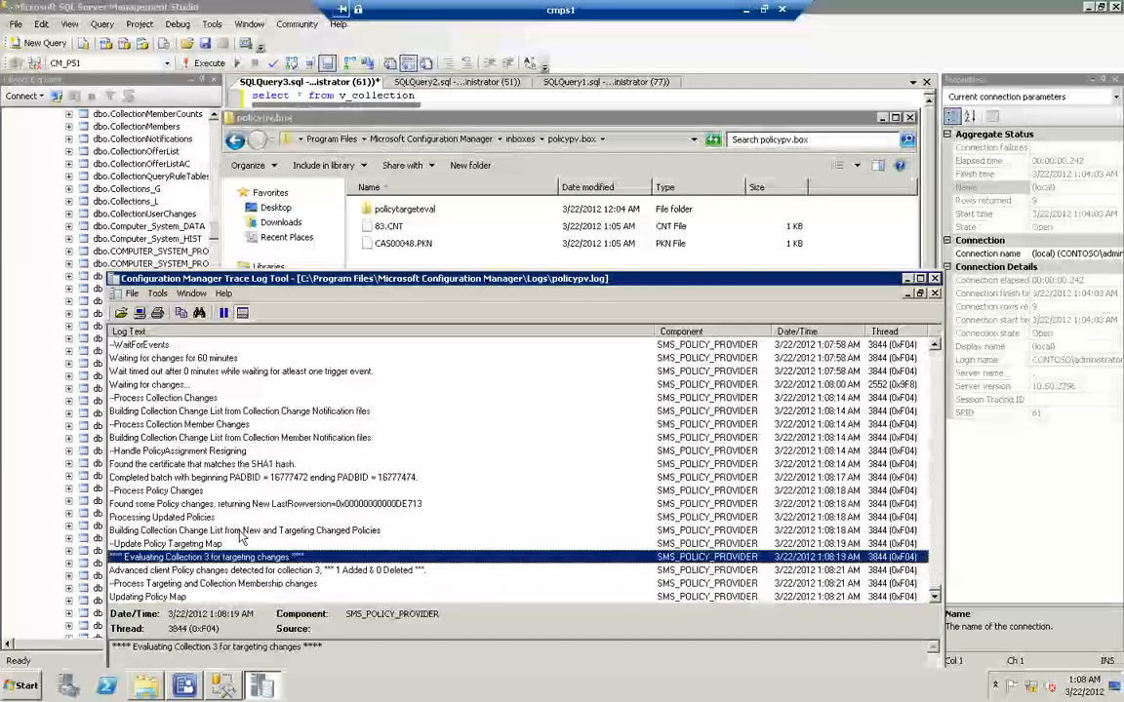
pyautogui.click(223, 314)
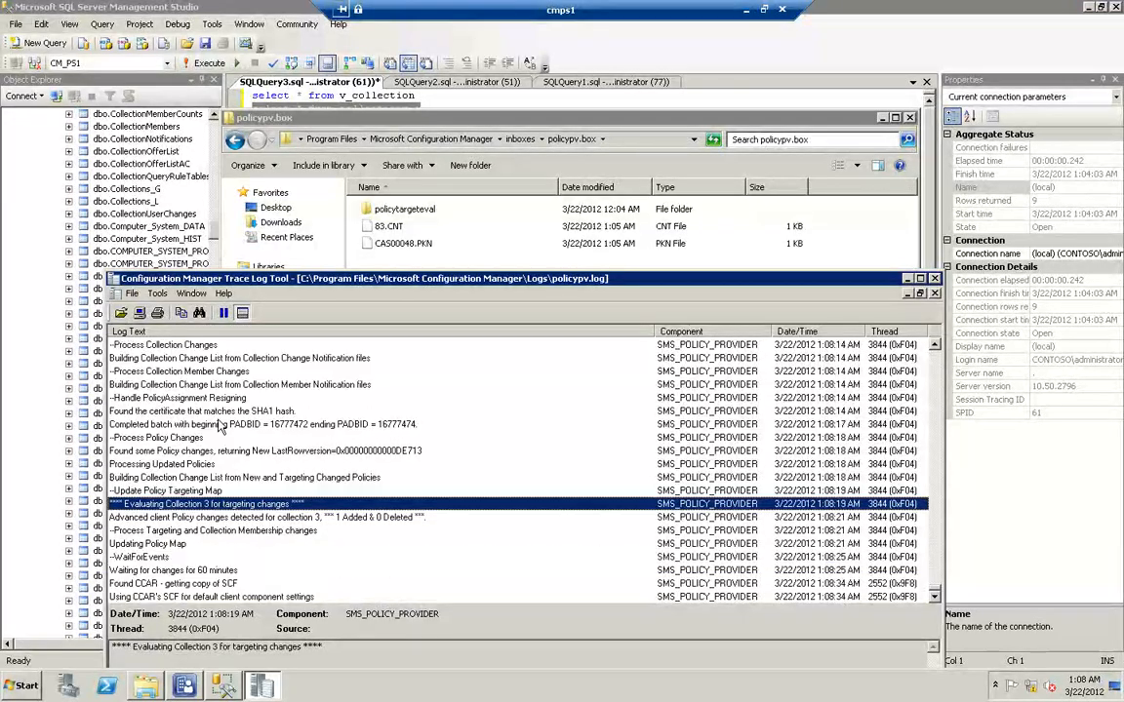
pyautogui.click(438, 127)
pyautogui.click(390, 227)
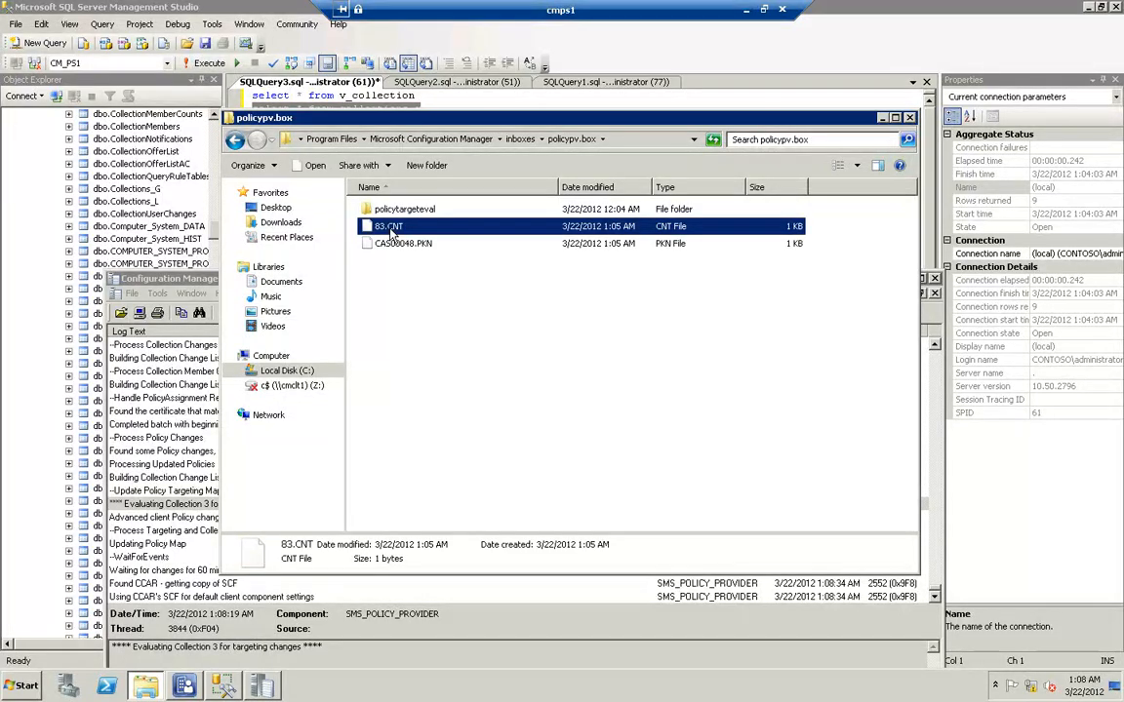
pyautogui.doubleClick(393, 230)
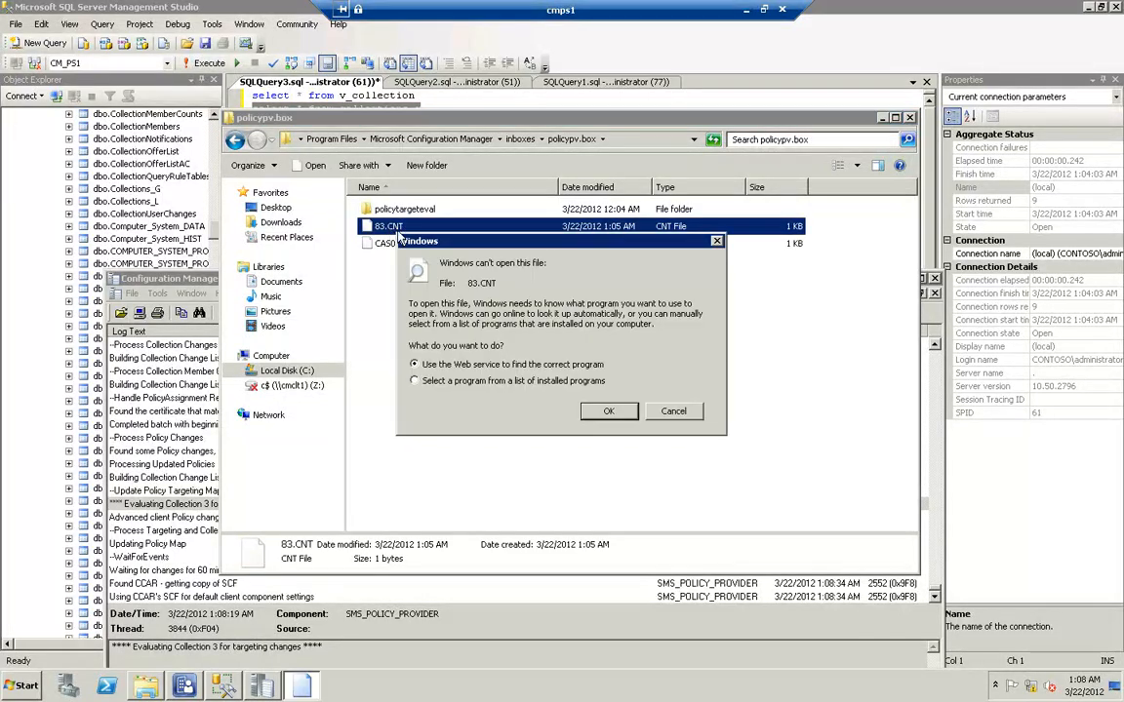
pyautogui.click(673, 413)
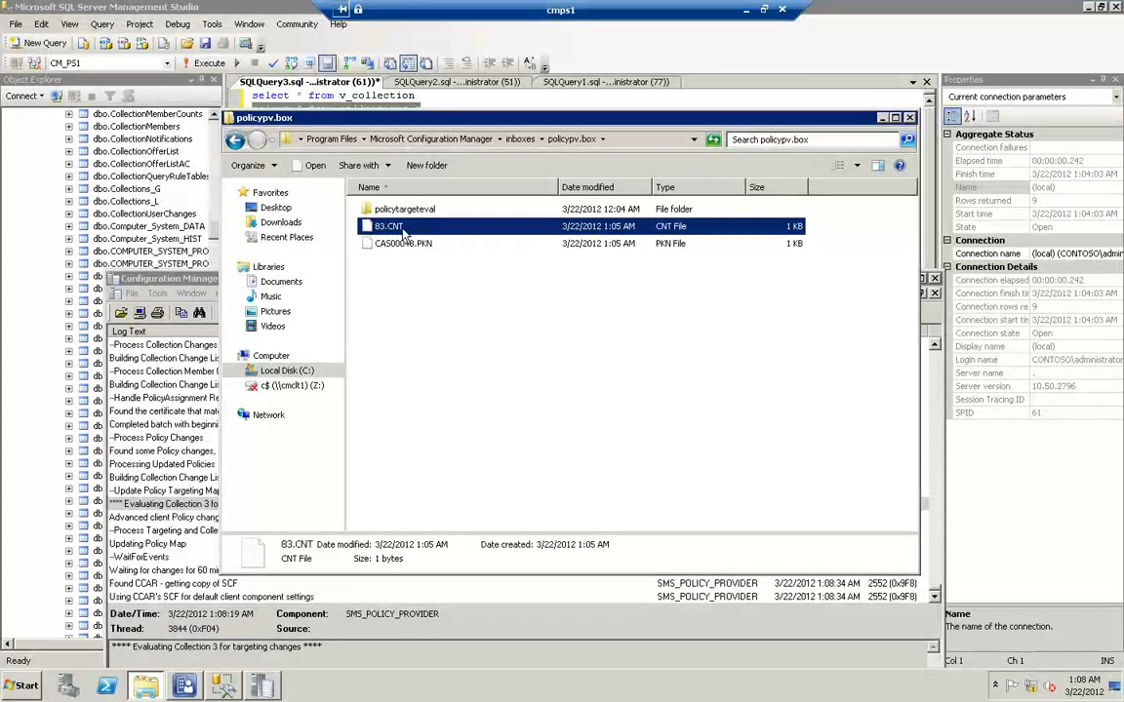
pyautogui.click(205, 281)
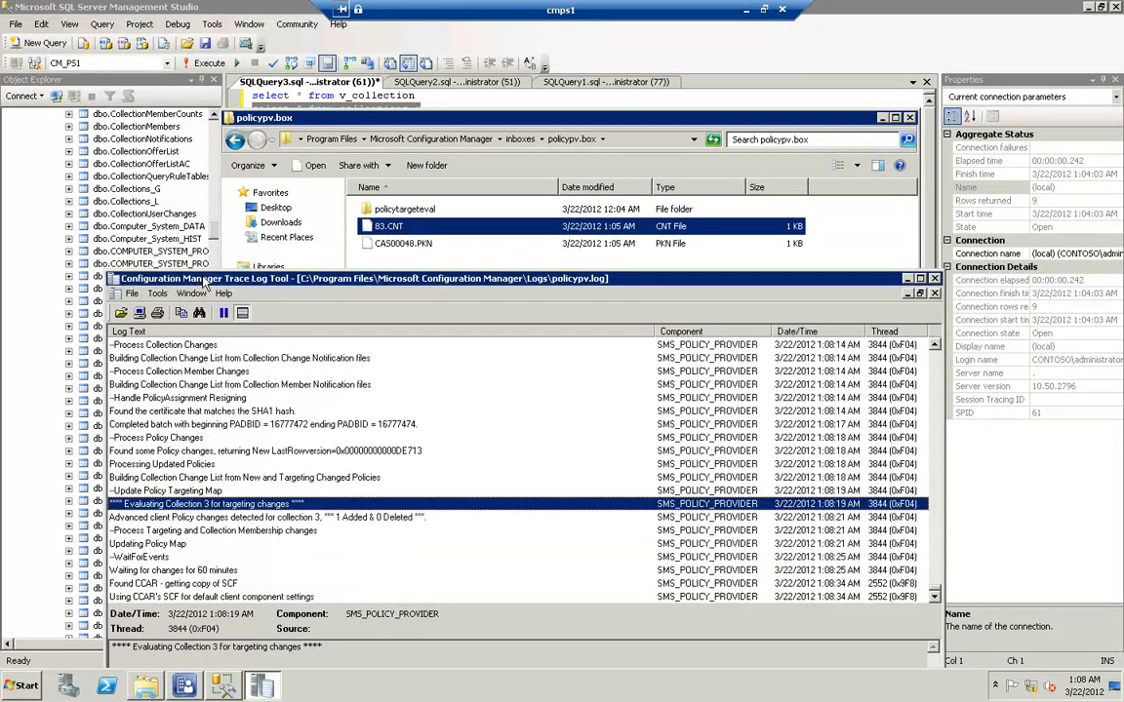
# Open 83.CNT from policypv.box with Notepad as the default program for CNT files, check its contents, and close it
pyautogui.doubleClick(416, 227)
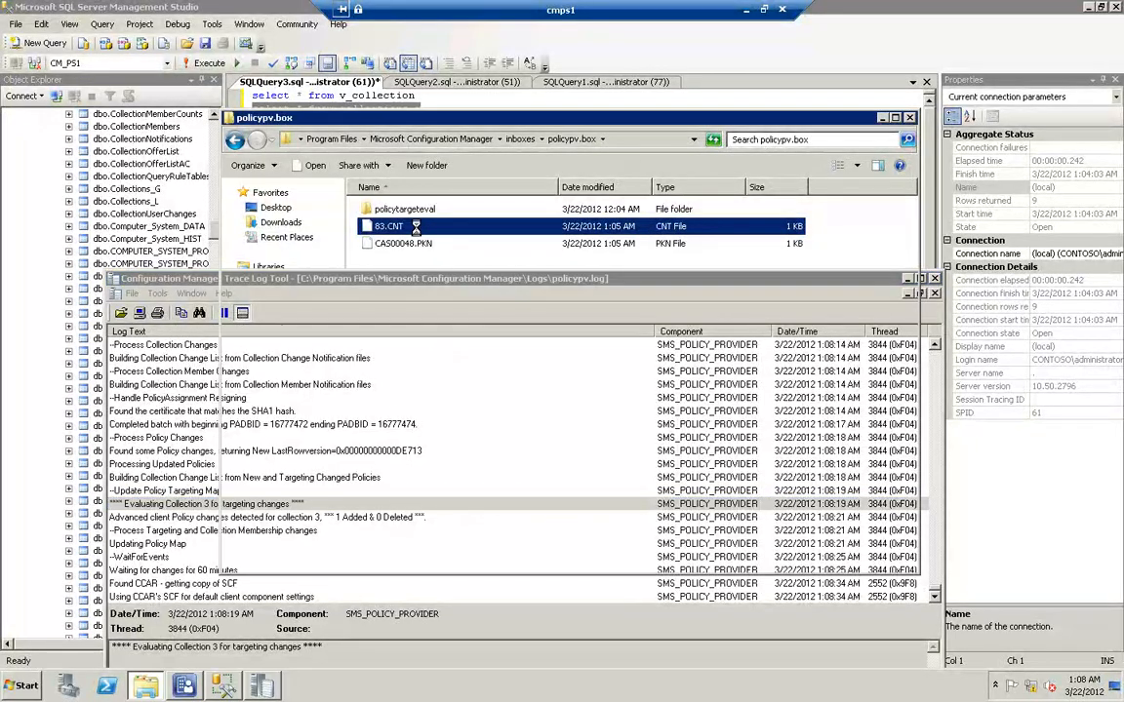
pyautogui.rightClick(417, 227)
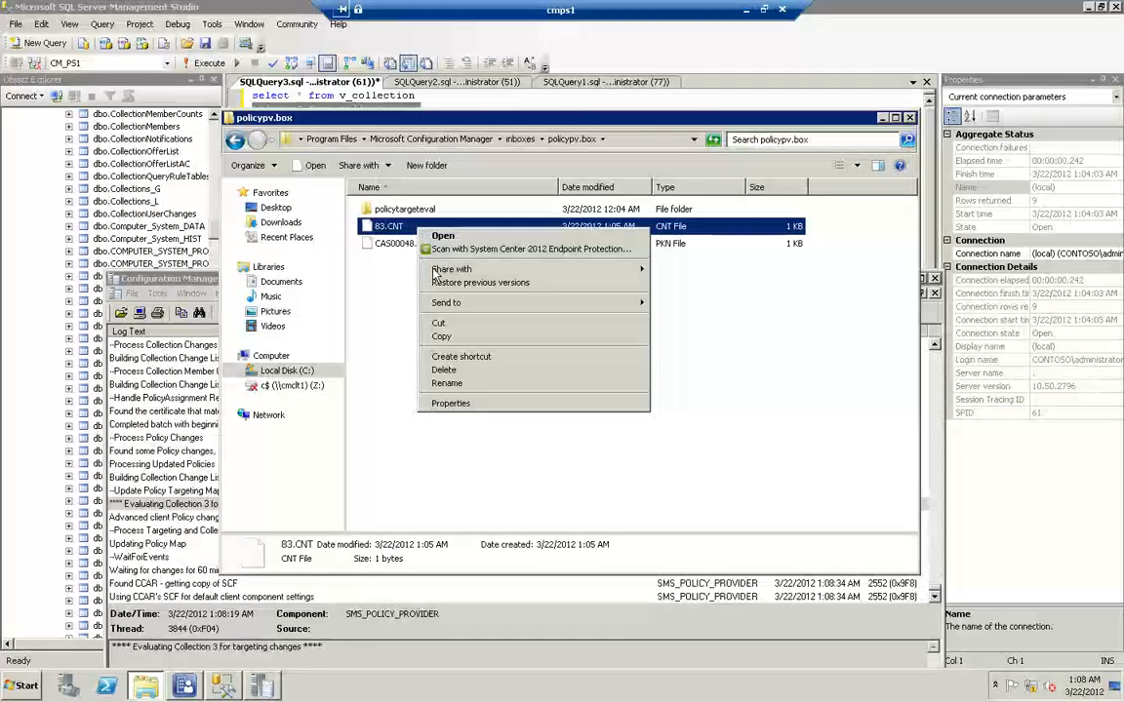
pyautogui.click(444, 237)
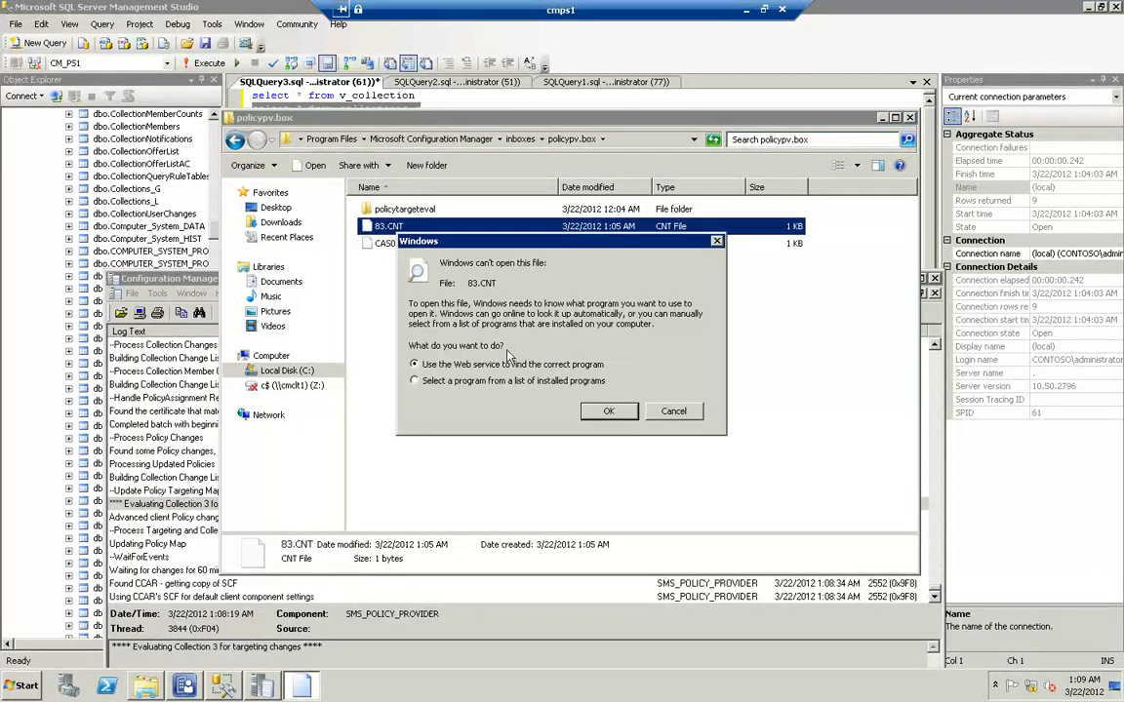
pyautogui.click(490, 384)
pyautogui.click(610, 416)
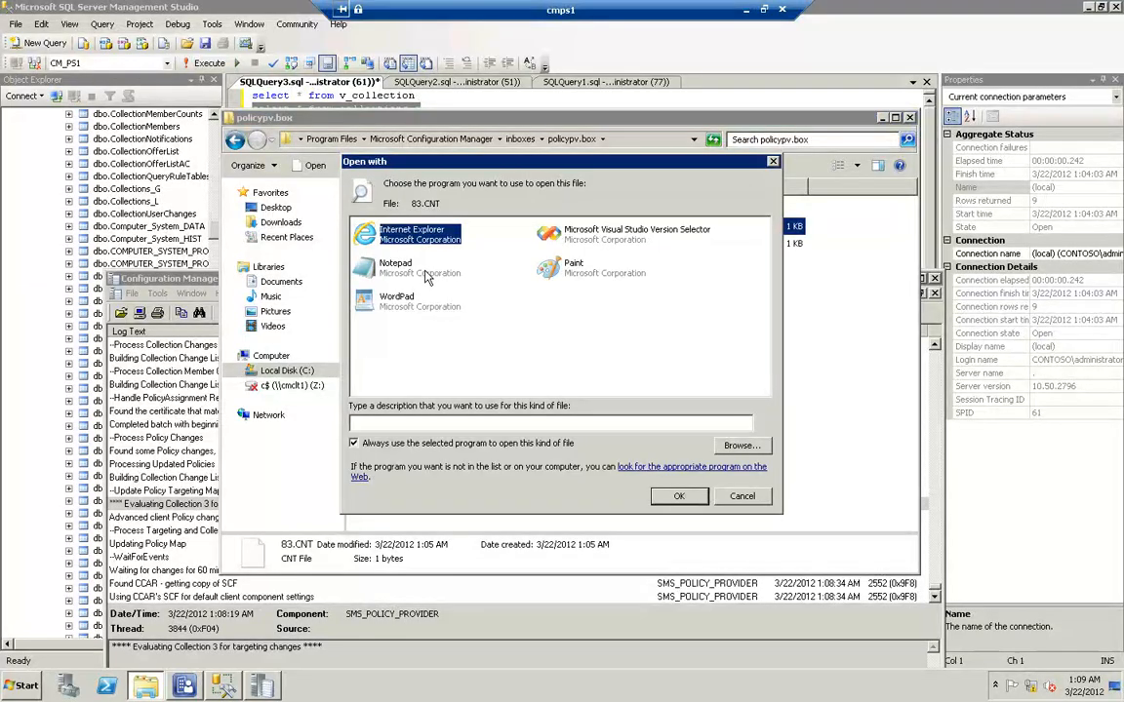
pyautogui.doubleClick(424, 275)
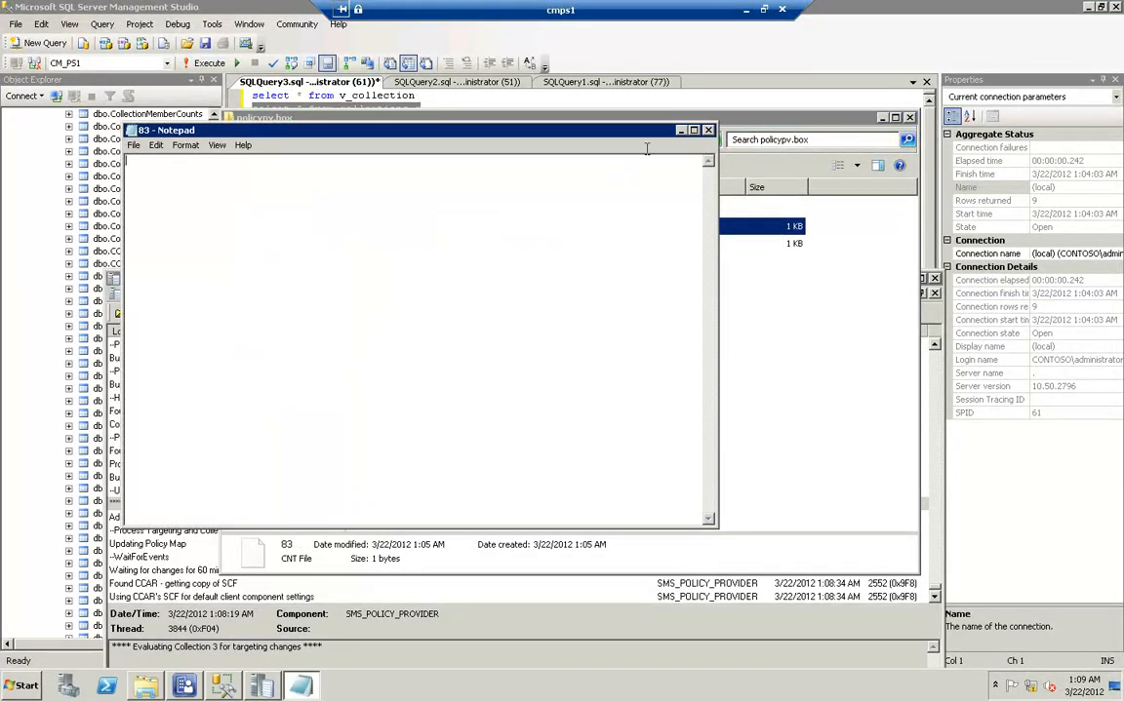
pyautogui.click(710, 131)
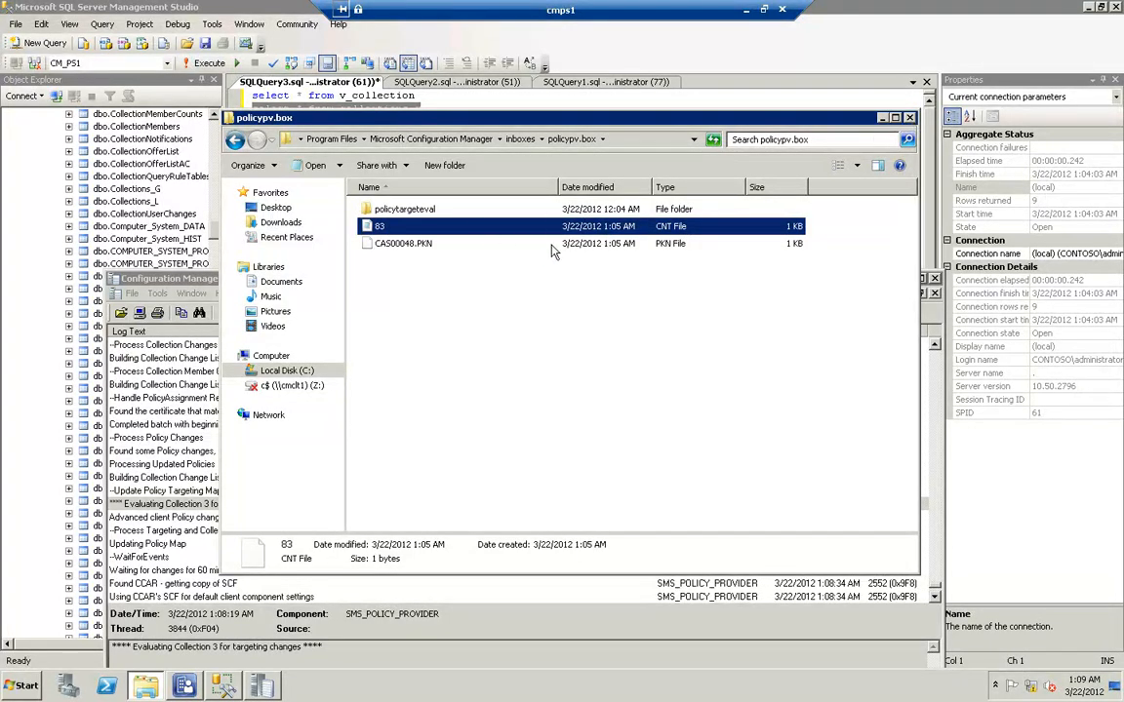
# Examine the newest policypv.log entries for the processing of package CAS00048 and 83.CNT, and close the log
pyautogui.click(206, 283)
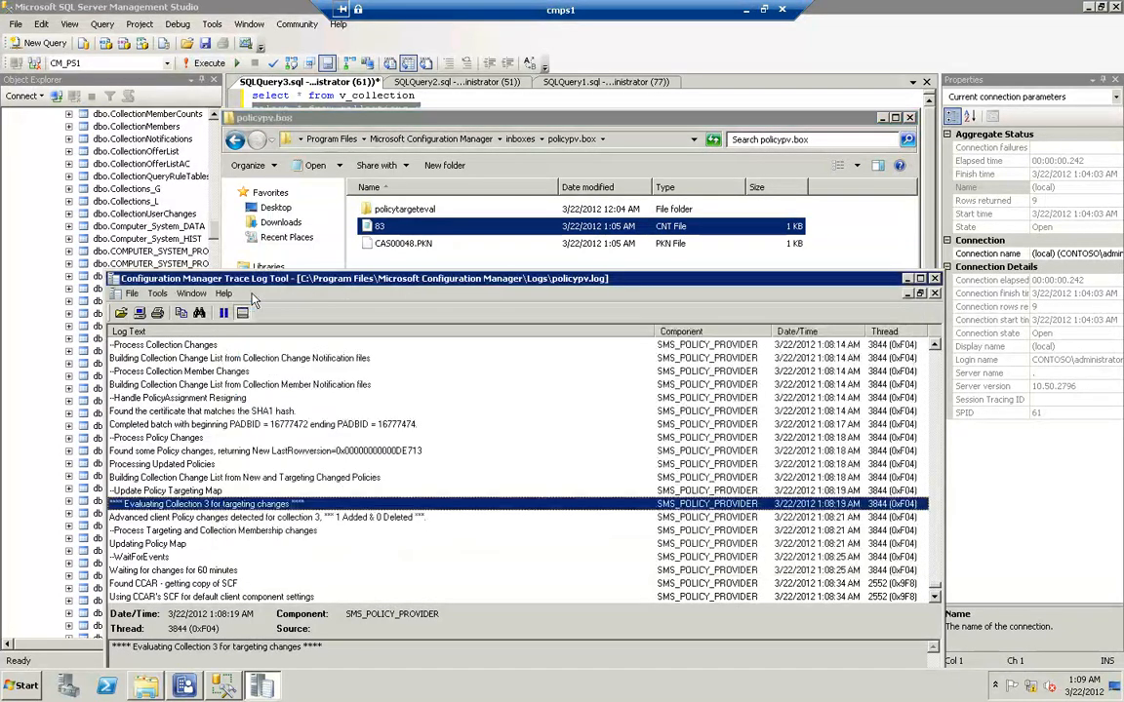
pyautogui.scroll(-6, 281, 503)
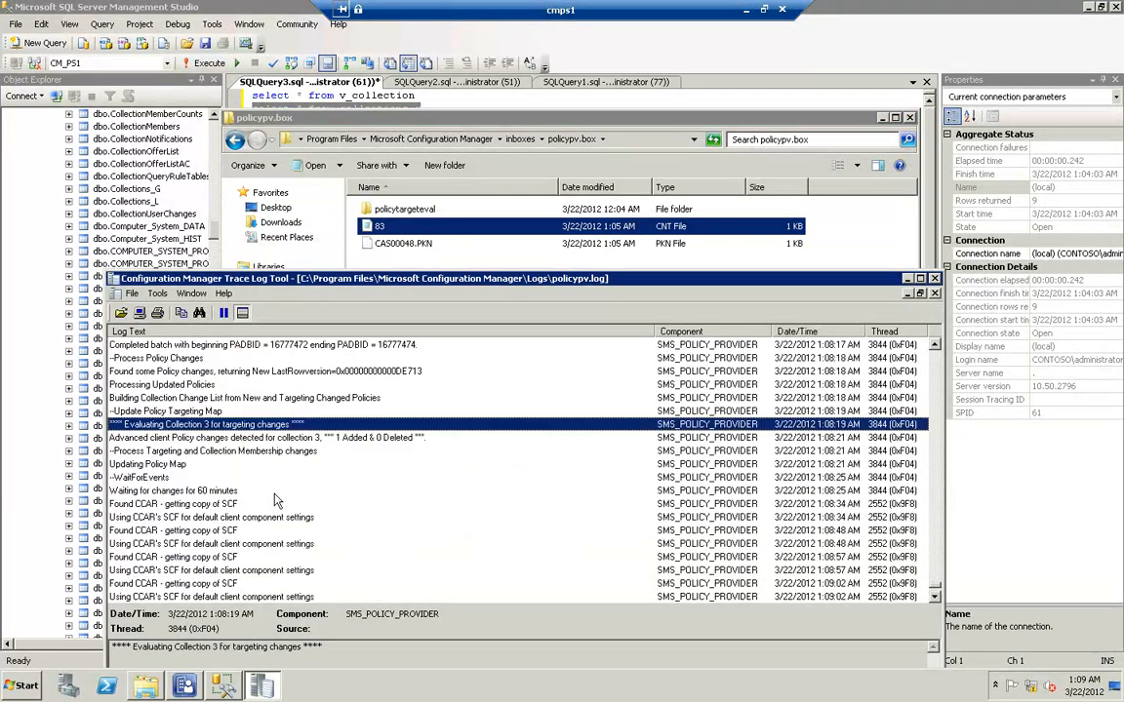
pyautogui.scroll(-6, 210, 460)
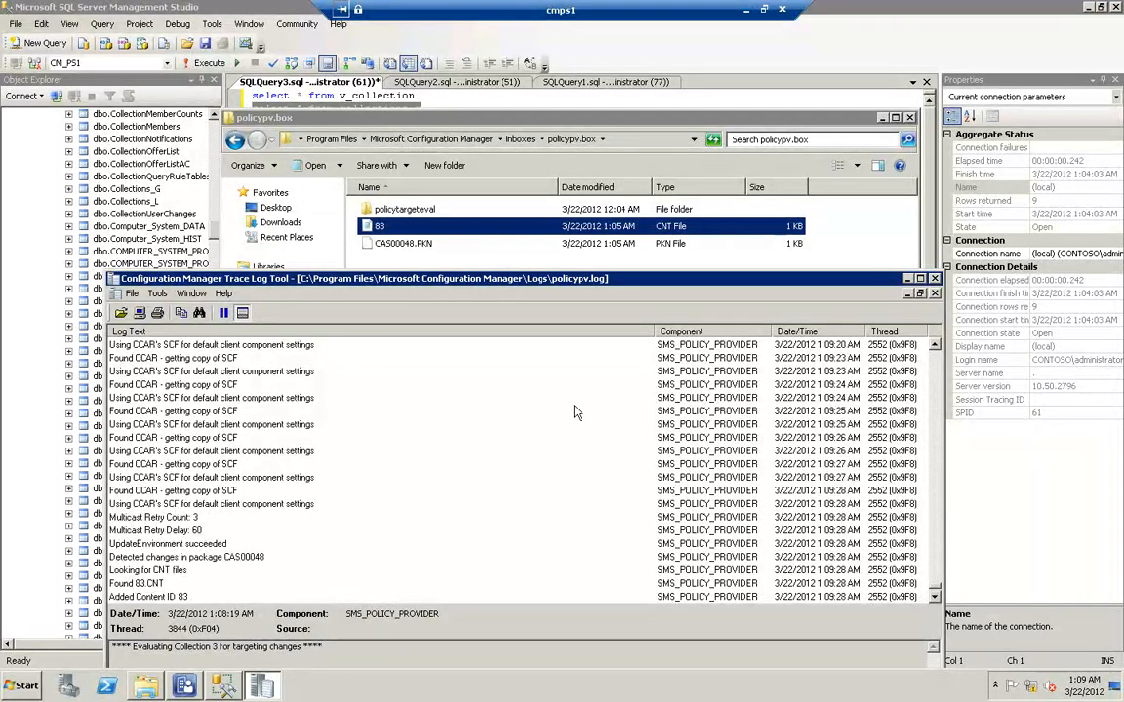
pyautogui.click(935, 278)
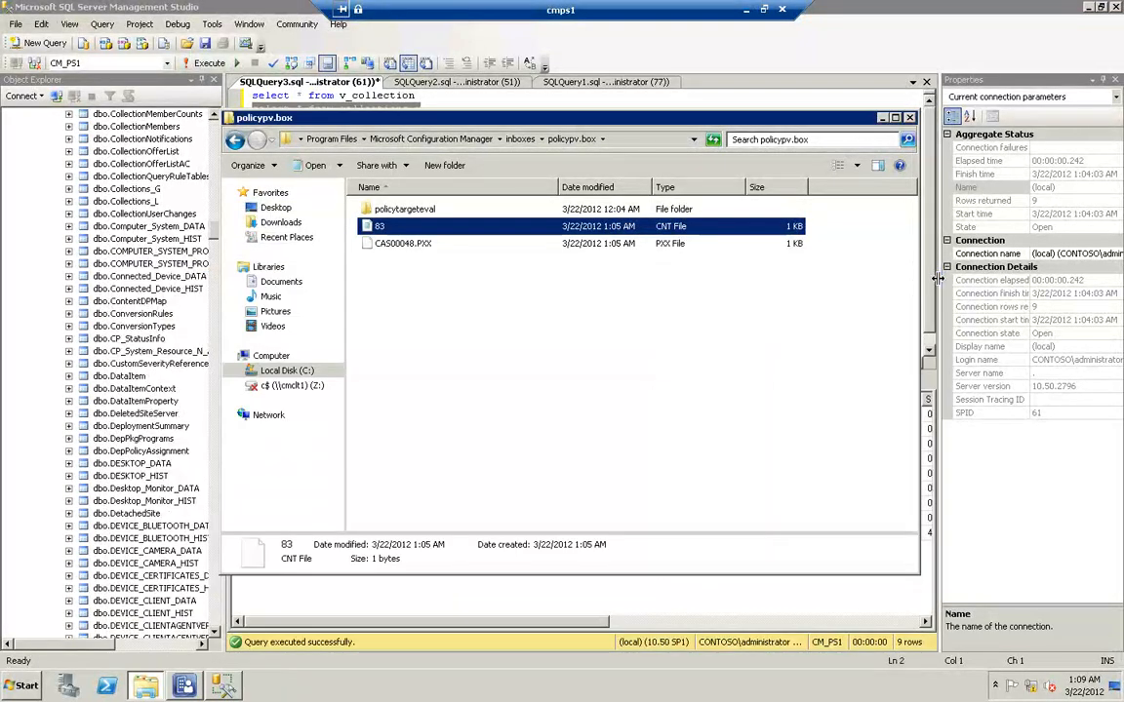